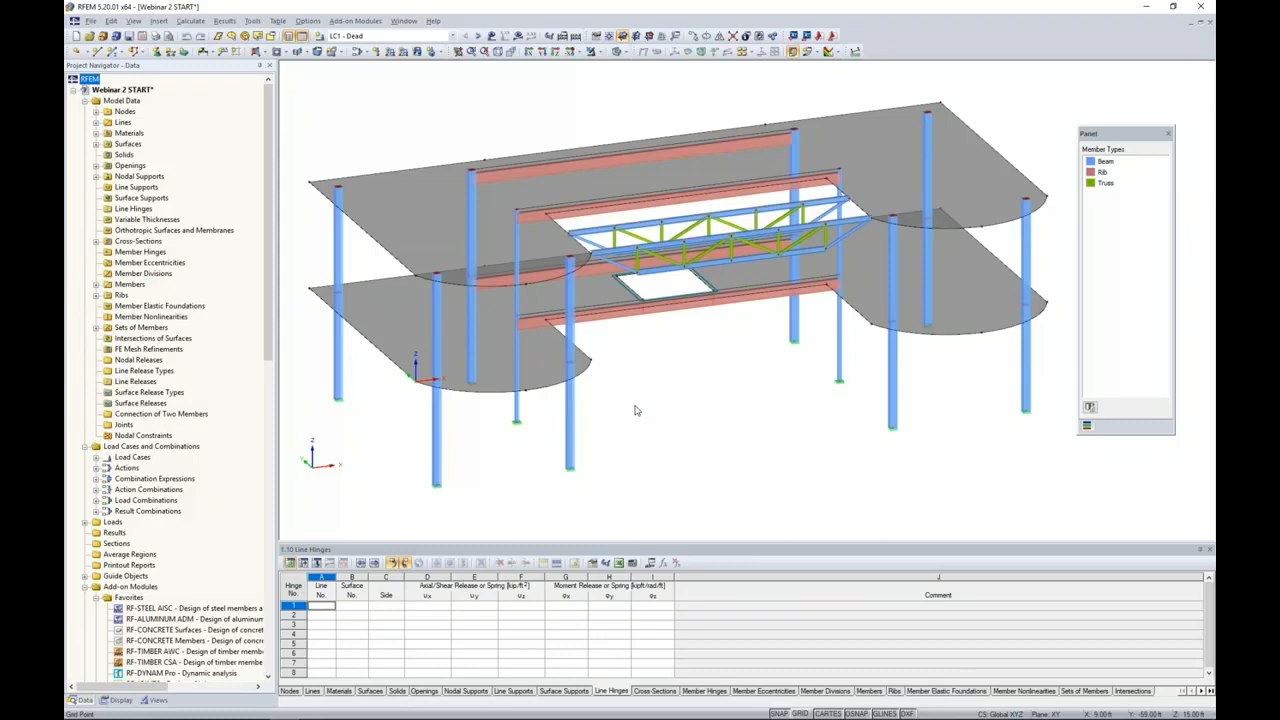
- Make load combination CO2 - 1.2D + 1.6L current and briefly display its loads on the model
click(453, 36)
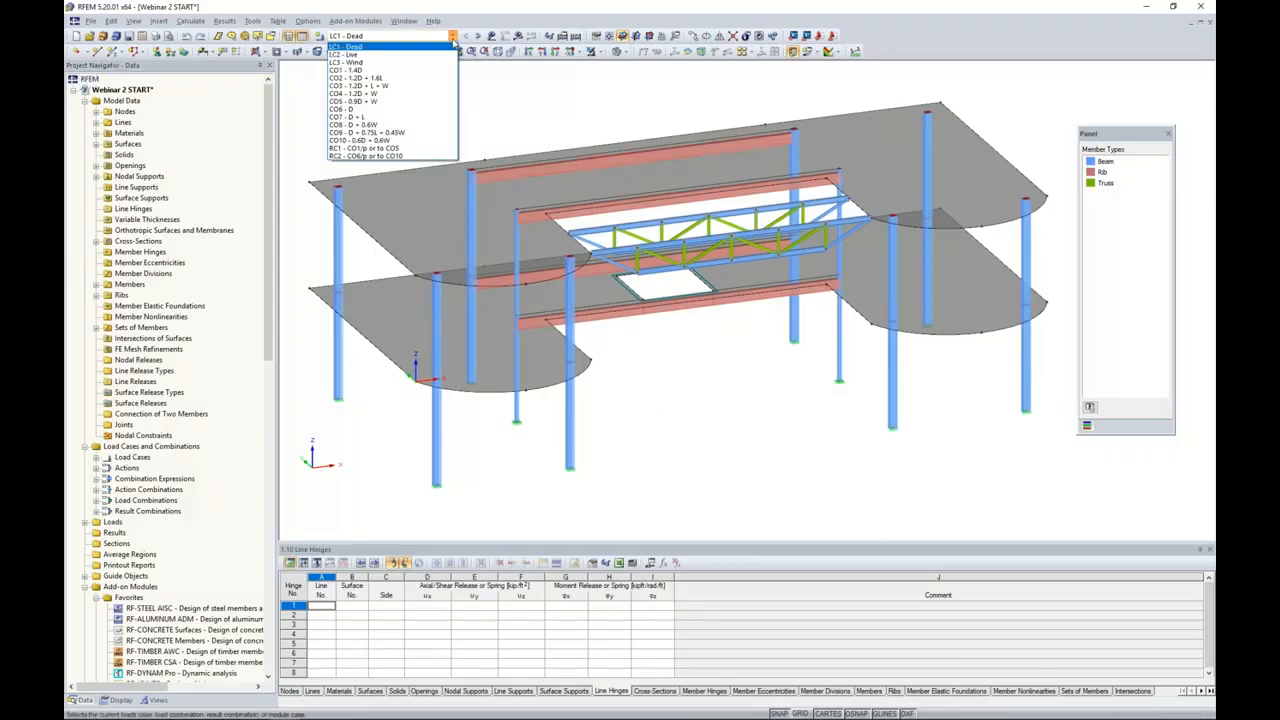
click(409, 82)
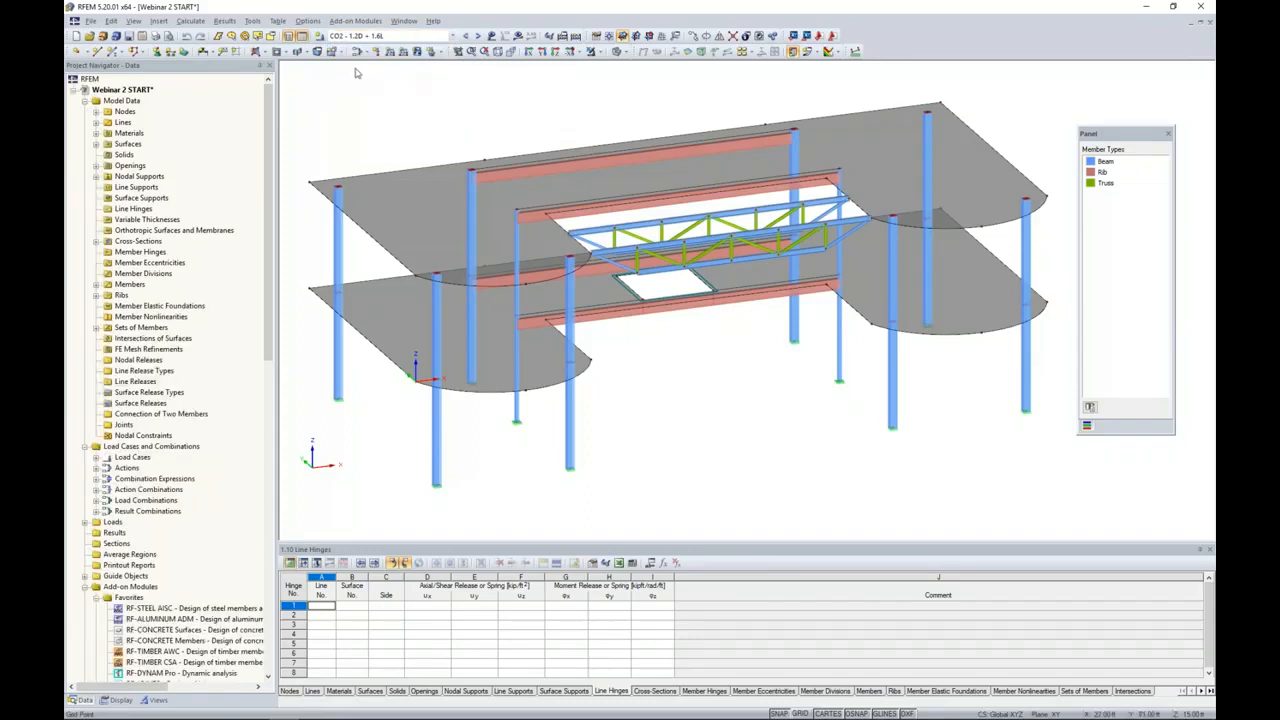
click(491, 35)
ctrl+middle_drag(688, 394, 690, 345)
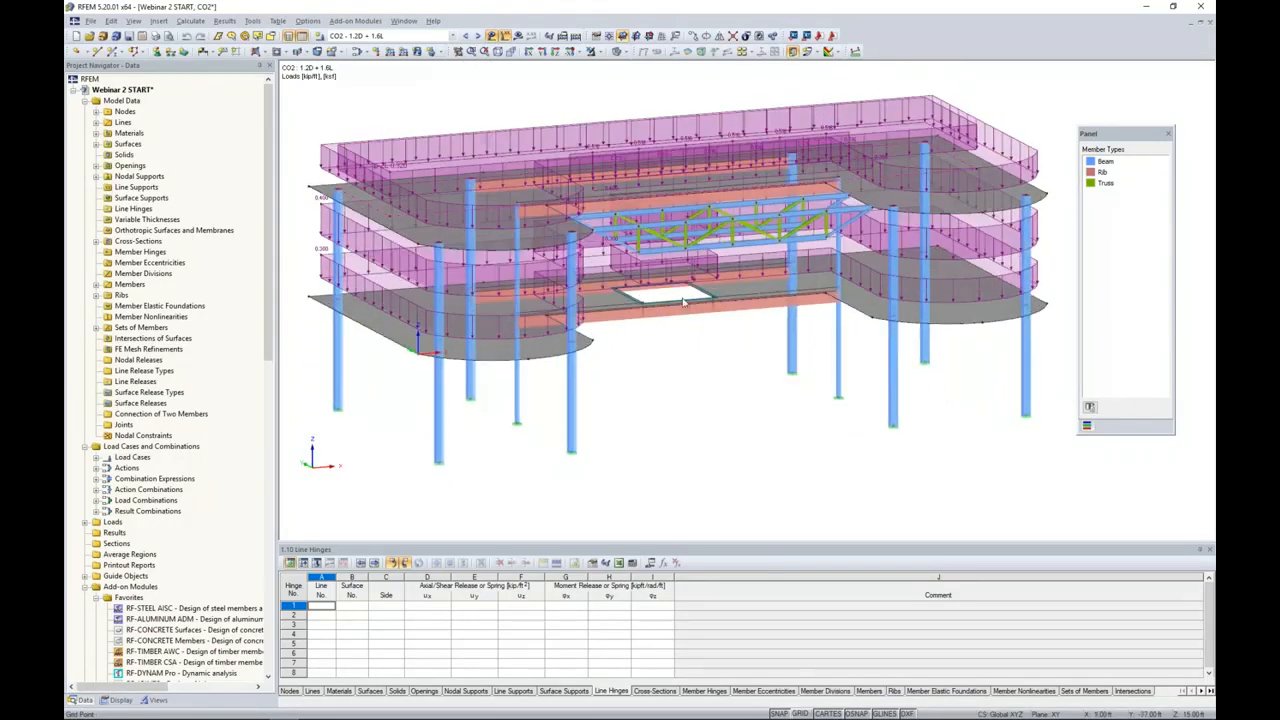
click(493, 36)
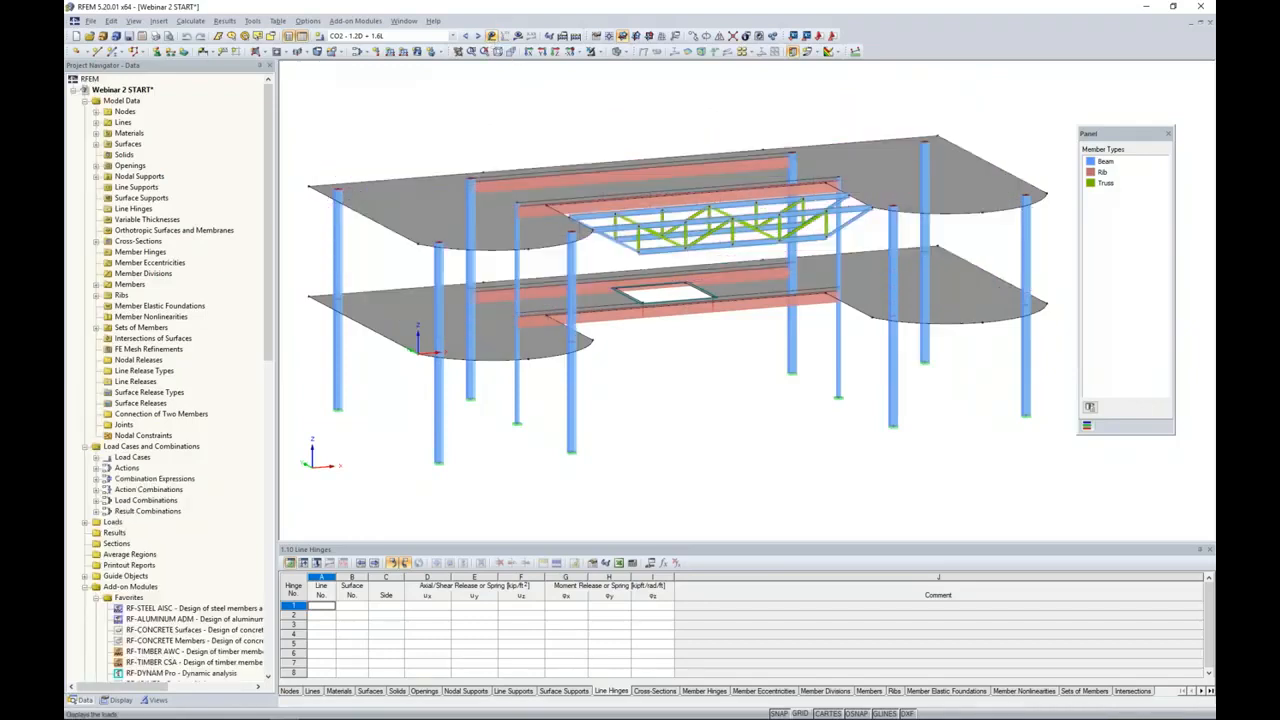
- Calculate CO2, read the calculation error description and check the flagged location in the model
click(518, 36)
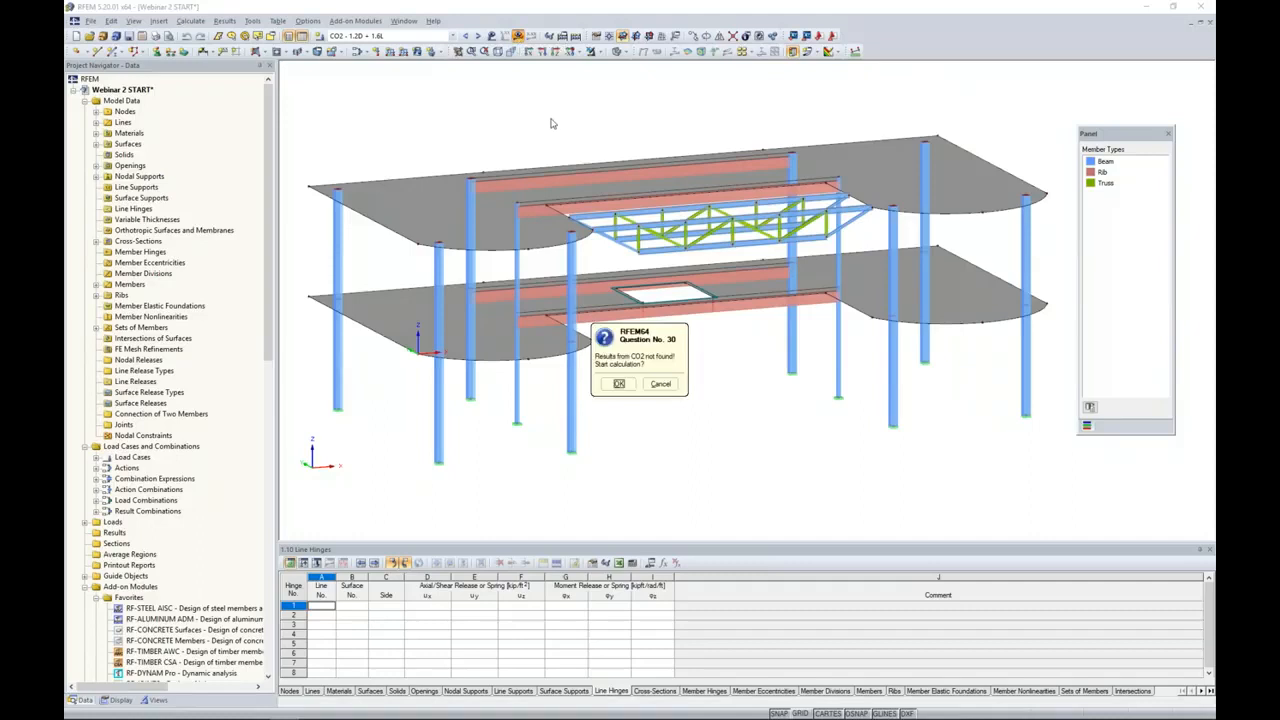
click(621, 384)
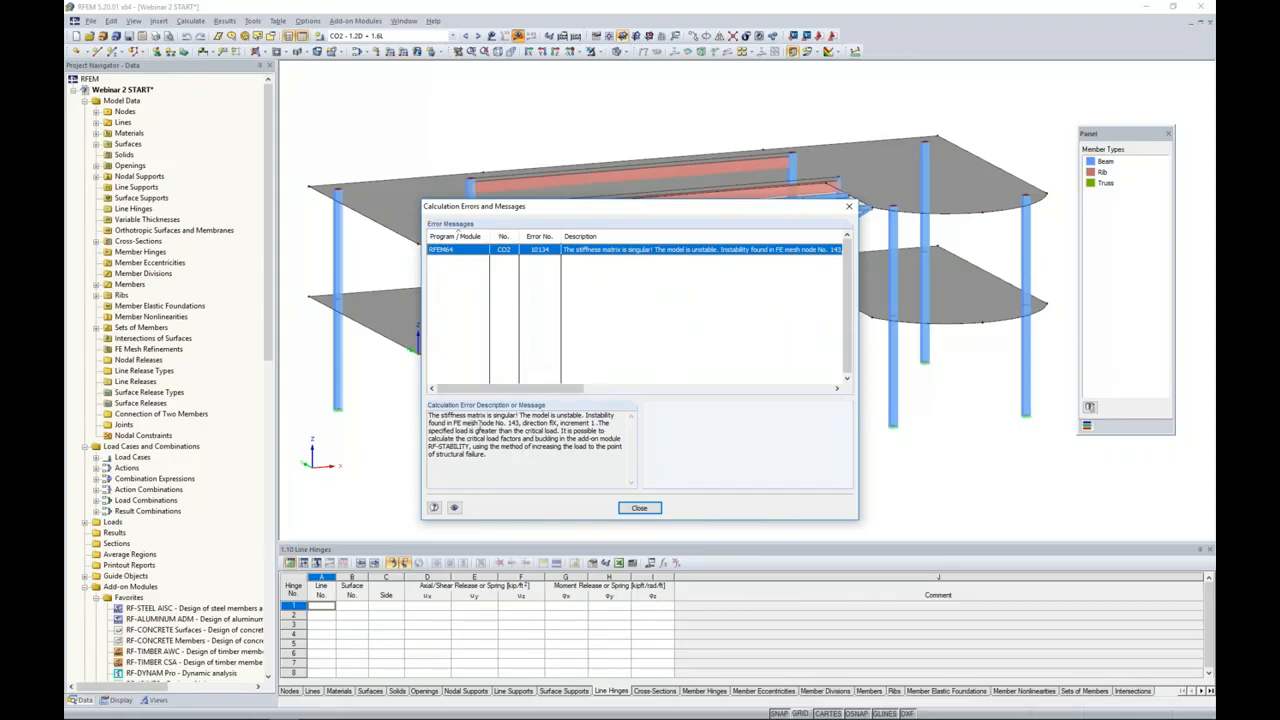
drag(575, 215, 821, 189)
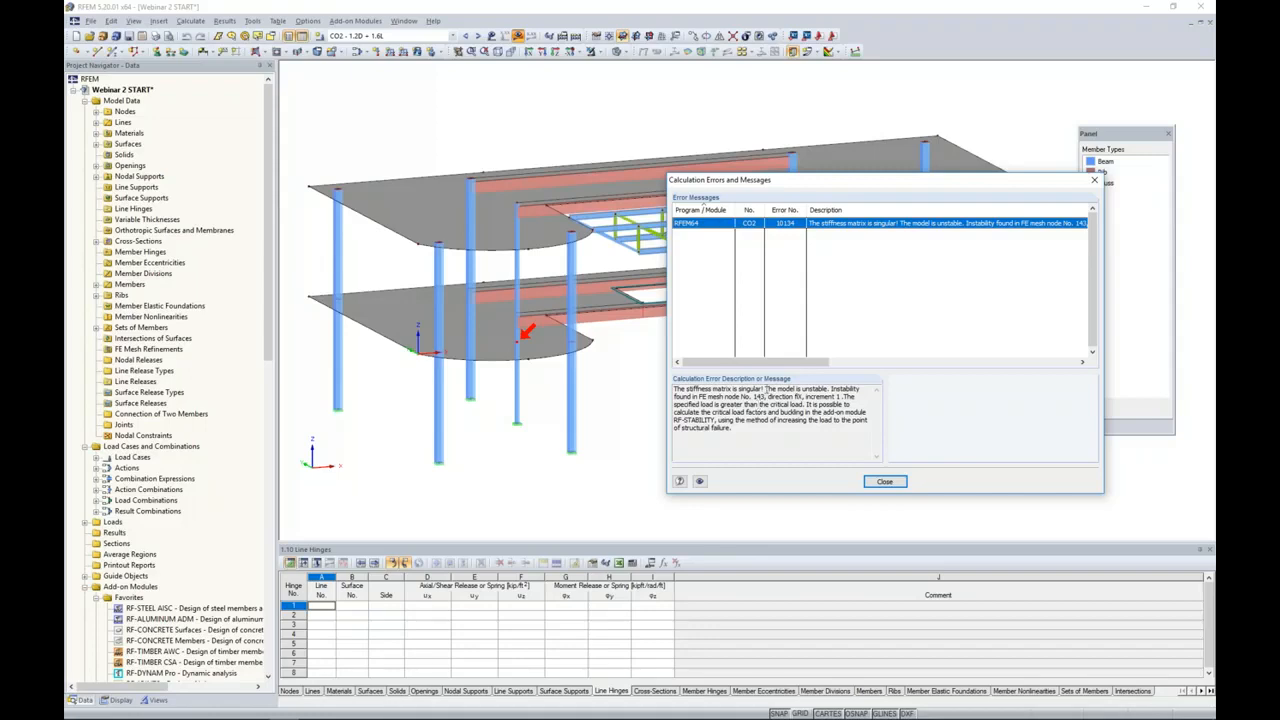
drag(792, 186, 647, 177)
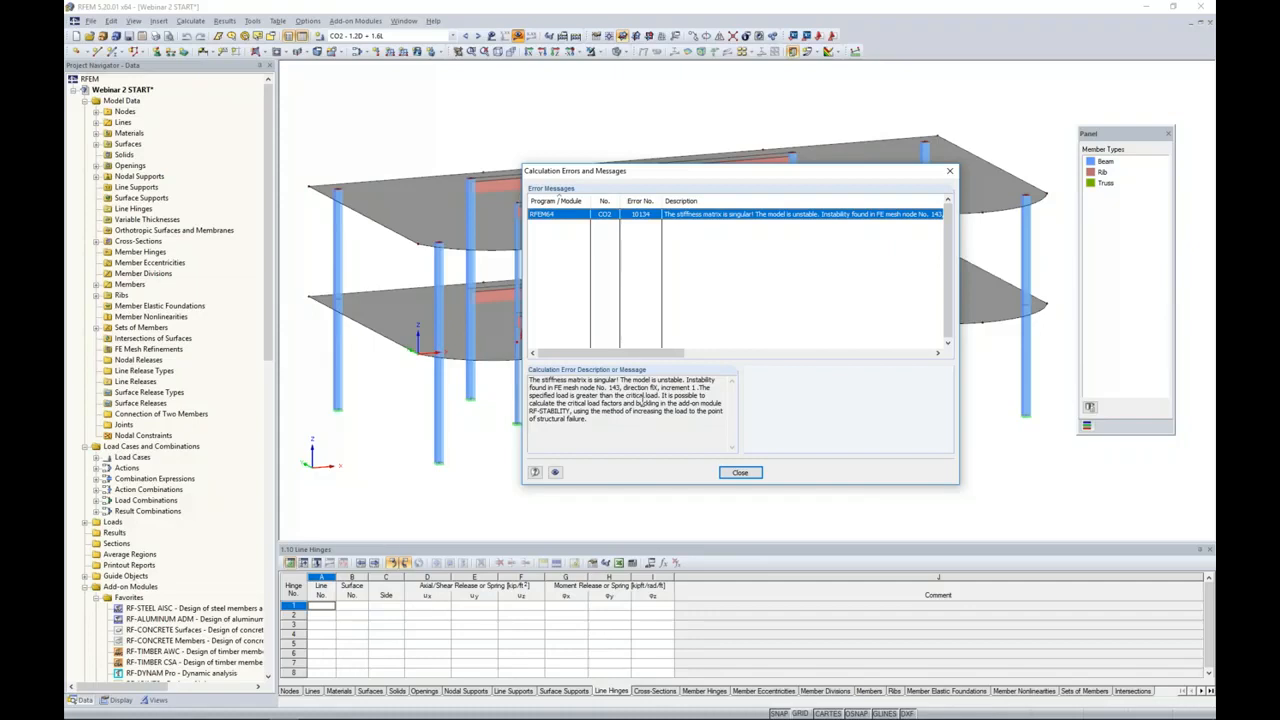
click(740, 472)
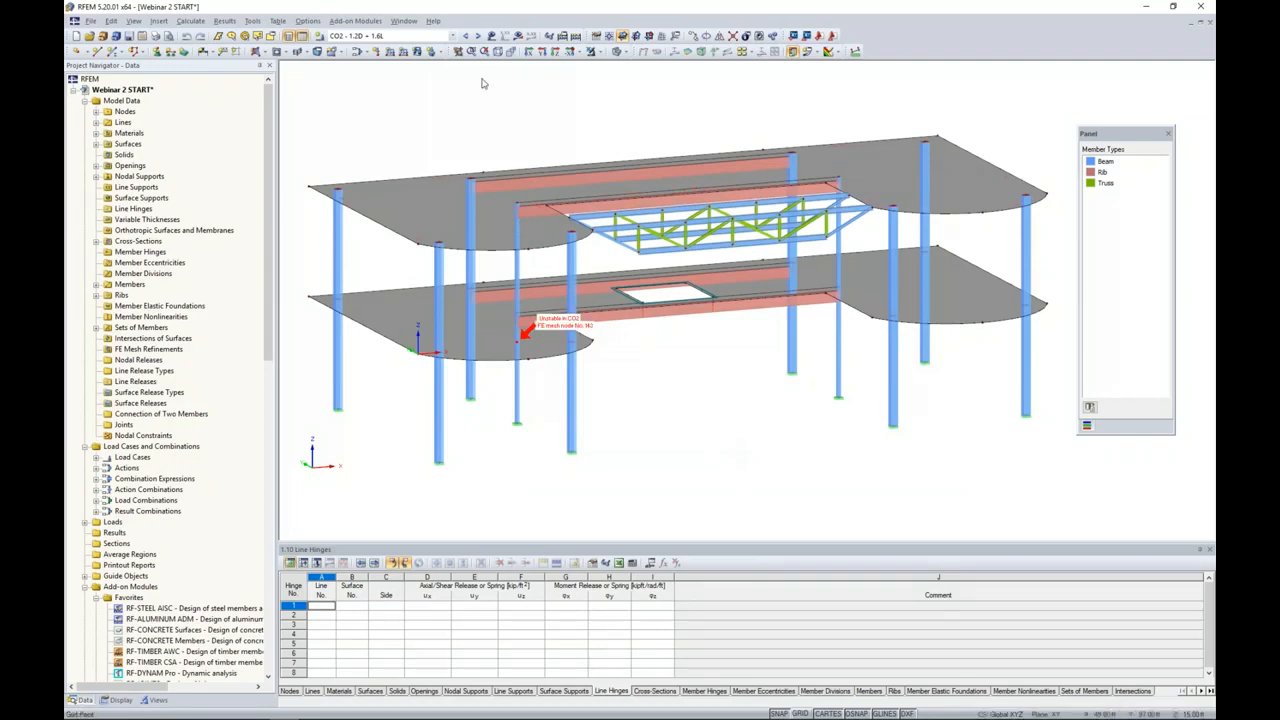
- Set the method of analysis for CO2 to Geometrically linear analysis and calculate the combination again
click(358, 52)
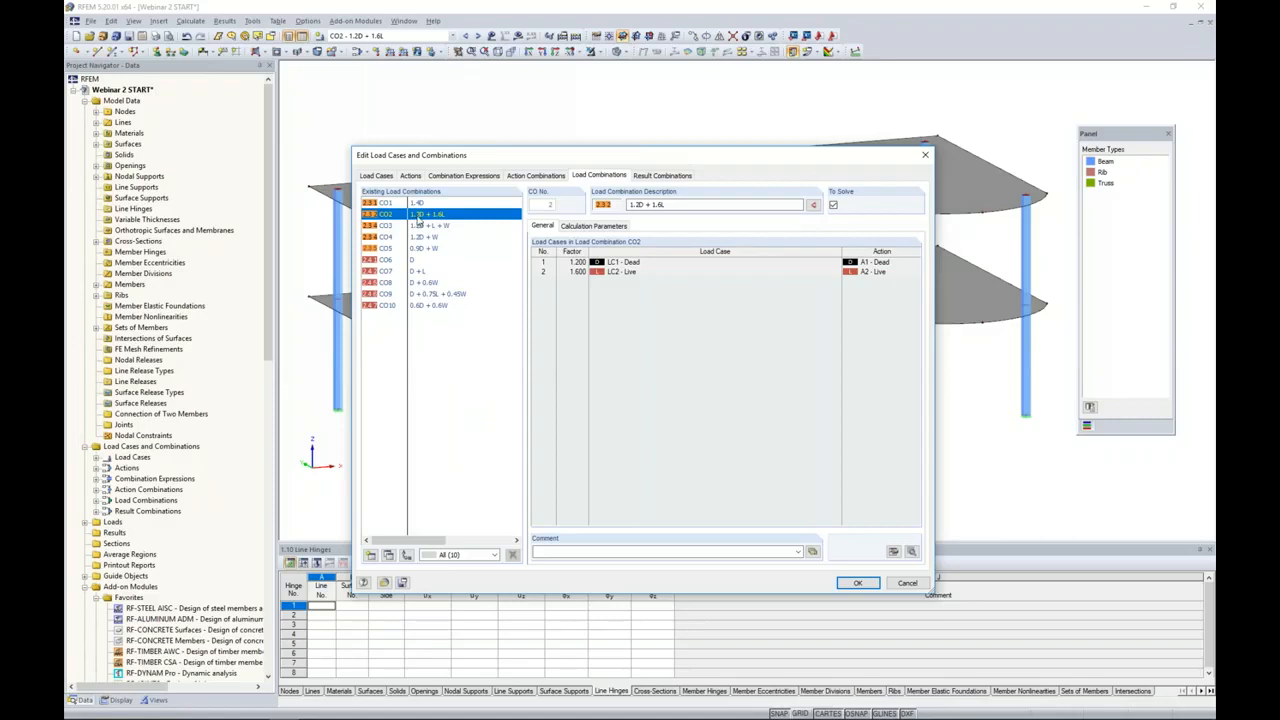
click(599, 226)
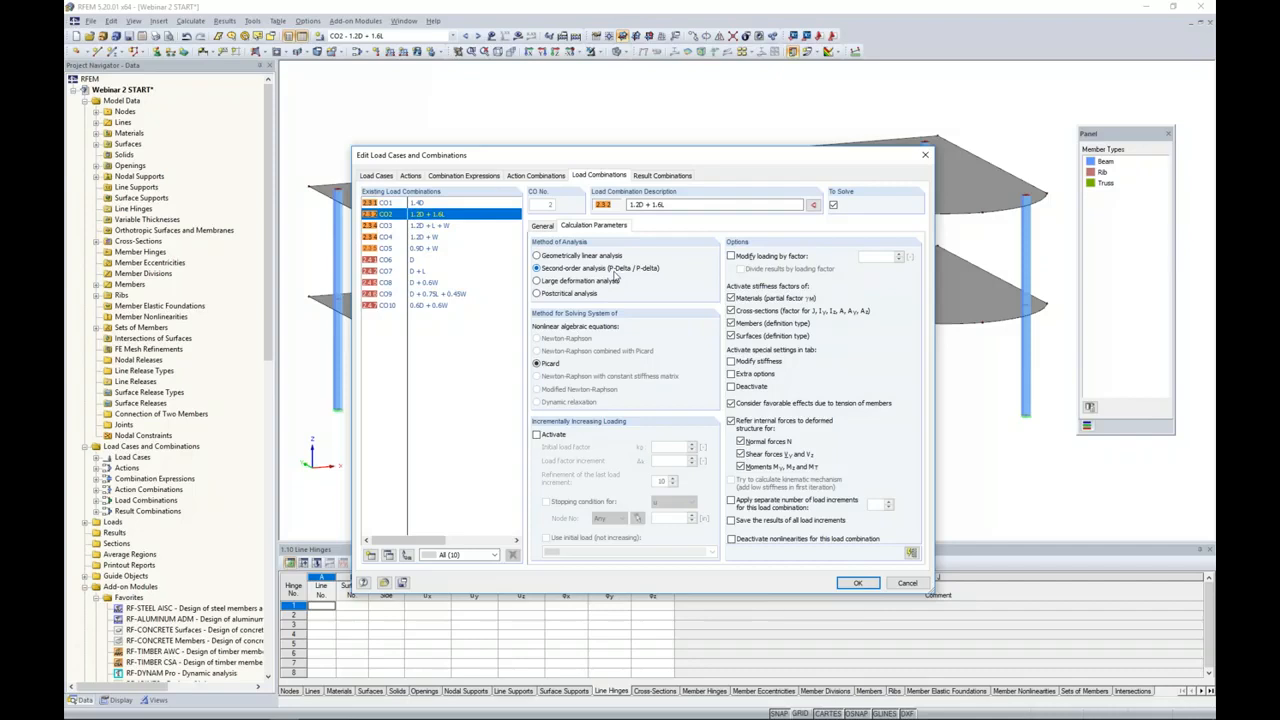
click(549, 257)
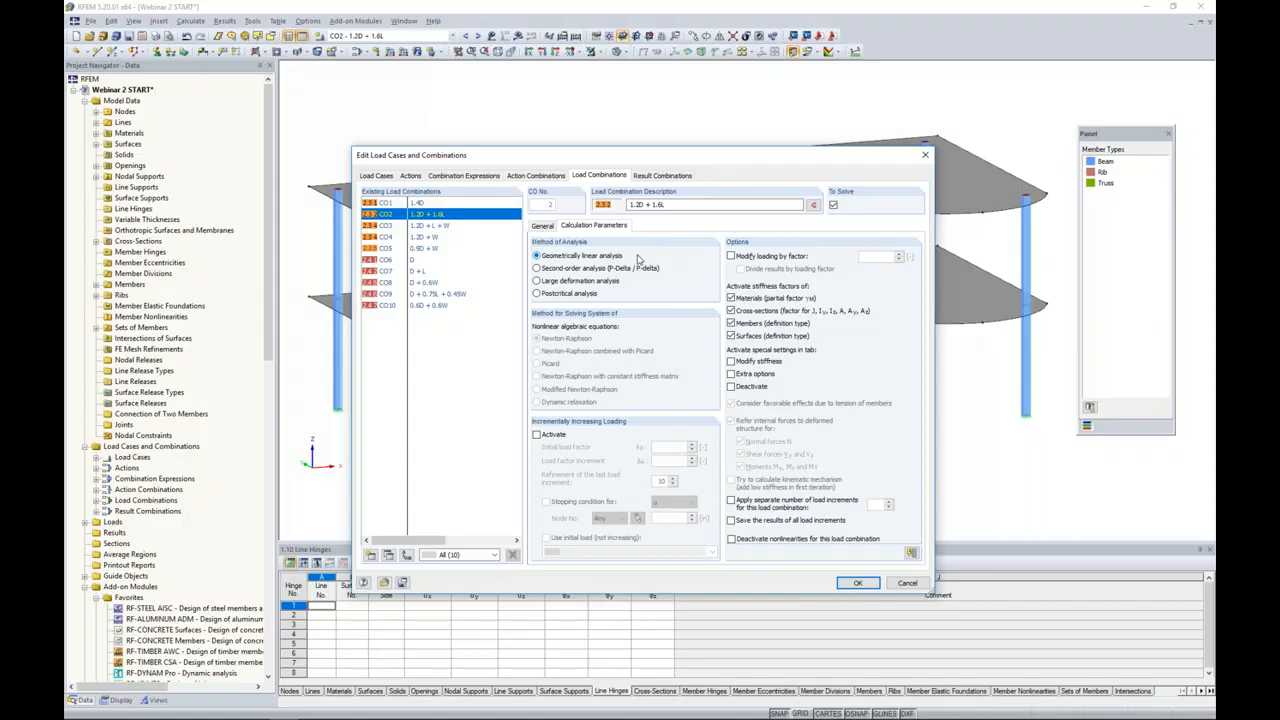
click(857, 583)
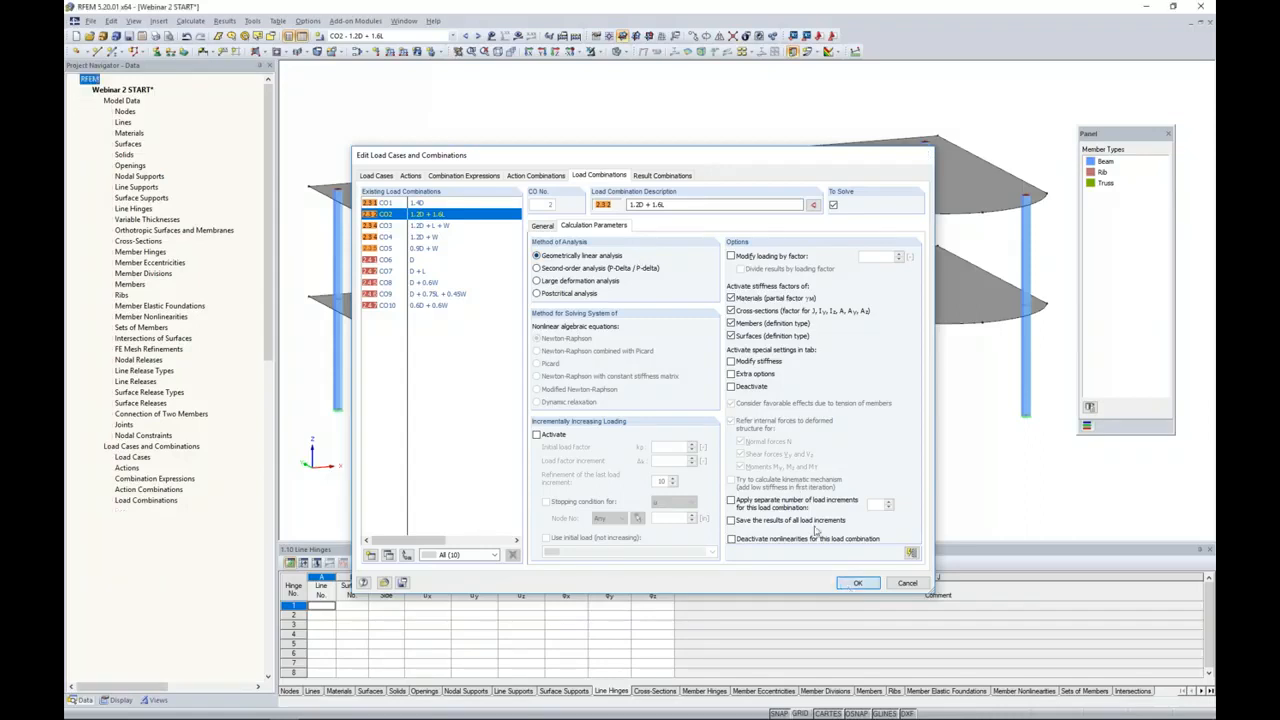
click(518, 35)
click(619, 384)
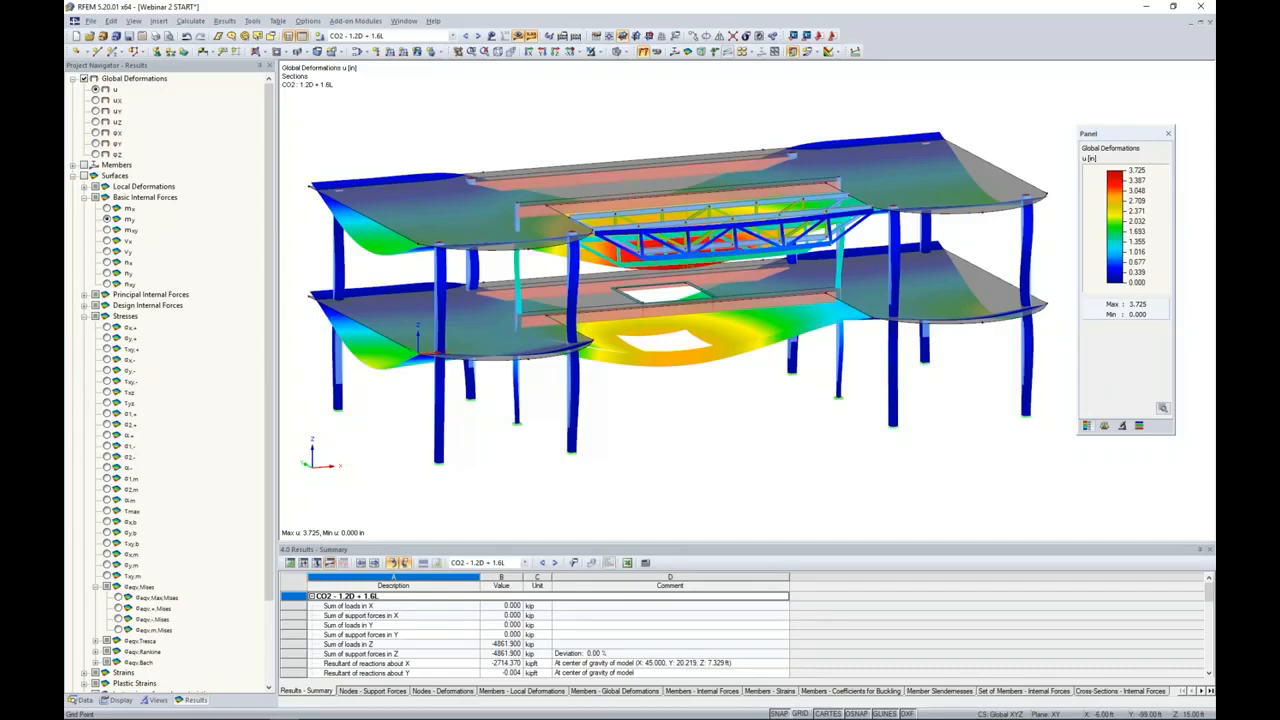
- Open the RF-STABILITY stability analysis add-on module from the project data
click(83, 701)
scroll(212, 355, down, 8)
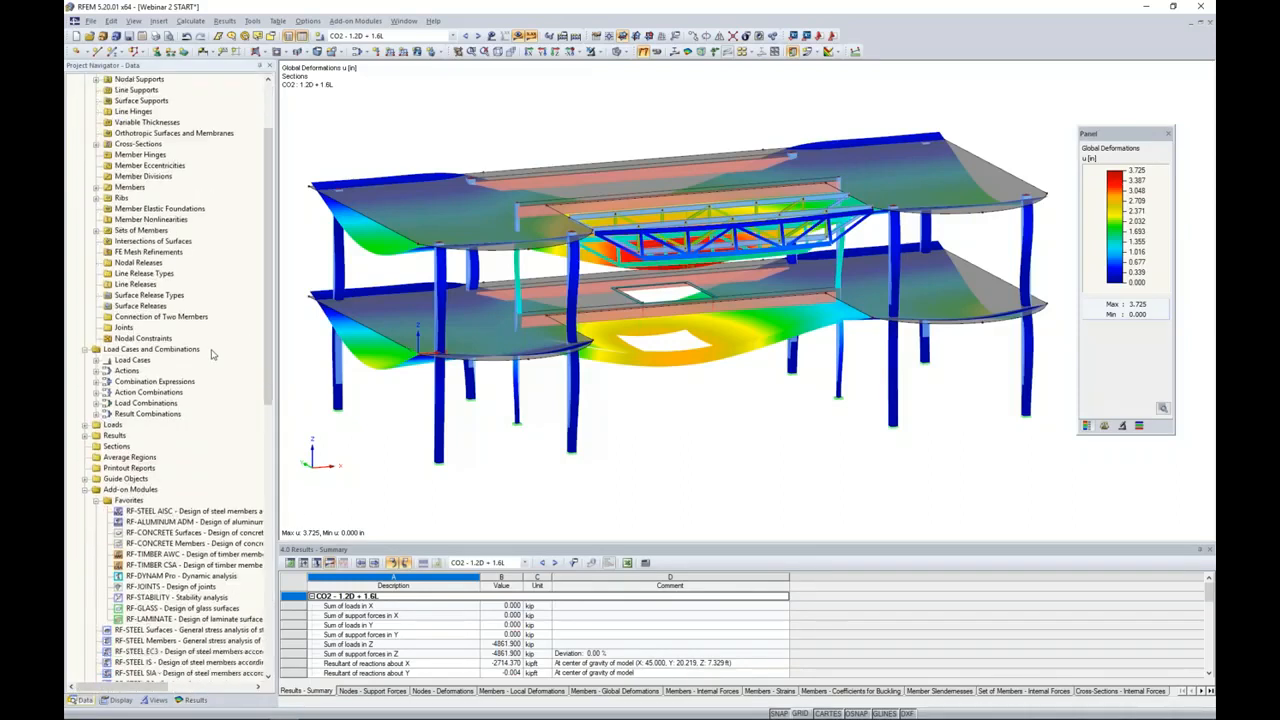
scroll(212, 355, down, 2)
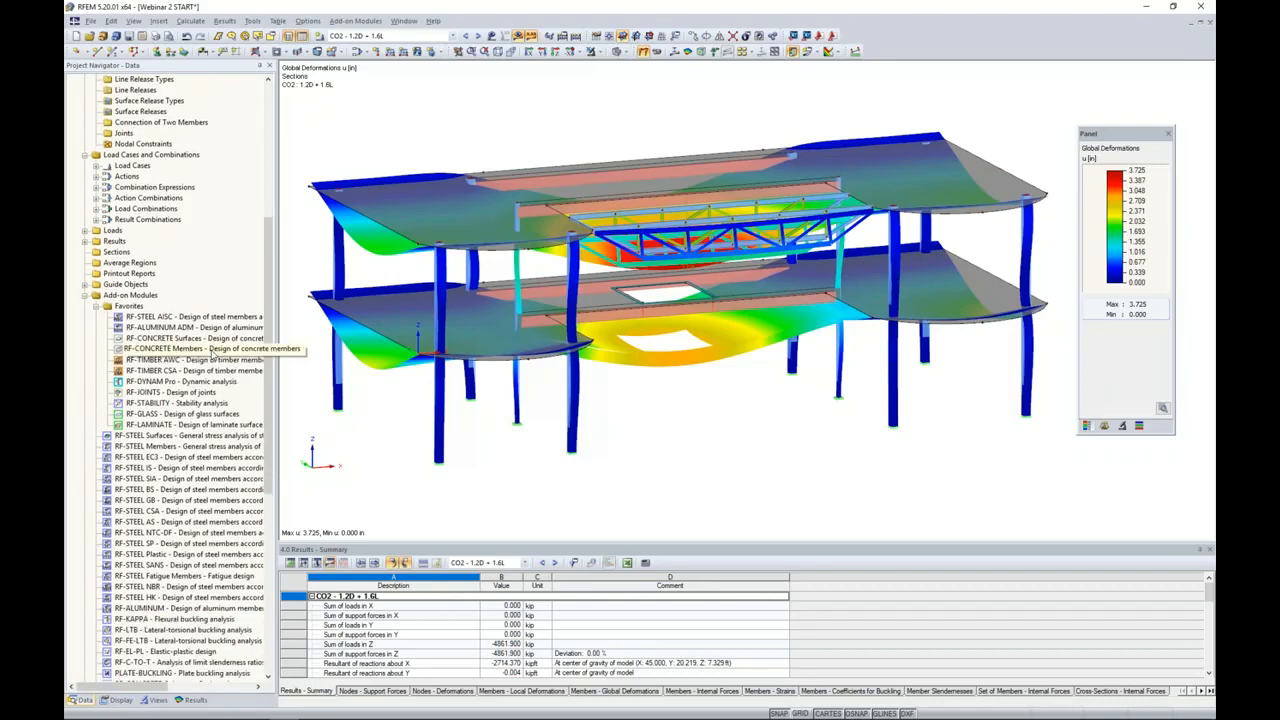
double_click(160, 403)
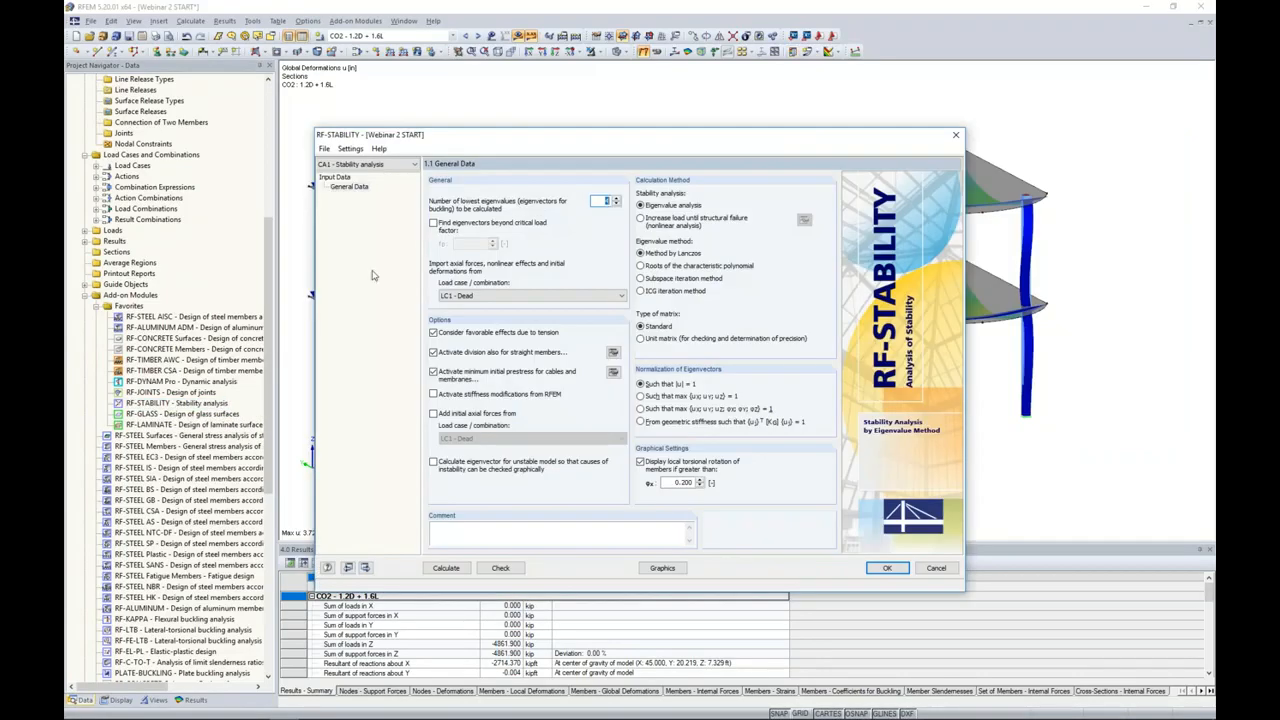
drag(472, 139, 488, 121)
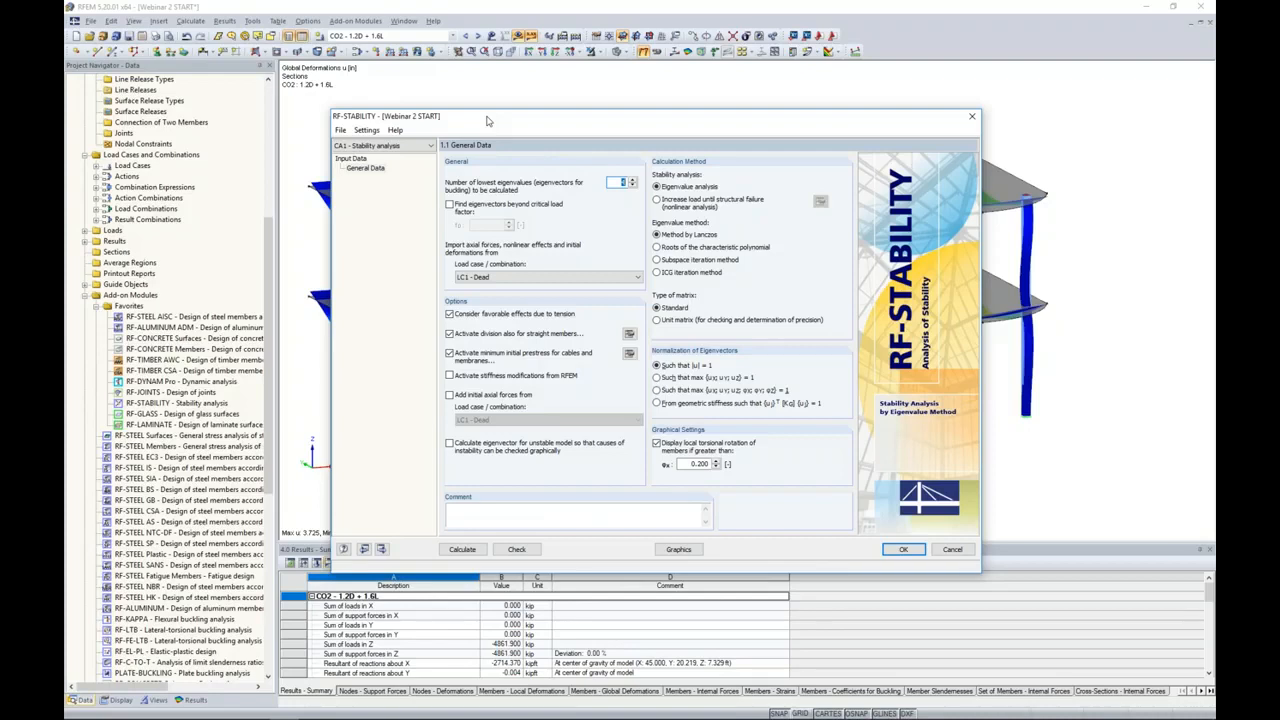
- Set 4 lowest eigenvalues to be calculated and import the axial forces from CO2 - 1.2D + 1.6L
double_click(613, 182)
text(4)
click(523, 277)
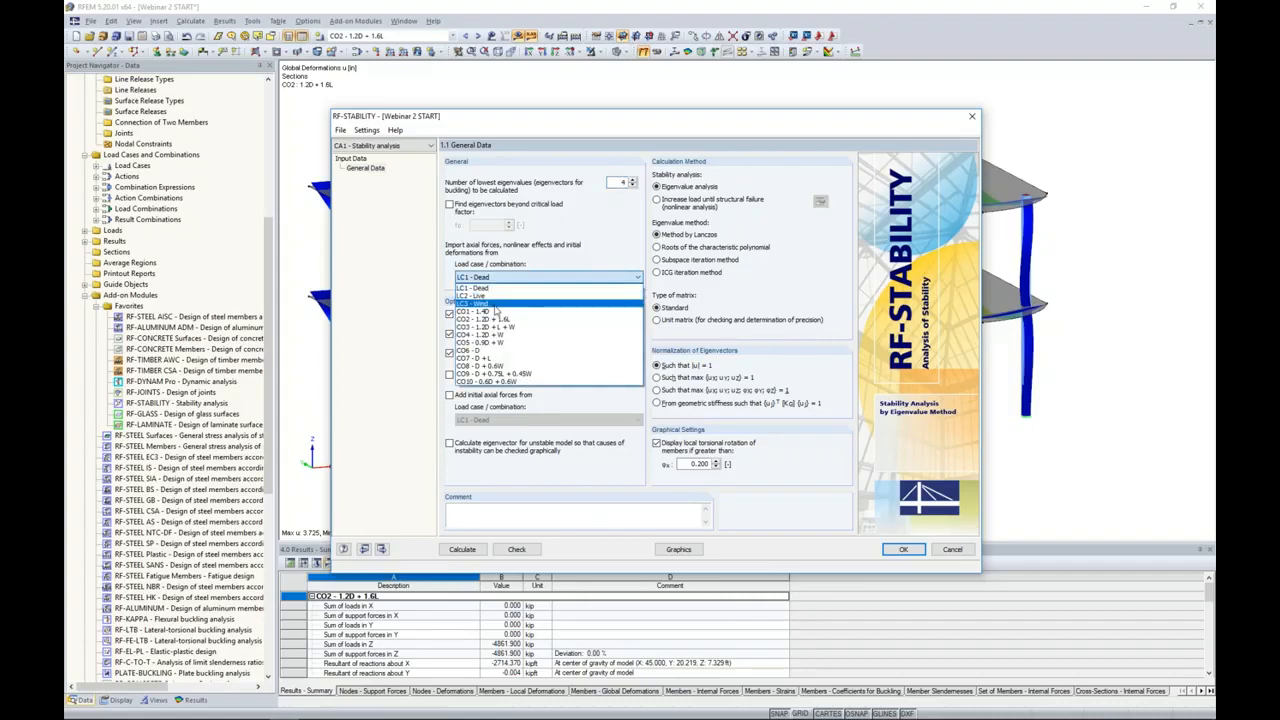
click(496, 320)
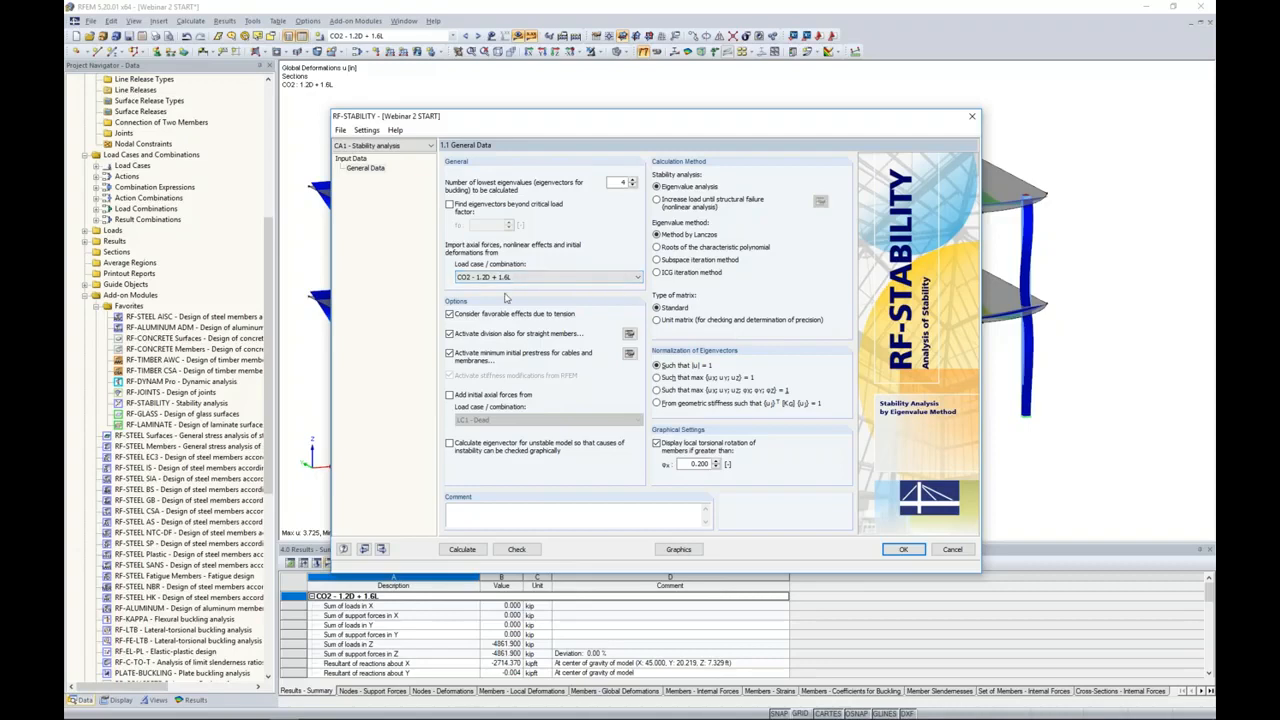
click(449, 443)
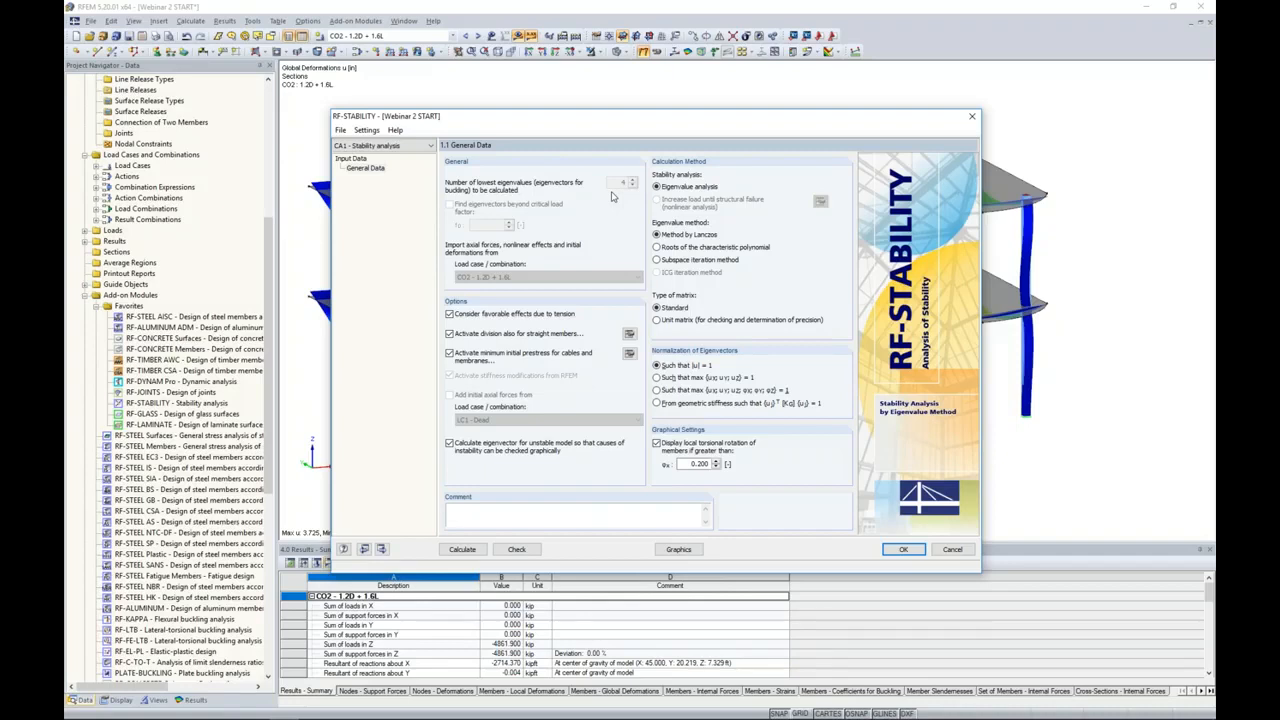
click(449, 444)
click(450, 445)
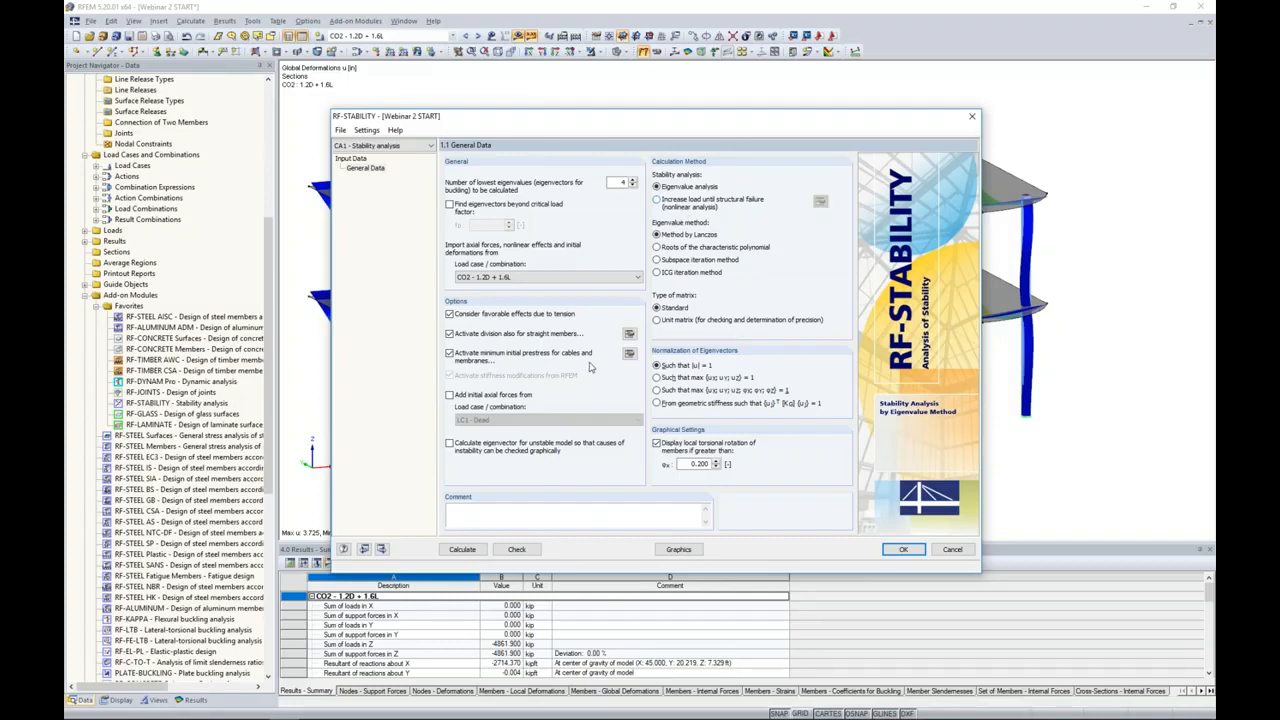
- Calculate the stability analysis and look through the critical load factors of the eigenvalues
click(462, 549)
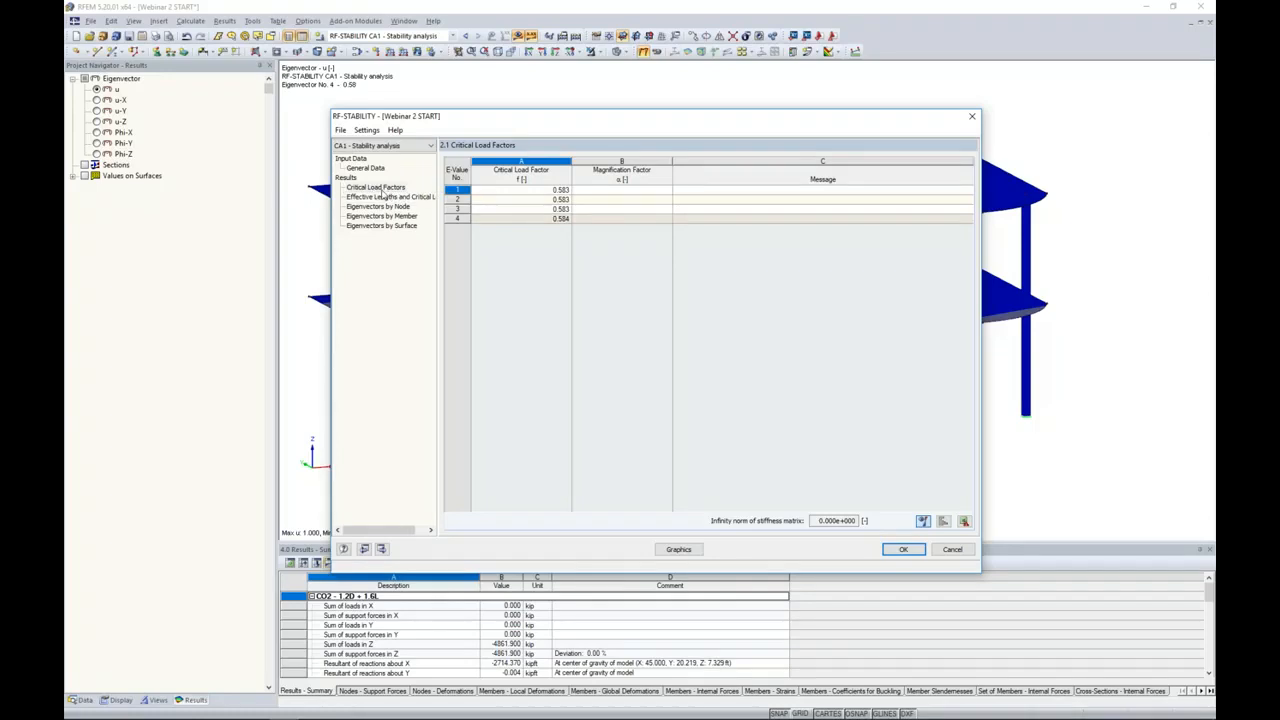
click(533, 199)
click(533, 208)
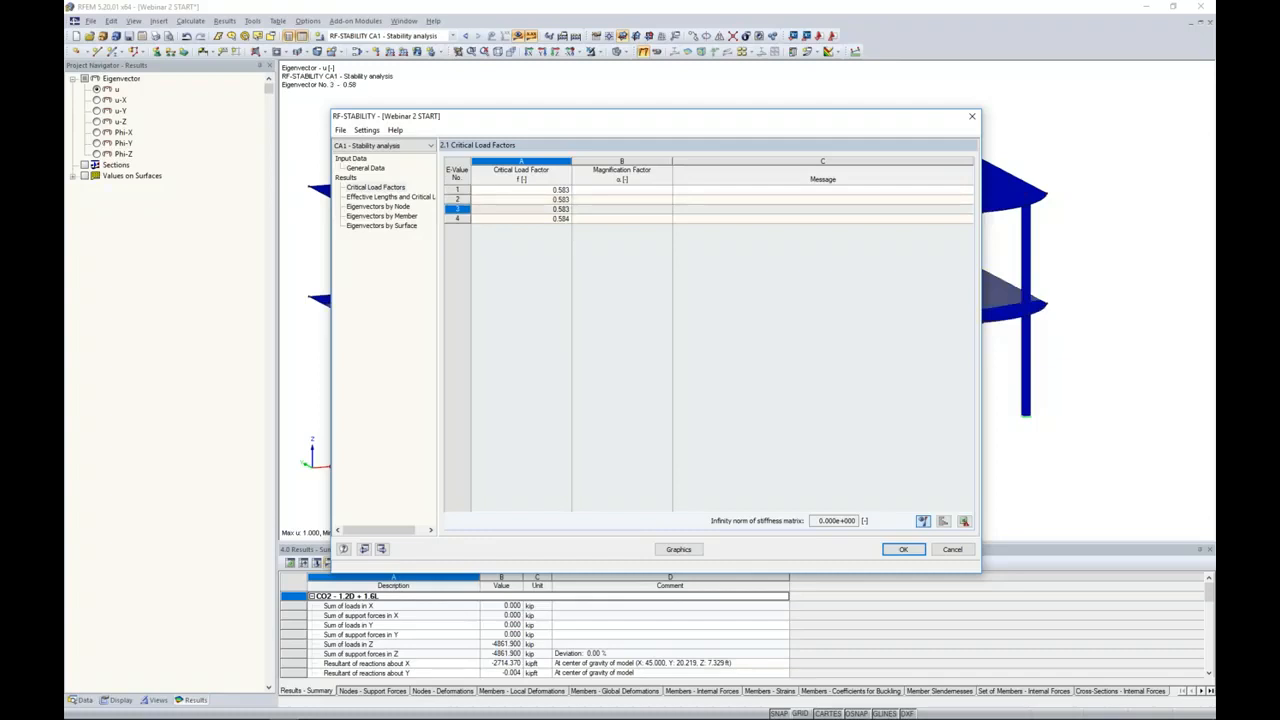
- Compare the buckling shapes of eigenvectors 1 to 4 in the model with their critical load factors
drag(515, 126, 548, 453)
click(548, 517)
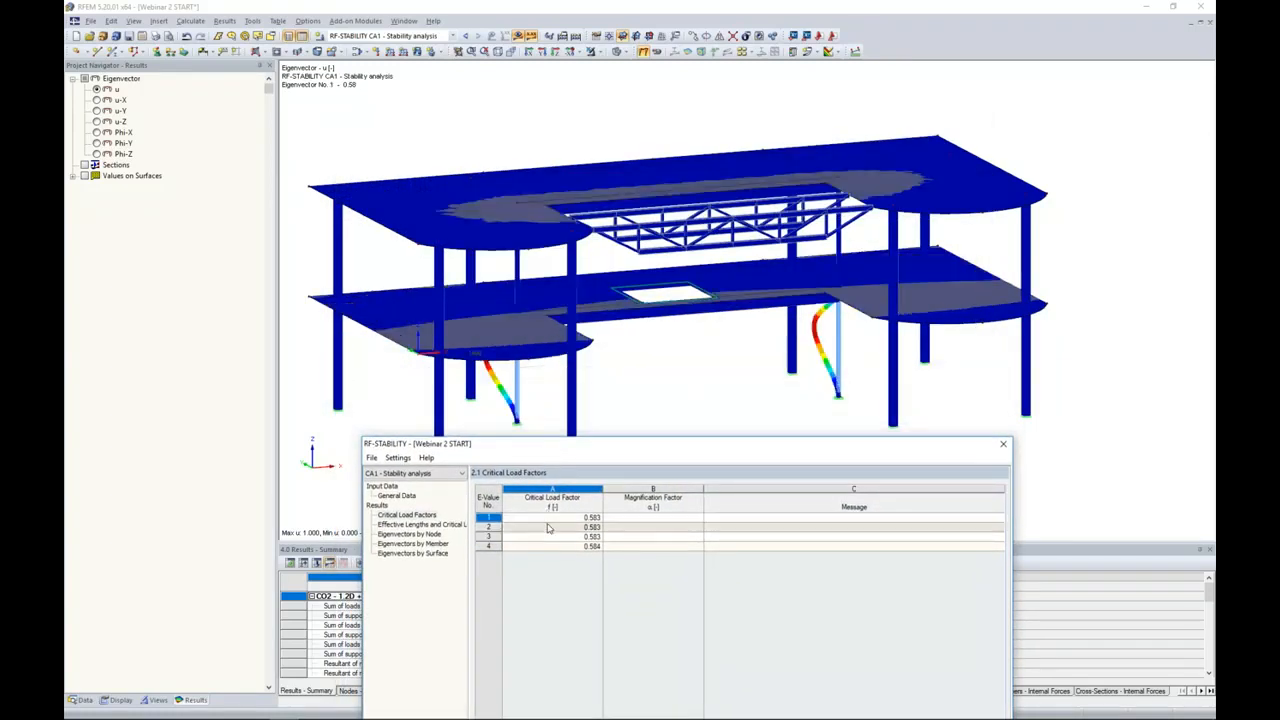
click(548, 527)
click(548, 536)
click(548, 546)
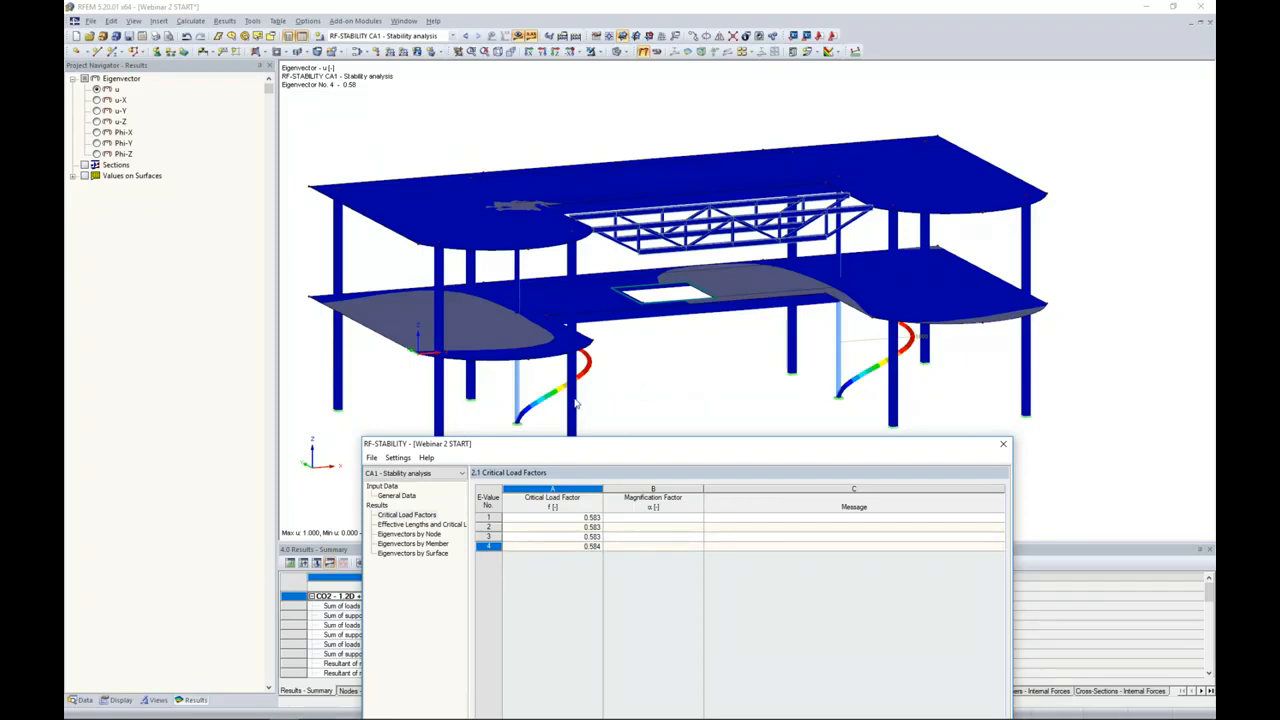
click(558, 518)
drag(590, 444, 594, 157)
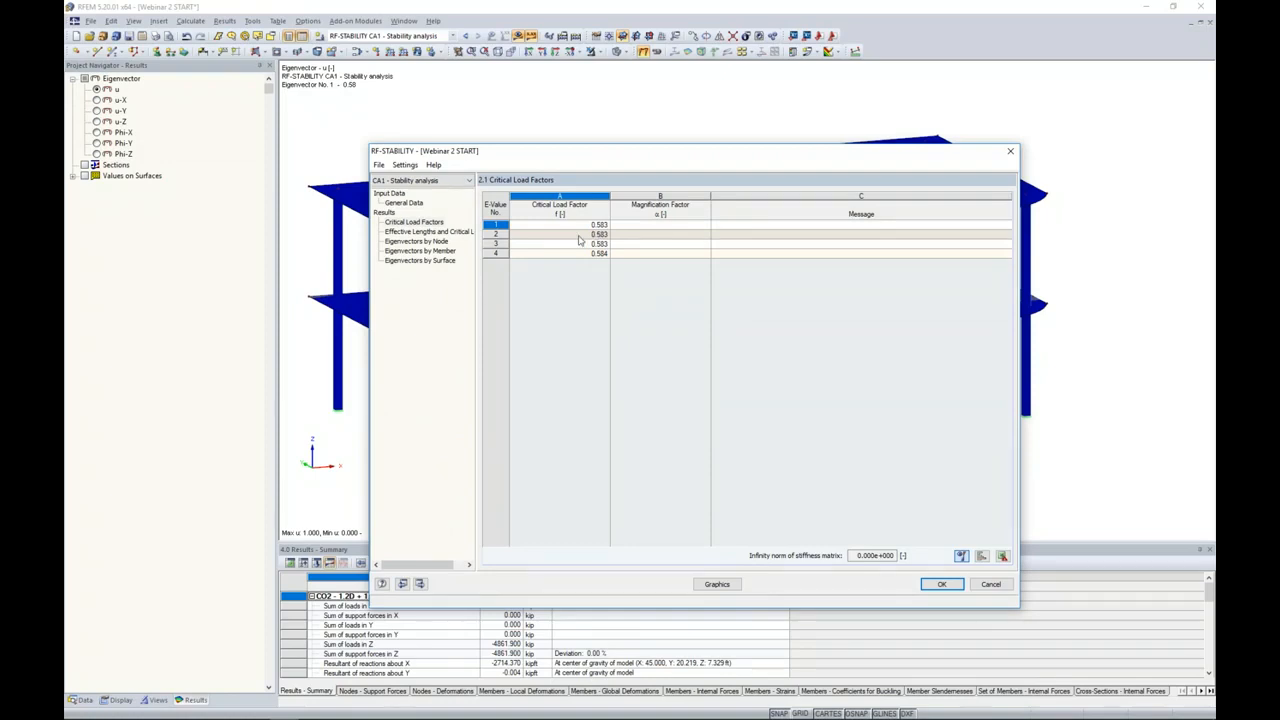
mouse_move(559, 151)
mouse_down()
mouse_move(552, 467)
mouse_move(575, 240)
mouse_move(568, 140)
mouse_up()
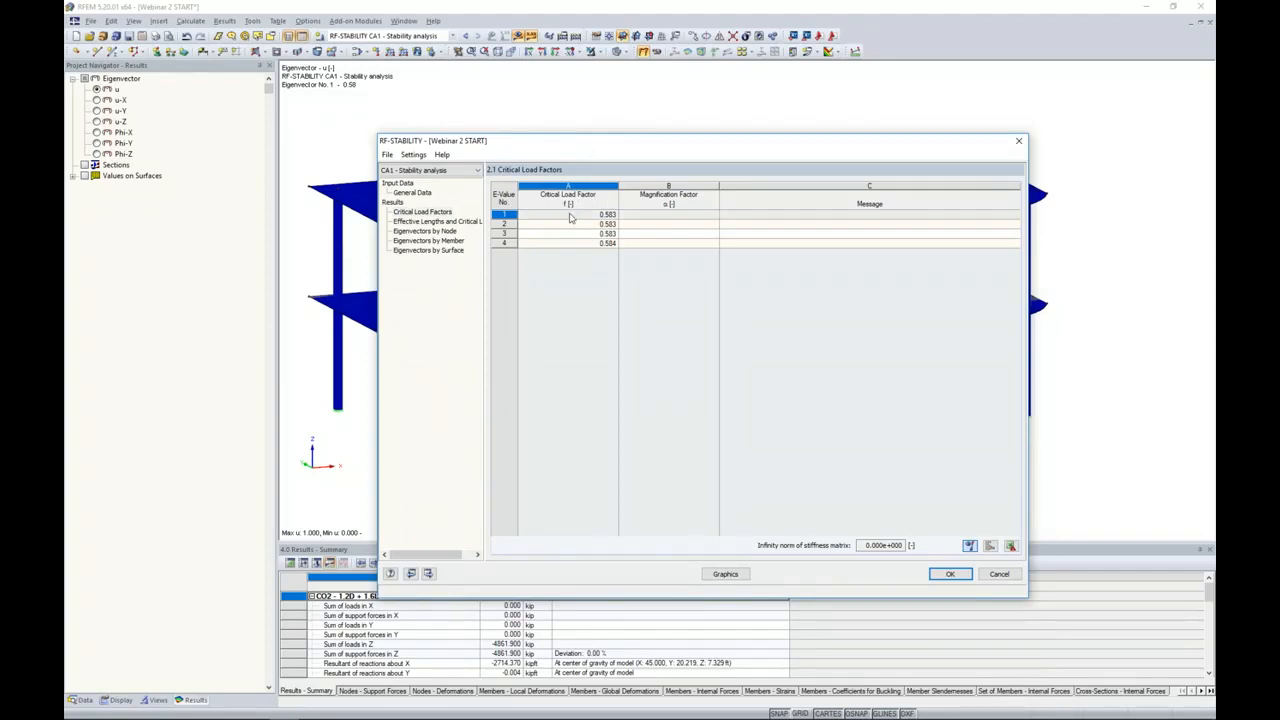
mouse_move(596, 141)
mouse_down()
mouse_move(588, 462)
mouse_move(596, 286)
mouse_move(578, 128)
mouse_up()
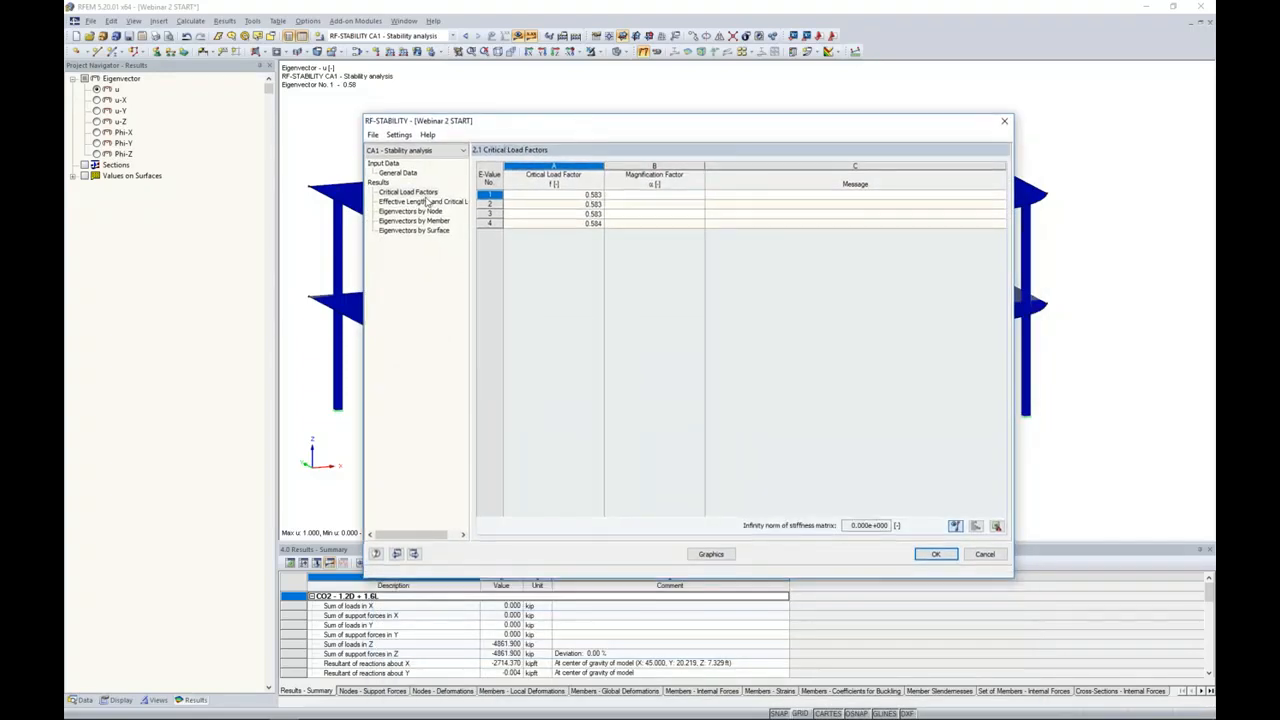
- Review the effective lengths and critical loads of members 2 and 3 against the model, then return to the critical load factors
click(427, 201)
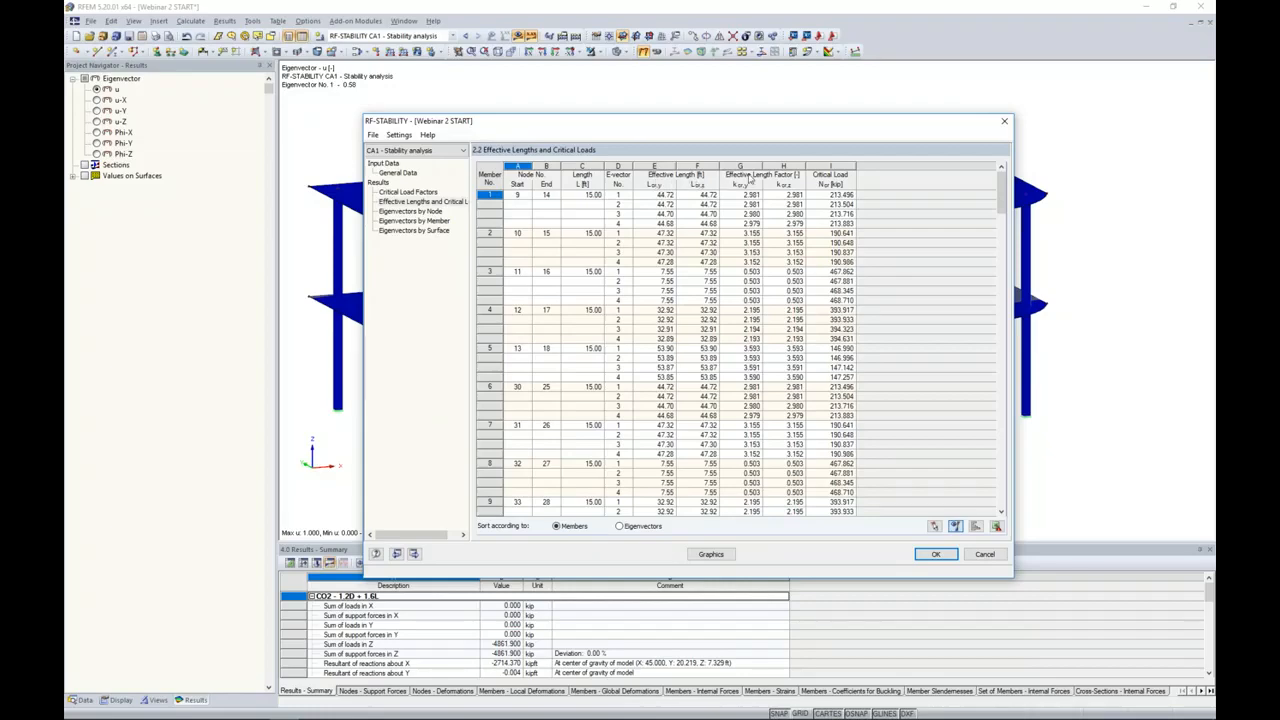
drag(697, 128, 634, 445)
click(593, 543)
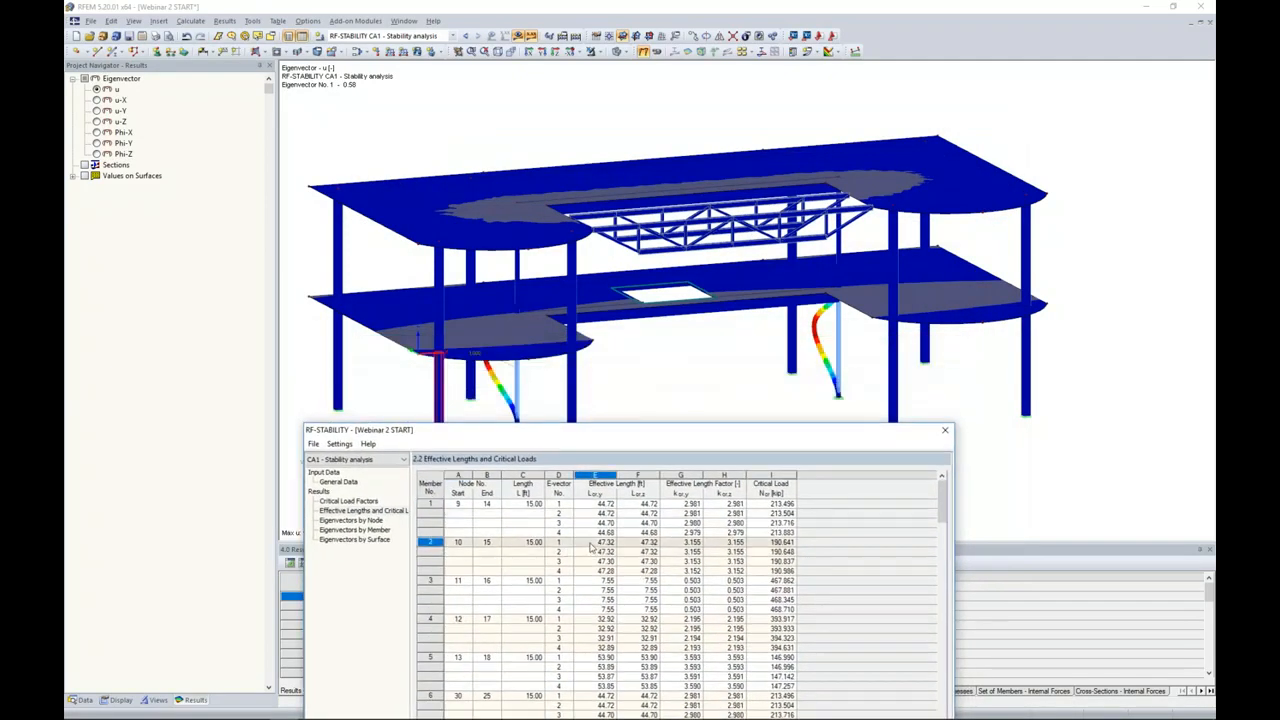
click(594, 591)
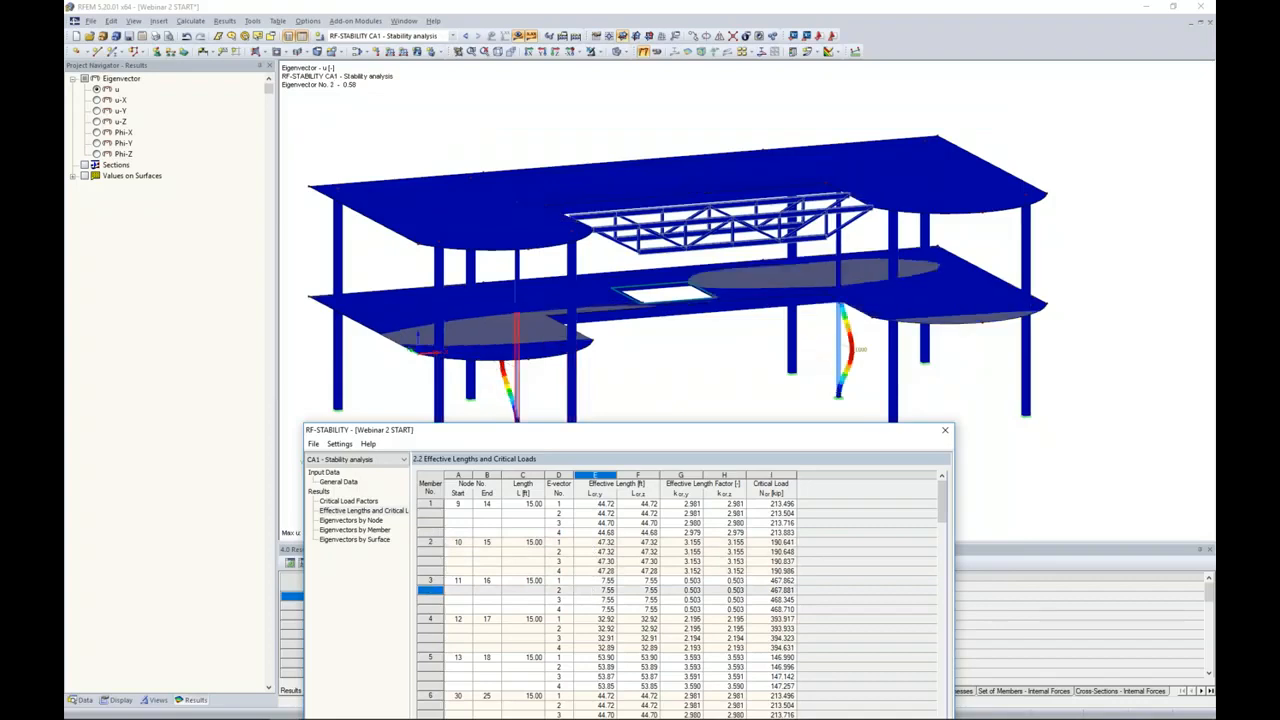
click(572, 405)
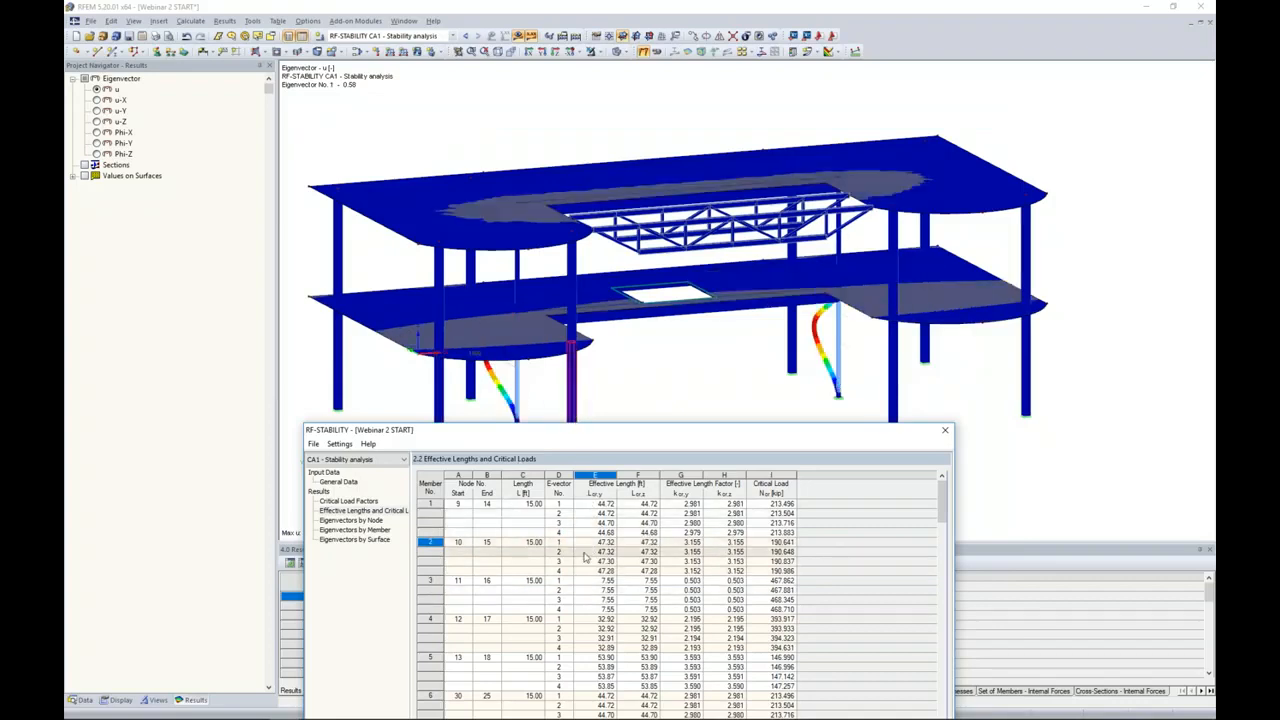
drag(623, 440, 643, 137)
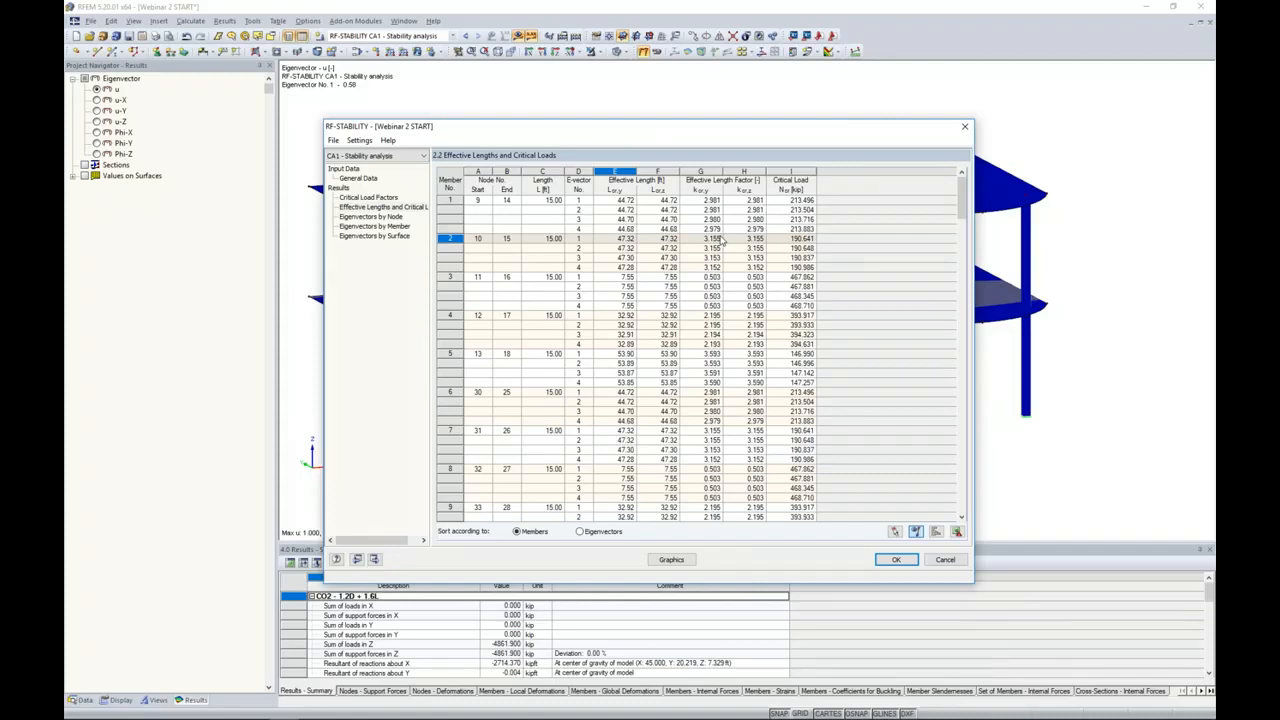
click(388, 199)
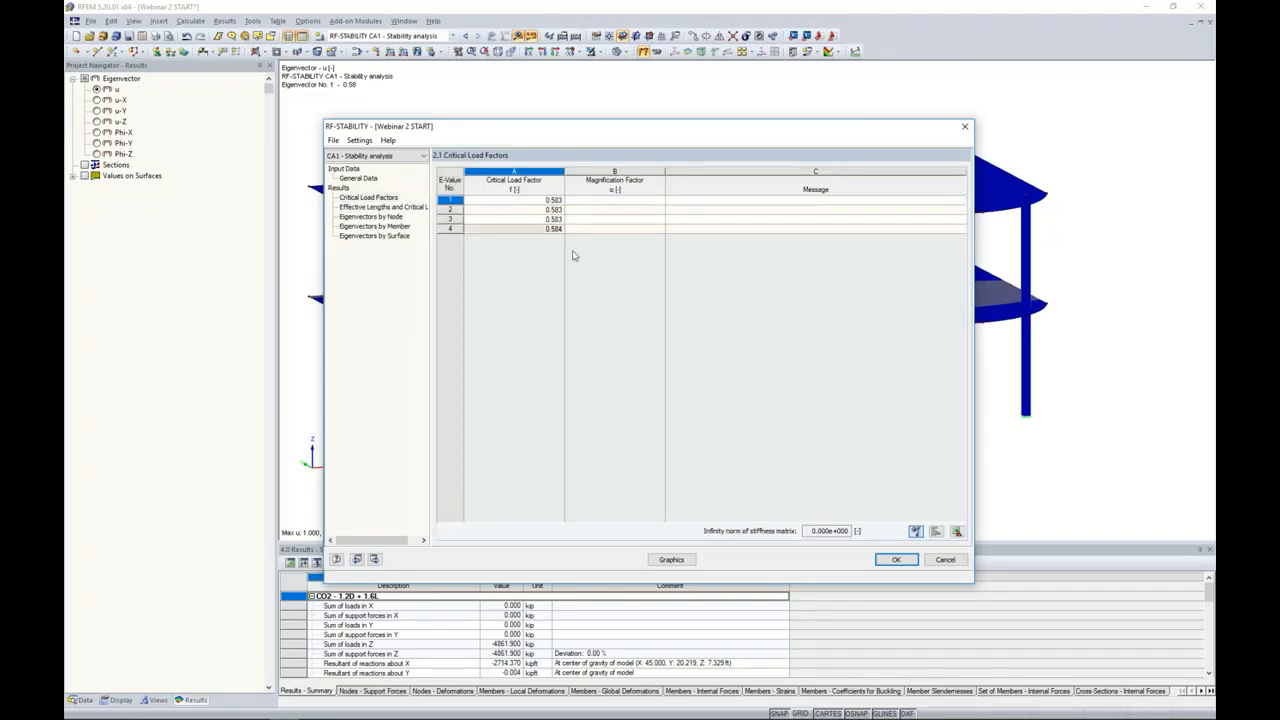
- Close the stability module and display eigenvector 2 in the model, examining its buckling shape on the two slender columns
click(896, 559)
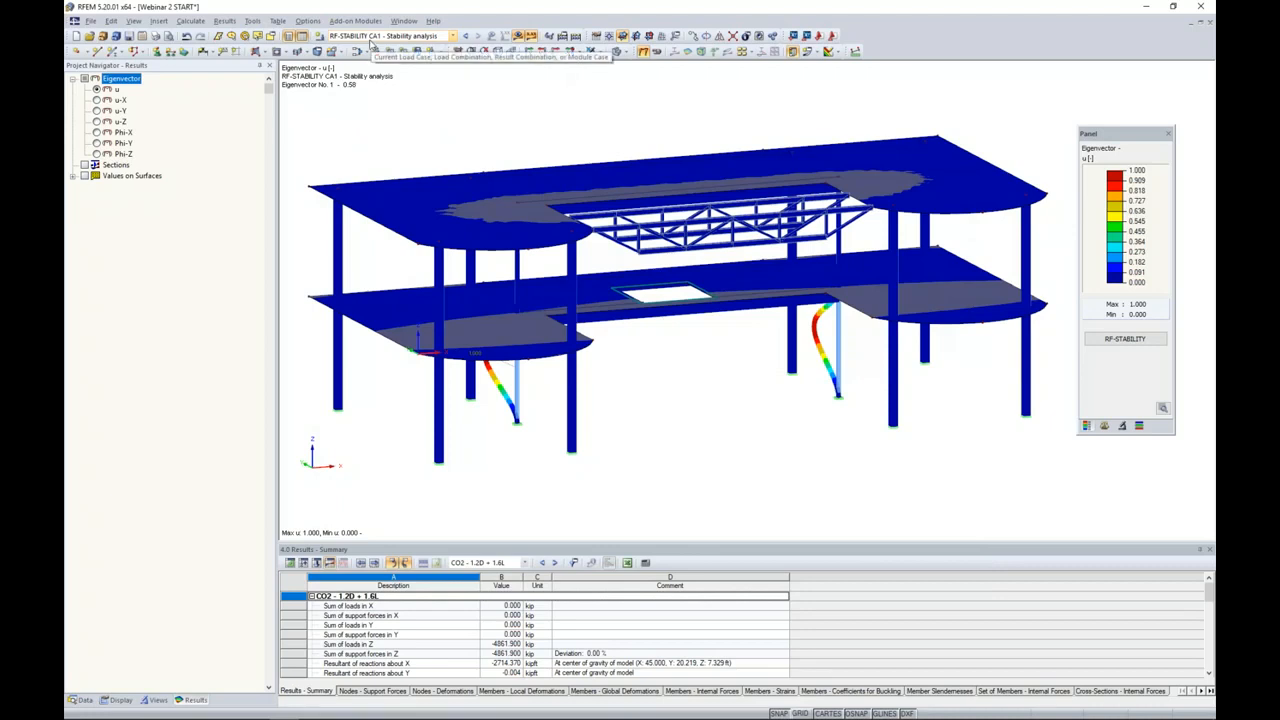
click(1104, 425)
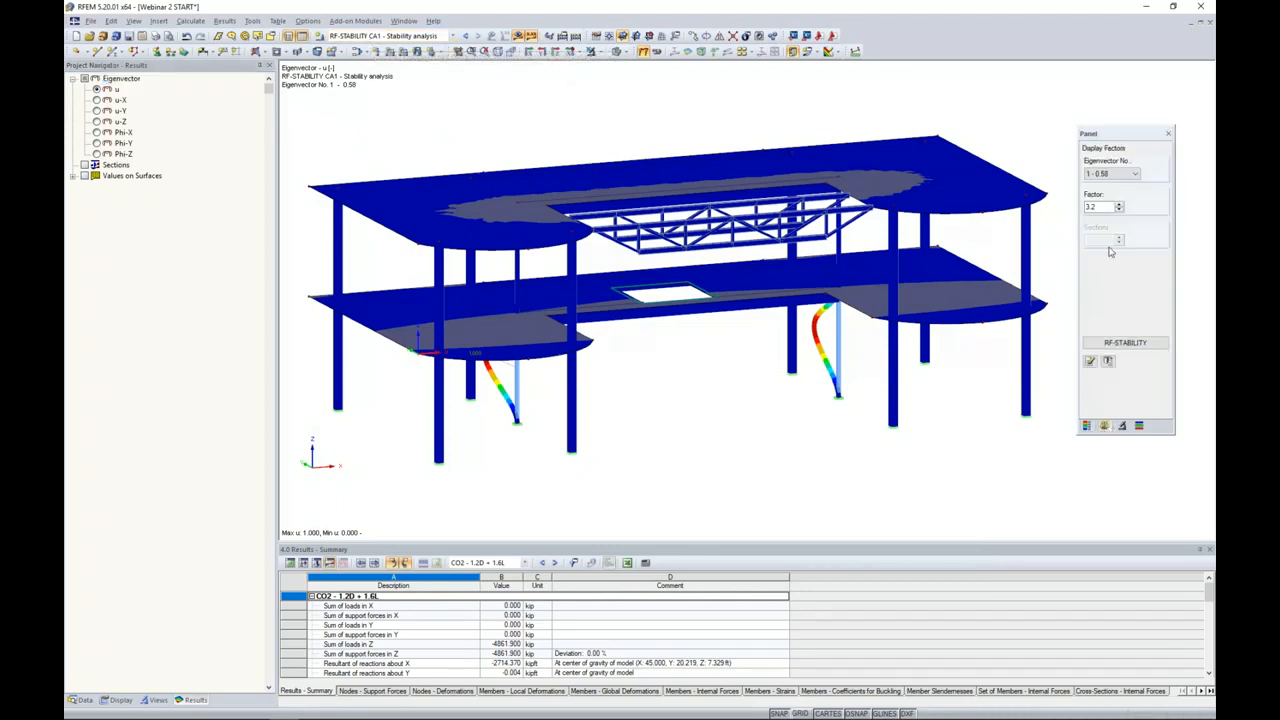
click(1112, 174)
click(1105, 192)
ctrl+middle_drag(620, 455, 678, 422)
scroll(678, 420, up, 5)
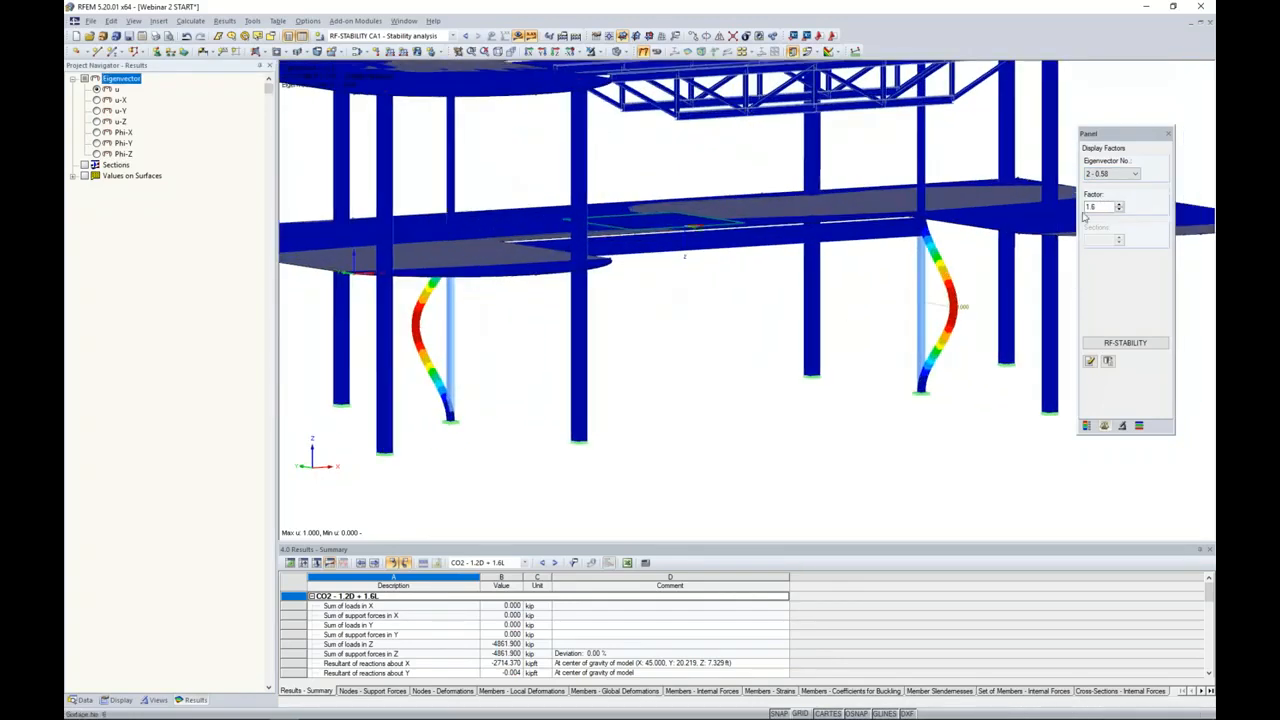
- Display eigenvectors 3 and 4 in turn and compare how the slender columns buckle in each
click(1110, 174)
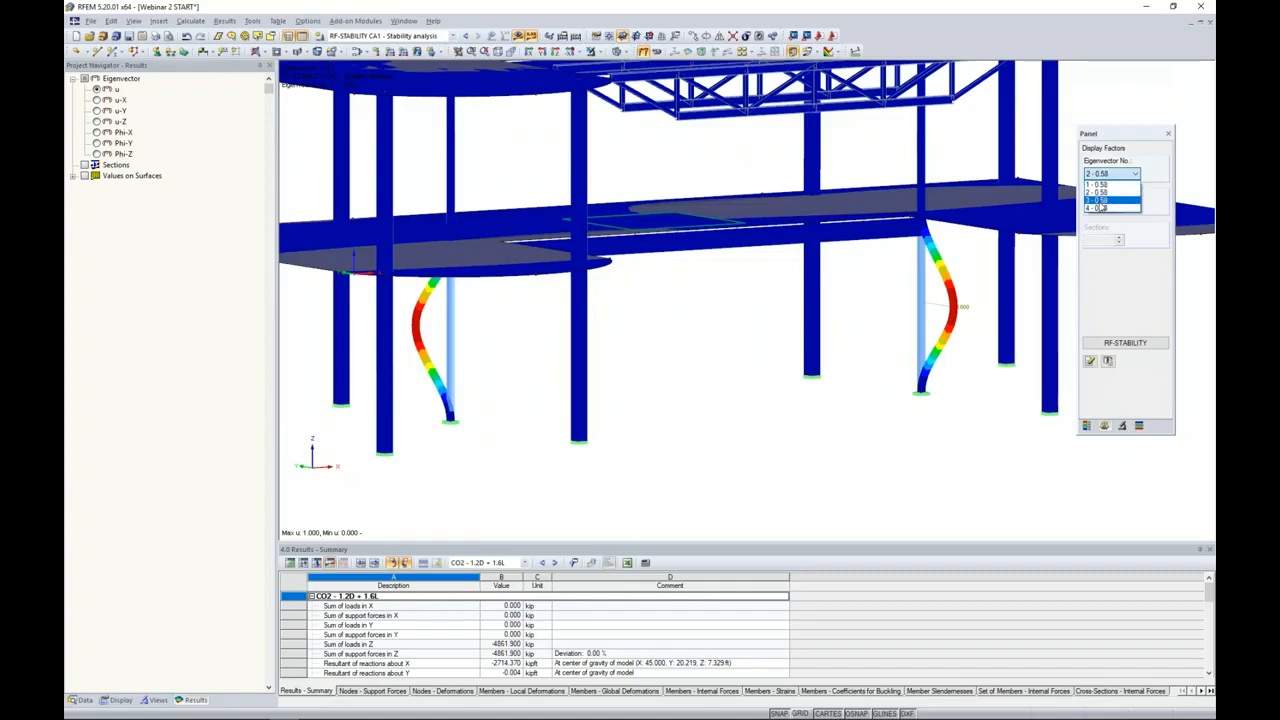
click(1100, 201)
mouse_move(783, 357)
ctrl+middle_down()
mouse_move(700, 369)
mouse_move(560, 357)
mouse_move(763, 354)
ctrl+middle_up()
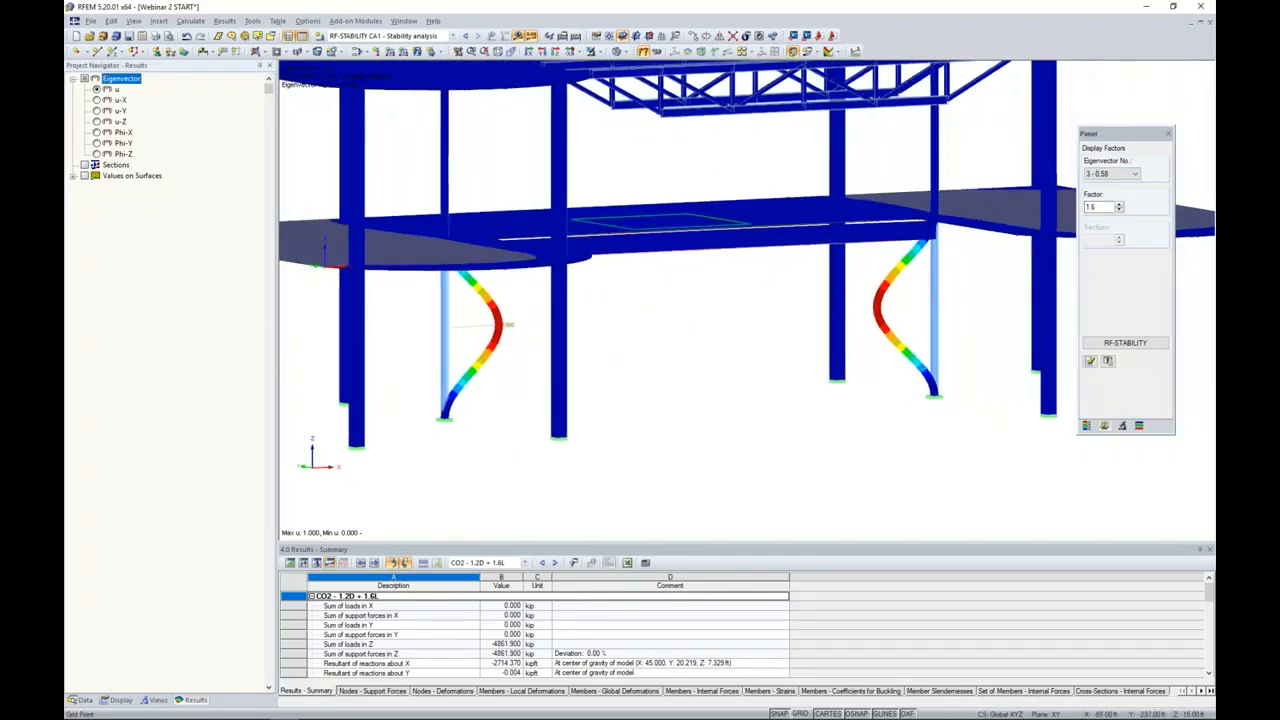
click(1105, 178)
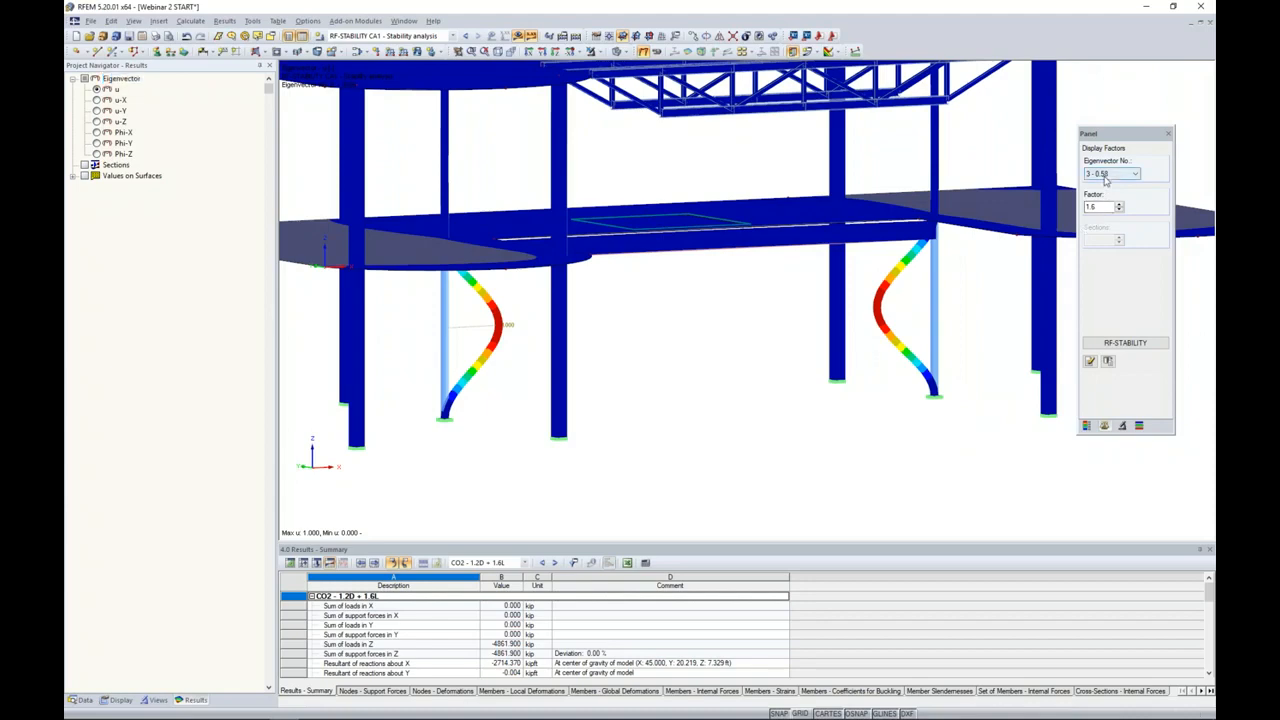
click(1105, 178)
click(1100, 211)
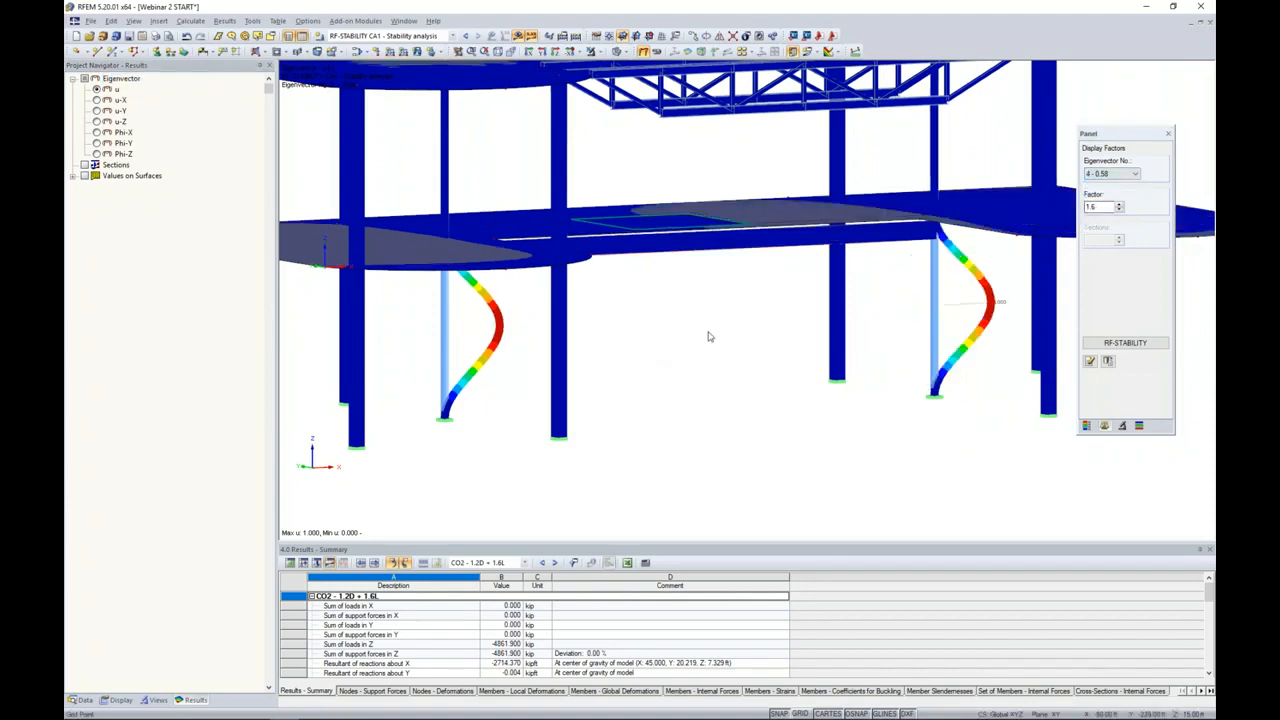
scroll(710, 330, down, 5)
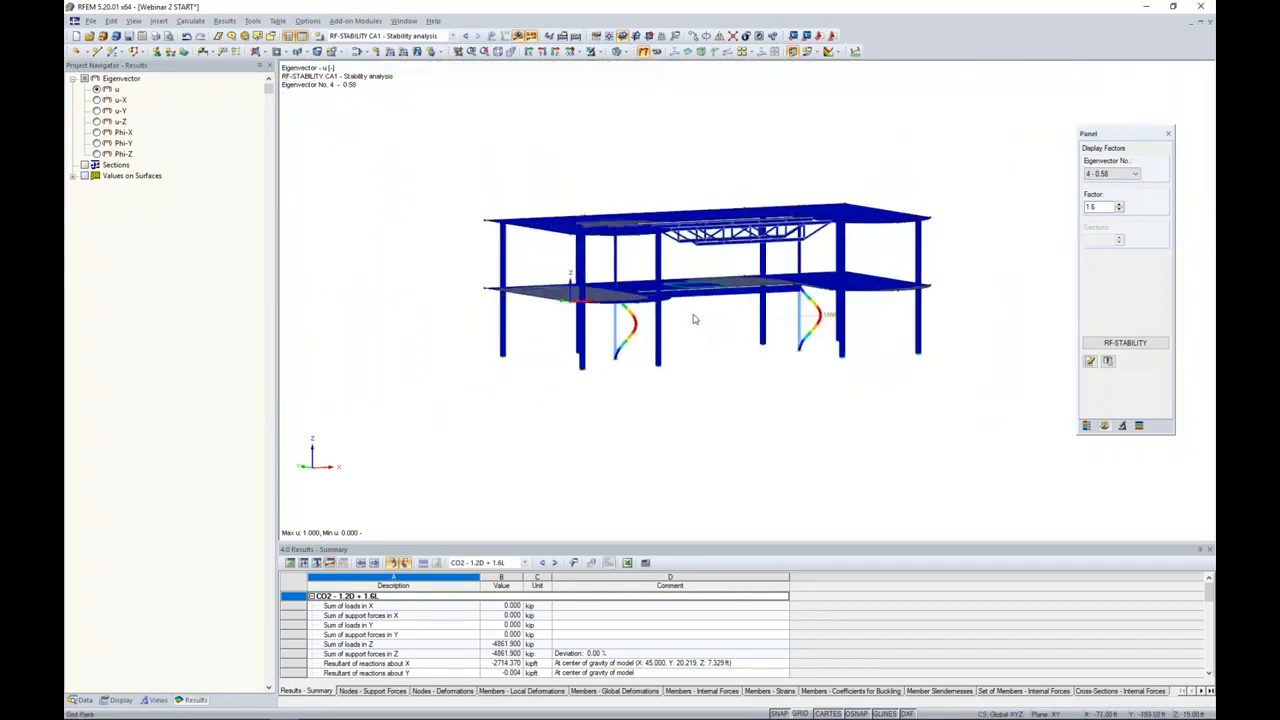
scroll(695, 318, up, 5)
middle_drag(695, 318, 651, 357)
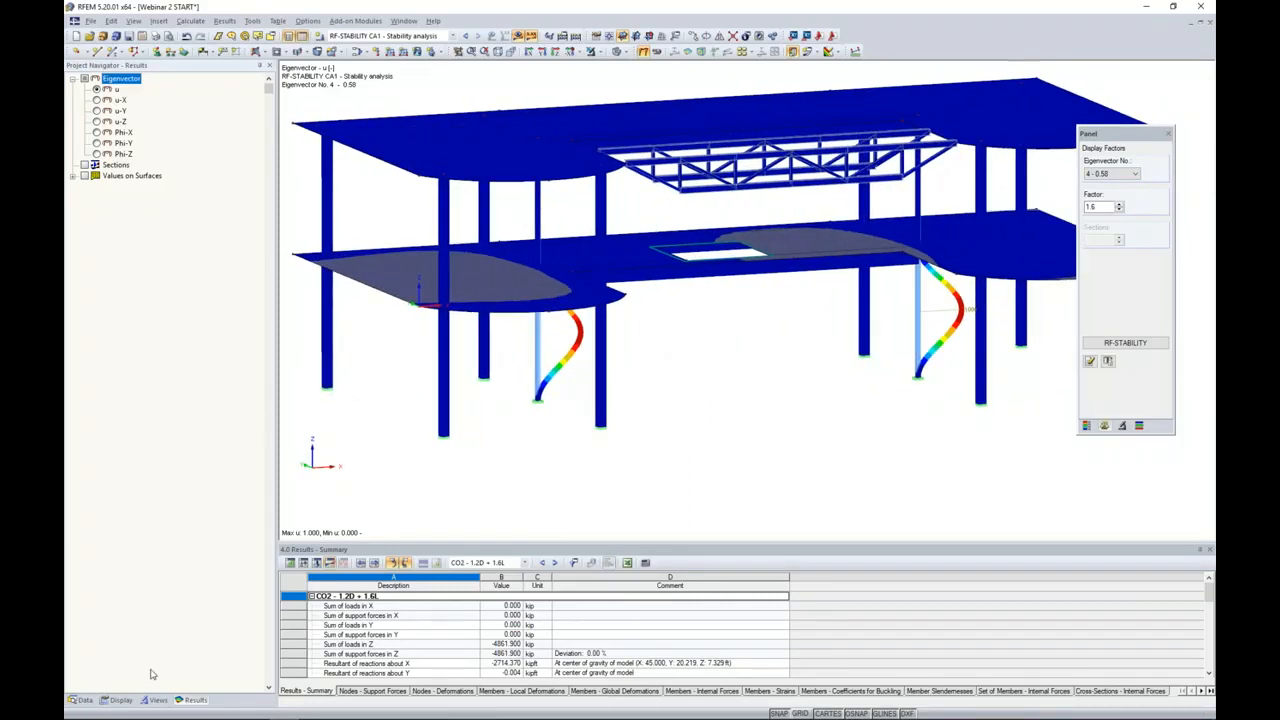
- Bring up the model data tree and turn off the results display
click(86, 699)
scroll(187, 394, up, 7)
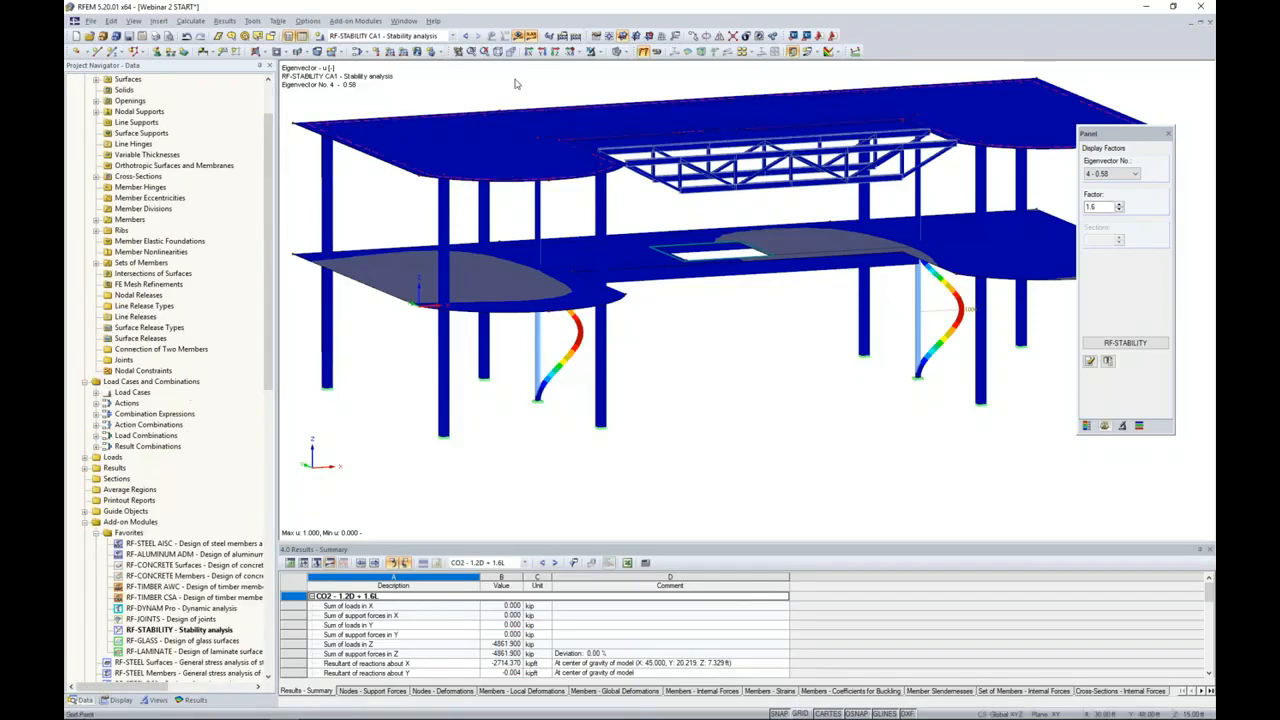
click(531, 36)
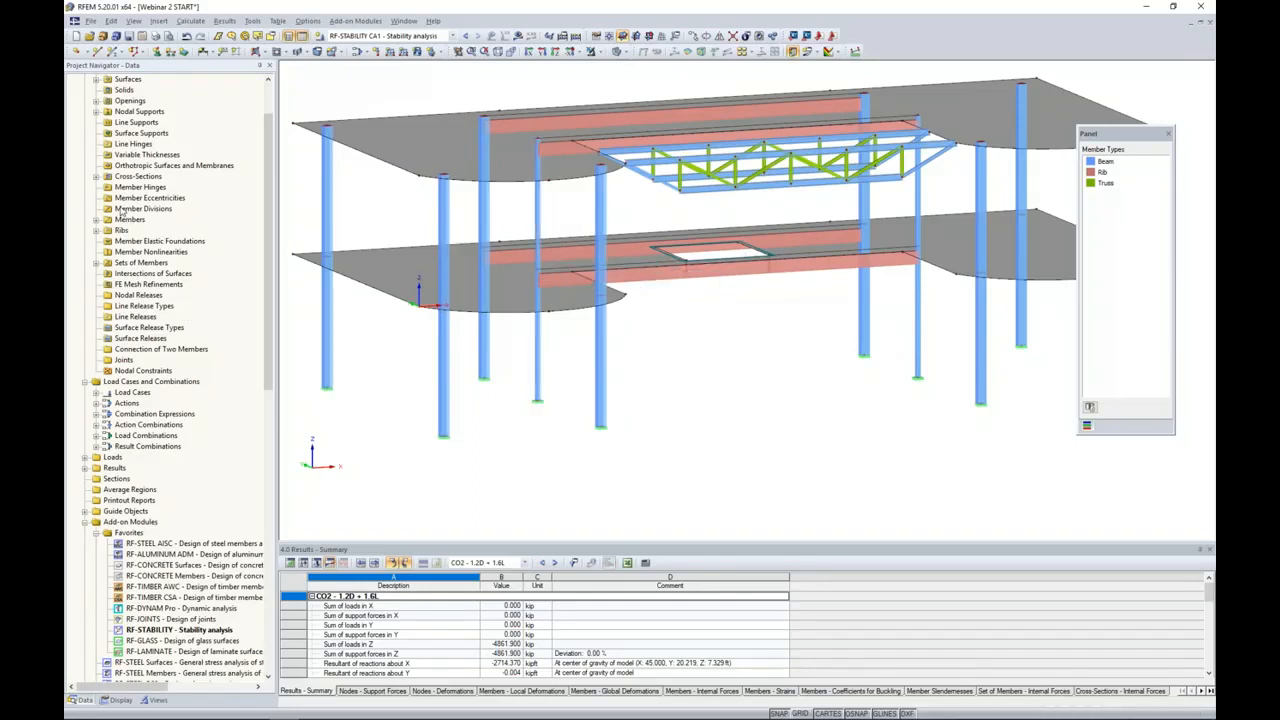
- Find the members using the Rectangle 6/6 cross-section and assign them Rectangle 12/12, Concrete f'c = 4000 psi
click(96, 177)
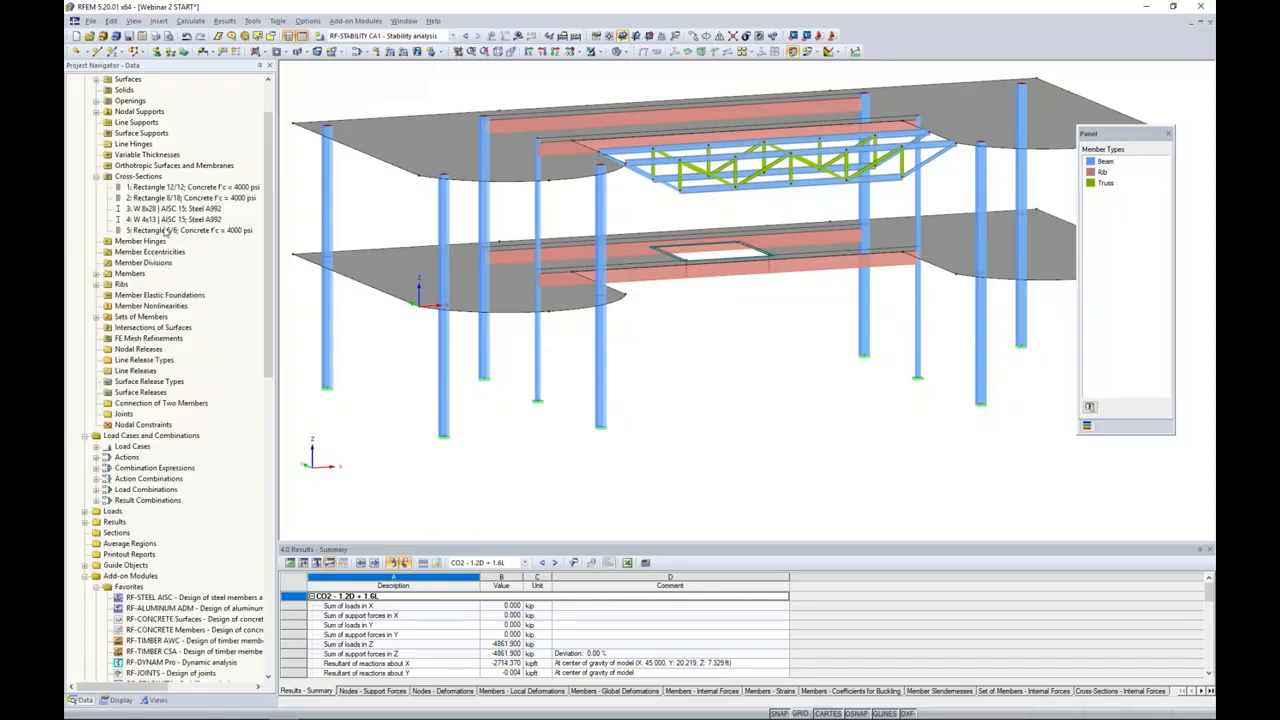
click(166, 230)
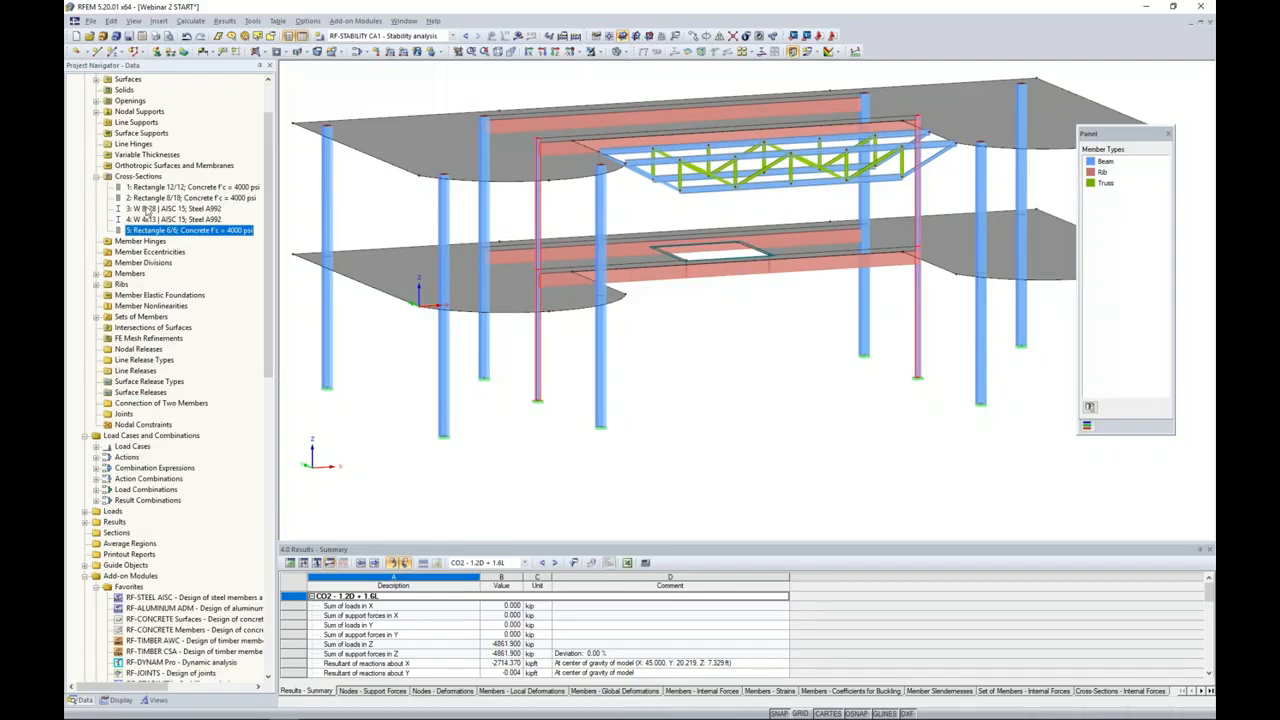
double_click(538, 375)
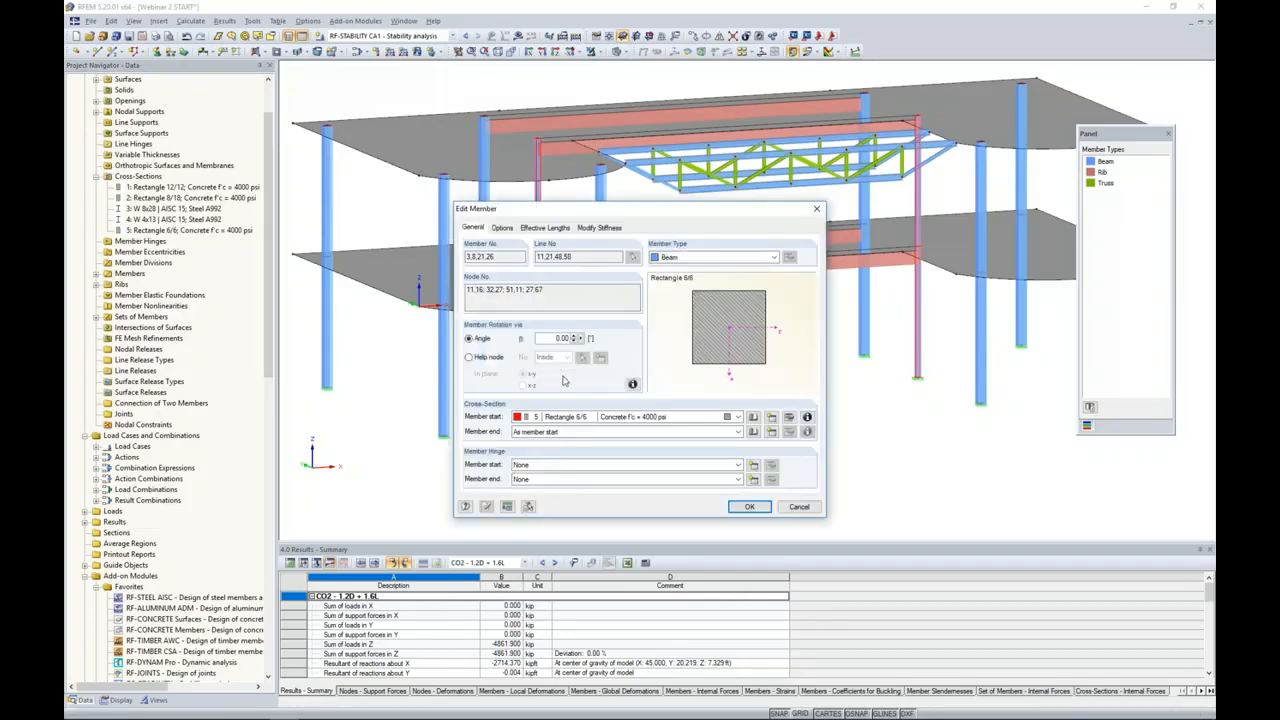
click(609, 417)
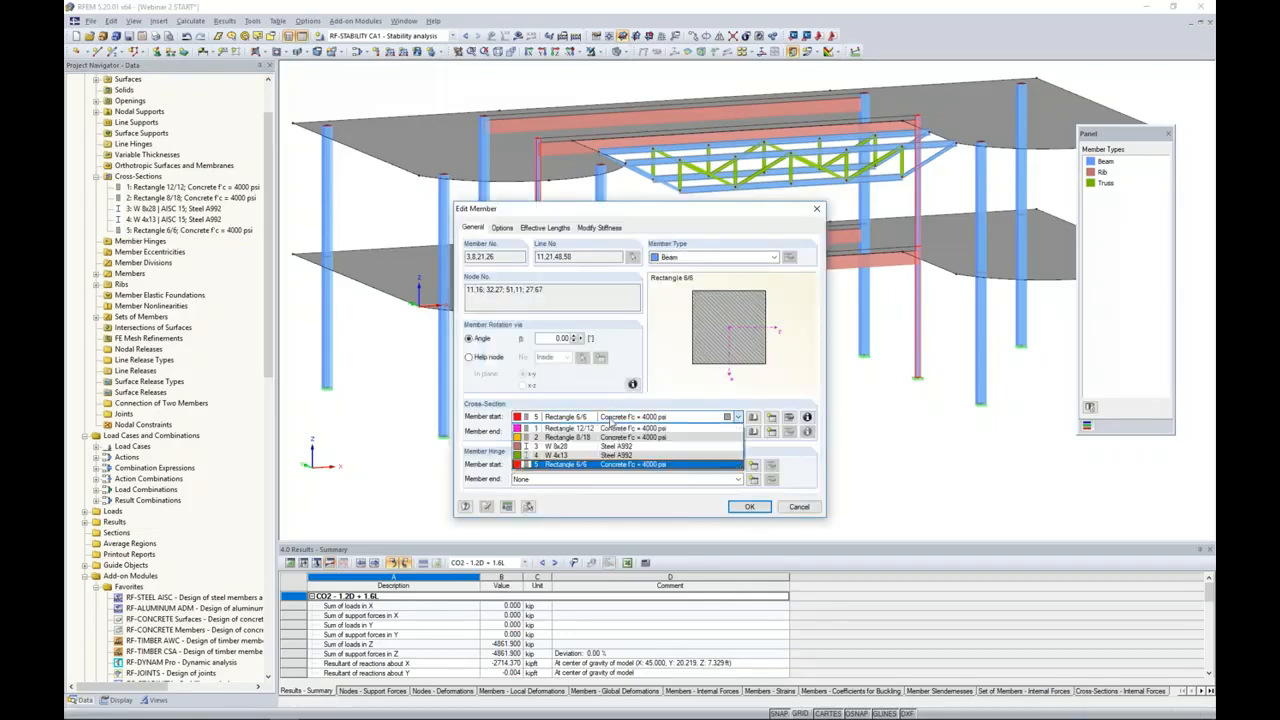
click(605, 429)
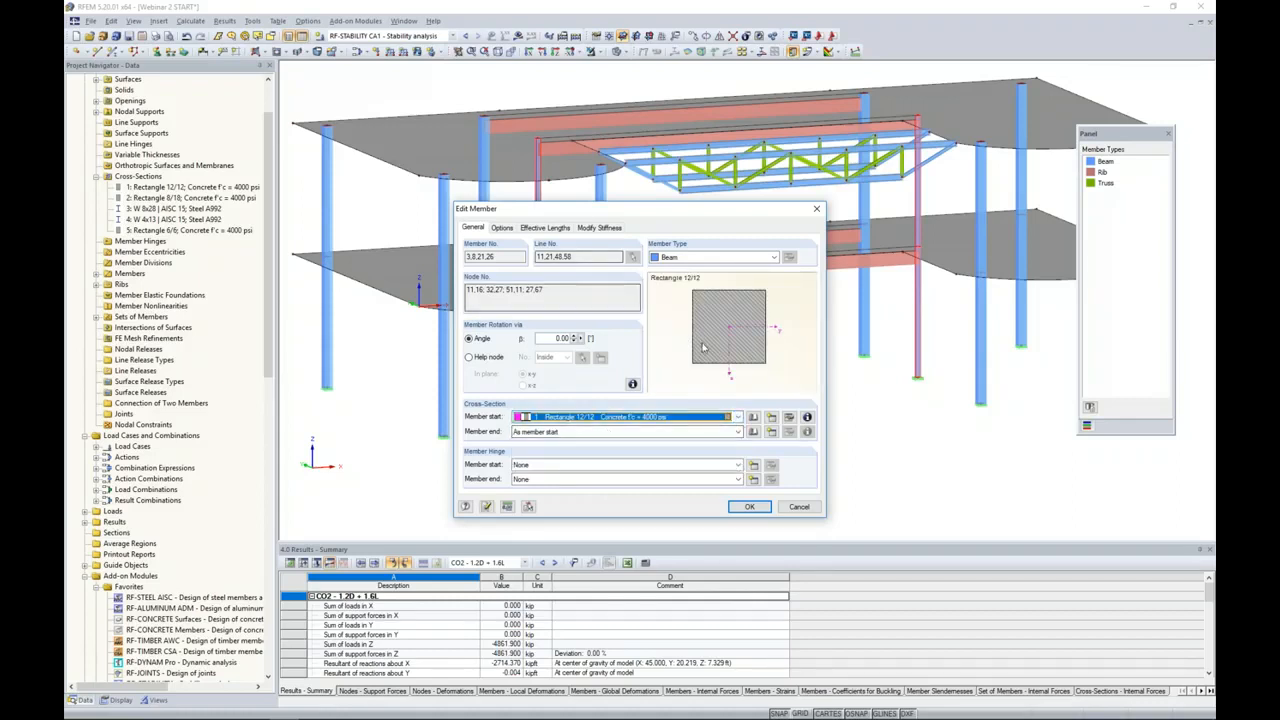
click(750, 506)
click(618, 388)
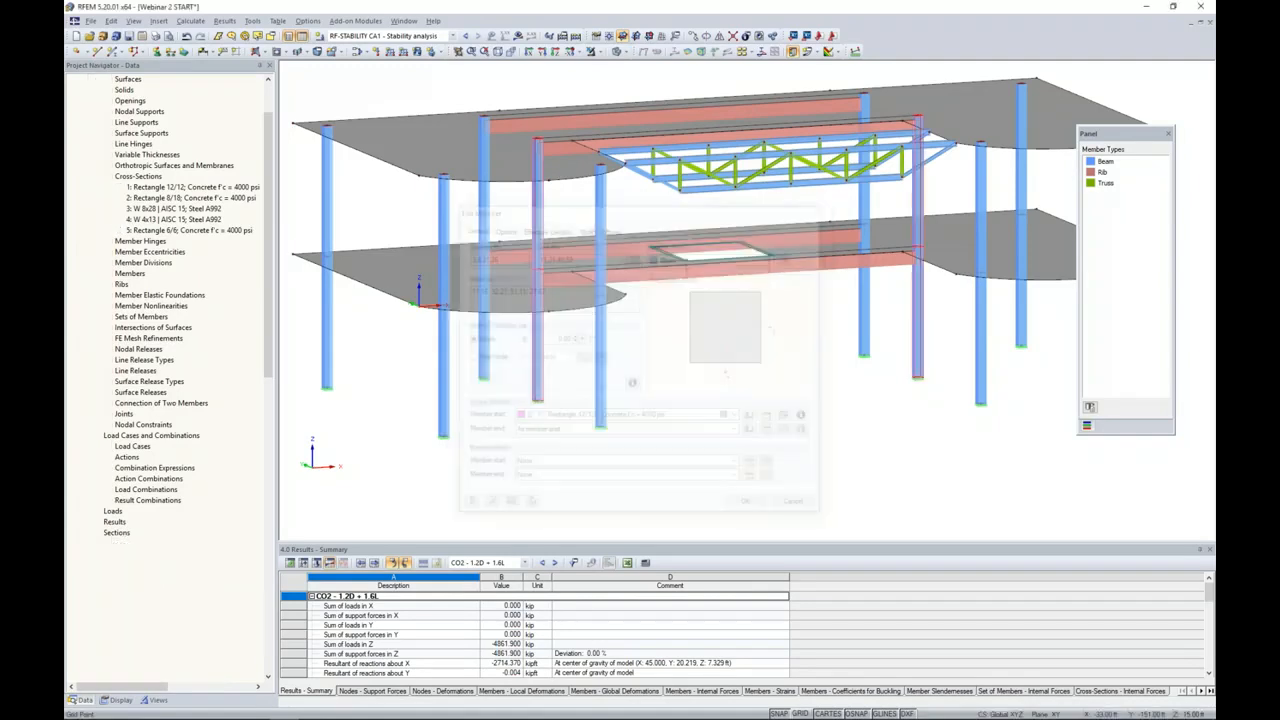
ctrl+middle_drag(679, 371, 712, 387)
scroll(711, 387, down, 2)
ctrl+middle_drag(742, 400, 684, 394)
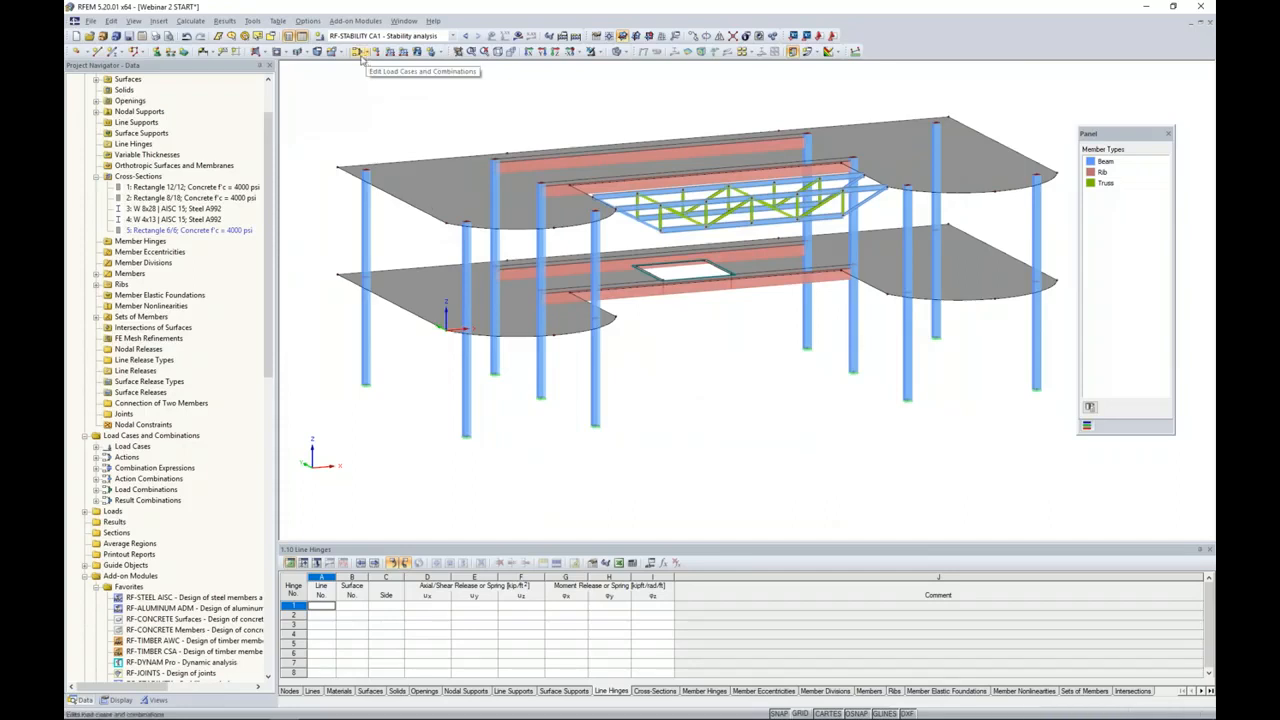
- Set load combination CO2 (1.2D + 1.6L) to second-order analysis (P-Delta / P-delta)
click(358, 52)
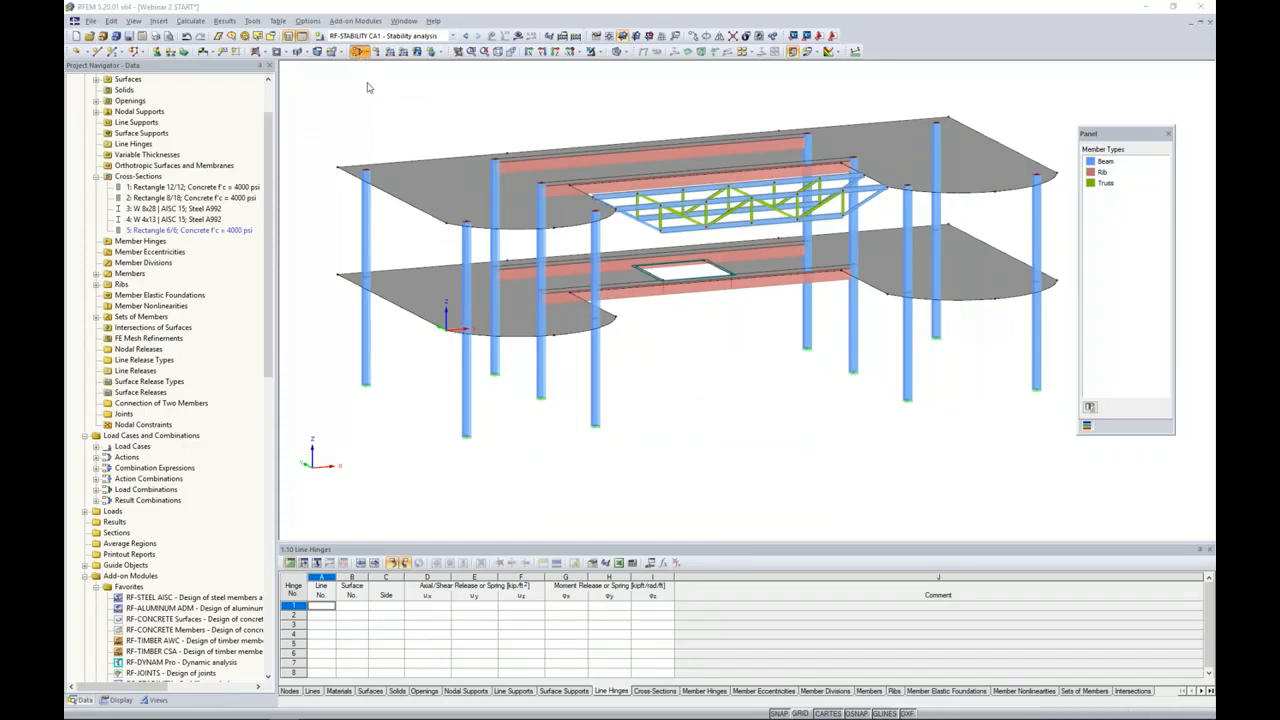
click(614, 178)
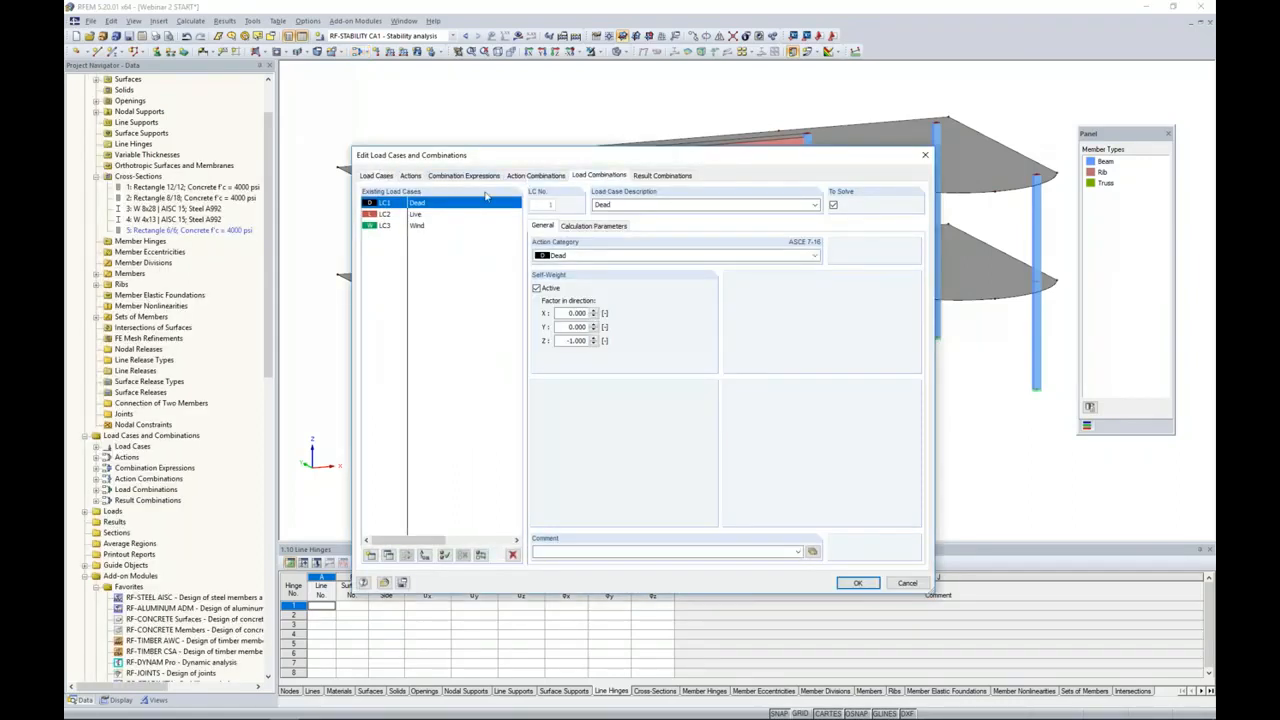
click(428, 214)
click(572, 226)
click(536, 268)
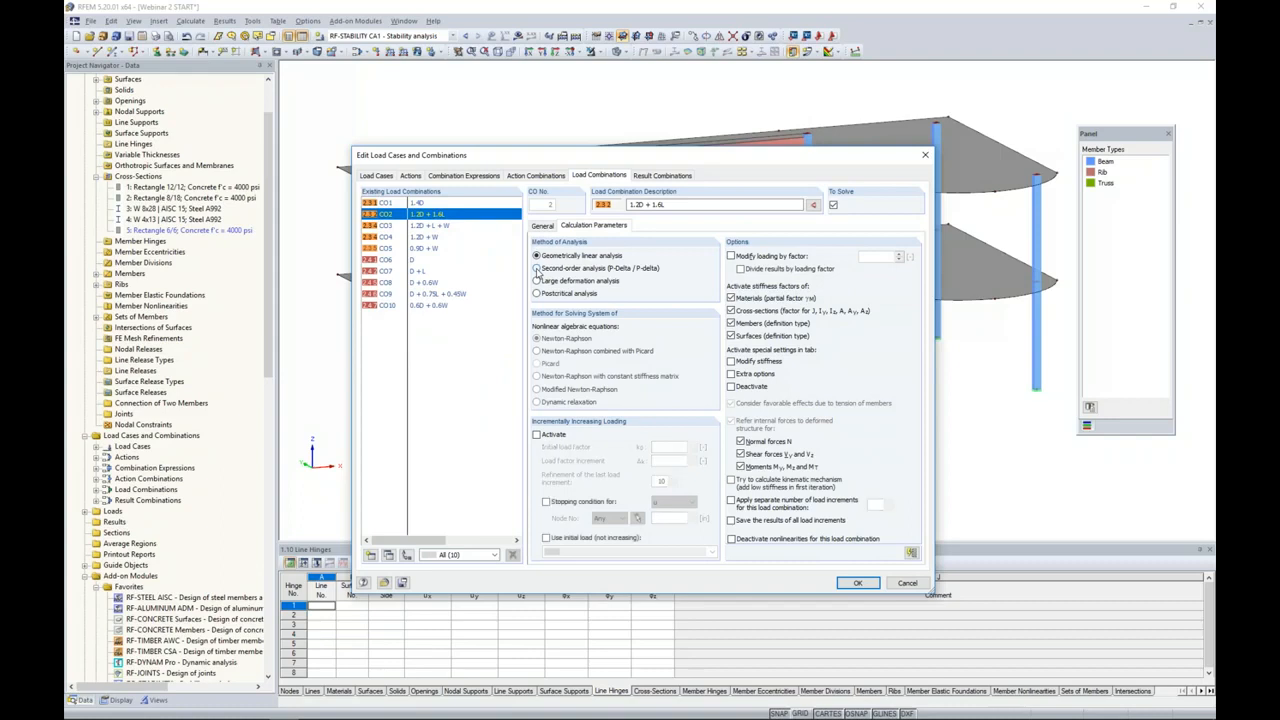
click(845, 582)
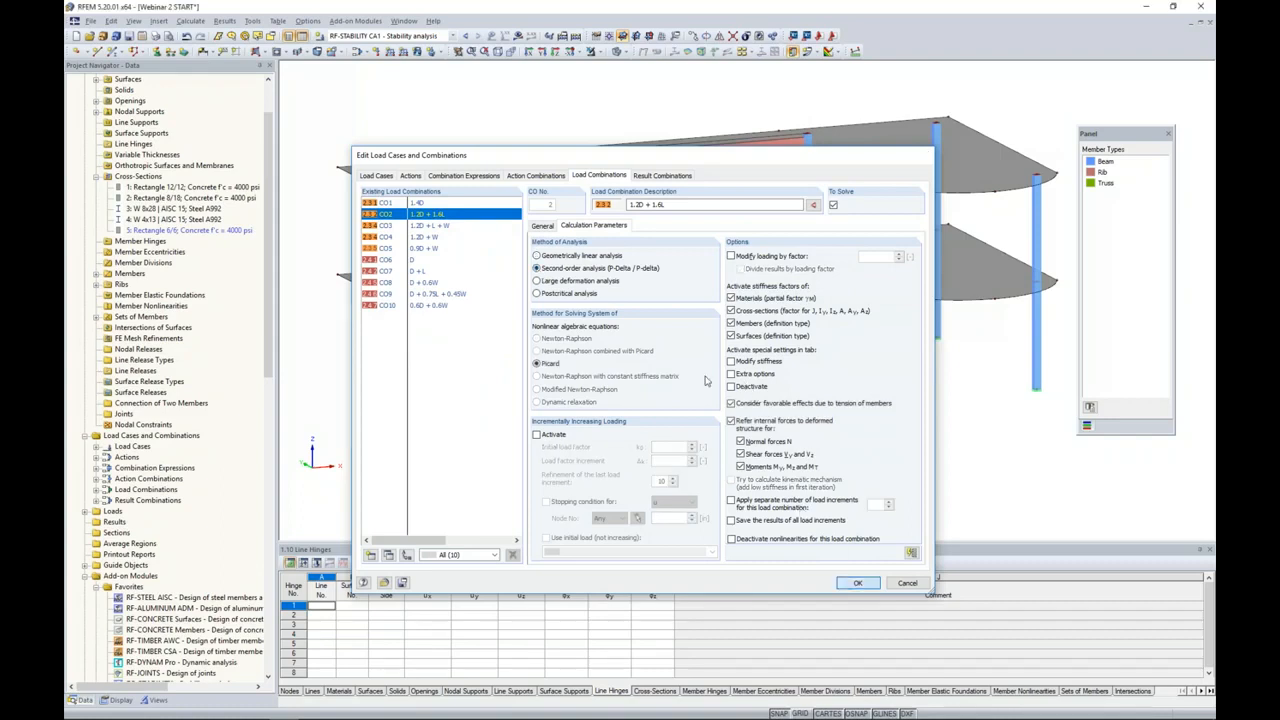
- Calculate CO2 and show its global deformations with a display factor of 24, inspecting the model from its other side
click(517, 36)
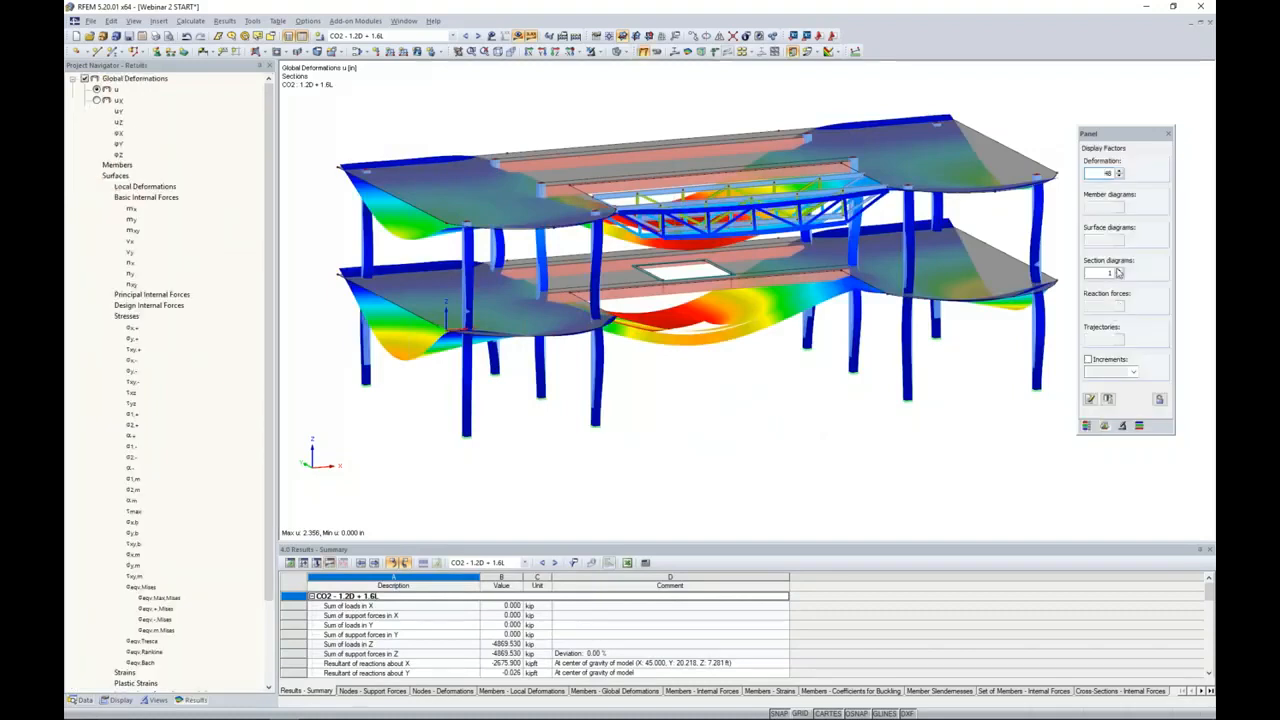
click(1120, 177)
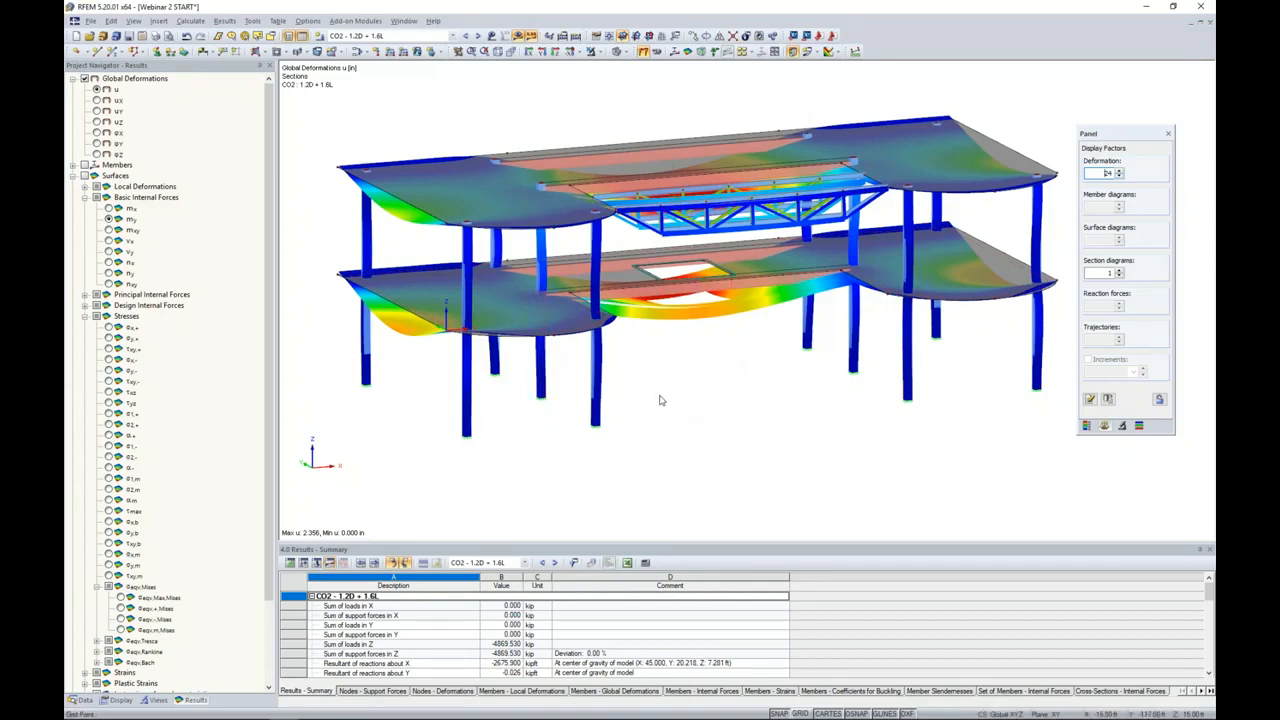
scroll(530, 394, down, 1)
middle_drag(528, 397, 1094, 427)
right_click(1094, 427)
click(465, 462)
middle_drag(472, 417, 833, 422)
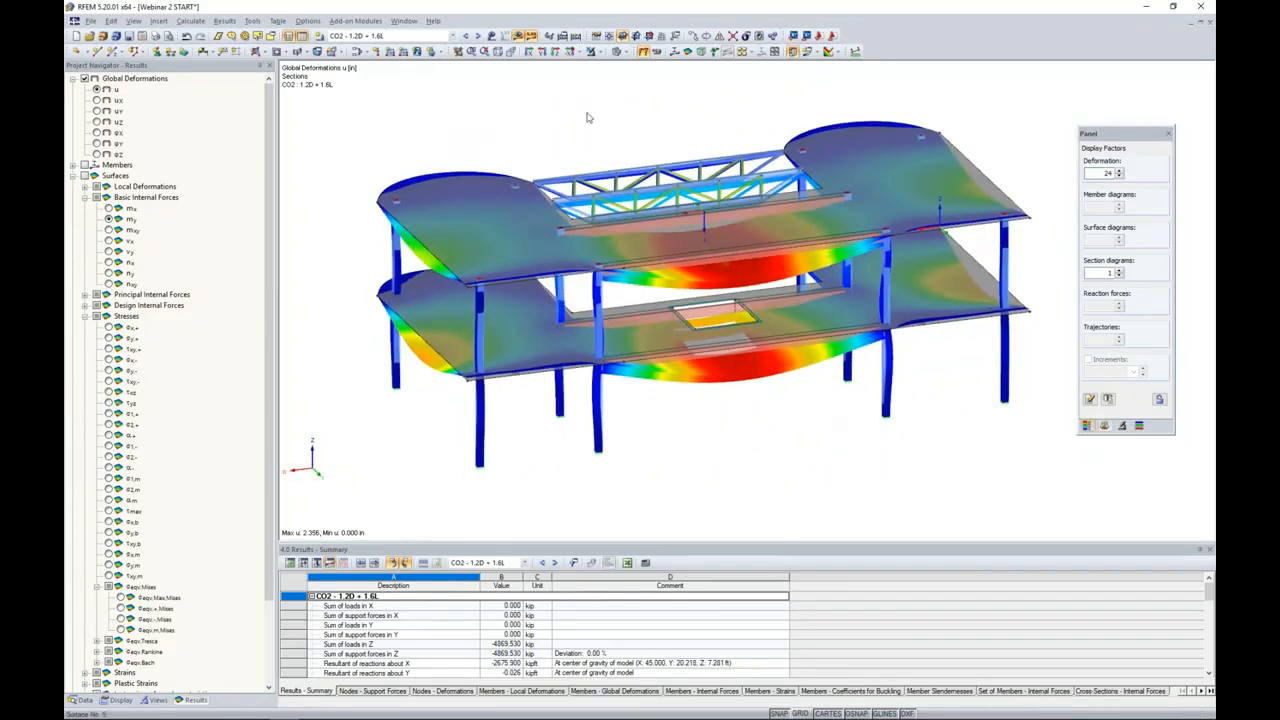
- Hide the results and look through the member types for the 8/18 rib along the lower slab's outer edge, keeping Rib
click(528, 51)
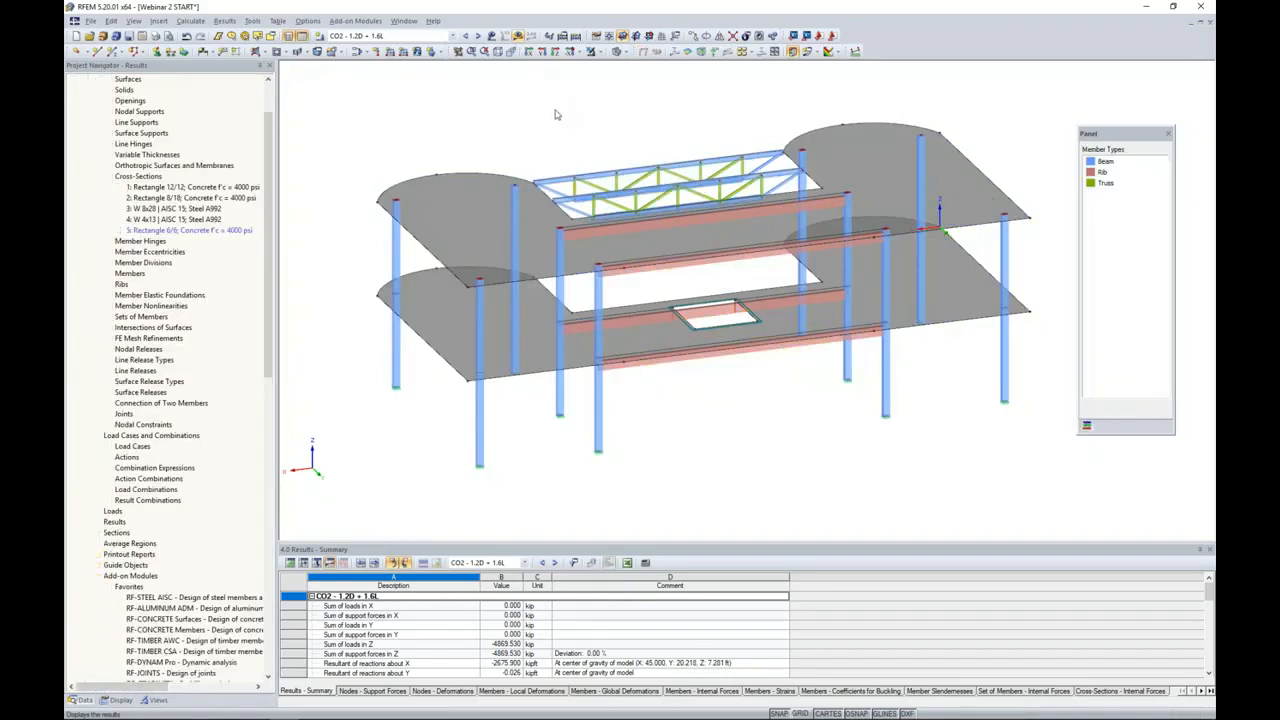
drag(278, 240, 240, 240)
middle_drag(678, 411, 677, 384)
scroll(525, 353, up, 4)
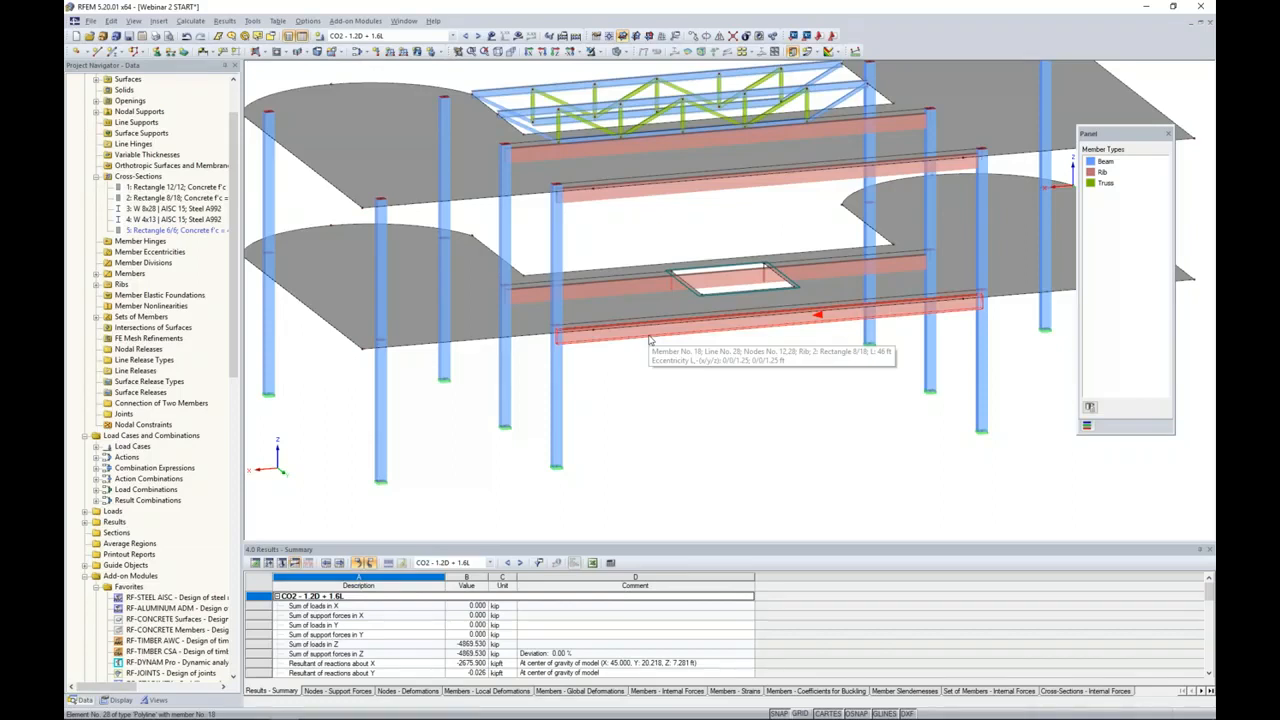
double_click(649, 341)
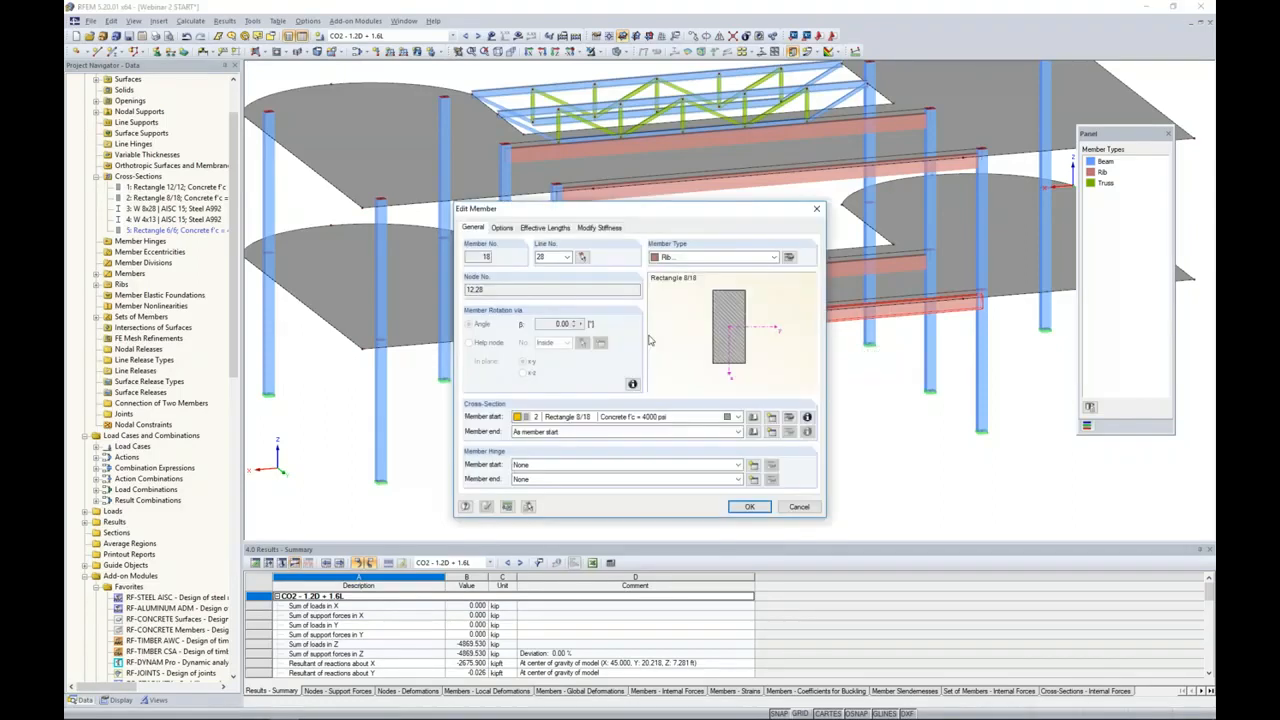
click(693, 257)
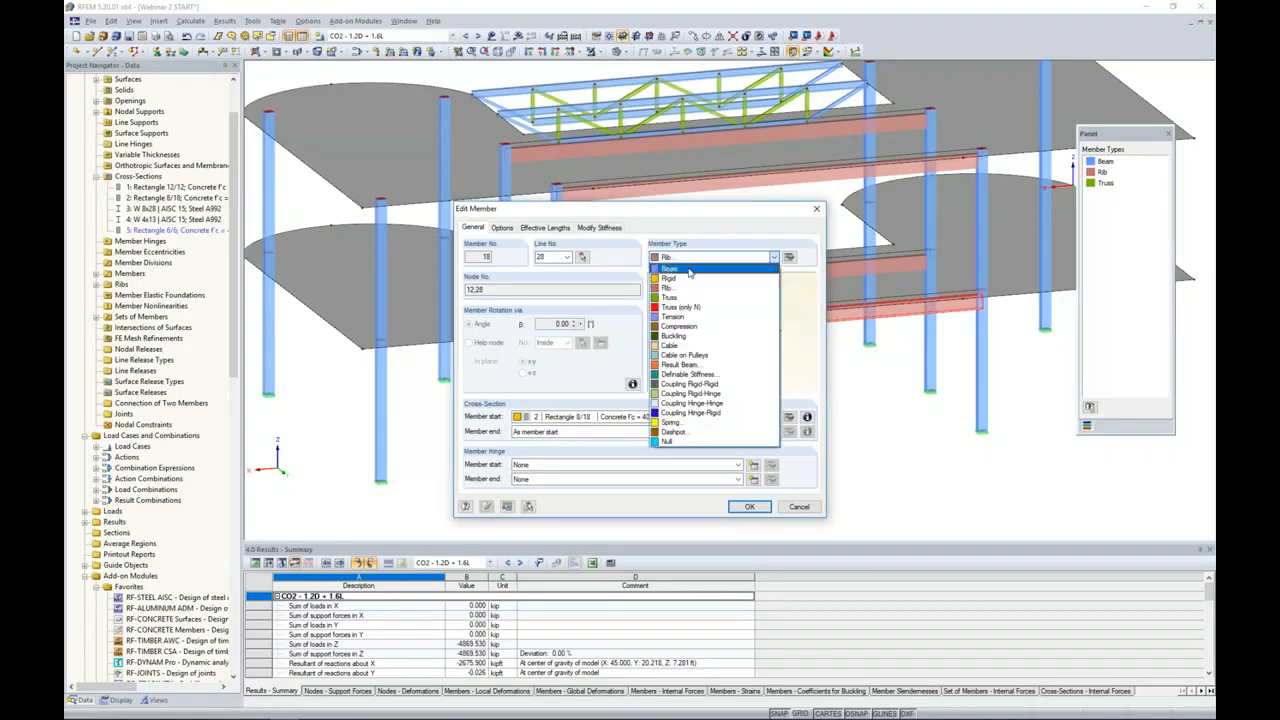
click(685, 289)
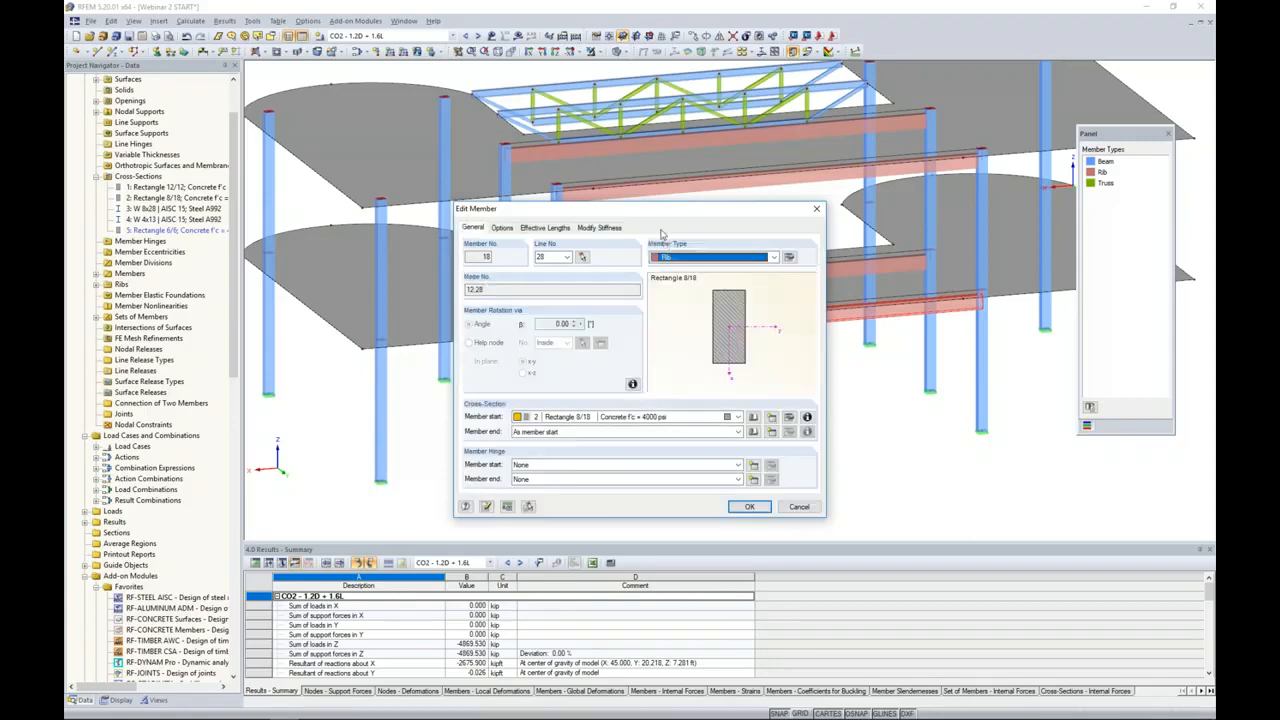
drag(664, 206, 652, 356)
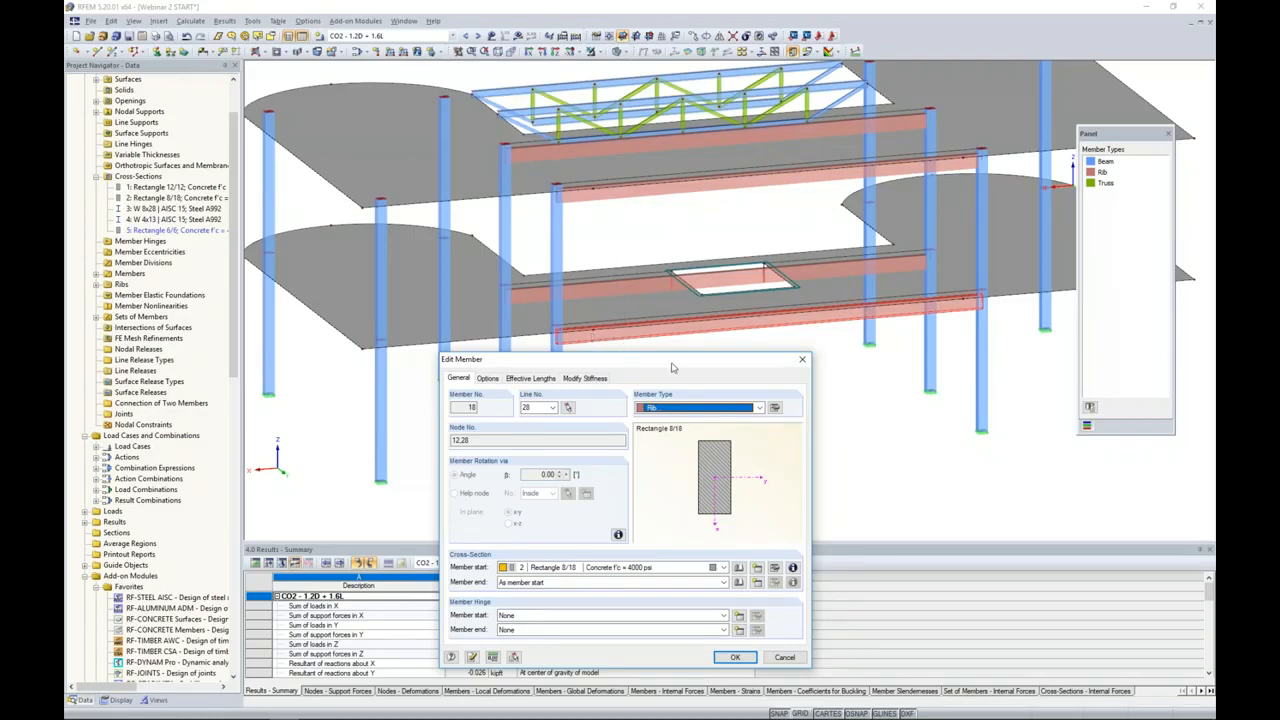
- Review the rib's position, alignment and integration width settings, then close the rib and member properties without changes
click(775, 408)
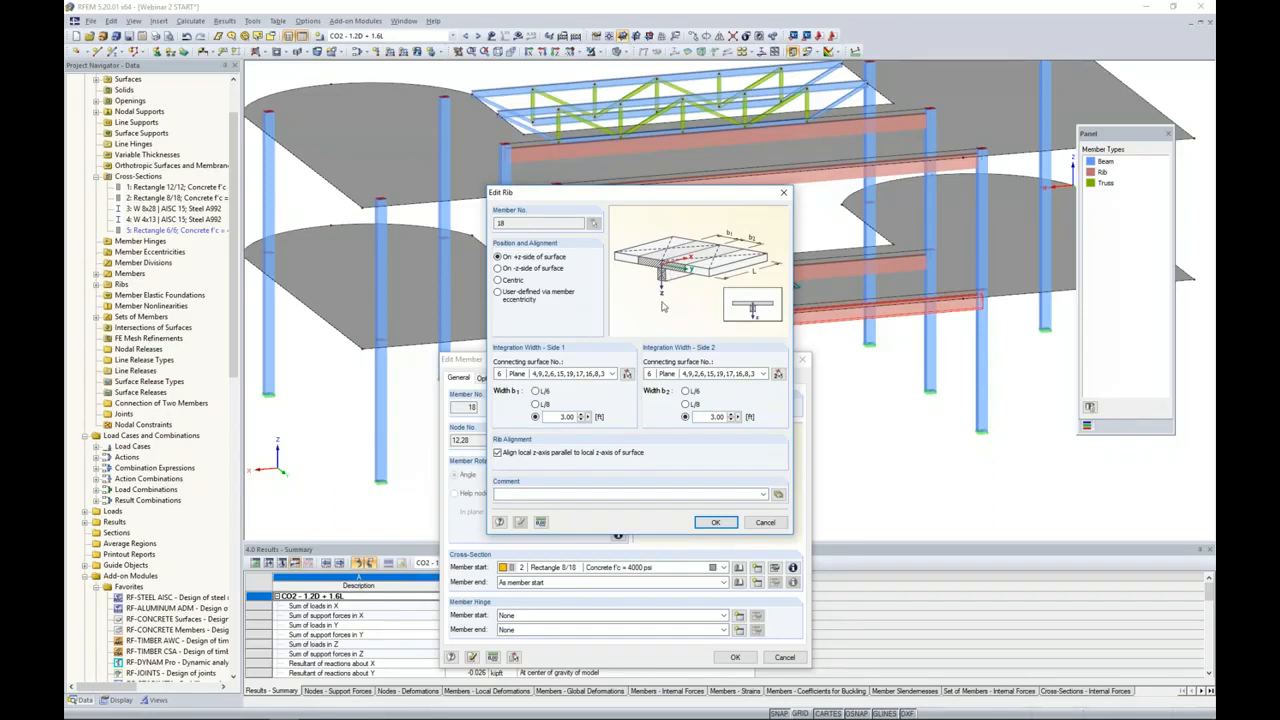
click(757, 527)
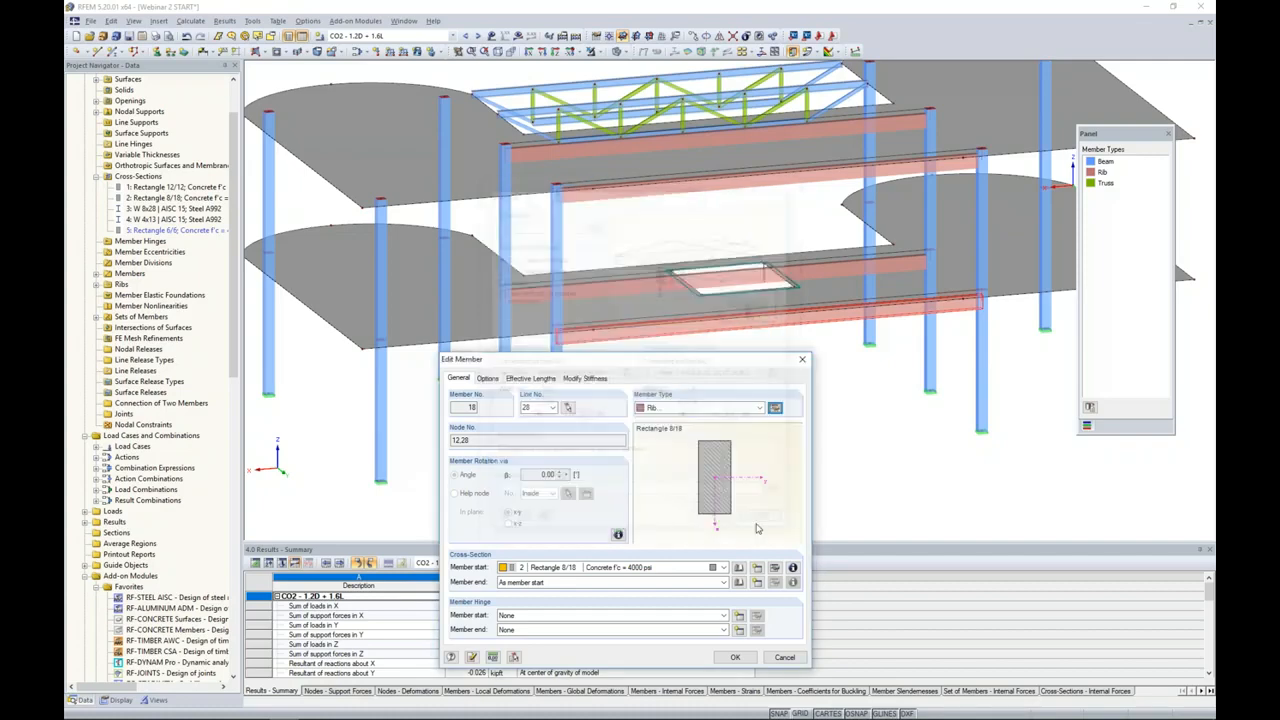
click(786, 659)
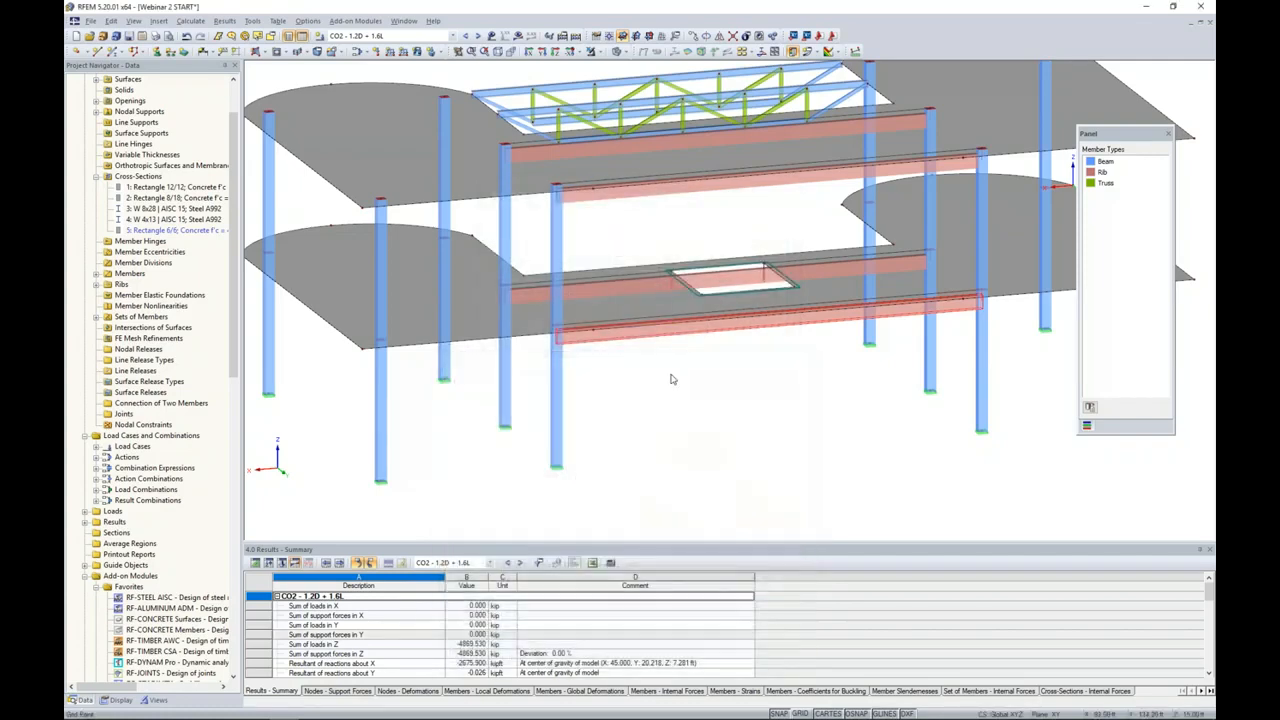
mouse_move(620, 338)
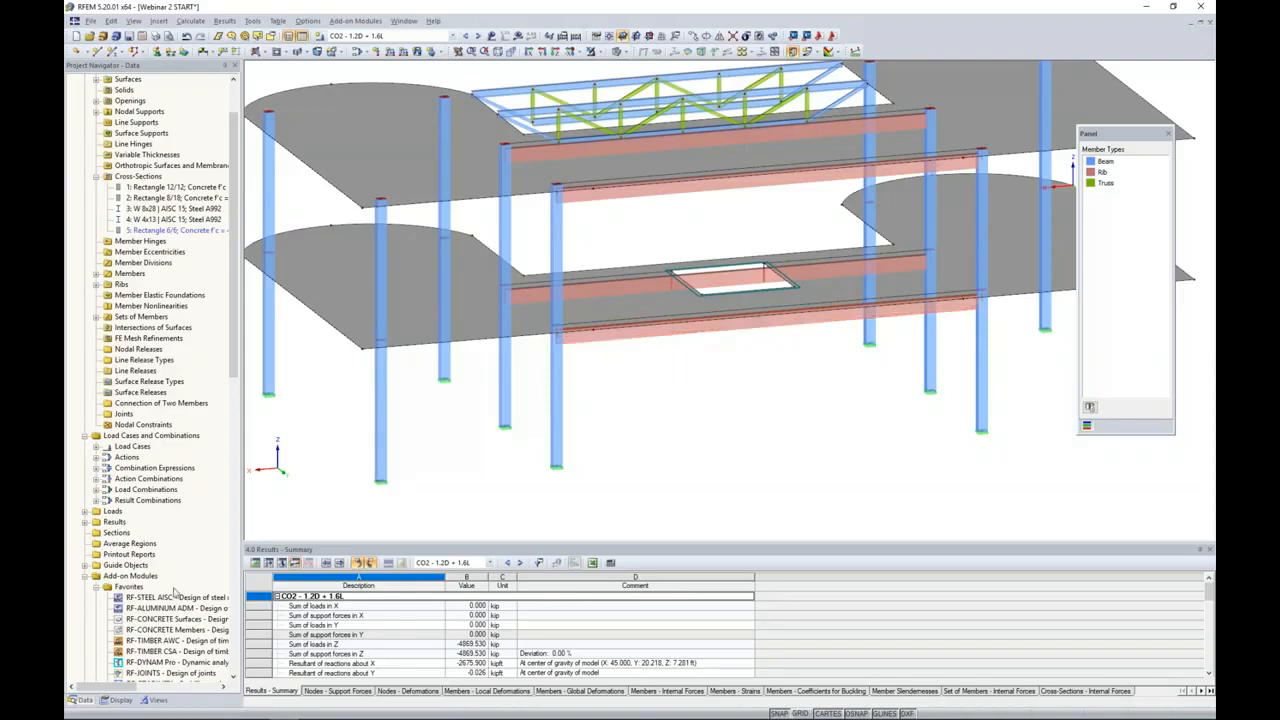
- Isolate the rib members in the model using the generated visibility for members by type
click(156, 700)
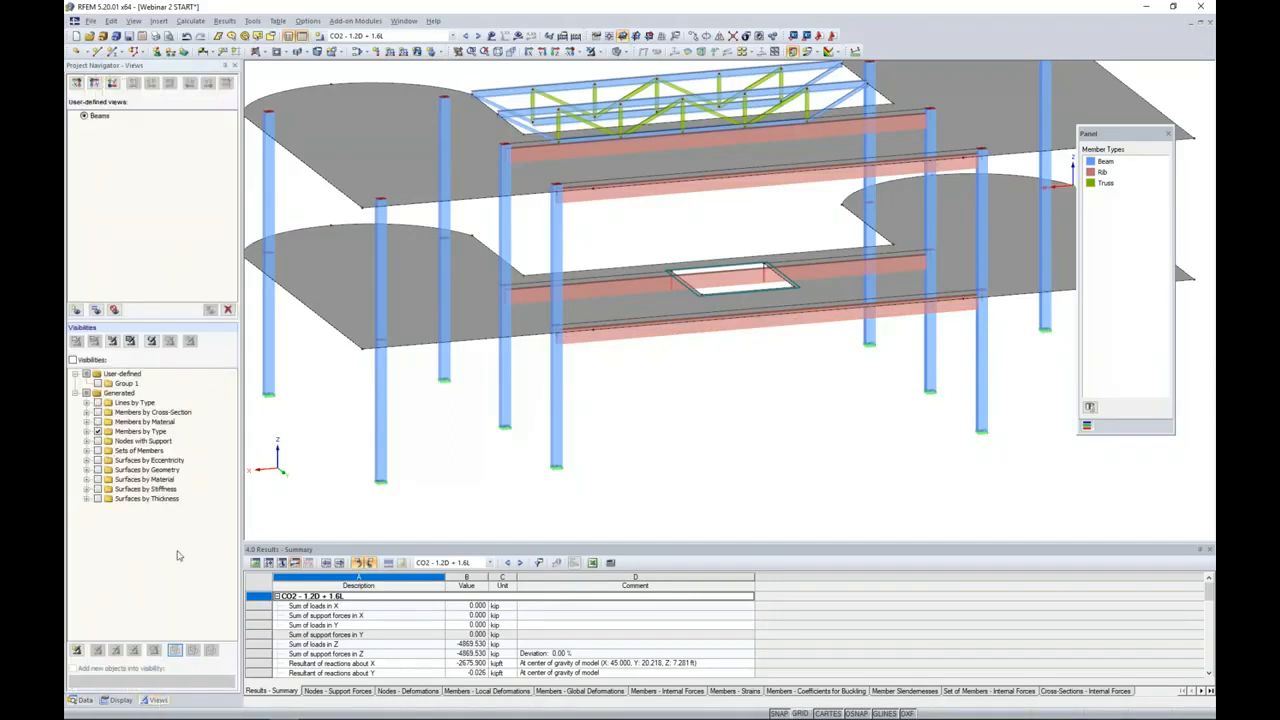
click(87, 431)
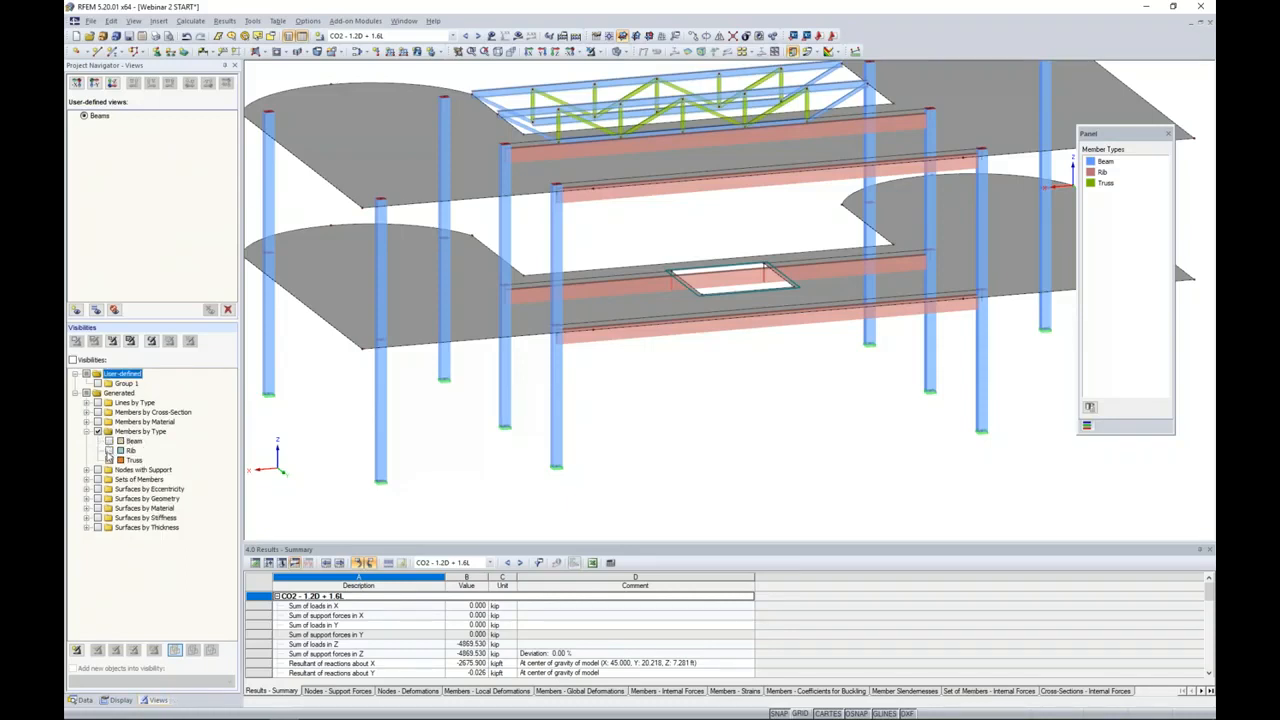
click(109, 451)
ctrl+middle_drag(657, 301, 590, 318)
- Change the member type of all the ribs to Beam, accepting the deletion of the results
drag(947, 406, 430, 115)
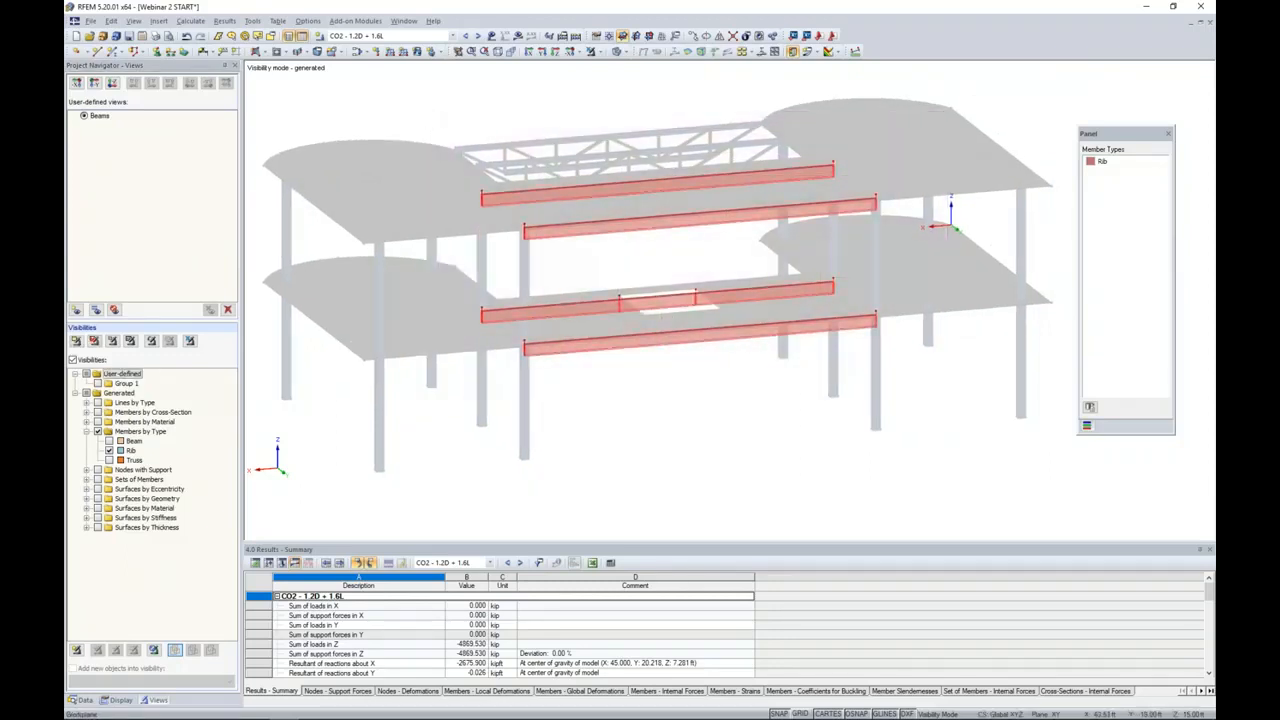
double_click(578, 191)
click(733, 257)
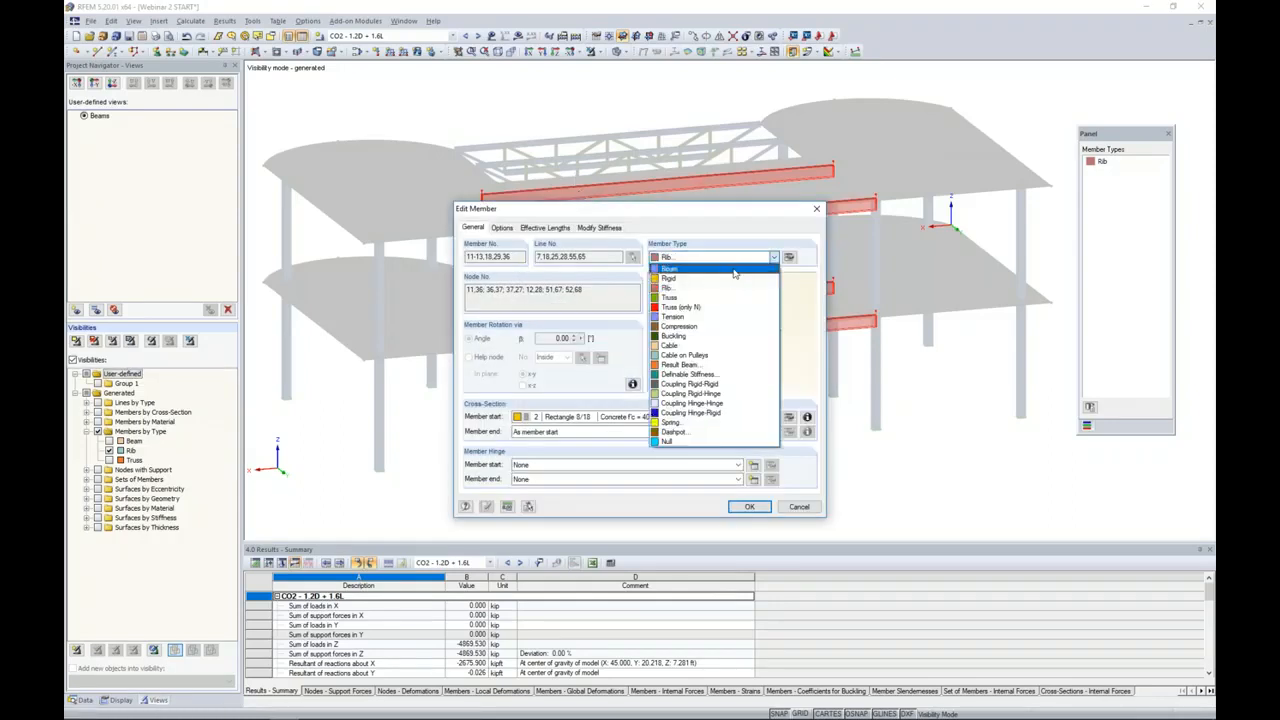
click(733, 269)
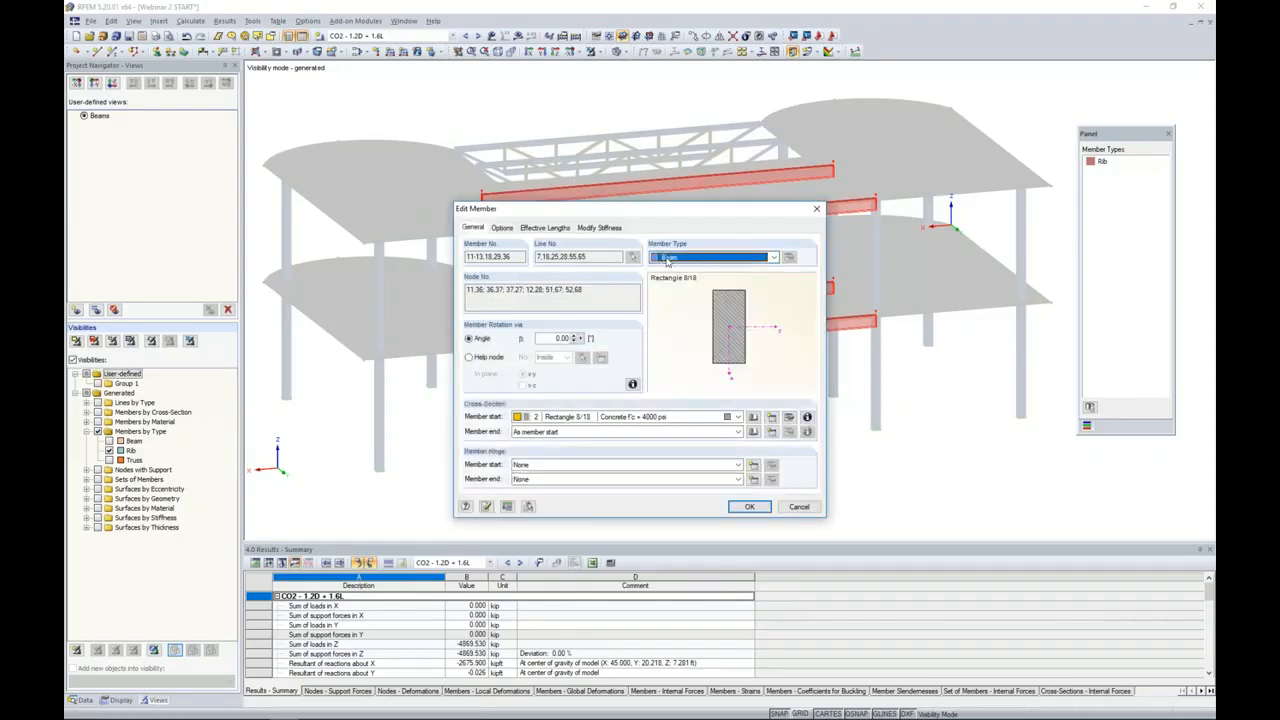
click(740, 506)
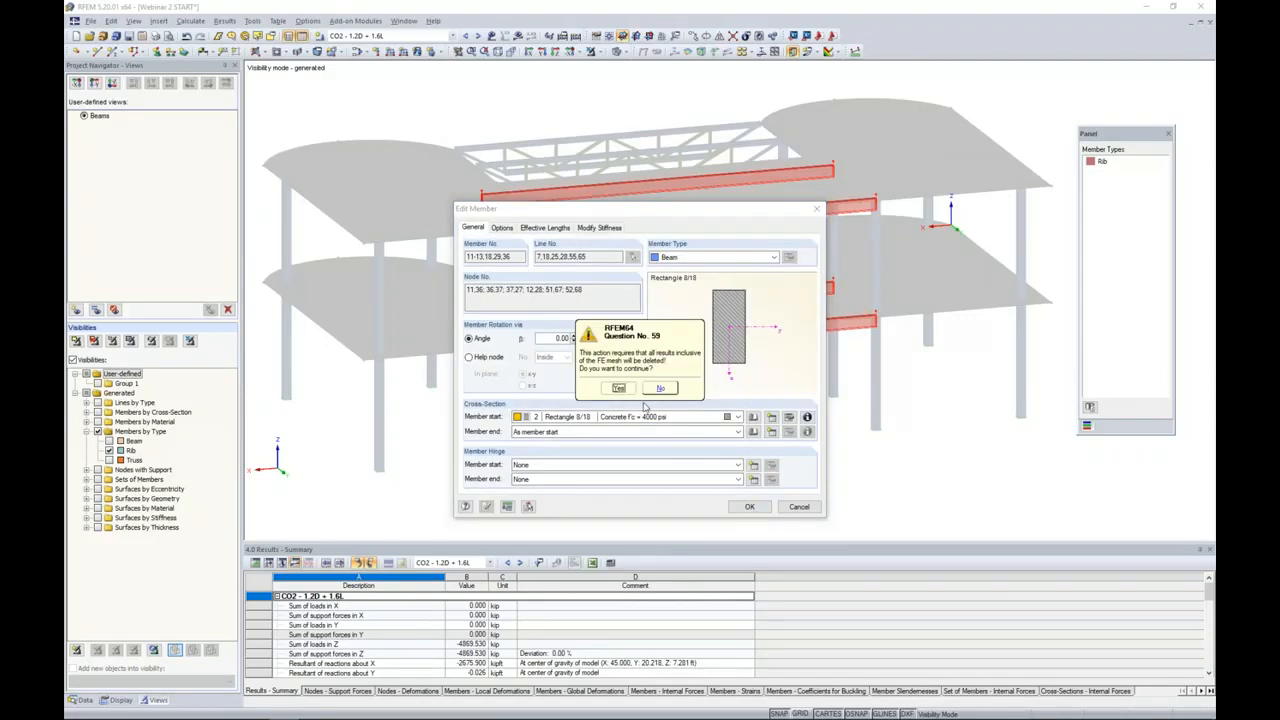
click(619, 388)
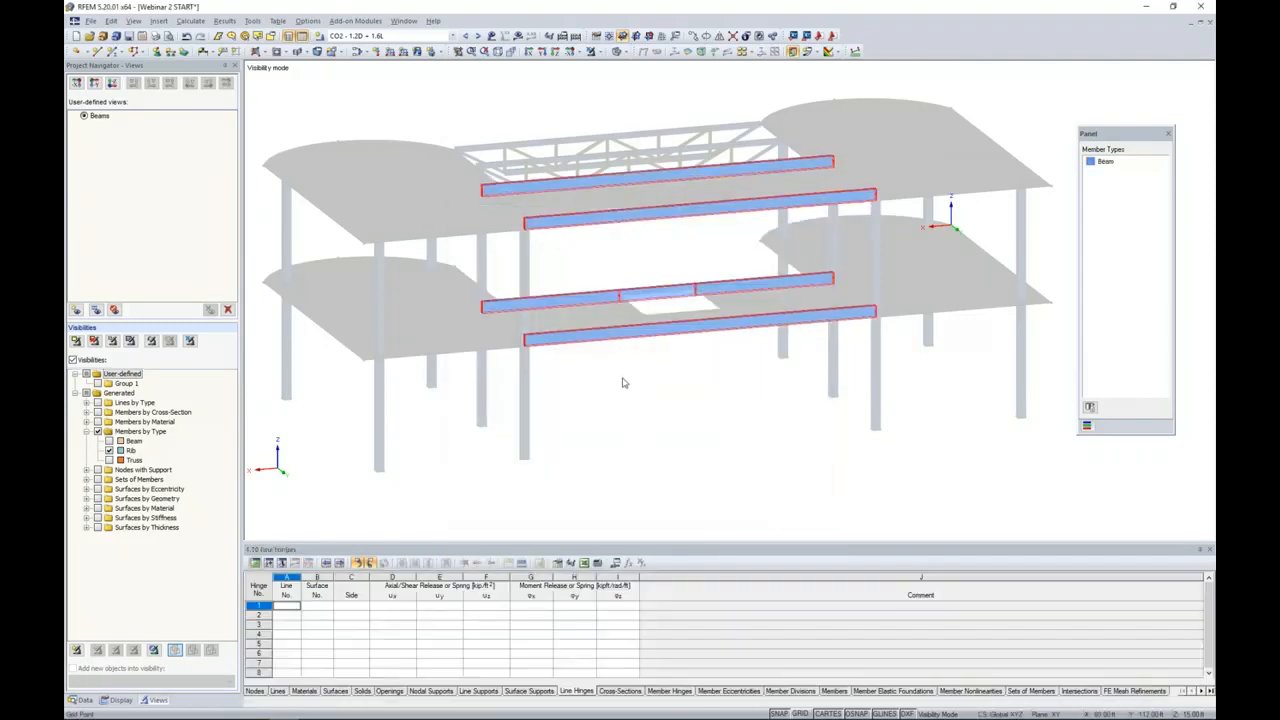
- Create a new member eccentricity for all the converted 8/18 beams, aligning the cross-section at its top centre
ctrl+middle_drag(611, 373, 584, 386)
scroll(576, 338, up, 5)
scroll(606, 403, down, 4)
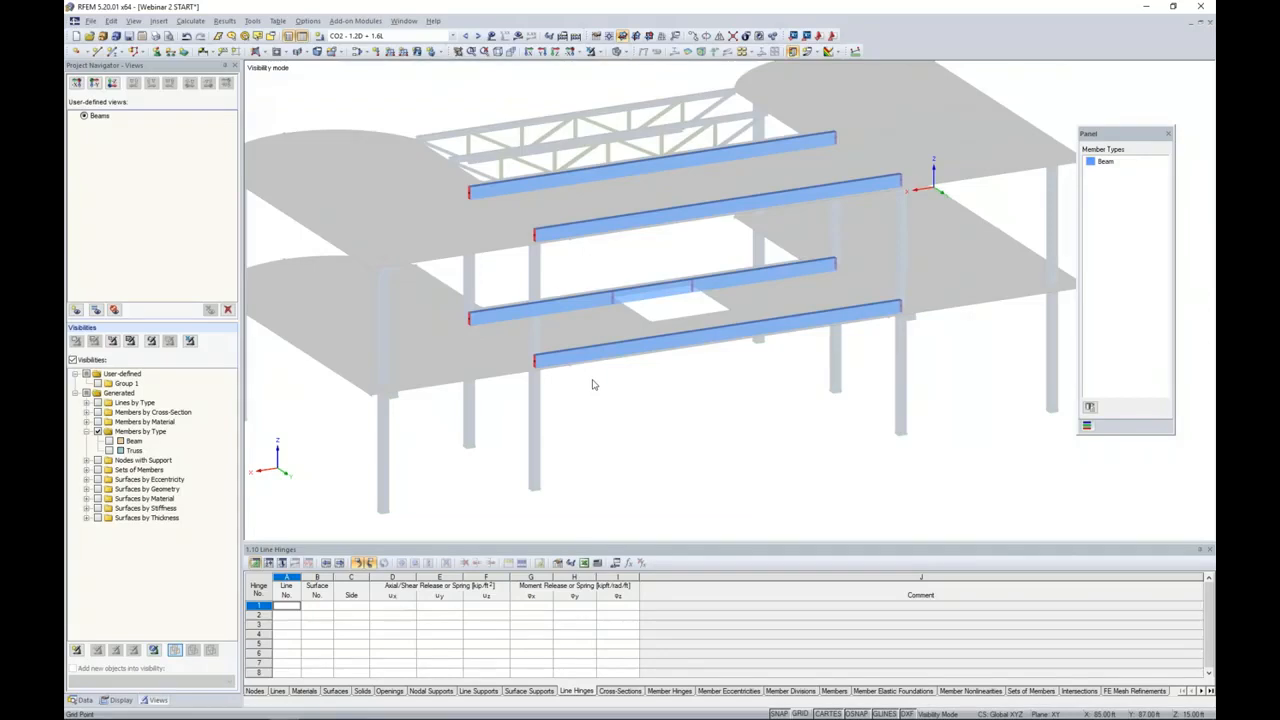
drag(964, 400, 398, 118)
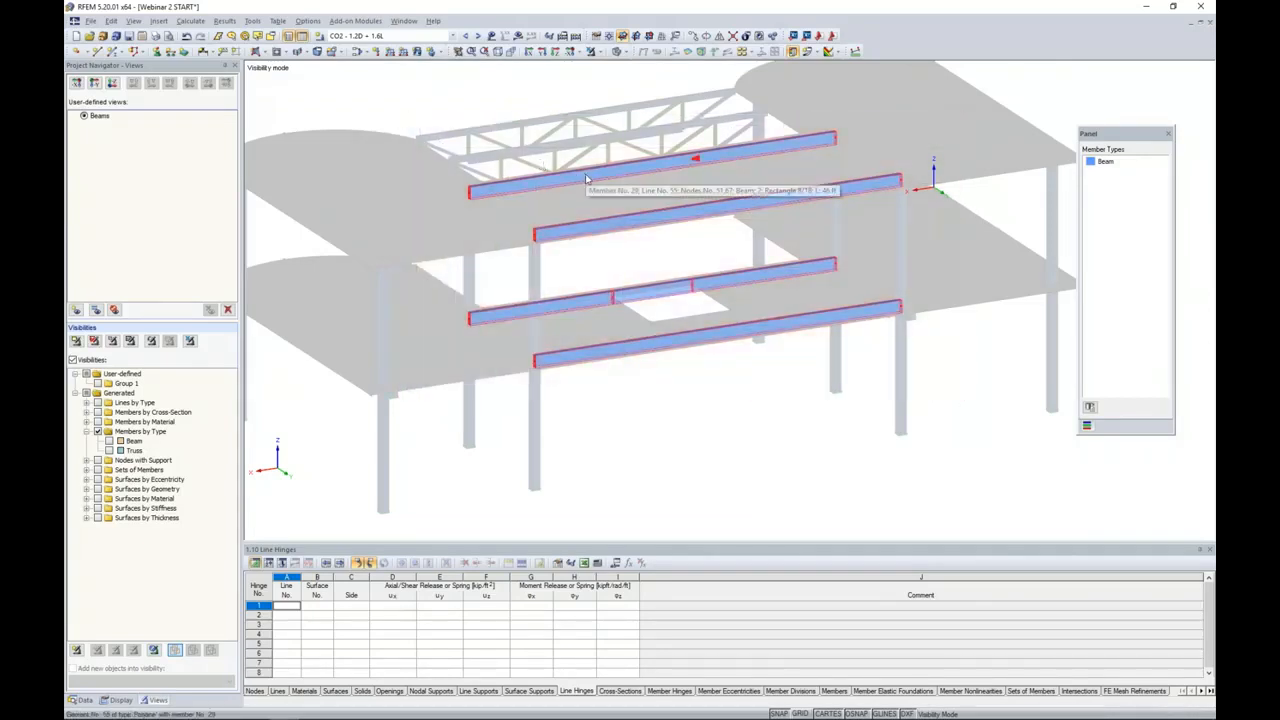
double_click(587, 179)
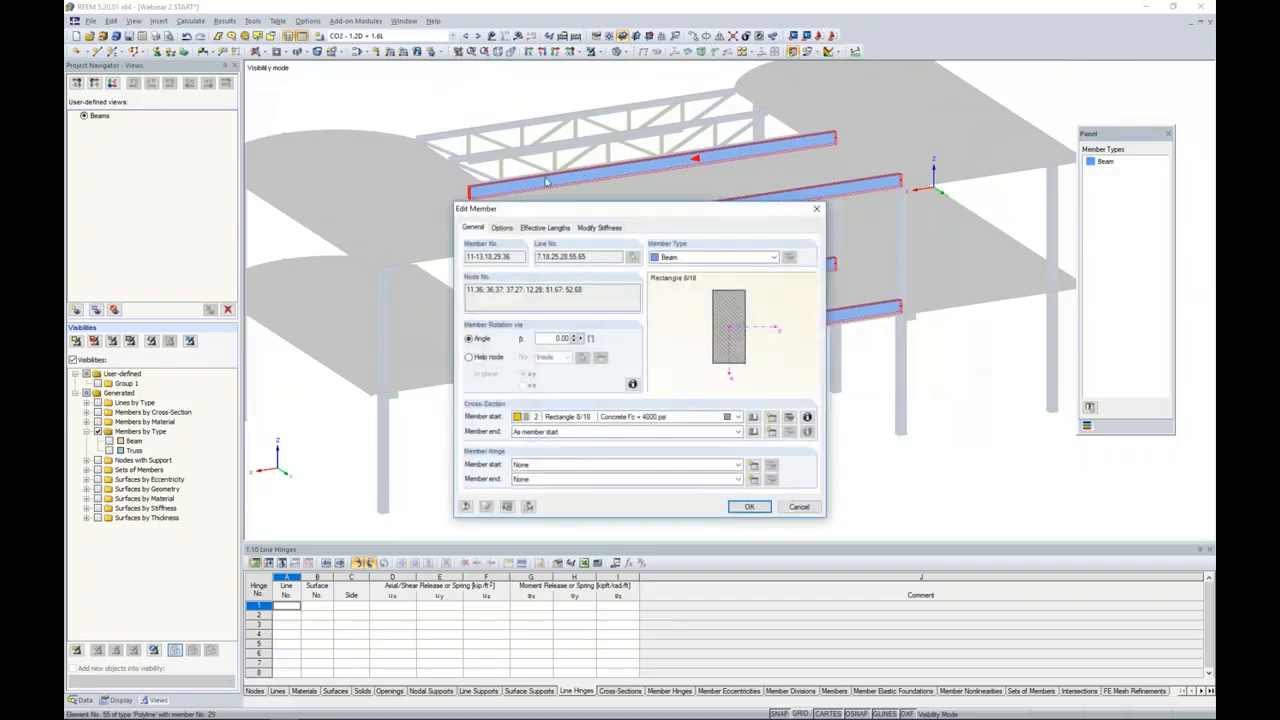
click(502, 228)
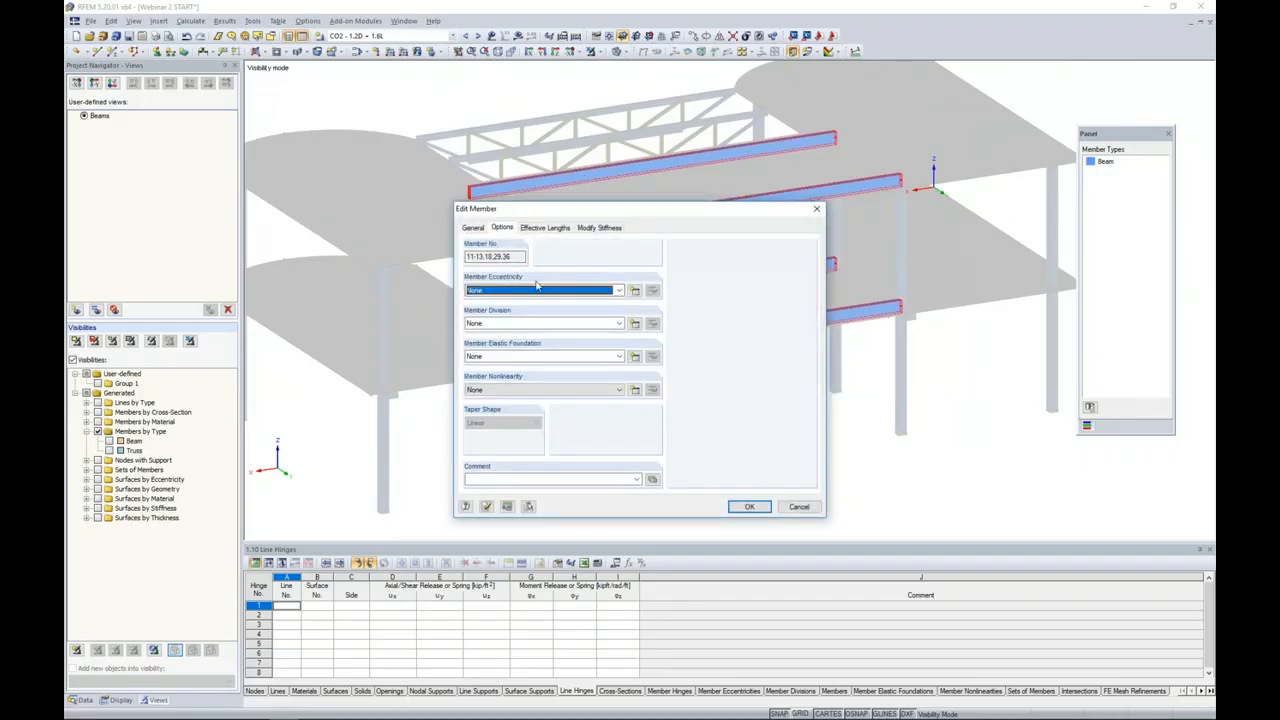
click(635, 290)
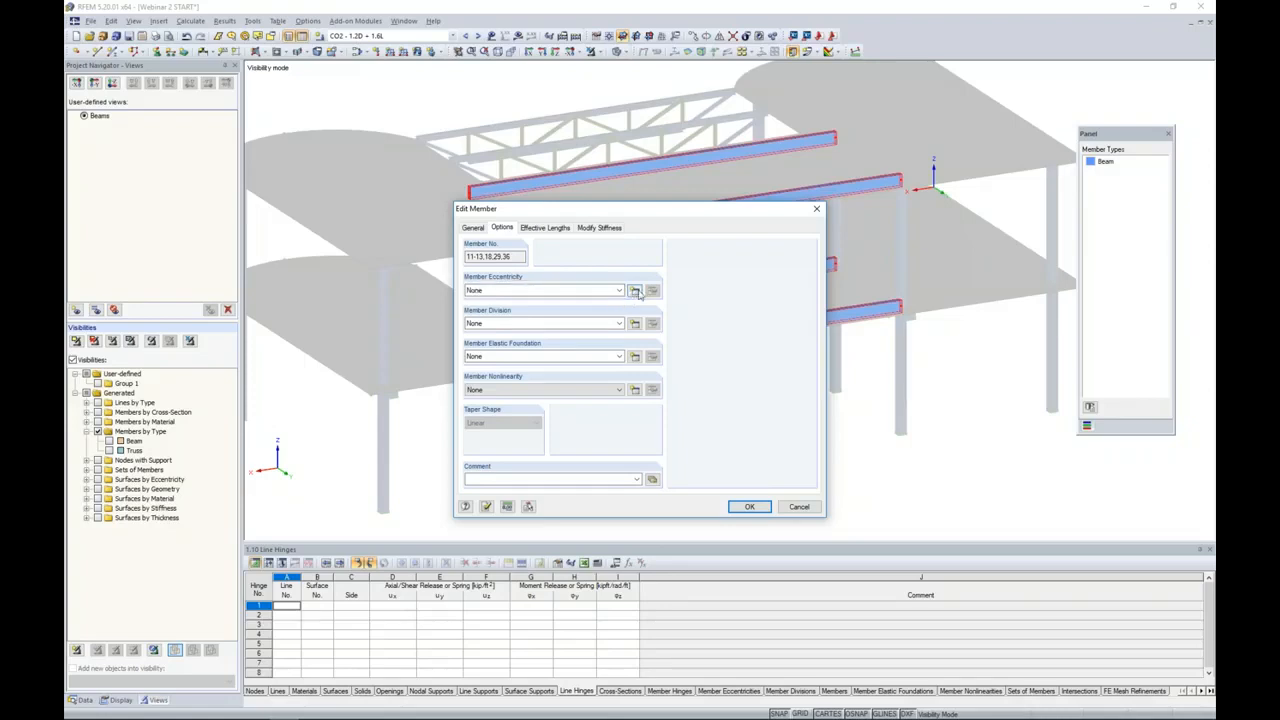
drag(634, 206, 749, 190)
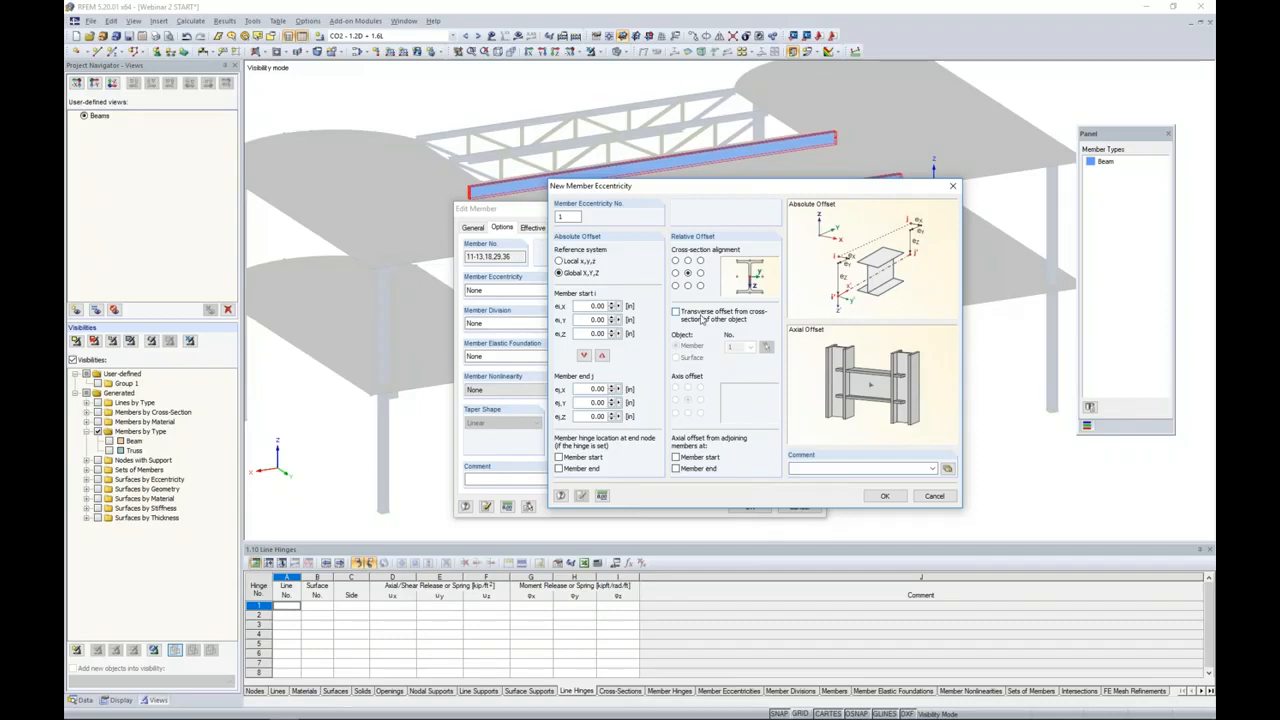
click(688, 261)
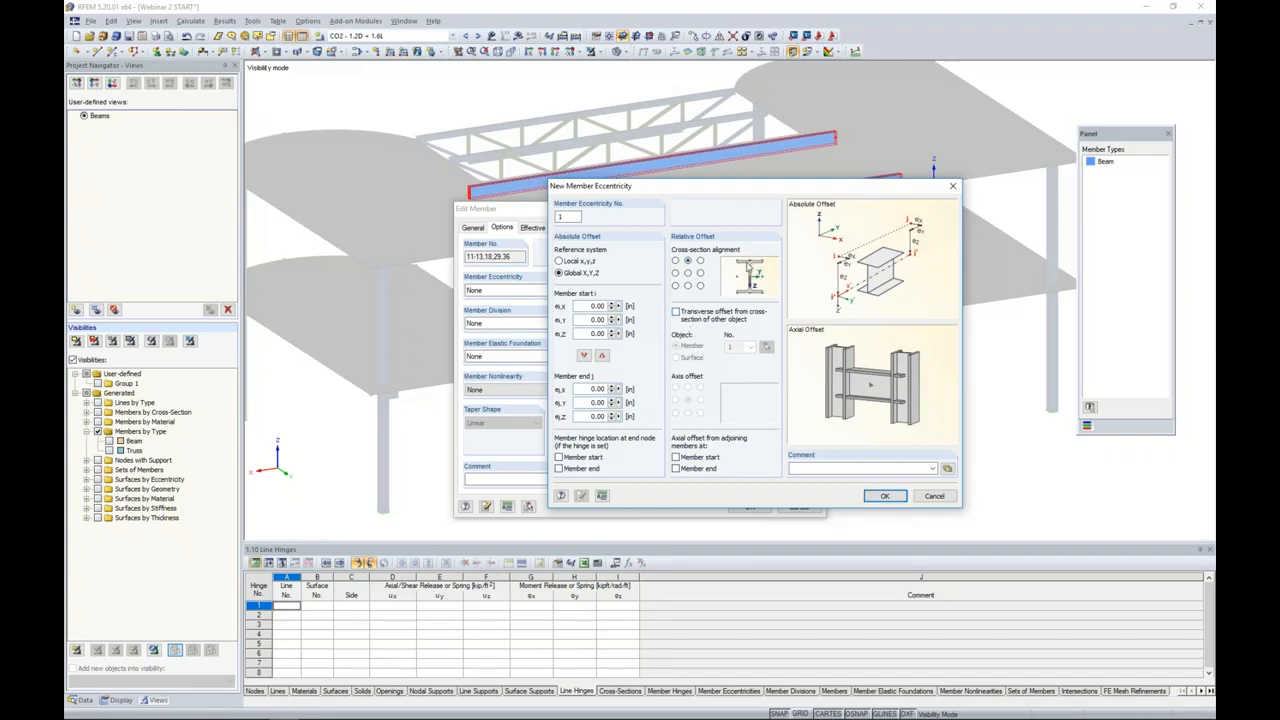
- Add a transverse offset from surface 5, the upper slab, to the eccentricity, with the axis offset at the surface's bottom
click(675, 312)
click(676, 357)
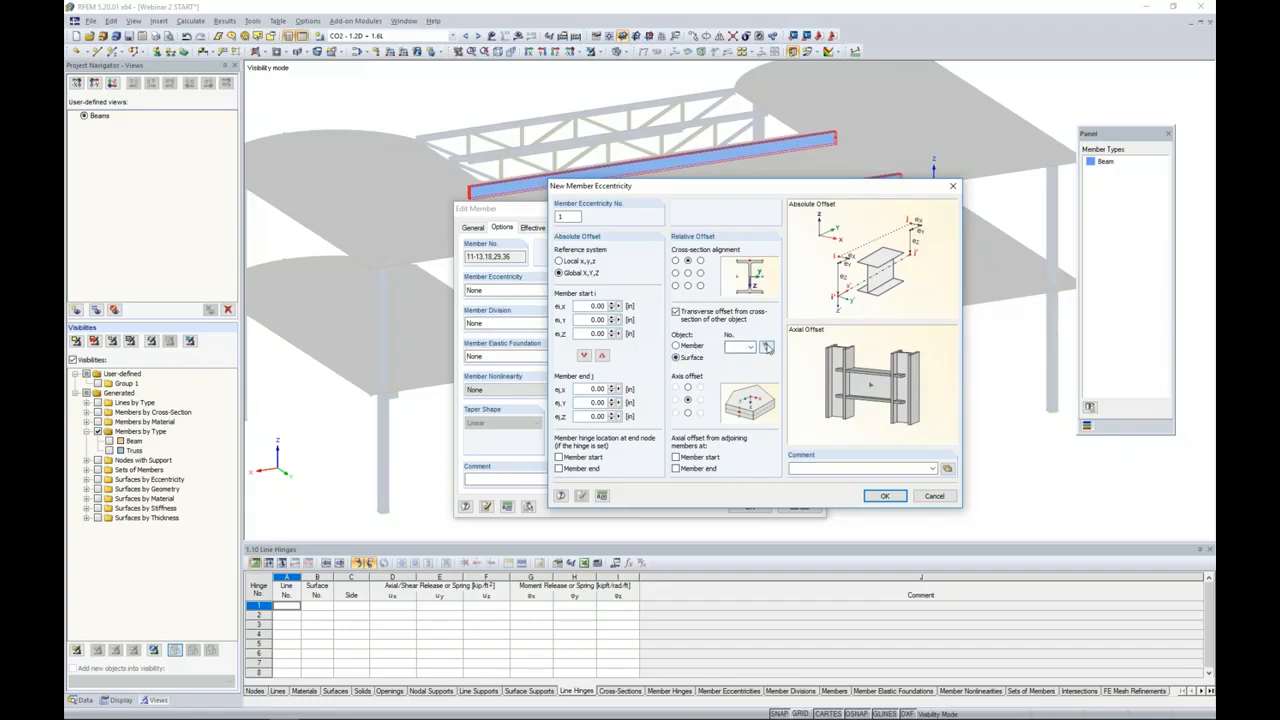
click(766, 346)
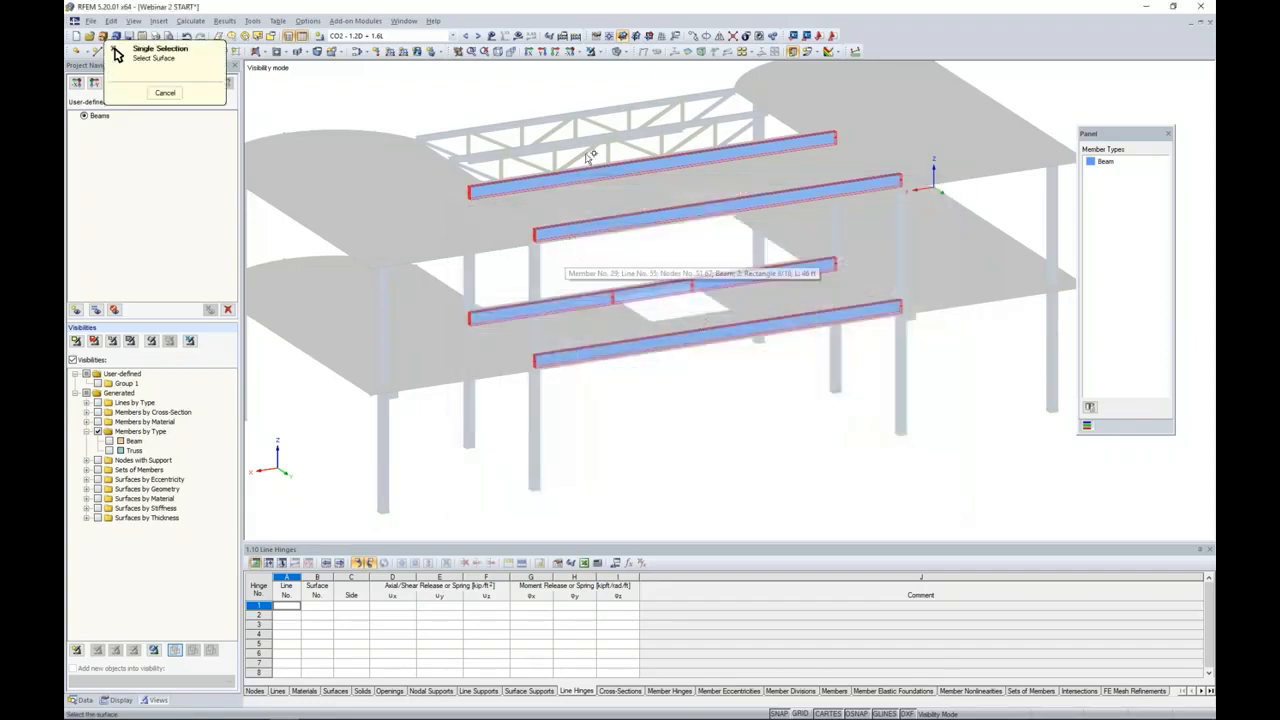
click(590, 52)
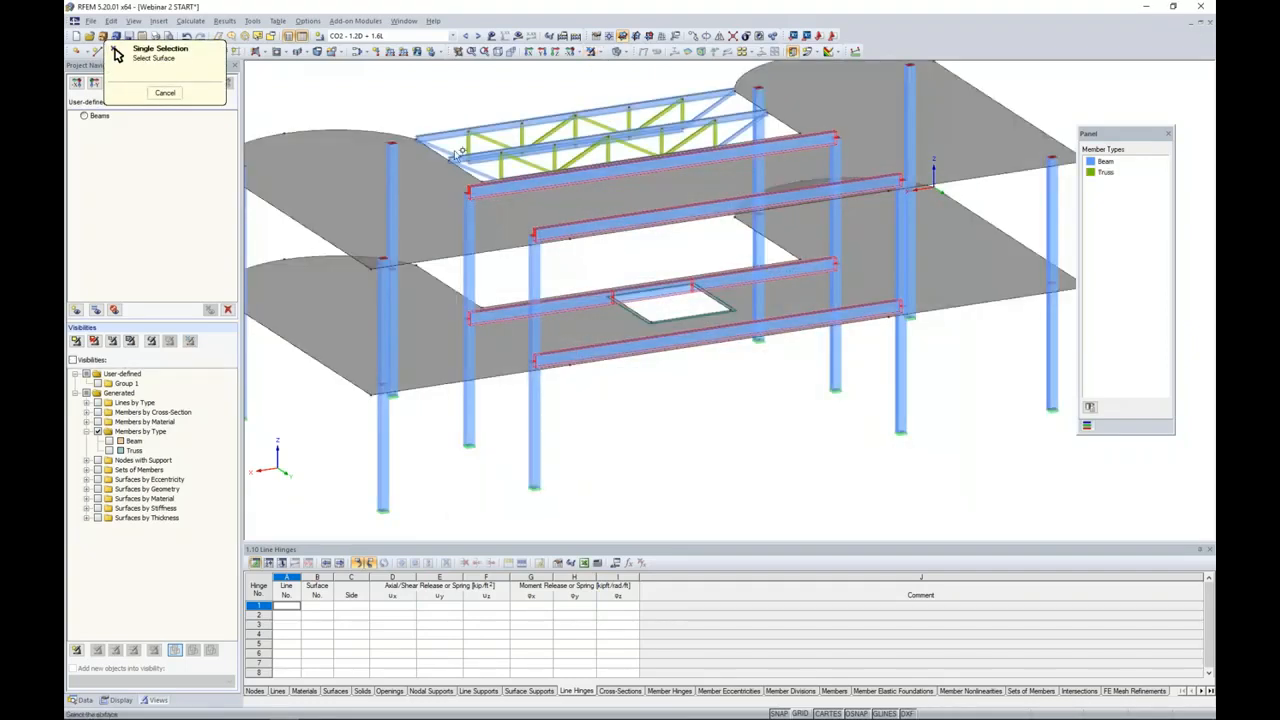
click(654, 194)
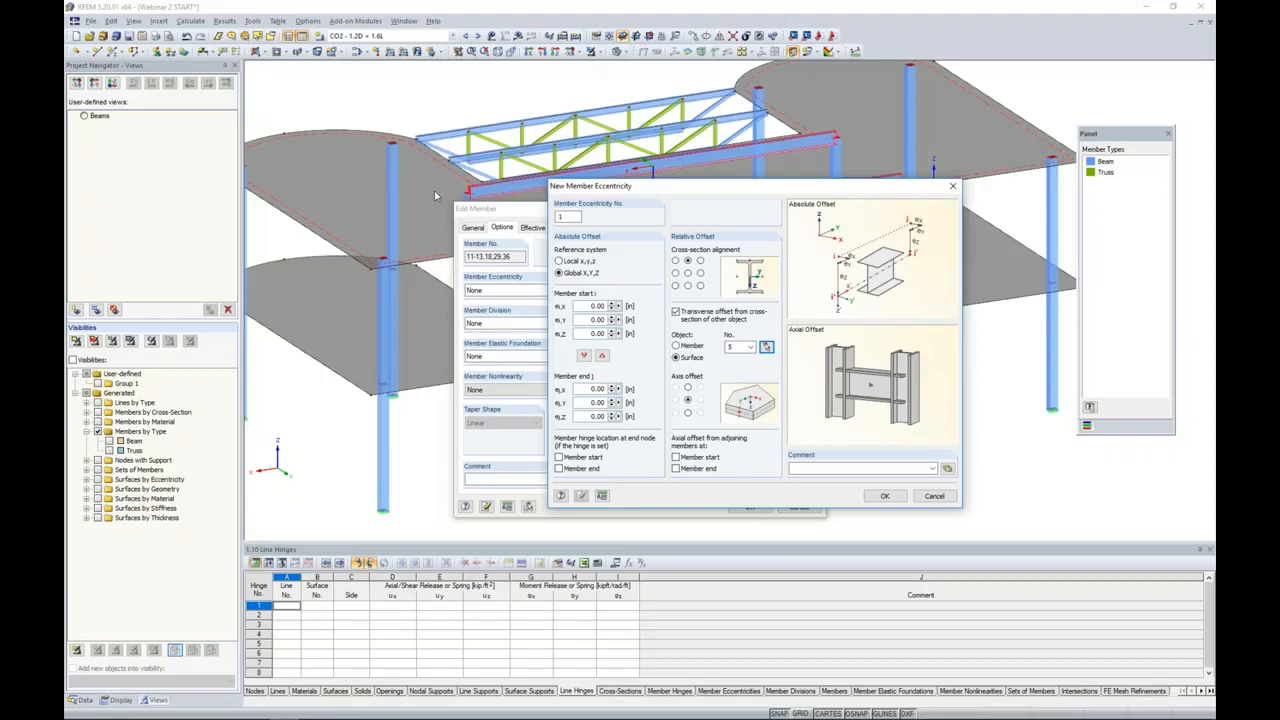
click(687, 413)
click(889, 496)
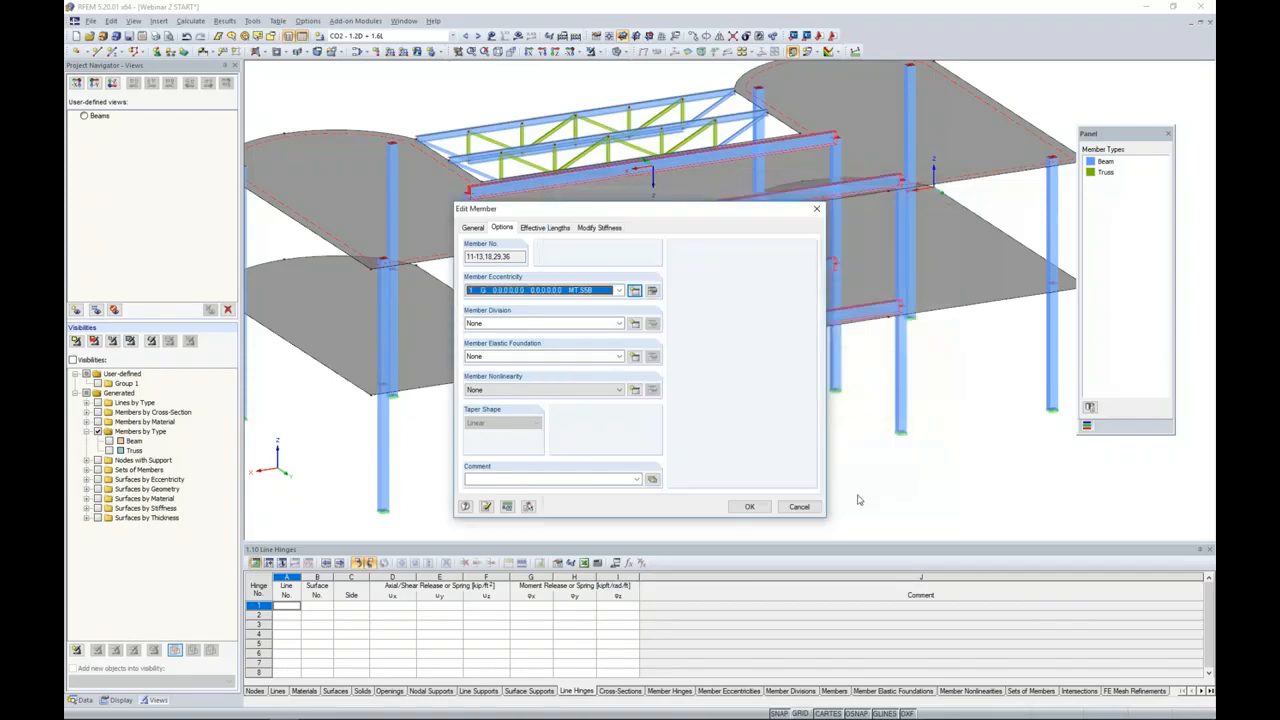
- Apply the new eccentricity to the selected beams, inspect their position beneath the slabs and clear the selection
click(747, 506)
ctrl+middle_drag(672, 400, 673, 370)
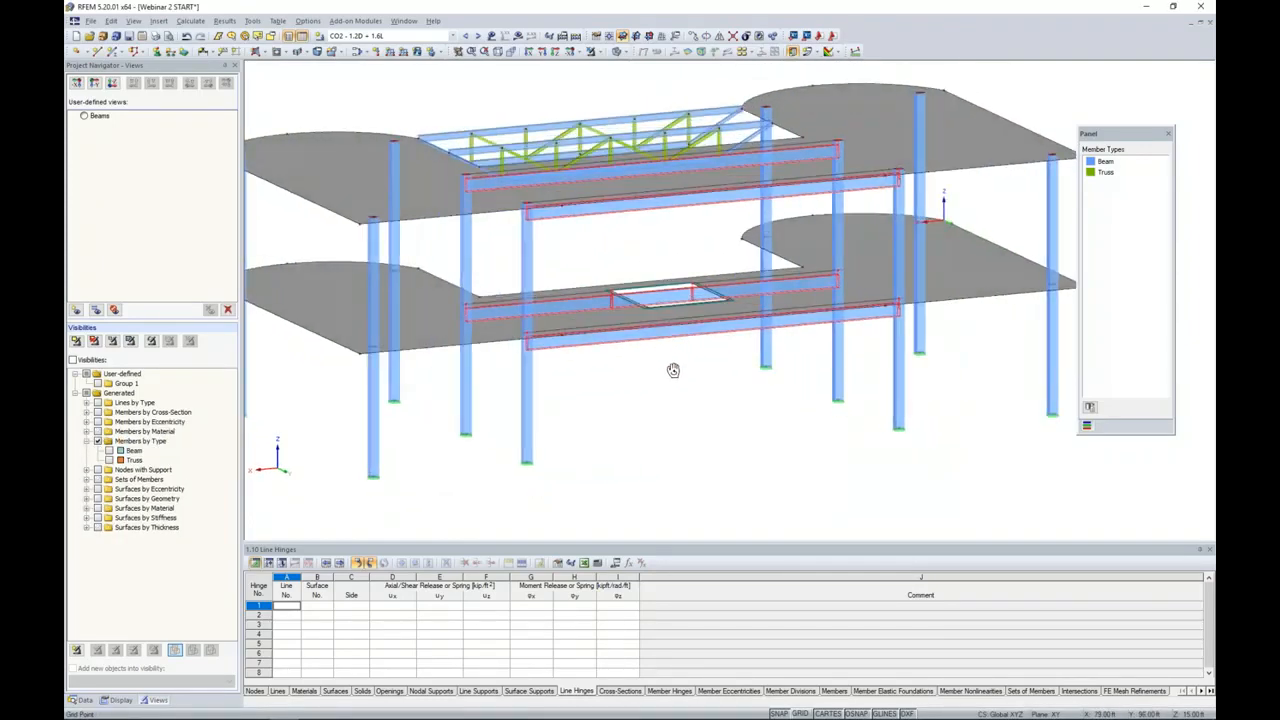
scroll(640, 389, up, 5)
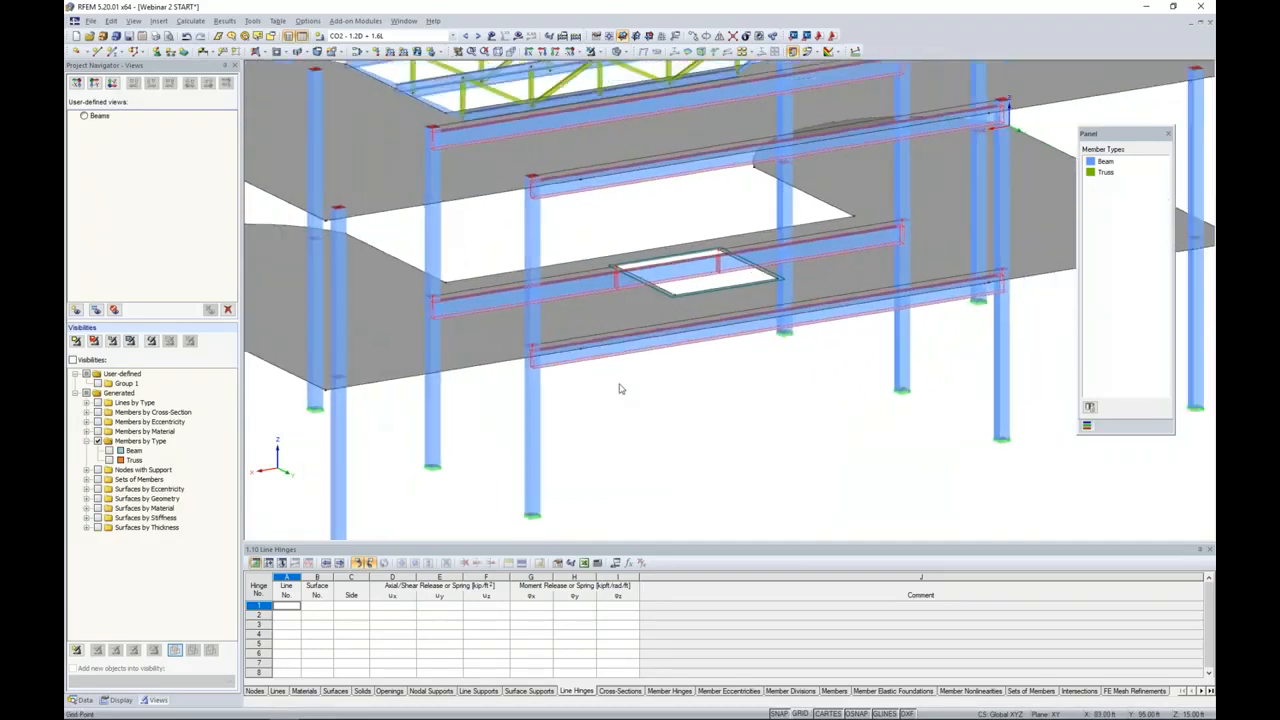
scroll(617, 389, down, 3)
scroll(606, 389, up, 2)
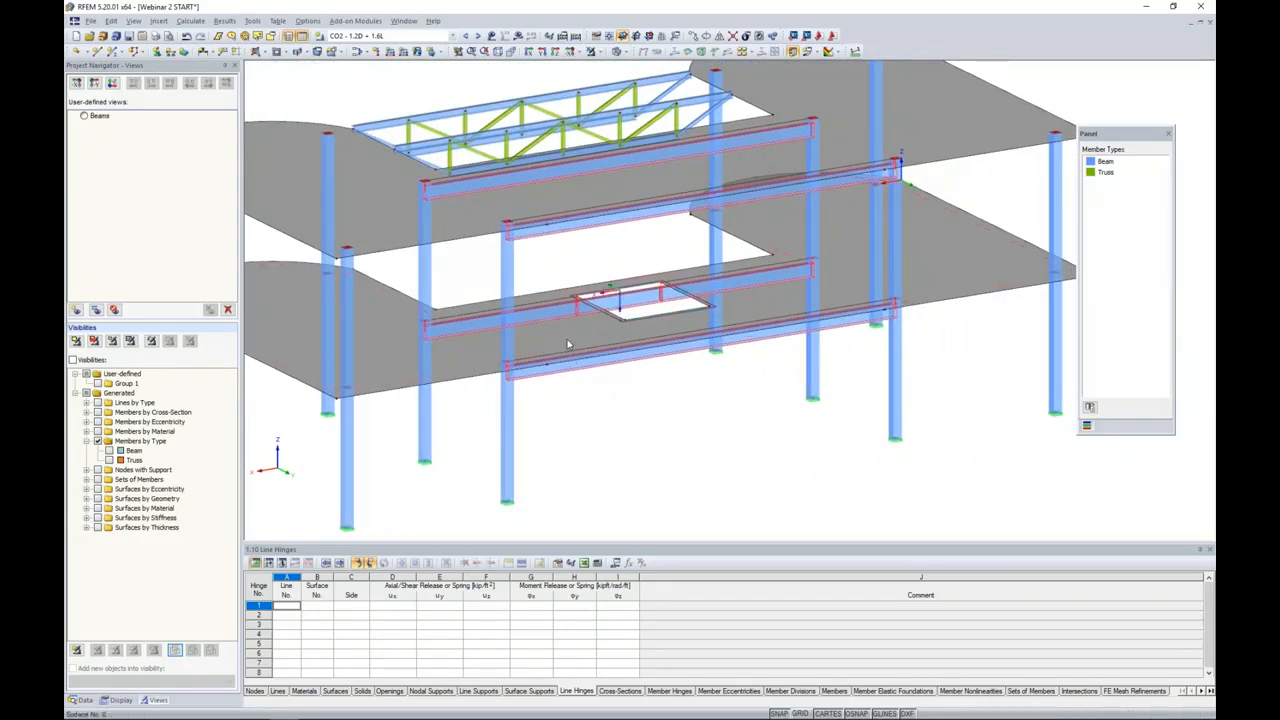
click(660, 416)
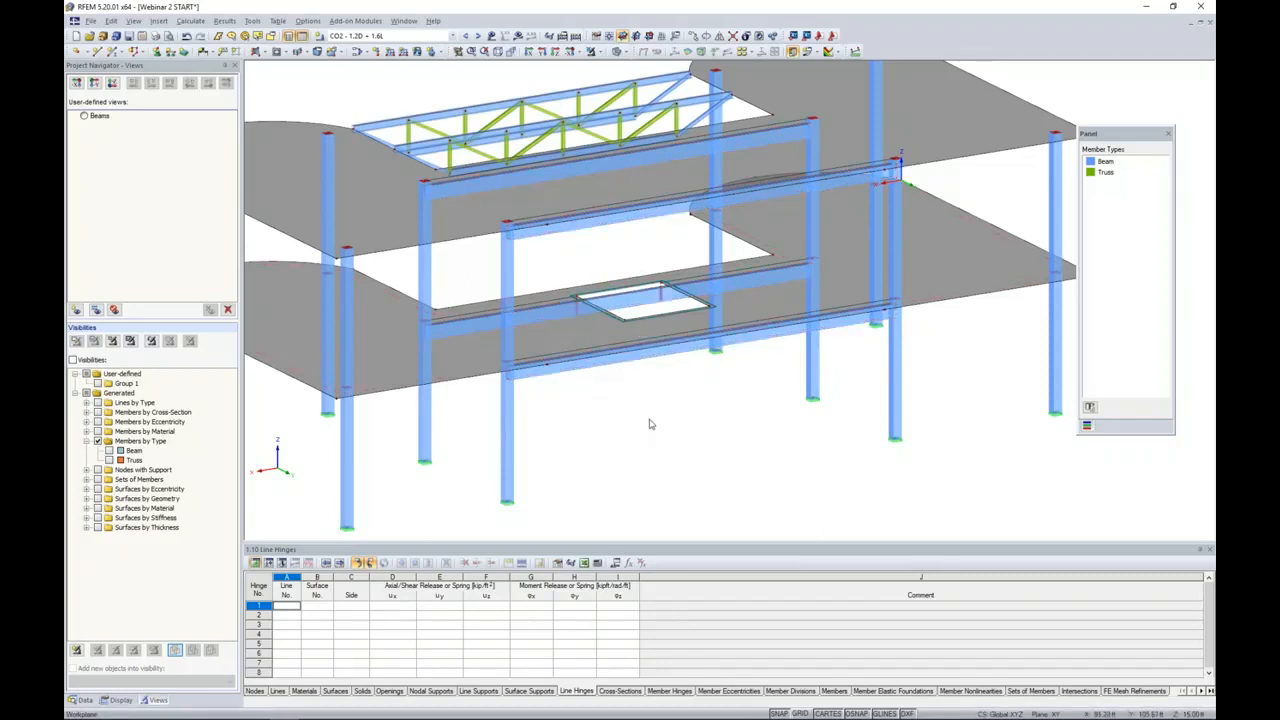
- Start a new line release type with the rotation φx and the translation ux released
click(84, 699)
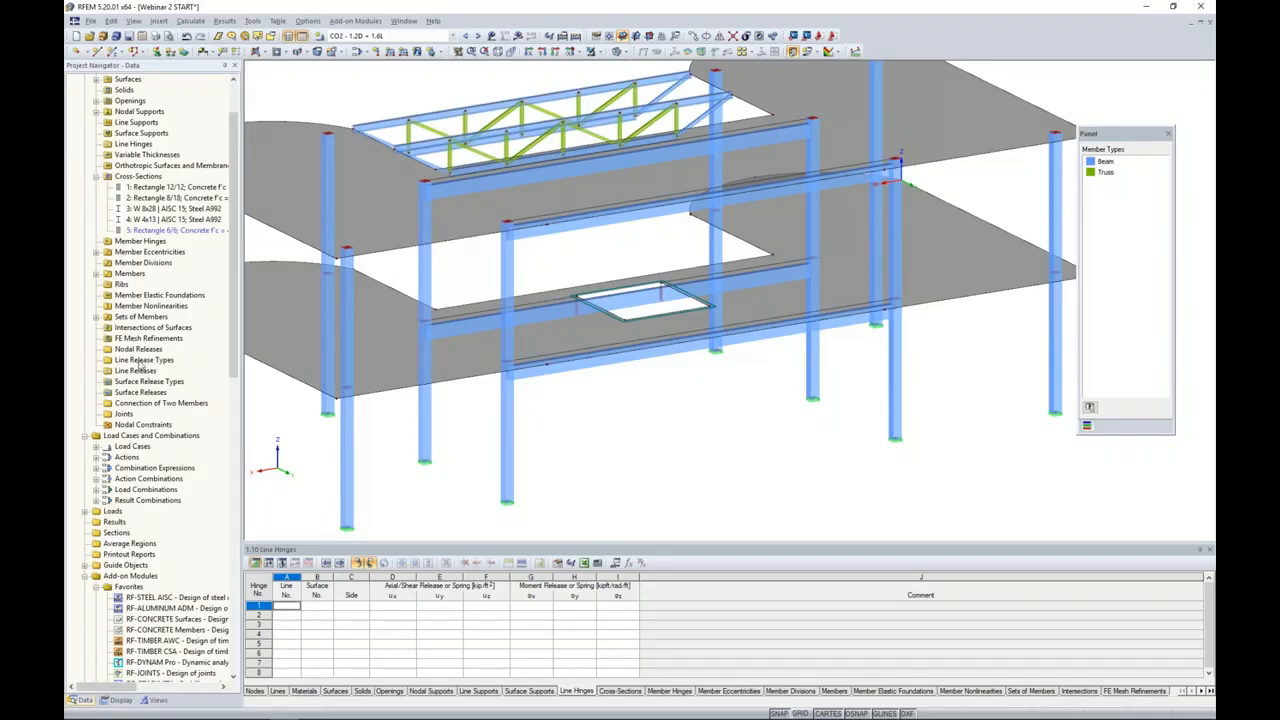
scroll(143, 363, up, 2)
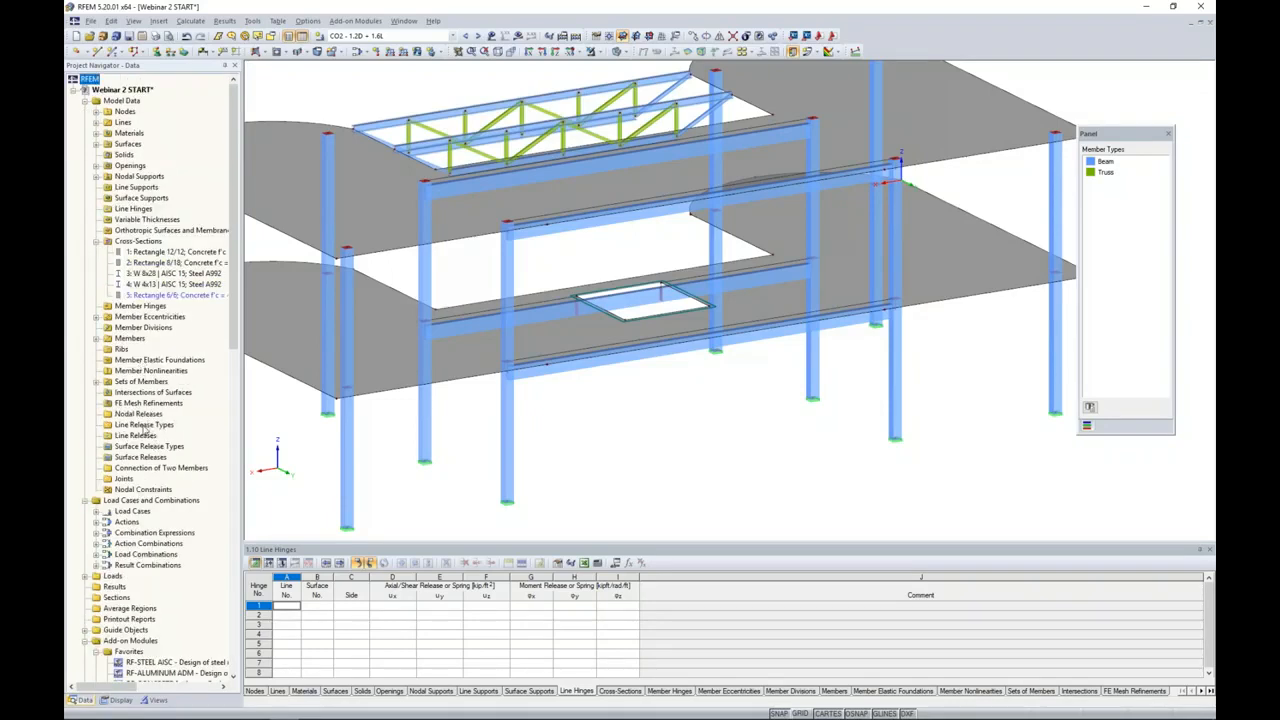
right_click(143, 426)
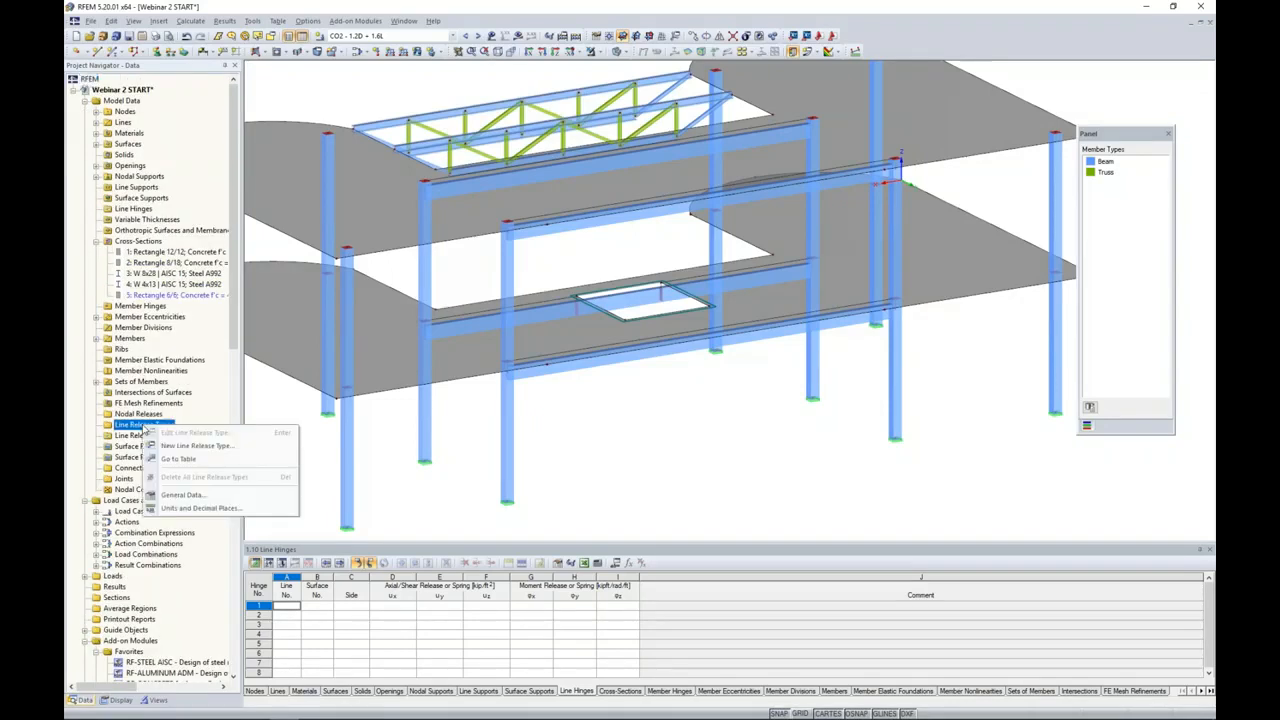
click(190, 446)
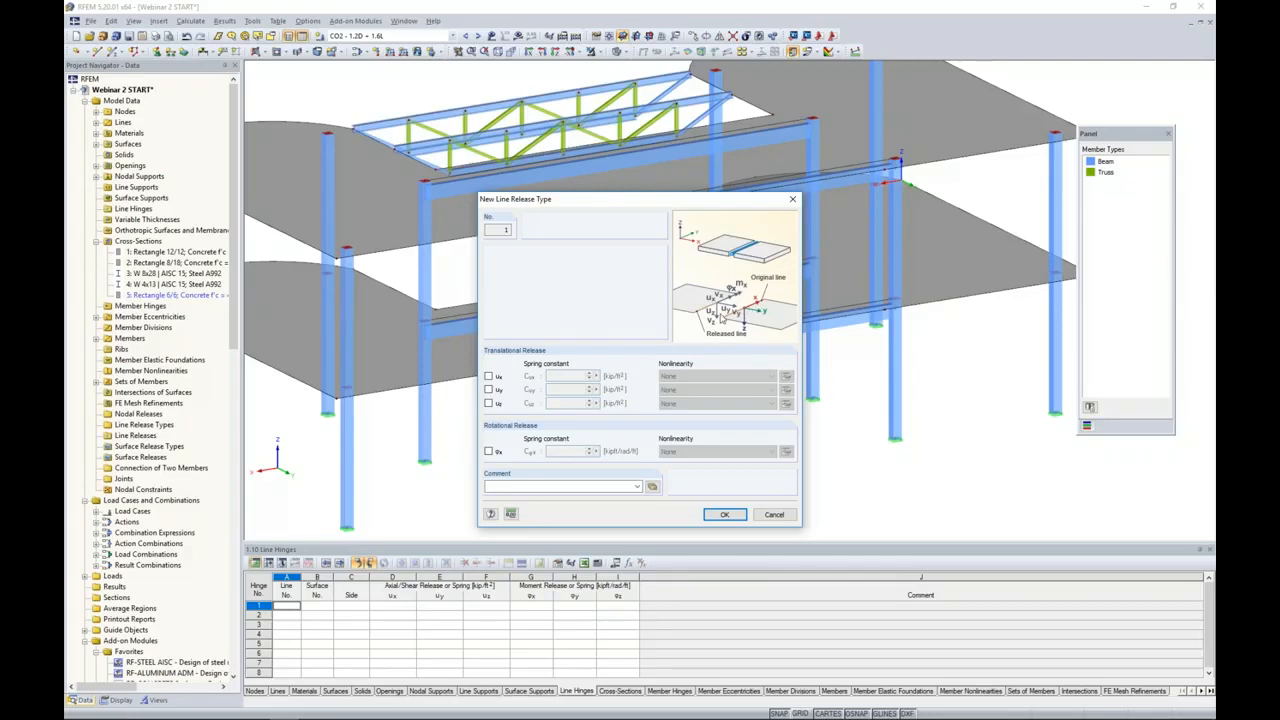
click(489, 451)
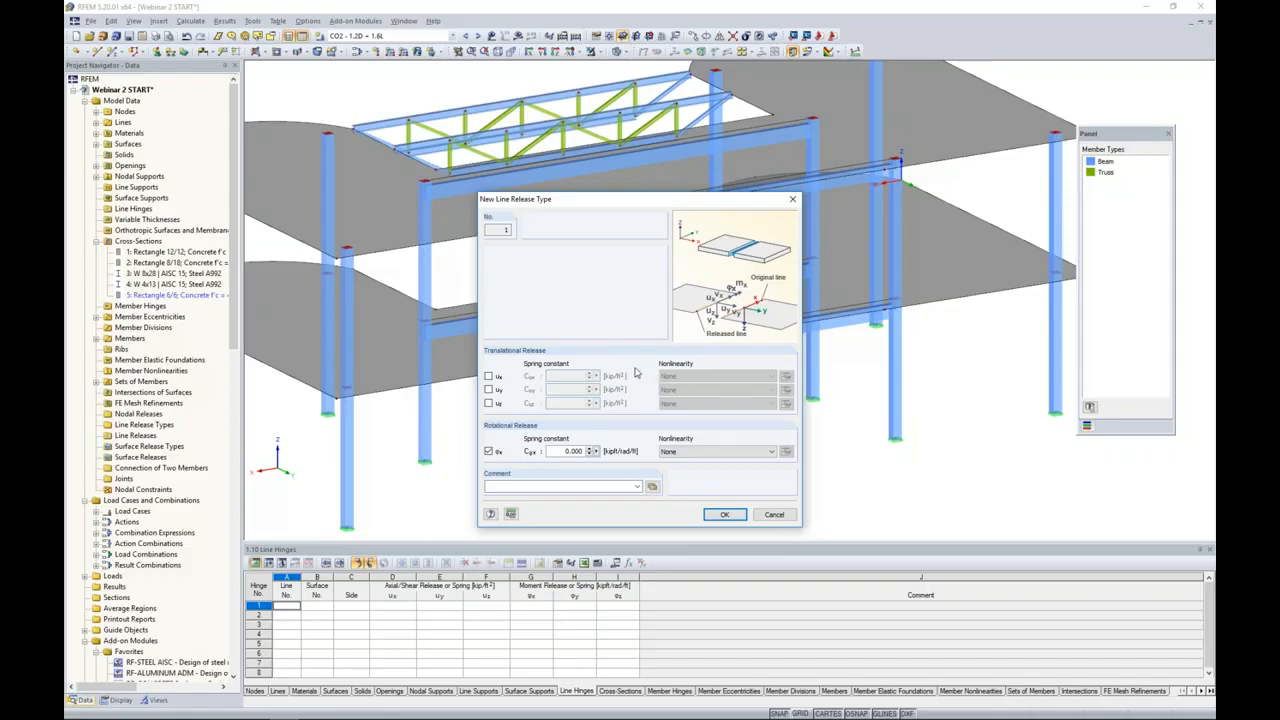
click(489, 376)
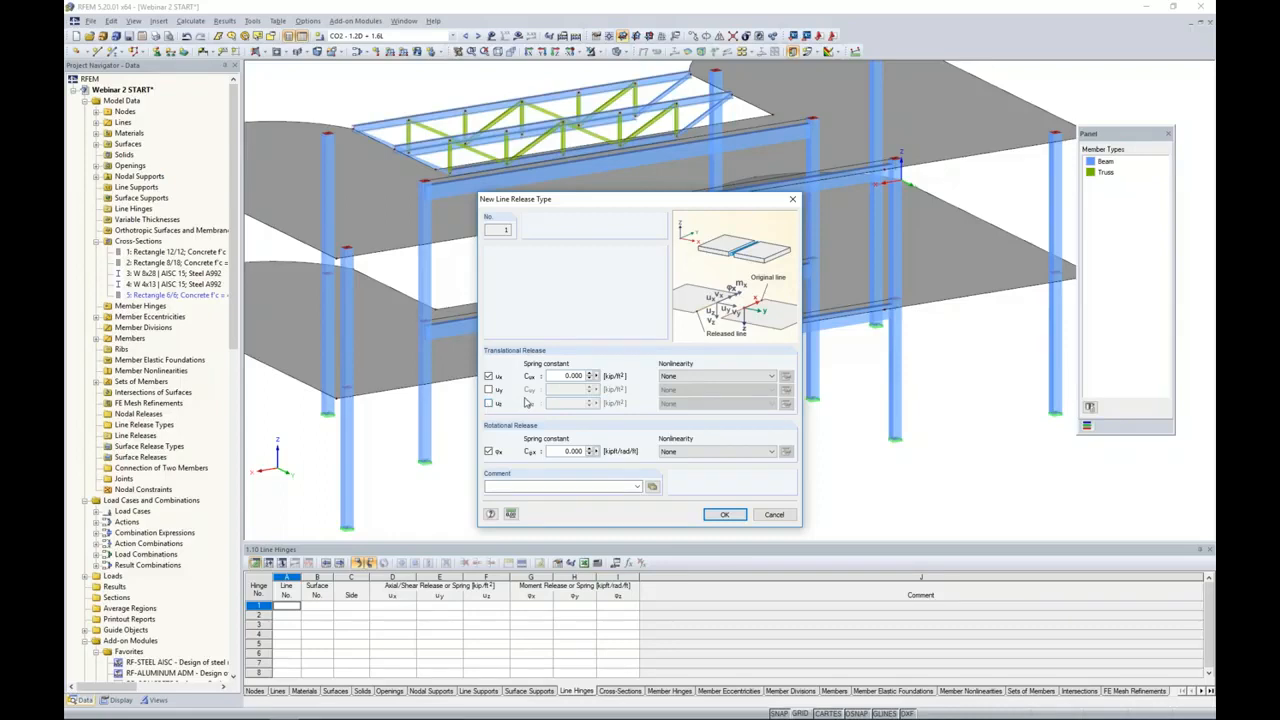
drag(606, 200, 778, 190)
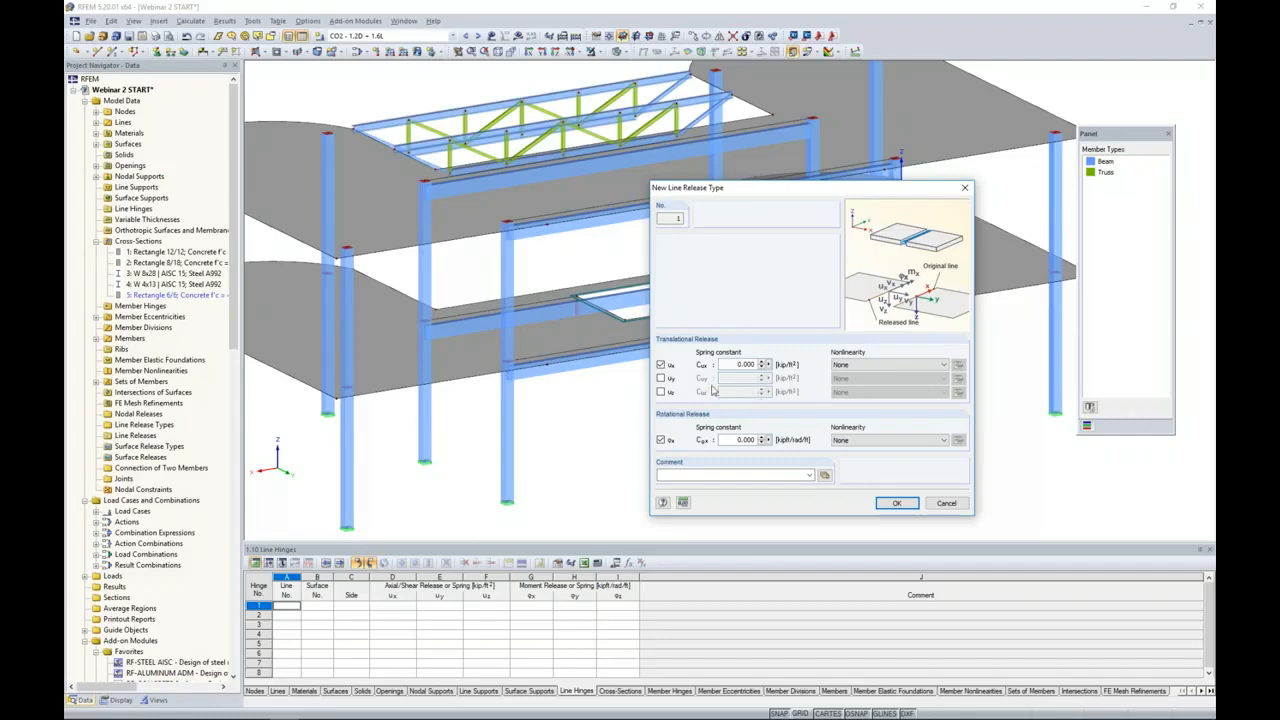
- Release uz as well with the nonlinearity "Fixed if positive vz" and create the line release type
click(661, 392)
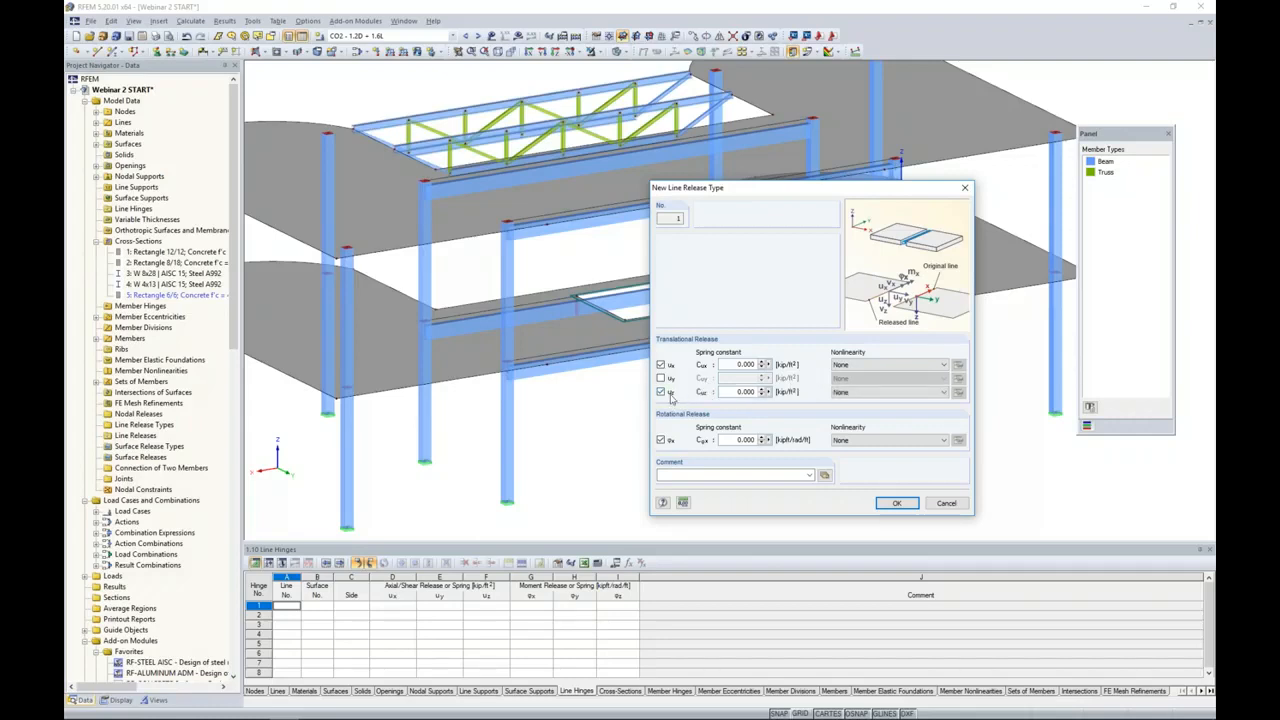
click(900, 396)
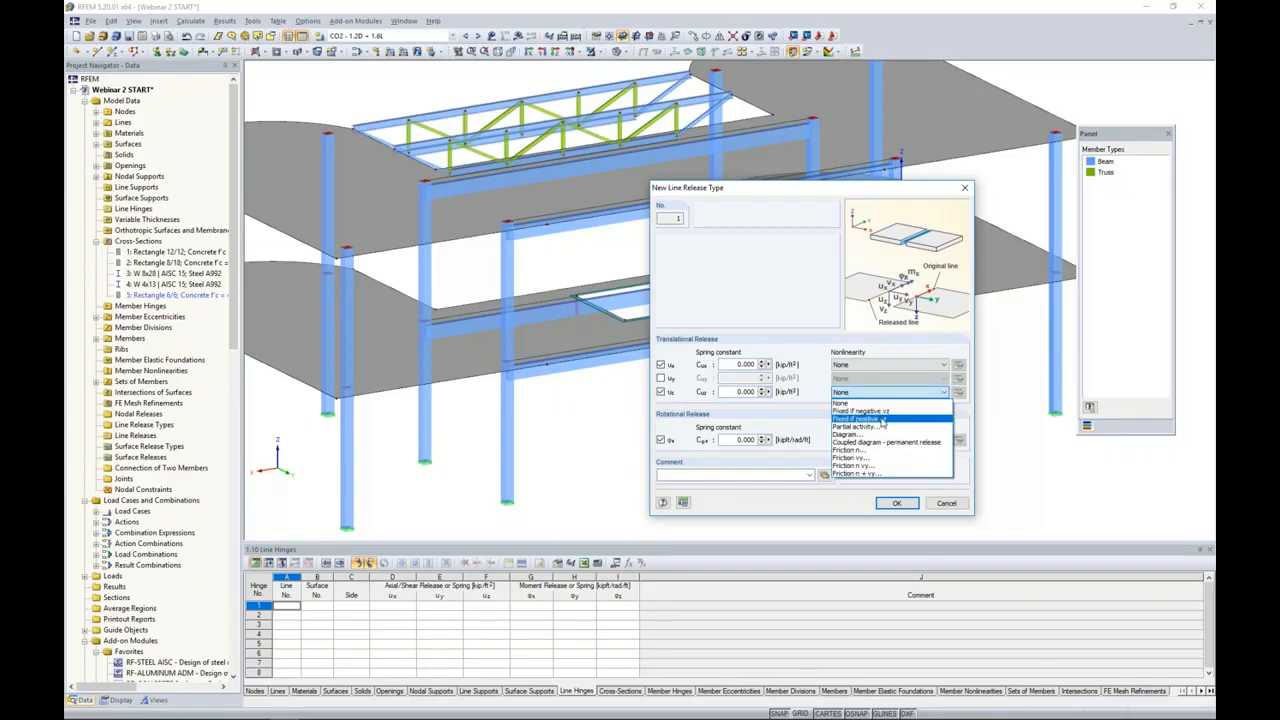
click(880, 419)
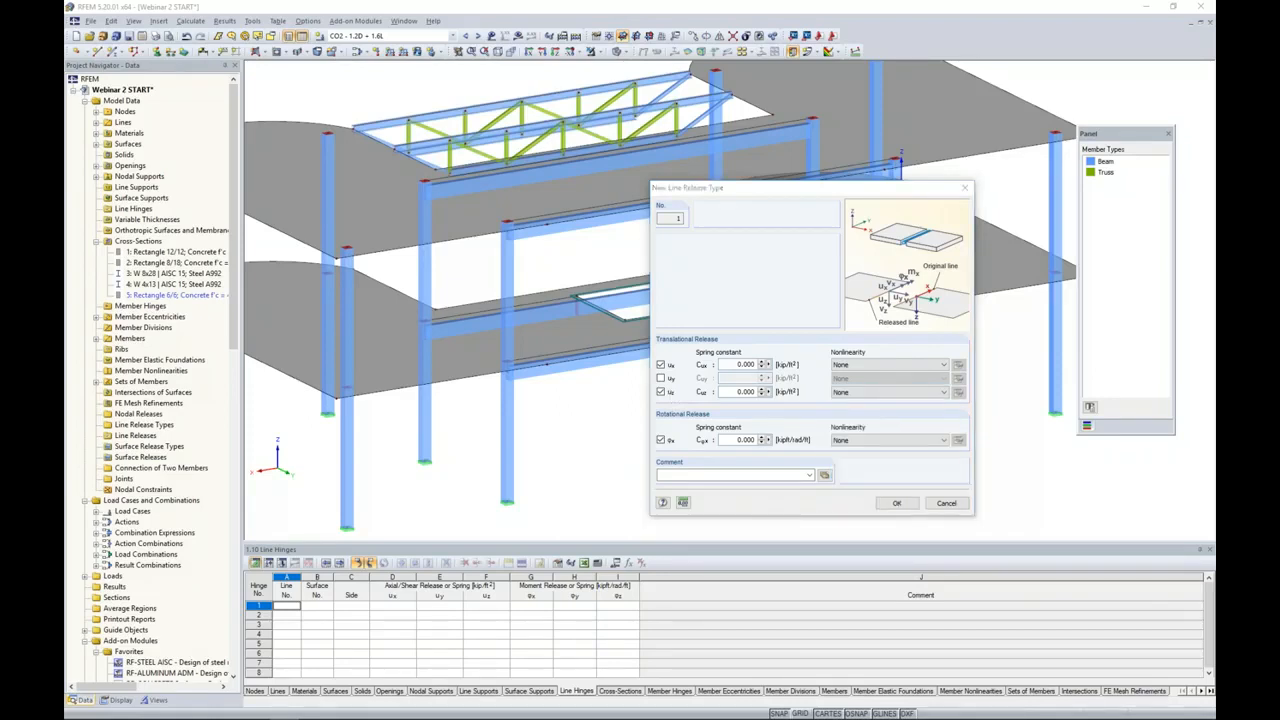
click(845, 410)
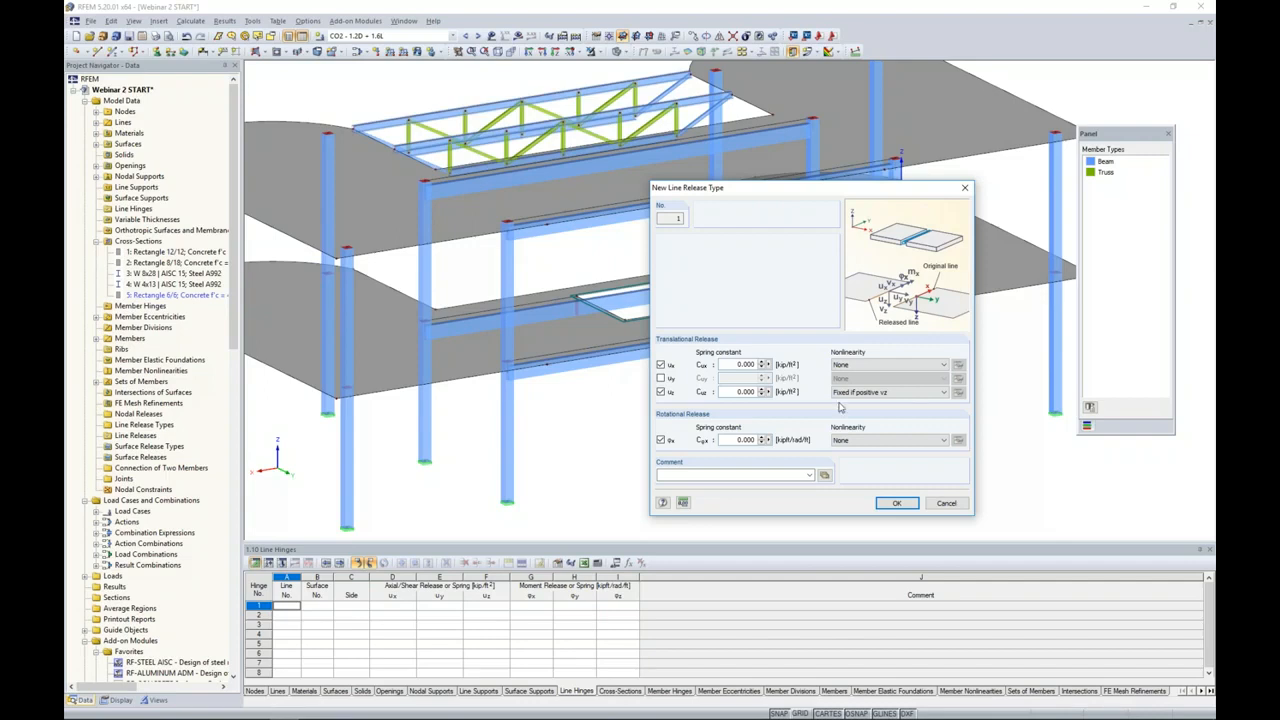
click(897, 502)
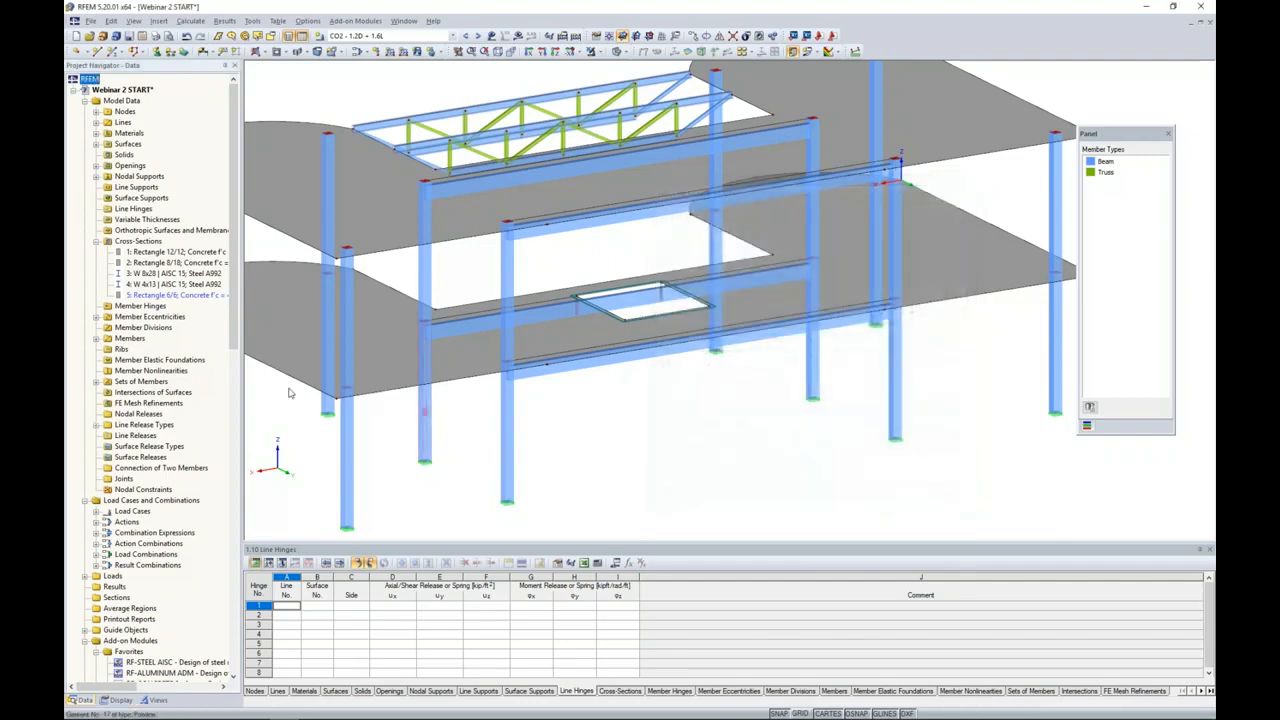
- Start a new line release graphically and assign the existing line release type 1 to it
click(96, 426)
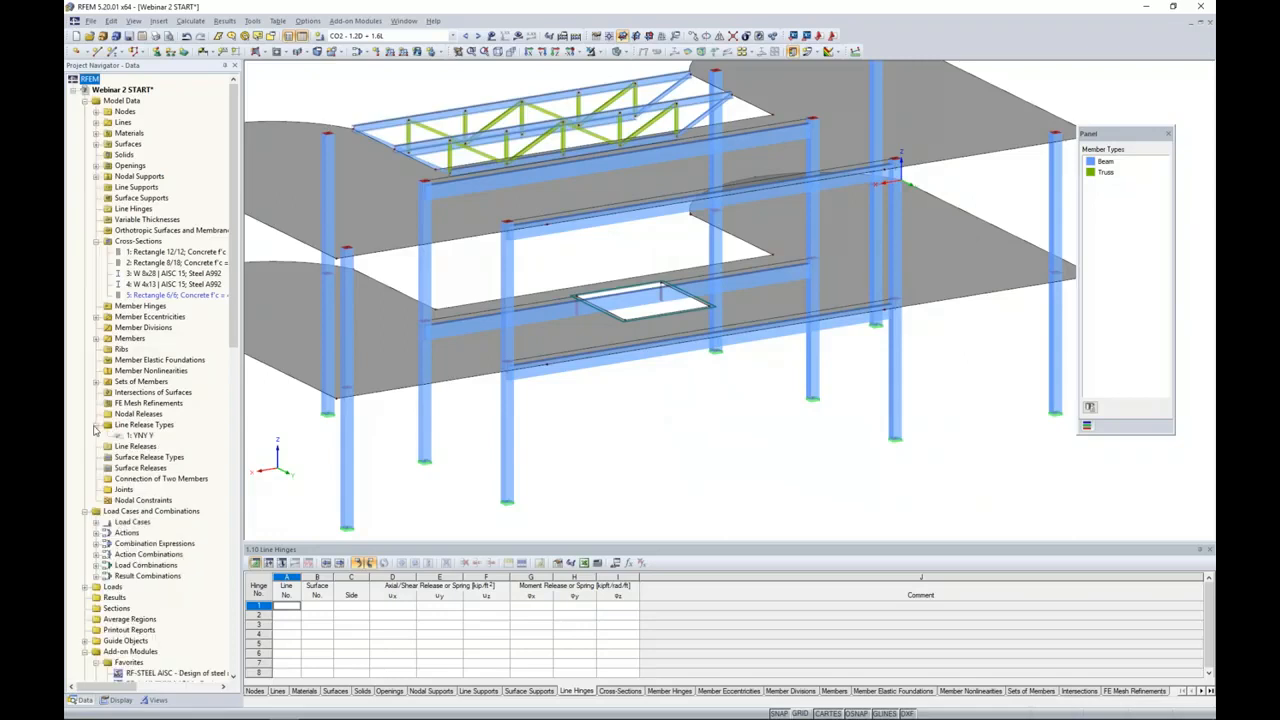
right_click(144, 446)
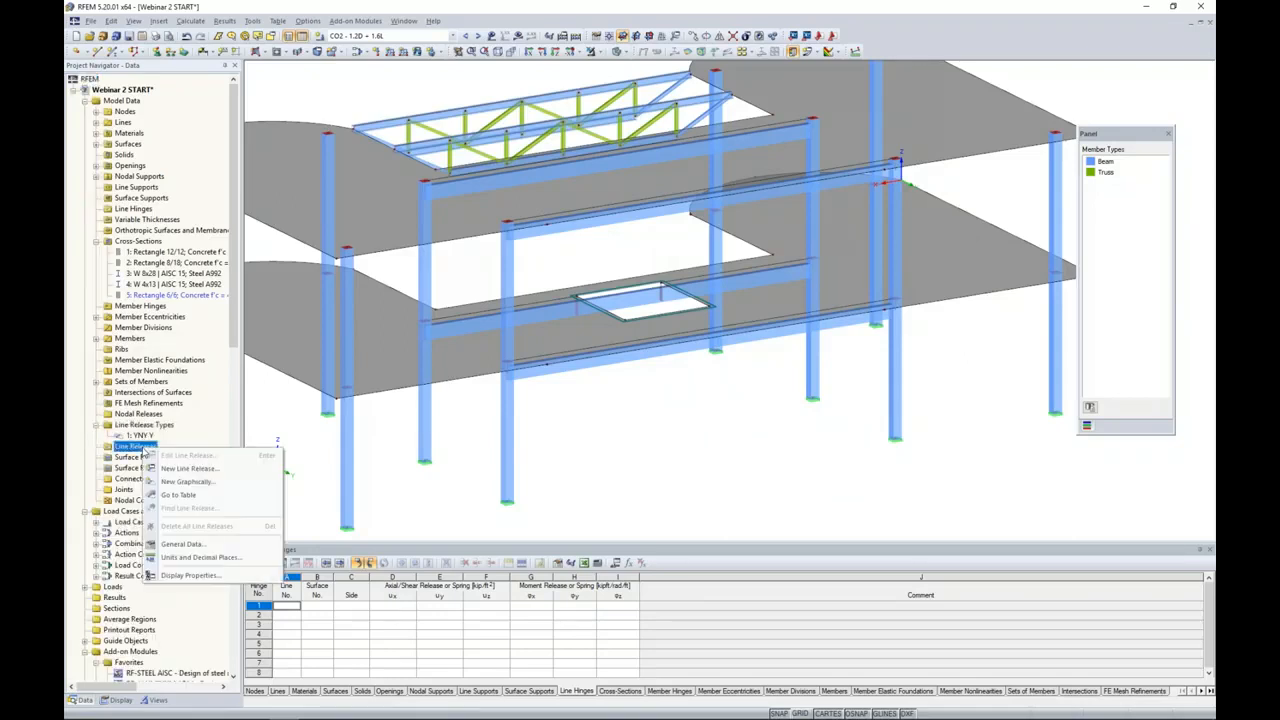
click(183, 483)
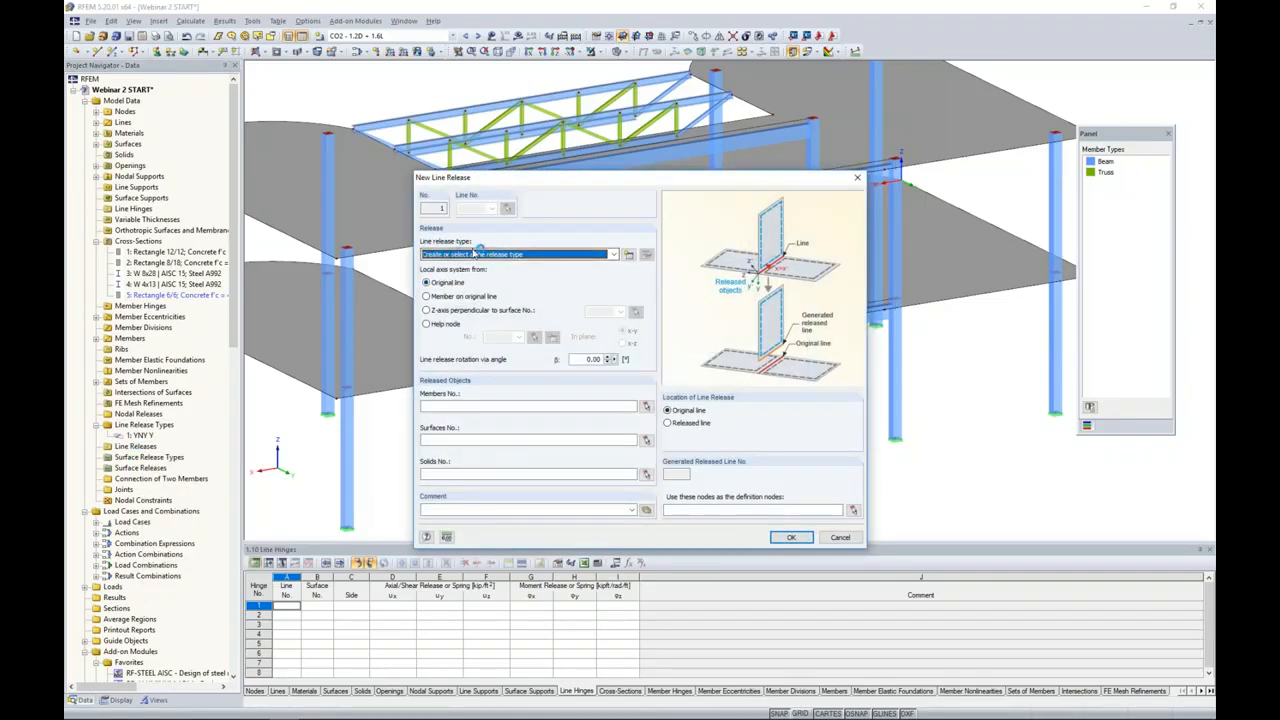
click(479, 253)
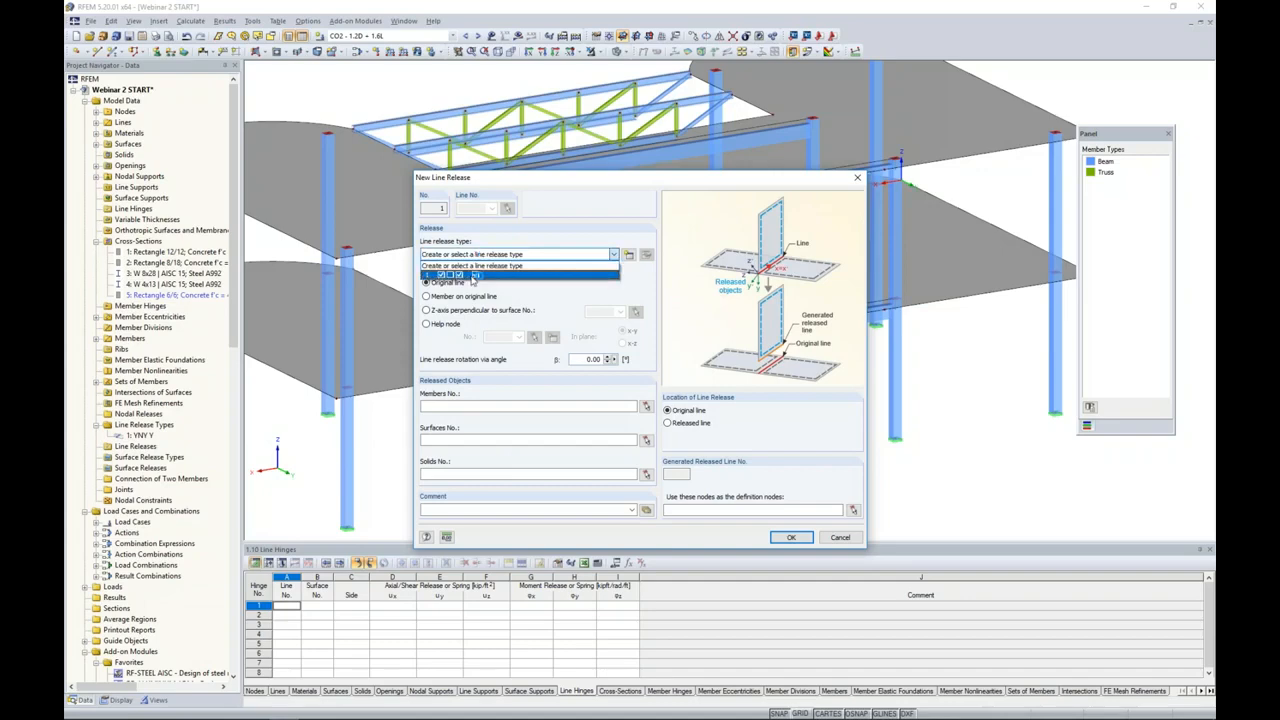
click(473, 276)
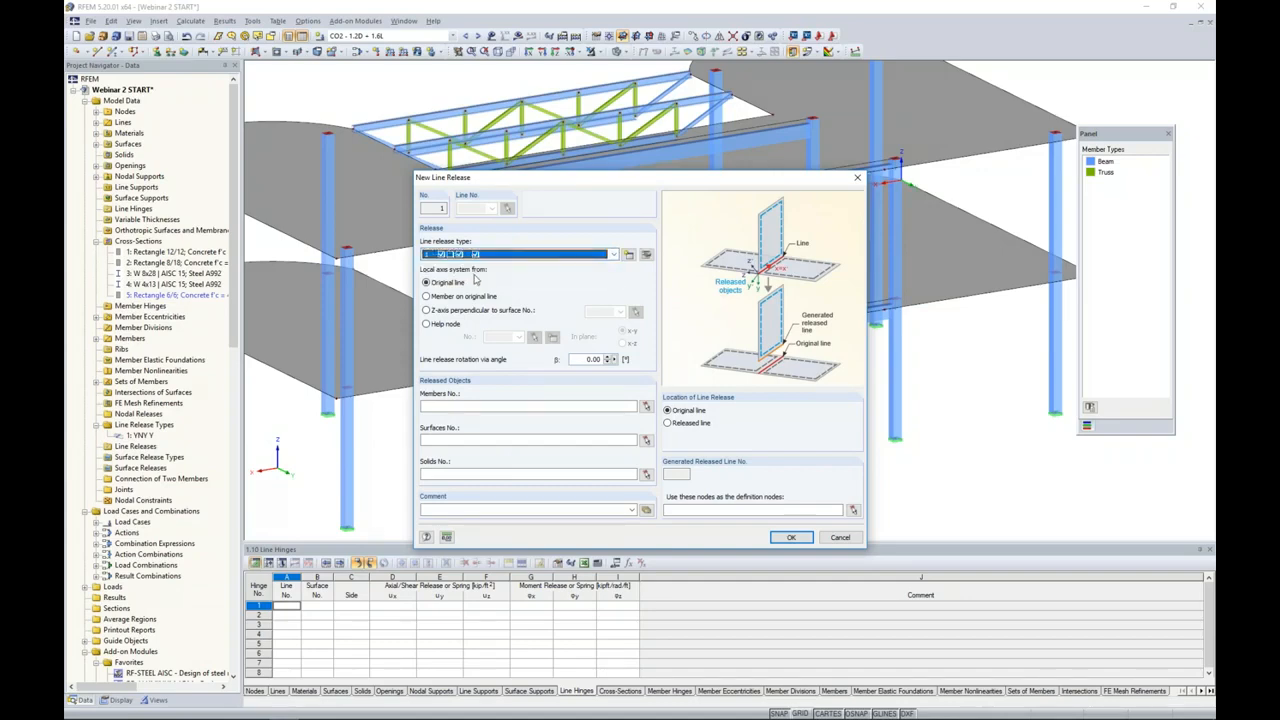
- Set surface 6, the lower slab, as the released surface and apply the line release along the two lower beams
click(646, 440)
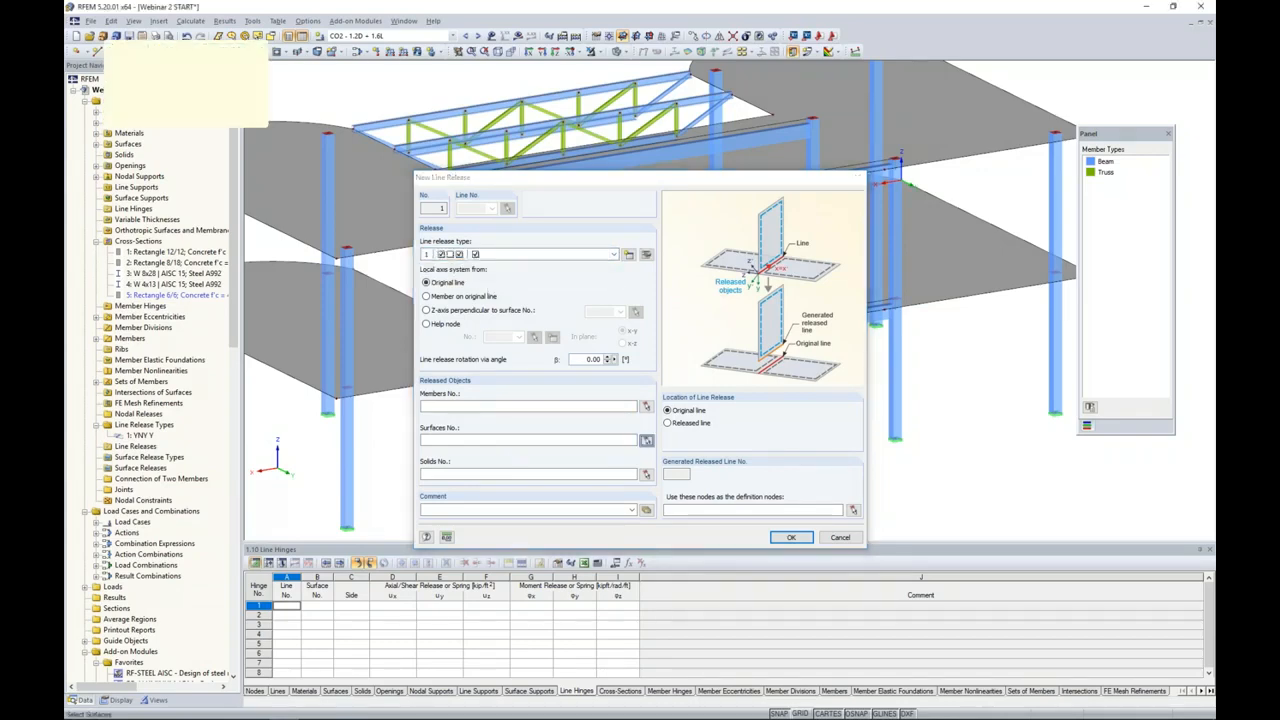
click(640, 335)
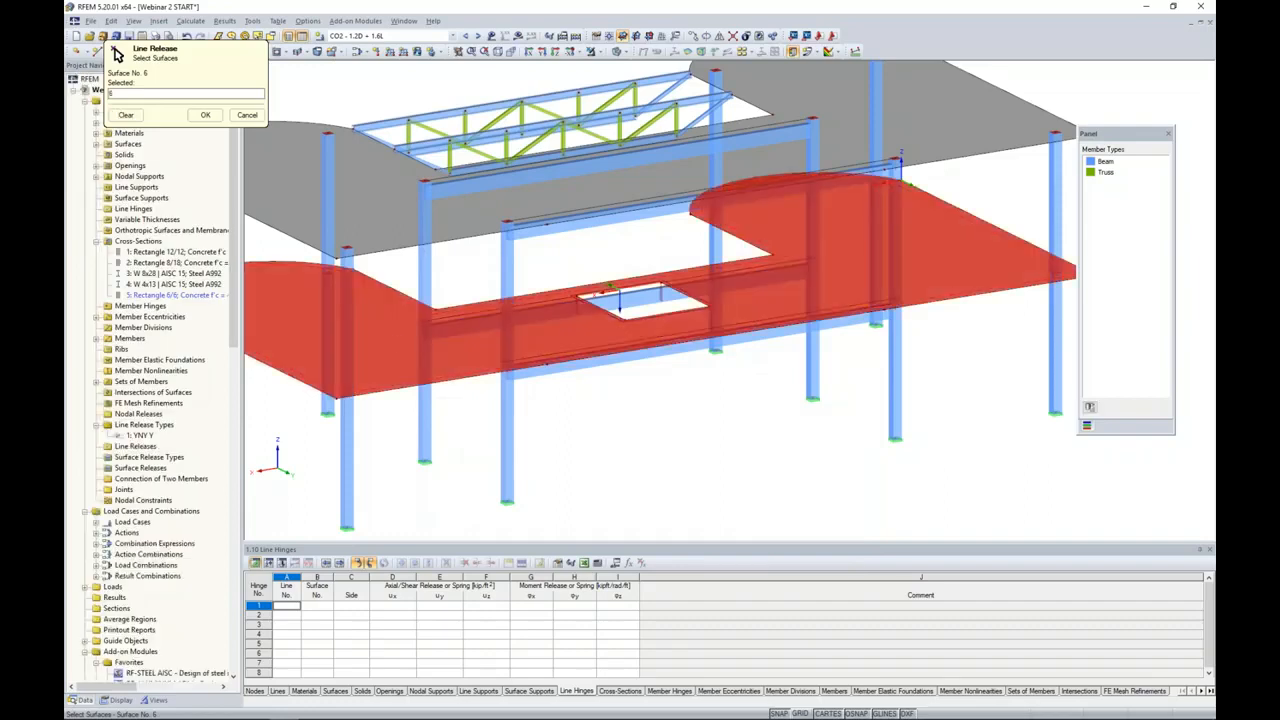
click(205, 115)
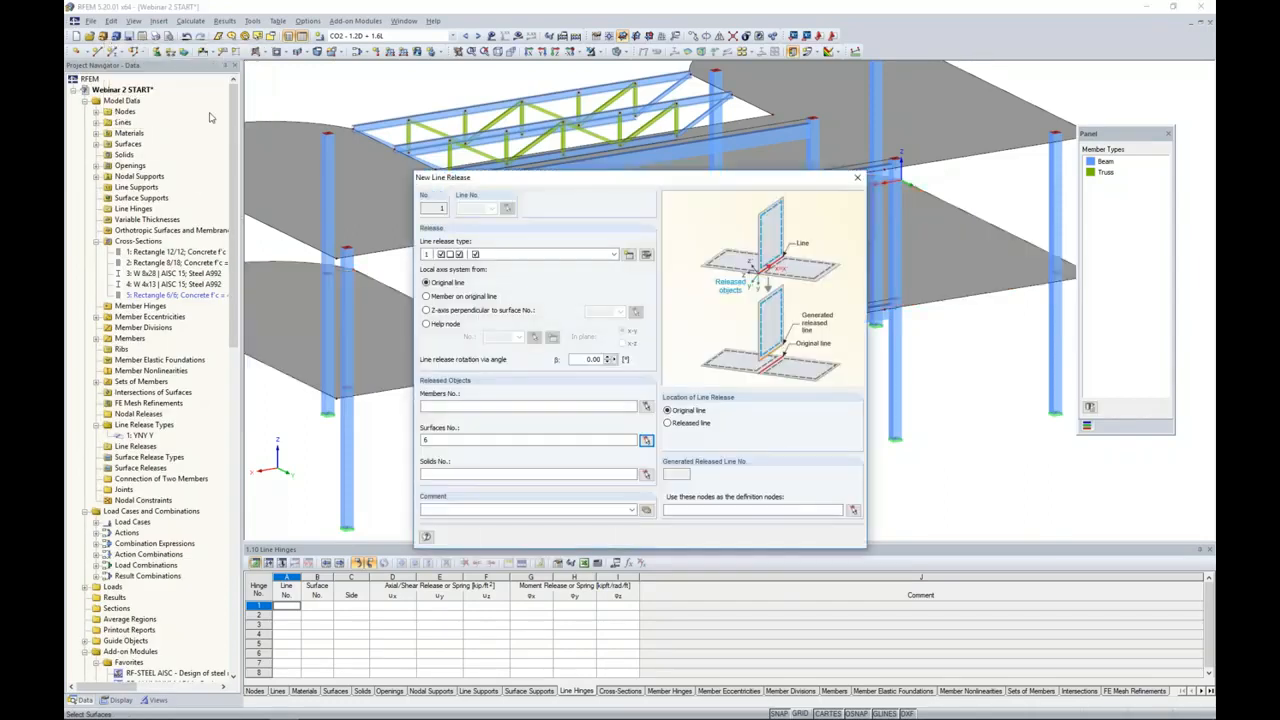
click(790, 538)
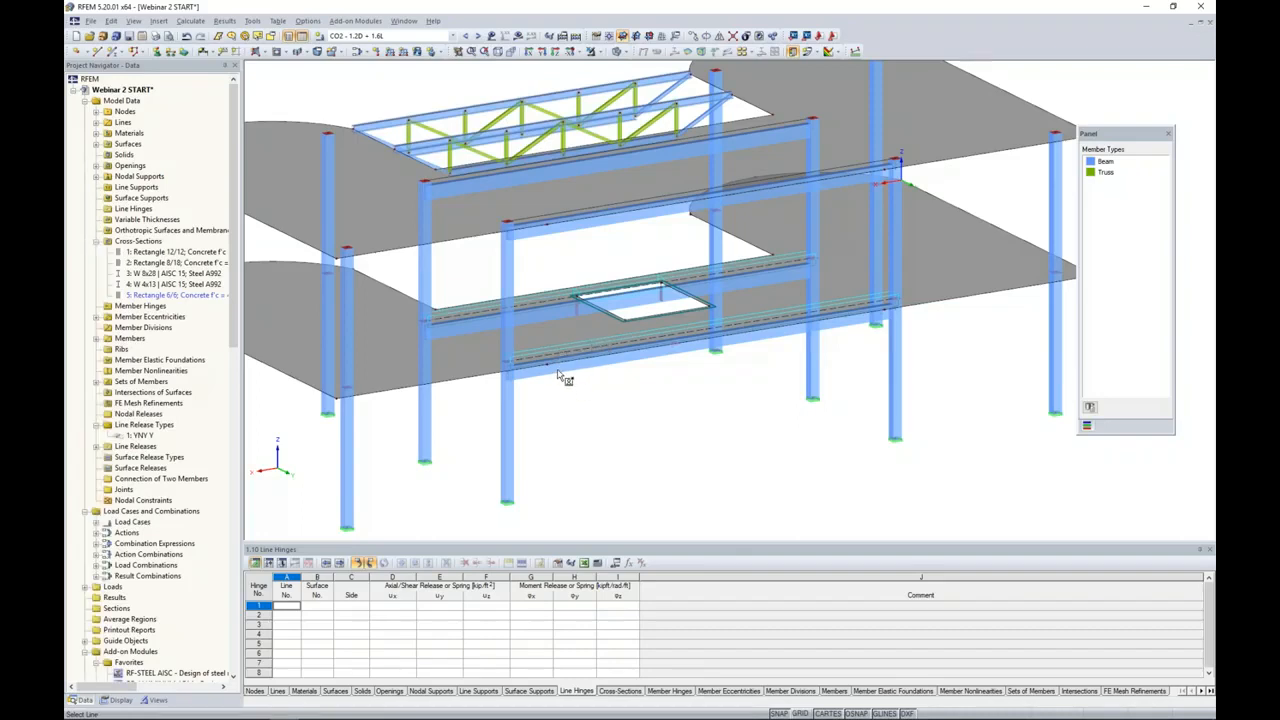
- Define another line release with surface 5, the upper slab, as the released surface and apply it along the two upper beams
right_click(468, 273)
click(484, 277)
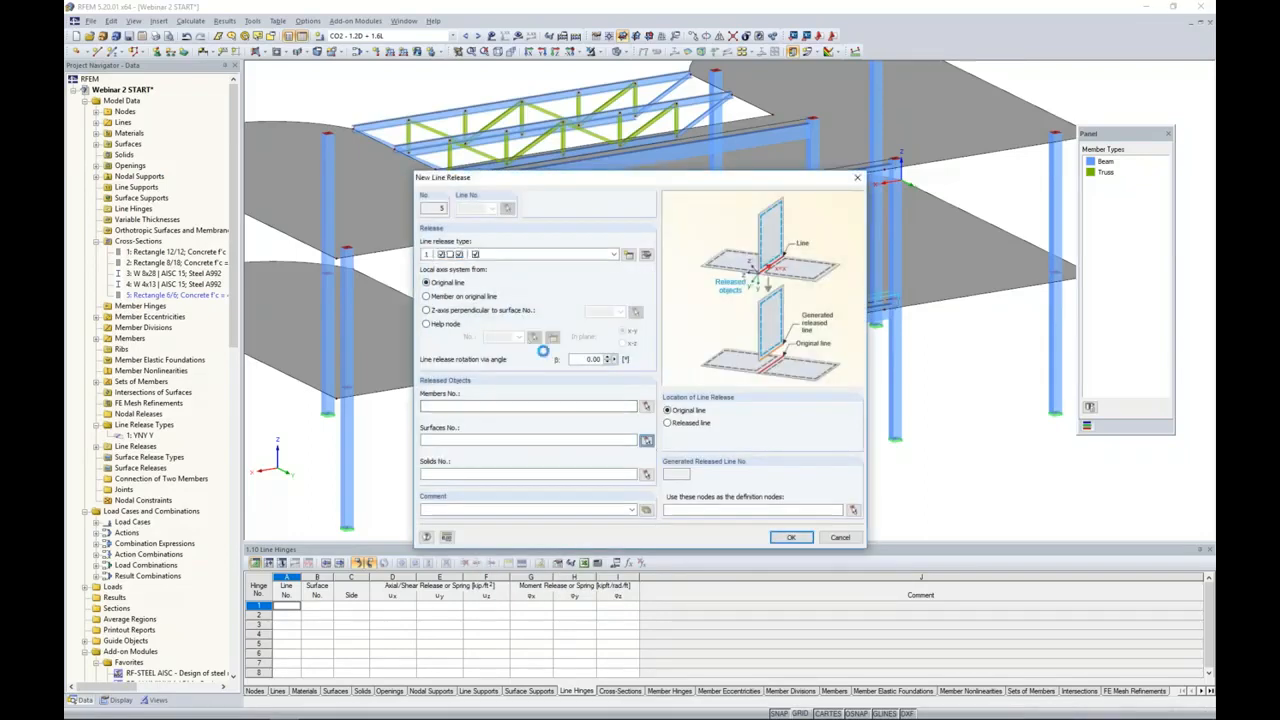
click(646, 440)
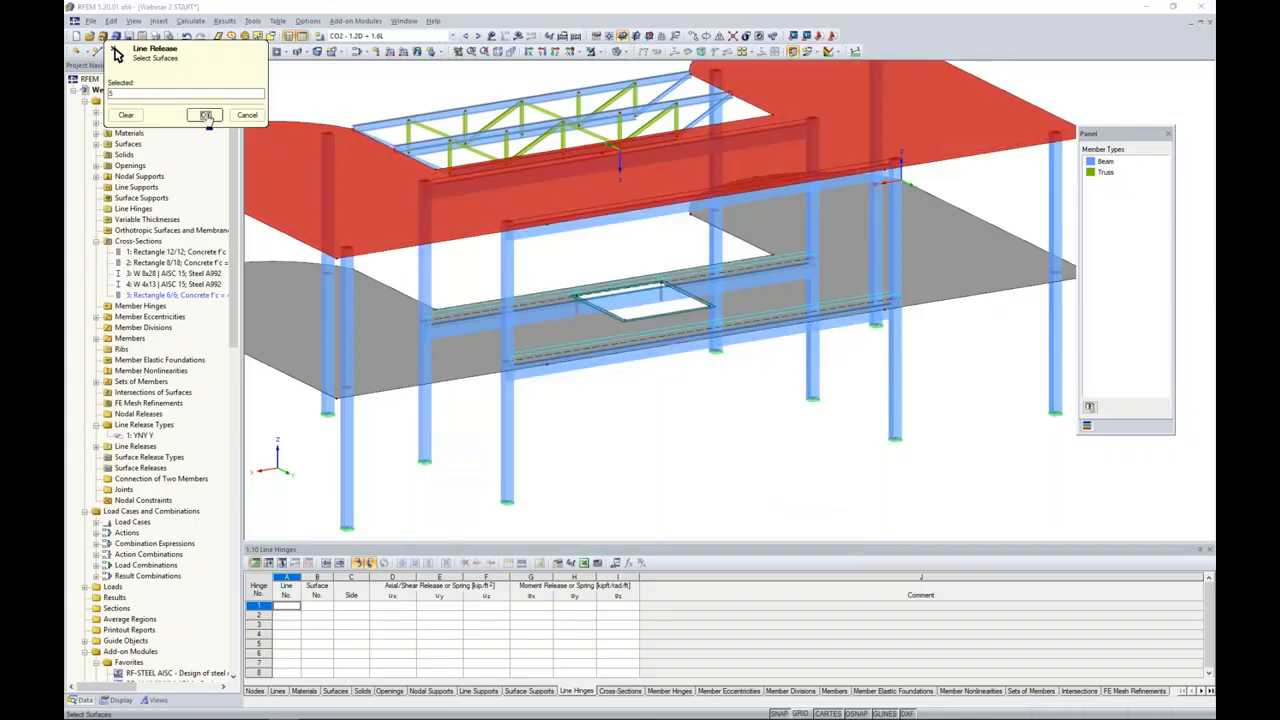
click(205, 115)
click(790, 537)
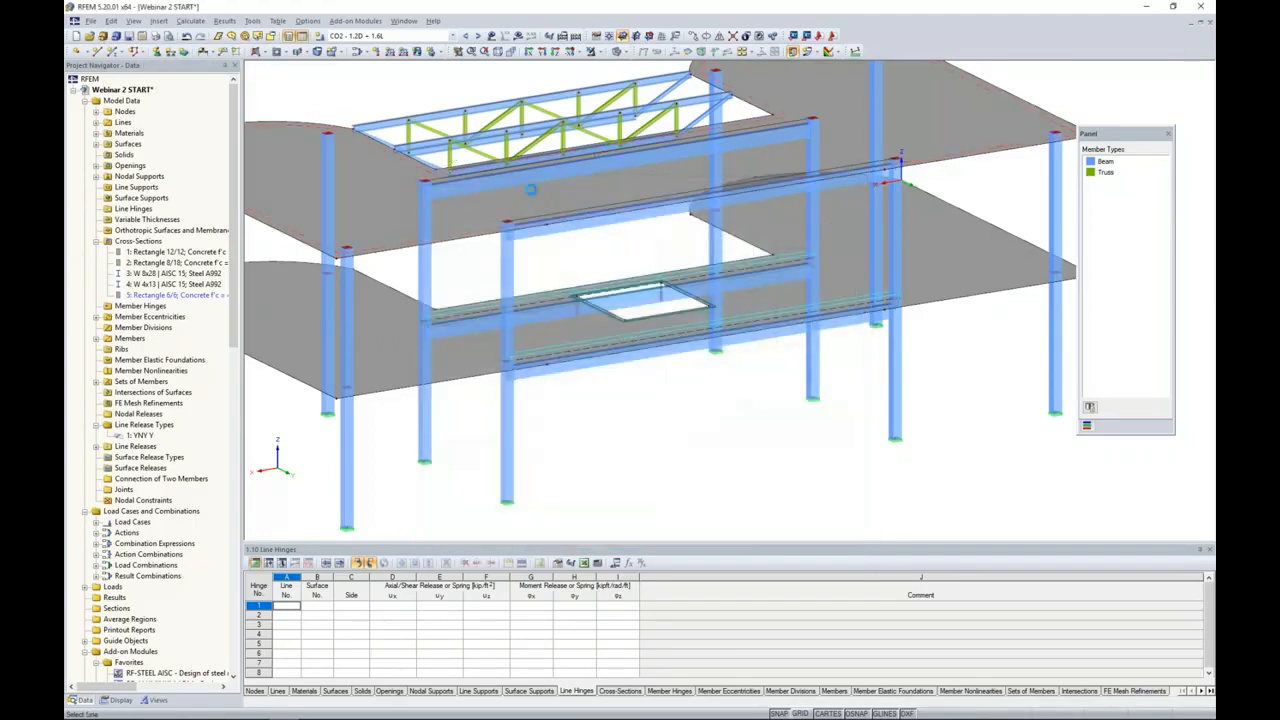
click(544, 211)
- Inspect the line releases on the model, calculate CO2 and reduce the deformation display factor to 7.75
ctrl+middle_drag(640, 411, 673, 368)
scroll(665, 362, up, 2)
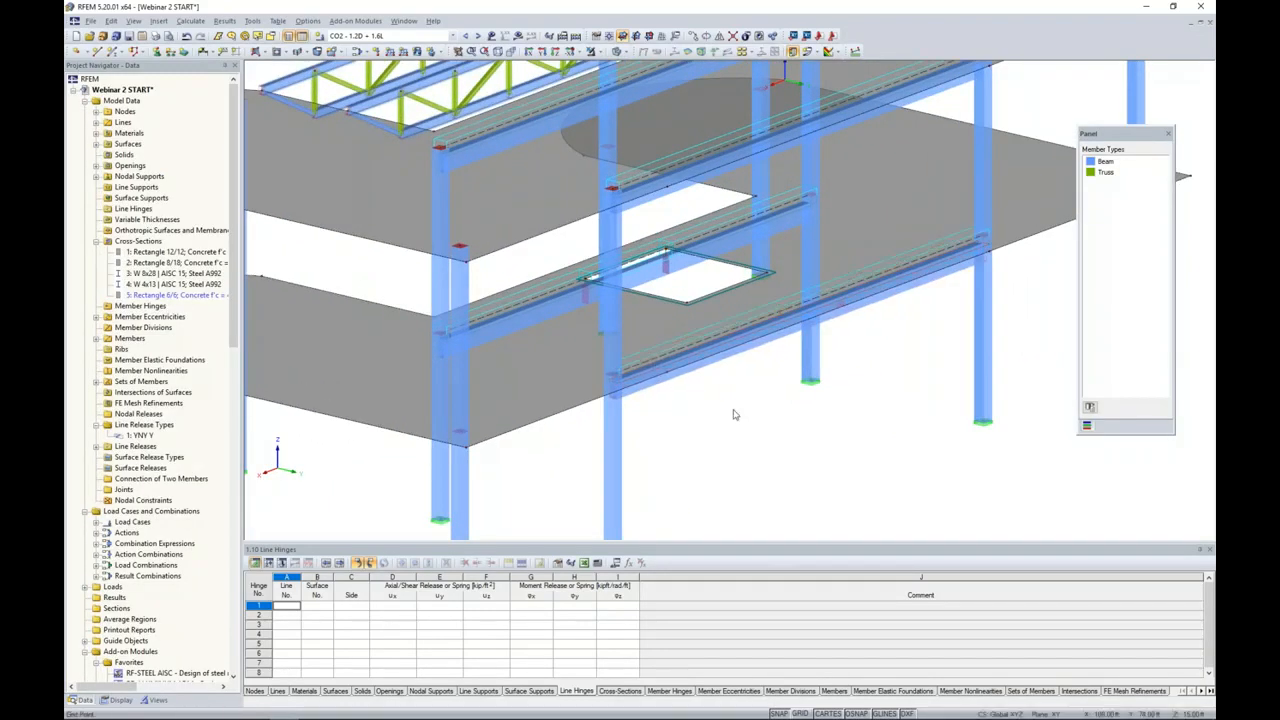
scroll(733, 418, down, 2)
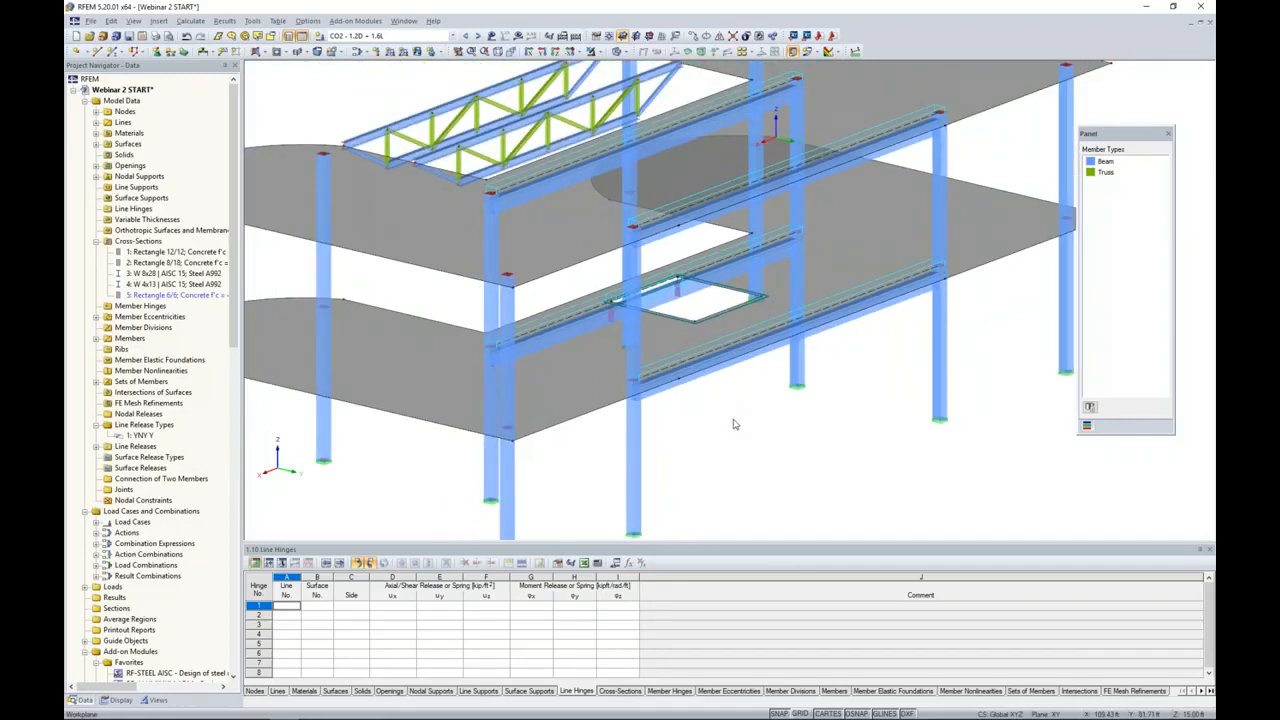
ctrl+middle_drag(743, 417, 635, 397)
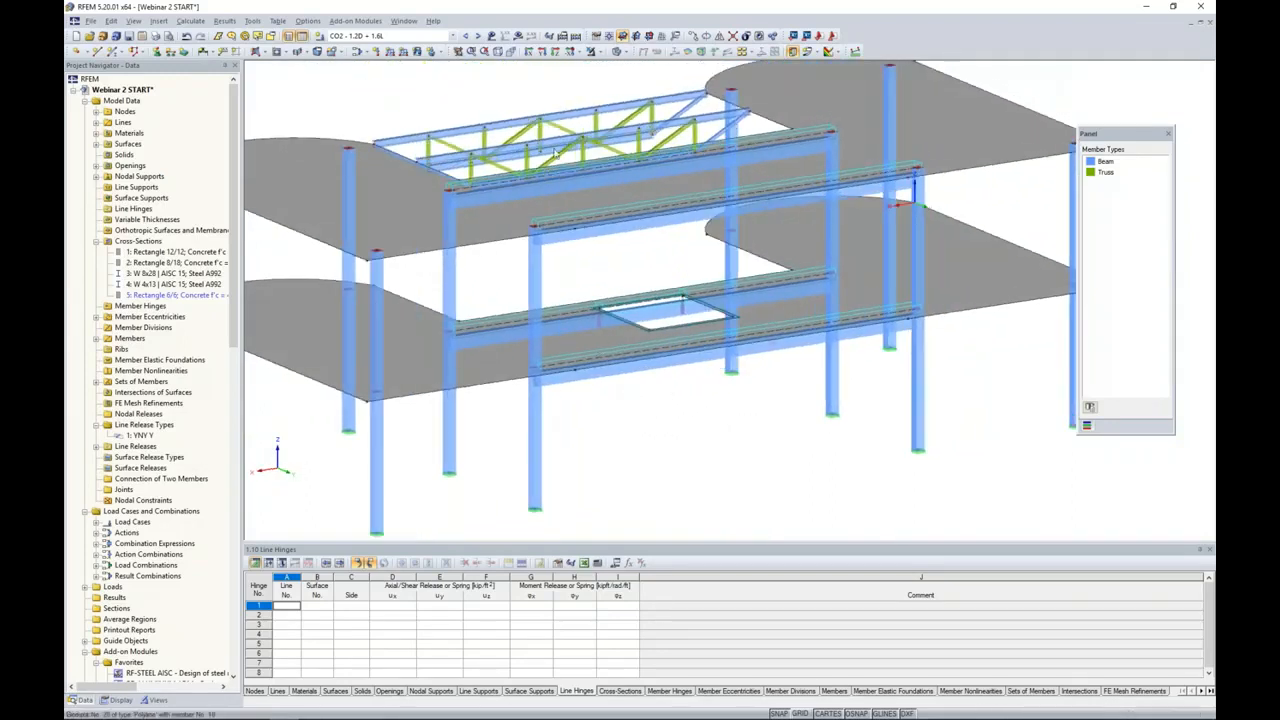
click(517, 36)
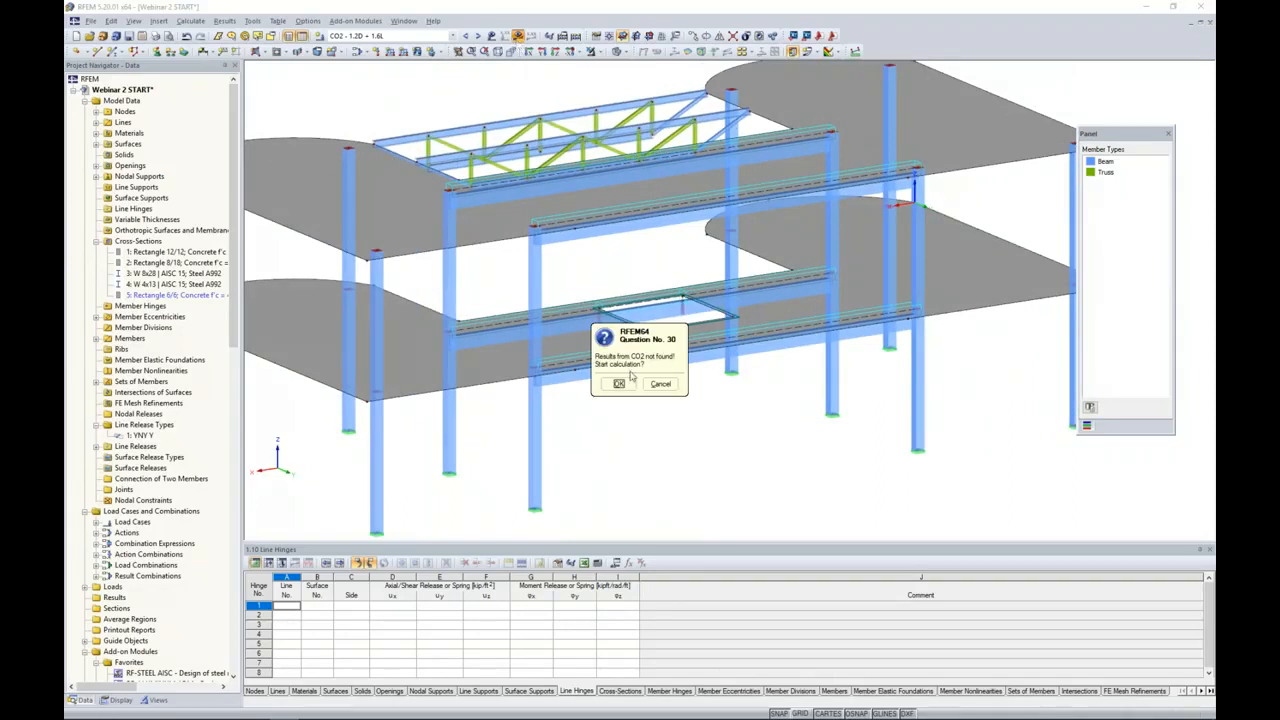
click(629, 378)
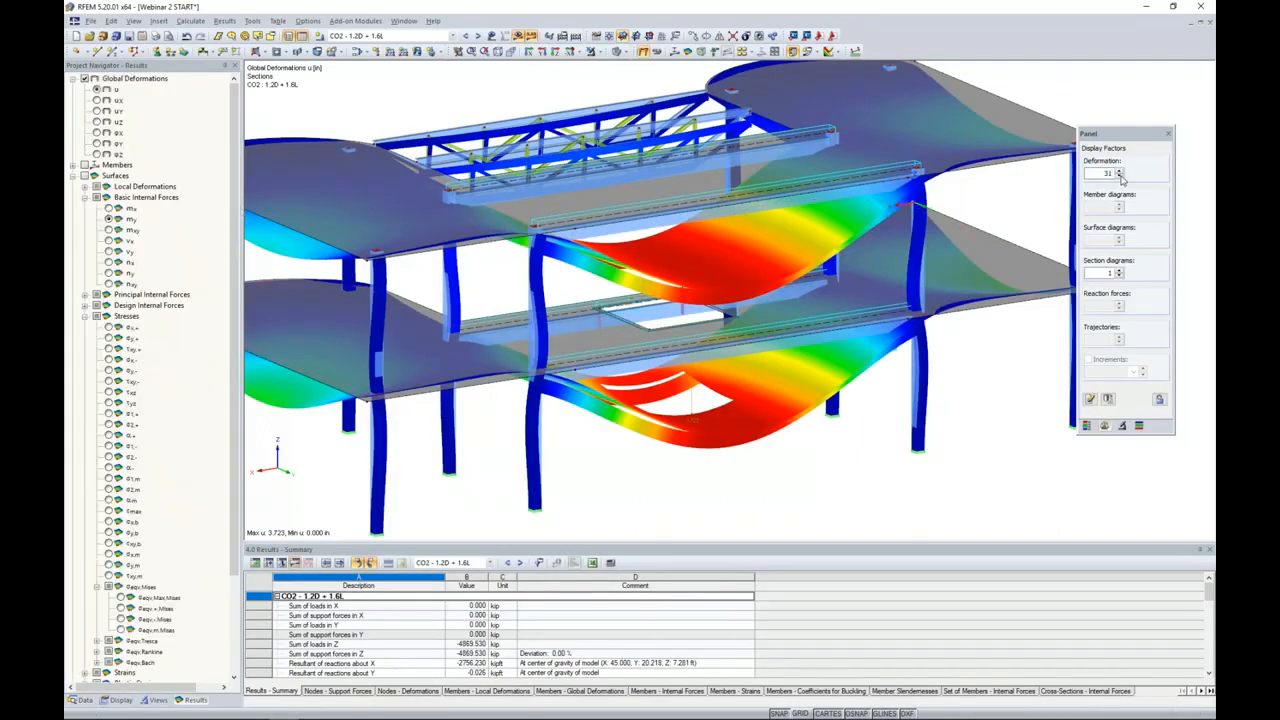
click(1120, 176)
click(1120, 176)
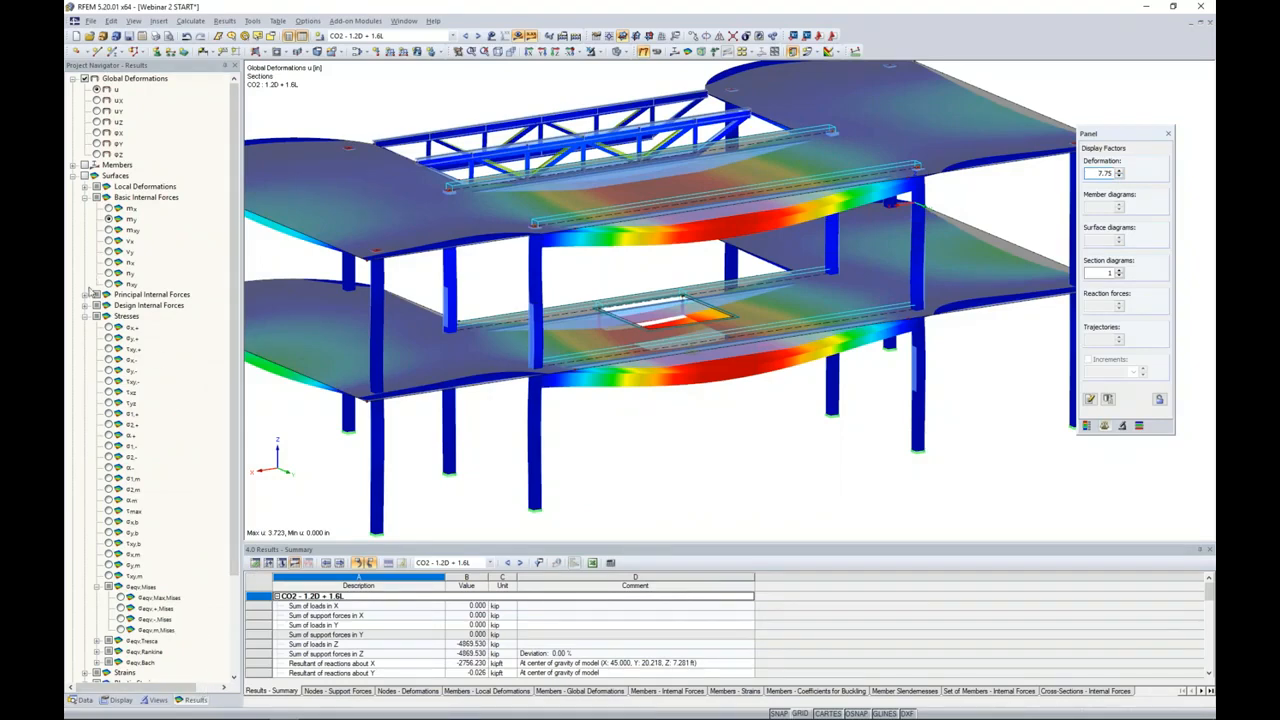
- Collapse the surface results and display the member internal forces instead of the global deformations
click(84, 316)
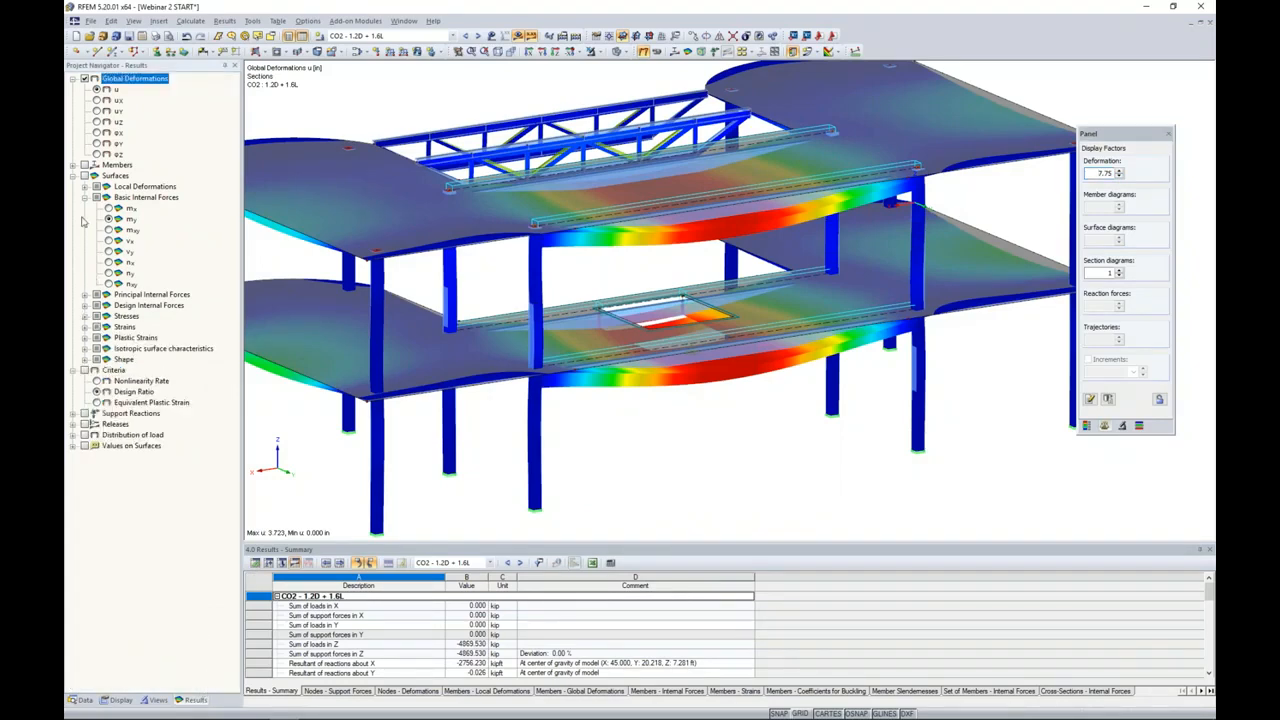
click(73, 176)
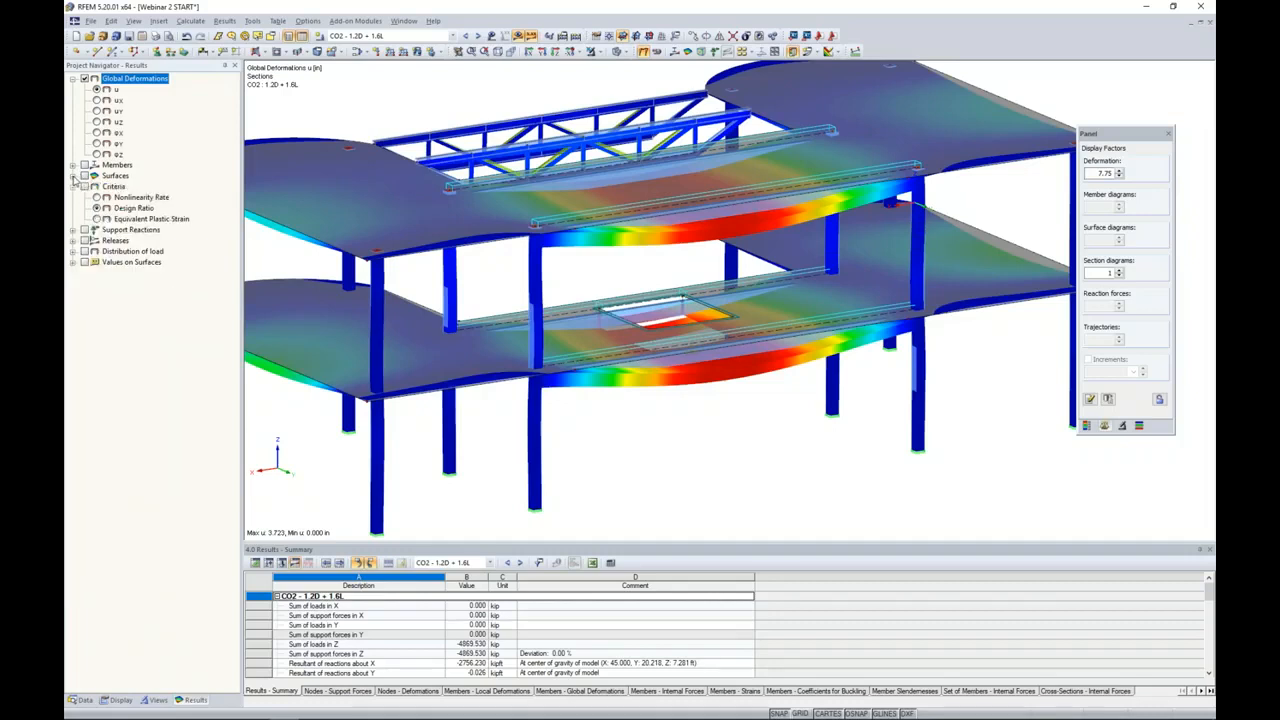
click(73, 165)
click(85, 165)
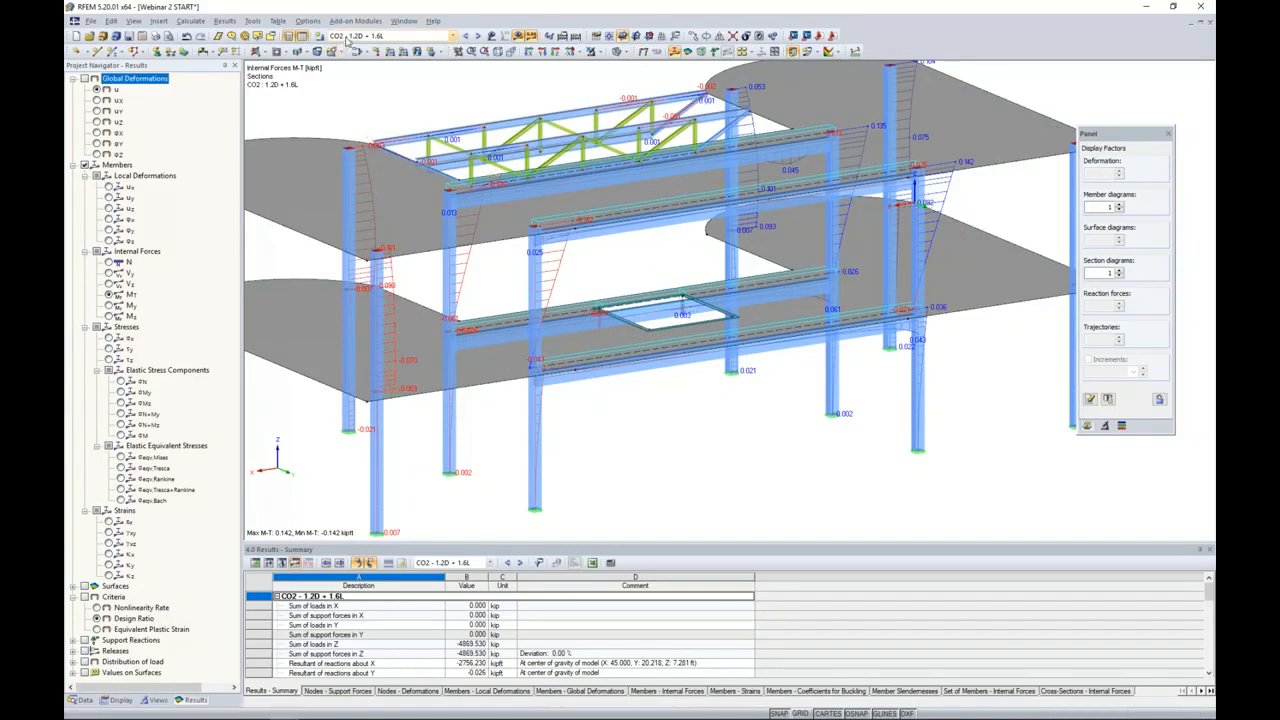
- Select the front beam under the lower slab and restrict the visibility to this beam
click(683, 371)
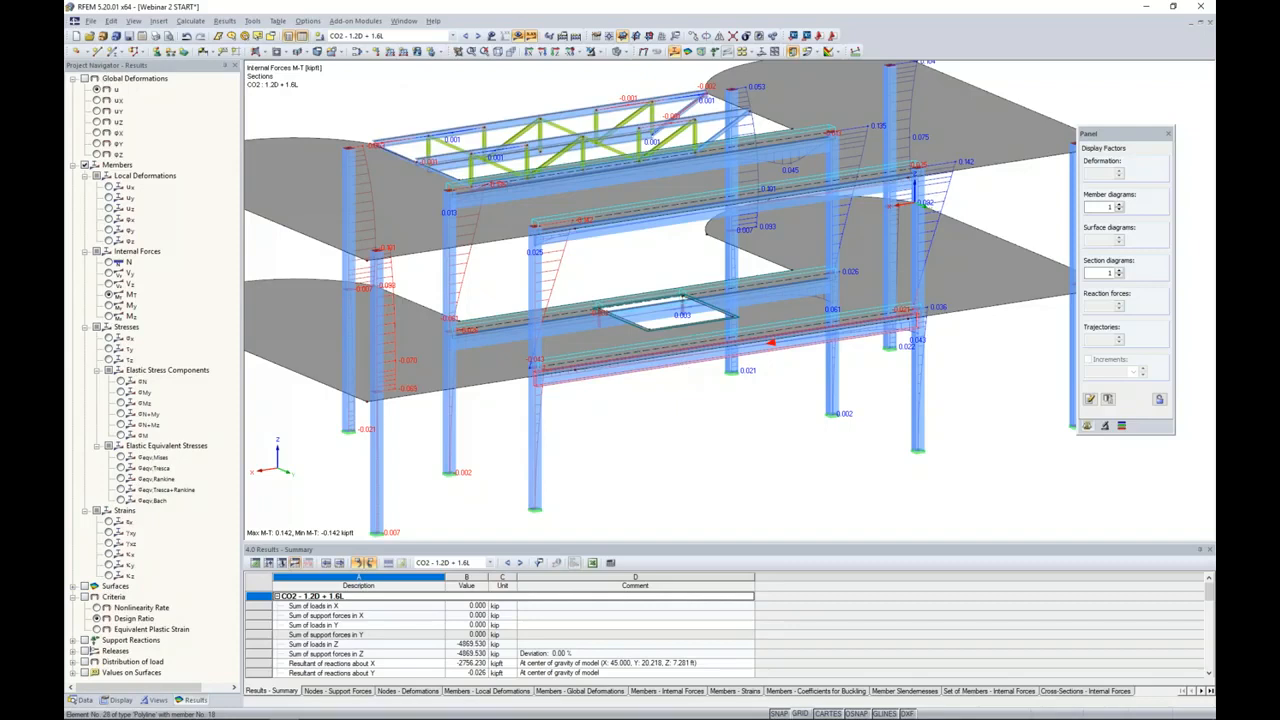
click(597, 53)
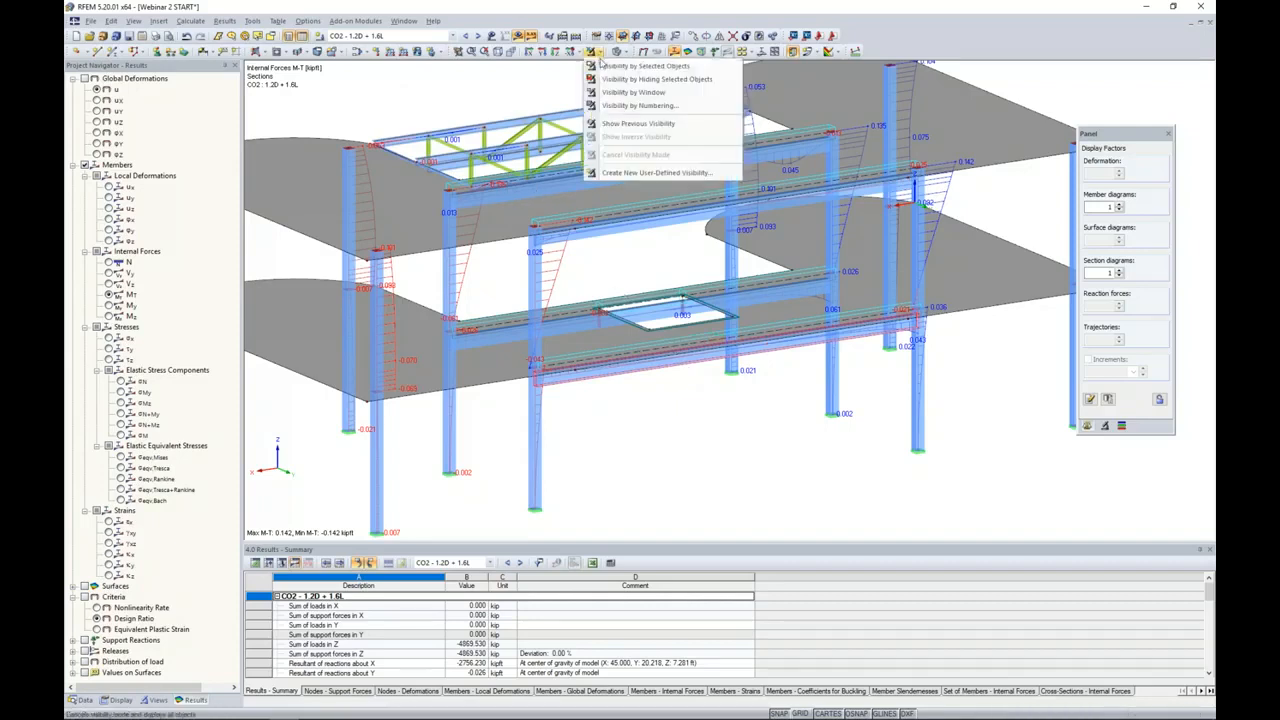
click(606, 66)
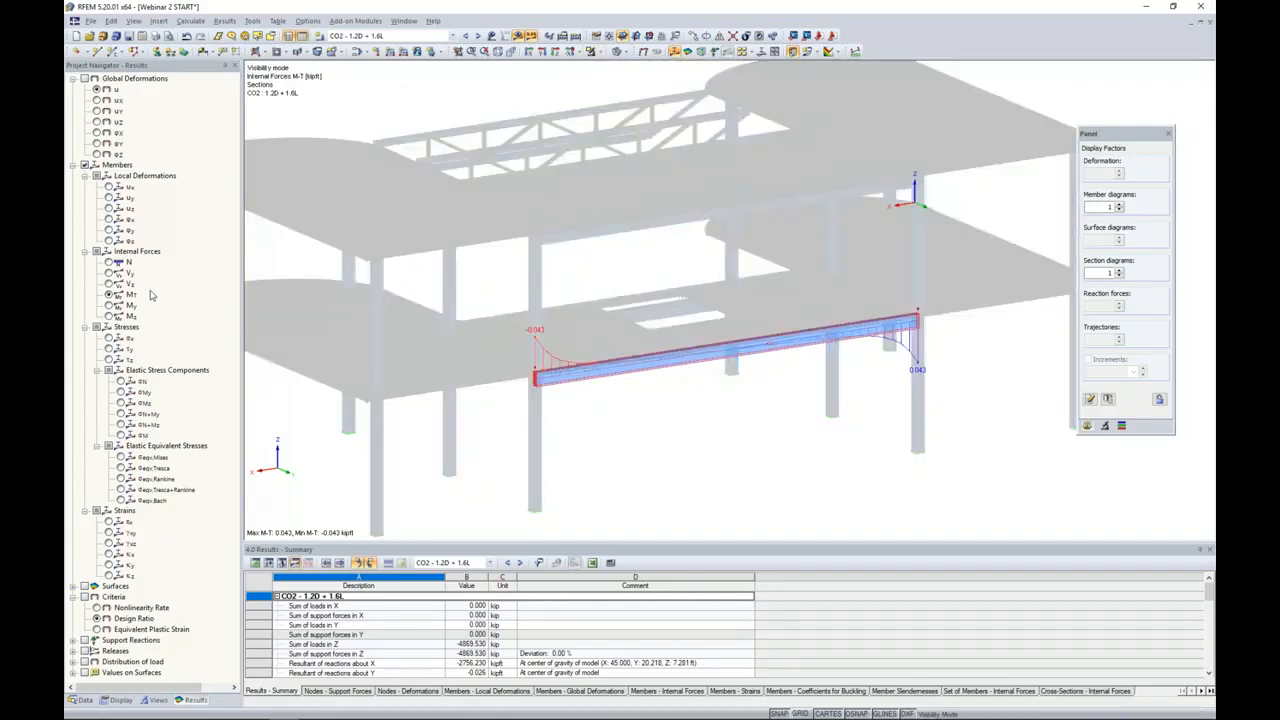
- Examine the isolated beam's axial force N, shear force Vz and torsional moment MT diagrams
click(109, 263)
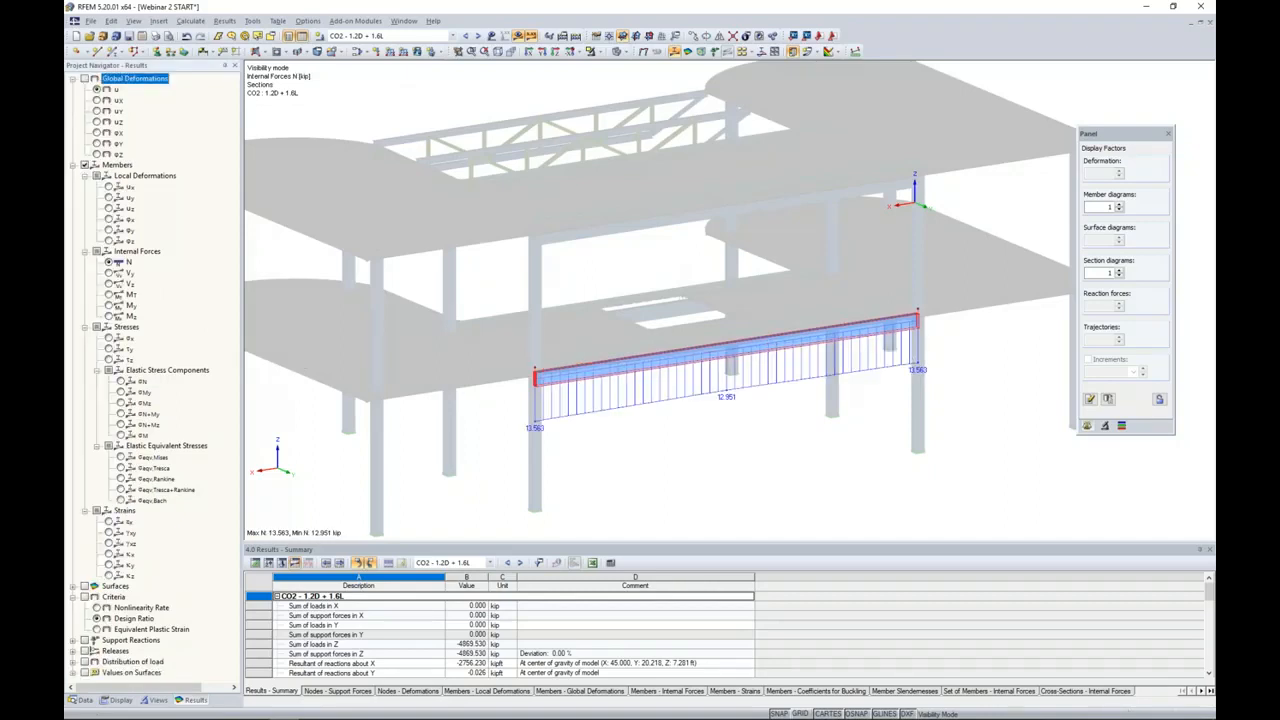
click(108, 284)
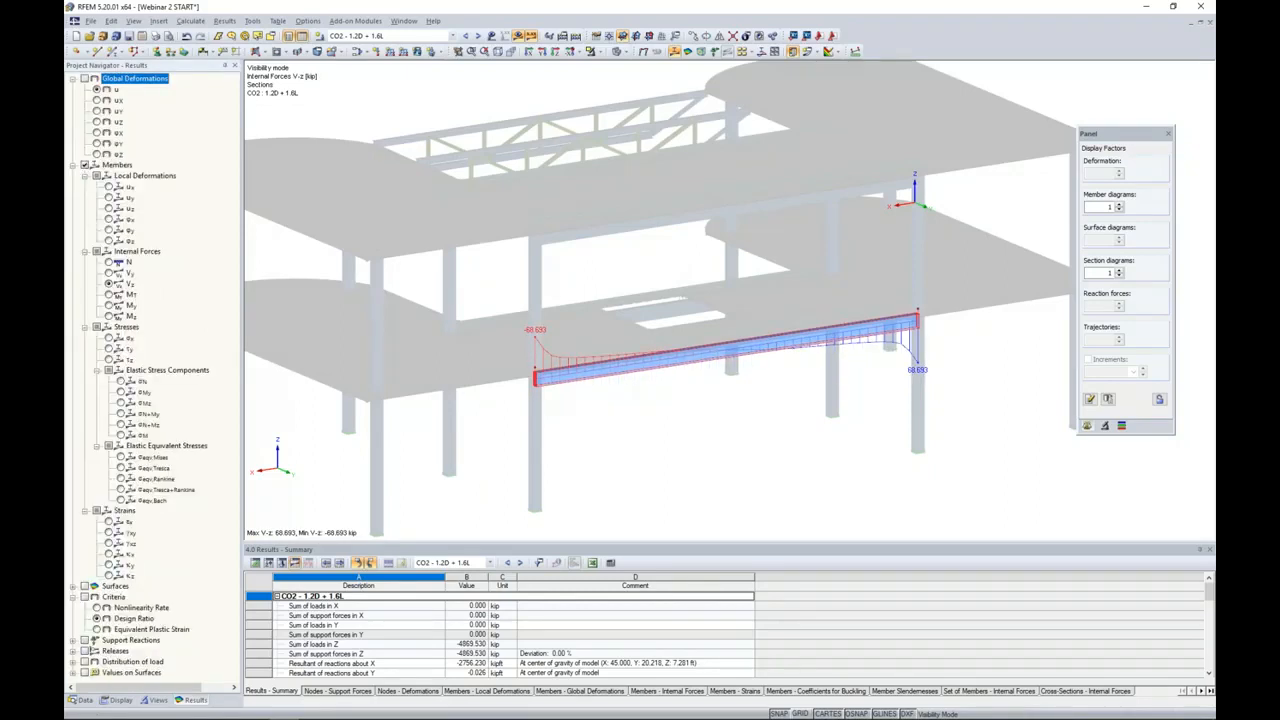
click(109, 295)
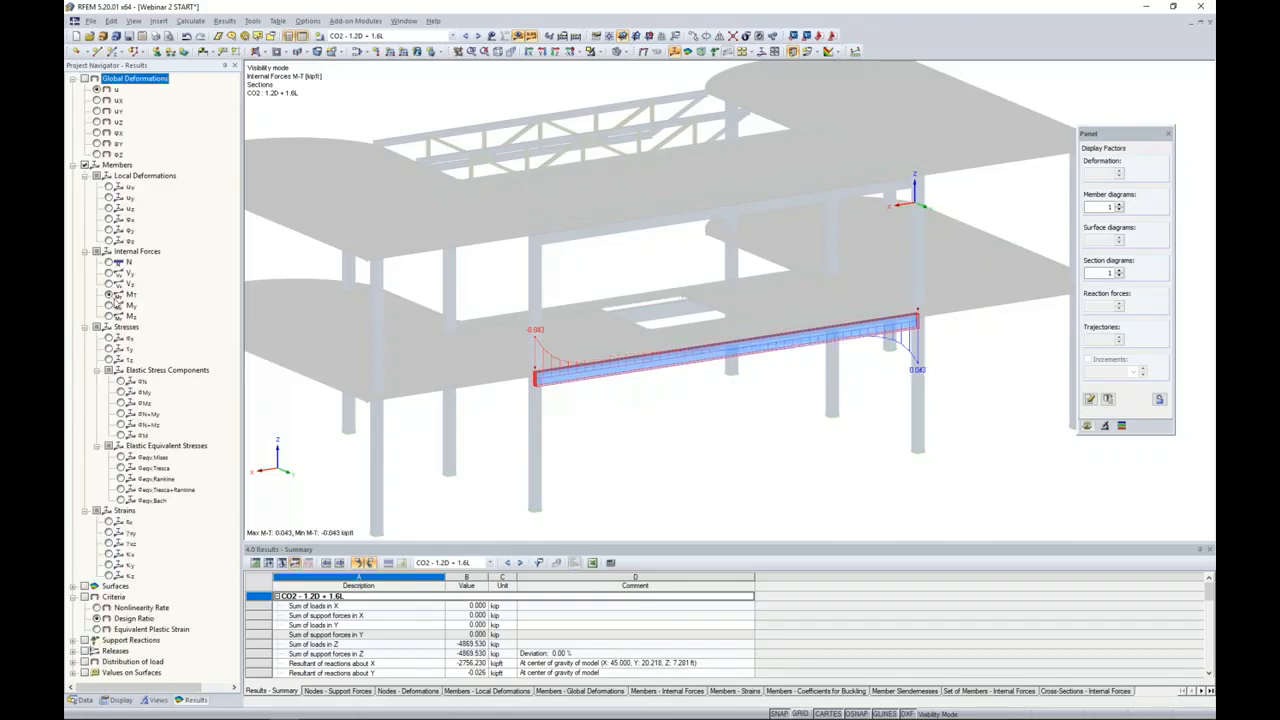
scroll(737, 404, up, 3)
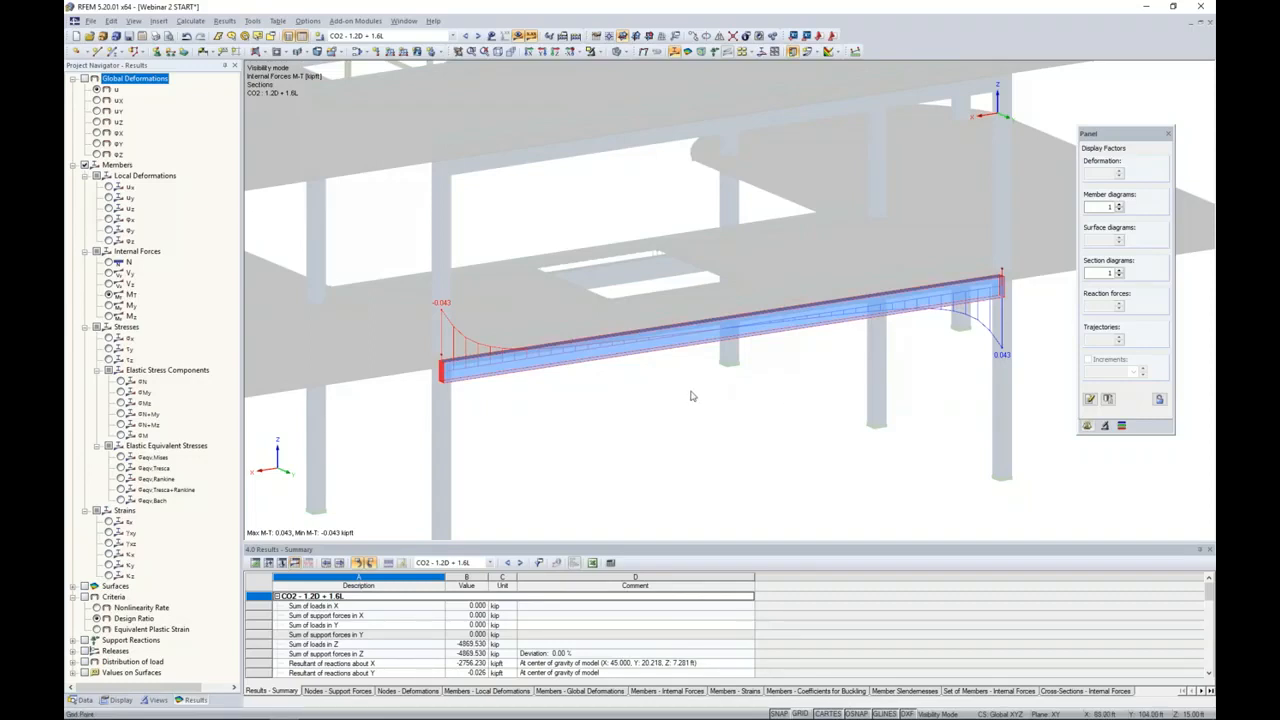
- Switch to the PowerPoint slide show, view the "Line Releases and Member Torsion" slide and return to RFEM
key(super+Tab)
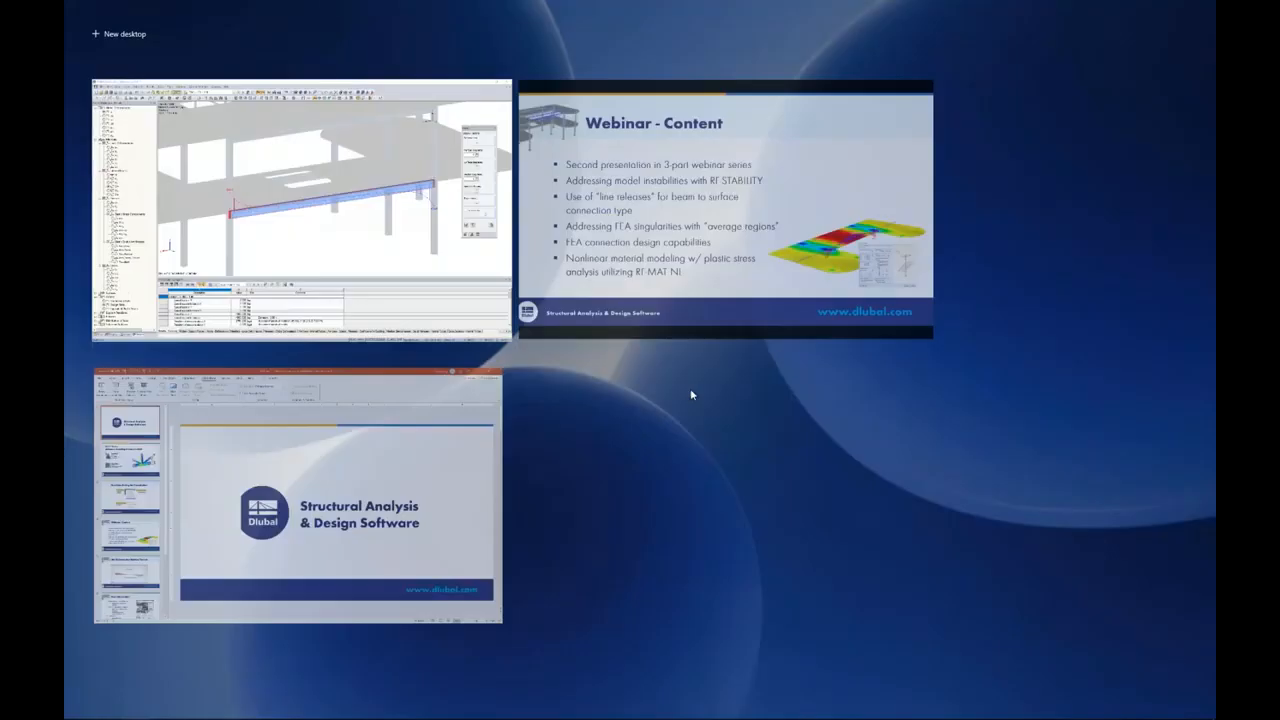
click(694, 246)
key(Right)
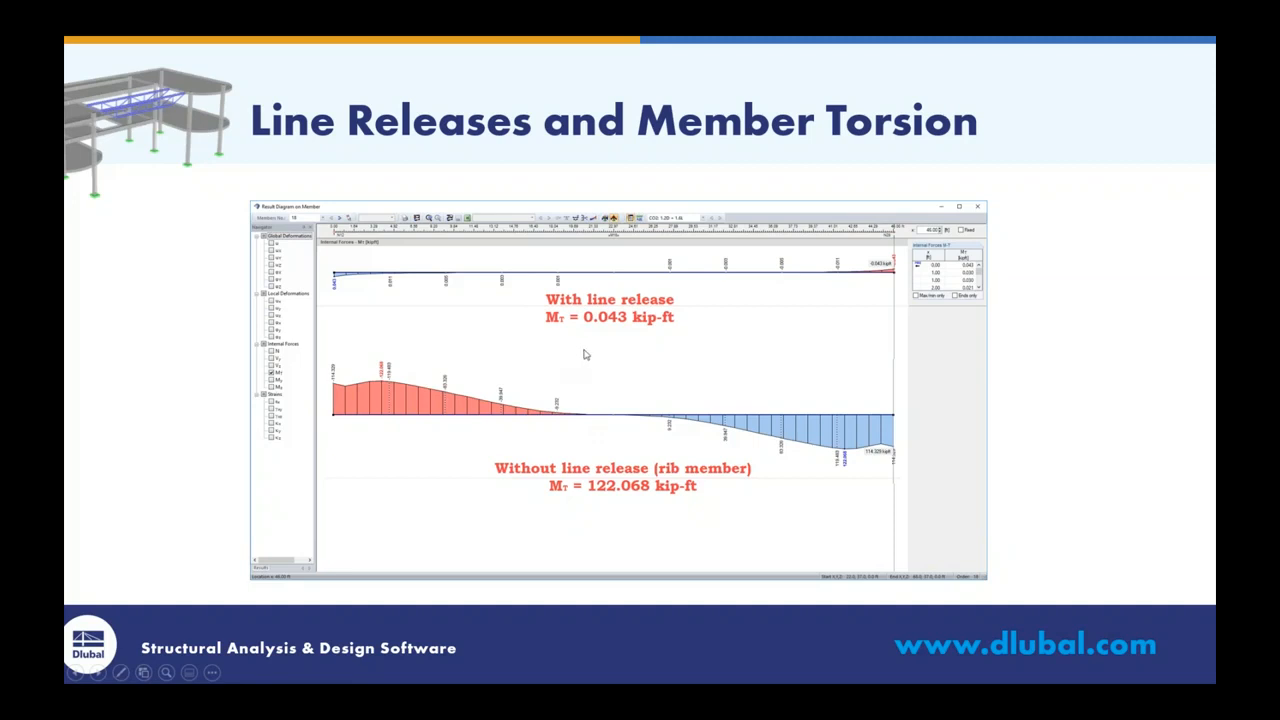
key(super+Tab)
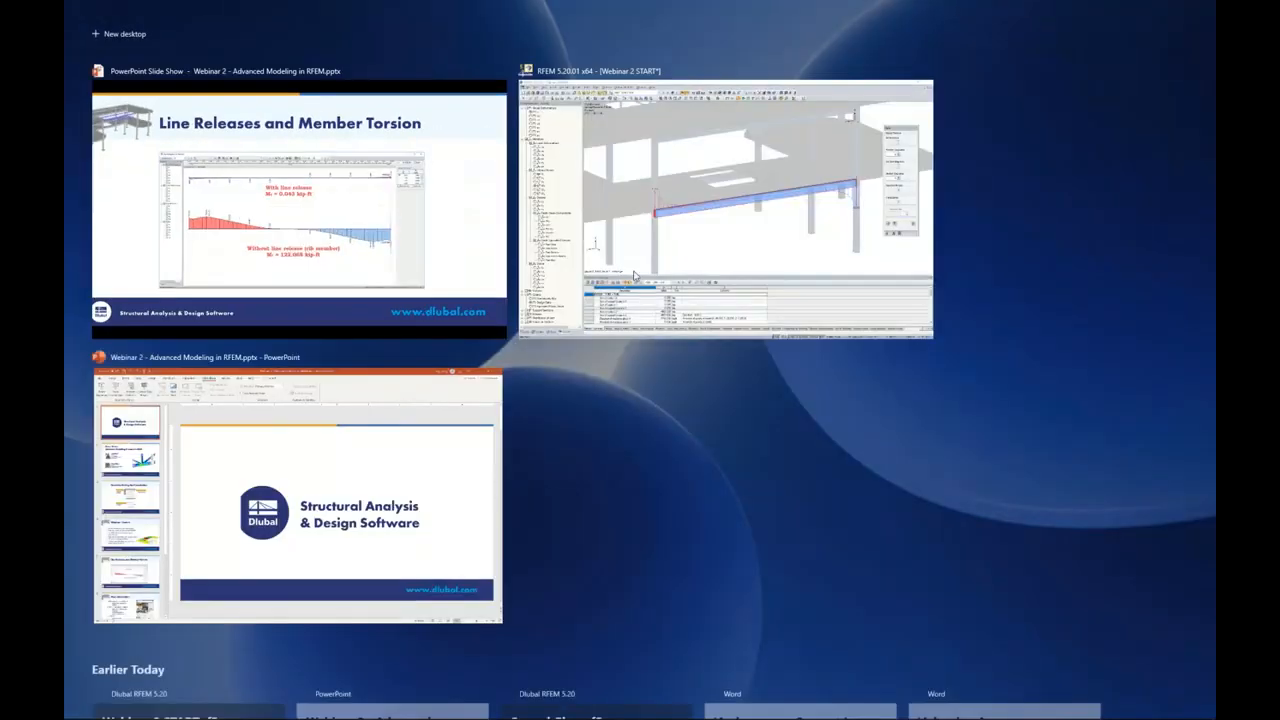
click(650, 245)
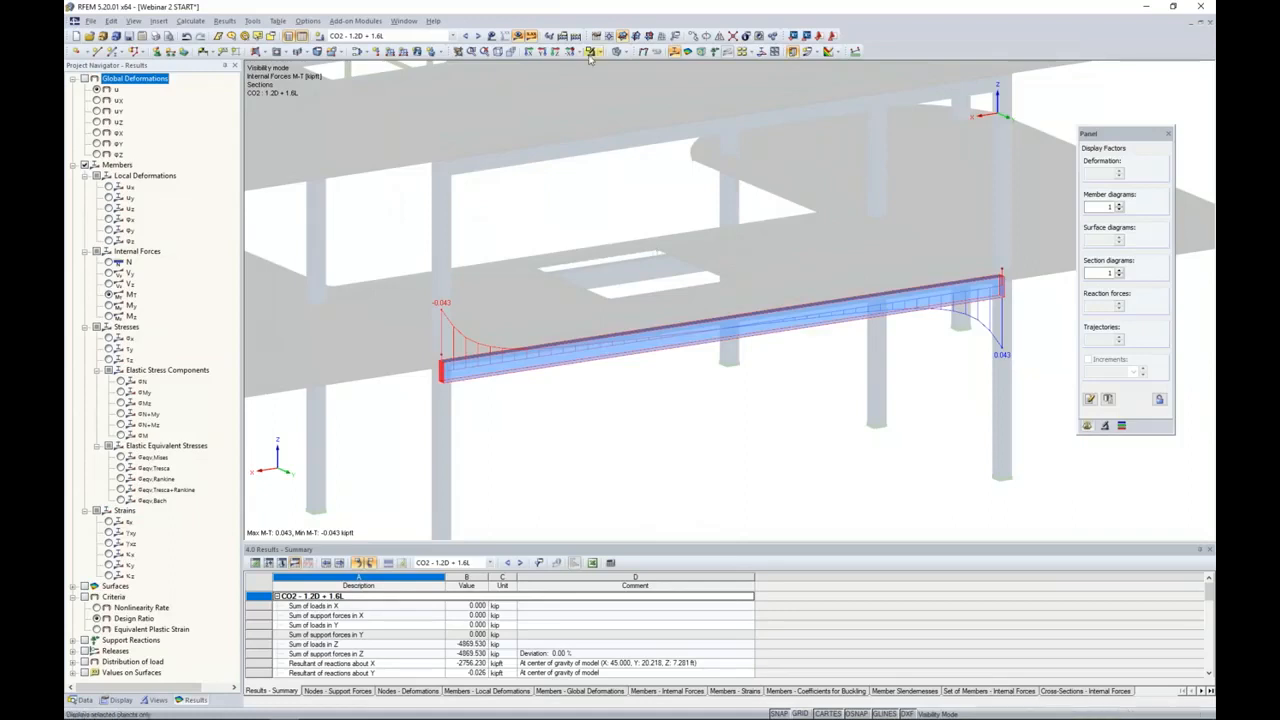
- Hide the results, cancel the visibility mode and view the entire model from the opposite side
click(518, 36)
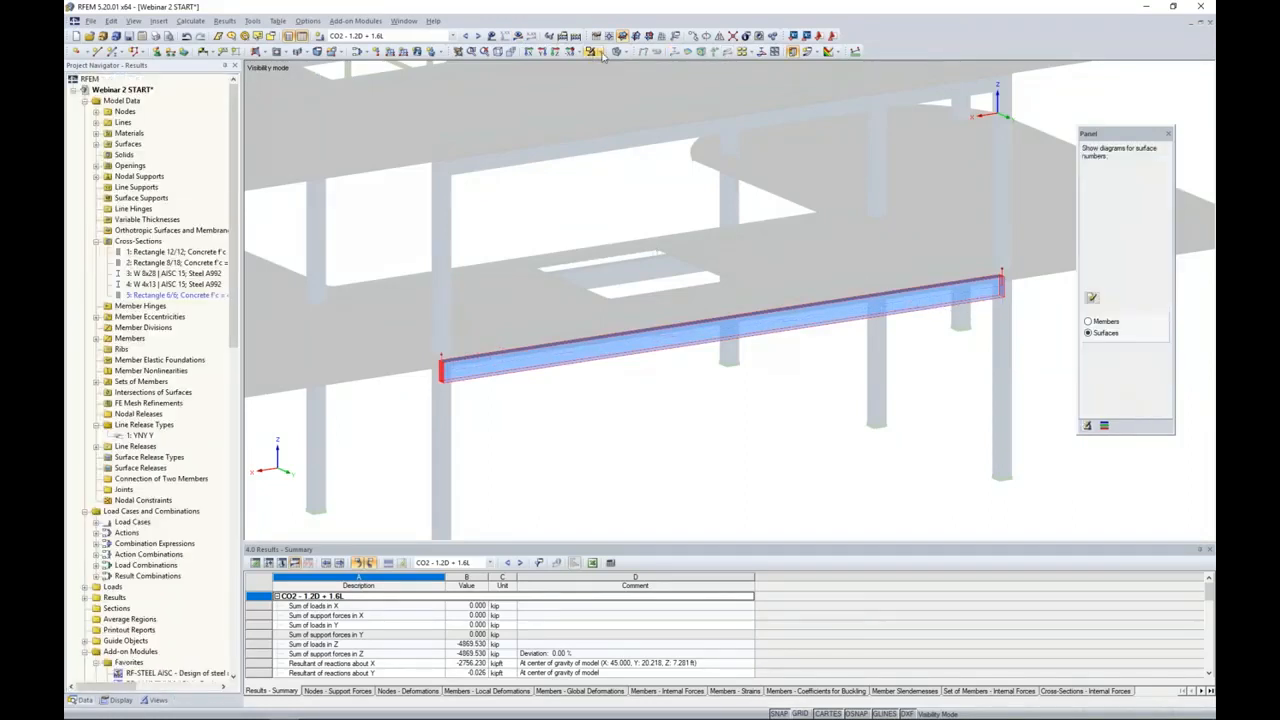
click(596, 51)
click(613, 155)
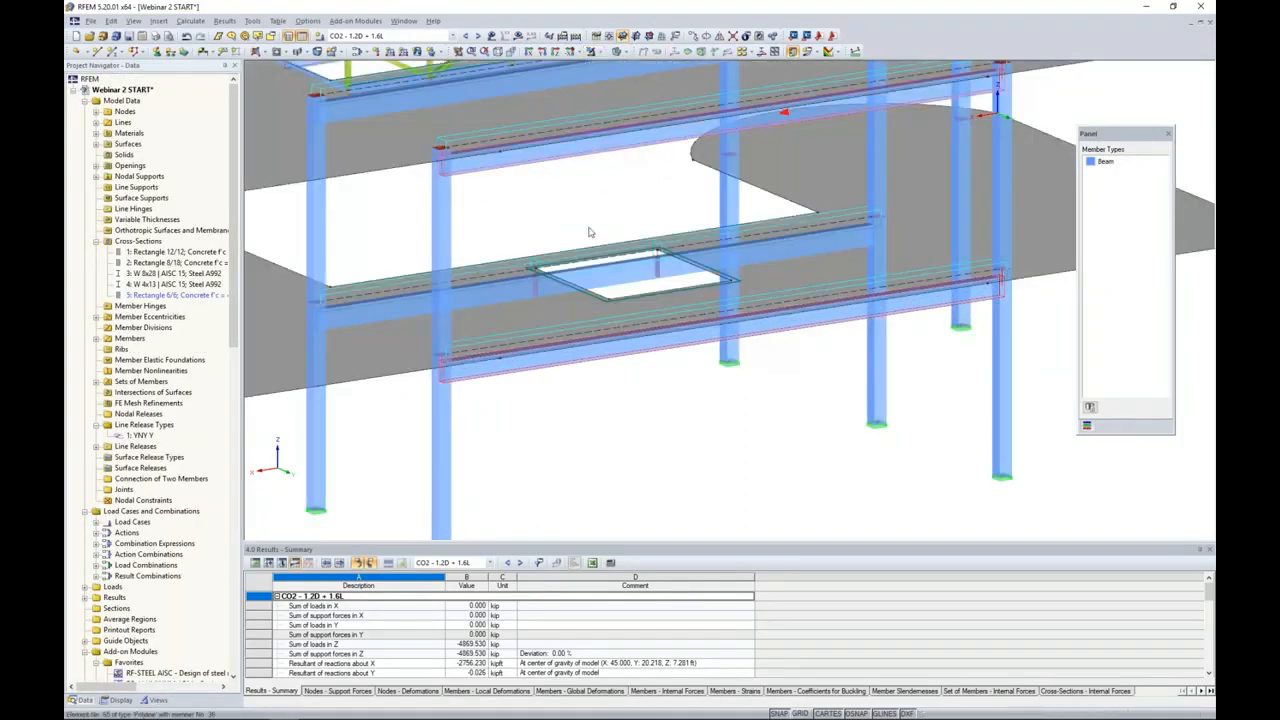
scroll(588, 240, down, 3)
ctrl+middle_drag(660, 270, 885, 310)
ctrl+middle_drag(559, 367, 665, 377)
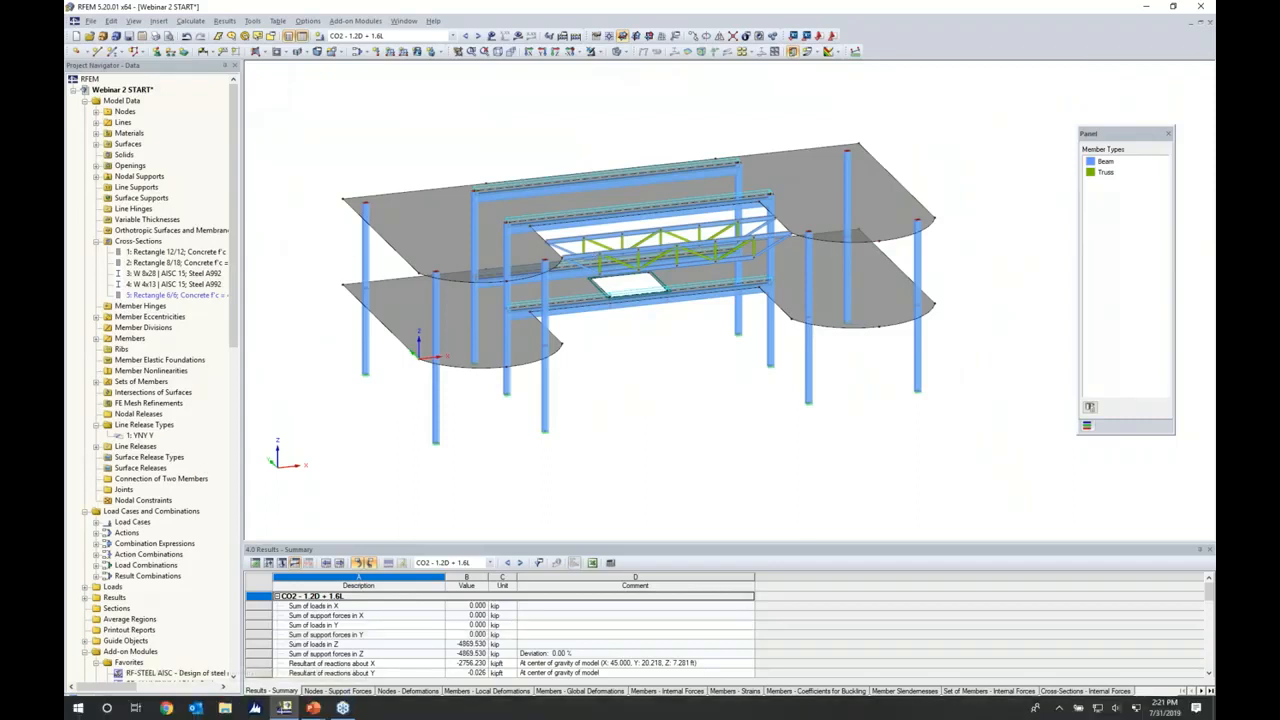
- Show the CO2 results with the member results switched off and the surfaces' basic internal forces displayed with their color scale
click(519, 36)
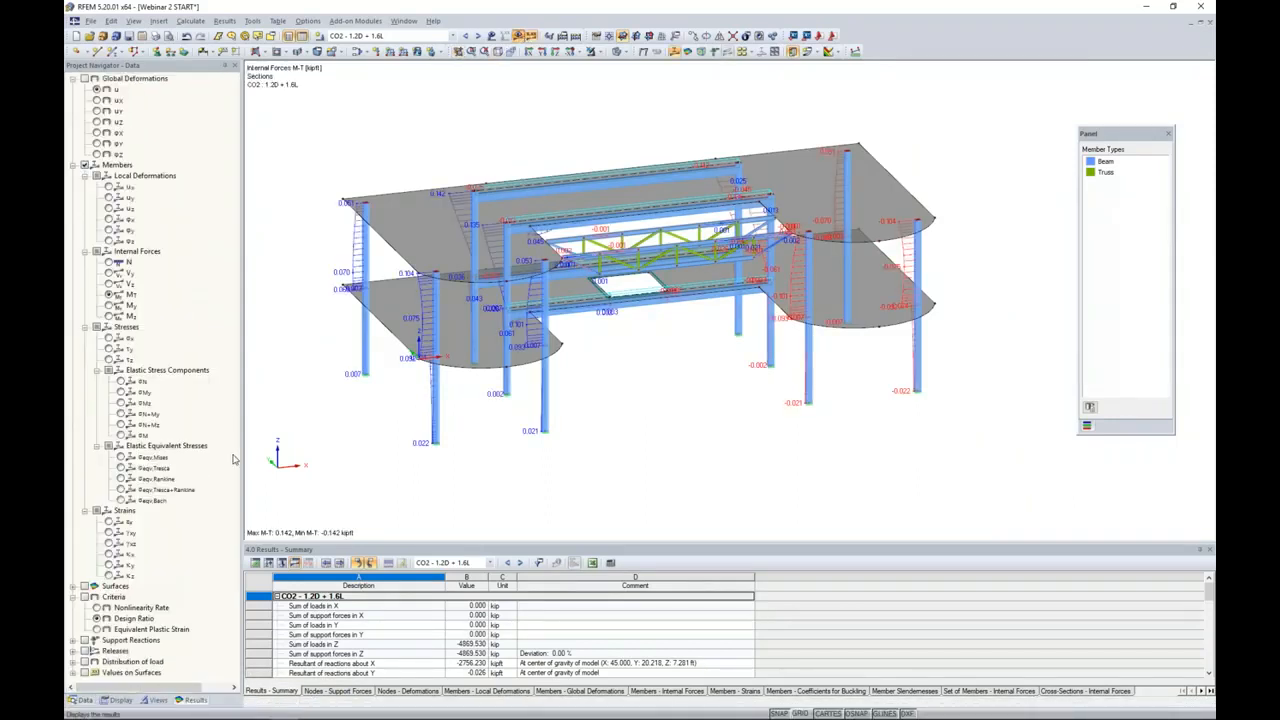
click(84, 165)
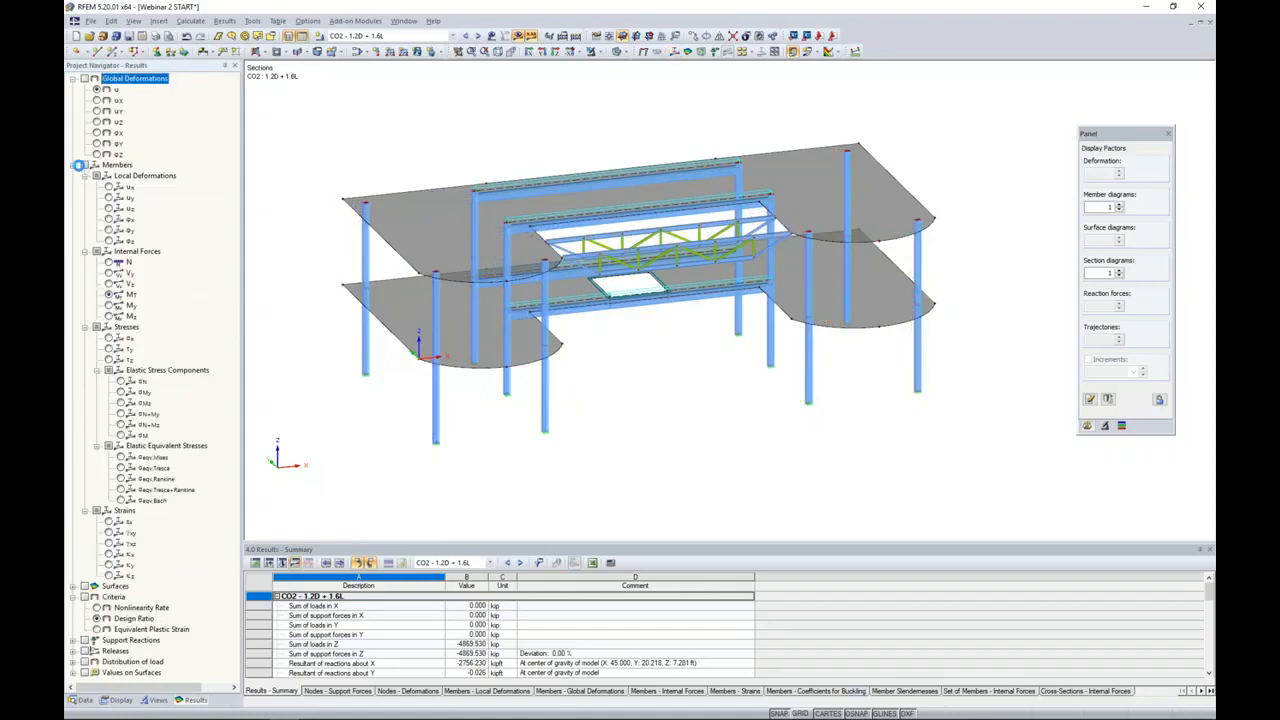
click(73, 164)
click(73, 175)
click(84, 176)
middle_drag(406, 151, 428, 155)
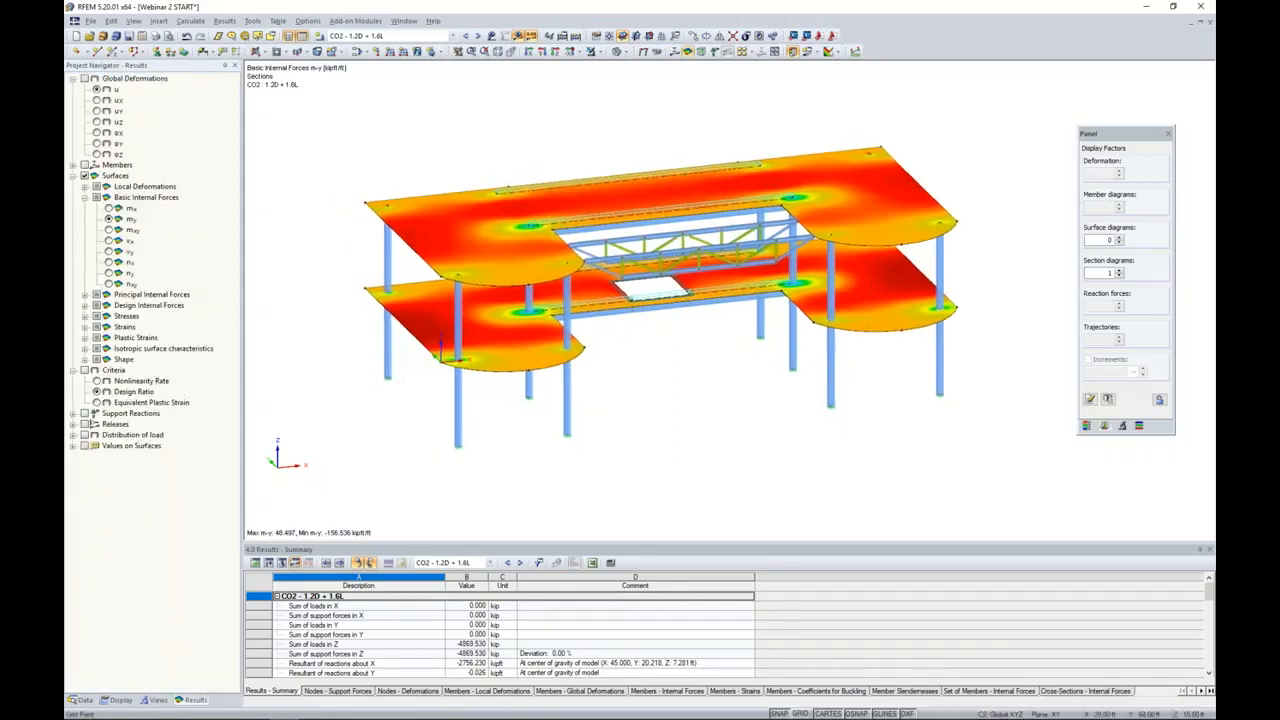
scroll(447, 161, up, 3)
scroll(503, 178, up, 1)
middle_drag(503, 176, 461, 129)
click(1087, 425)
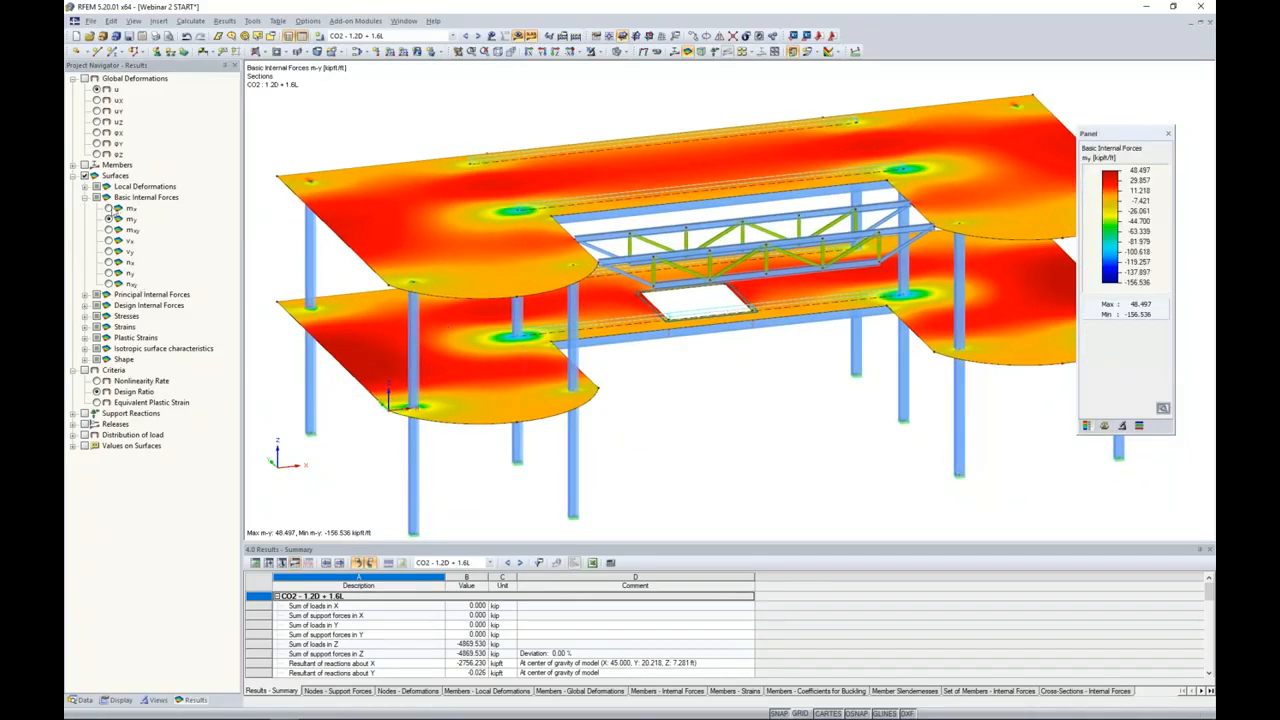
- Examine the slabs' mx, my and shear force vx and vy contours, finishing on mx with the whole model in view
click(109, 208)
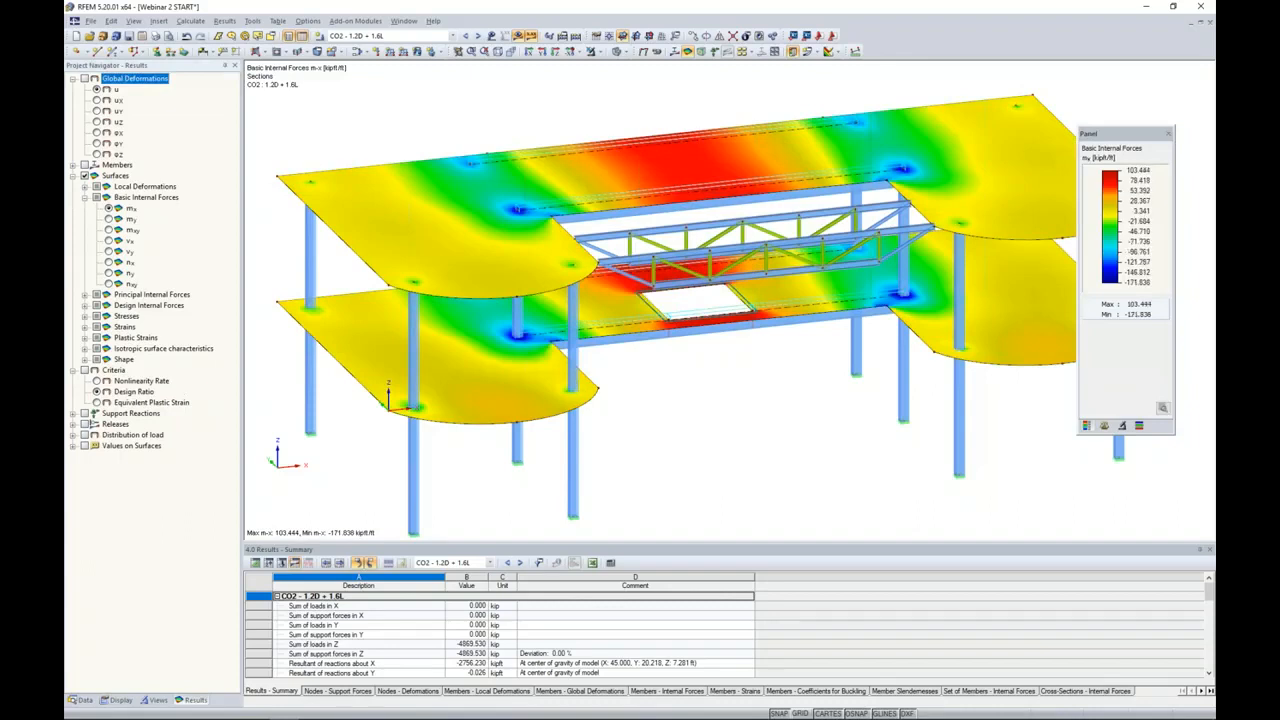
click(109, 218)
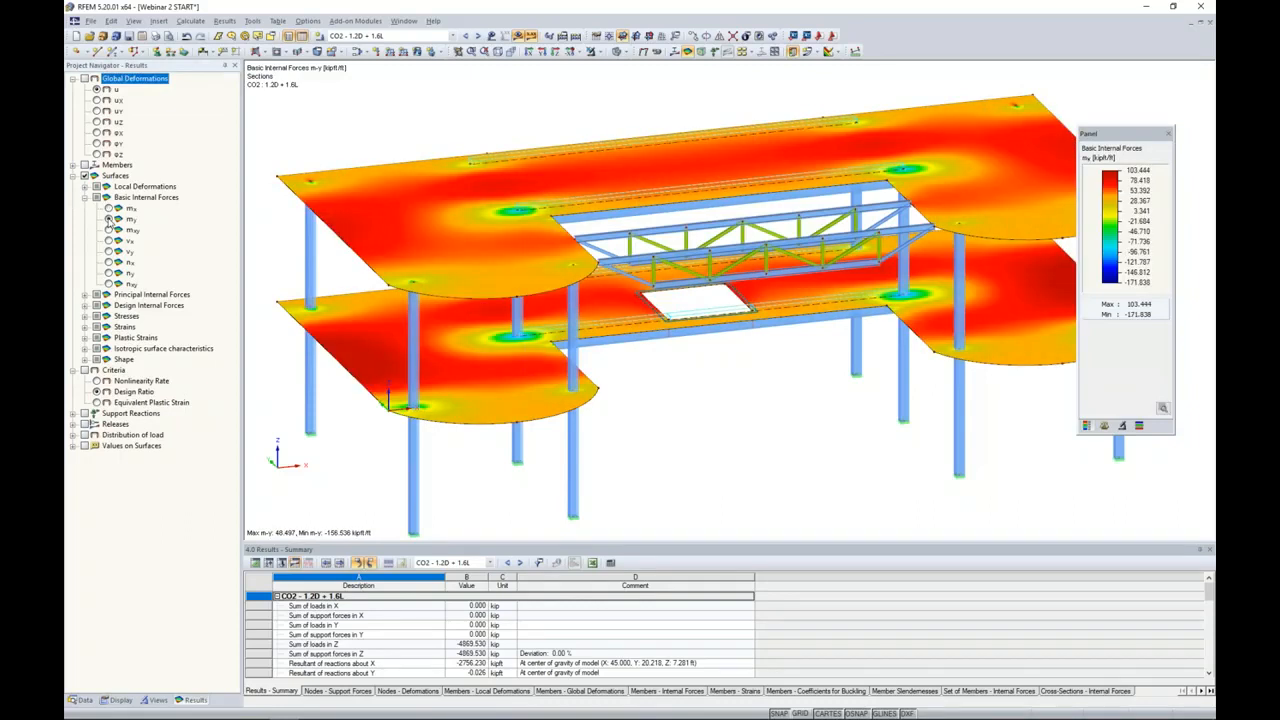
click(109, 241)
click(109, 251)
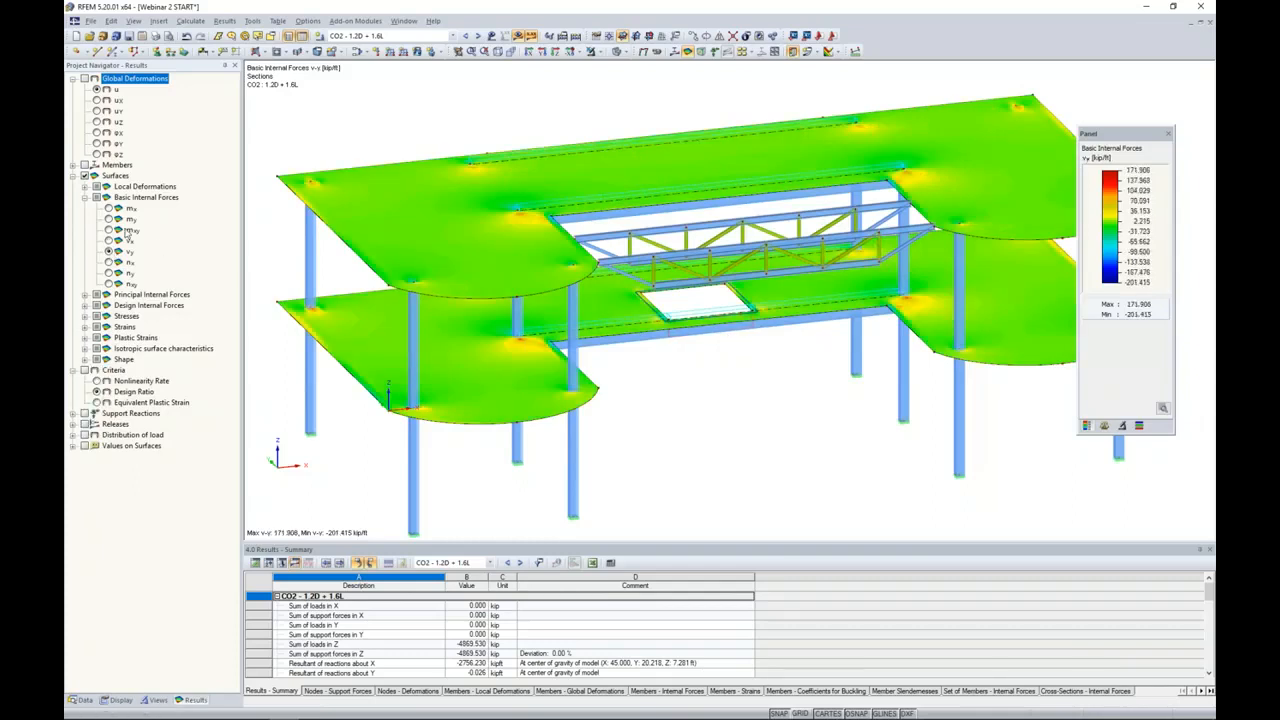
click(109, 208)
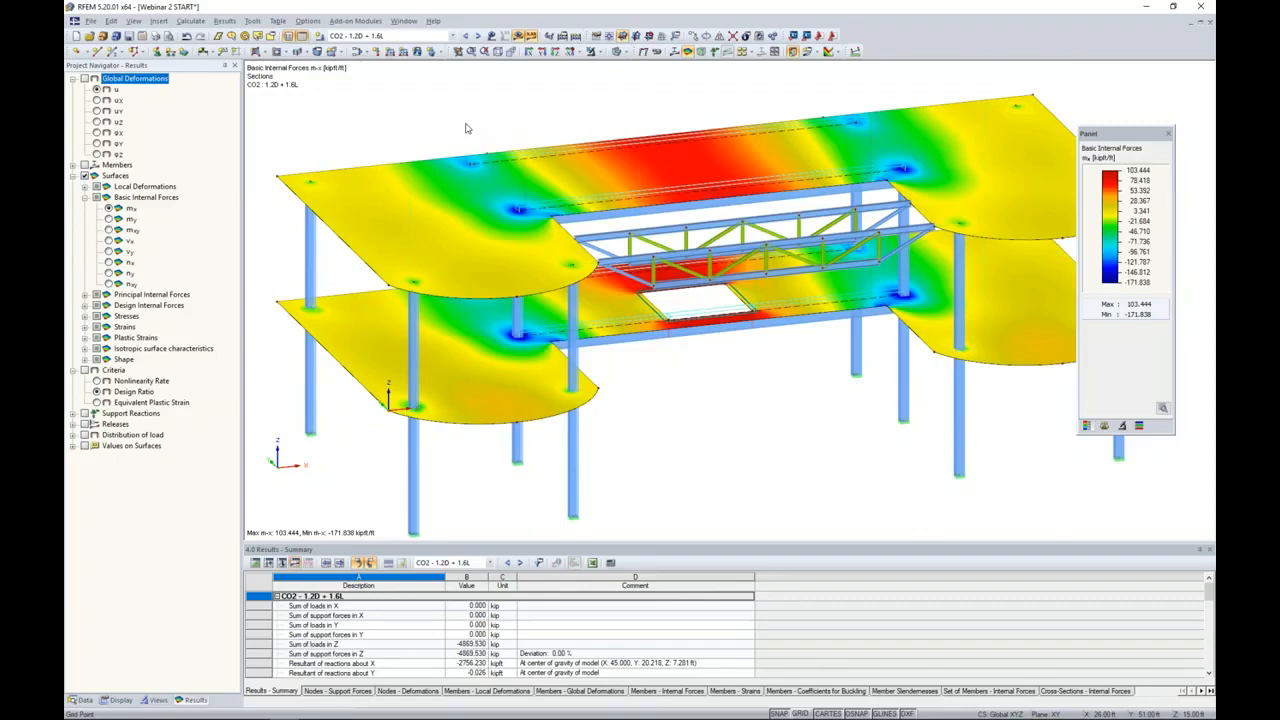
scroll(467, 128, down, 2)
middle_drag(466, 128, 431, 142)
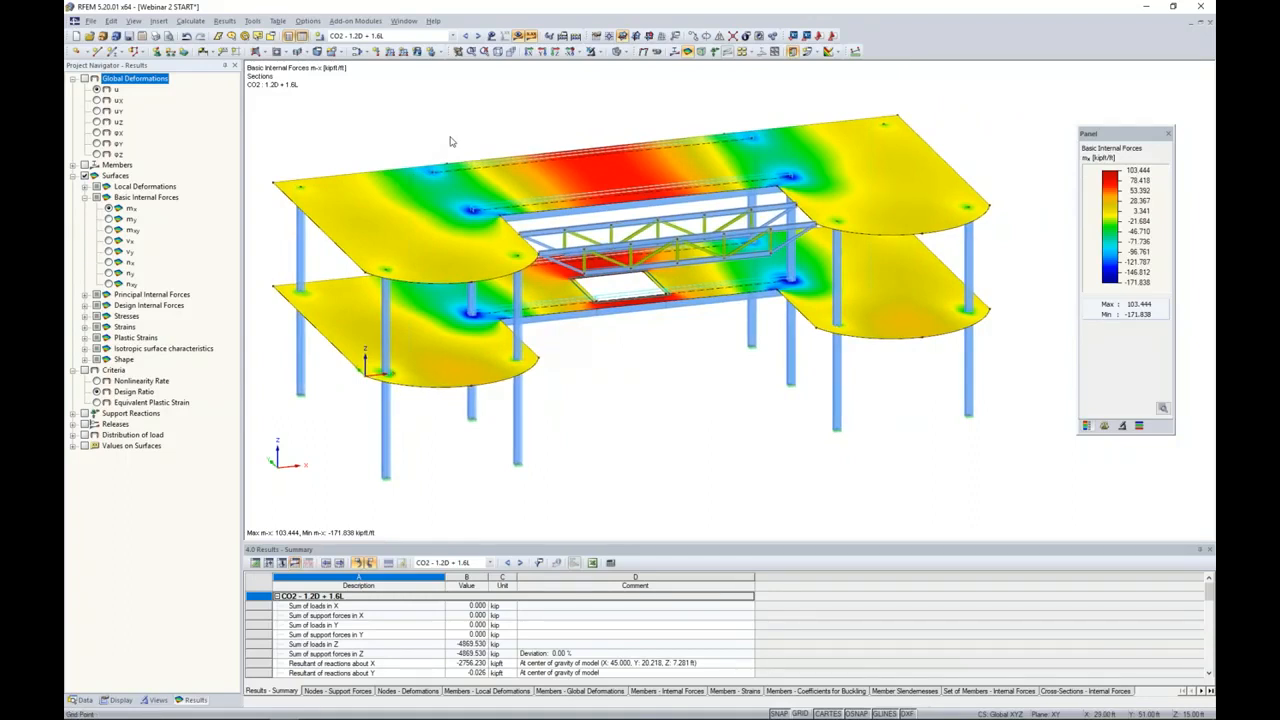
- Hide the results and show the work plane grid, with both slabs in view
click(519, 37)
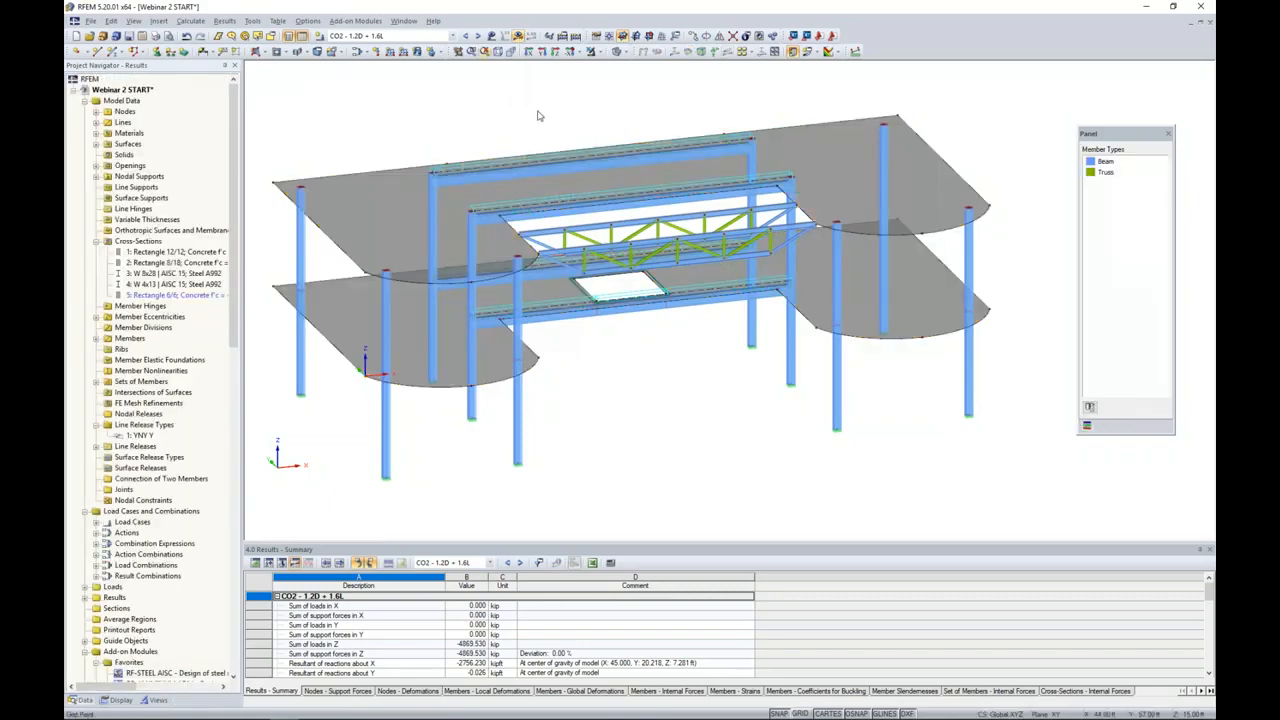
click(800, 713)
middle_drag(695, 455, 721, 474)
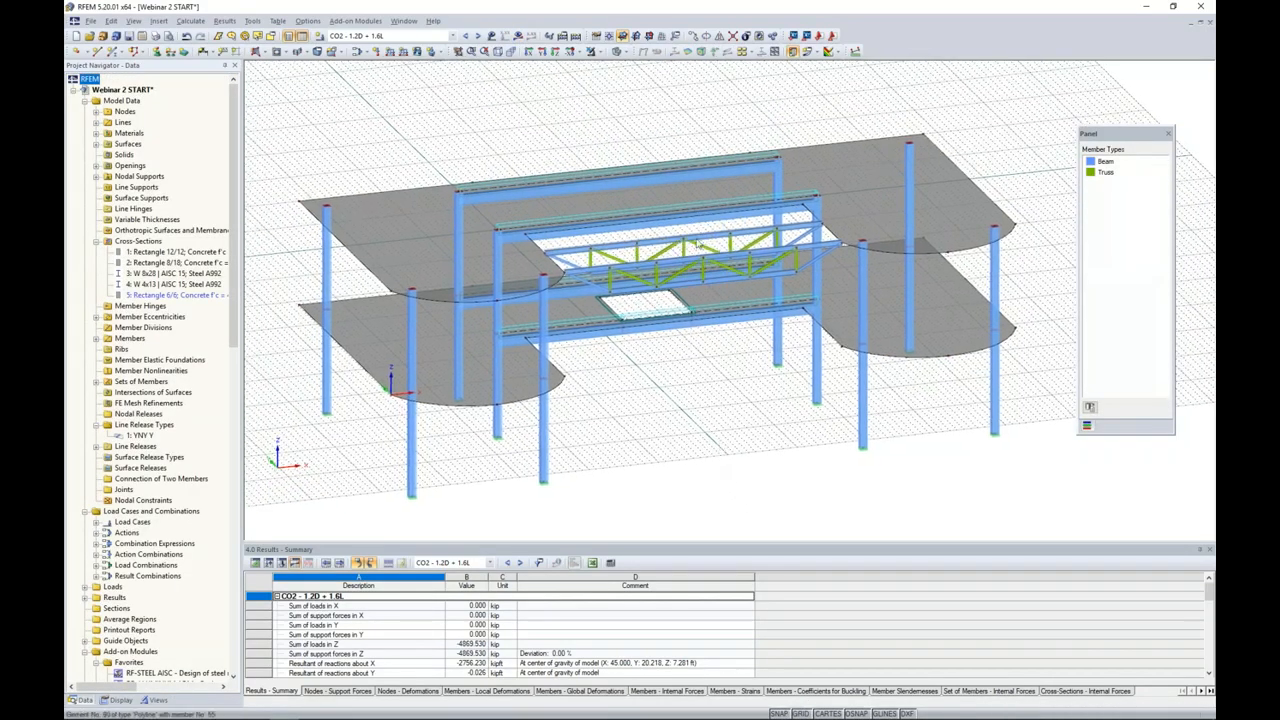
click(609, 36)
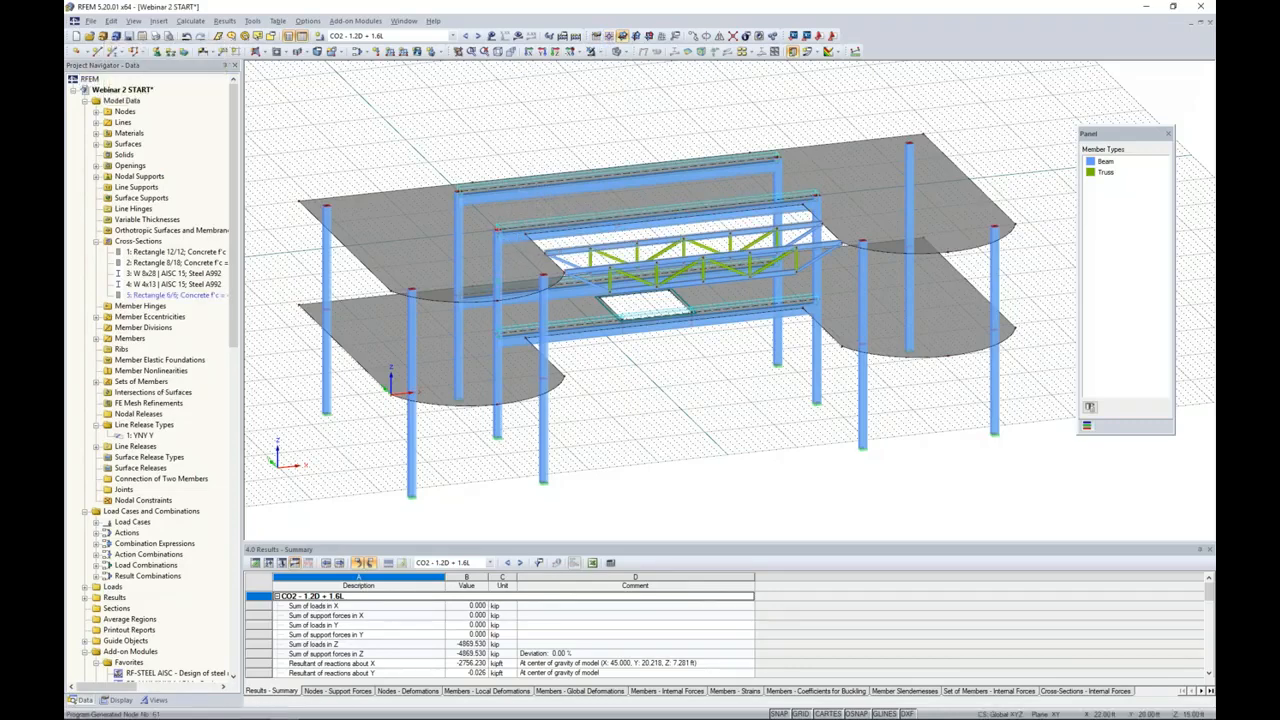
ctrl+middle_drag(643, 402, 691, 397)
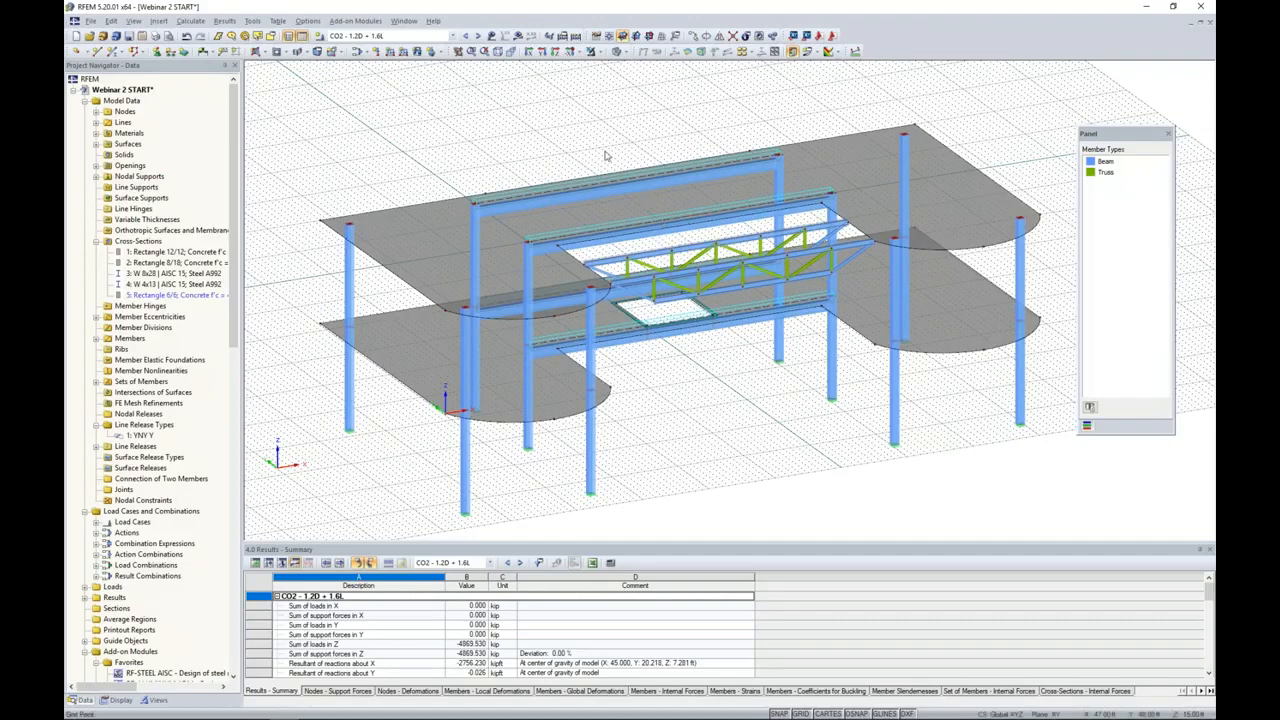
- Start a numerically defined surface section and pick its edge points at (0, 20, 15) ft and (90, 20, 15) ft
click(818, 53)
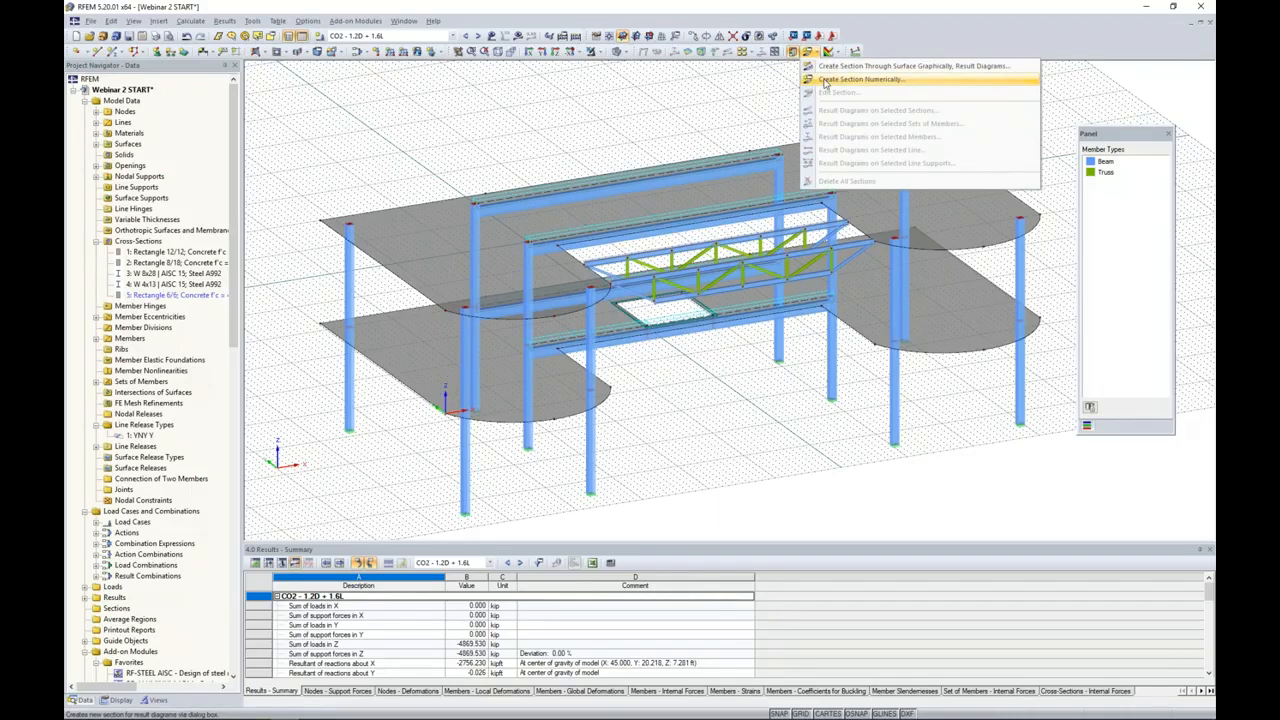
click(825, 80)
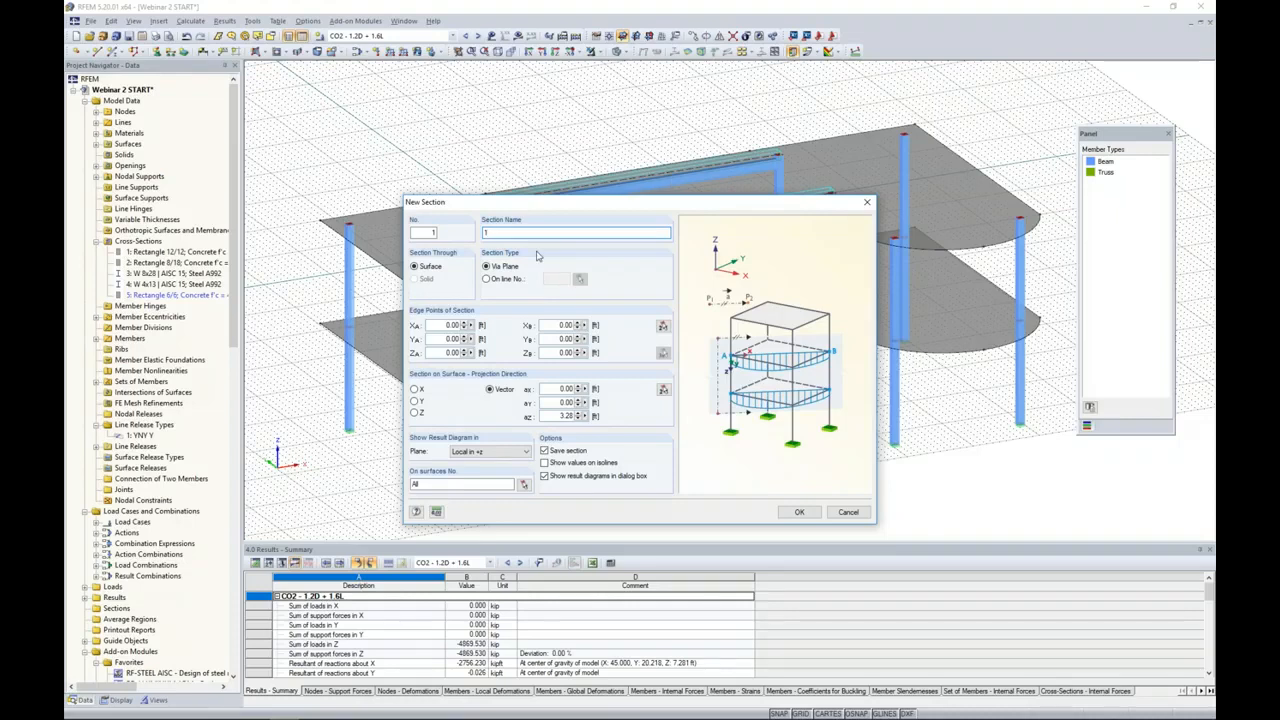
click(663, 328)
click(381, 265)
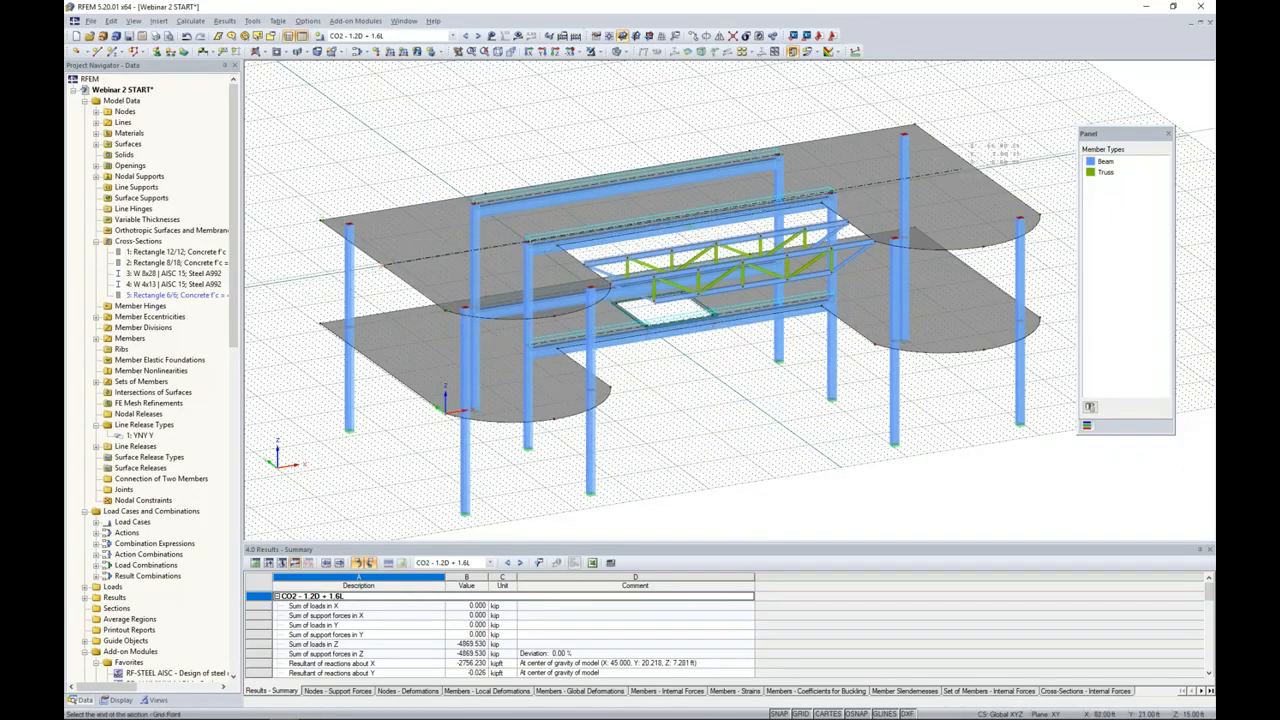
click(978, 170)
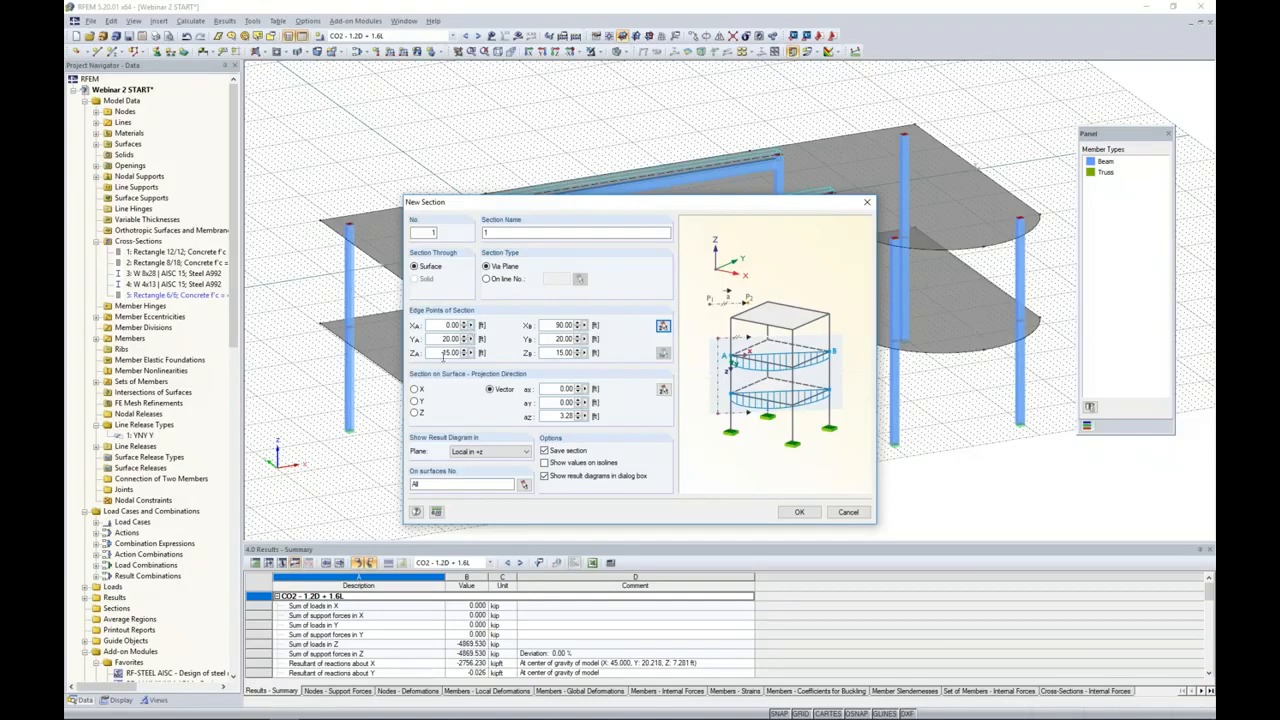
- Create the section with projection direction Z, result diagram plane Global in +Z, limited to upper slab surface No. 5
click(415, 413)
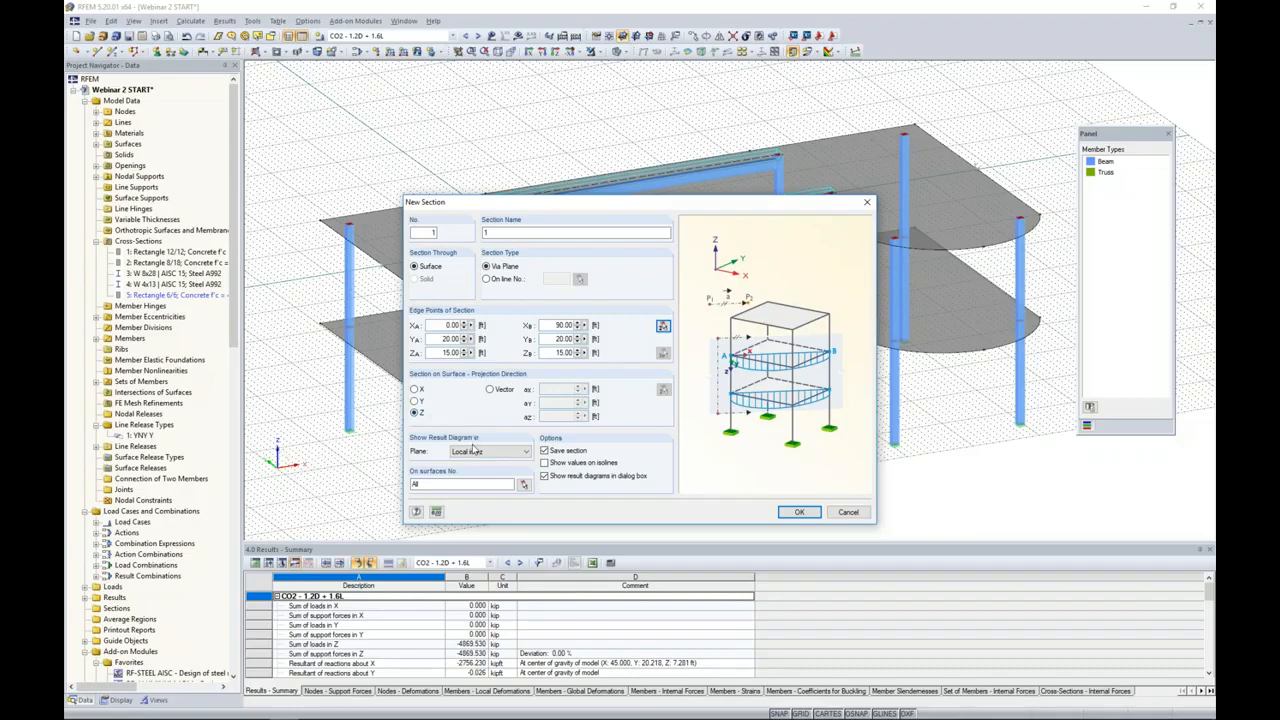
click(476, 451)
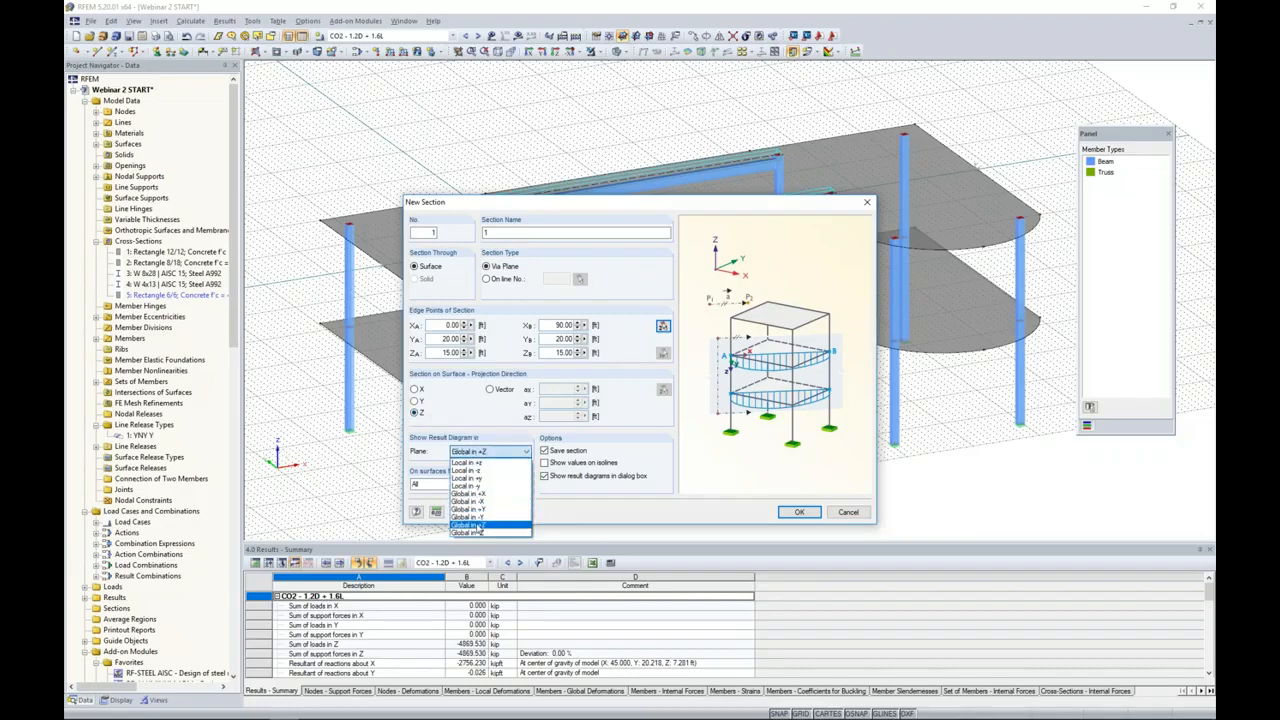
click(481, 525)
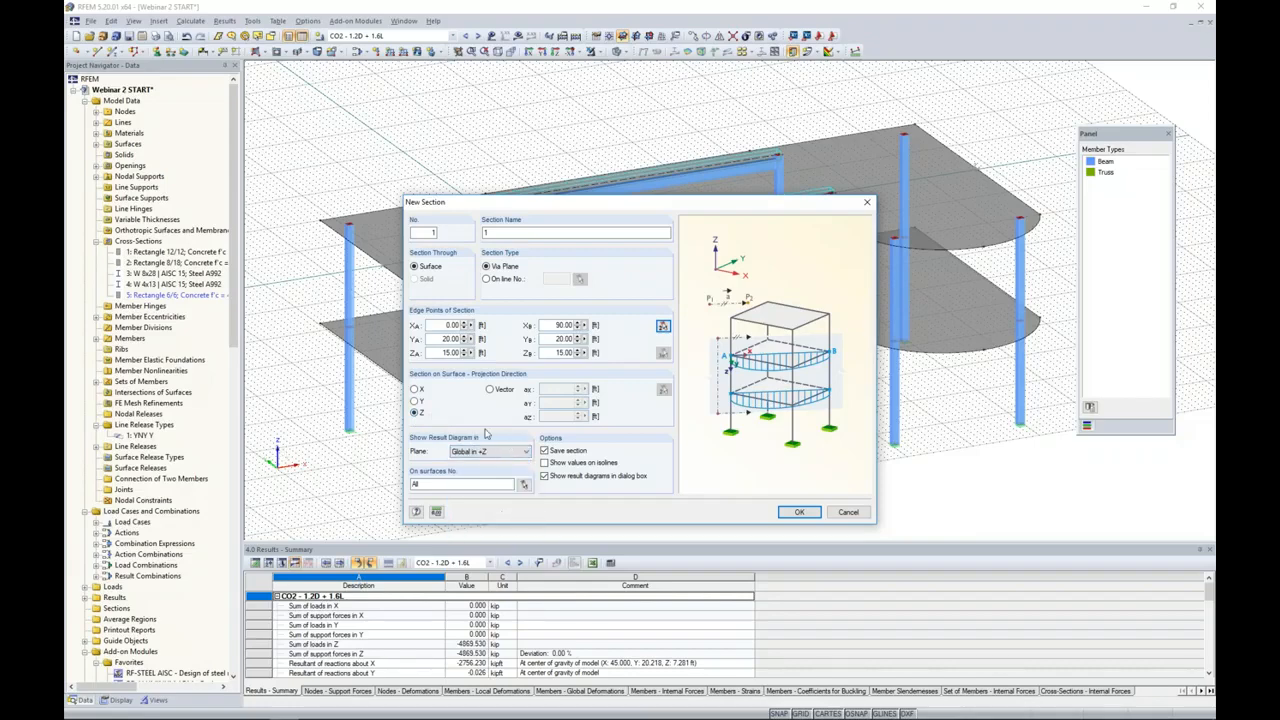
click(522, 484)
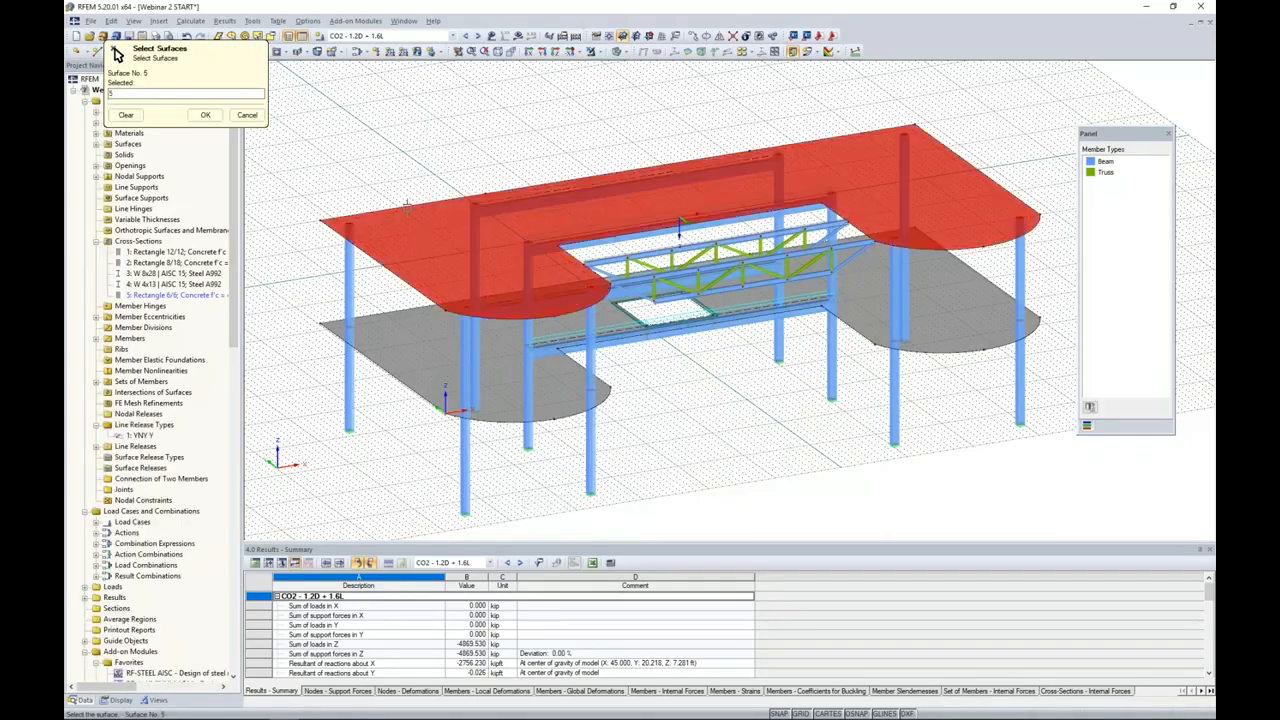
click(205, 115)
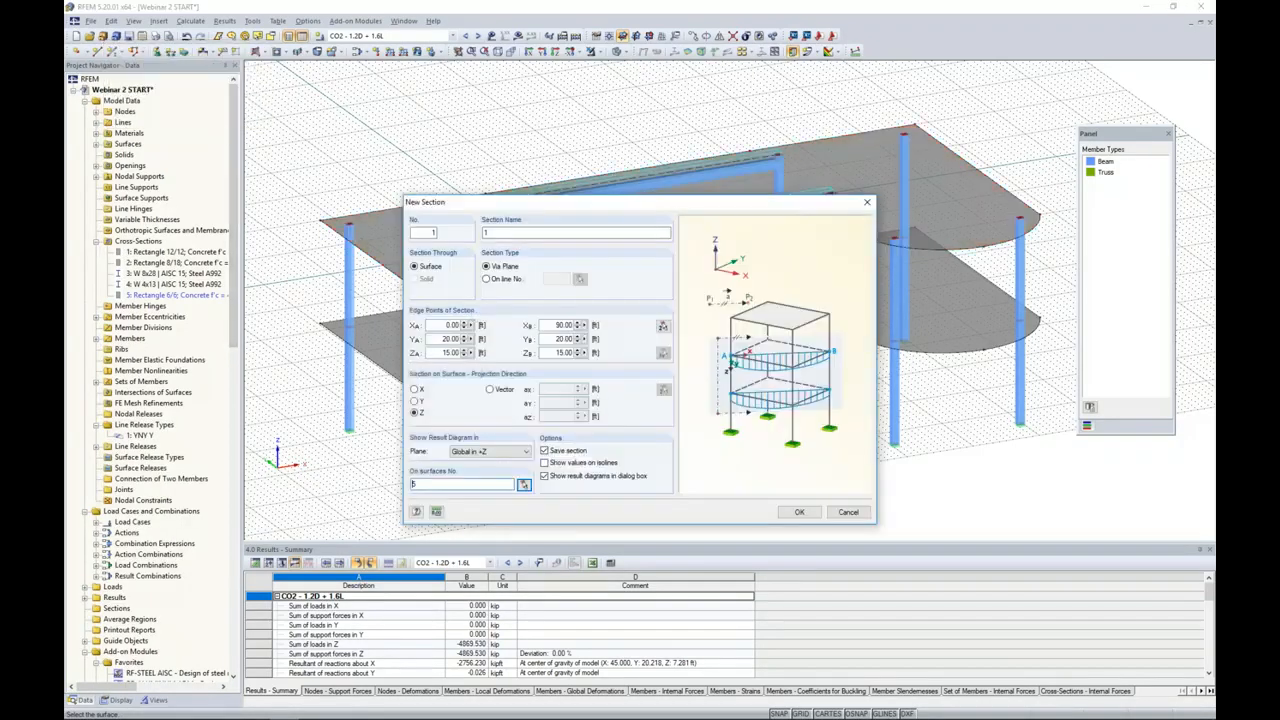
click(798, 513)
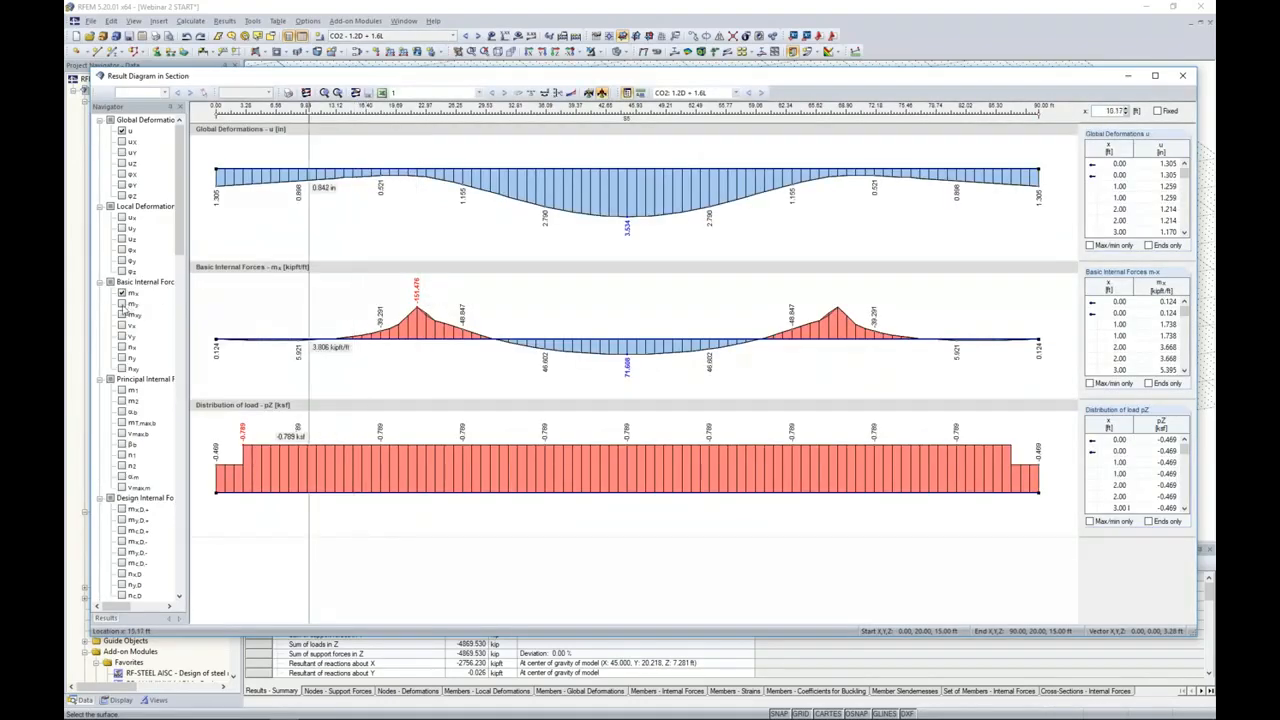
- Examine only the mx and my basic internal force diagrams along the section, and close the result diagrams
click(306, 93)
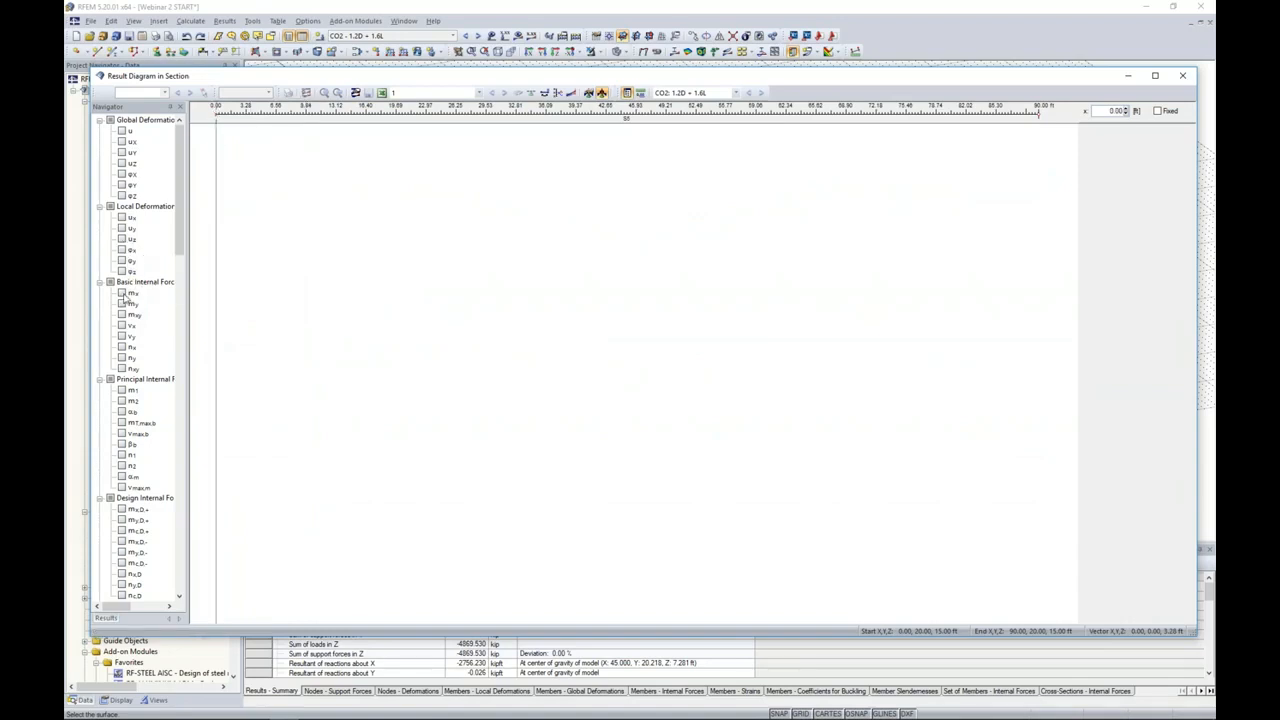
click(122, 293)
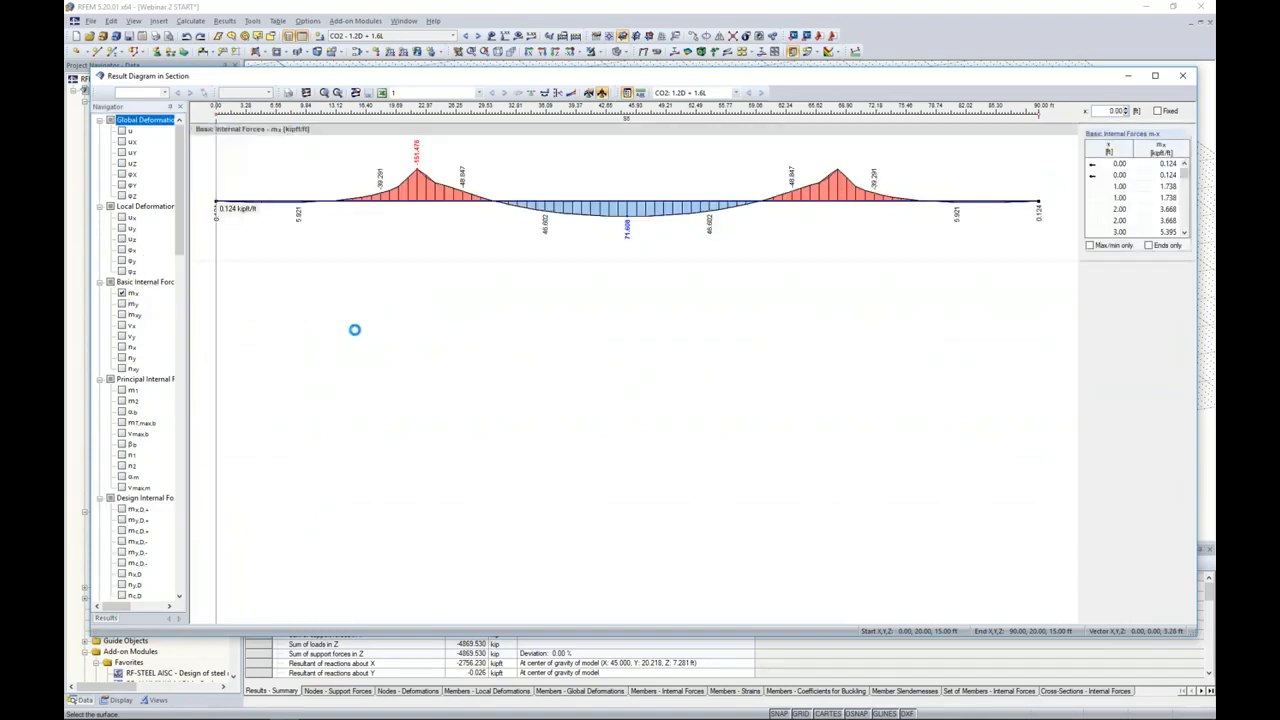
click(122, 304)
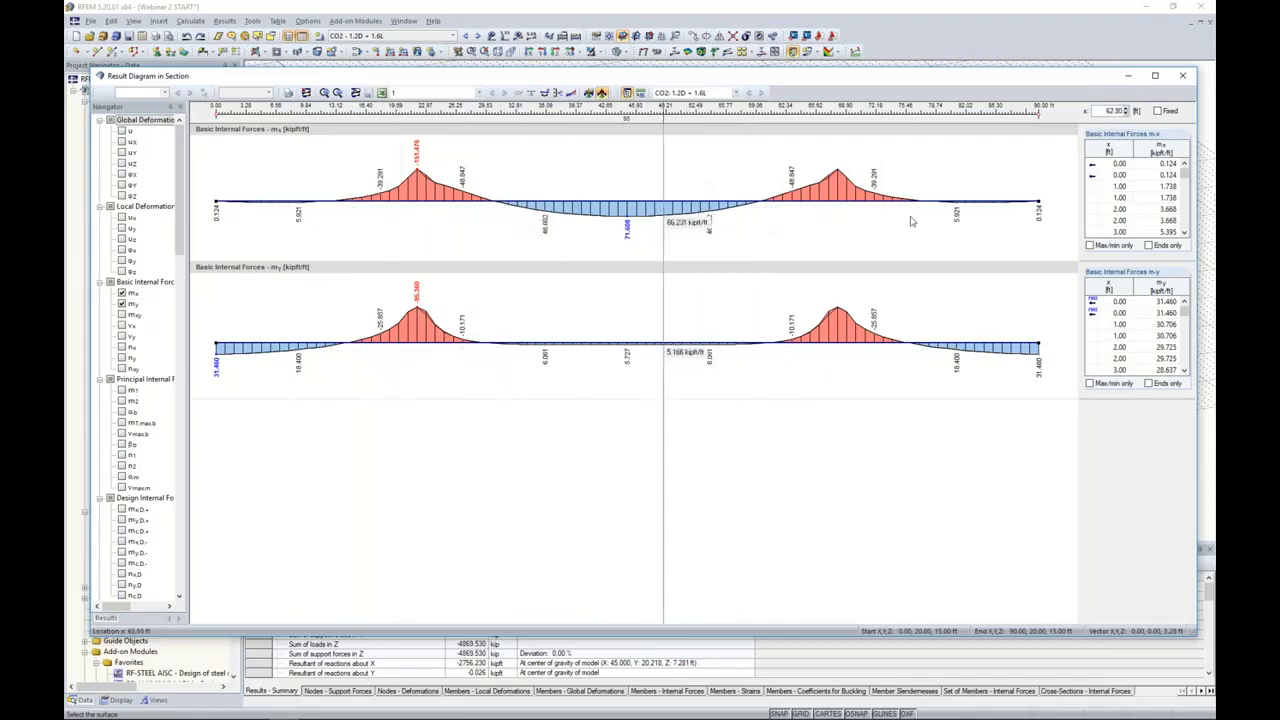
click(1185, 78)
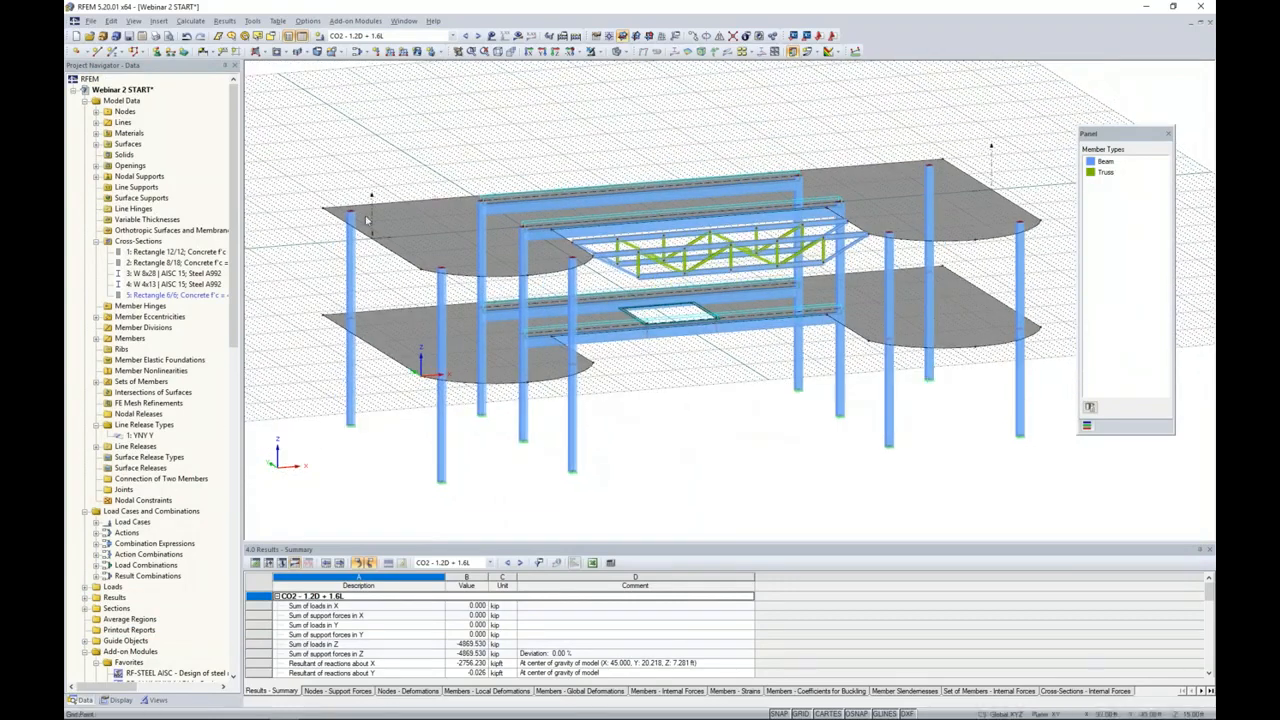
- Show the mx results with the section diagram on the upper slab and hide the grid
click(517, 36)
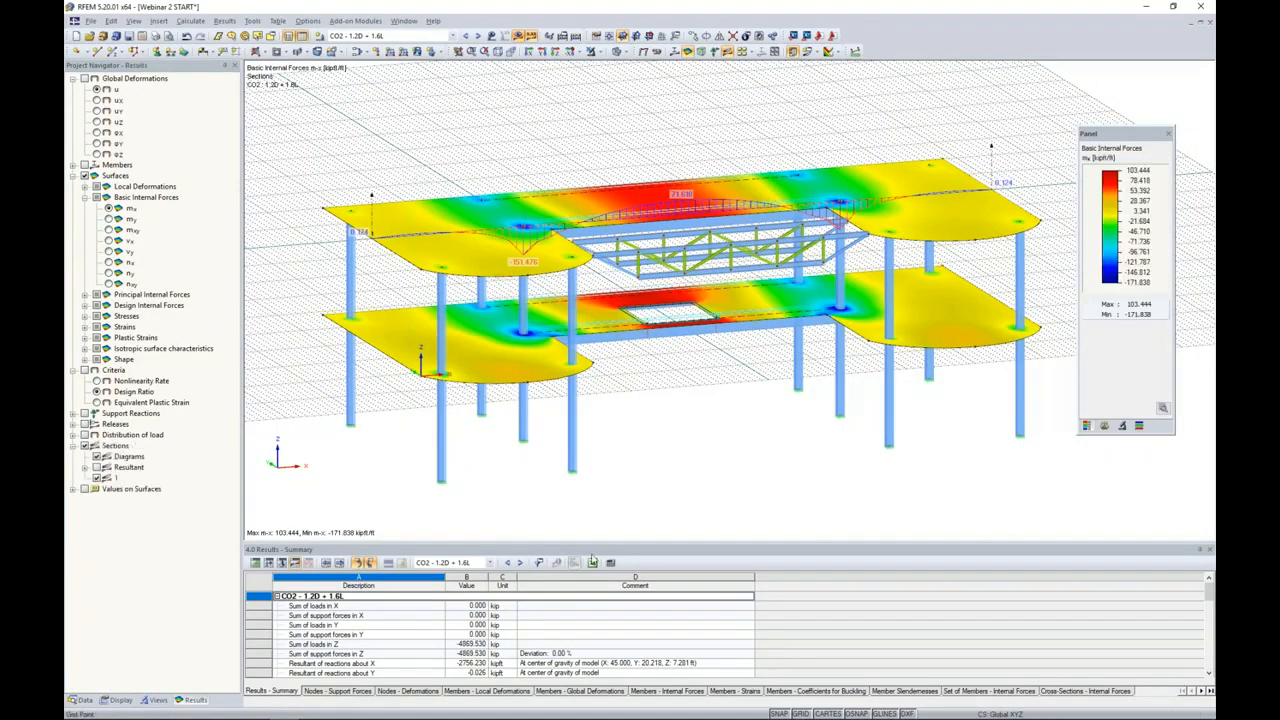
click(800, 713)
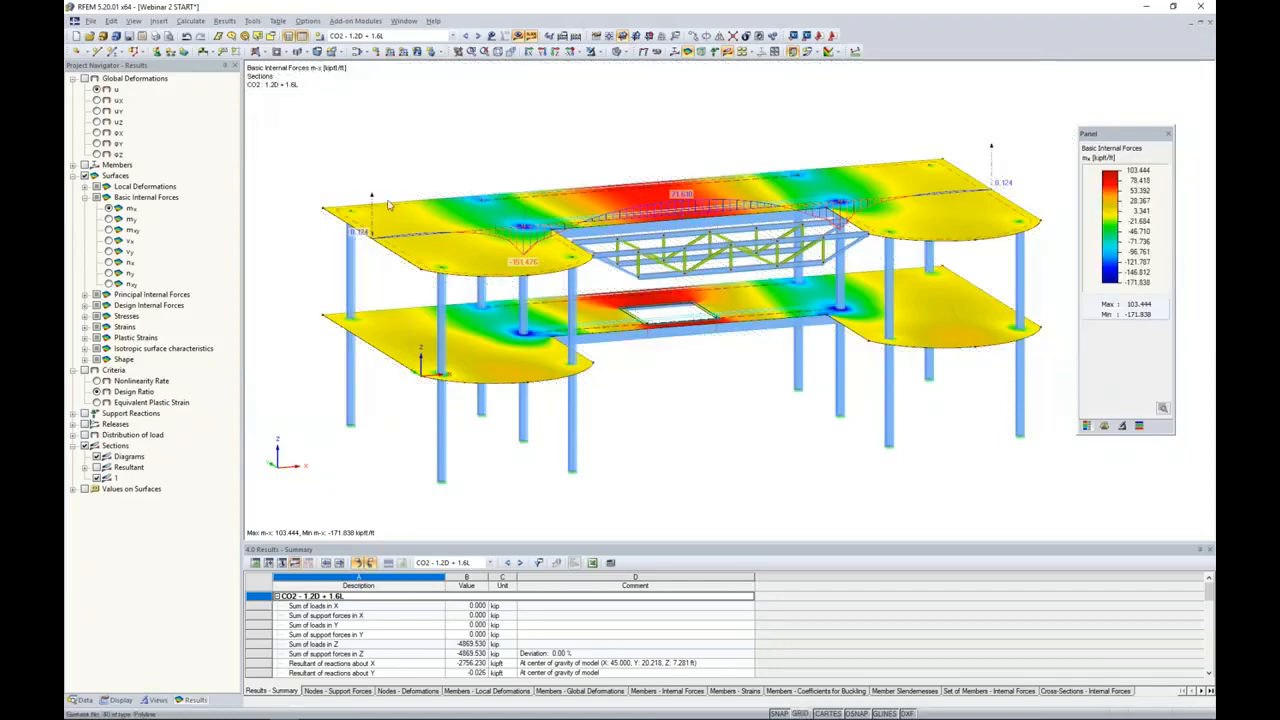
middle_drag(563, 141, 565, 154)
scroll(565, 154, up, 3)
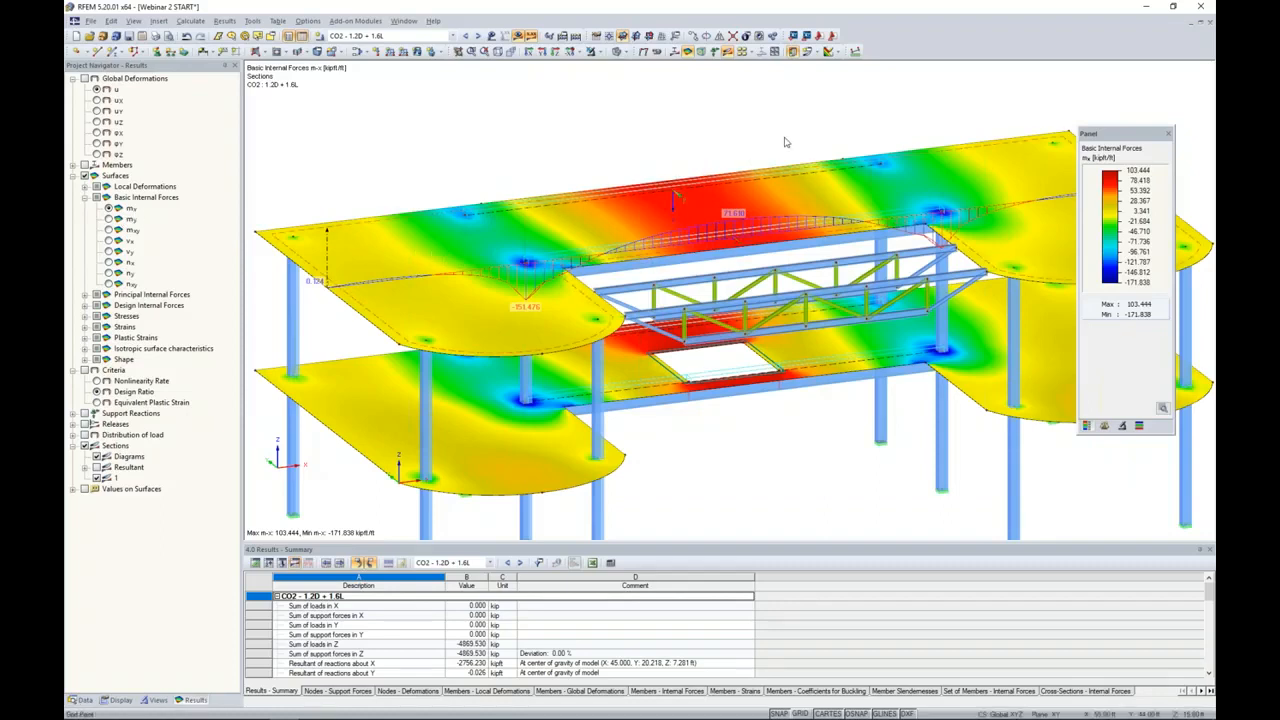
- Switch off the surface isobands so only the section's mx diagram is shown, and view it from several angles
click(838, 54)
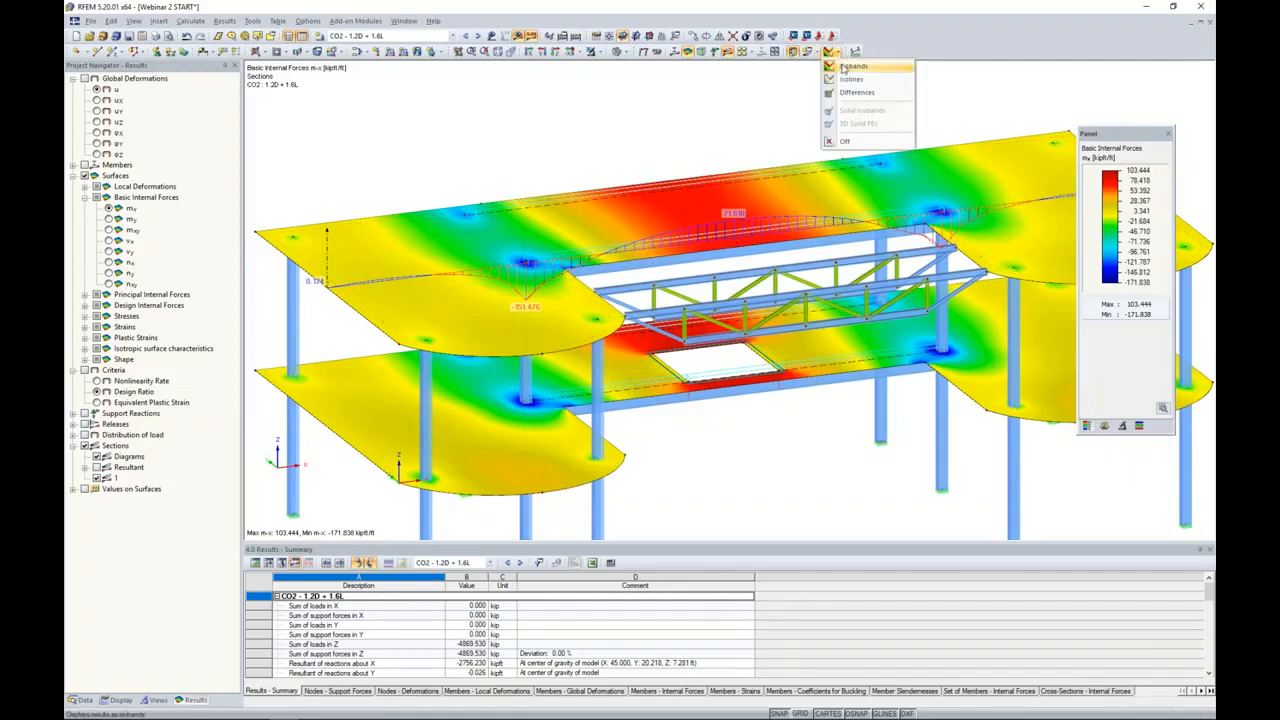
click(853, 143)
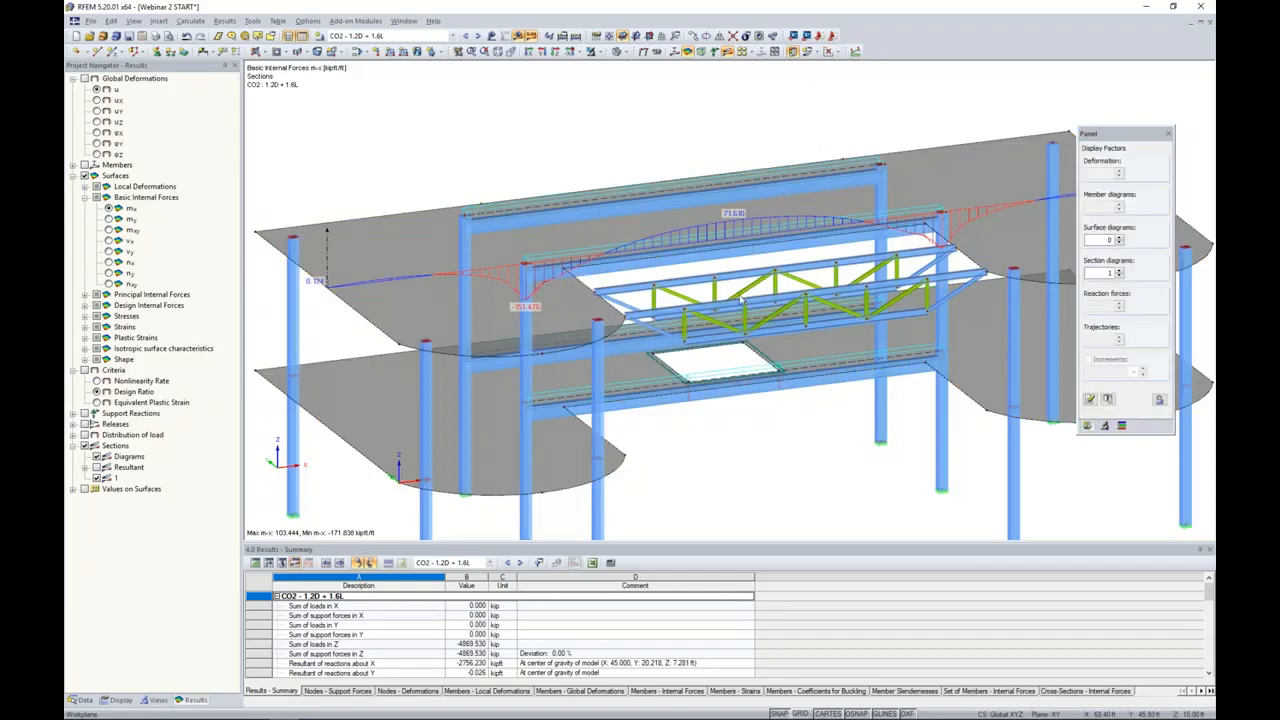
ctrl+middle_drag(760, 455, 699, 403)
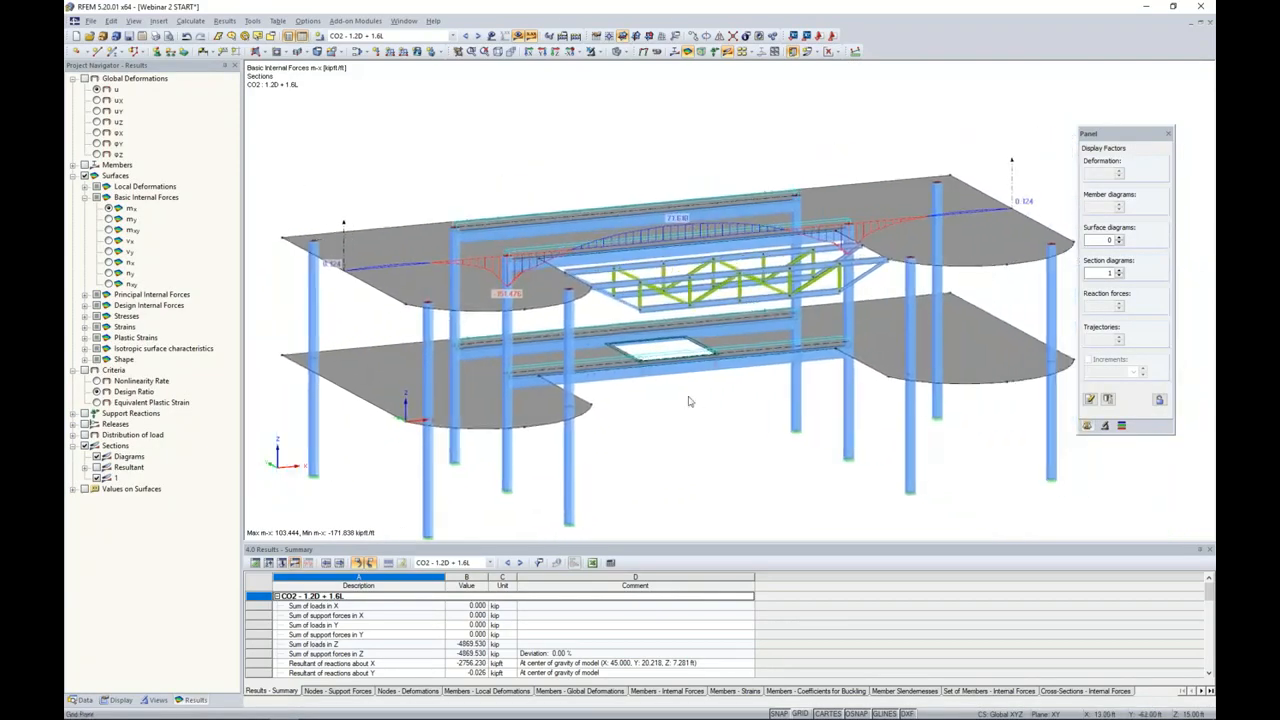
mouse_move(444, 169)
ctrl+middle_down()
mouse_move(429, 189)
mouse_move(437, 171)
ctrl+middle_up()
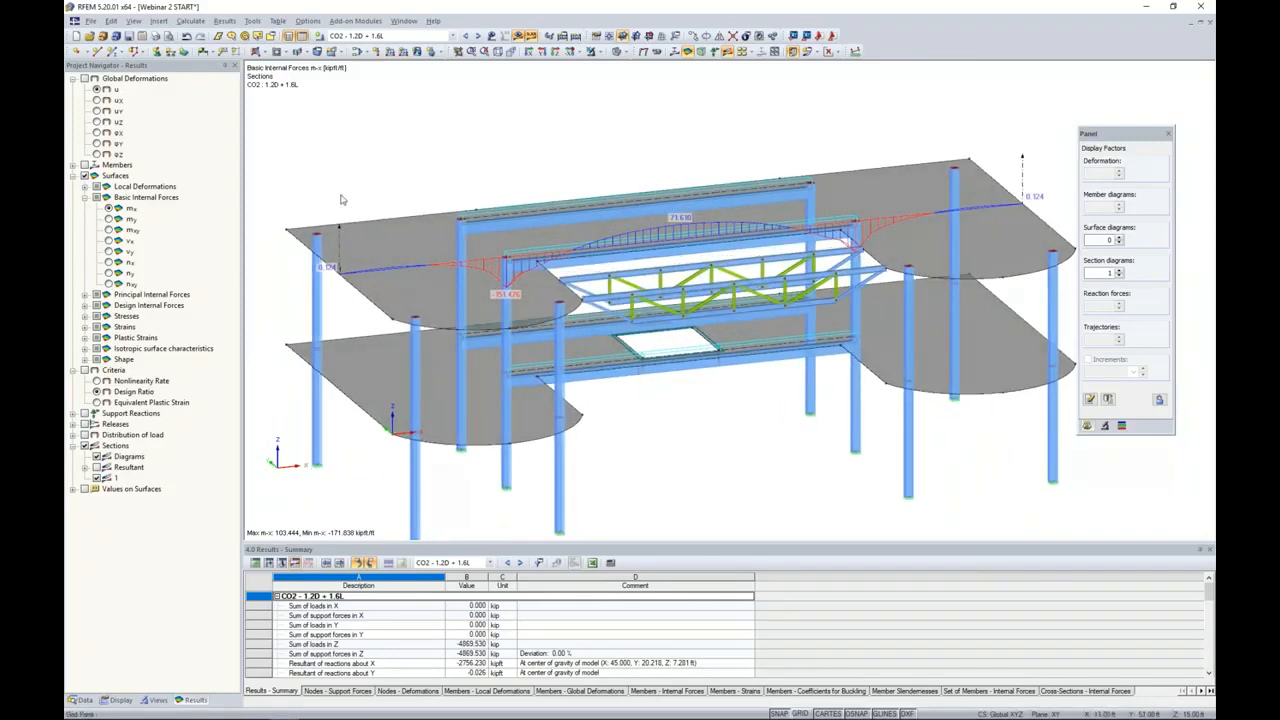
ctrl+middle_drag(341, 195, 338, 166)
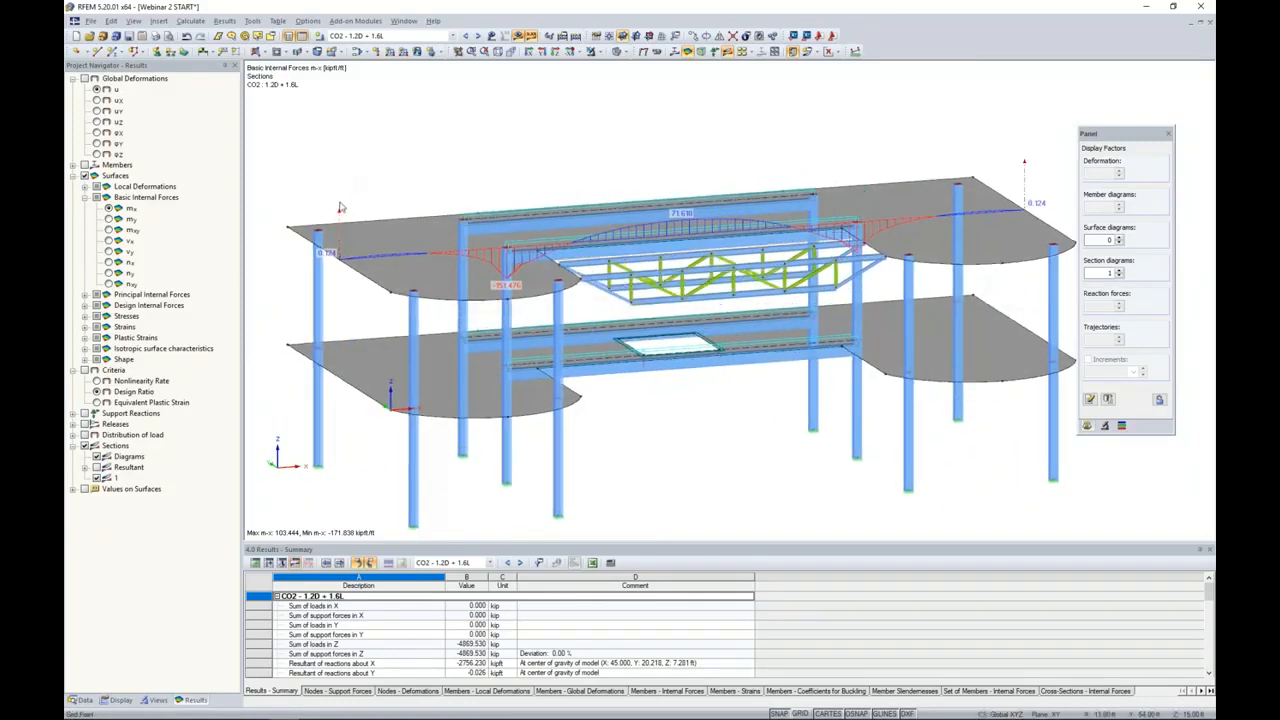
- Copy the section once by a displacement of 17 ft in Y, taking the vector between the two adjacent column-top nodes on the upper slab
click(689, 51)
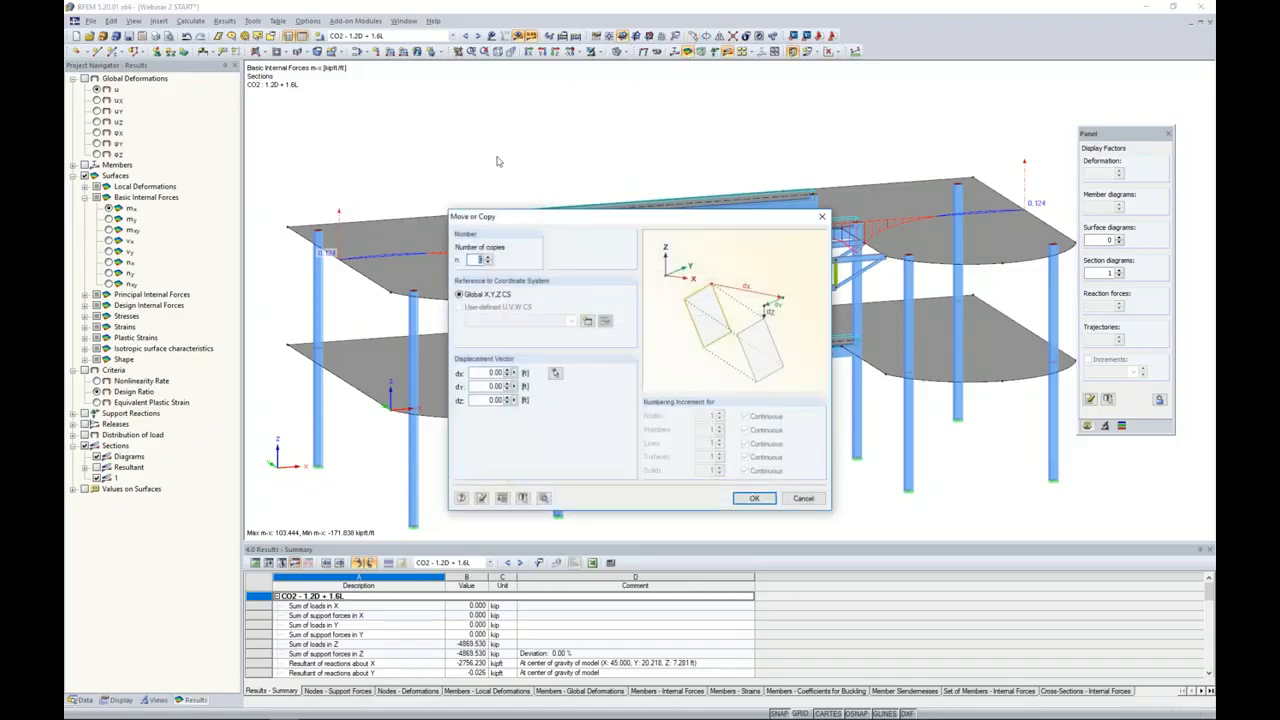
click(488, 257)
click(556, 372)
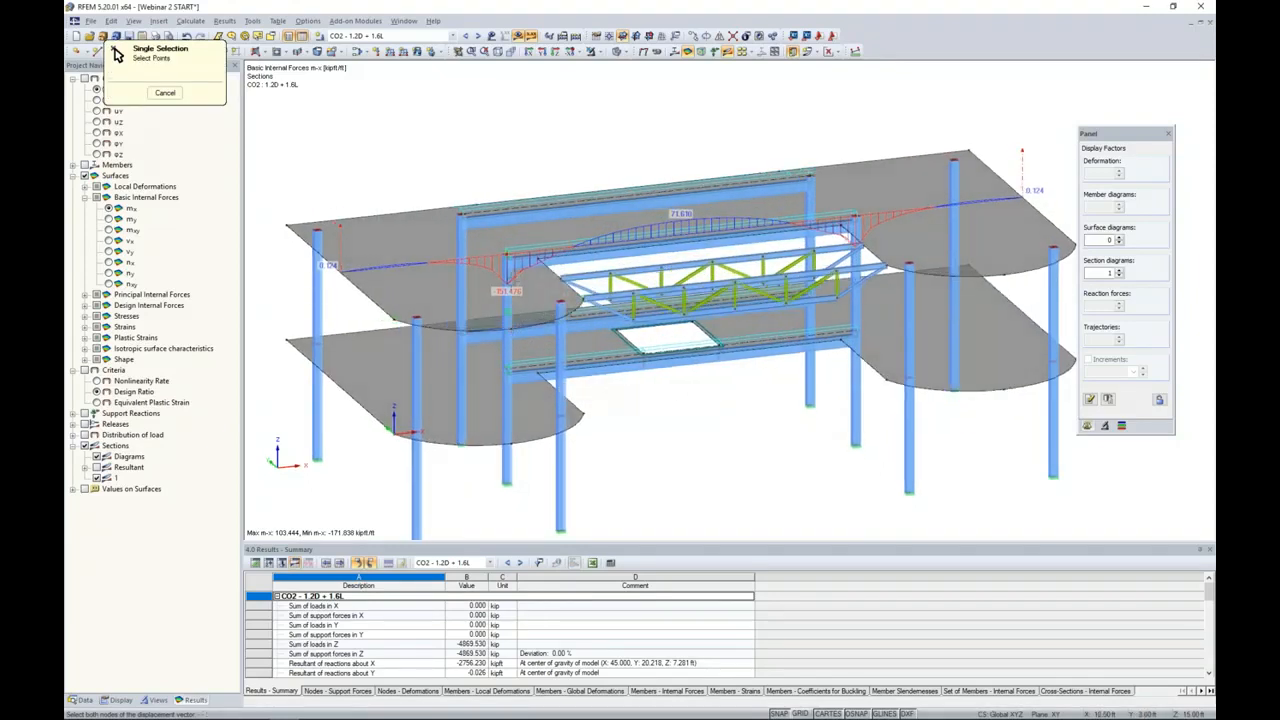
click(507, 254)
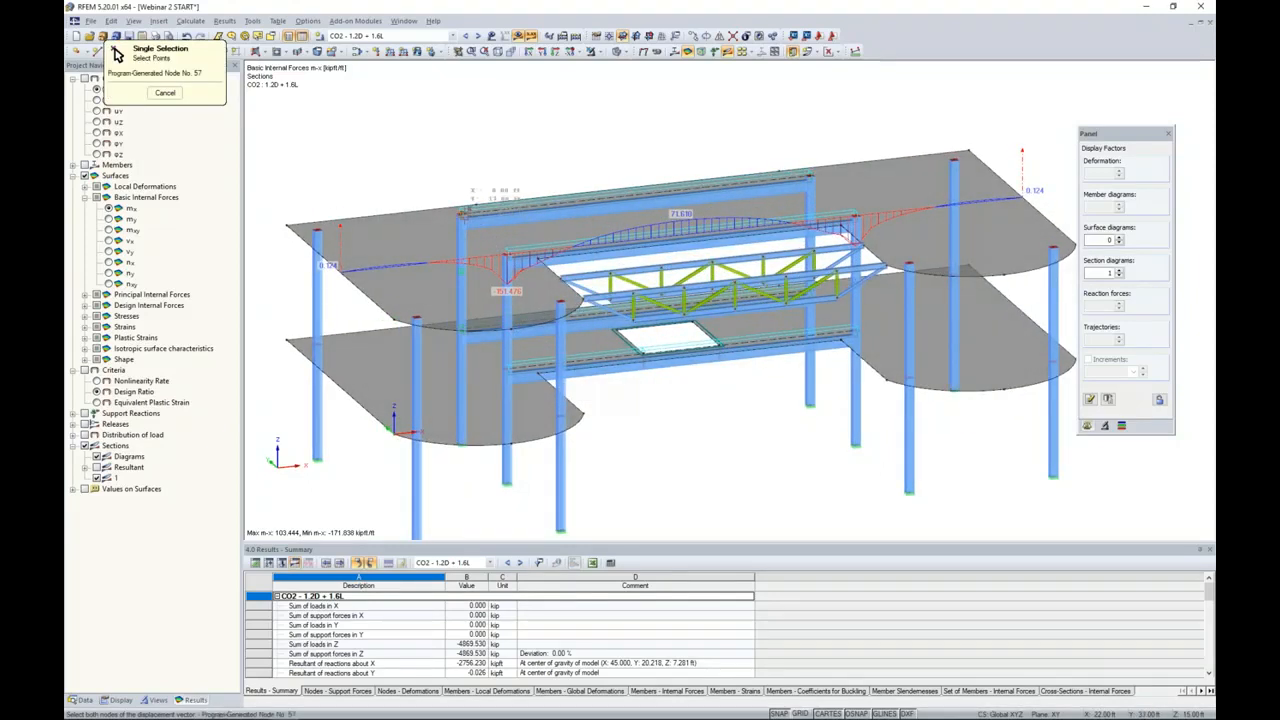
click(461, 214)
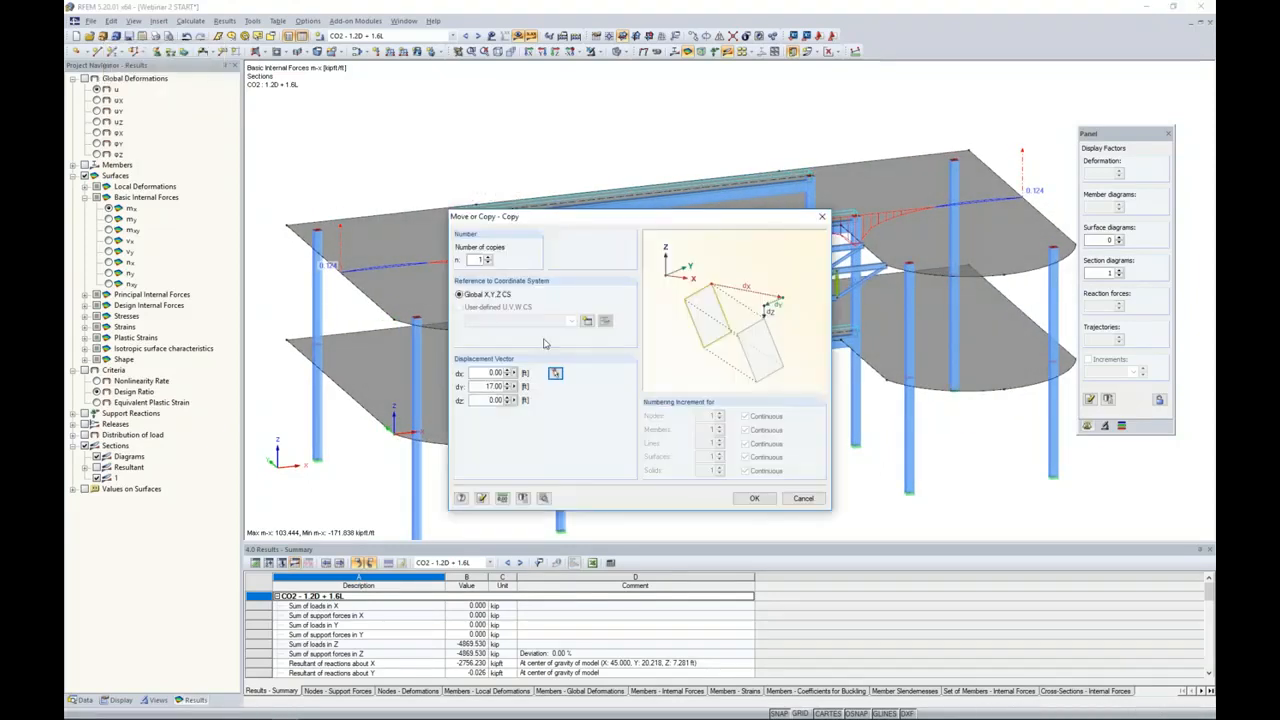
click(754, 498)
mouse_move(717, 448)
ctrl+middle_down()
mouse_move(820, 429)
mouse_move(695, 436)
ctrl+middle_up()
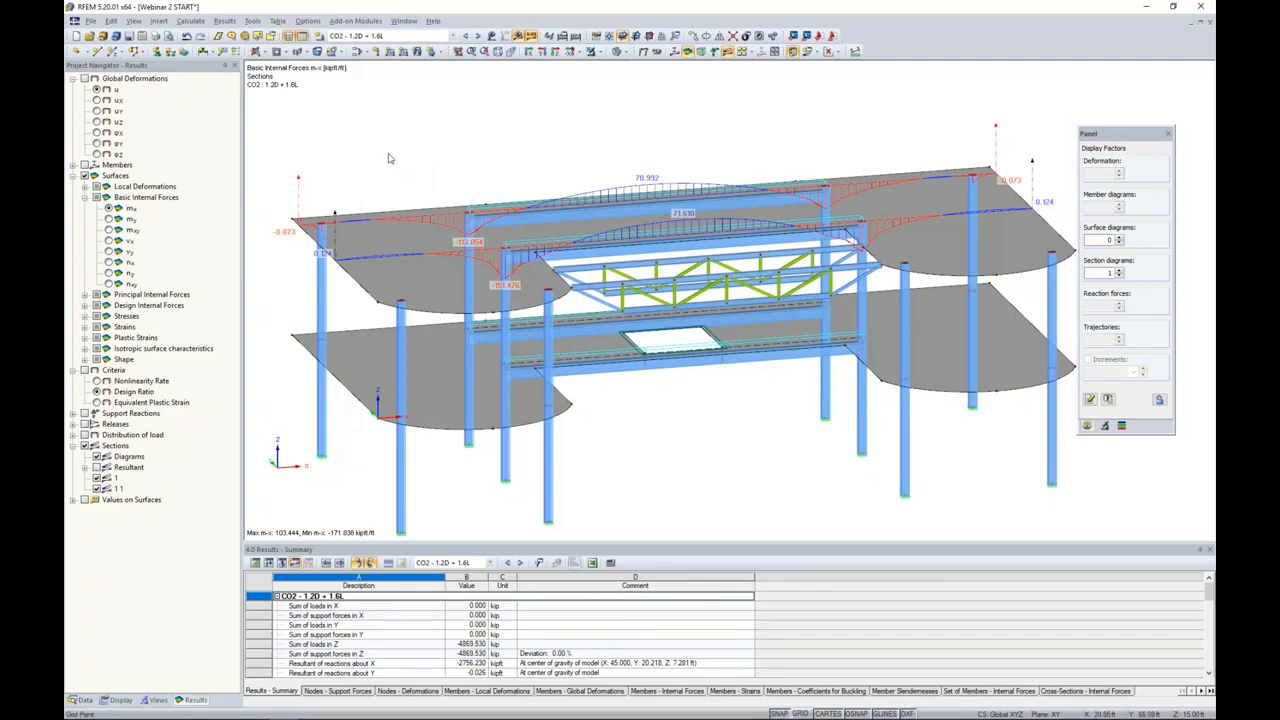
- Hide and reshow section 1's diagram for comparison, and display the surface results as isobands
click(98, 478)
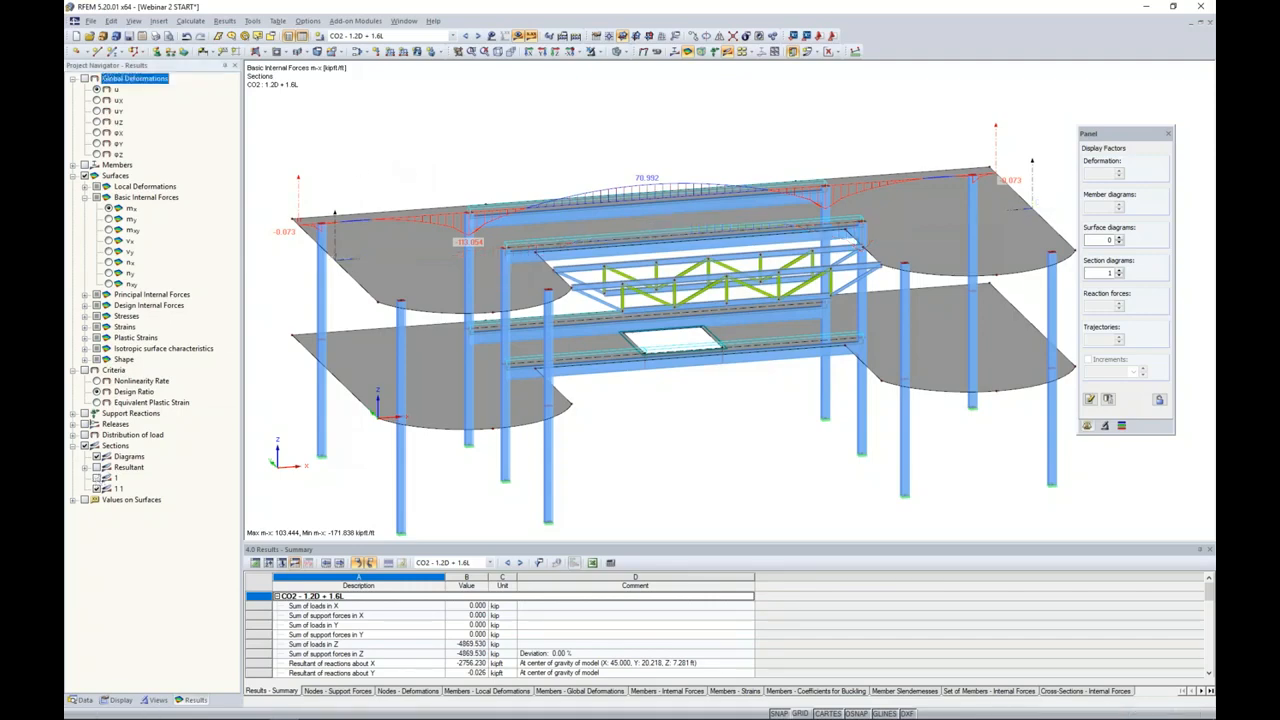
click(97, 478)
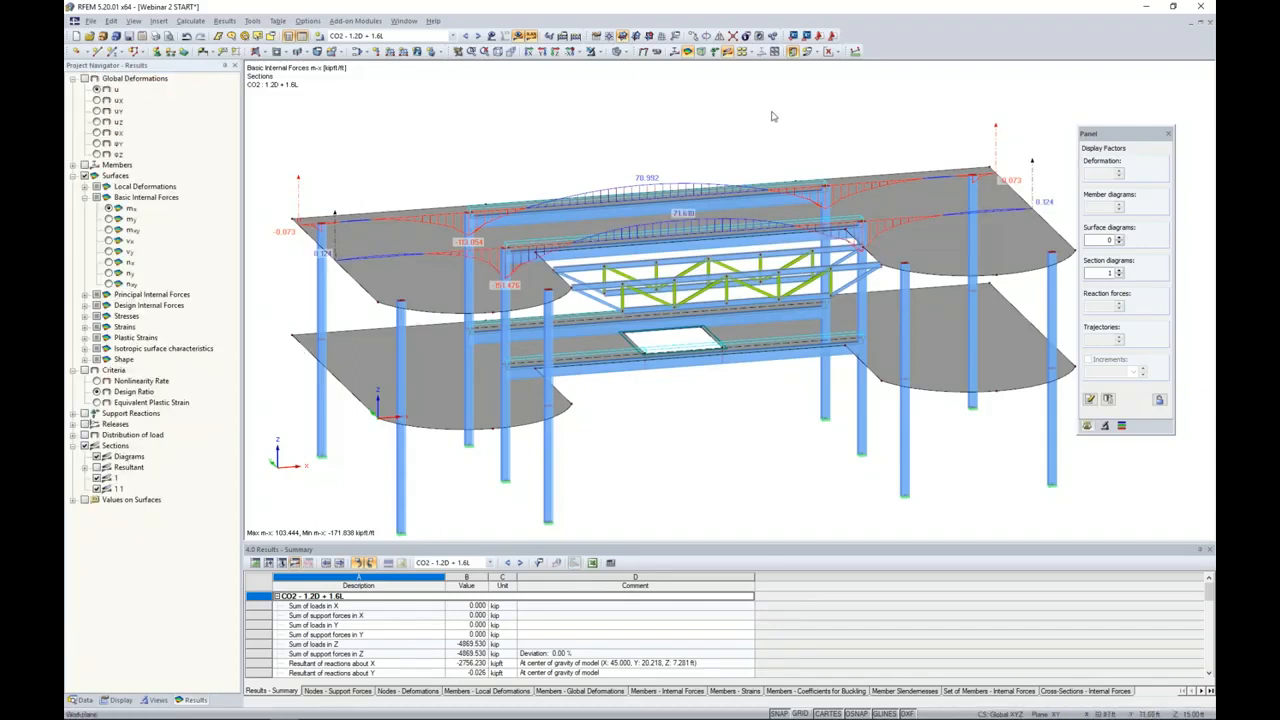
click(835, 54)
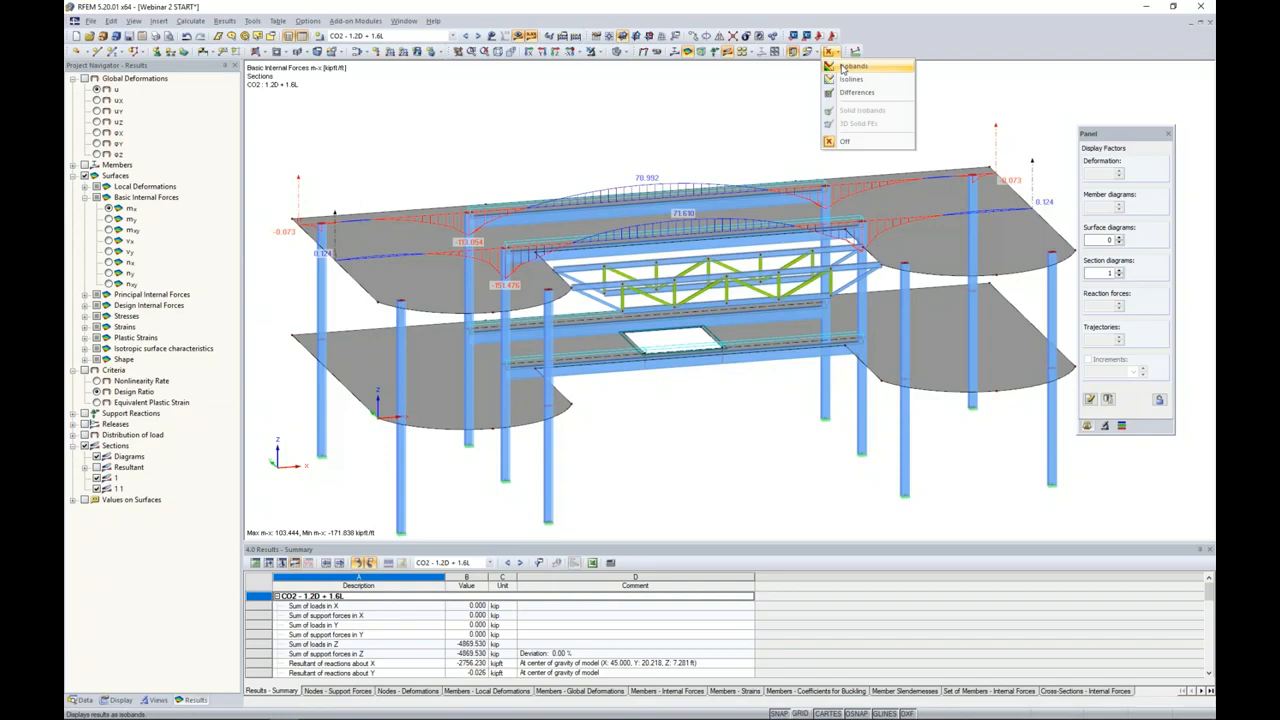
click(849, 66)
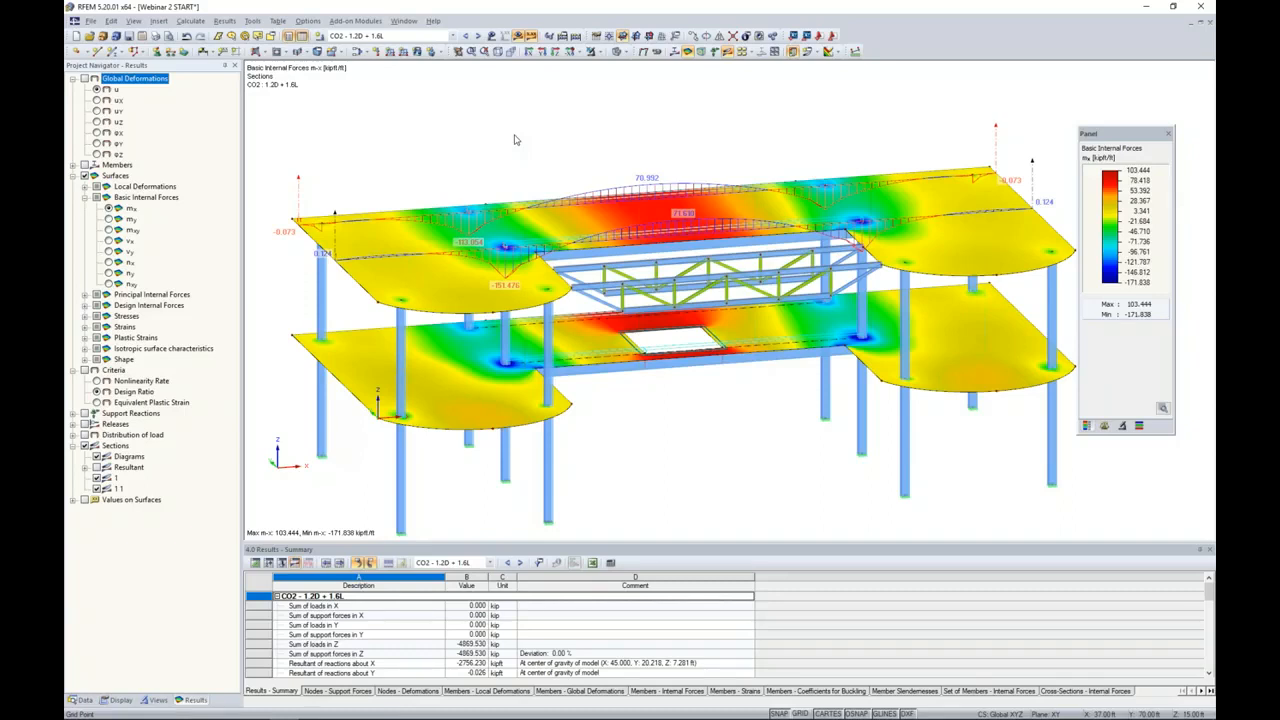
click(507, 135)
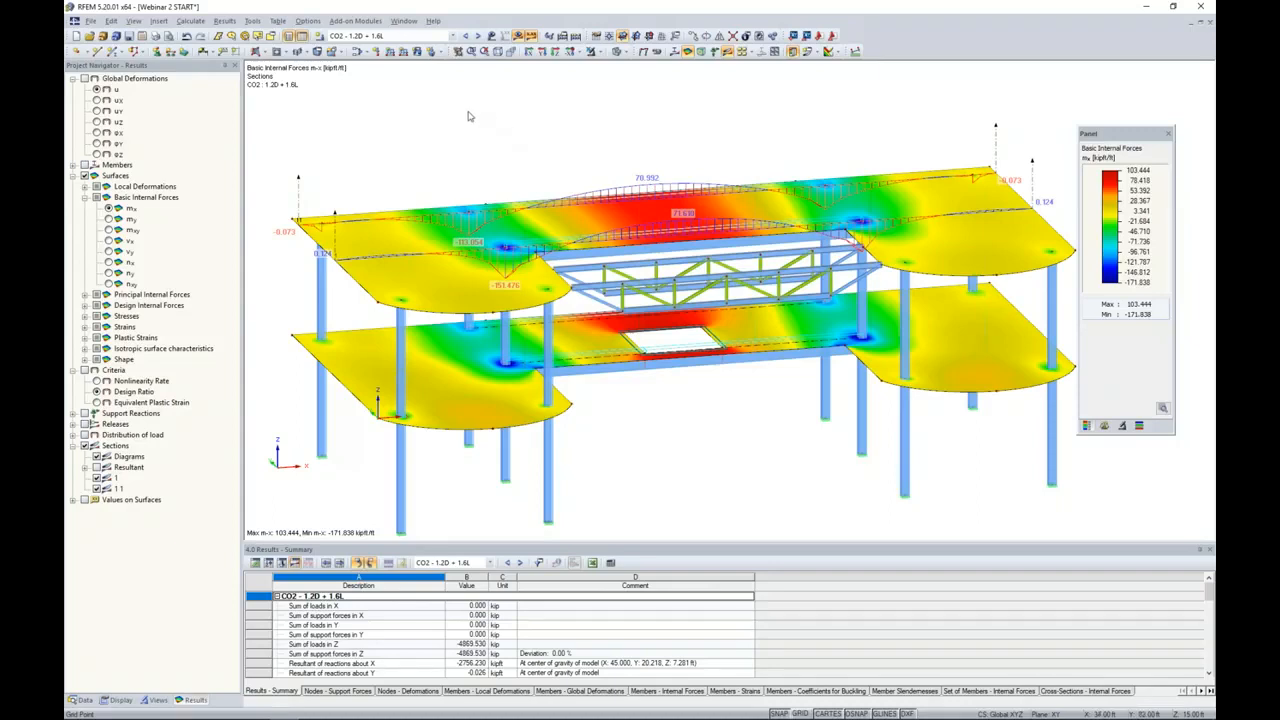
- Insert a clipping plane in X-Z and invert its clipping side
click(159, 21)
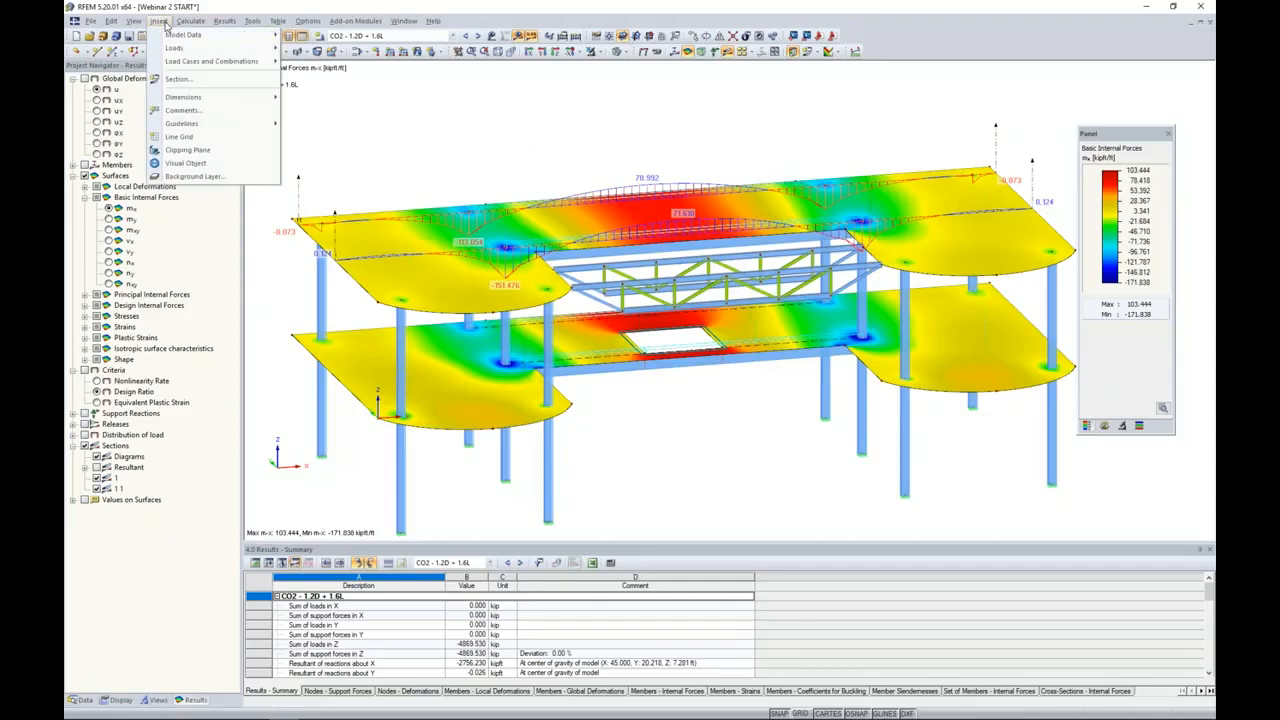
click(195, 150)
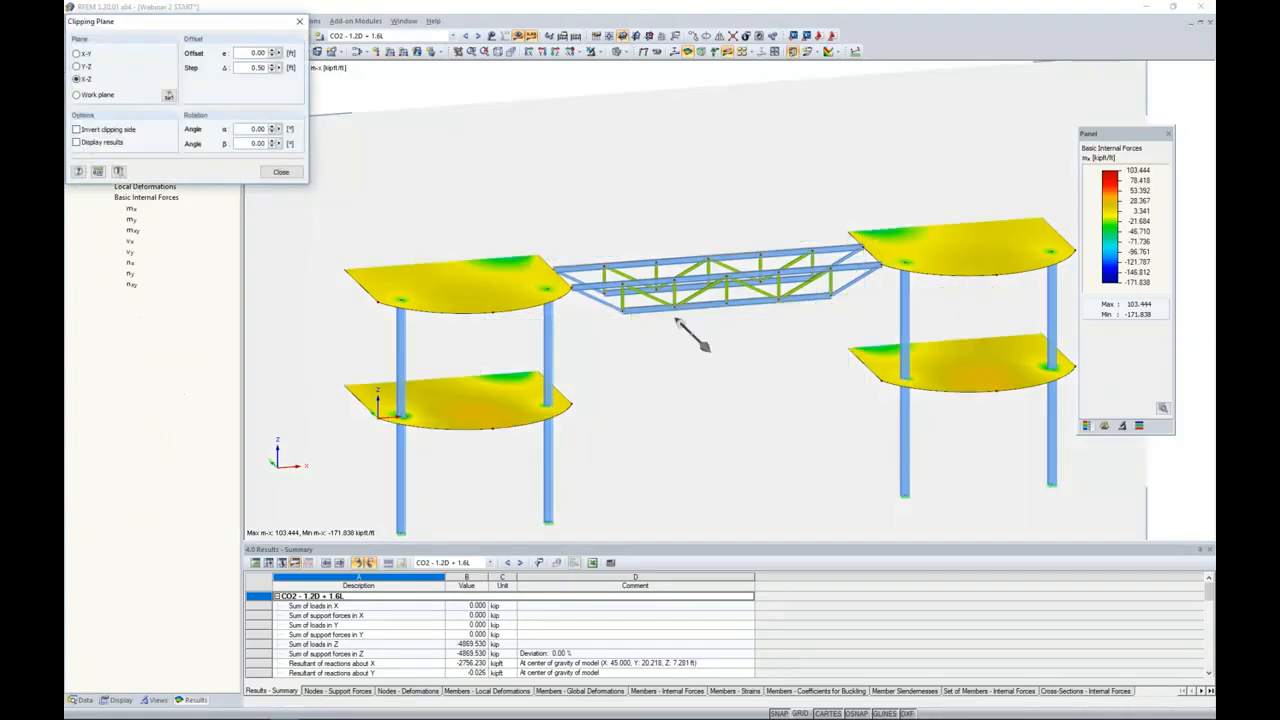
scroll(377, 255, down, 1)
ctrl+middle_drag(272, 298, 380, 251)
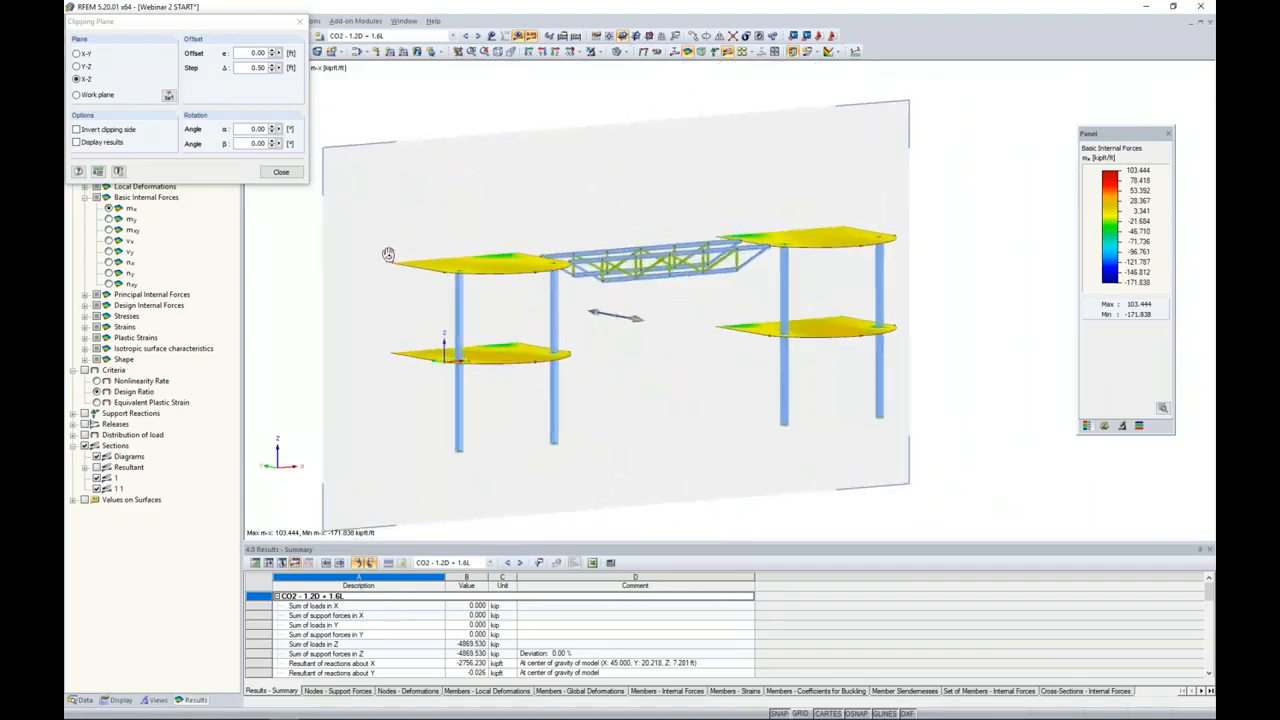
click(76, 129)
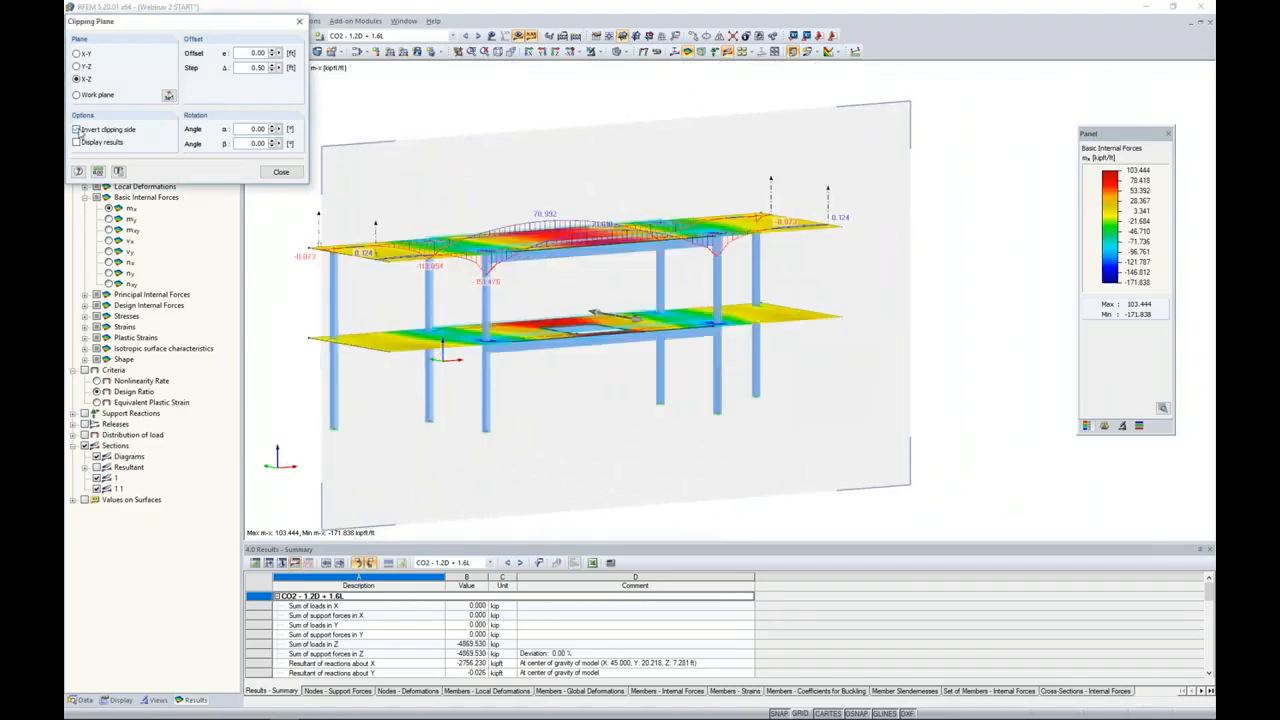
ctrl+middle_drag(562, 289, 520, 332)
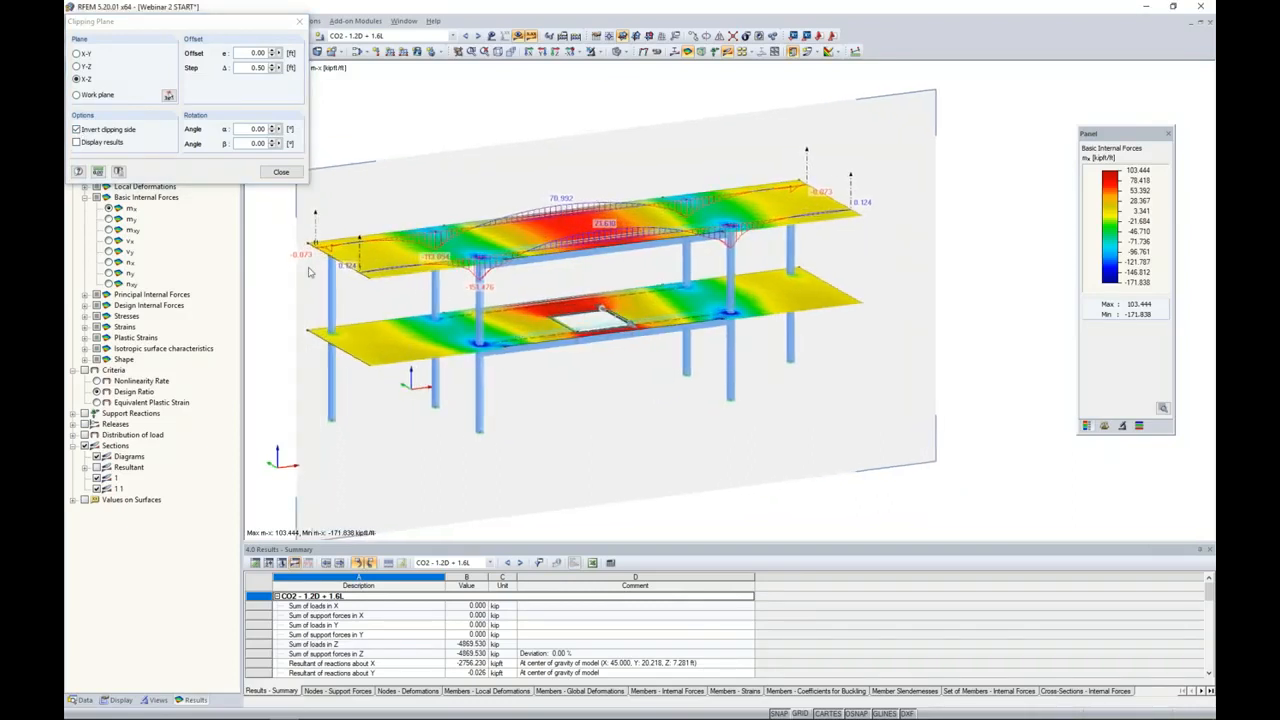
- Display results along the clipping plane and hide the diagrams of both sections
click(76, 142)
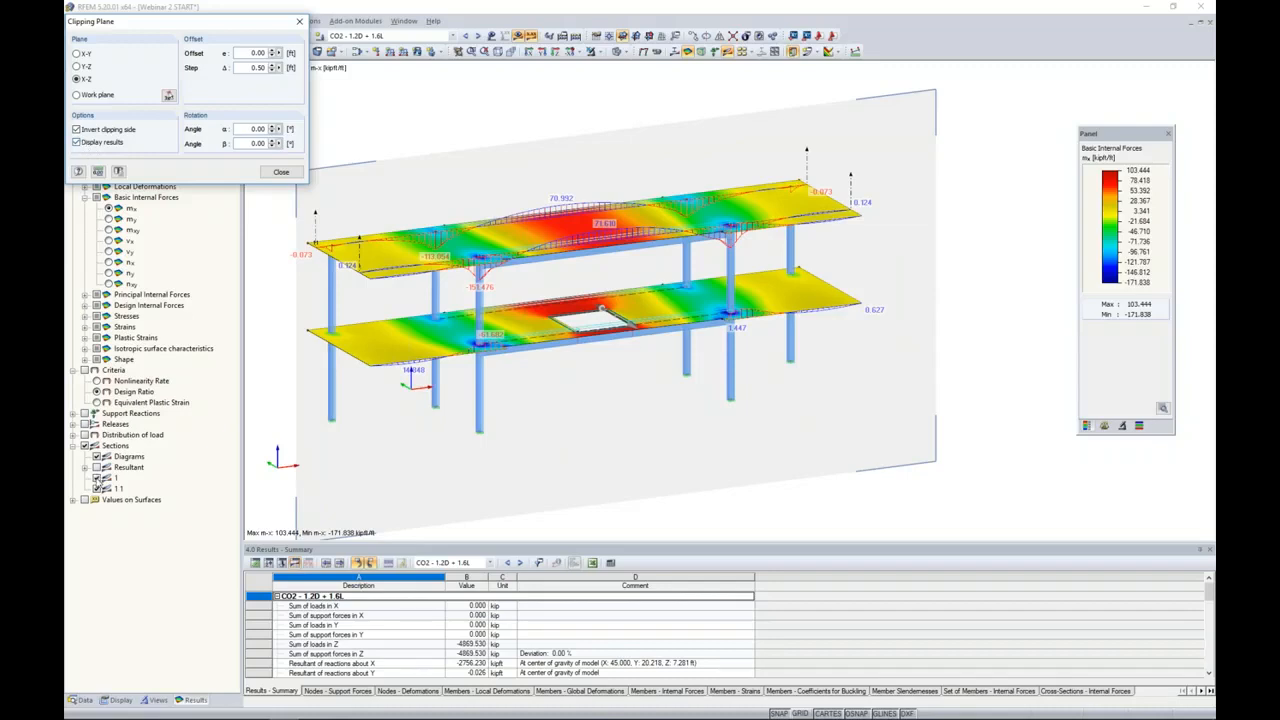
click(97, 479)
click(97, 489)
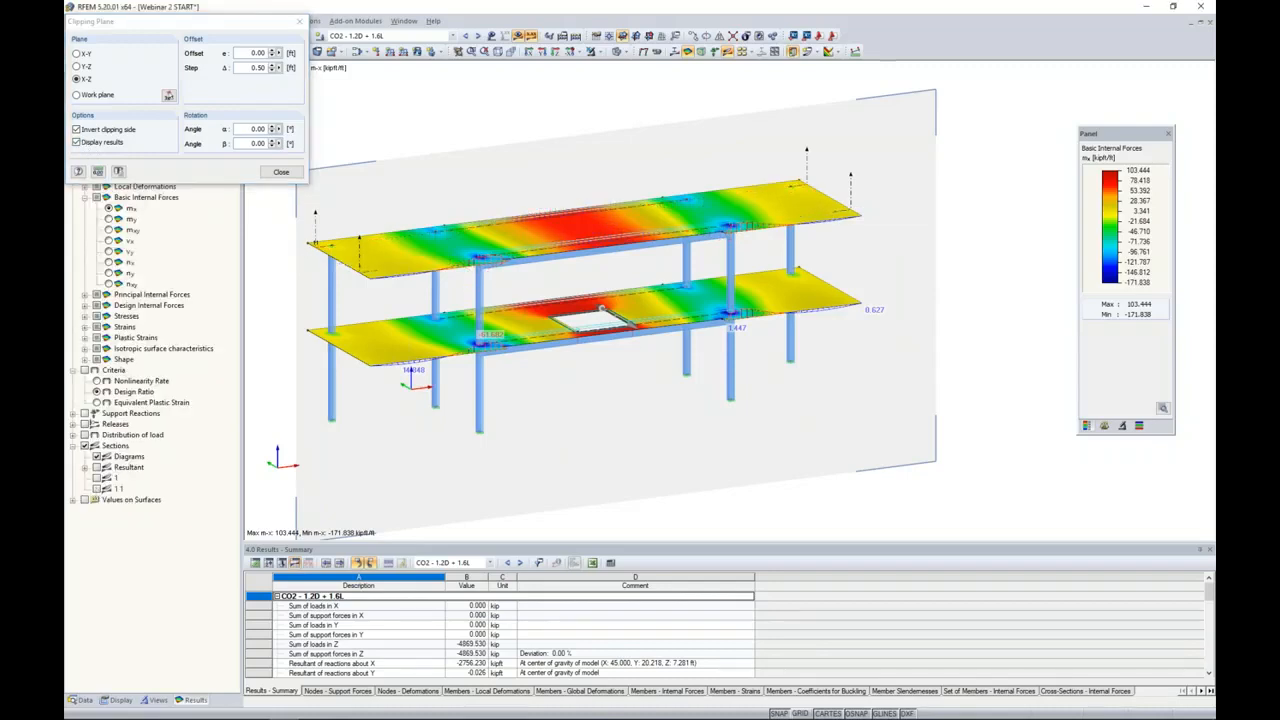
ctrl+middle_drag(597, 383, 583, 371)
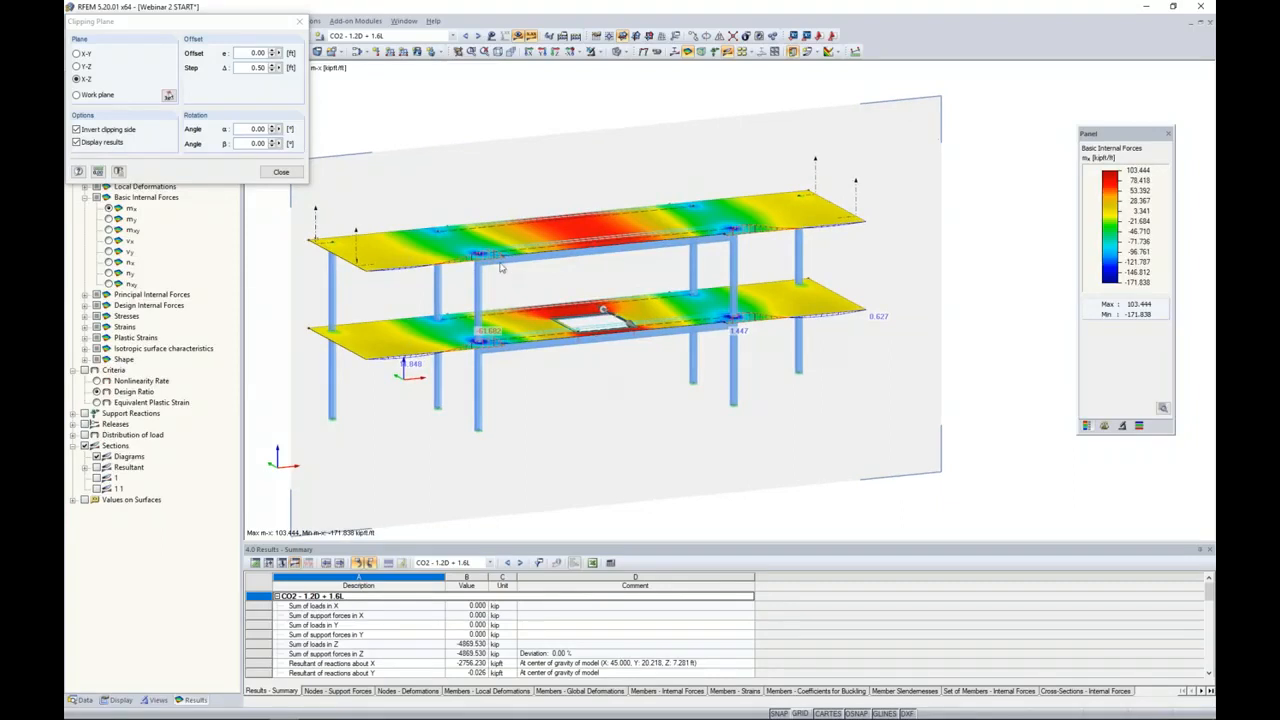
scroll(500, 268, up, 4)
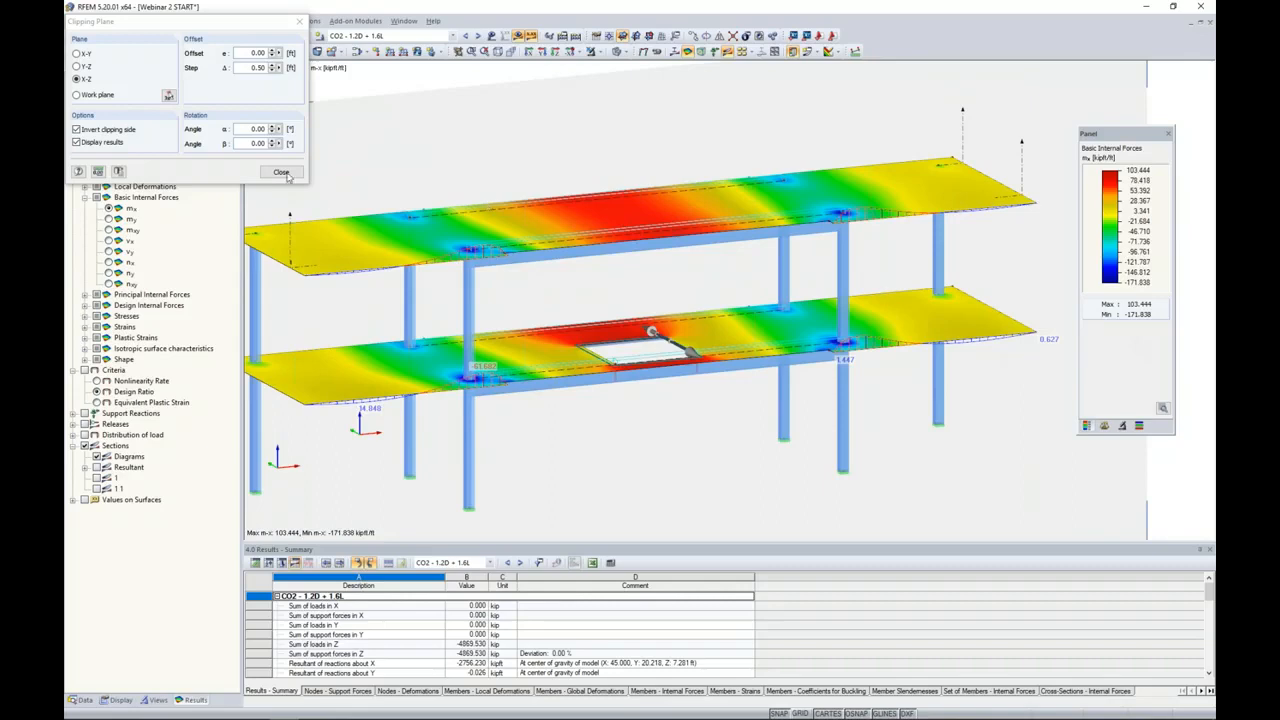
- Sweep the X-Z clipping plane through the slabs in 0.50 ft steps to an offset of -6.50 ft
drag(246, 68, 292, 75)
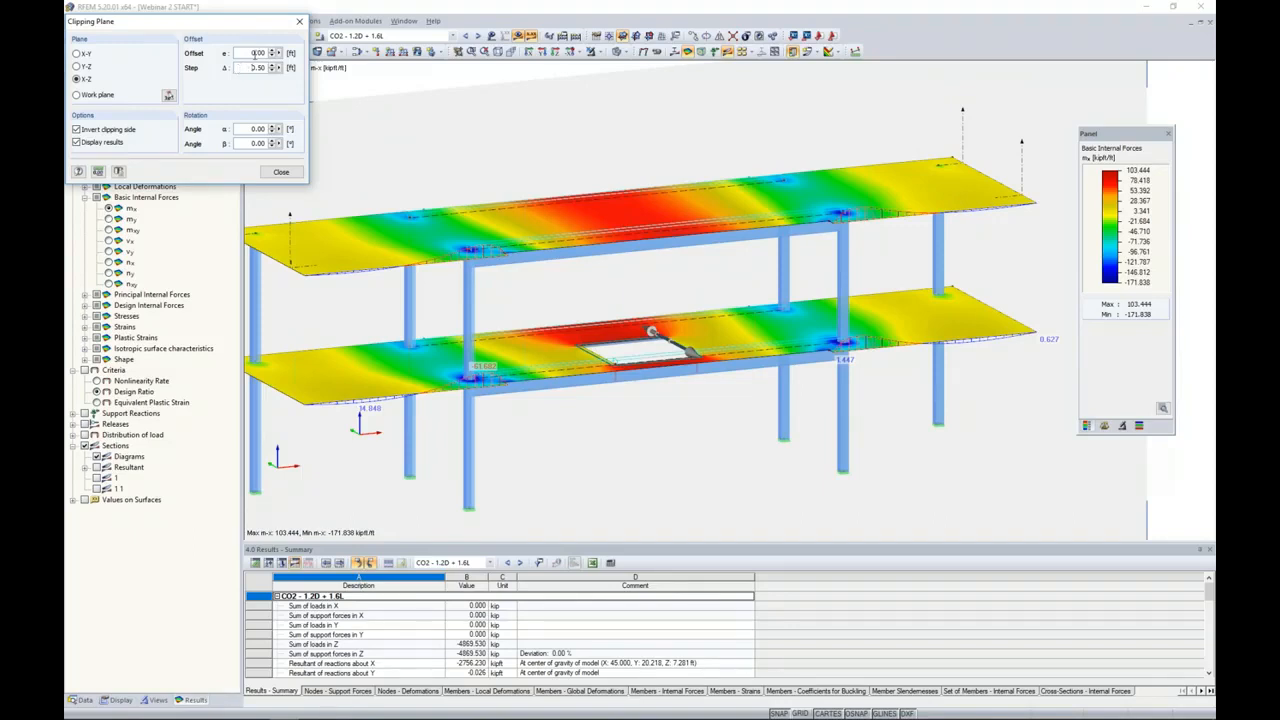
click(273, 50)
click(273, 50)
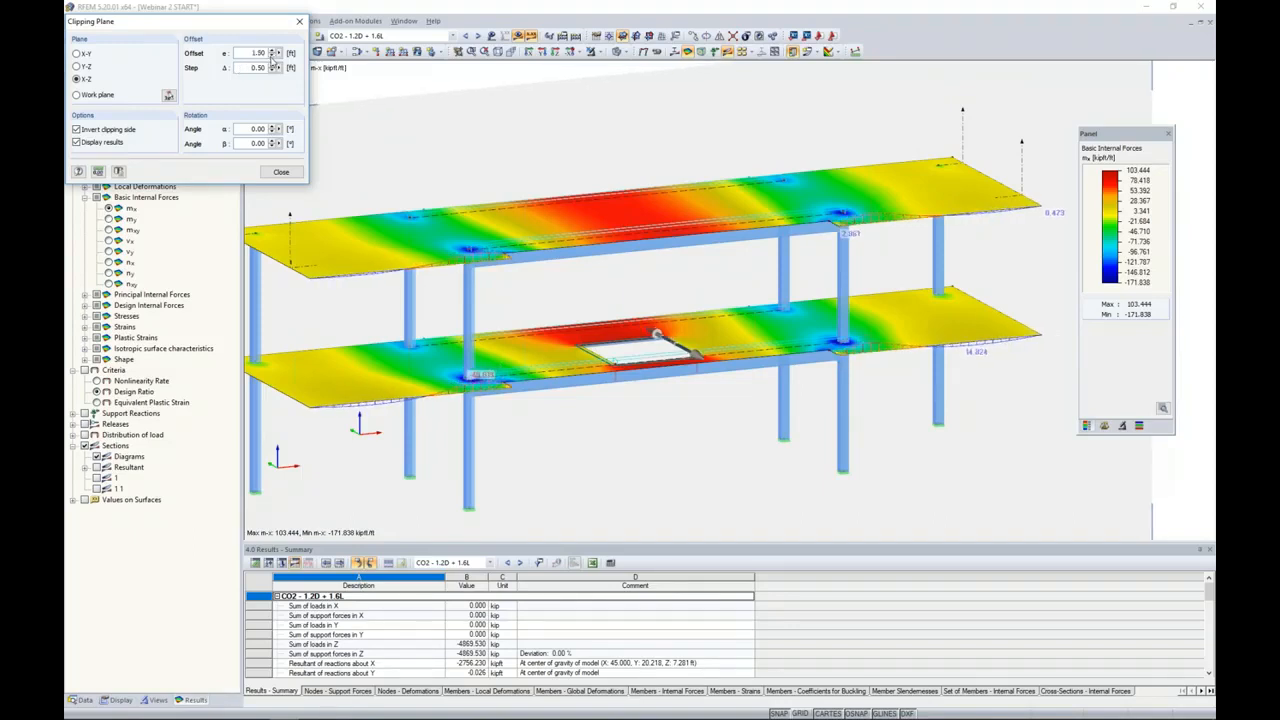
click(272, 56)
click(272, 56)
click(272, 56)
click(272, 56)
click(272, 56)
click(272, 56)
click(272, 56)
click(272, 56)
click(272, 56)
click(272, 56)
click(272, 56)
click(272, 56)
click(272, 56)
click(272, 56)
click(272, 56)
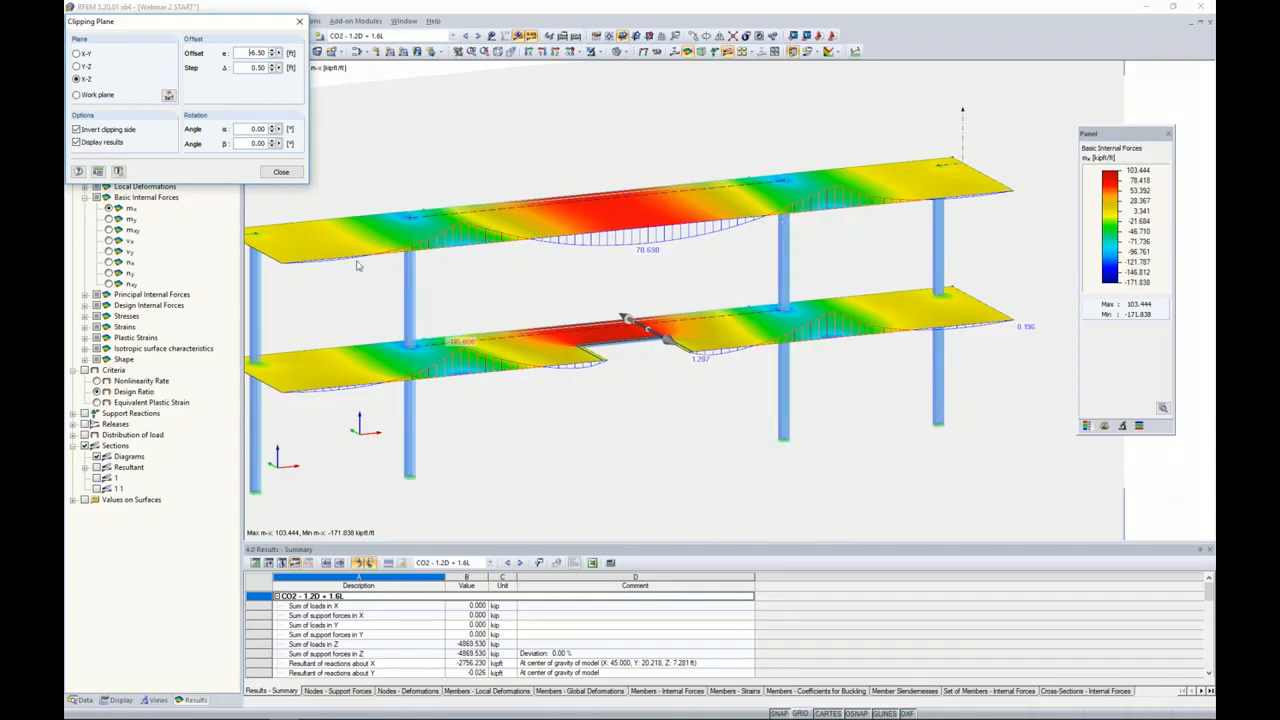
- Turn on all values for section diagrams and examine the mx values along the upper slab's cut edge
click(117, 700)
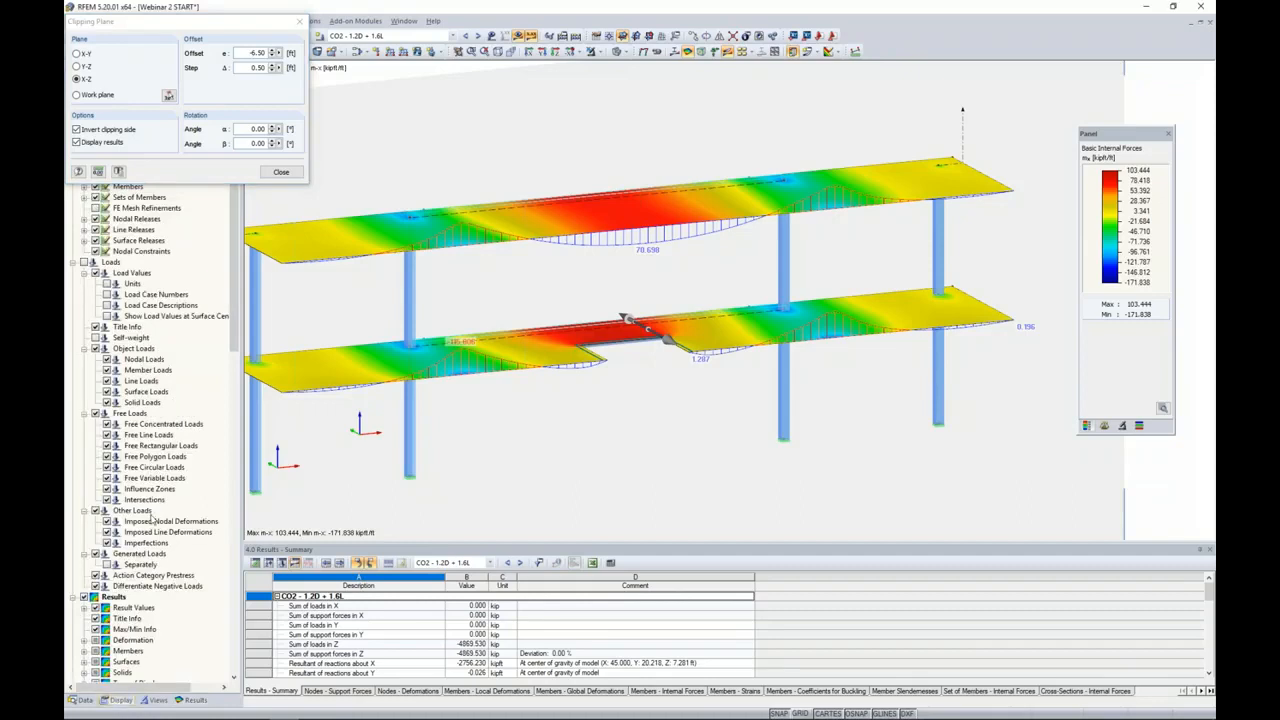
scroll(151, 515, down, 12)
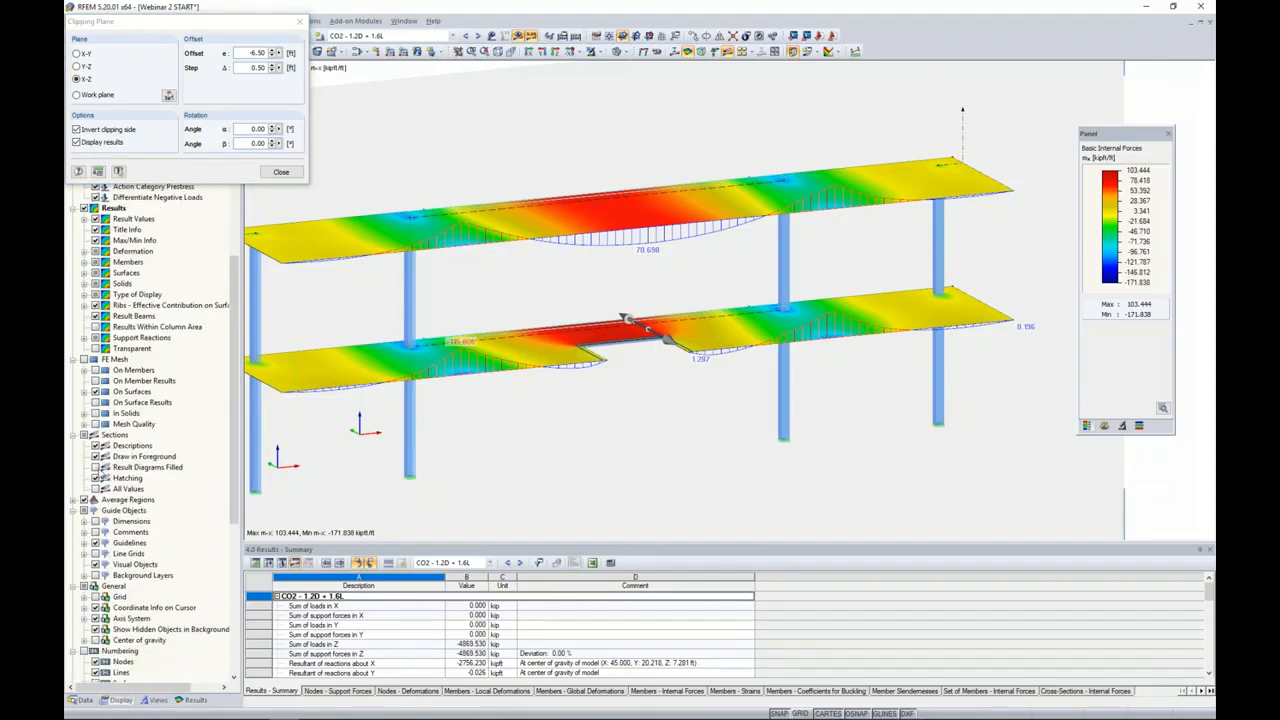
click(96, 489)
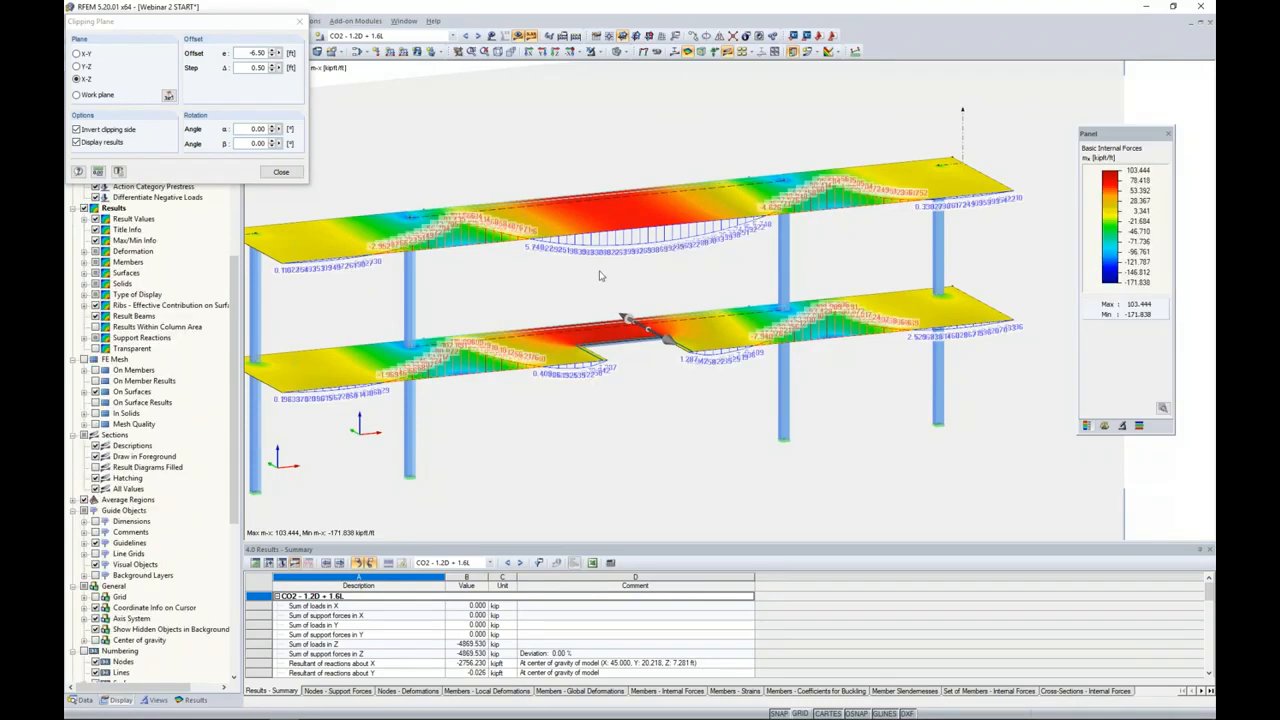
scroll(625, 260, up, 2)
scroll(625, 260, up, 6)
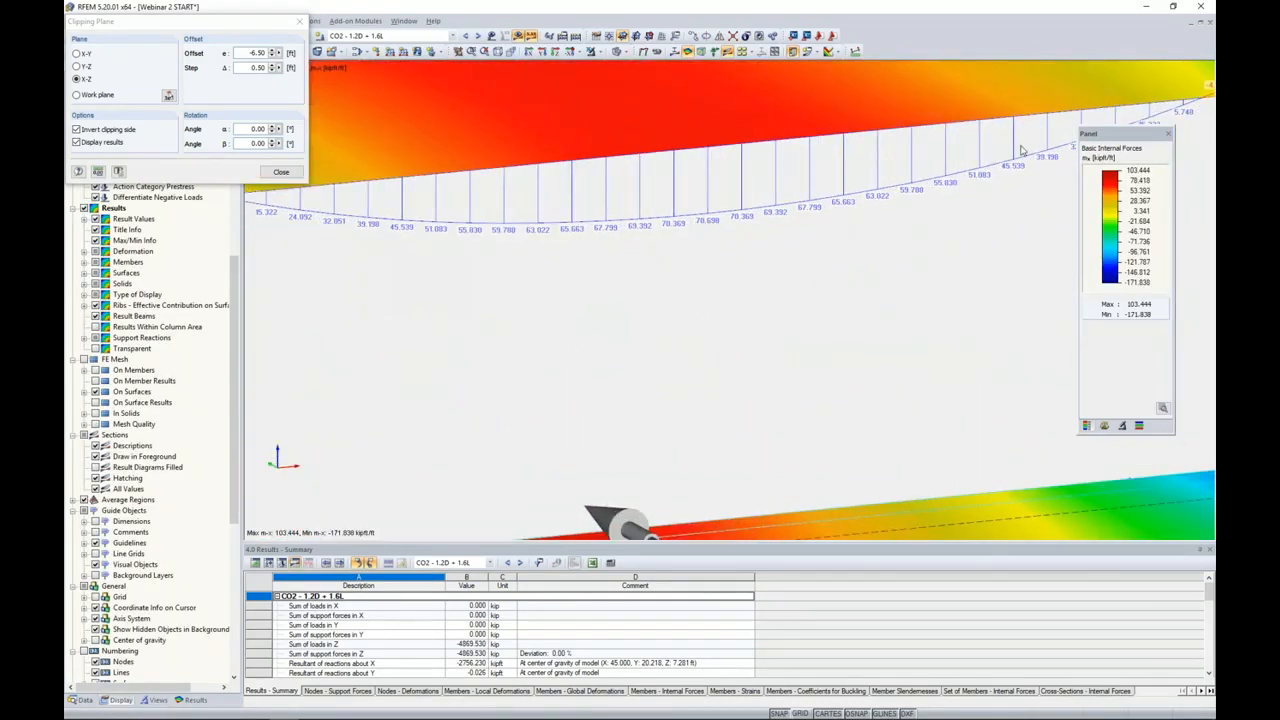
scroll(590, 290, down, 8)
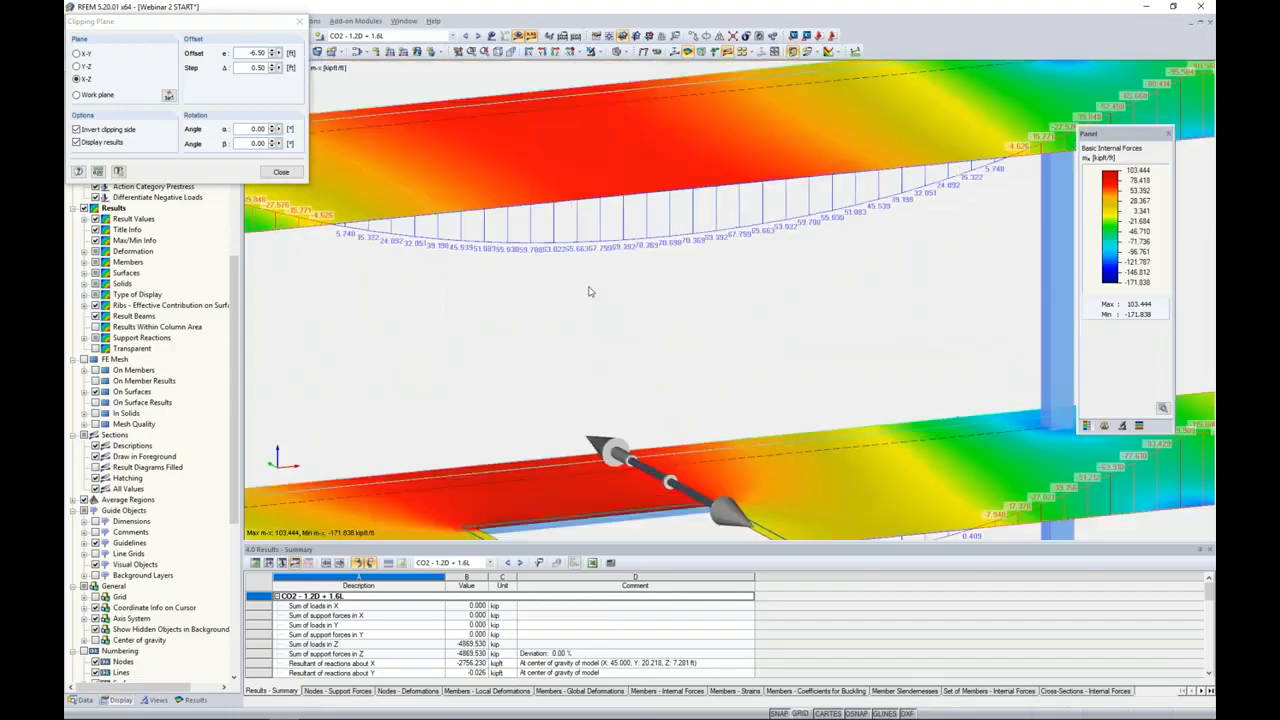
middle_drag(572, 294, 649, 272)
- Move the clipping plane dialog clear of the navigator and shift the plane's offset to -7.50 ft
drag(244, 26, 357, 171)
click(386, 196)
click(386, 196)
click(386, 196)
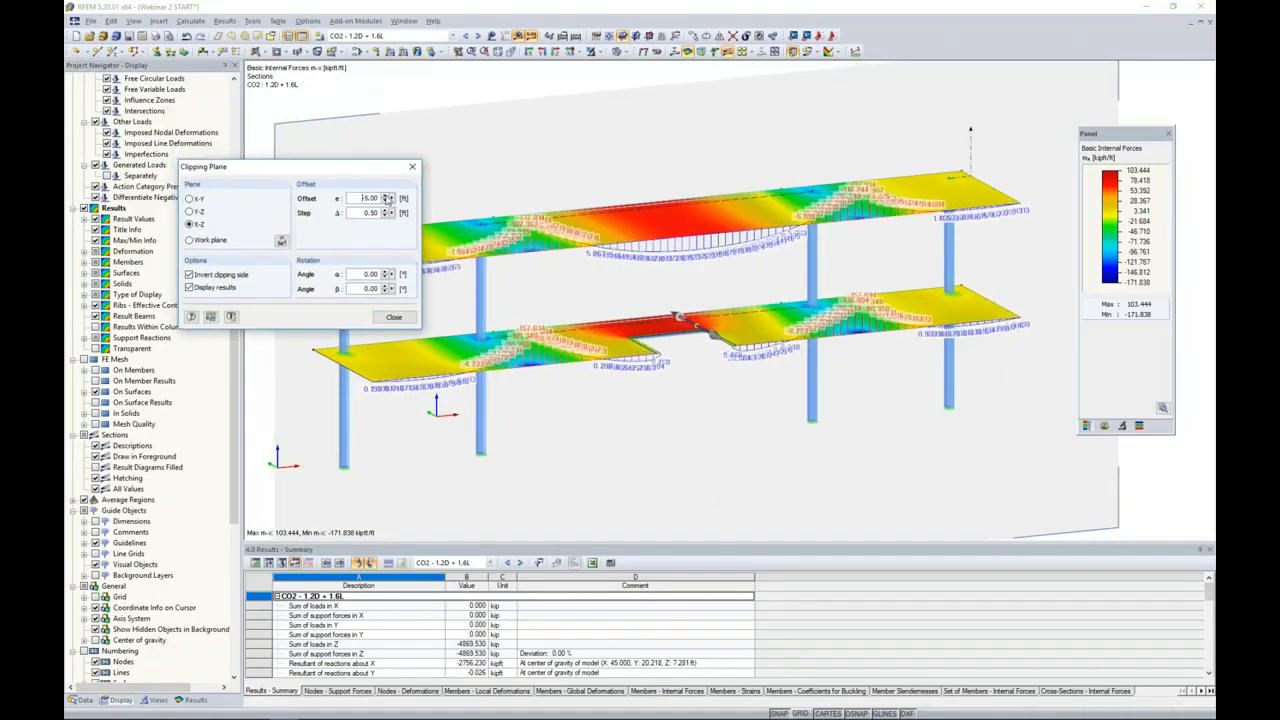
click(386, 196)
click(386, 196)
click(386, 197)
click(386, 197)
click(386, 197)
click(386, 197)
click(386, 197)
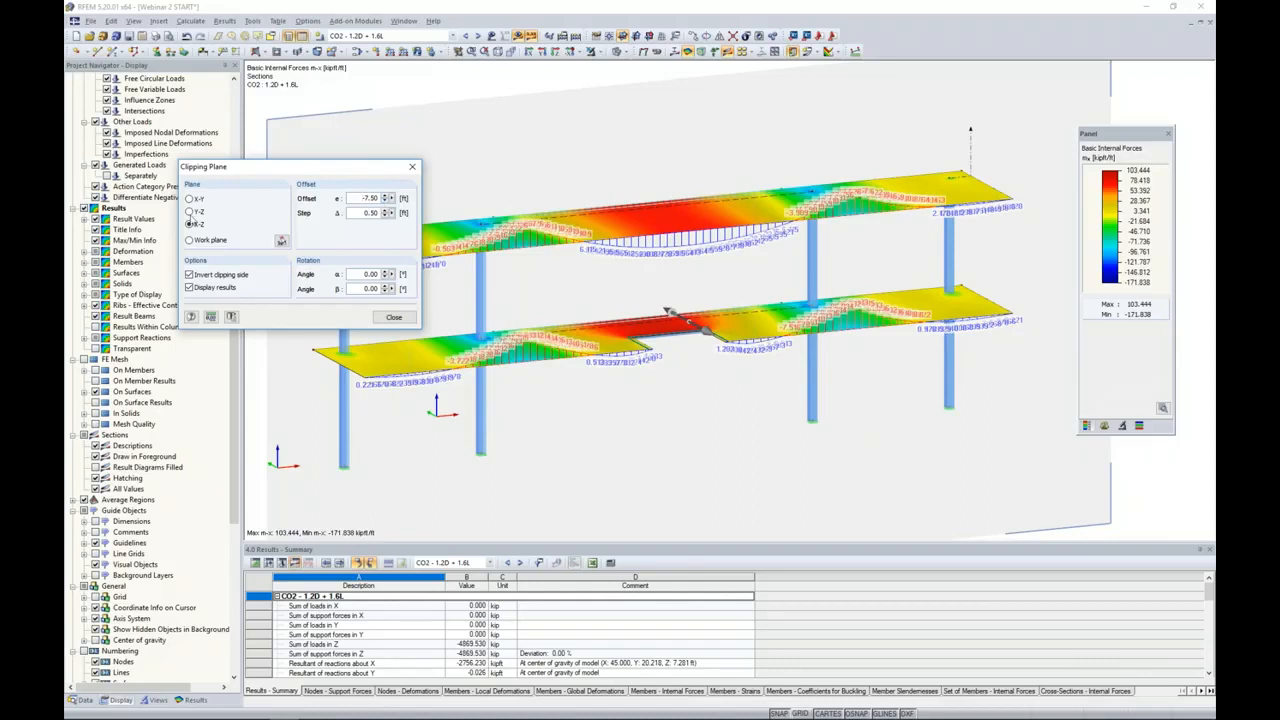
- Switch the clipping plane to Y-Z and show the my basic internal forces on the surfaces
click(190, 212)
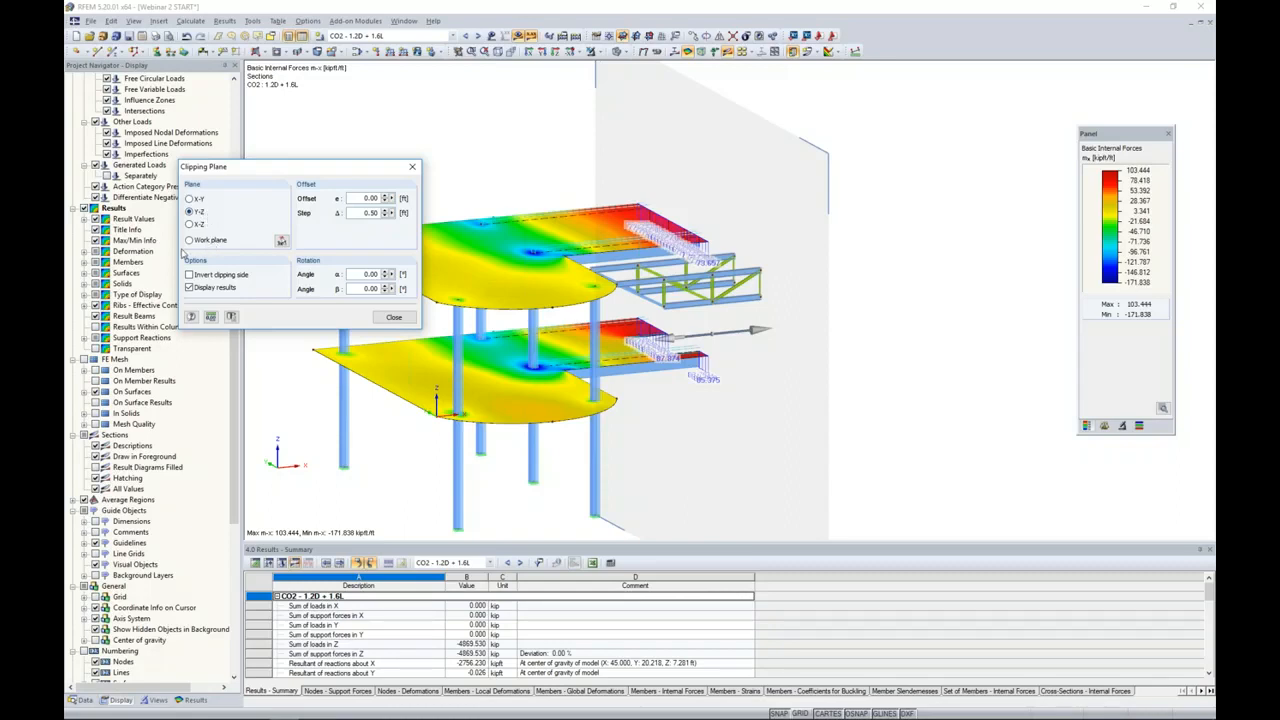
click(190, 699)
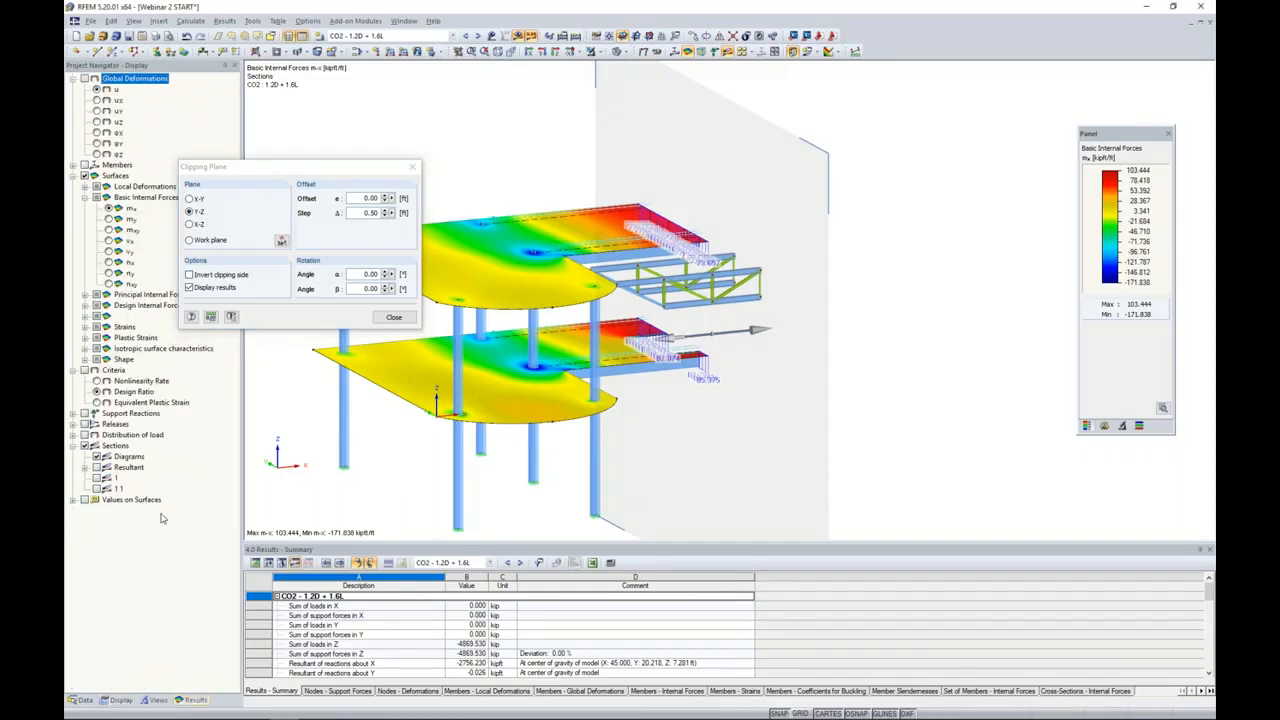
click(108, 219)
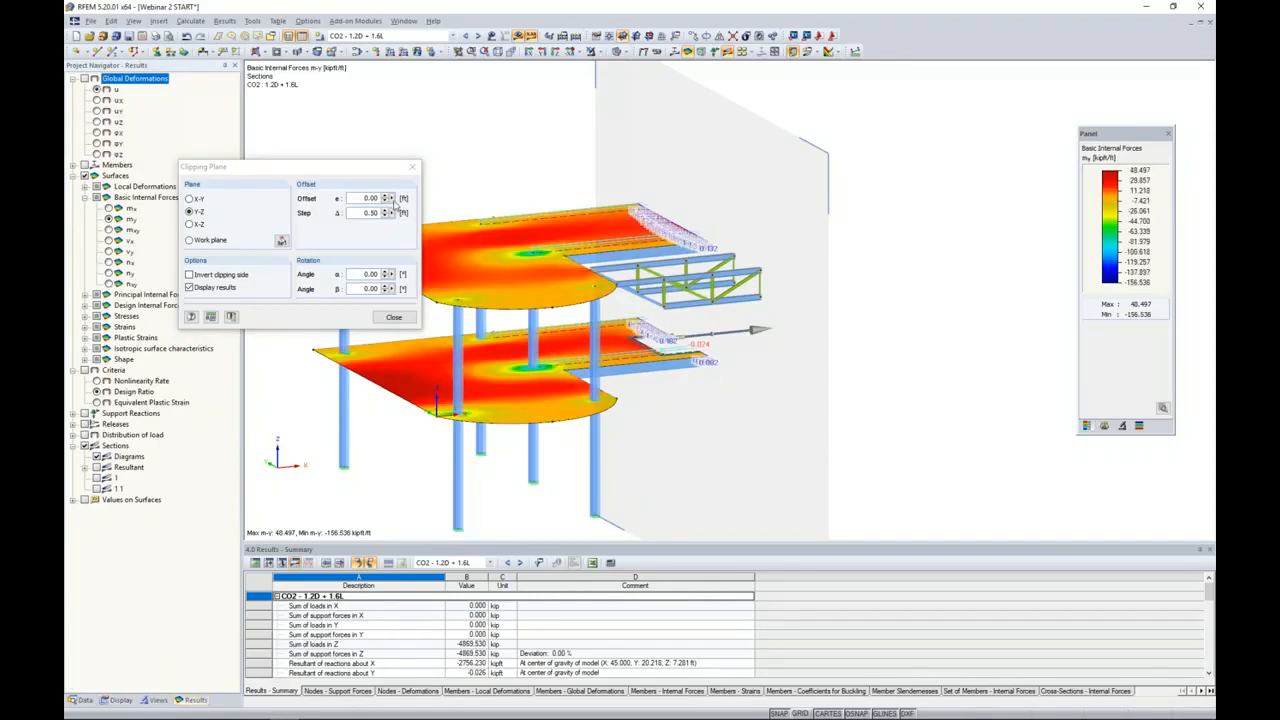
- Shift the Y-Z clipping plane to an offset of 4.50 ft and examine the my values along the upper slab's cut edge
click(387, 197)
click(387, 197)
click(386, 197)
click(386, 197)
click(386, 197)
click(386, 197)
click(386, 197)
scroll(636, 226, up, 10)
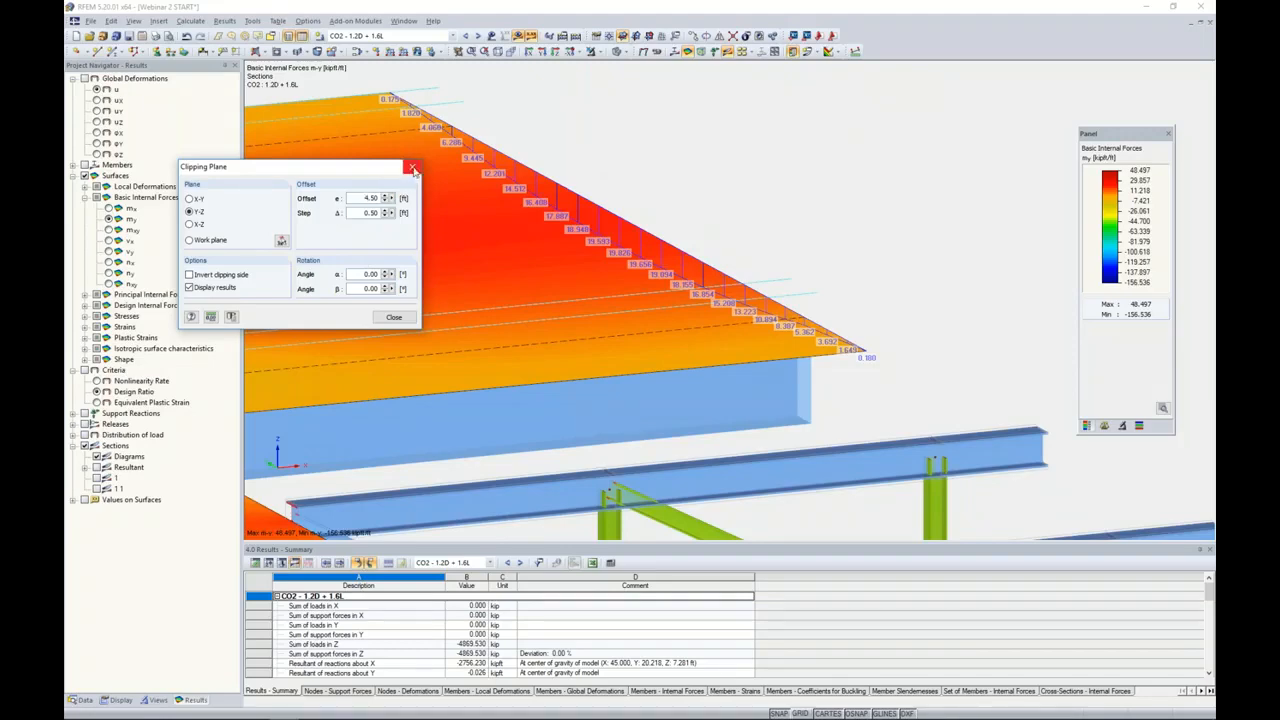
- Close the clipping plane and return to a view of the whole model
click(413, 170)
scroll(562, 229, down, 5)
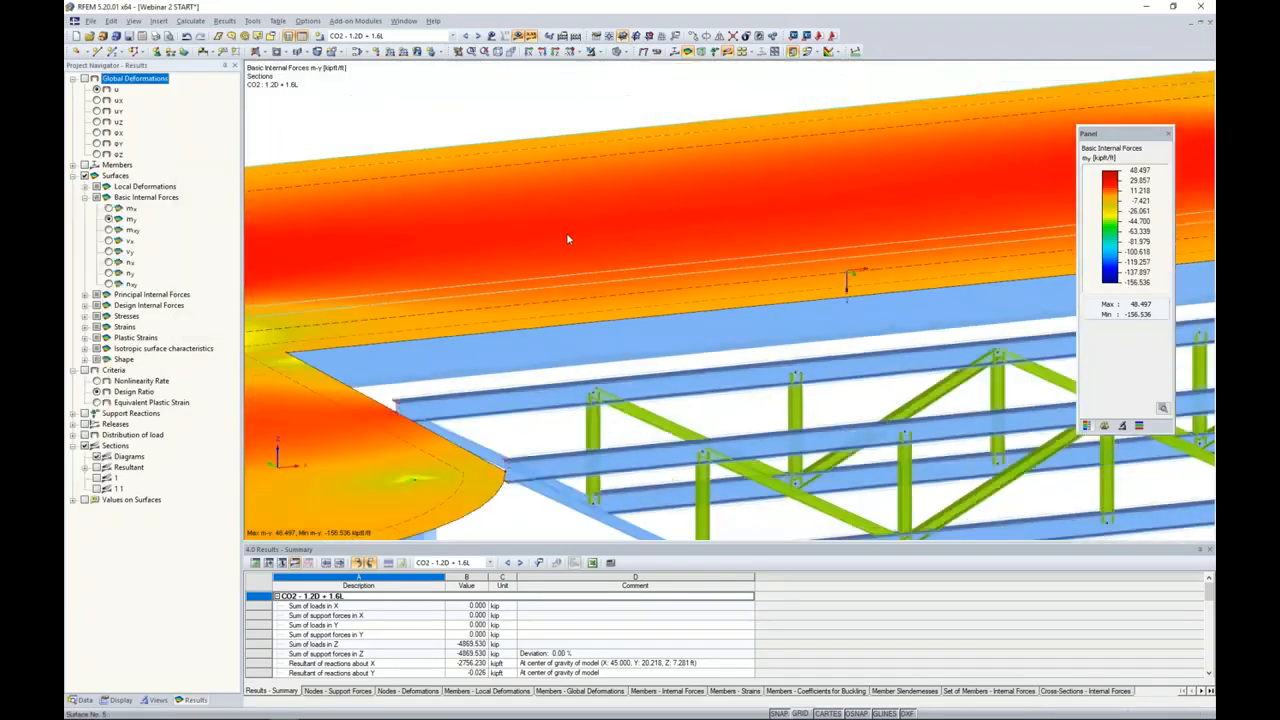
scroll(569, 242, down, 3)
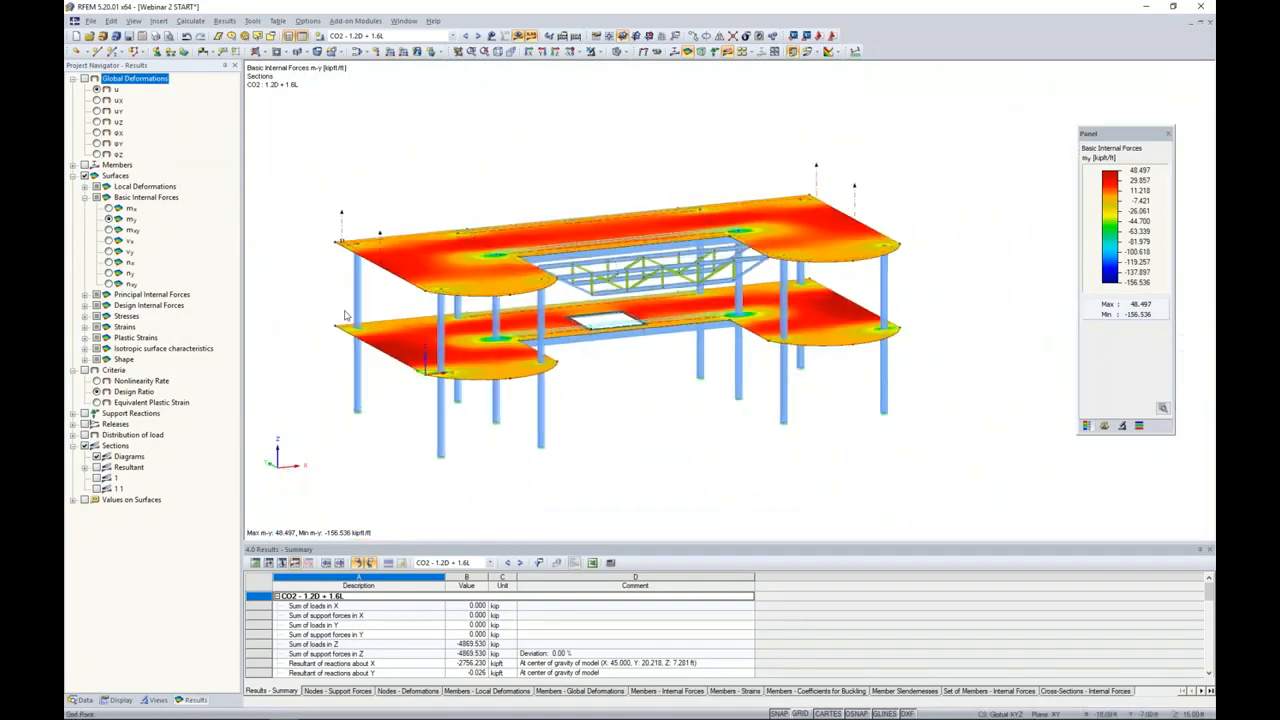
- Show result diagrams for both sections on the upper slab and turn off the display of all section values
click(96, 478)
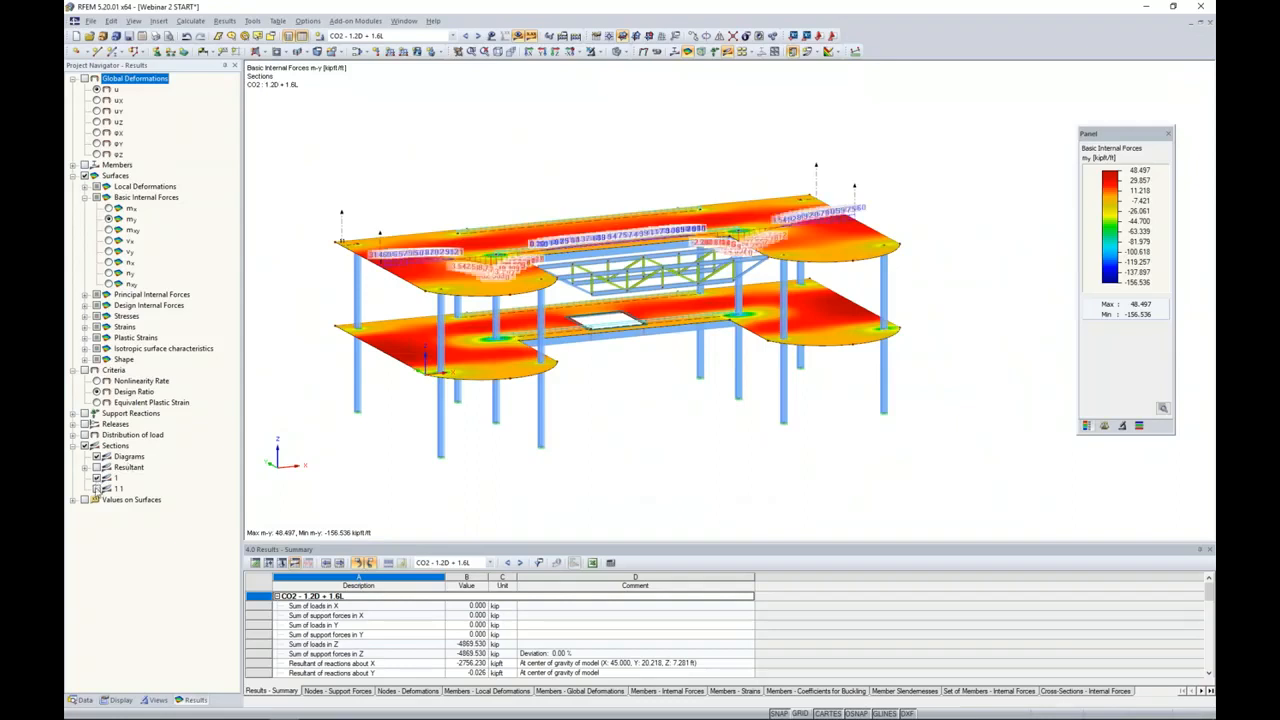
click(96, 488)
click(114, 699)
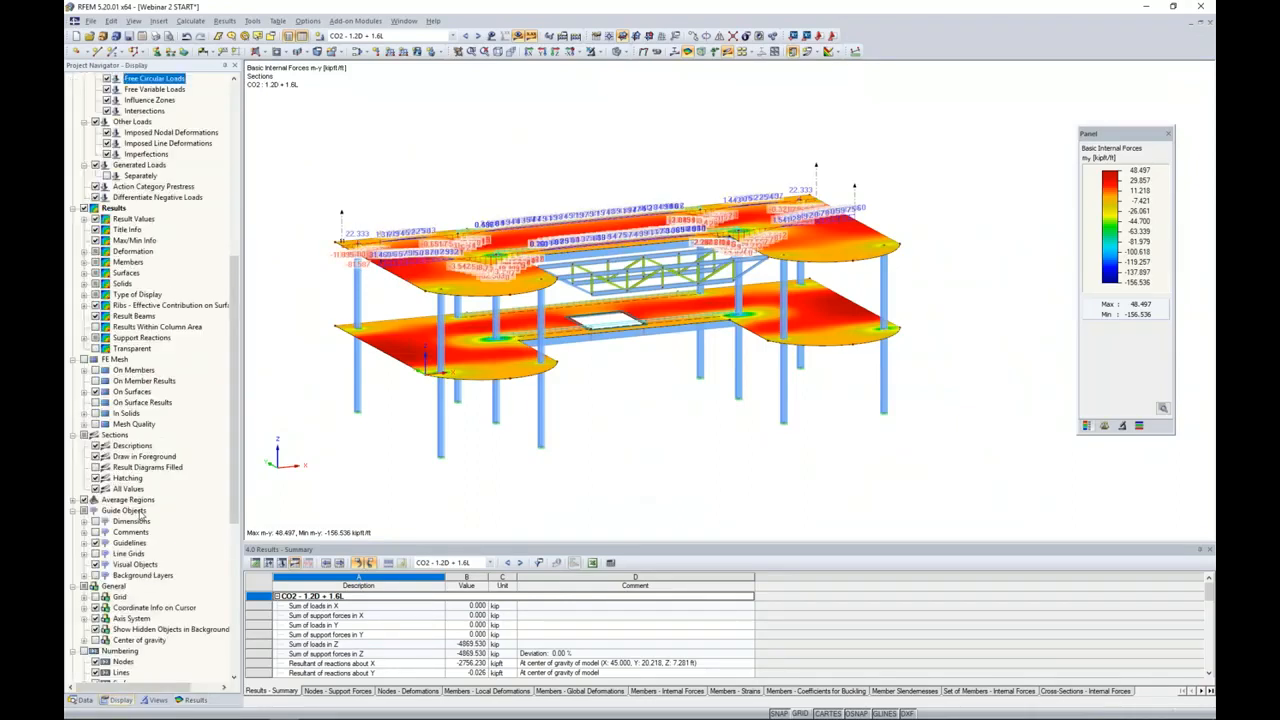
click(96, 488)
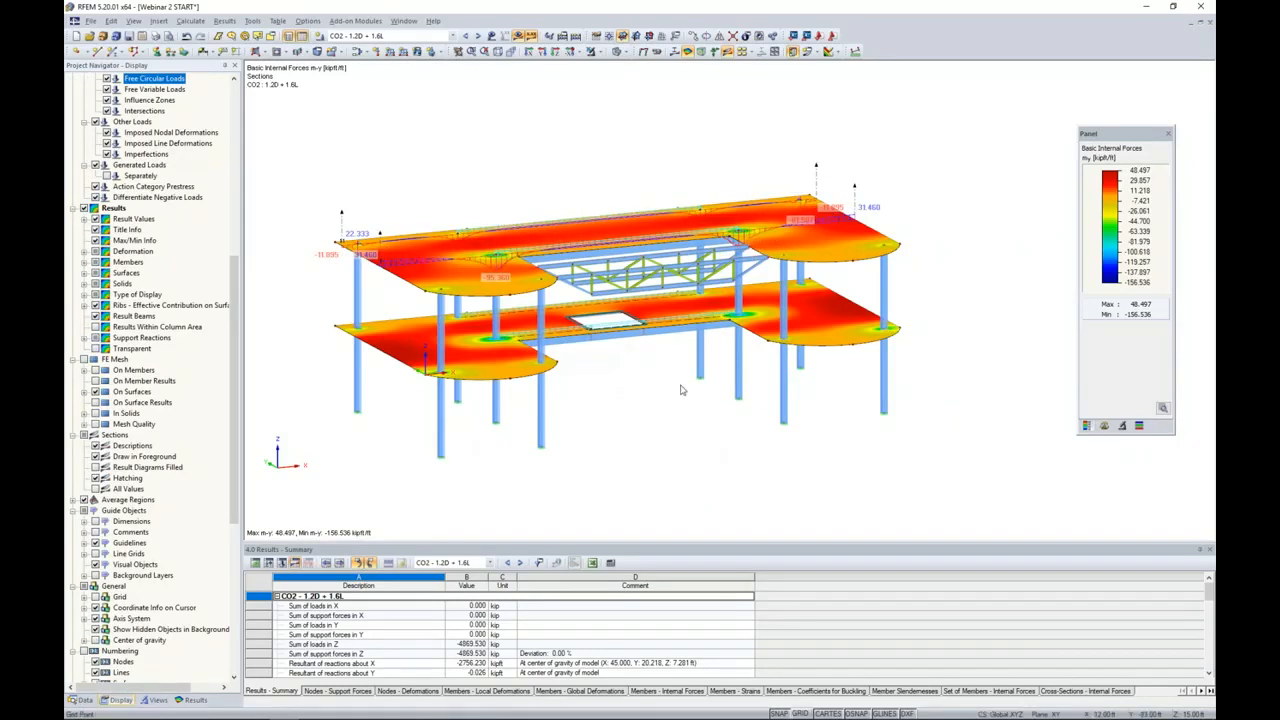
ctrl+middle_drag(683, 390, 685, 412)
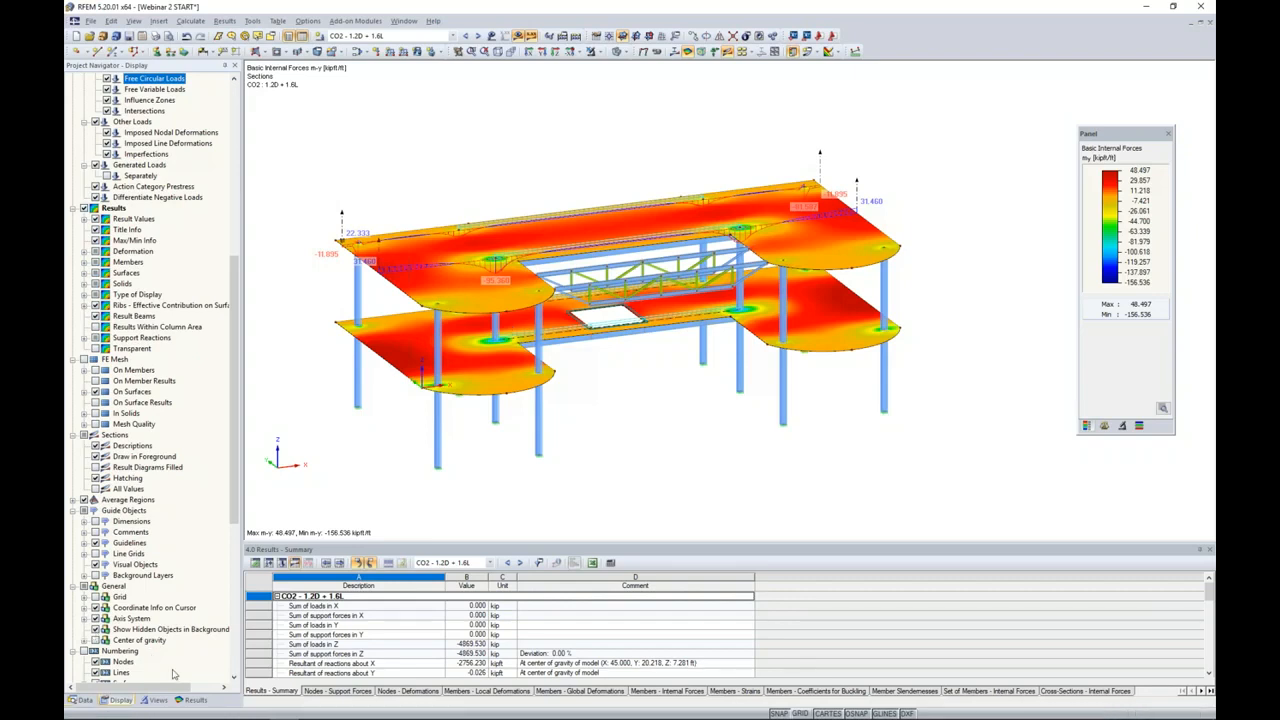
- Display the mx basic internal forces on the surfaces and examine the section diagrams along the upper slab
click(192, 700)
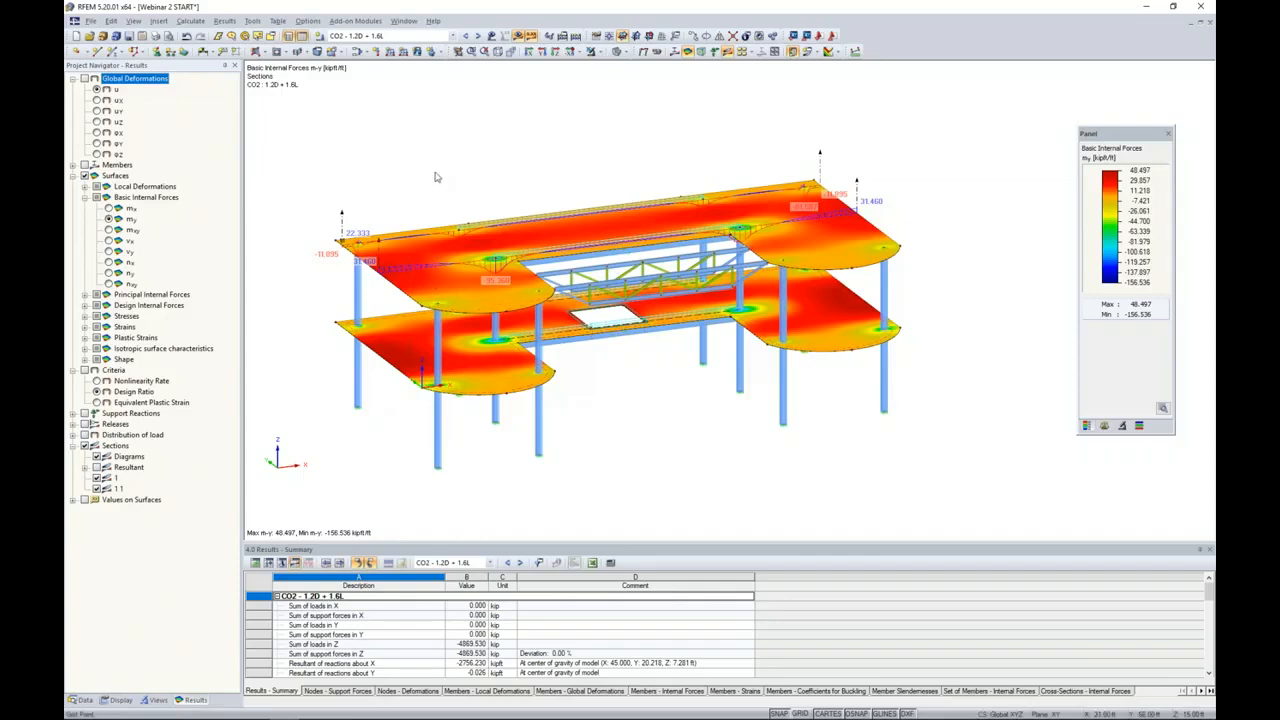
scroll(449, 190, up, 3)
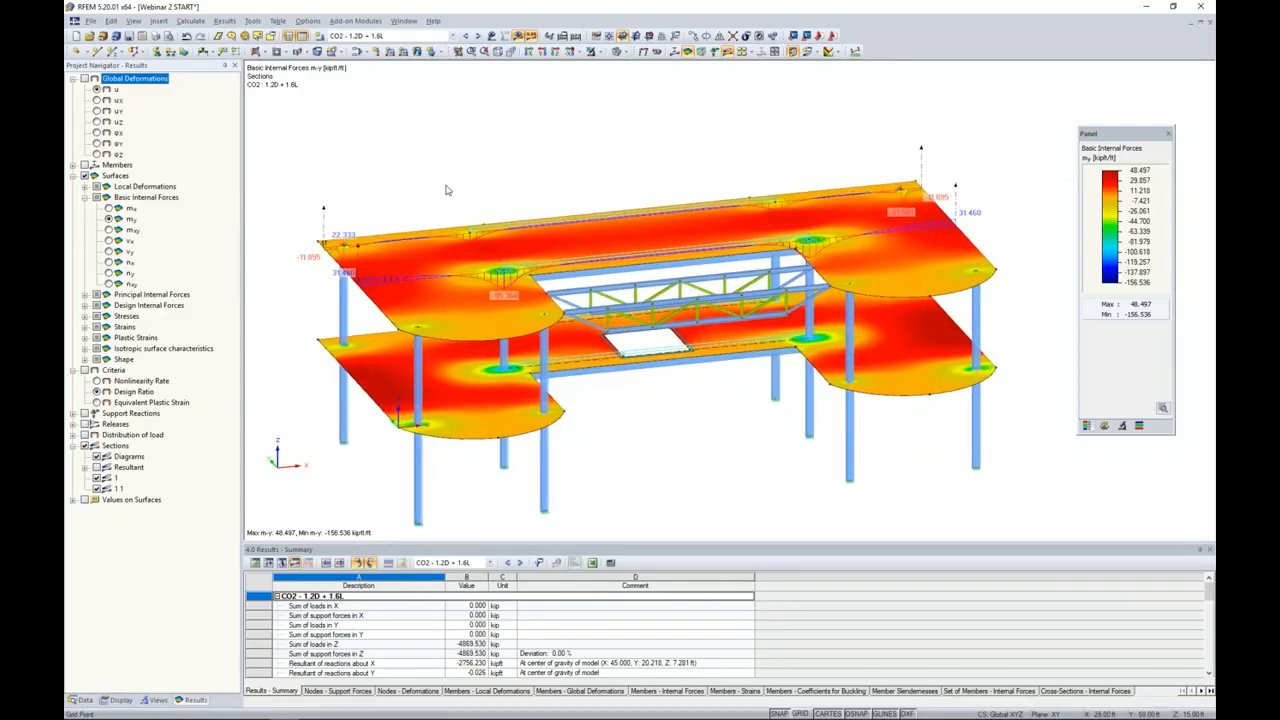
ctrl+middle_drag(449, 190, 518, 196)
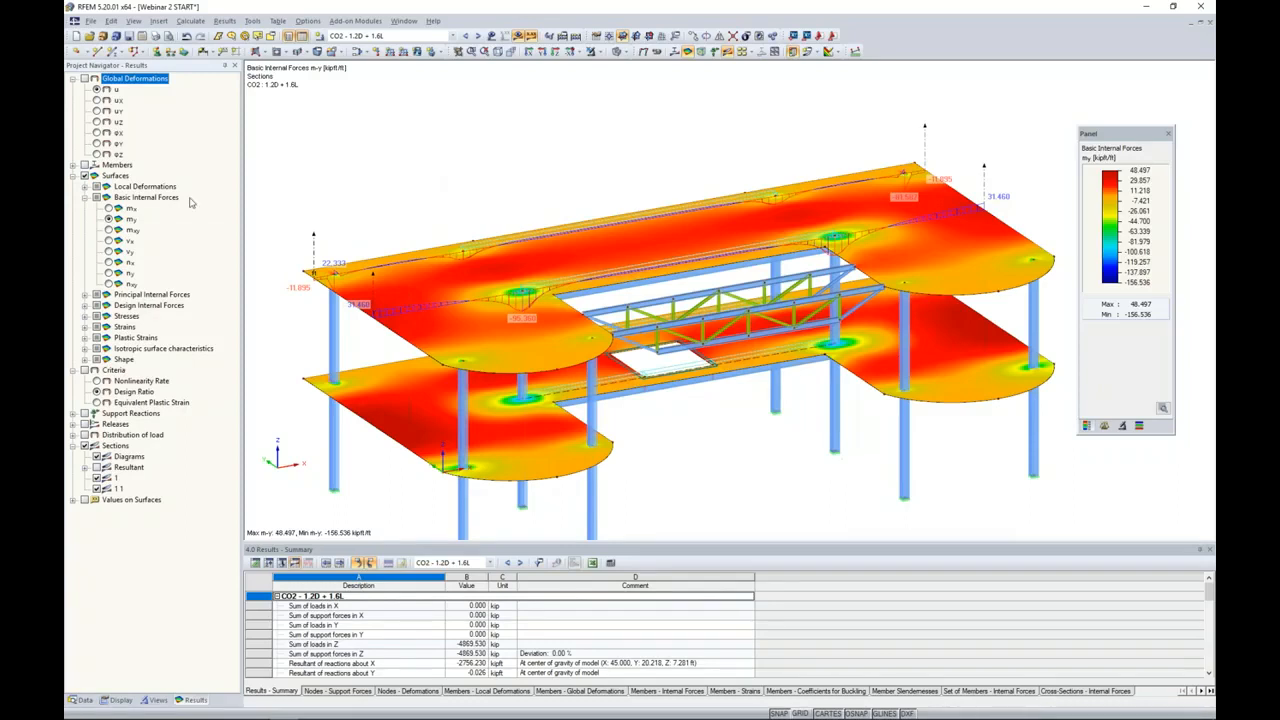
click(108, 208)
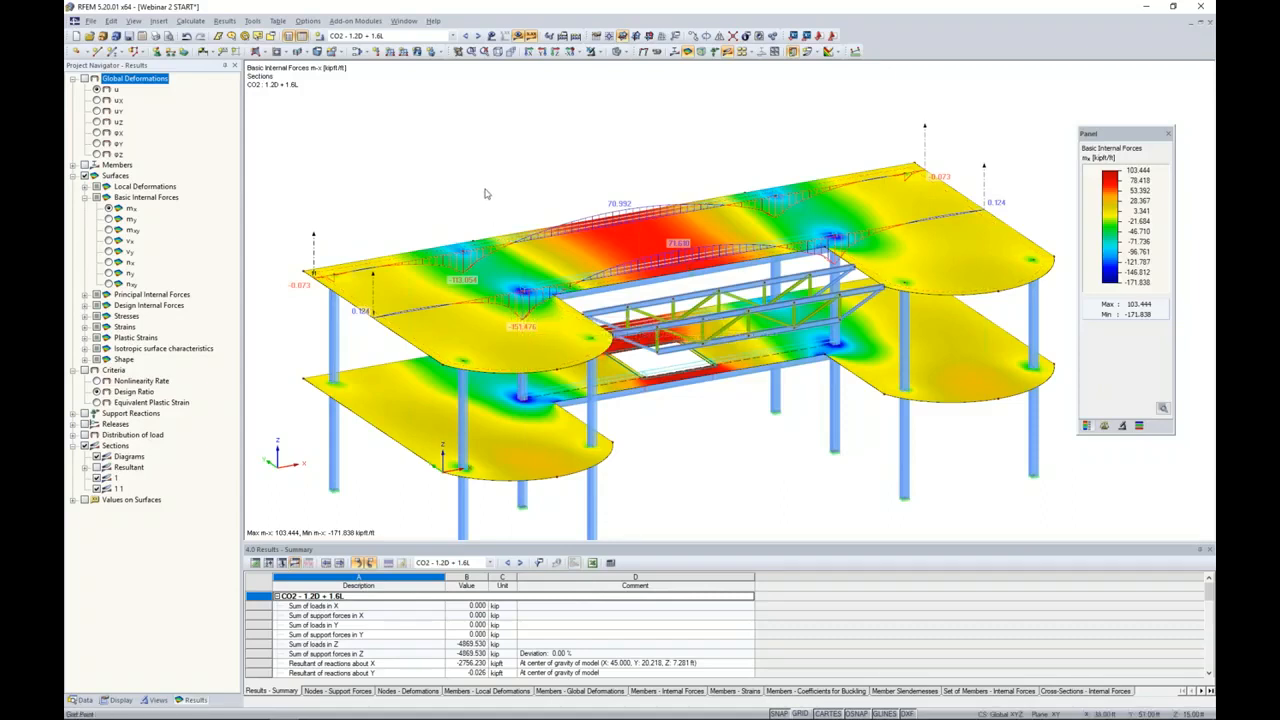
scroll(481, 199, down, 1)
scroll(481, 198, down, 1)
middle_drag(481, 198, 493, 148)
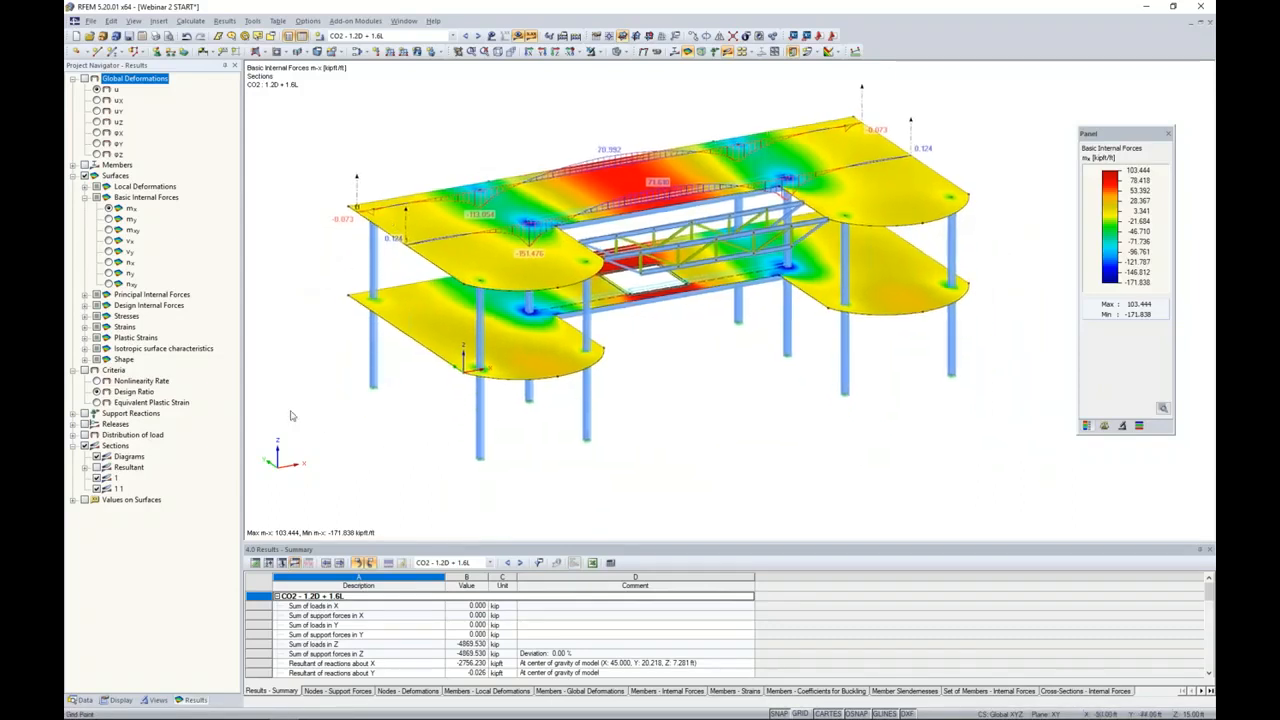
- Open the RF-CONCRETE Surfaces add-on with standard ACI 318-14 and select CO2 (1.2D + 1.6L) for strength limit state design
click(83, 701)
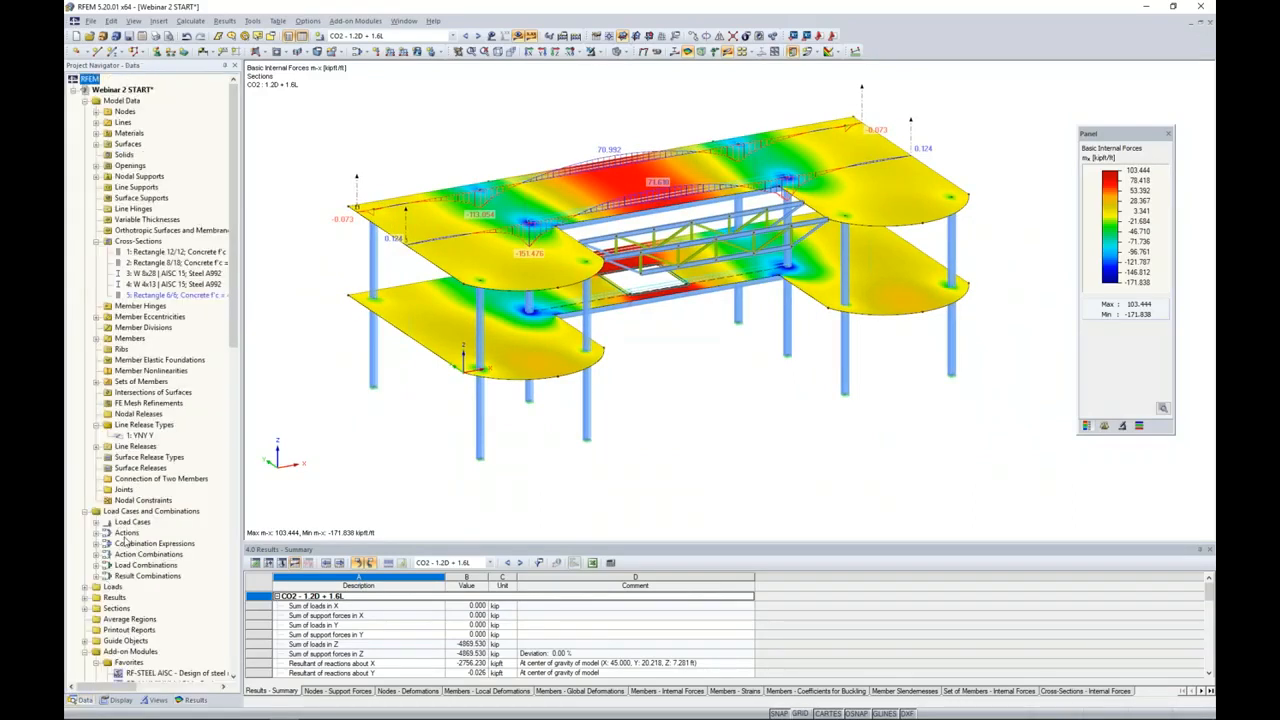
scroll(138, 525, down, 5)
scroll(139, 526, down, 3)
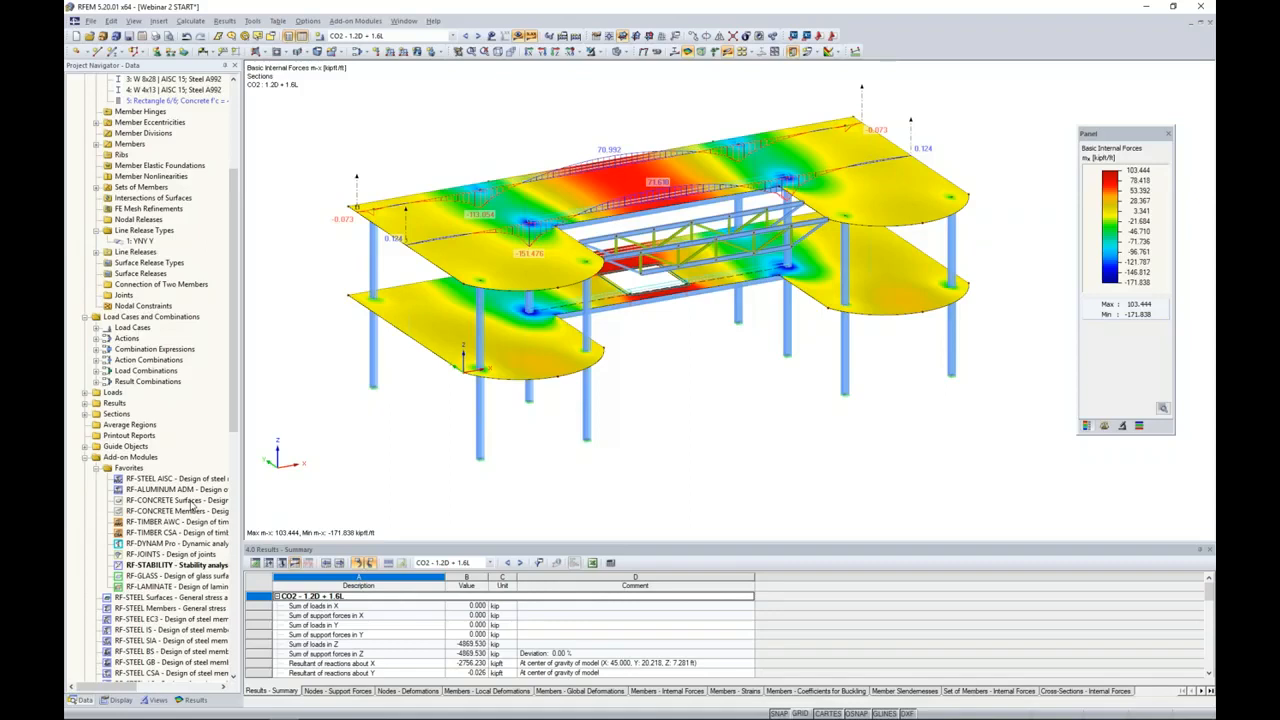
double_click(191, 501)
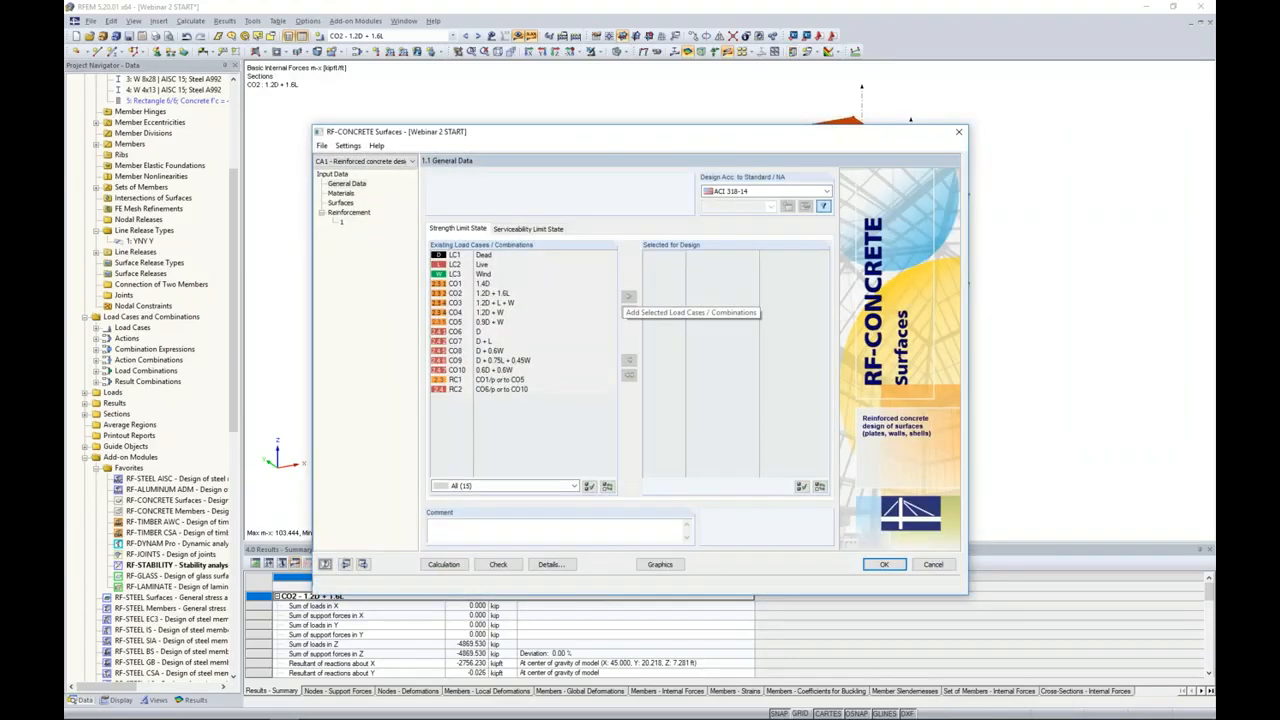
click(728, 191)
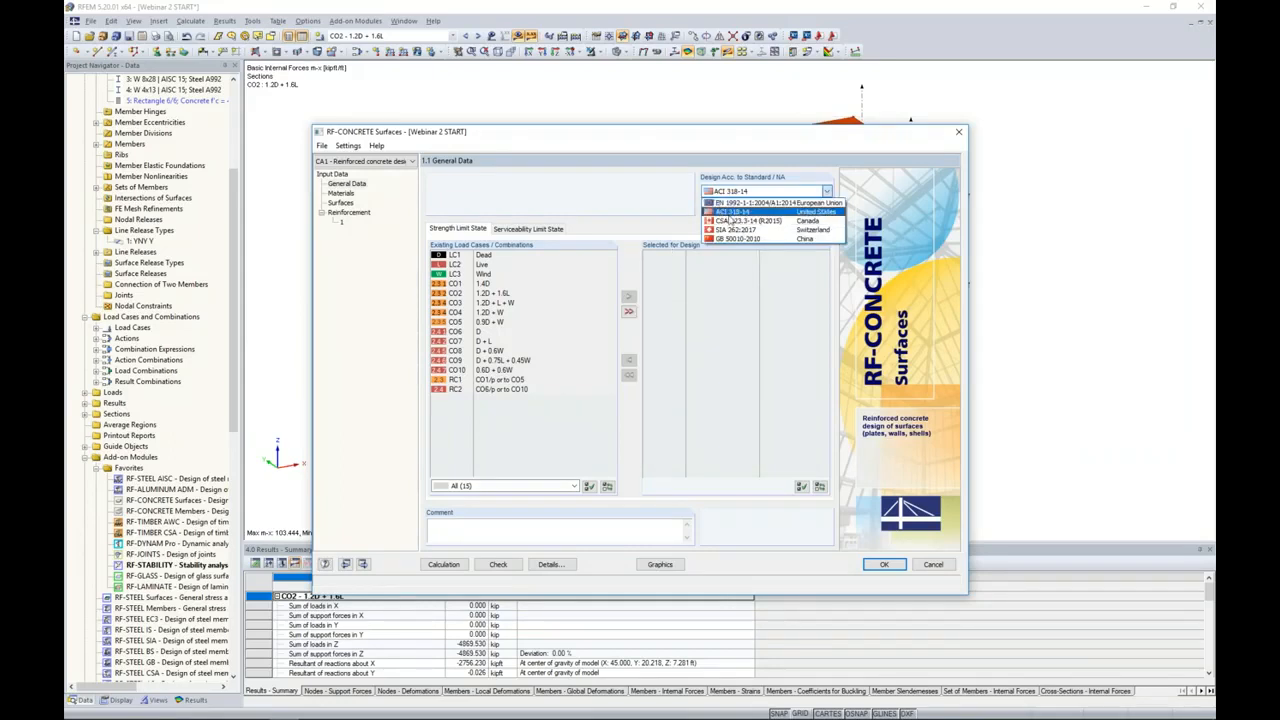
click(655, 205)
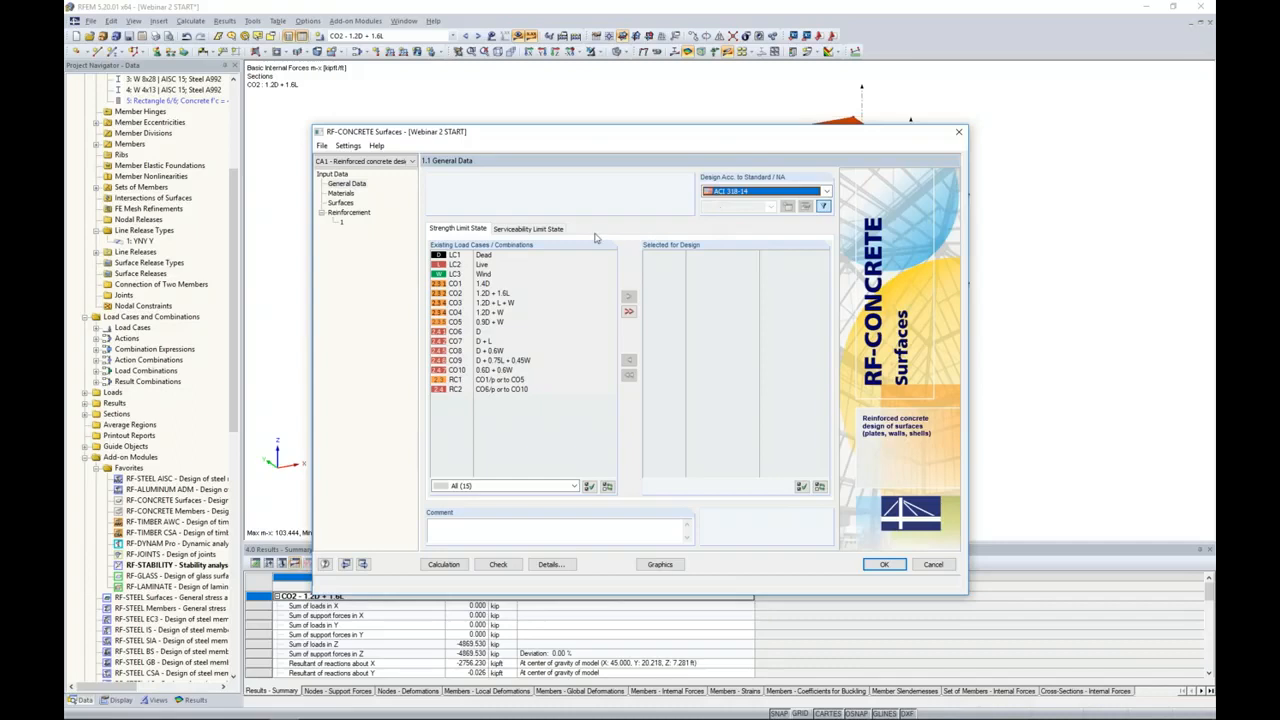
double_click(600, 293)
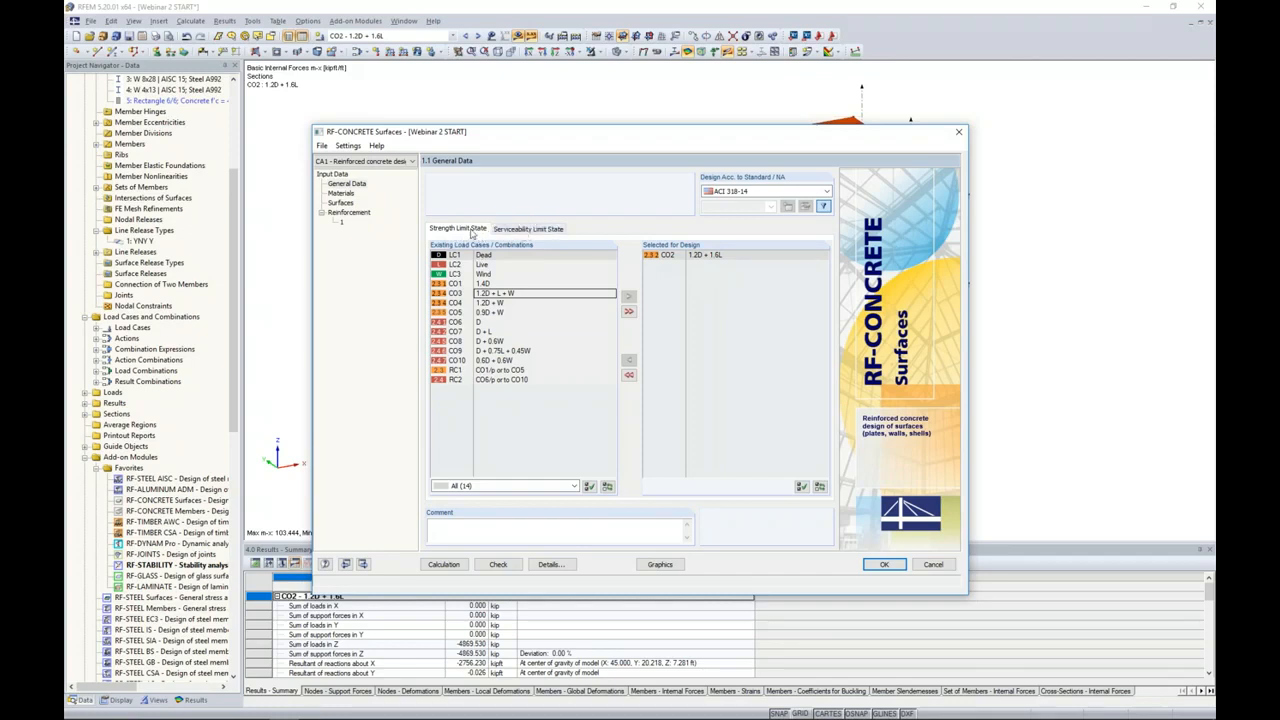
- Review the design materials and surface thicknesses, and restrict reinforcement group 1 to surface 5 instead of all surfaces
click(340, 193)
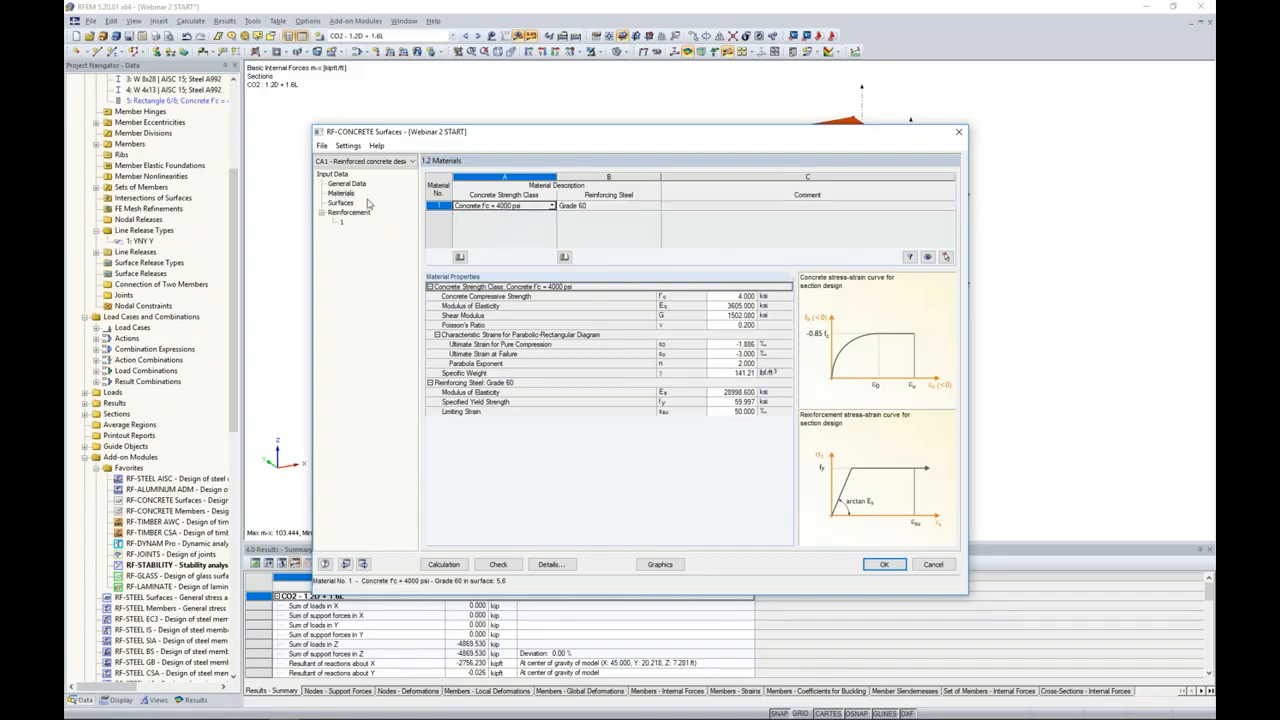
click(341, 203)
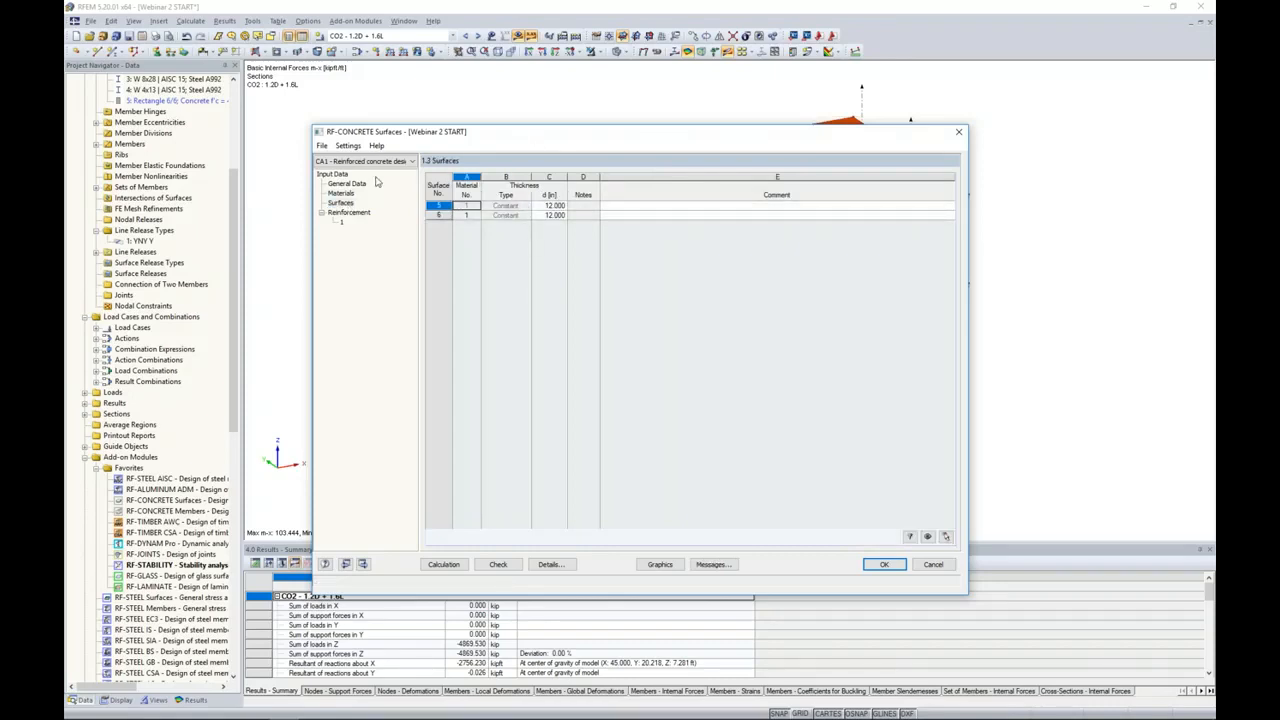
click(349, 212)
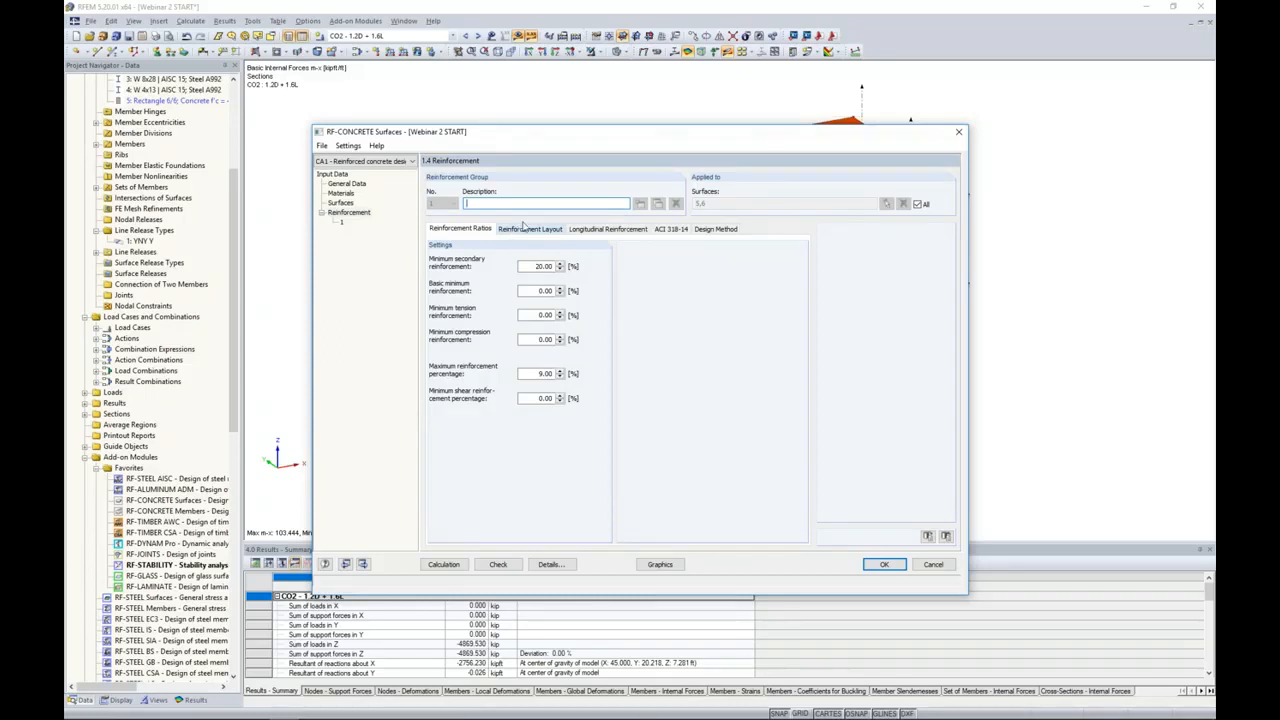
click(917, 204)
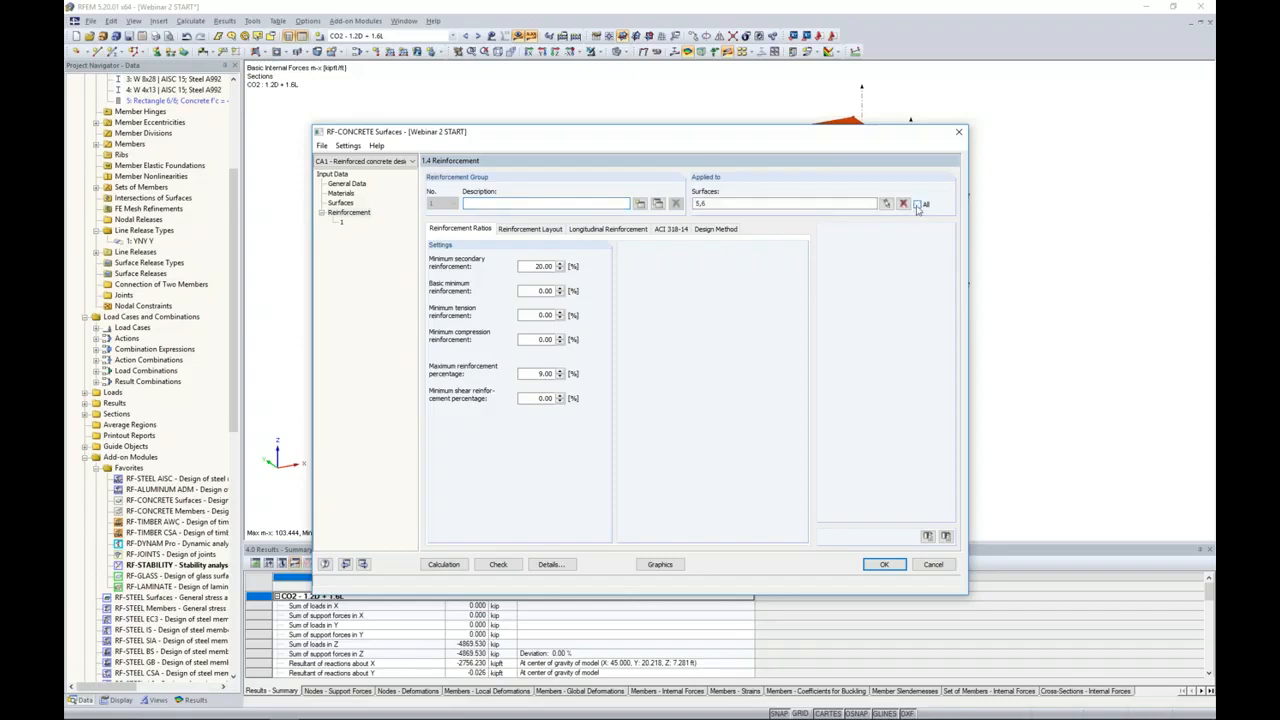
click(886, 204)
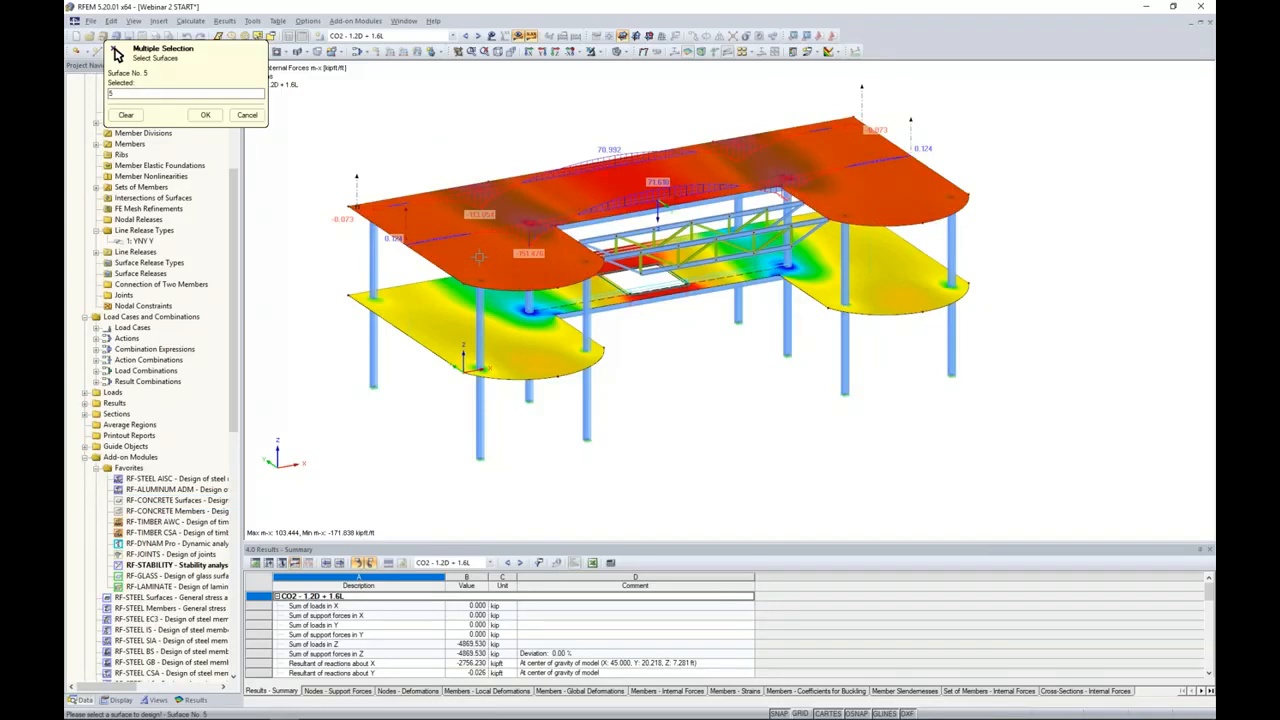
click(203, 115)
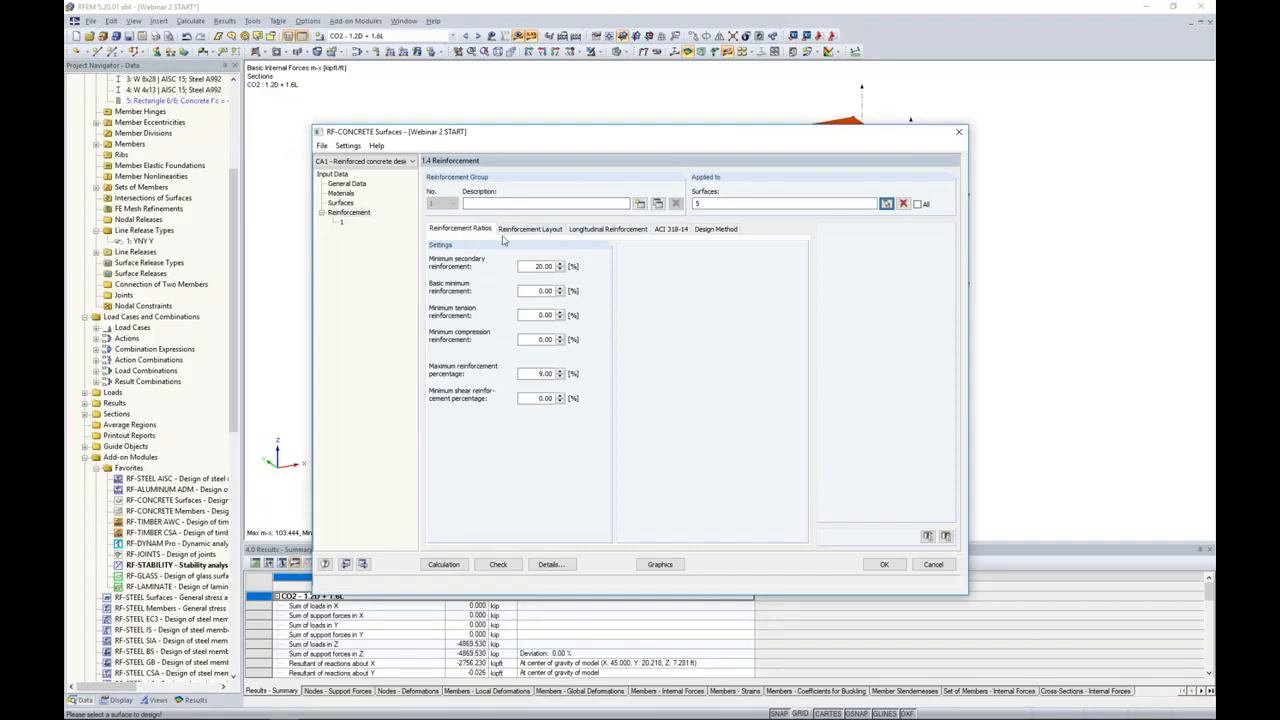
- Review the reinforcement layout, longitudinal reinforcement and ACI 318-14 settings, and run the concrete design calculation
click(510, 231)
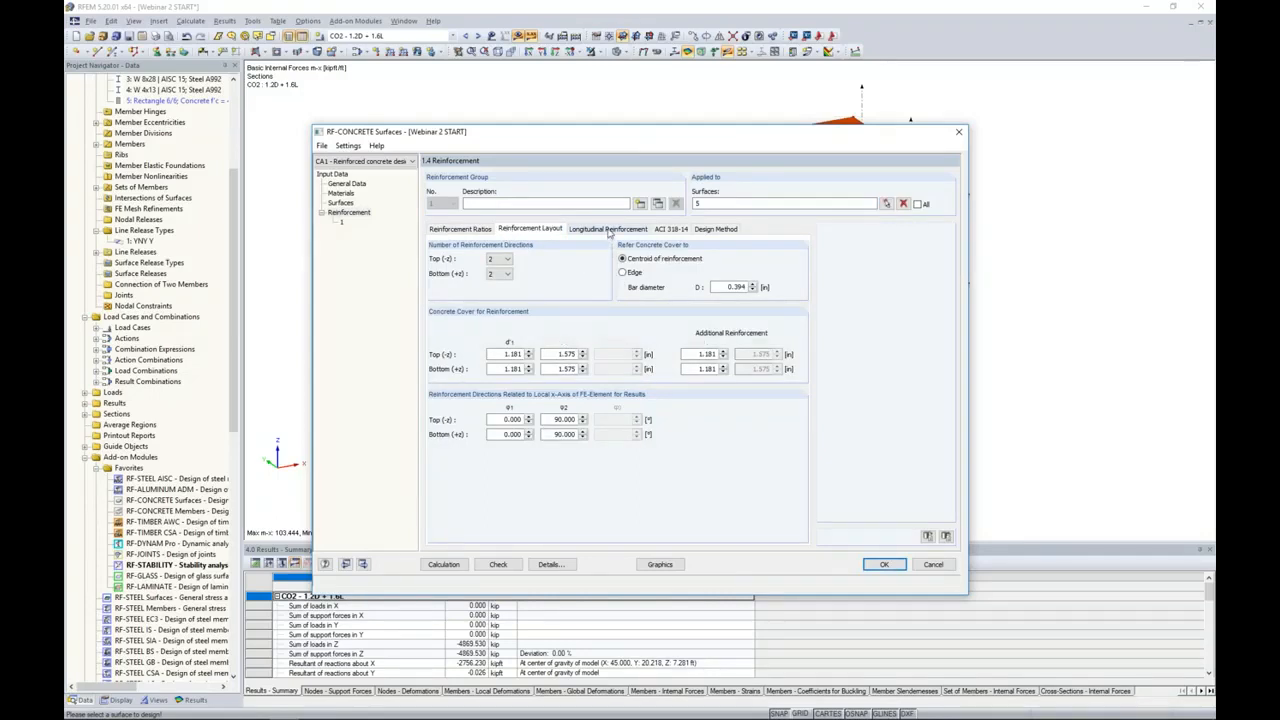
click(608, 230)
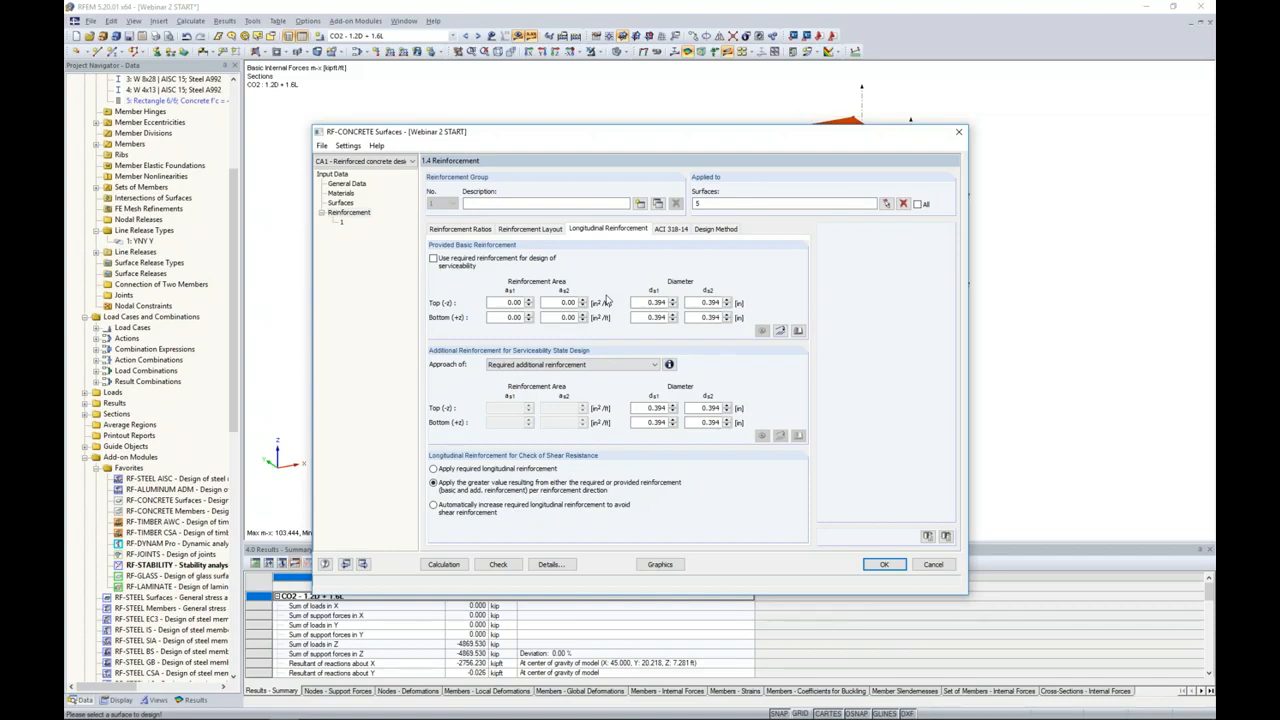
click(675, 229)
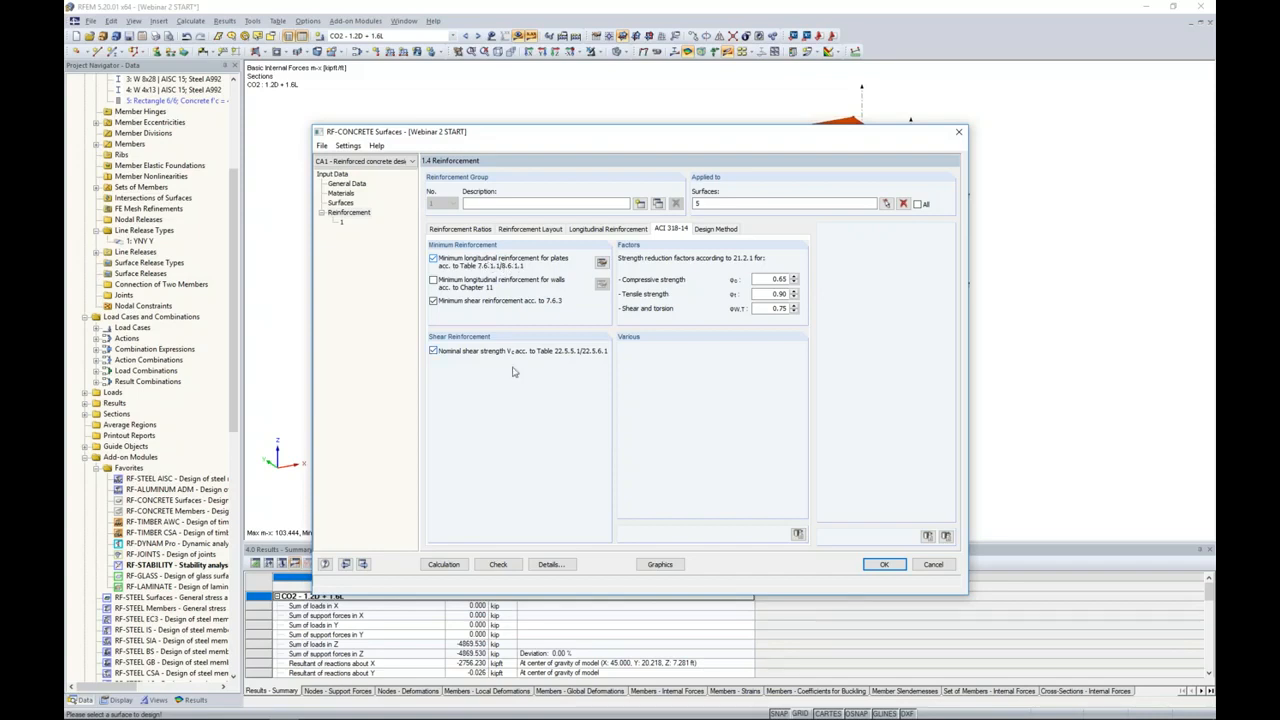
click(444, 566)
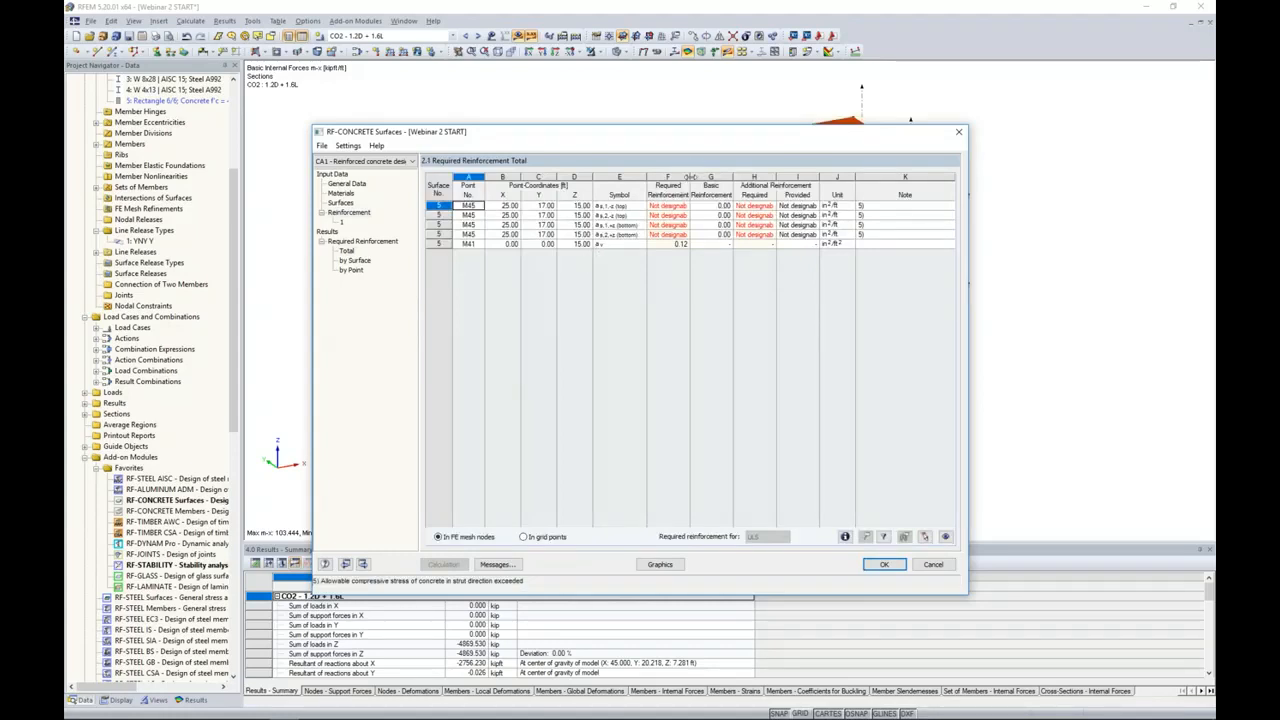
- Widen the required and additional required reinforcement columns in the total results and read the design messages
drag(688, 176, 712, 176)
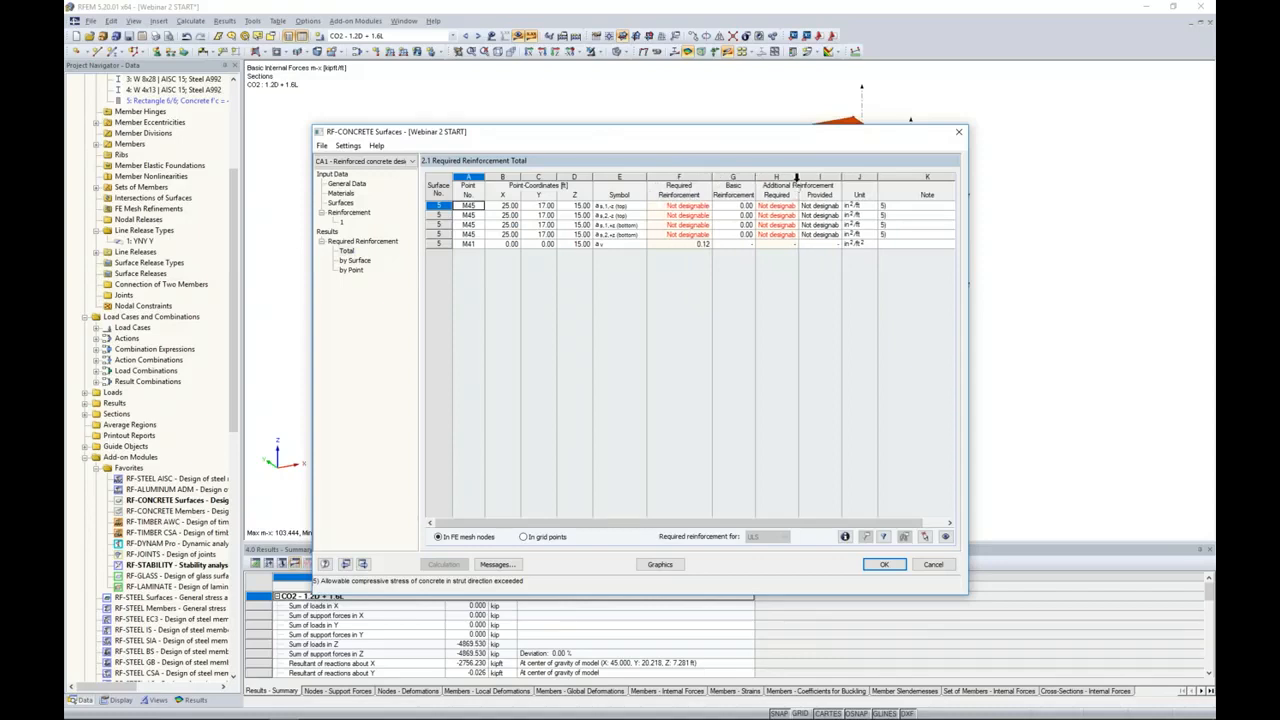
drag(797, 177, 822, 177)
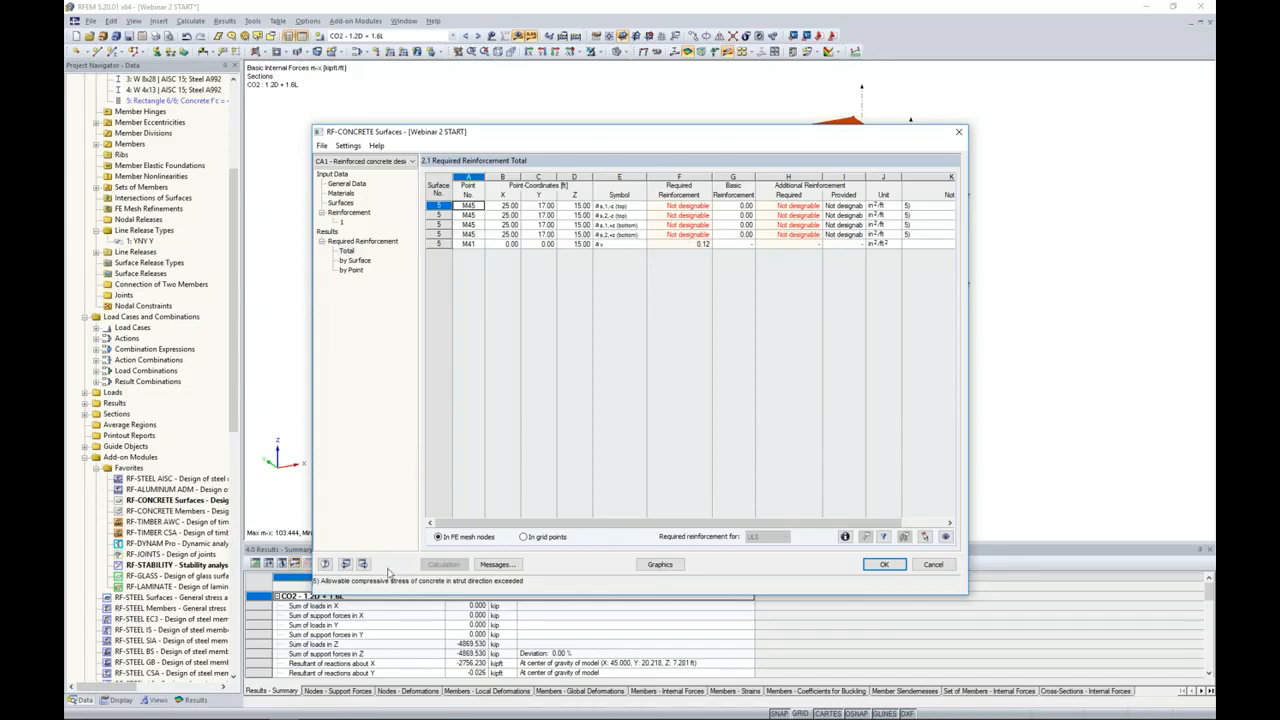
click(500, 564)
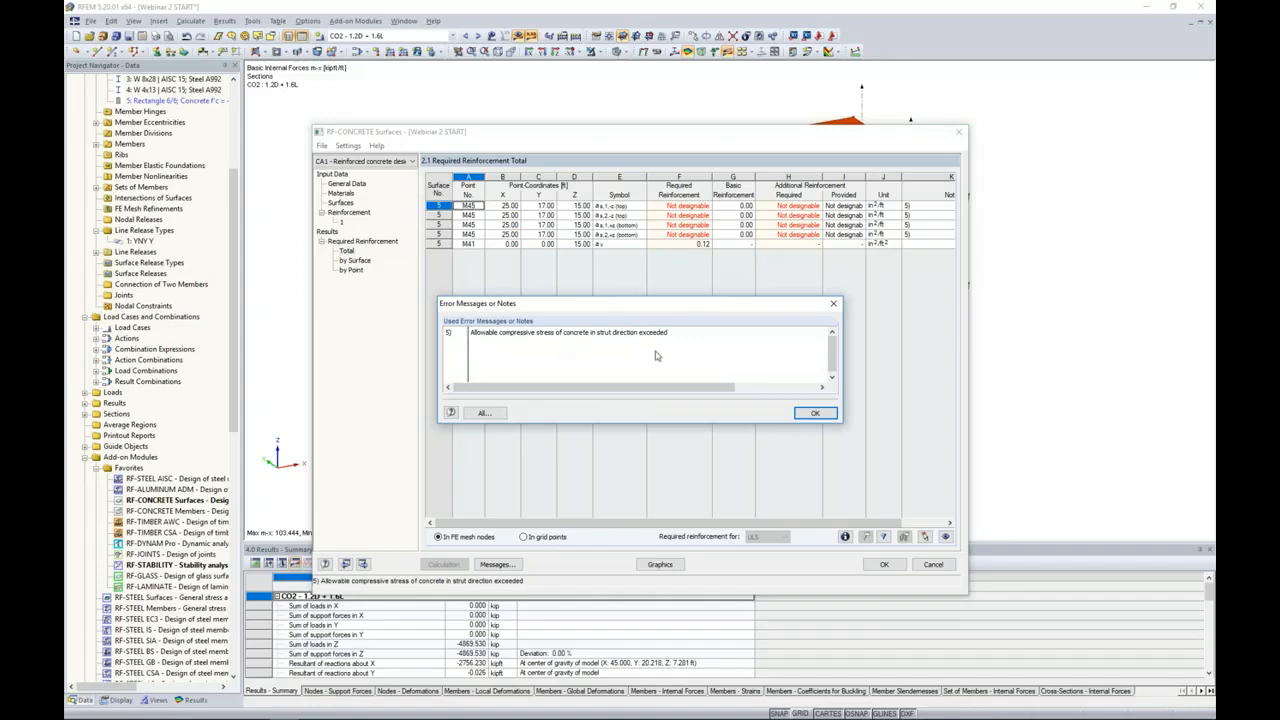
click(812, 413)
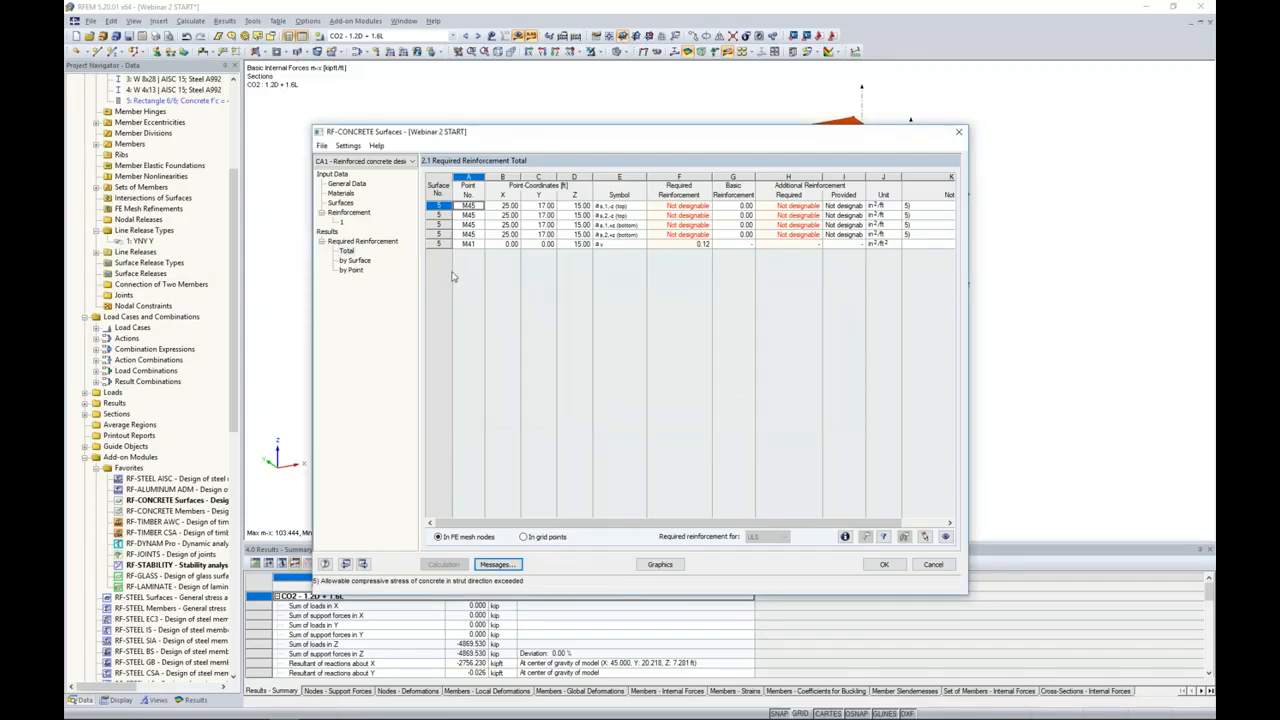
- Examine the required reinforcement by point for surface 5 down to M45, locating point M43 in the model
click(351, 271)
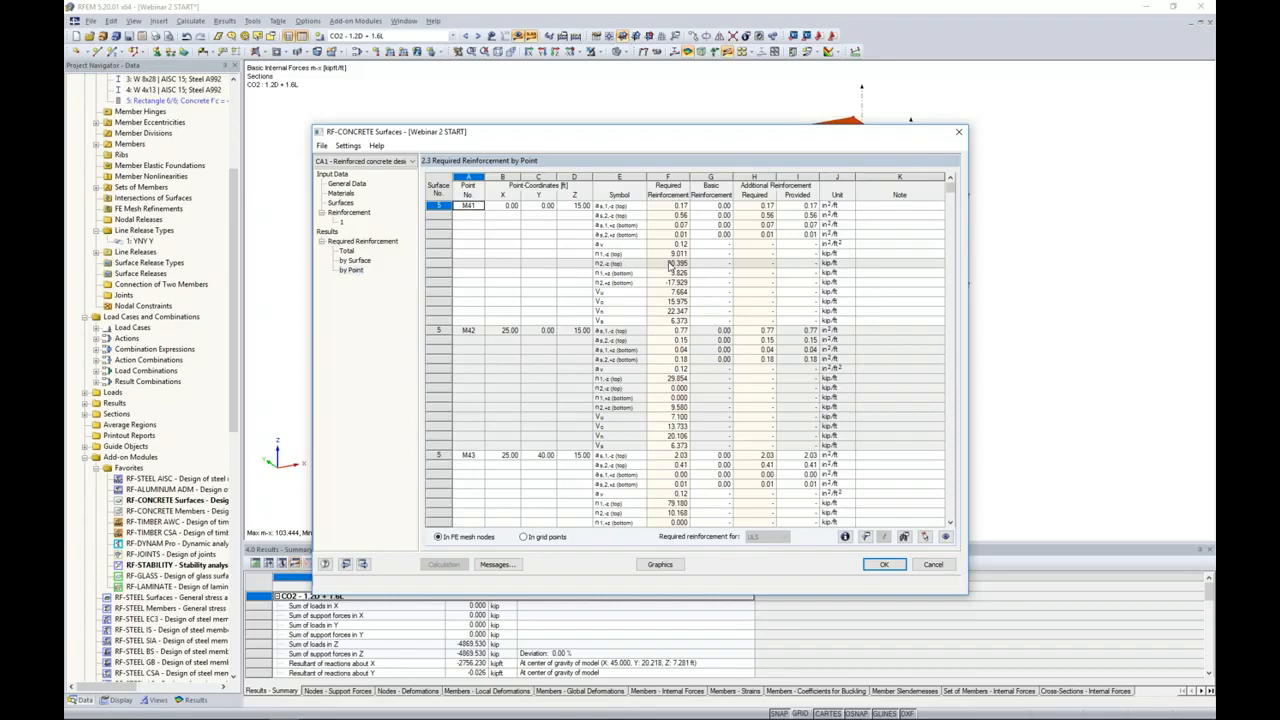
scroll(669, 264, down, 6)
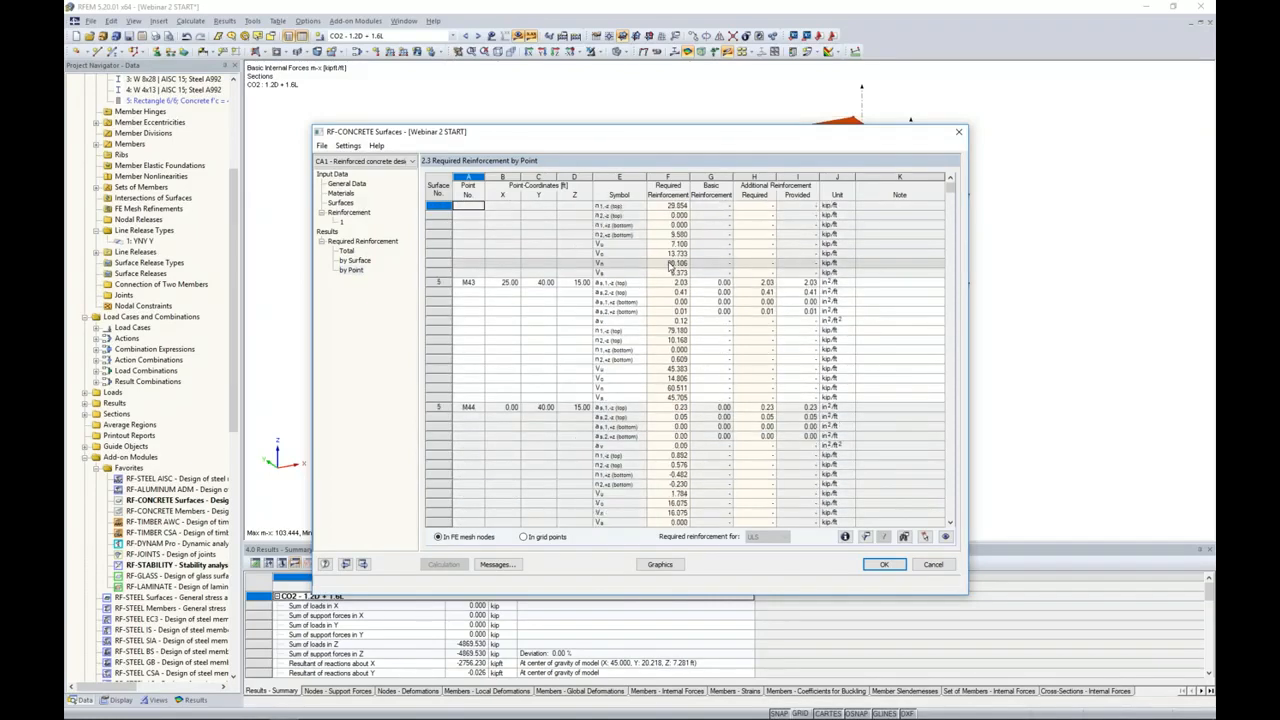
scroll(669, 264, down, 1)
drag(628, 133, 621, 345)
click(660, 505)
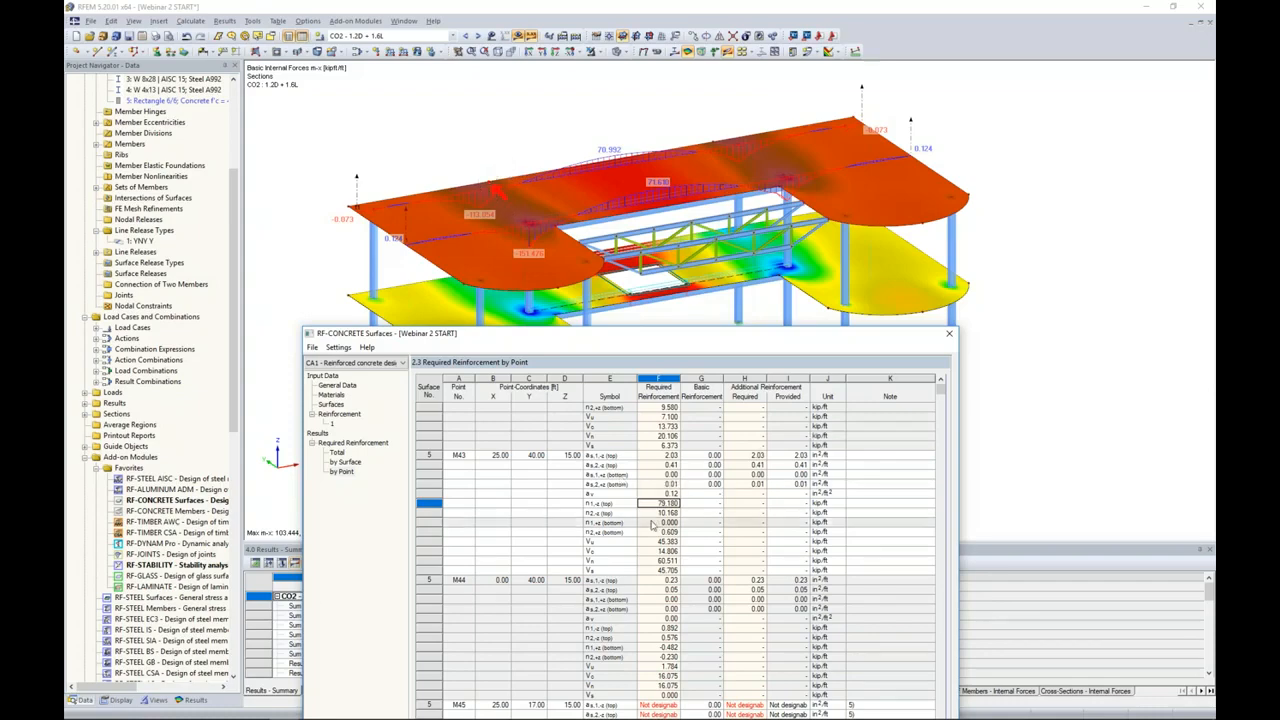
click(656, 552)
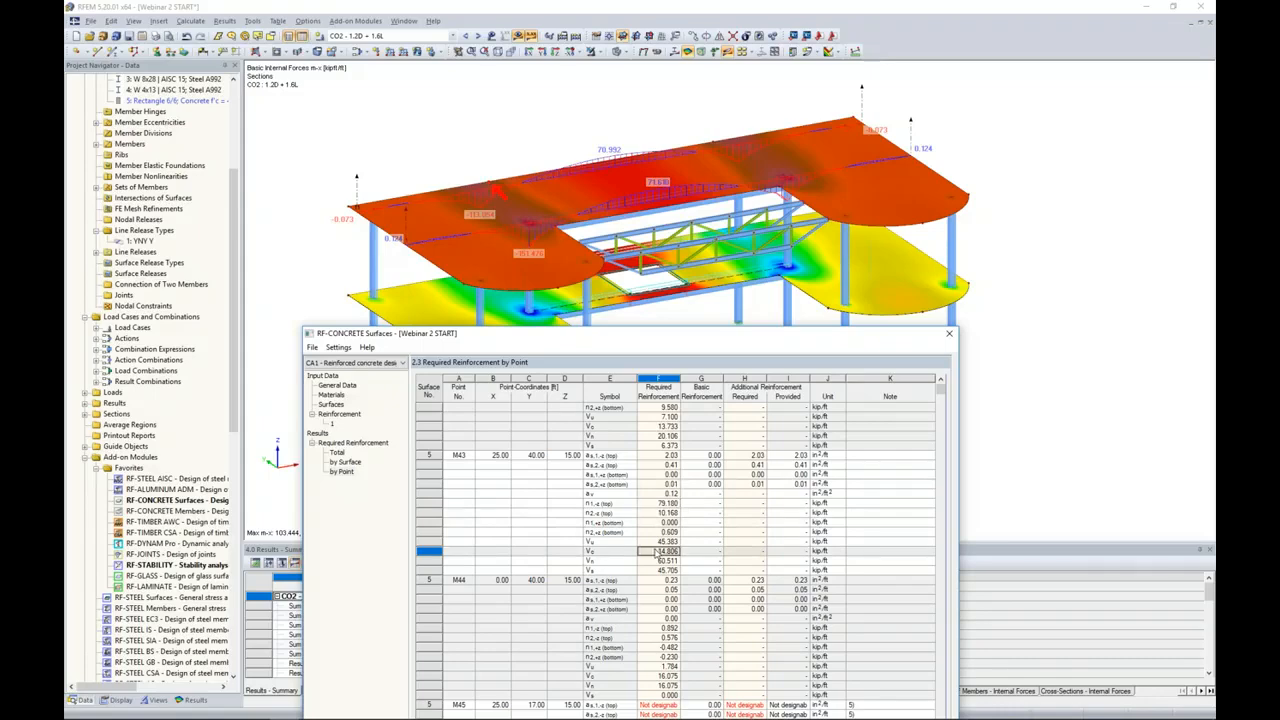
drag(637, 333, 643, 141)
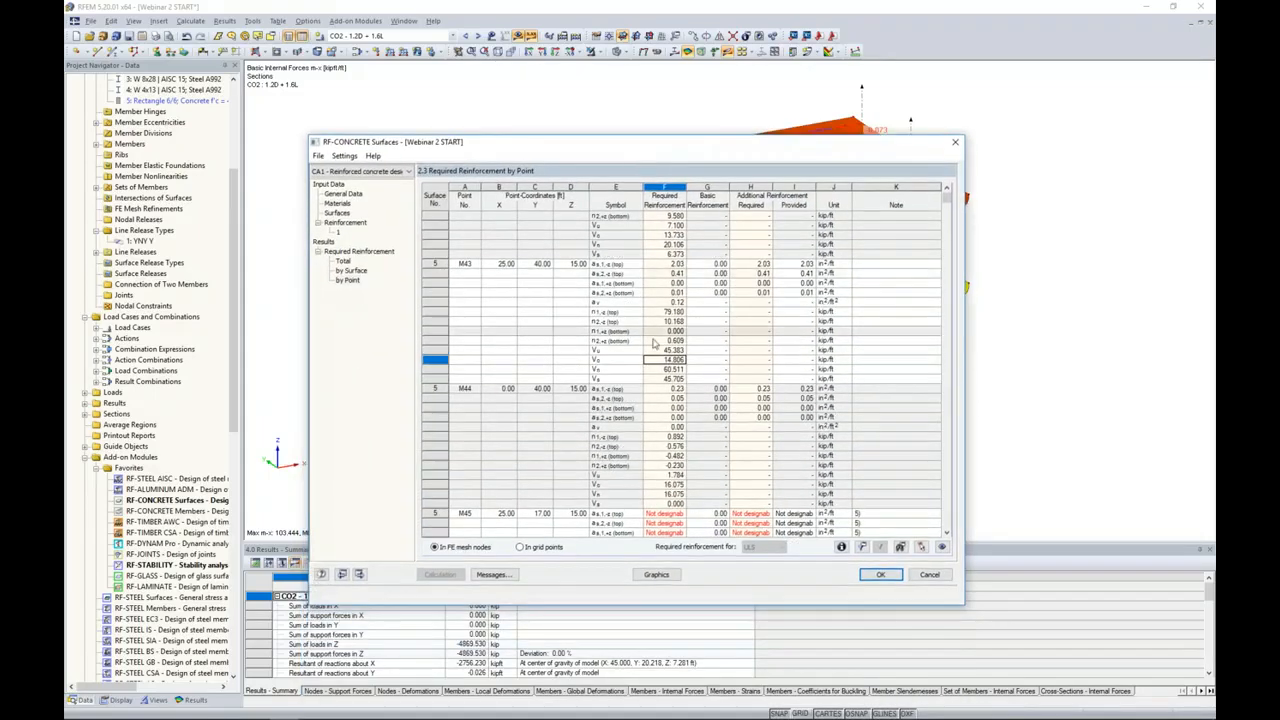
scroll(654, 343, down, 5)
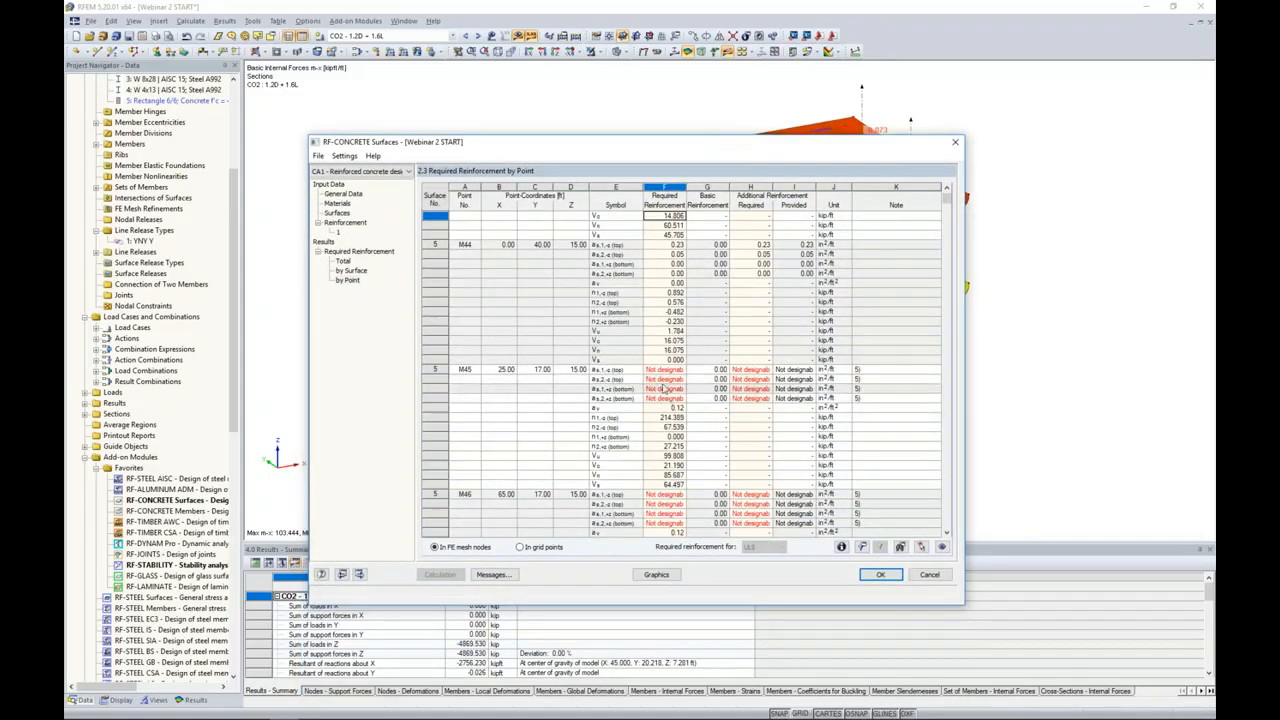
- Finish reviewing the reinforcement by point, accept the concrete design module and display the RF-CONCRETE Surfaces CA1 results with their result options
scroll(598, 392, down, 6)
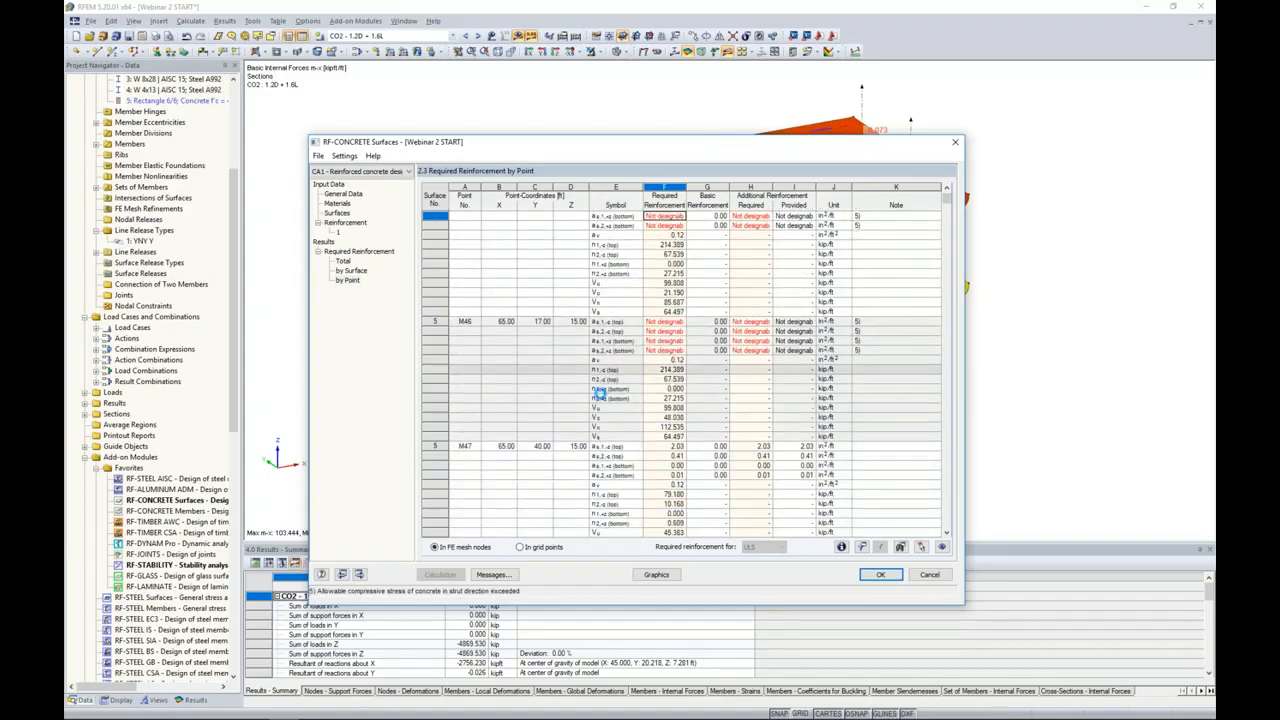
click(880, 575)
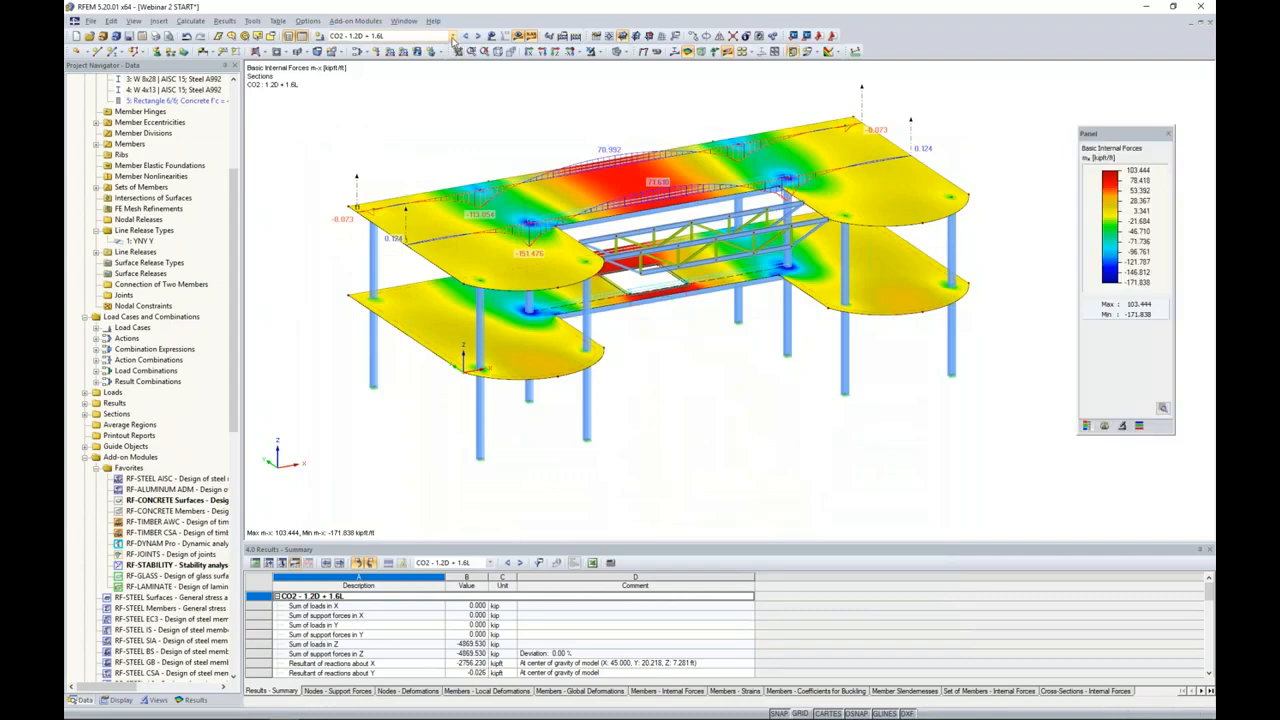
click(453, 37)
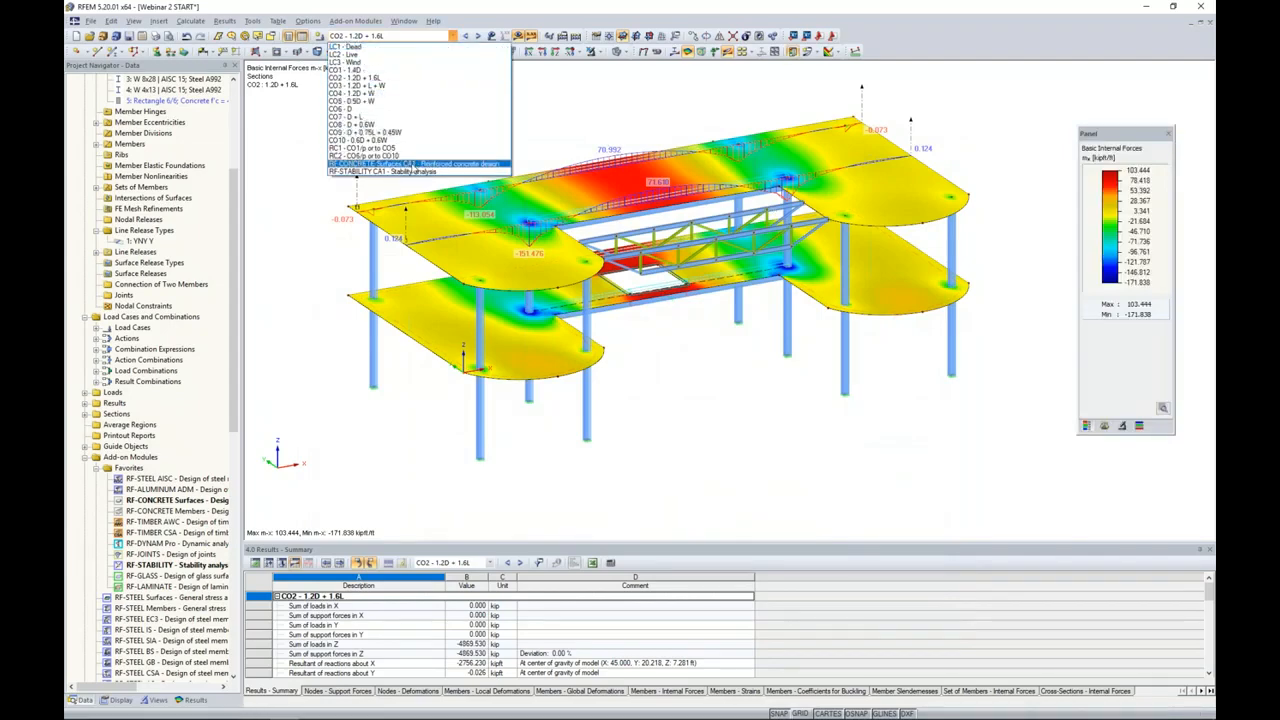
click(411, 168)
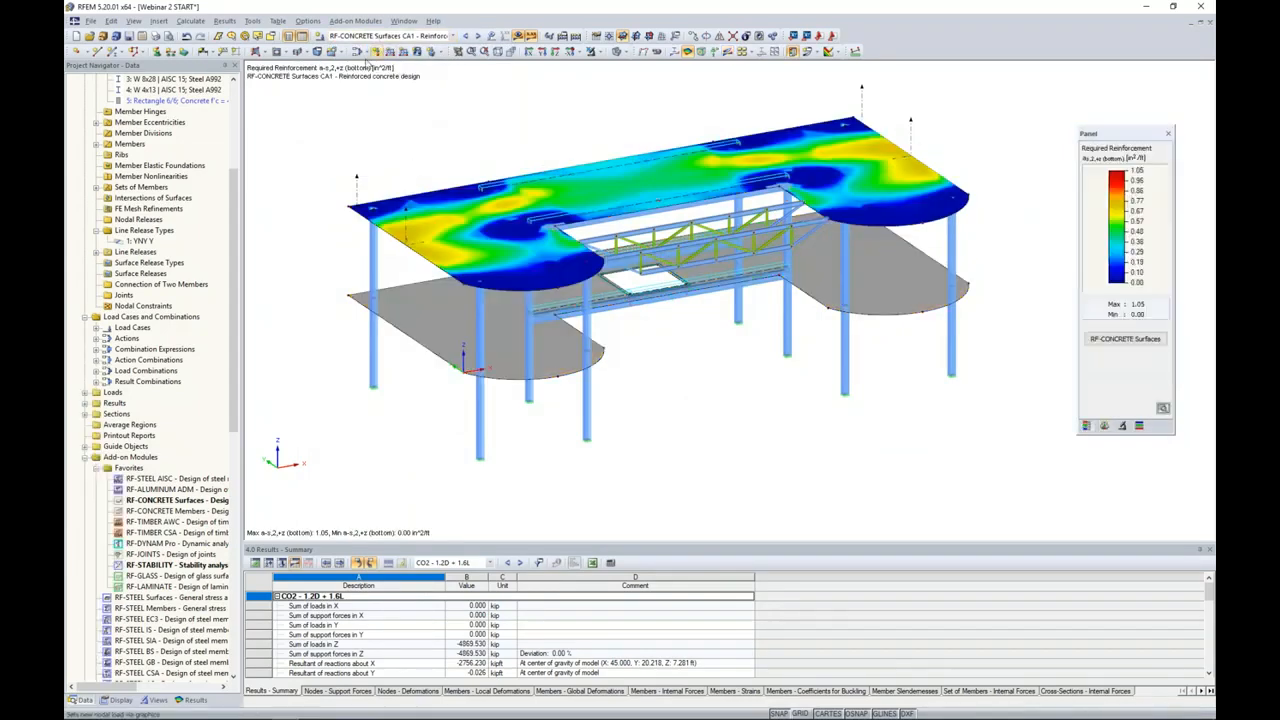
click(190, 699)
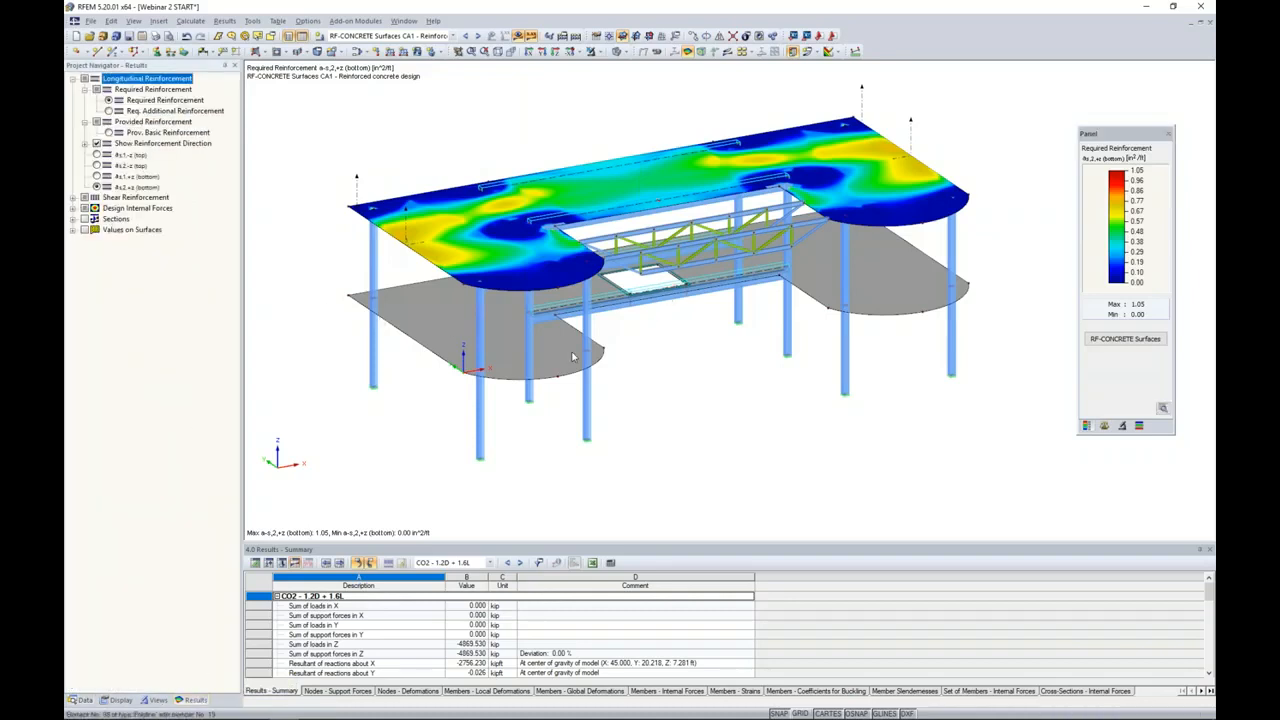
- Isolate the upper slab, surface 5, with a visibility of the selected object and inspect its as,2,+z (bottom) required reinforcement
click(451, 225)
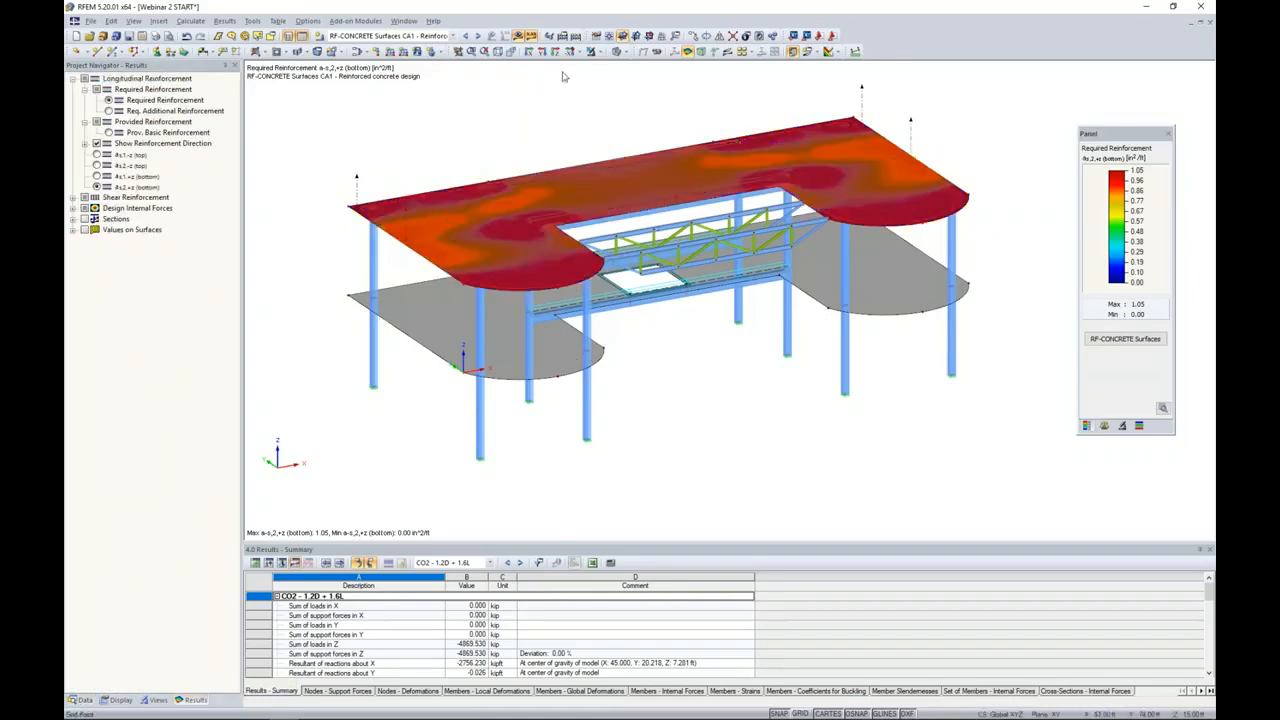
click(600, 52)
click(603, 65)
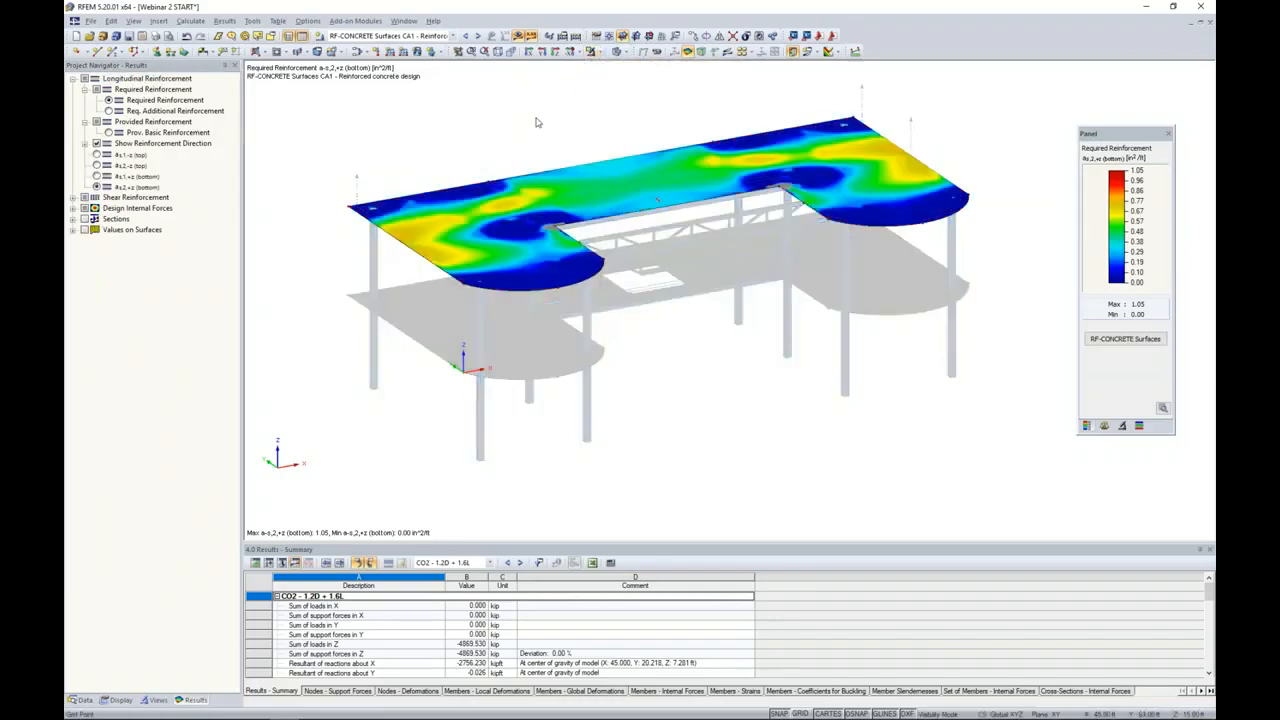
scroll(641, 296, up, 5)
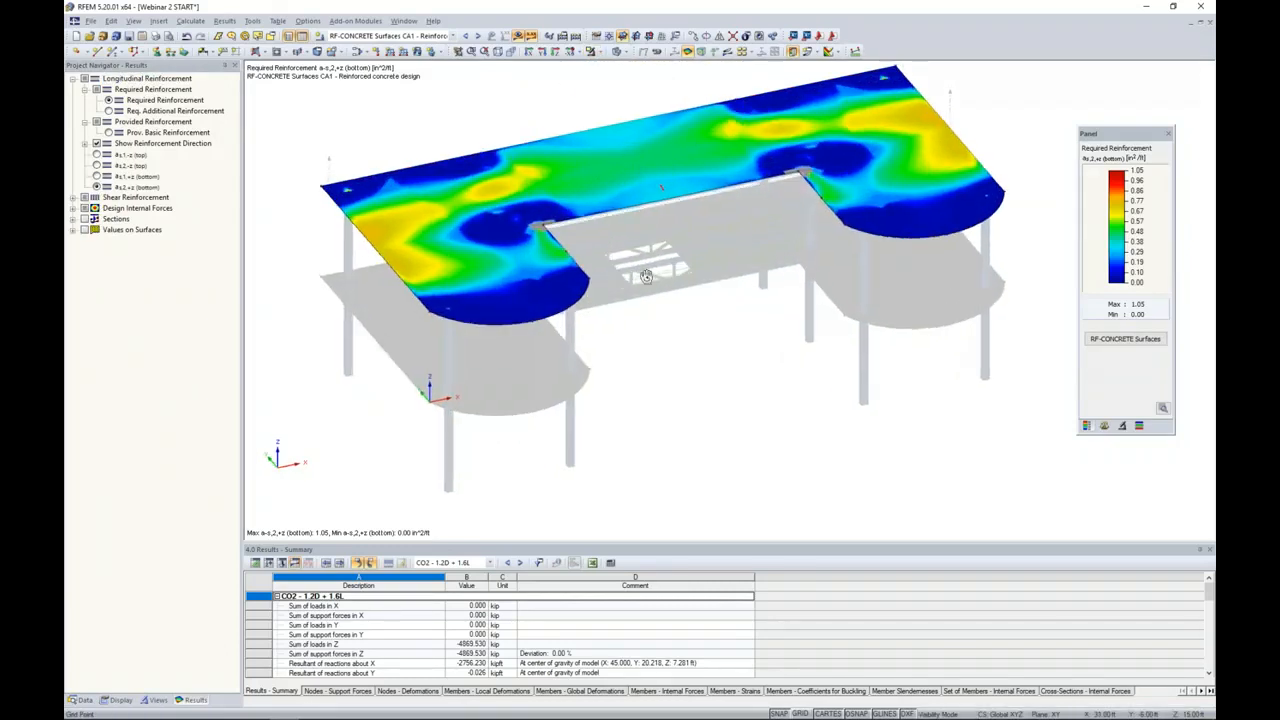
scroll(620, 256, up, 1)
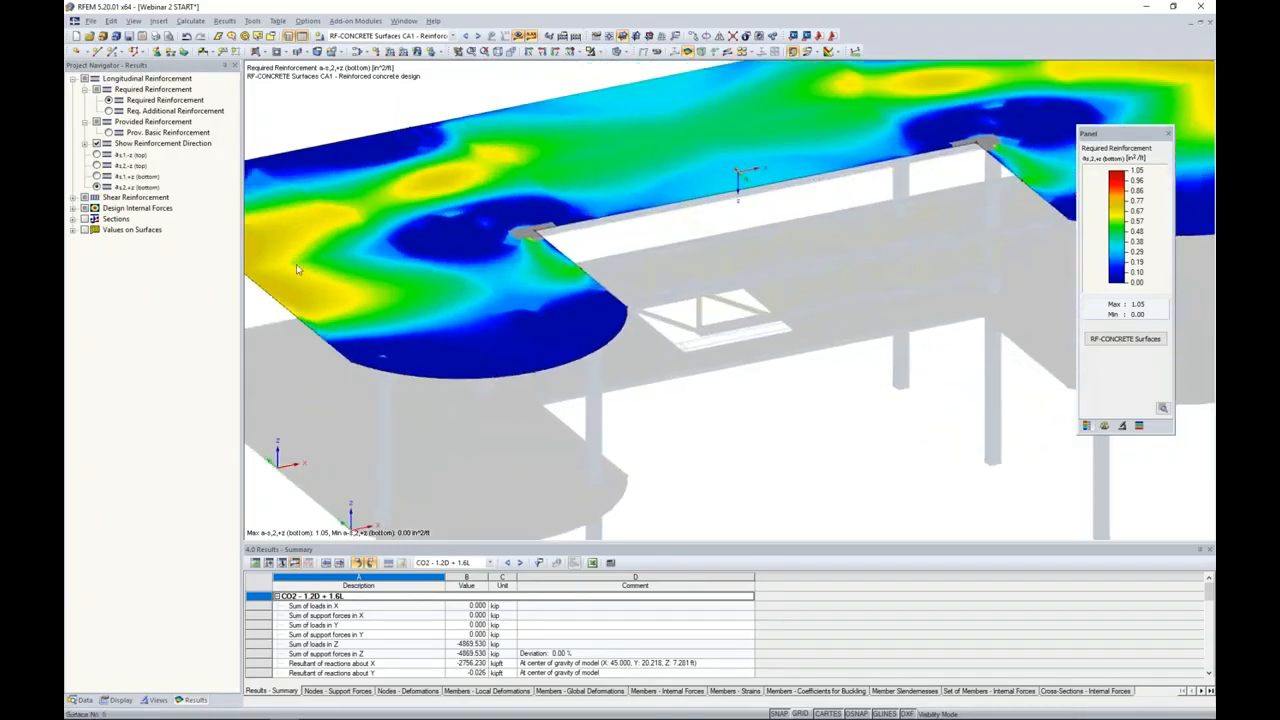
- Examine surface 5's required reinforcement contours for as,1,-z (top), as,2,-z (top) and as,1,+z (bottom), focusing on the area around the inner column
click(96, 155)
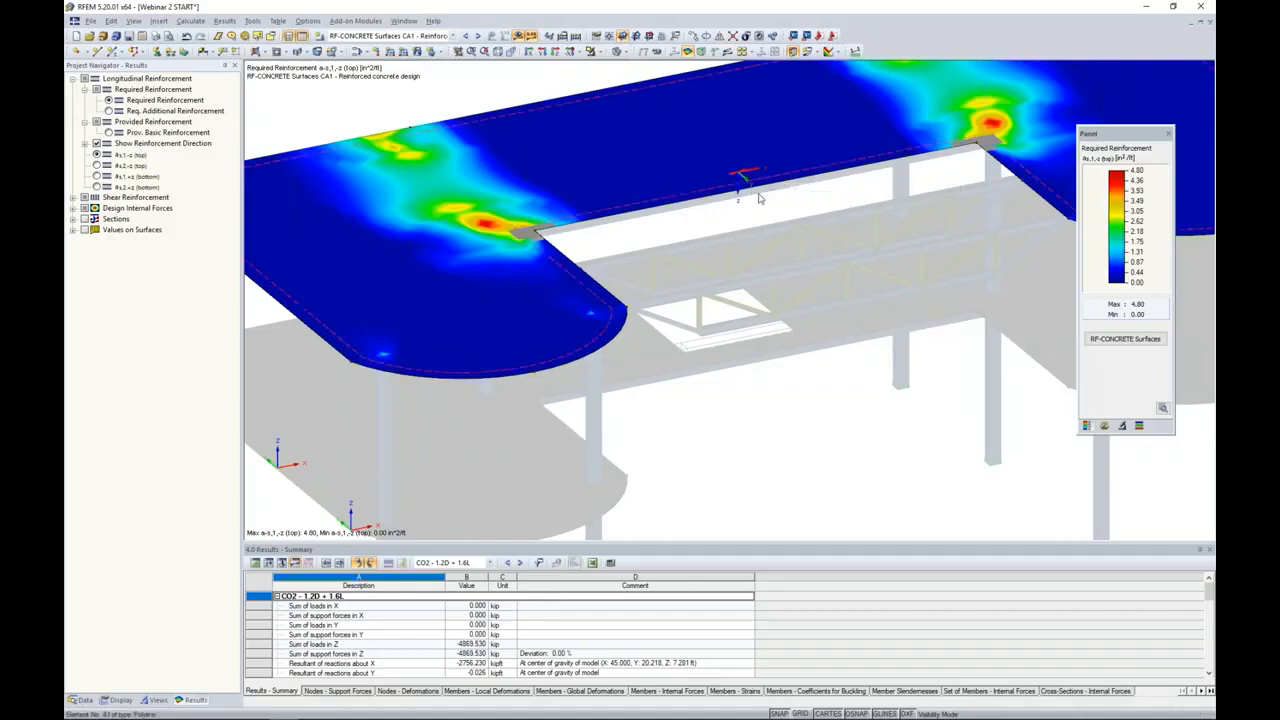
scroll(758, 198, up, 5)
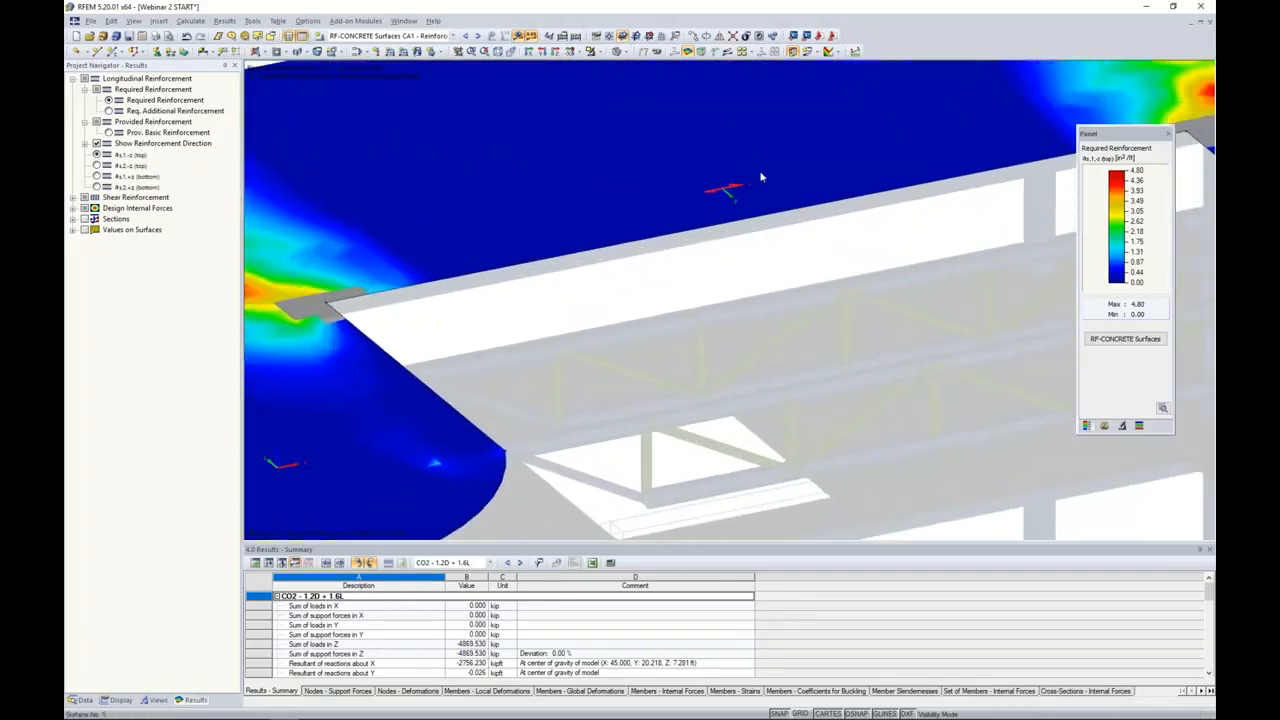
scroll(686, 270, down, 1)
scroll(688, 274, down, 3)
middle_drag(692, 298, 722, 267)
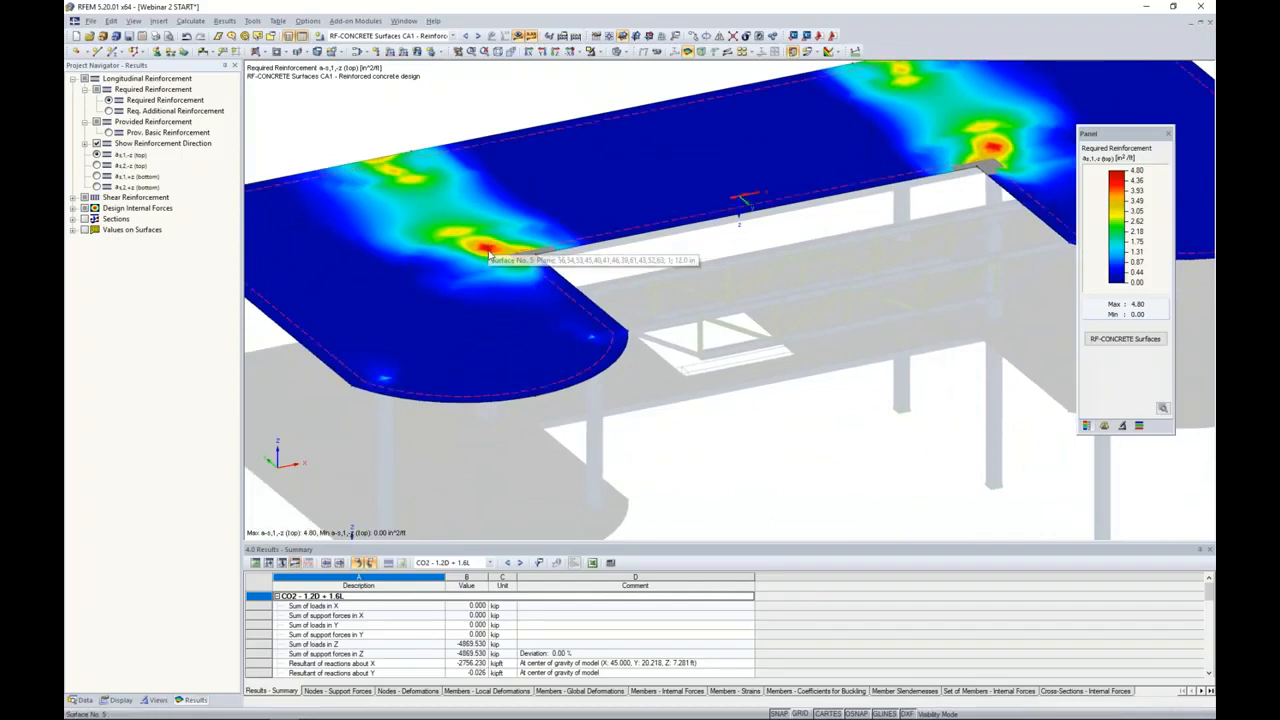
scroll(590, 278, up, 2)
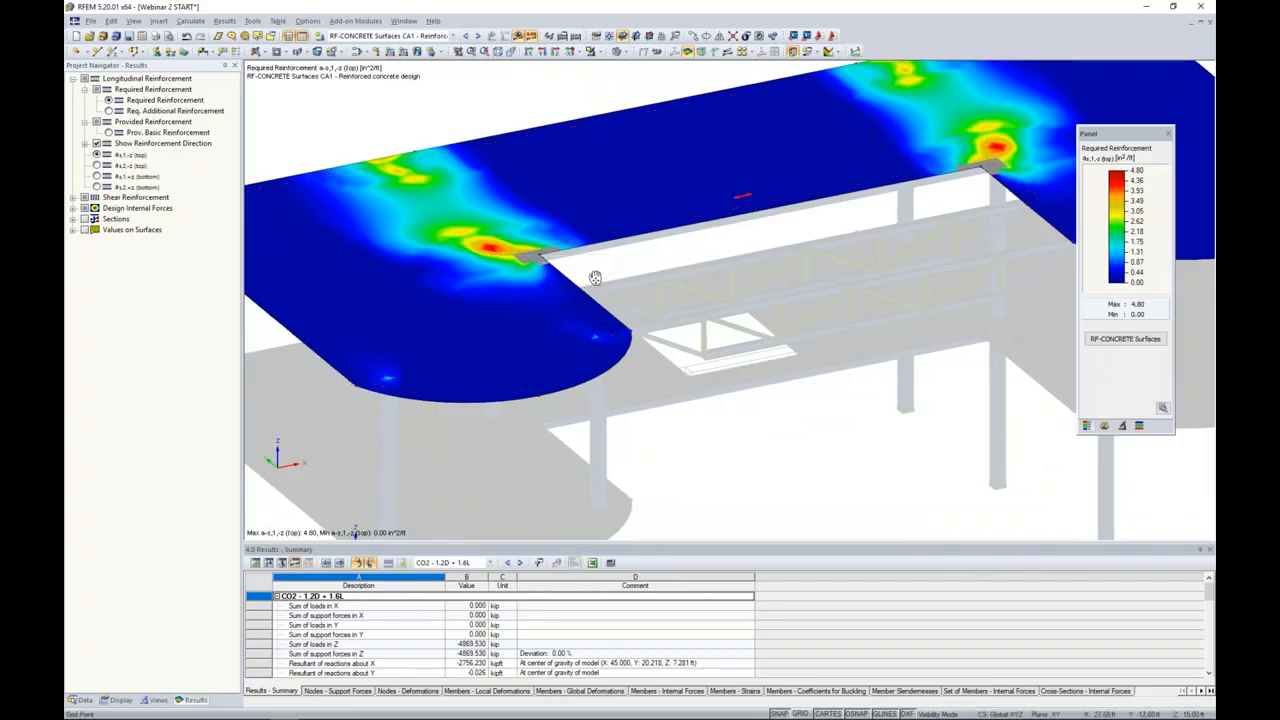
scroll(545, 270, up, 3)
scroll(545, 270, up, 1)
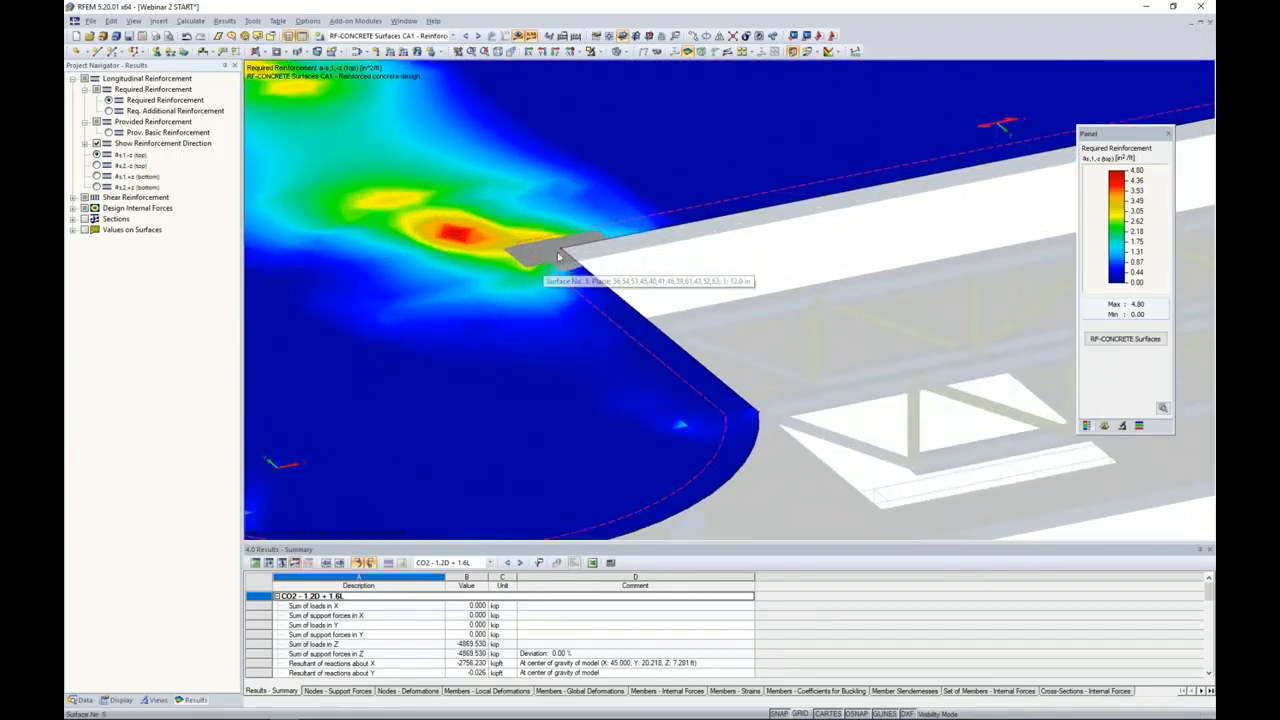
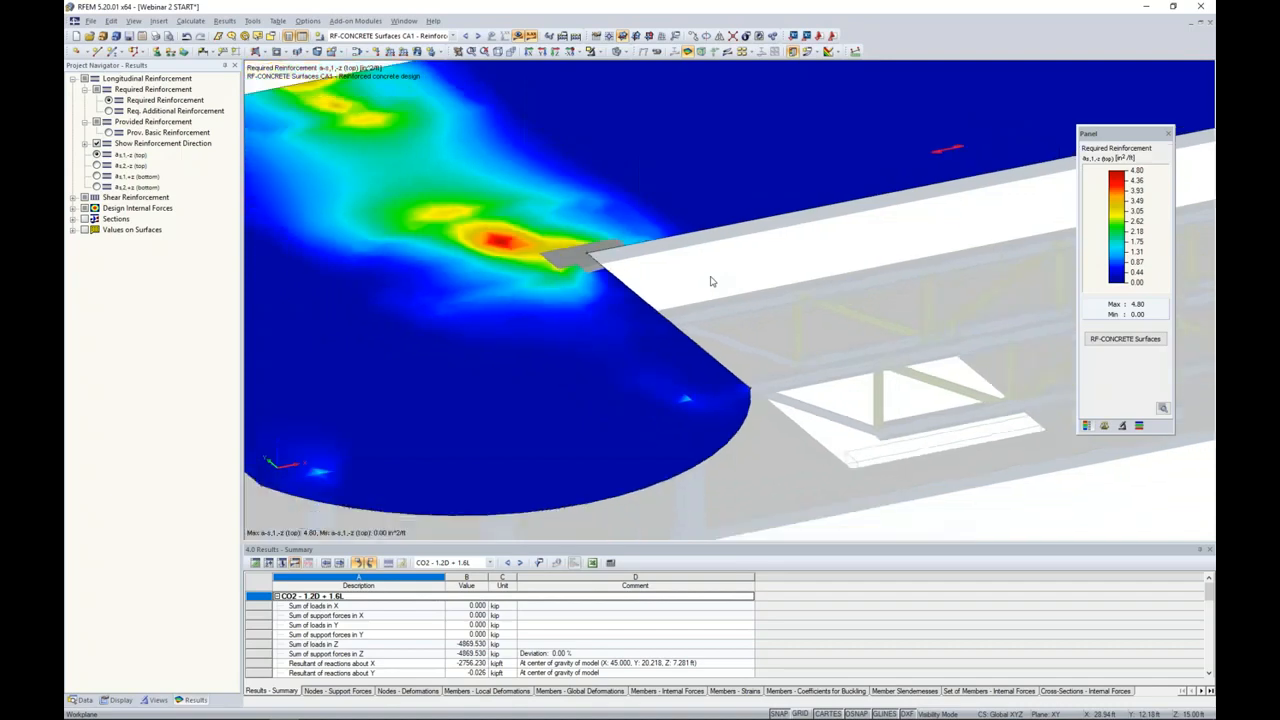
click(96, 165)
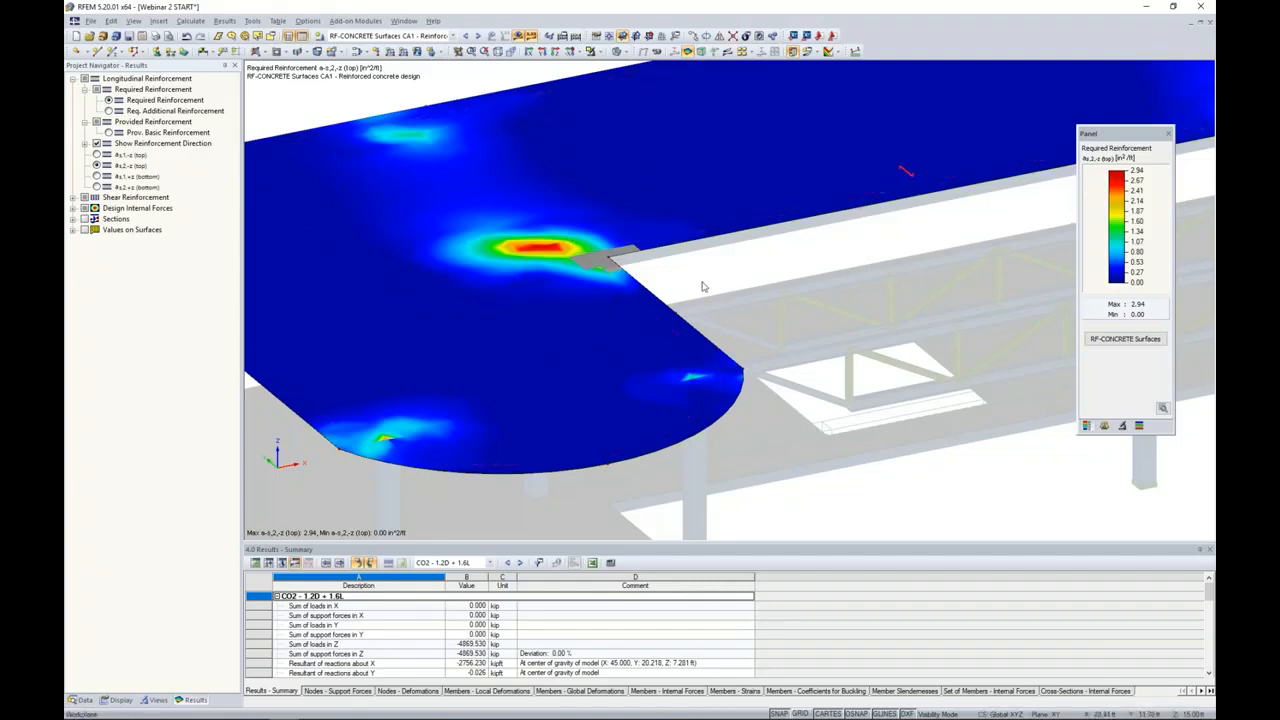
click(96, 176)
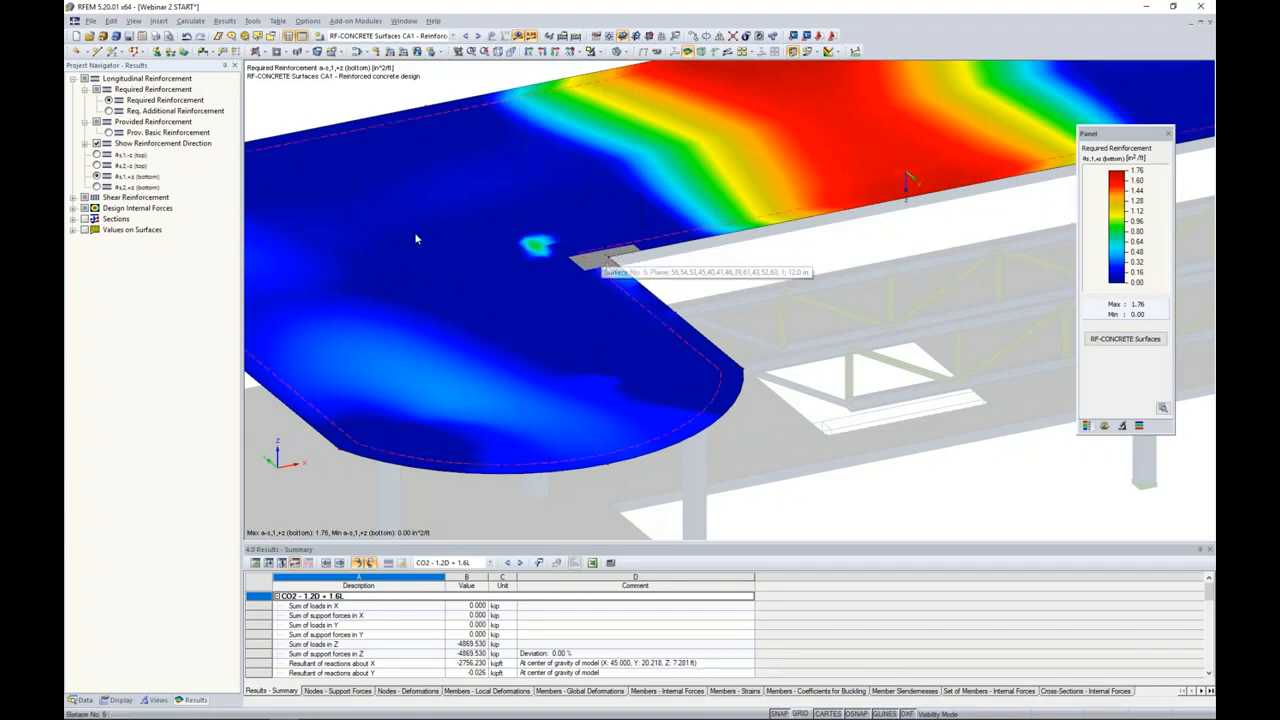
- Hide the design results and show the model as a wireframe to inspect where the beam meets the inner column
click(524, 36)
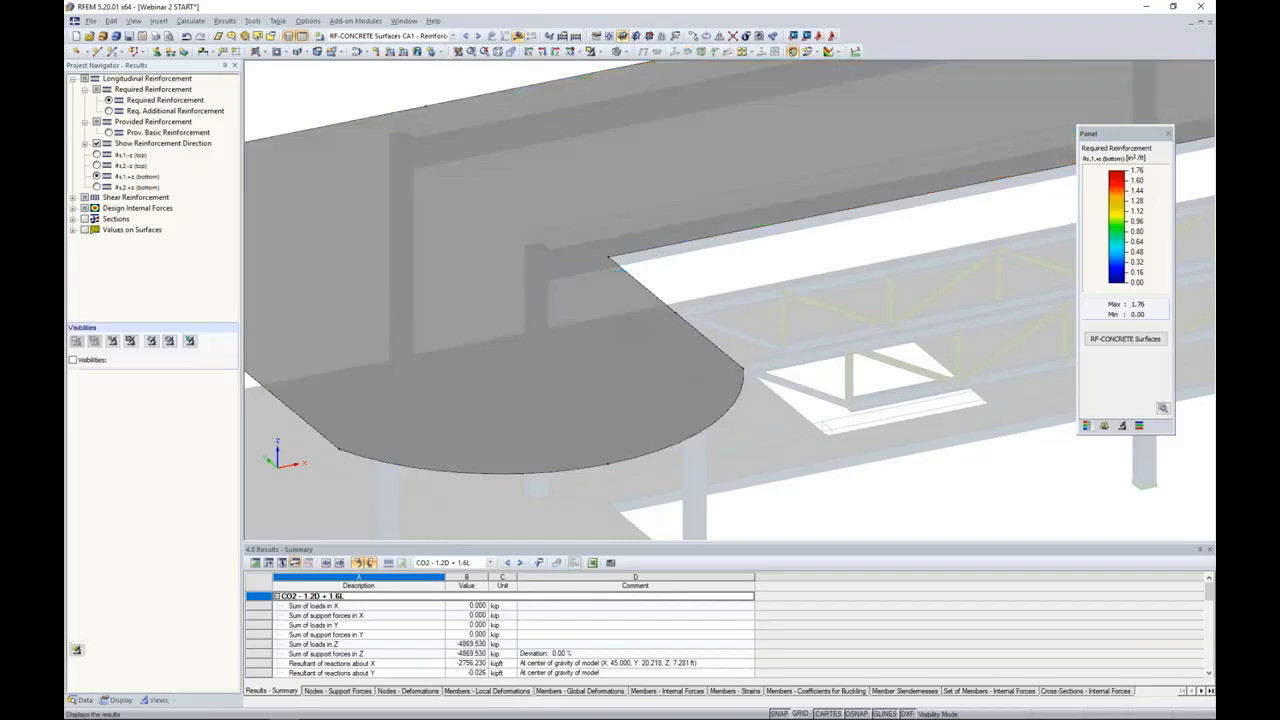
click(624, 54)
click(640, 68)
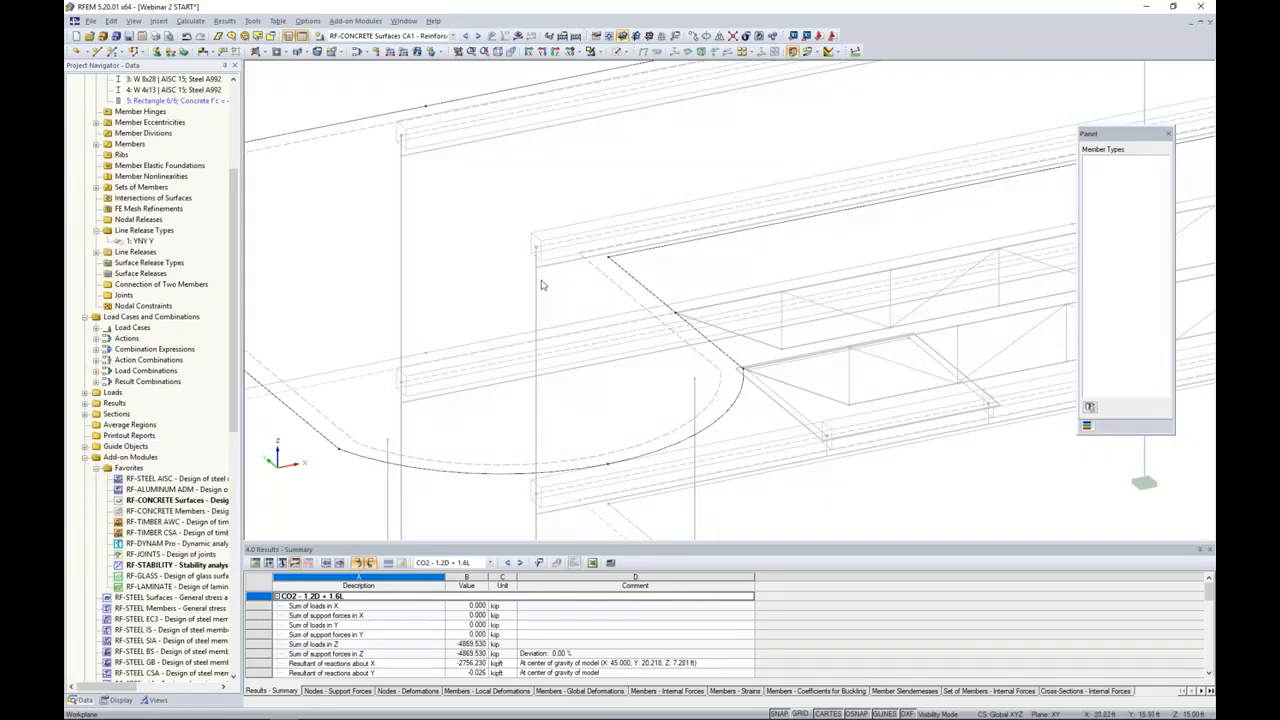
scroll(532, 263, up, 5)
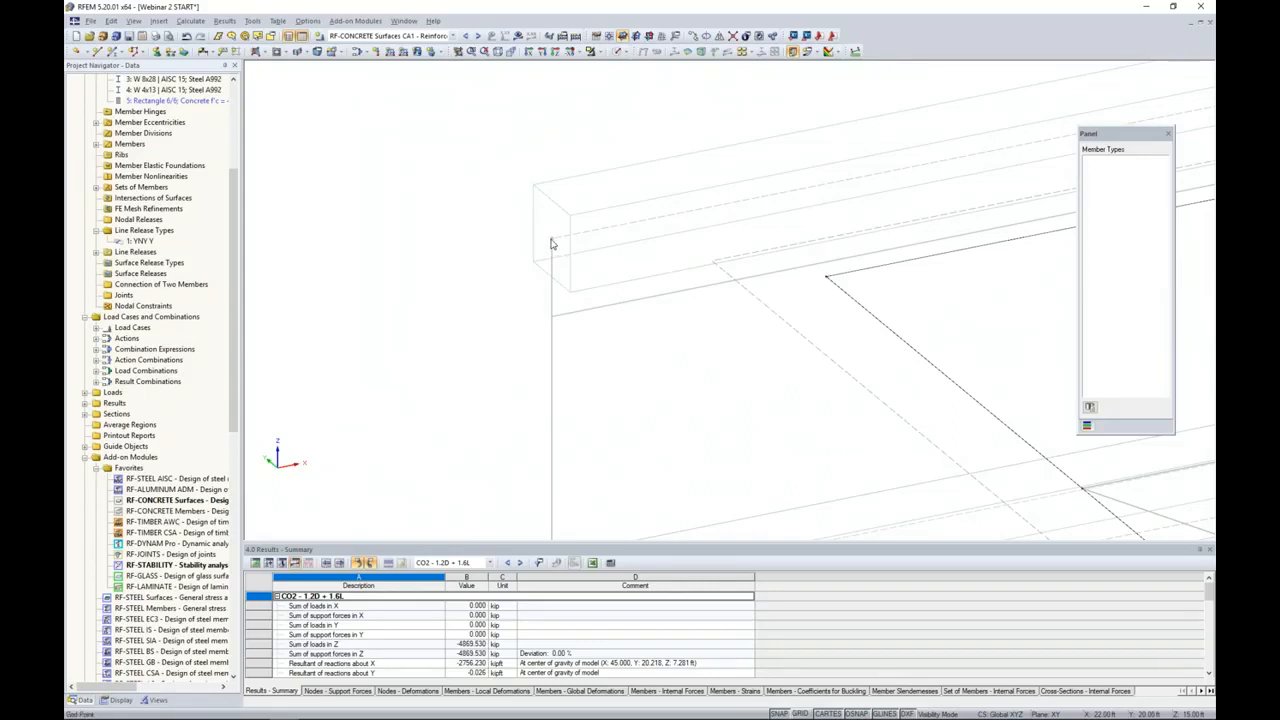
- Switch the model display from wireframe to a transparent solid rendering around the slab's re-entrant corner
scroll(551, 244, down, 5)
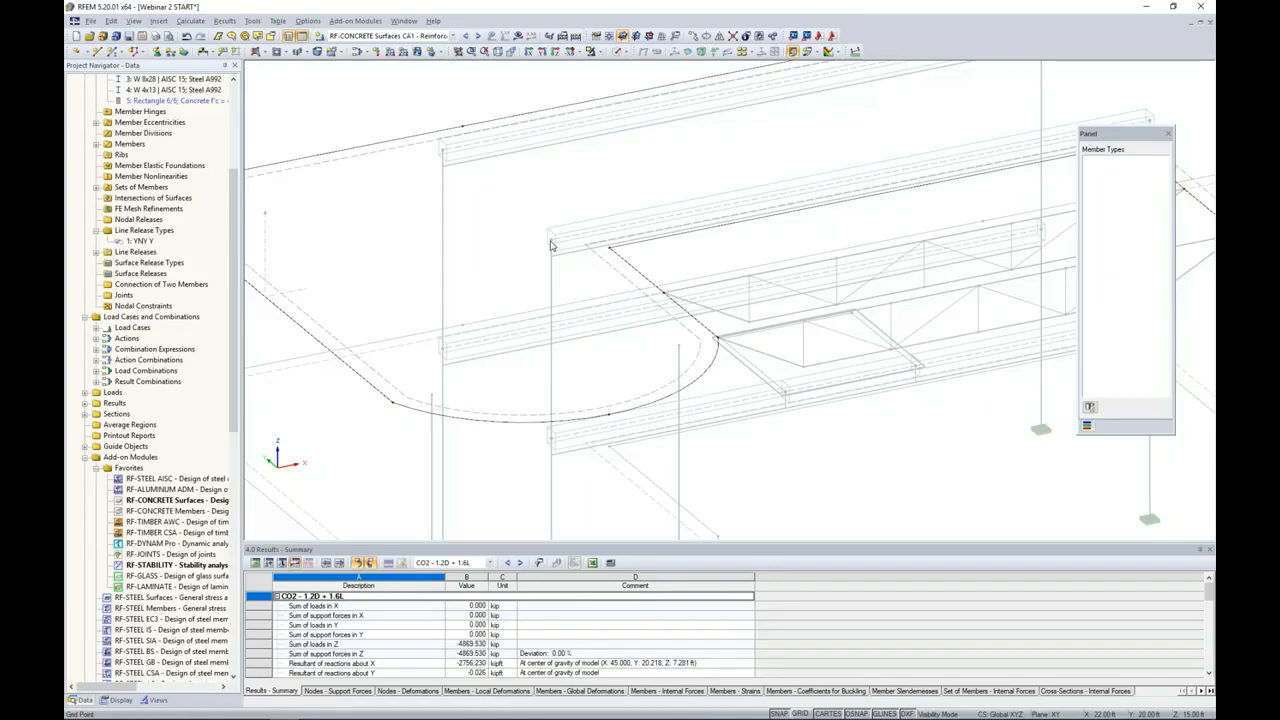
scroll(600, 263, up, 4)
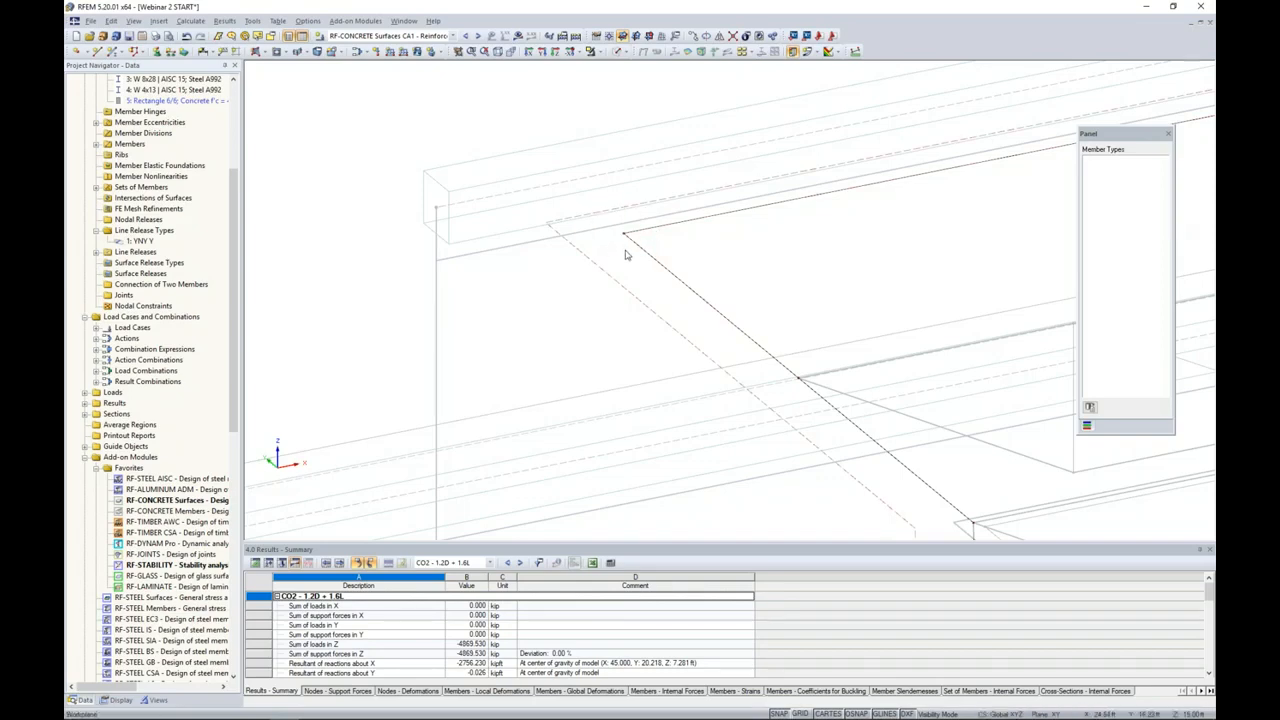
scroll(625, 254, up, 2)
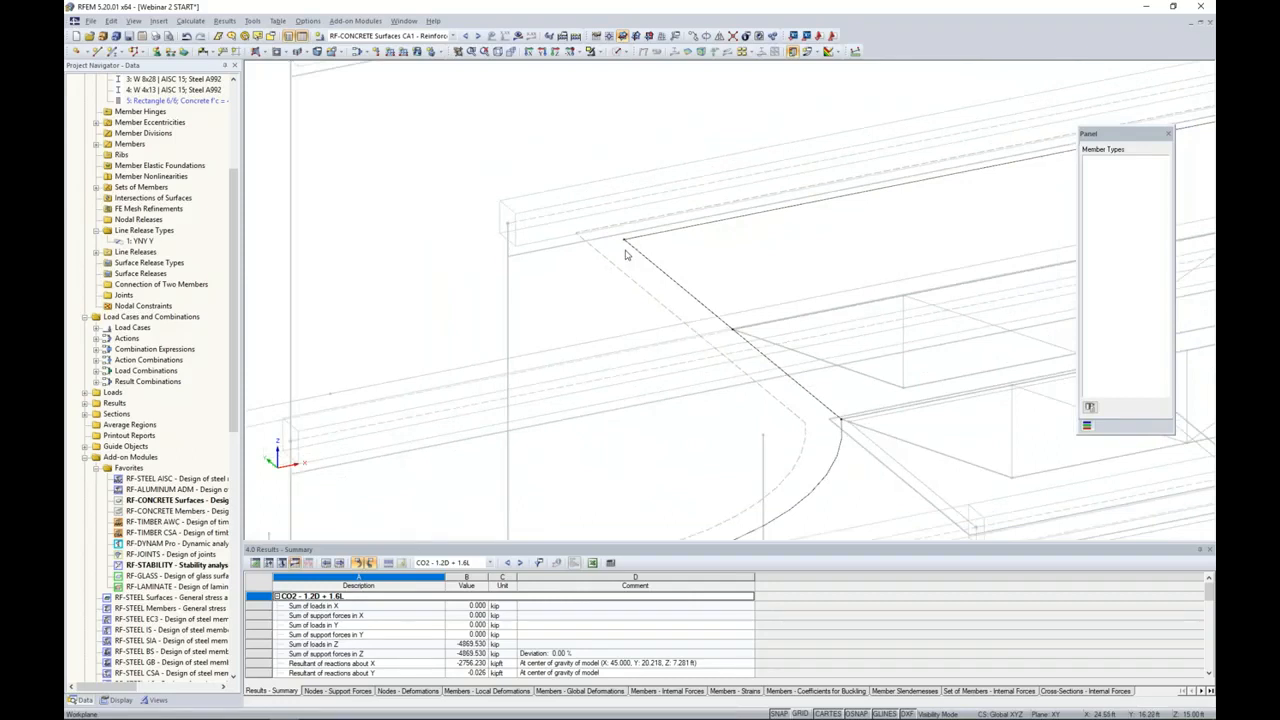
scroll(623, 254, down, 3)
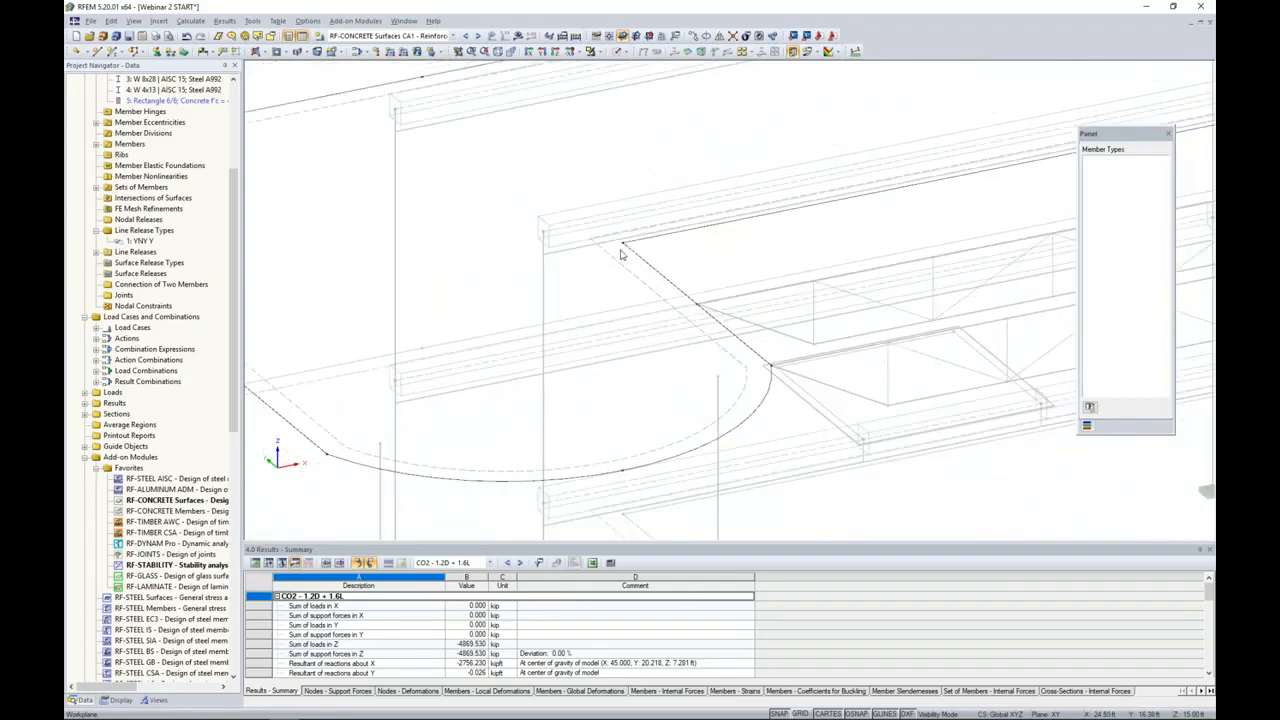
scroll(620, 254, down, 1)
click(620, 236)
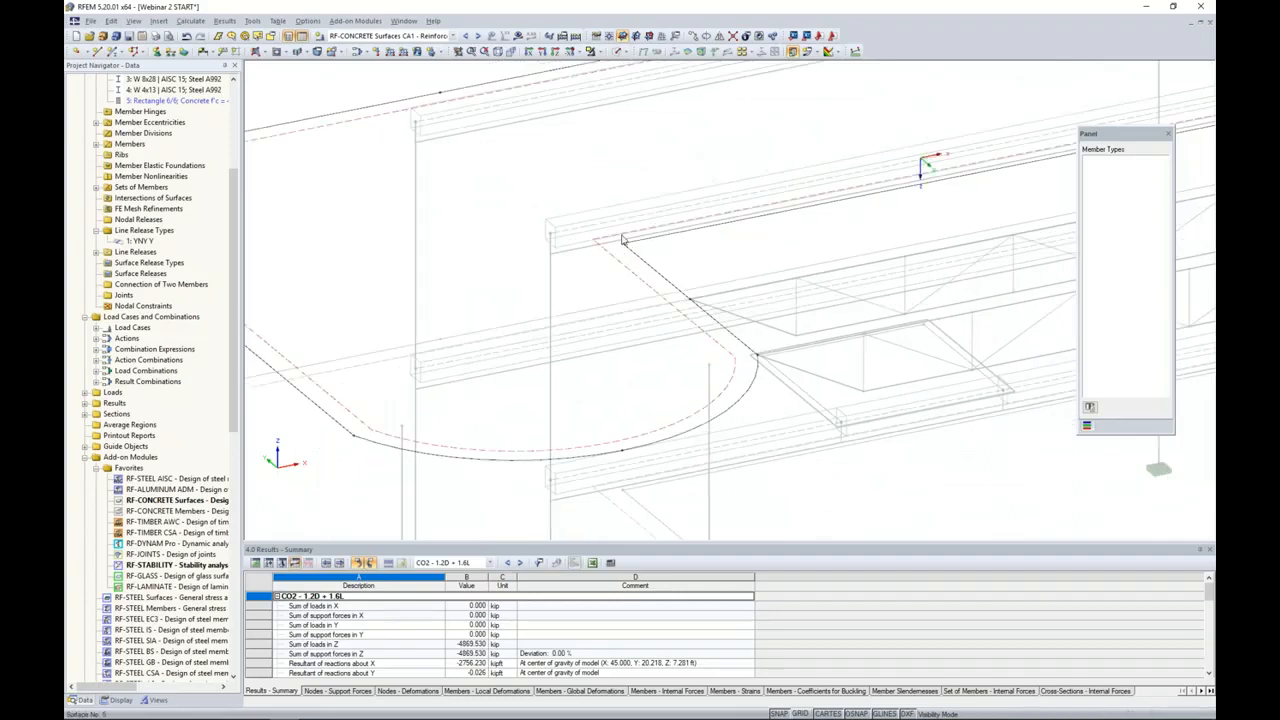
click(627, 52)
click(665, 81)
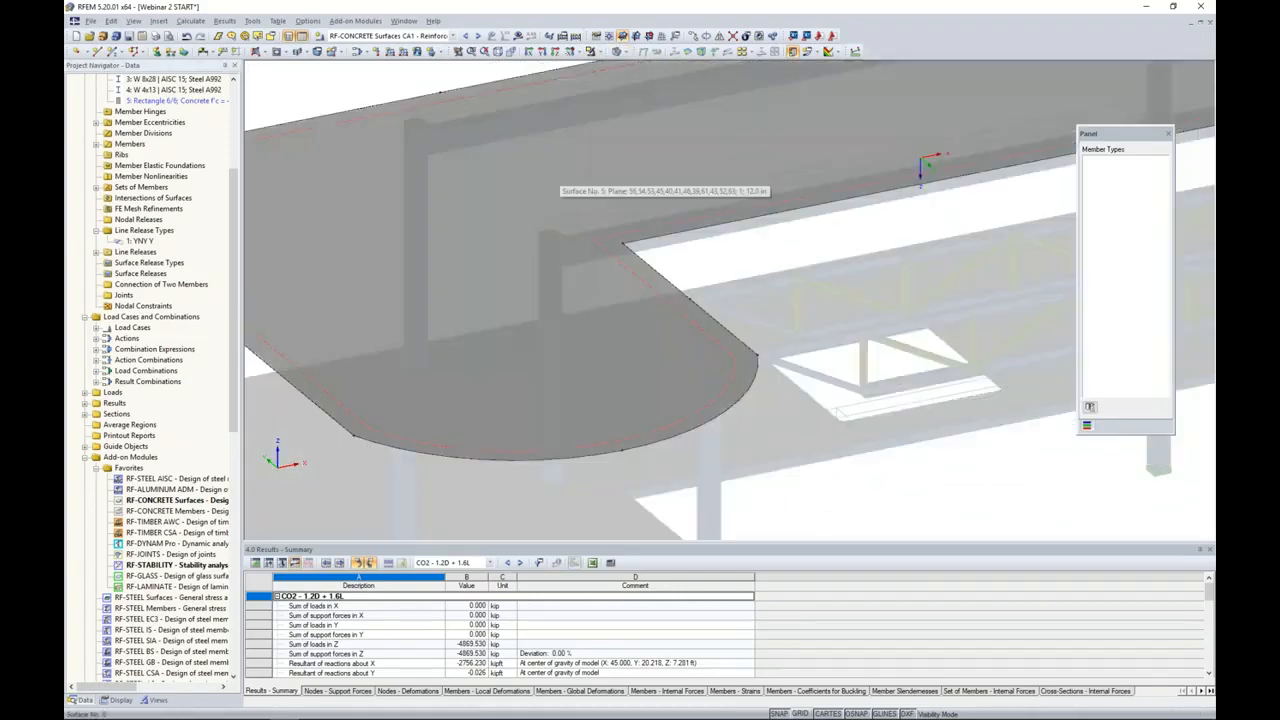
- Cancel the visibility mode to bring back all objects of the structure
scroll(558, 173, down, 3)
click(599, 52)
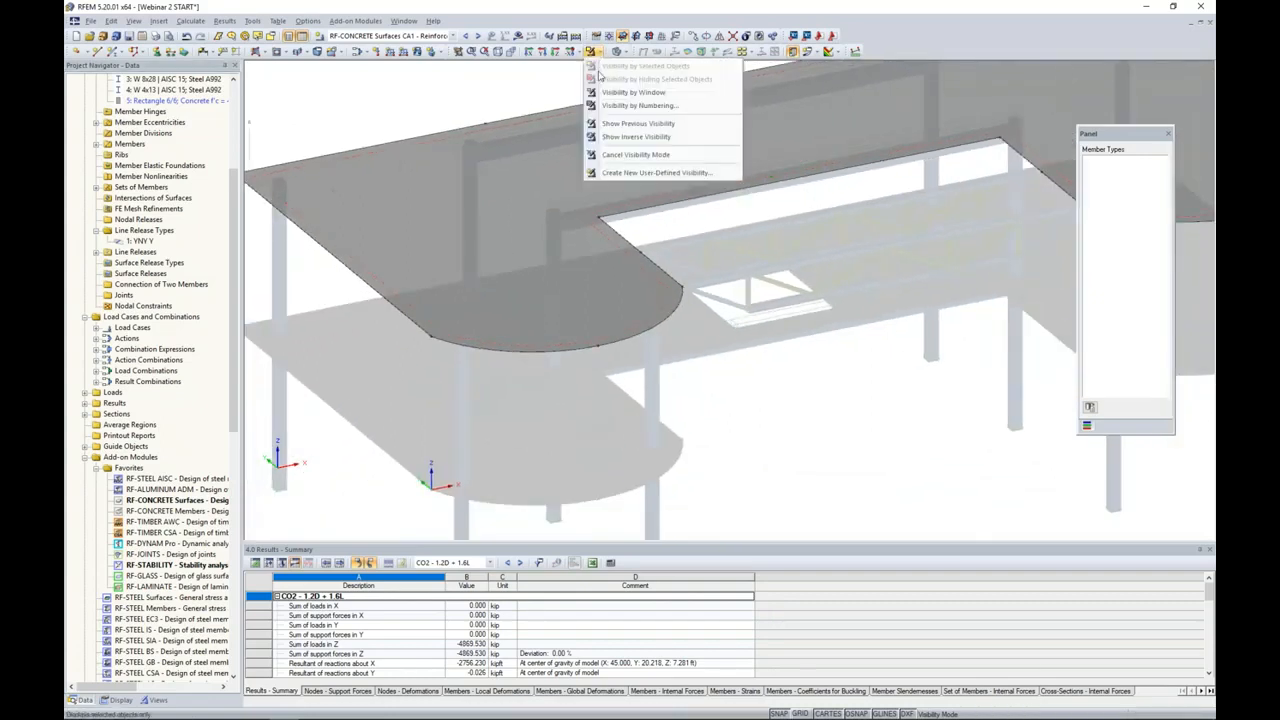
click(650, 156)
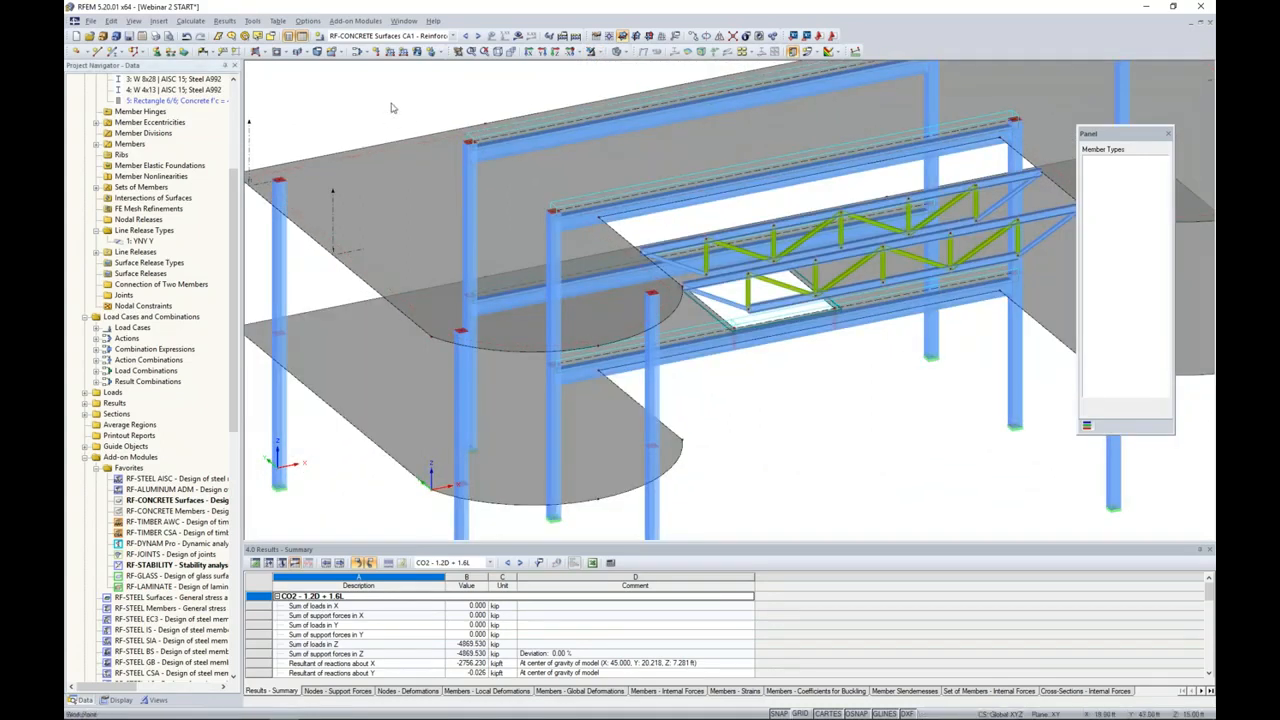
- Start a new average region and assign it to the upper slab, surface 5
right_click(135, 427)
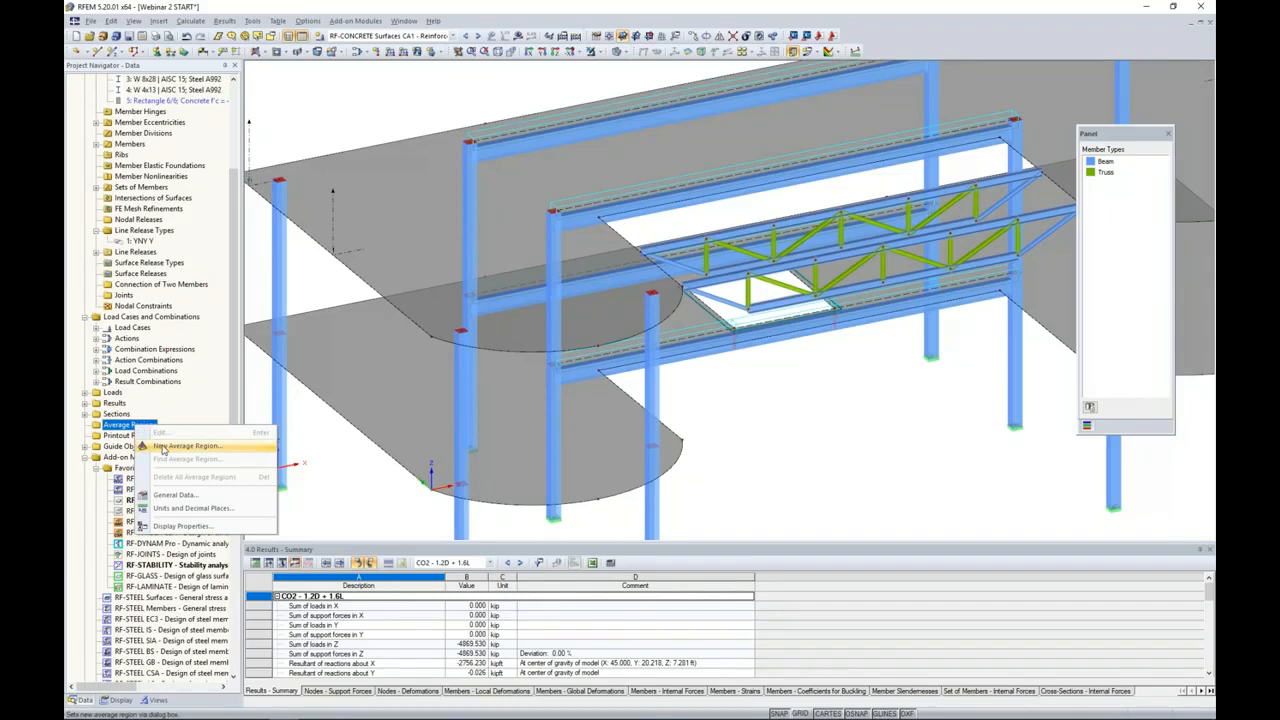
click(163, 446)
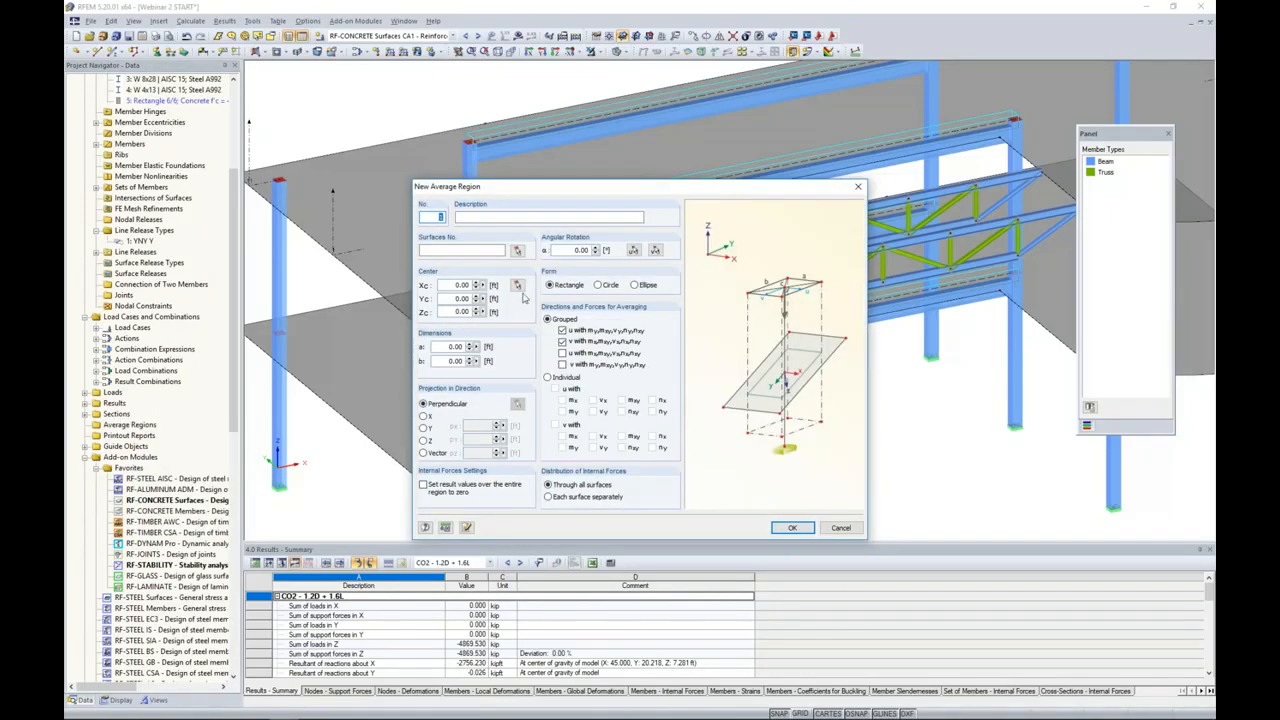
click(517, 251)
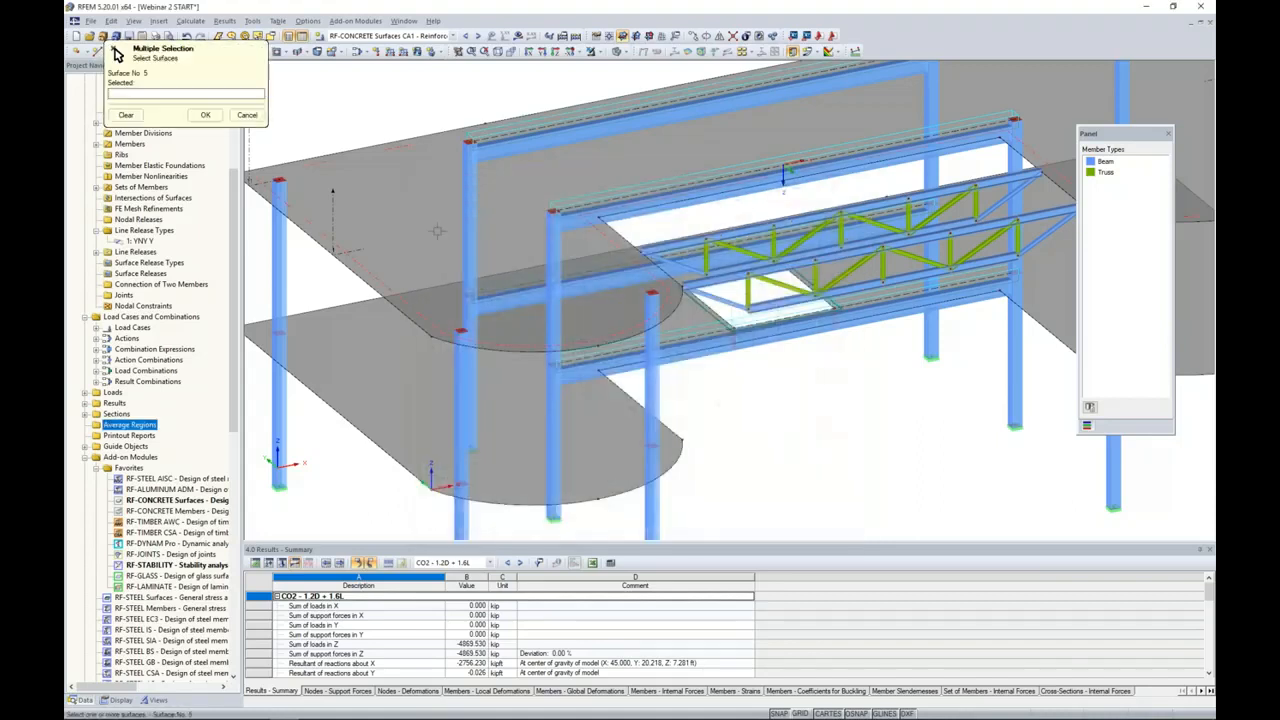
click(422, 222)
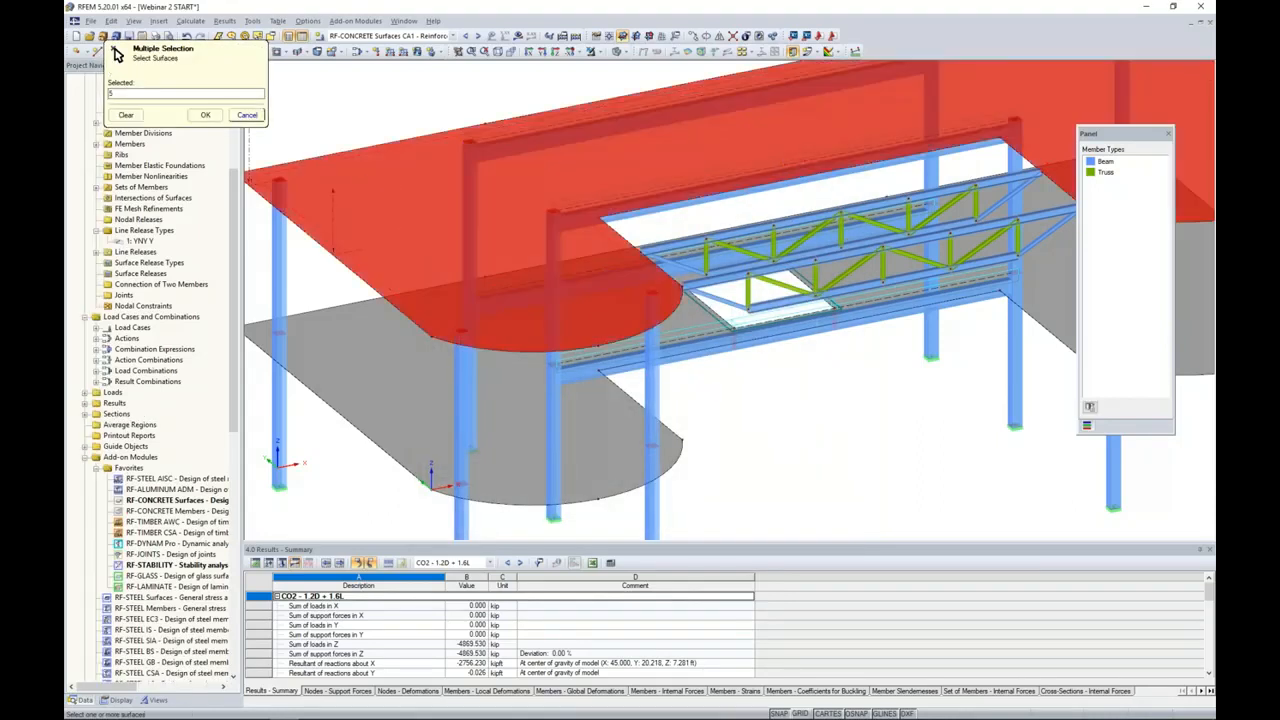
click(205, 115)
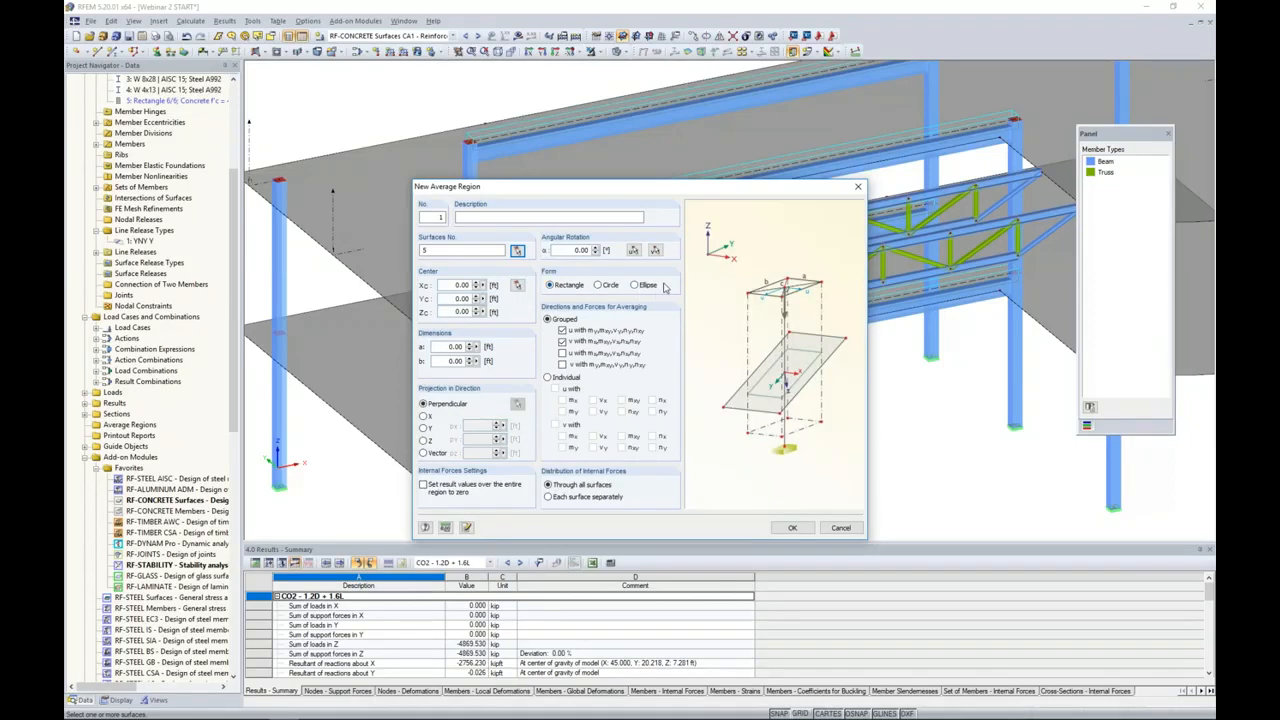
- Set the rectangular region's dimensions a and b to 3 ft and centre it on the front column's top node at (22, 20, 15)
double_click(452, 346)
text(3)
key(Tab)
text(3)
click(517, 285)
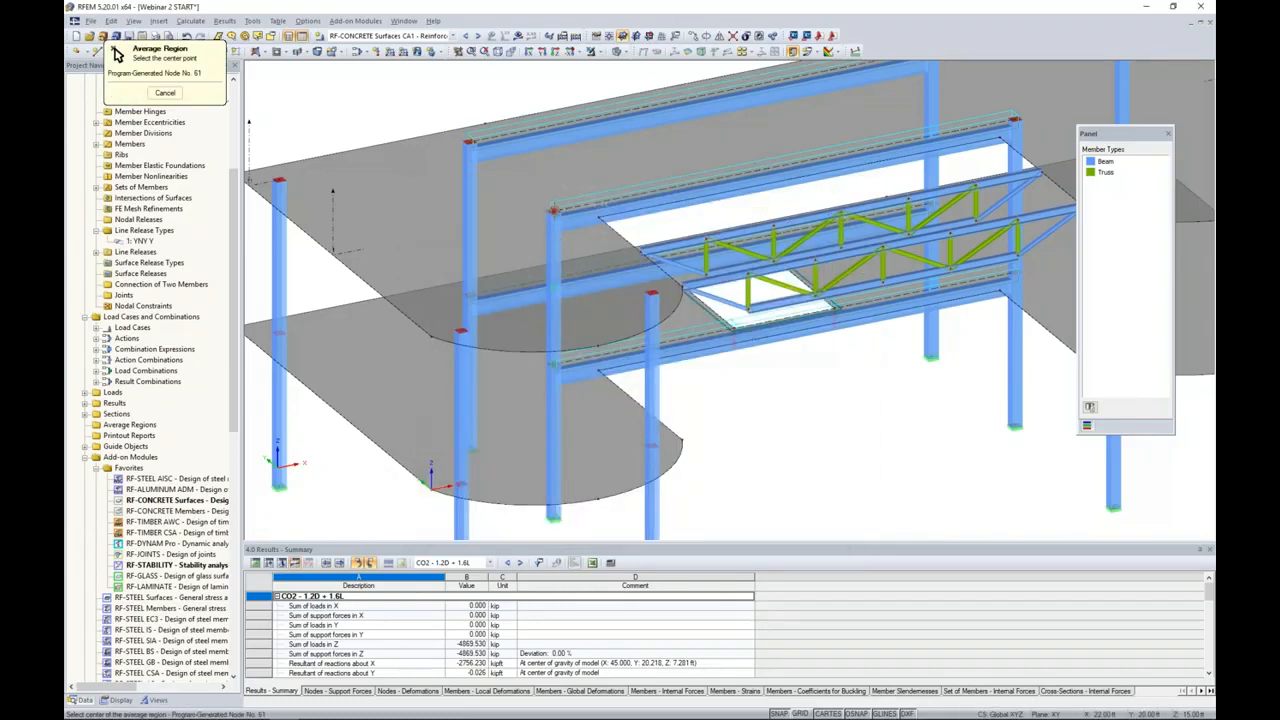
click(553, 209)
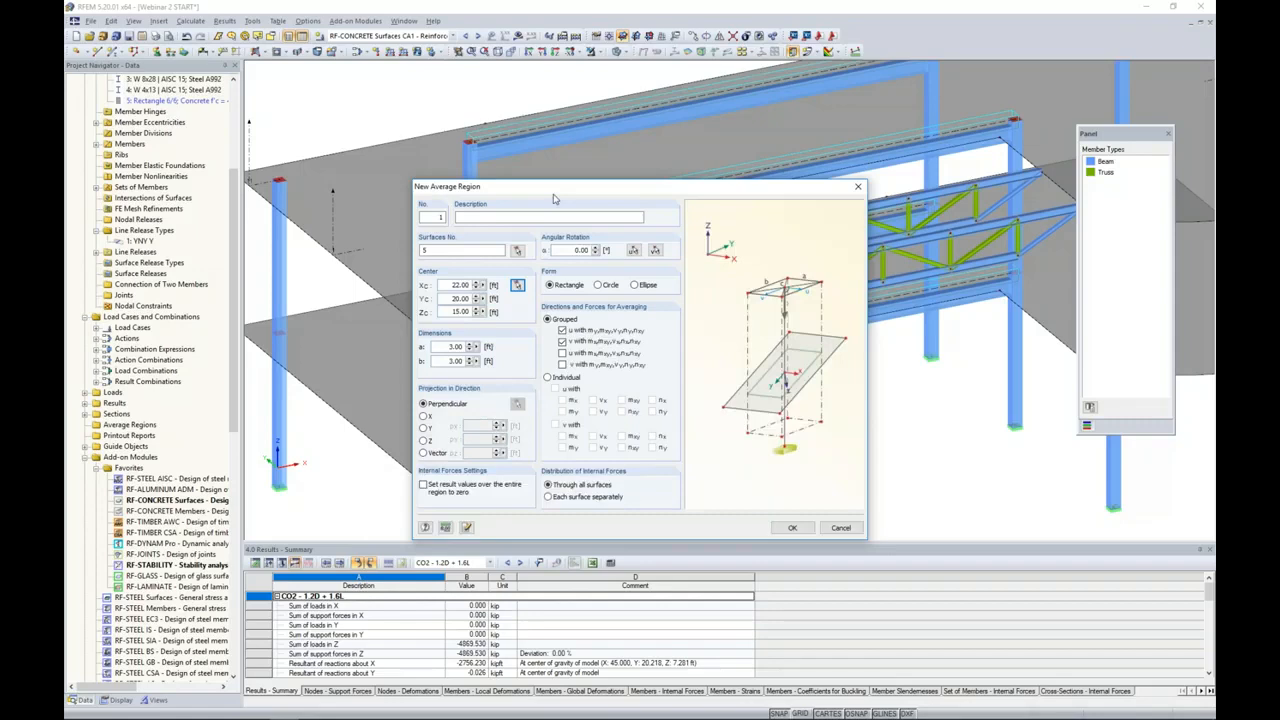
- Include the two remaining grouped u and v averaging options and create the average region
click(562, 353)
click(562, 364)
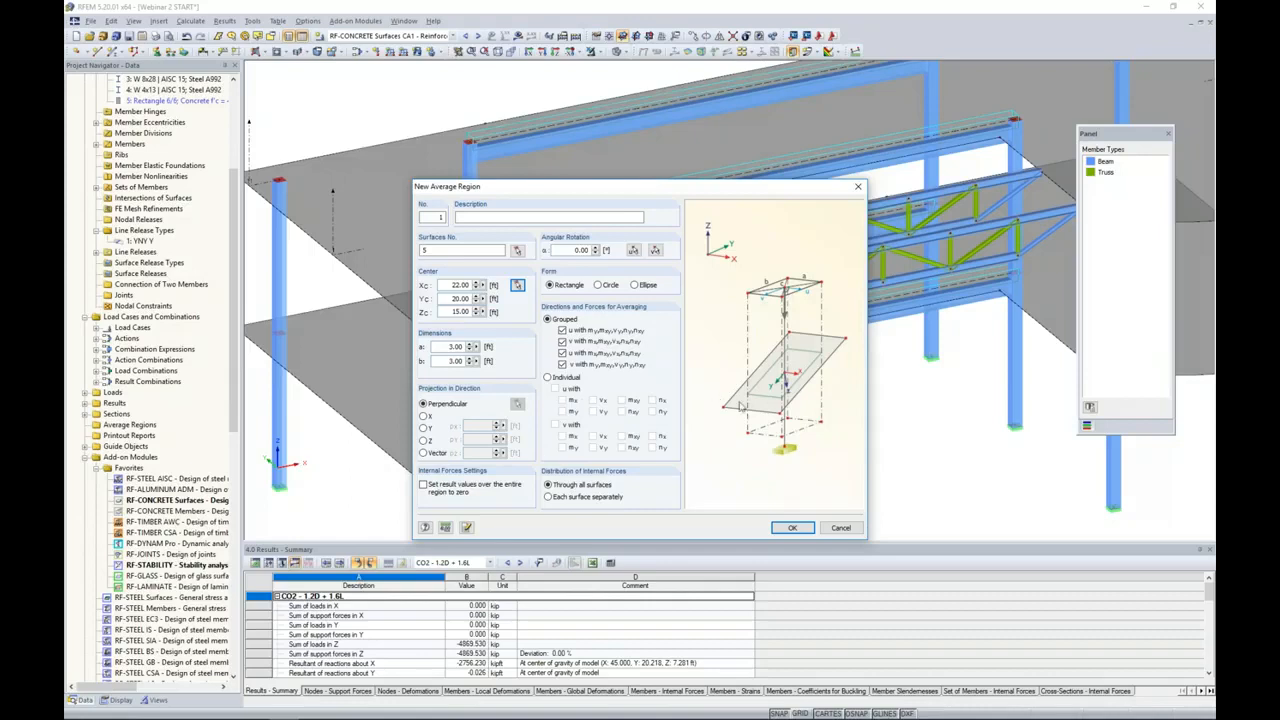
click(786, 528)
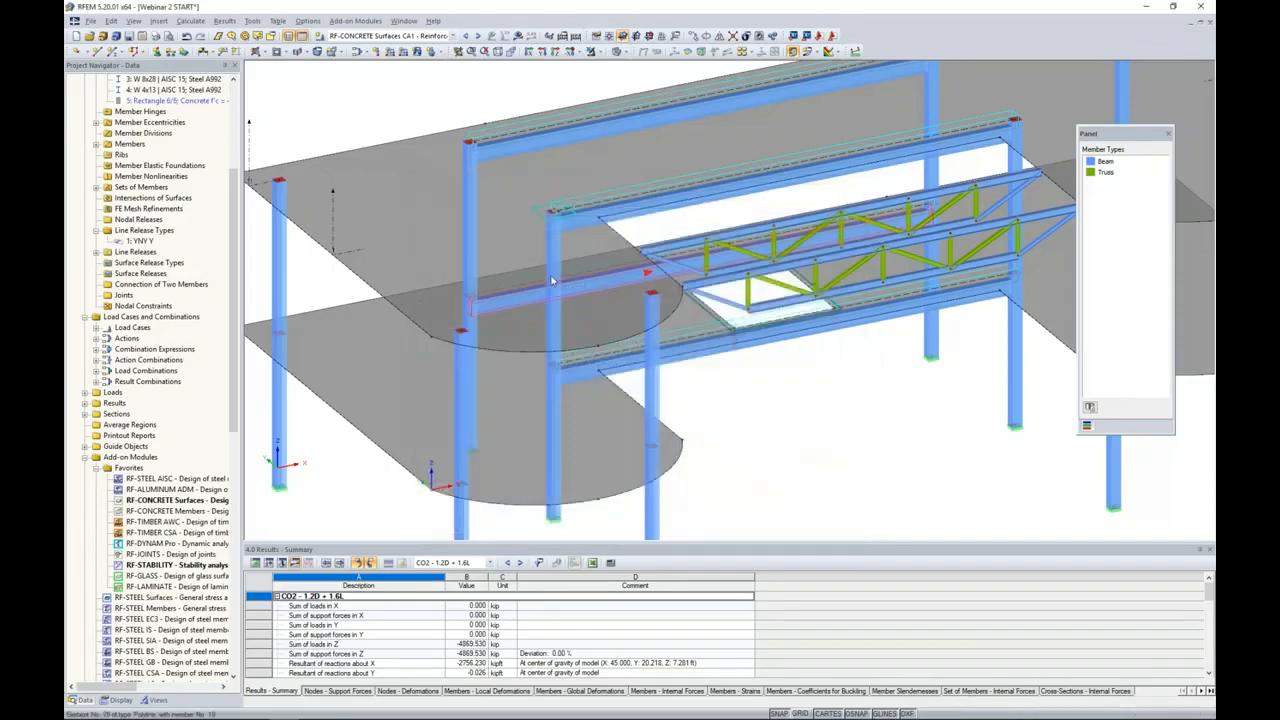
- Copy the average region from the front column to the top of the column behind it
scroll(553, 213, up, 3)
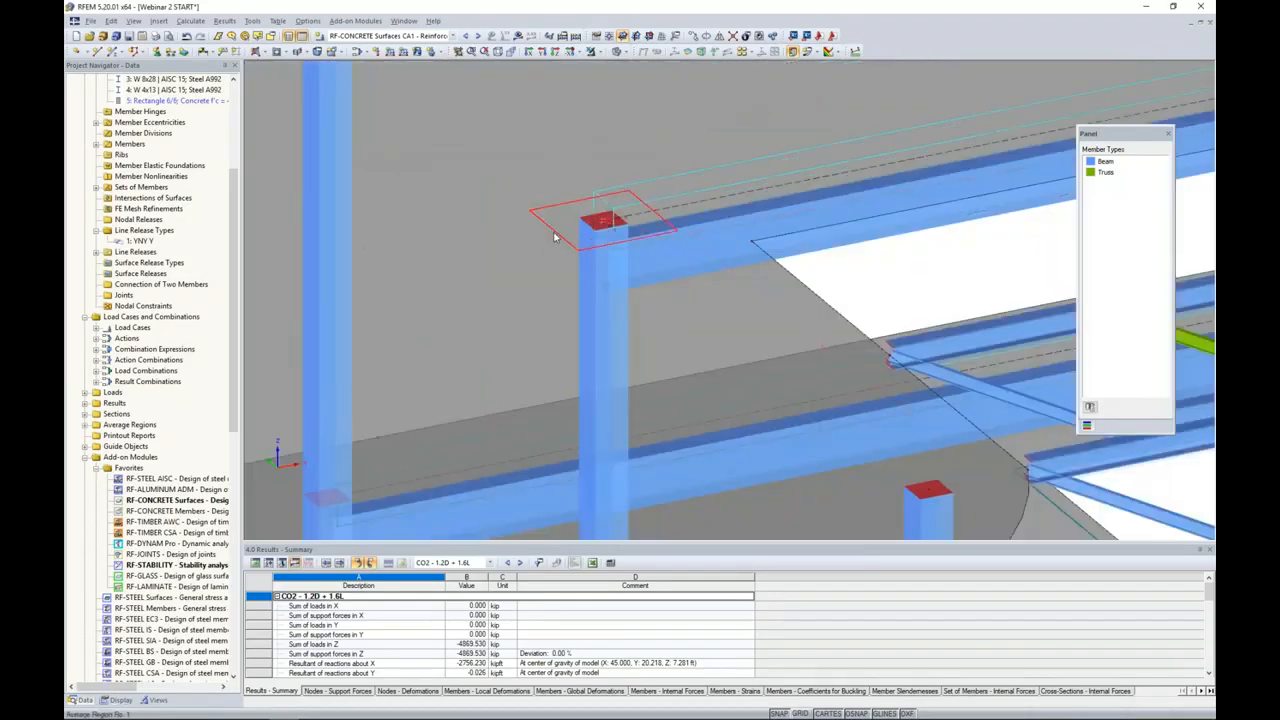
scroll(561, 235, down, 5)
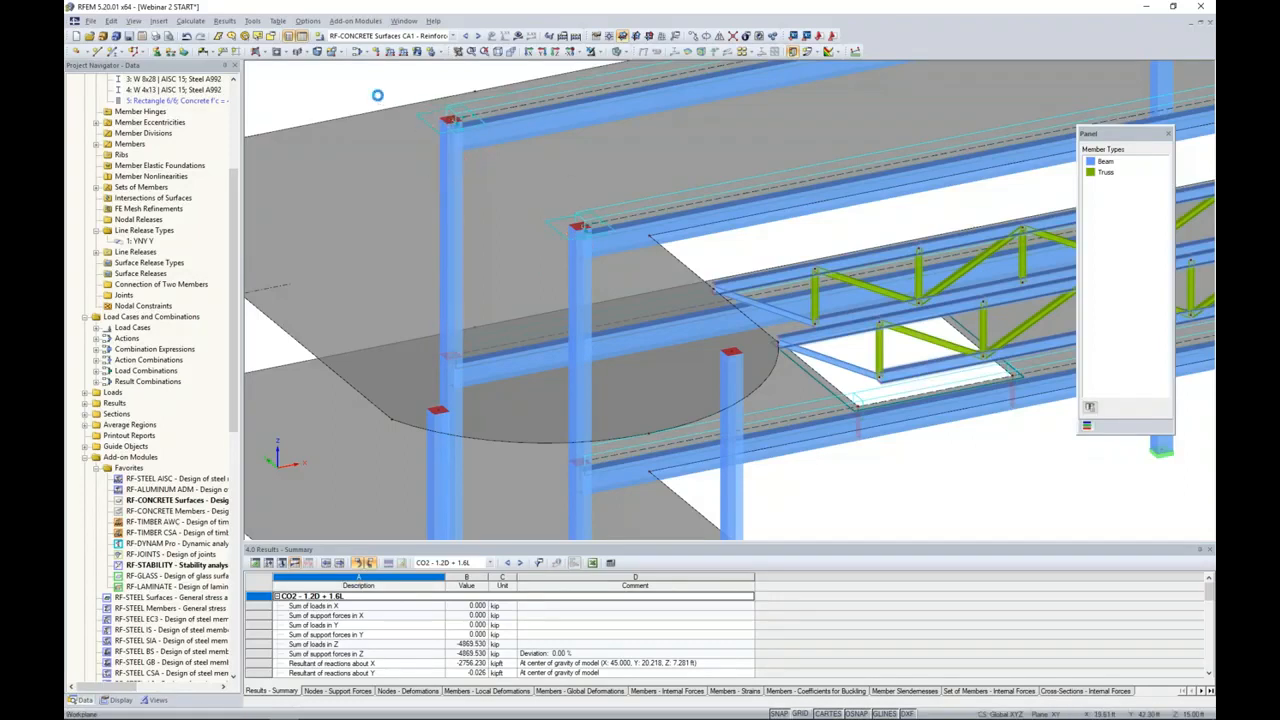
scroll(385, 105, down, 2)
middle_drag(385, 105, 411, 150)
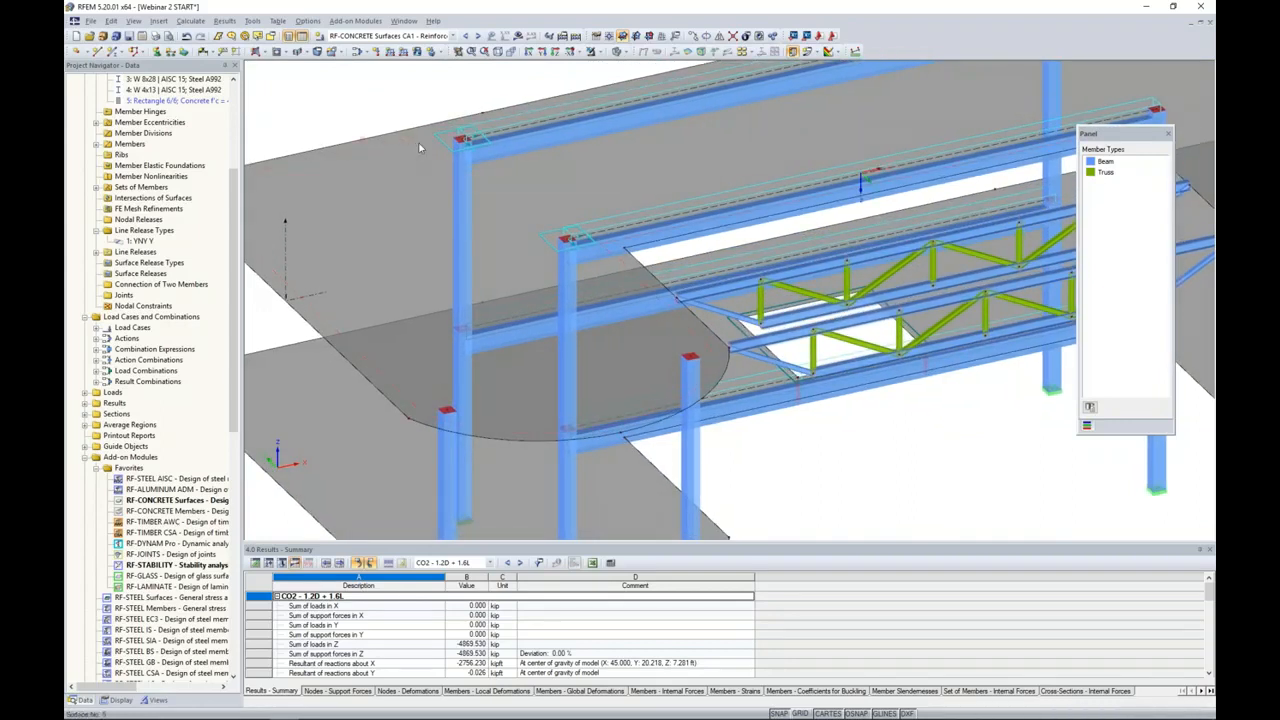
- Copy both column-top average regions together to the two columns at the other end of the beams
scroll(408, 133, down, 2)
middle_drag(548, 188, 493, 240)
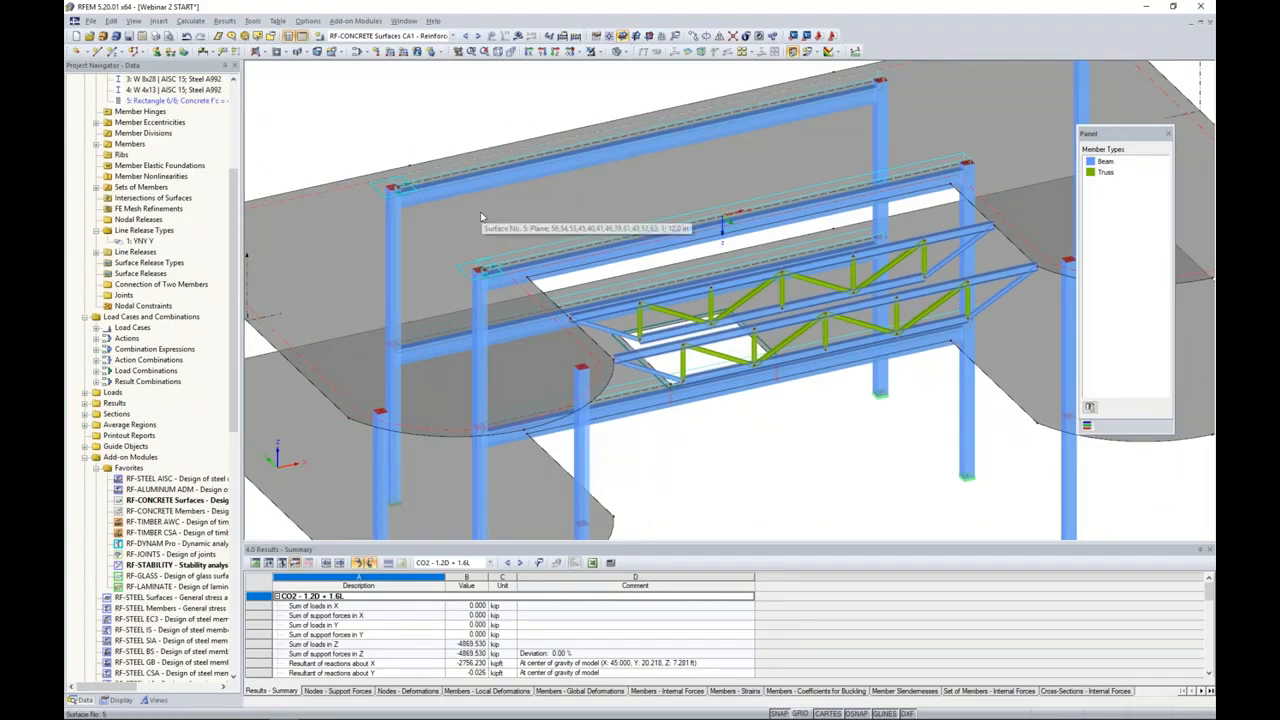
click(385, 197)
ctrl+click(465, 269)
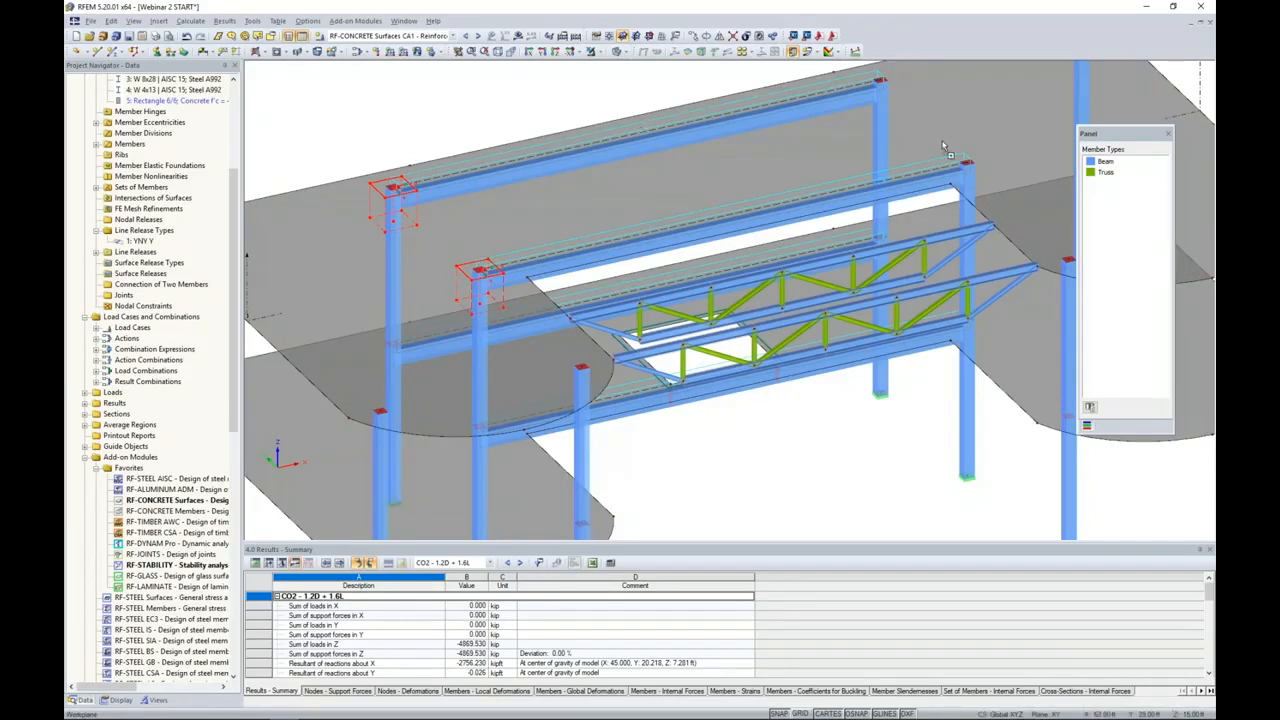
ctrl+drag(881, 82, 881, 80)
click(867, 437)
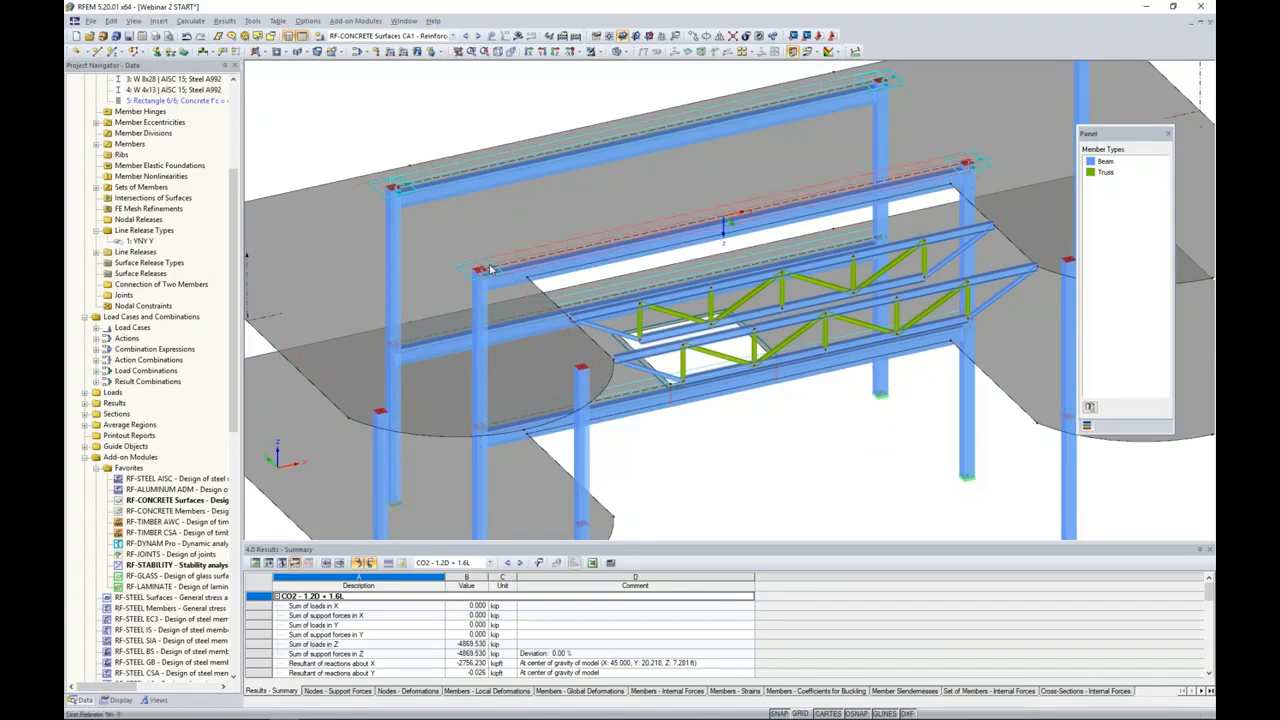
- Start another average region for the slab's re-entrant corner and assign it to the upper slab, surface 5
scroll(687, 437, down, 1)
ctrl+middle_drag(687, 437, 610, 378)
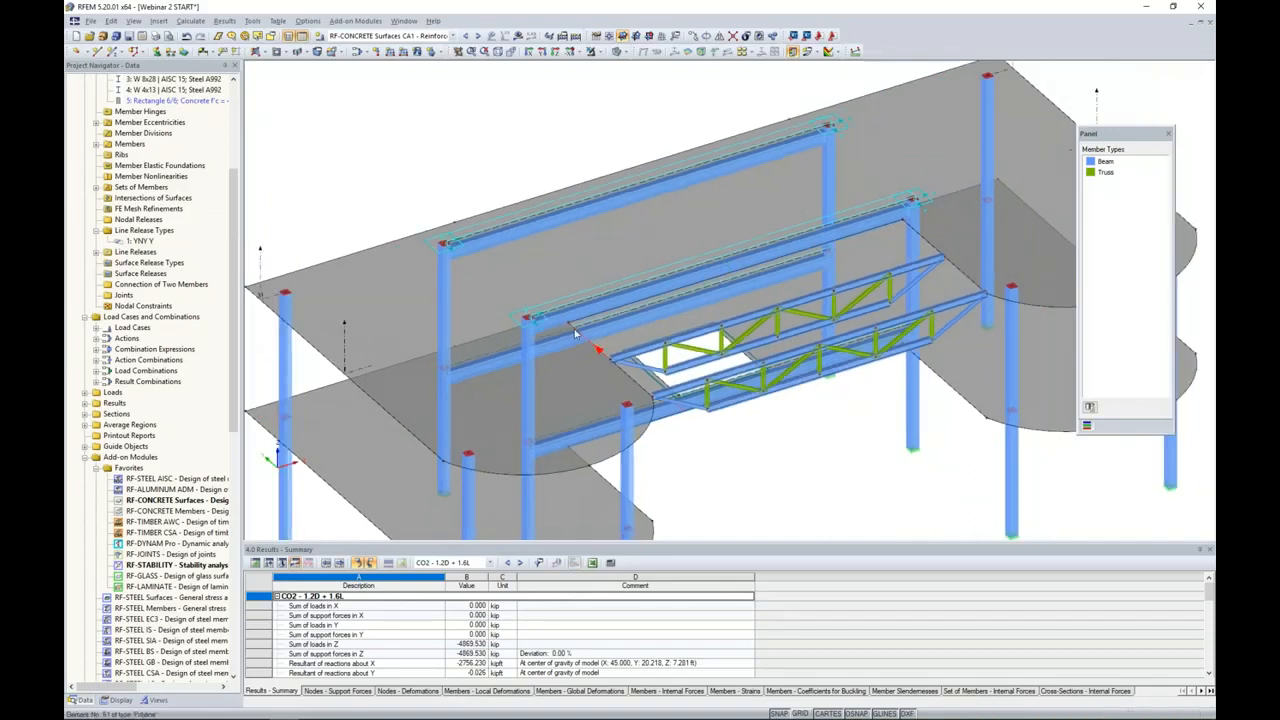
scroll(575, 335, up, 3)
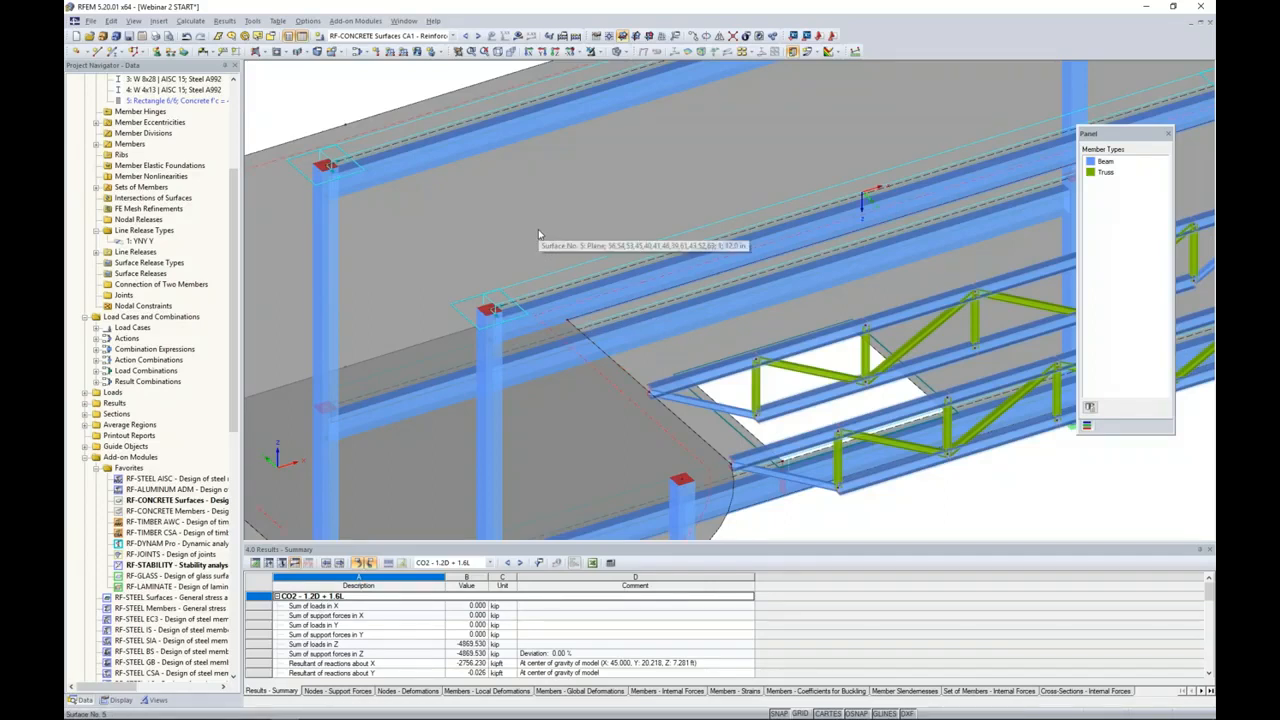
scroll(538, 234, down, 1)
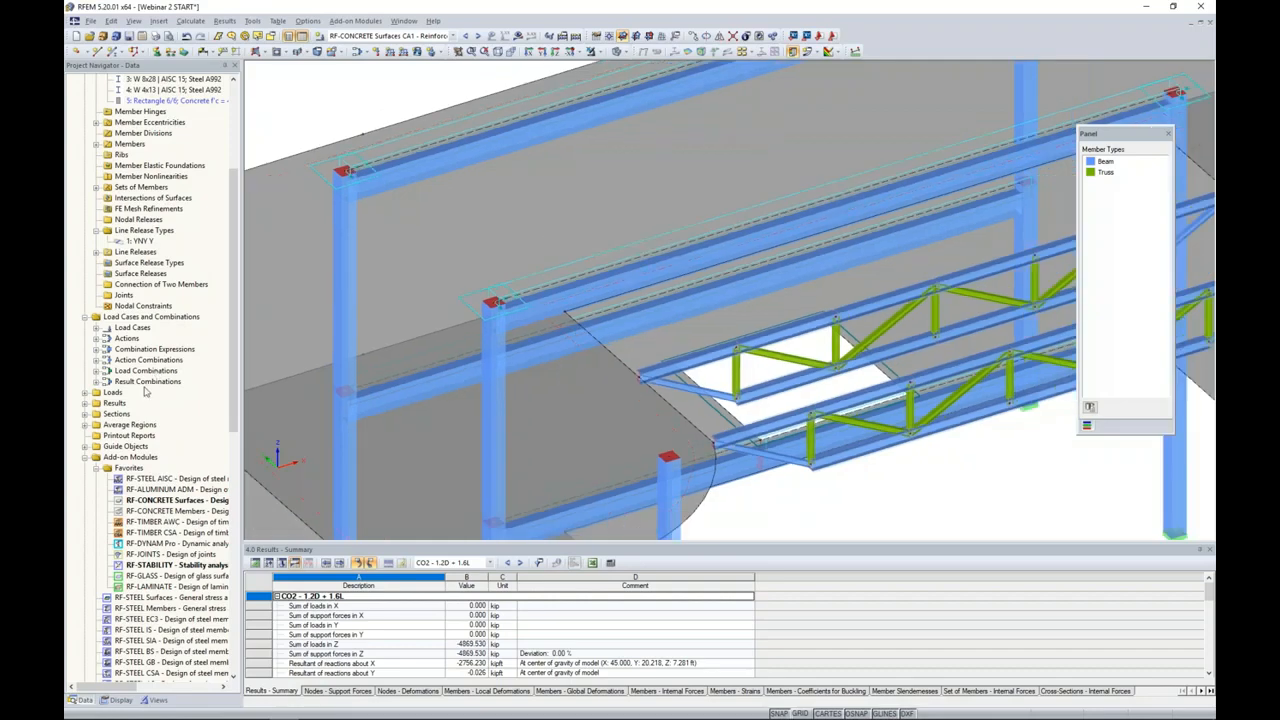
right_click(137, 426)
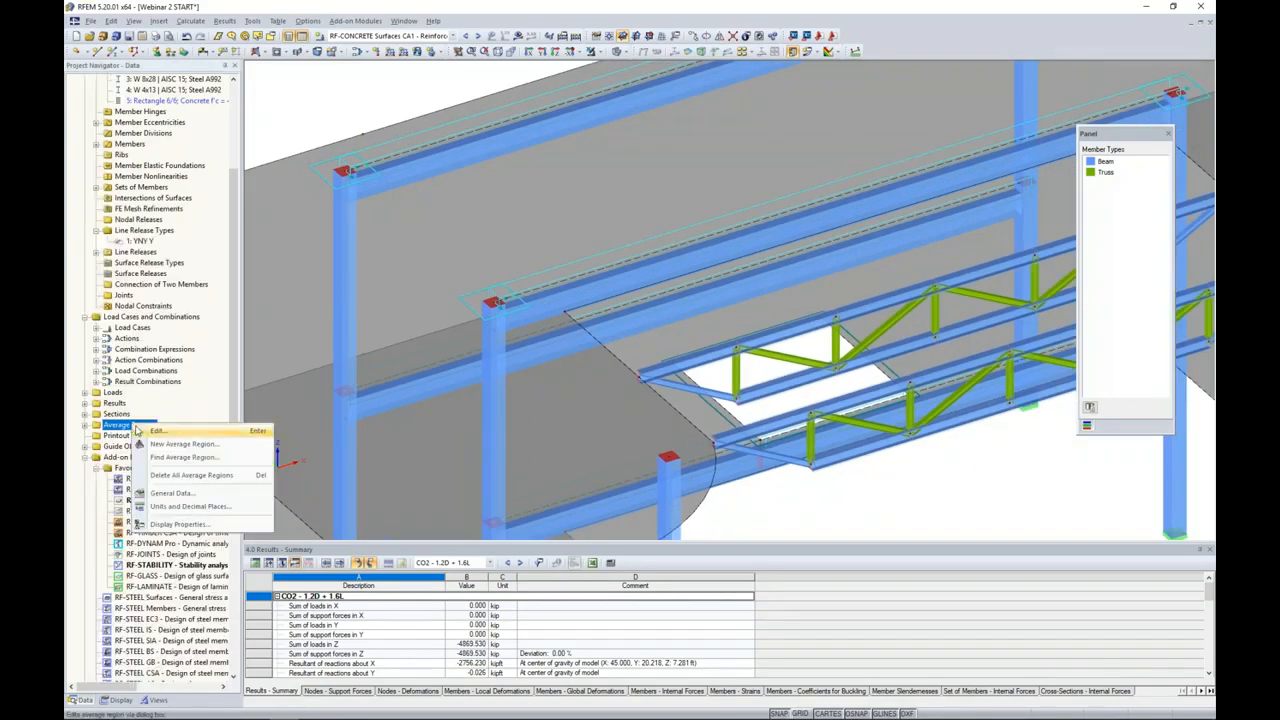
click(169, 444)
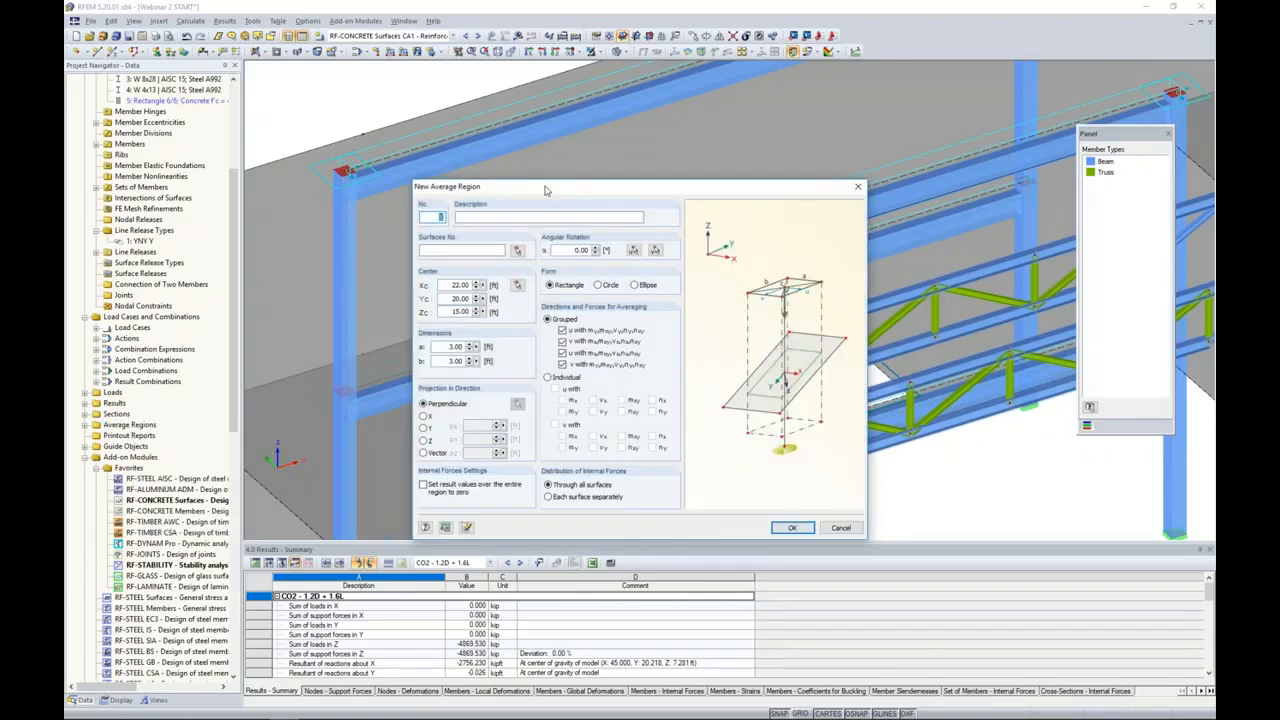
click(518, 250)
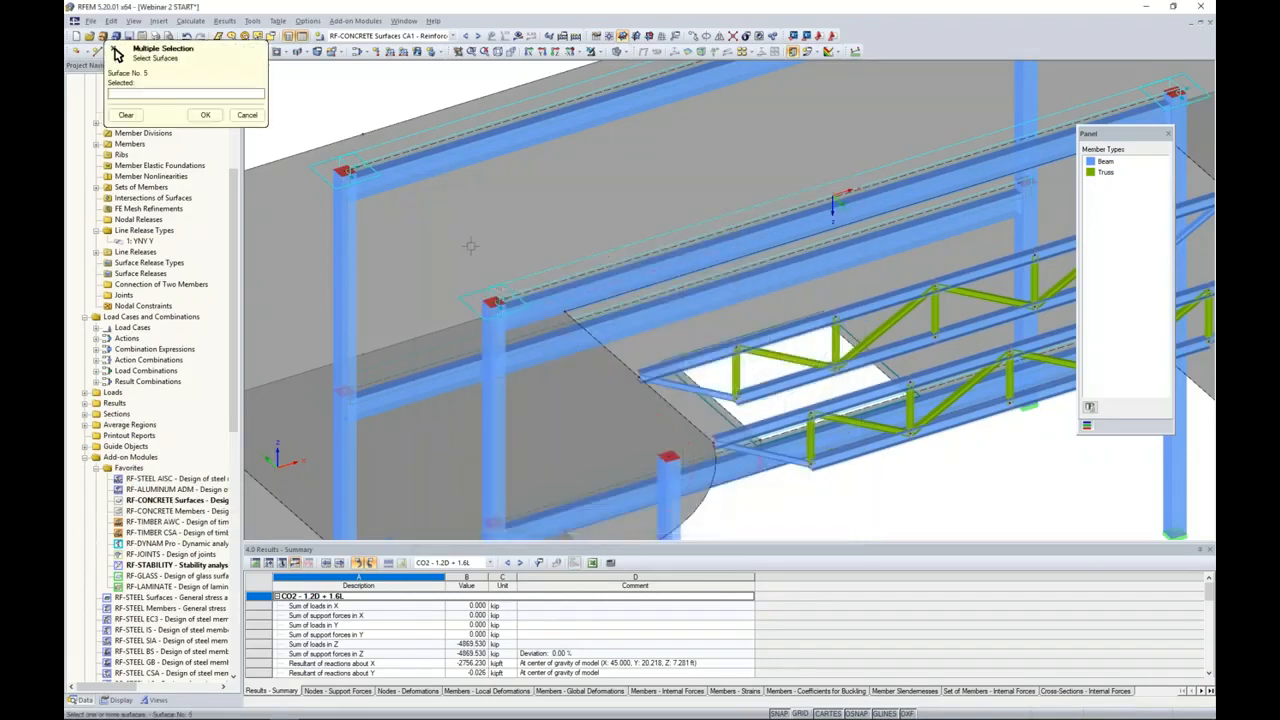
click(296, 190)
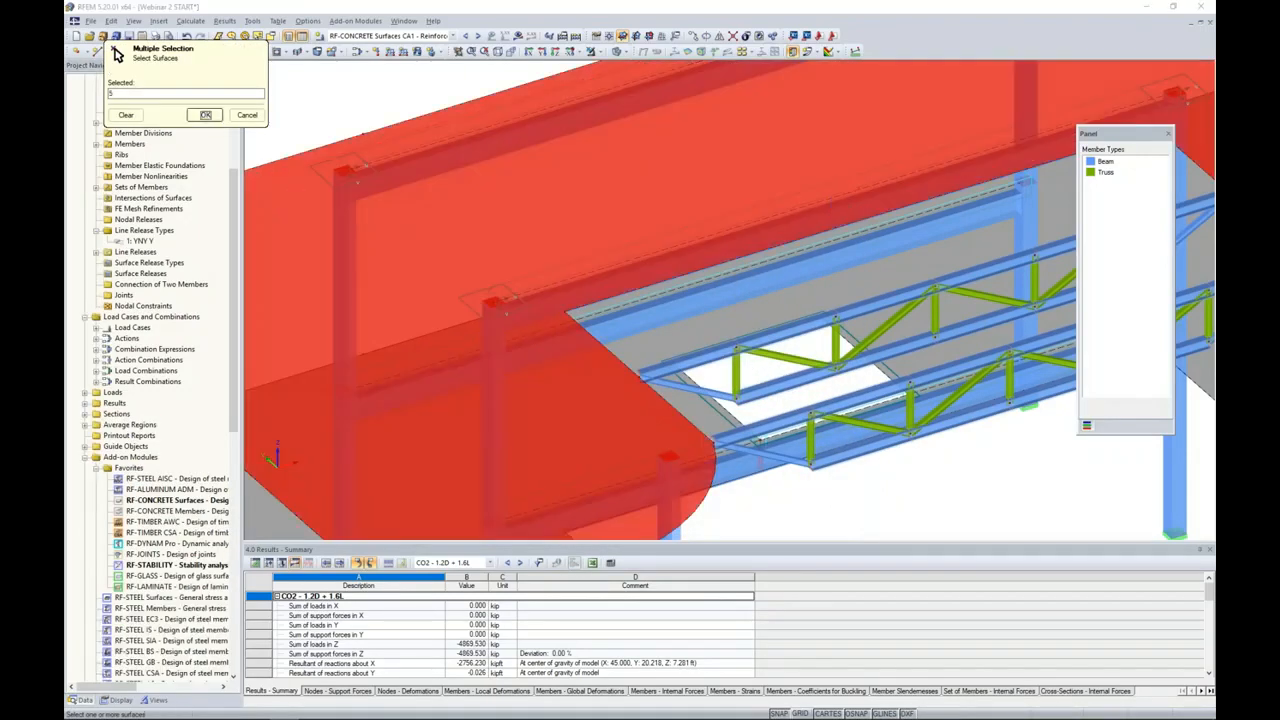
click(205, 115)
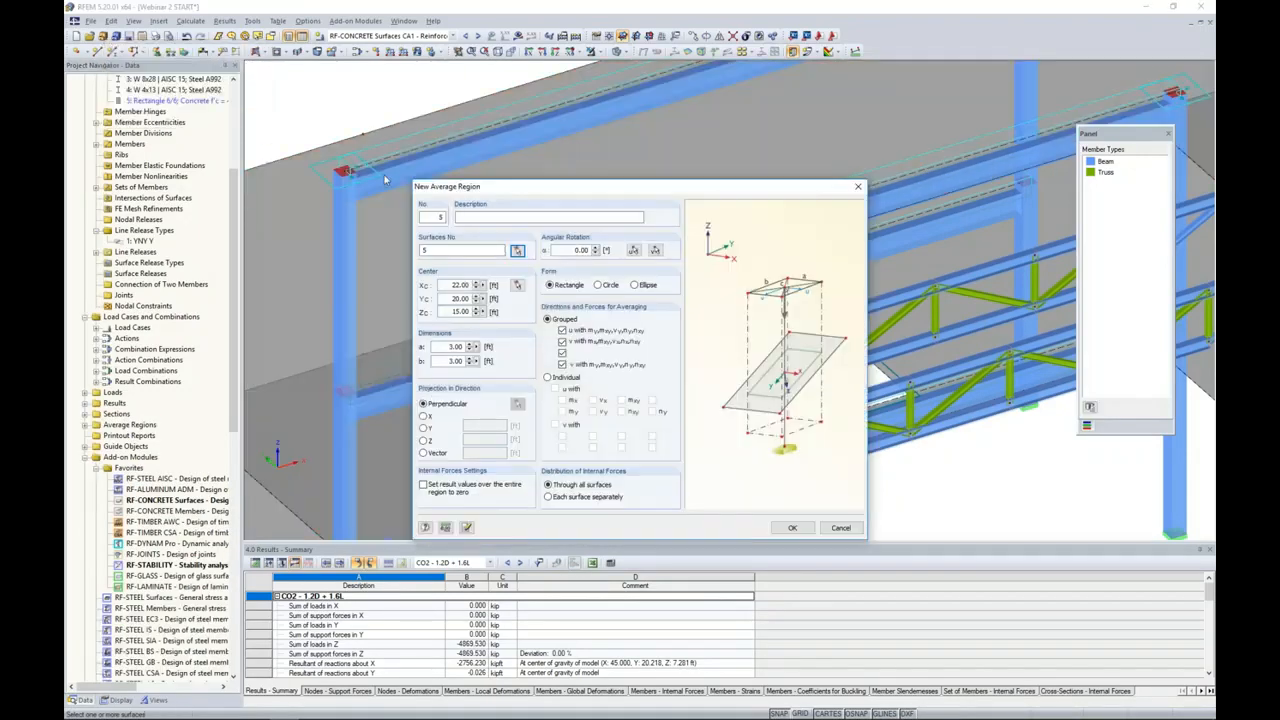
- Make the new average region circular, centre it on the node at the upper slab's re-entrant corner, and create it
click(599, 285)
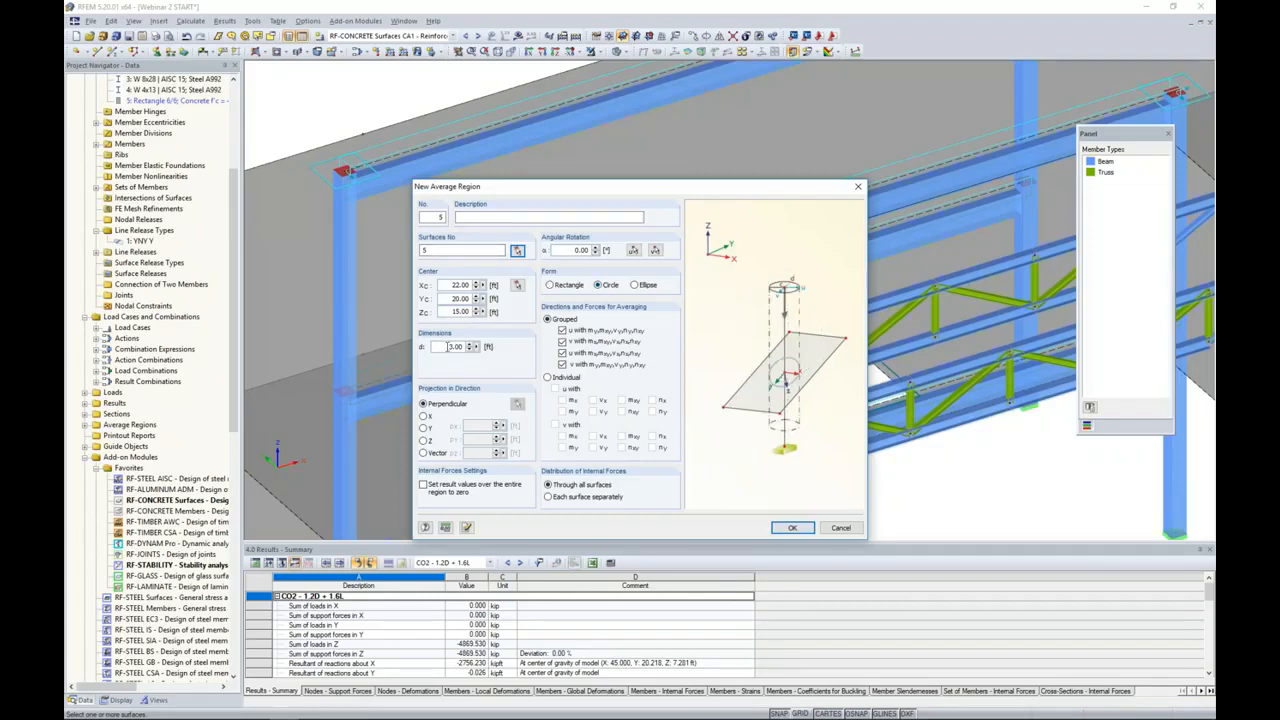
click(517, 285)
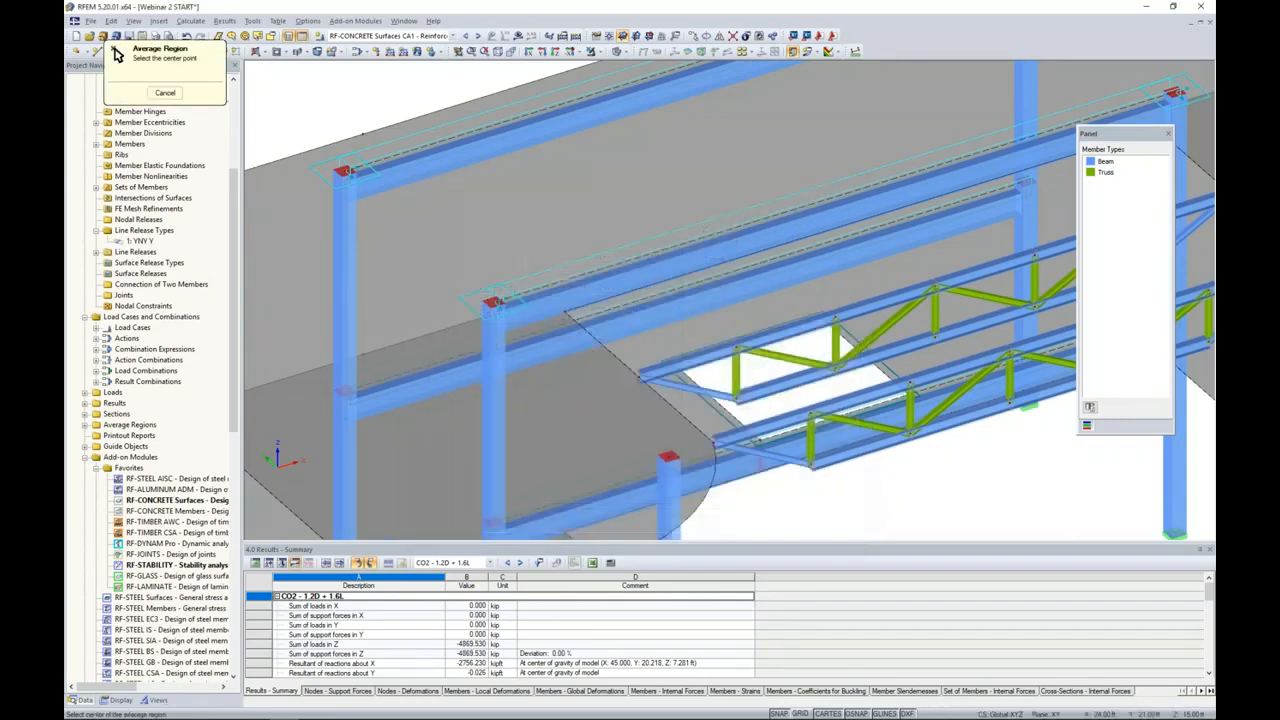
click(563, 312)
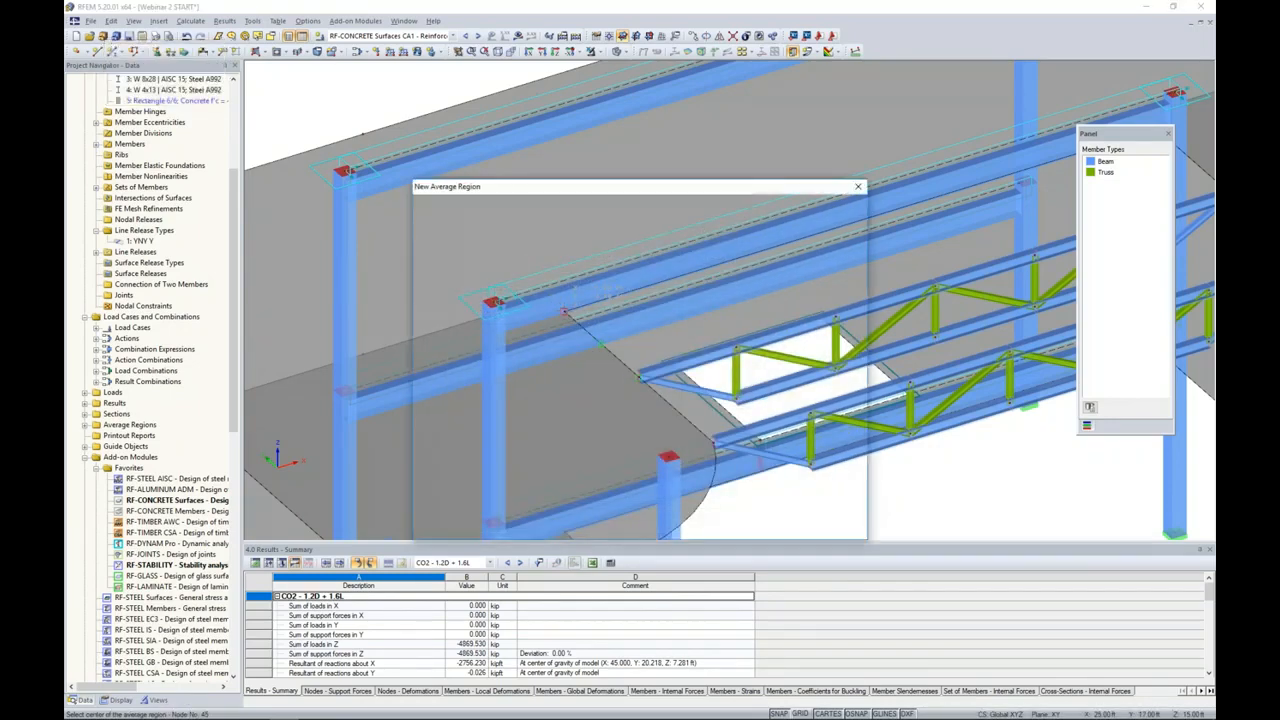
drag(622, 190, 877, 185)
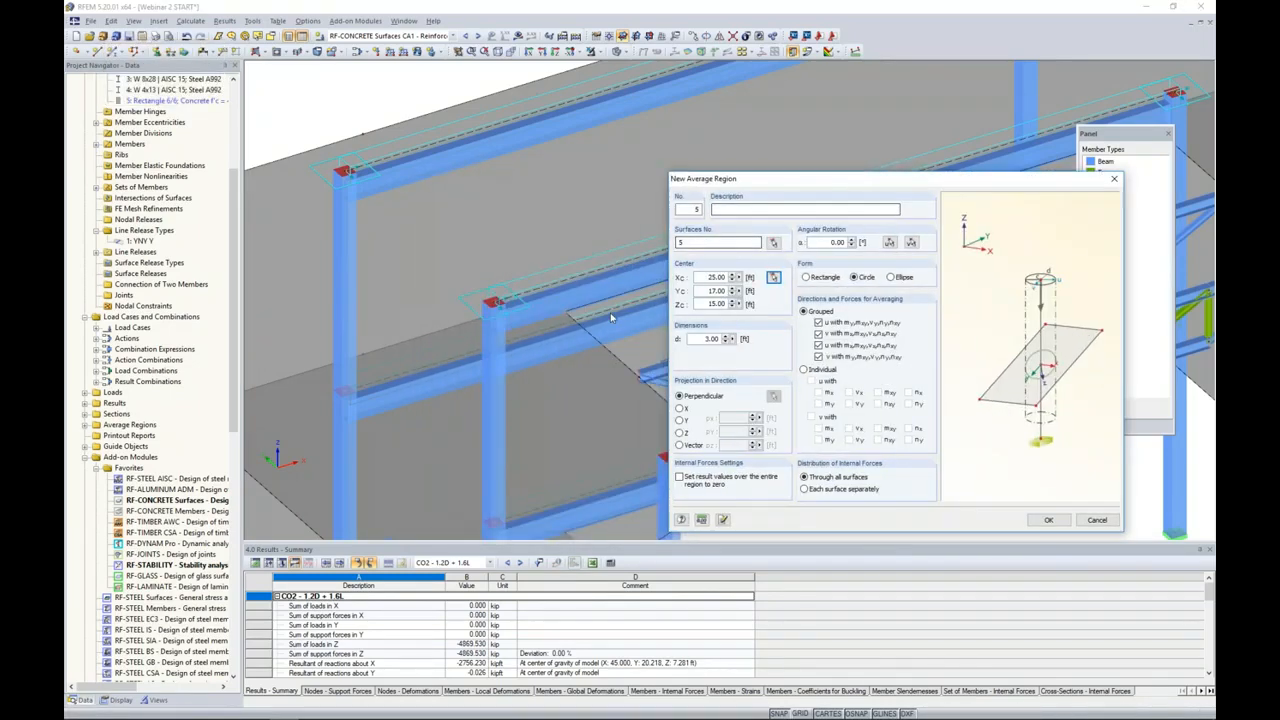
drag(775, 183, 544, 143)
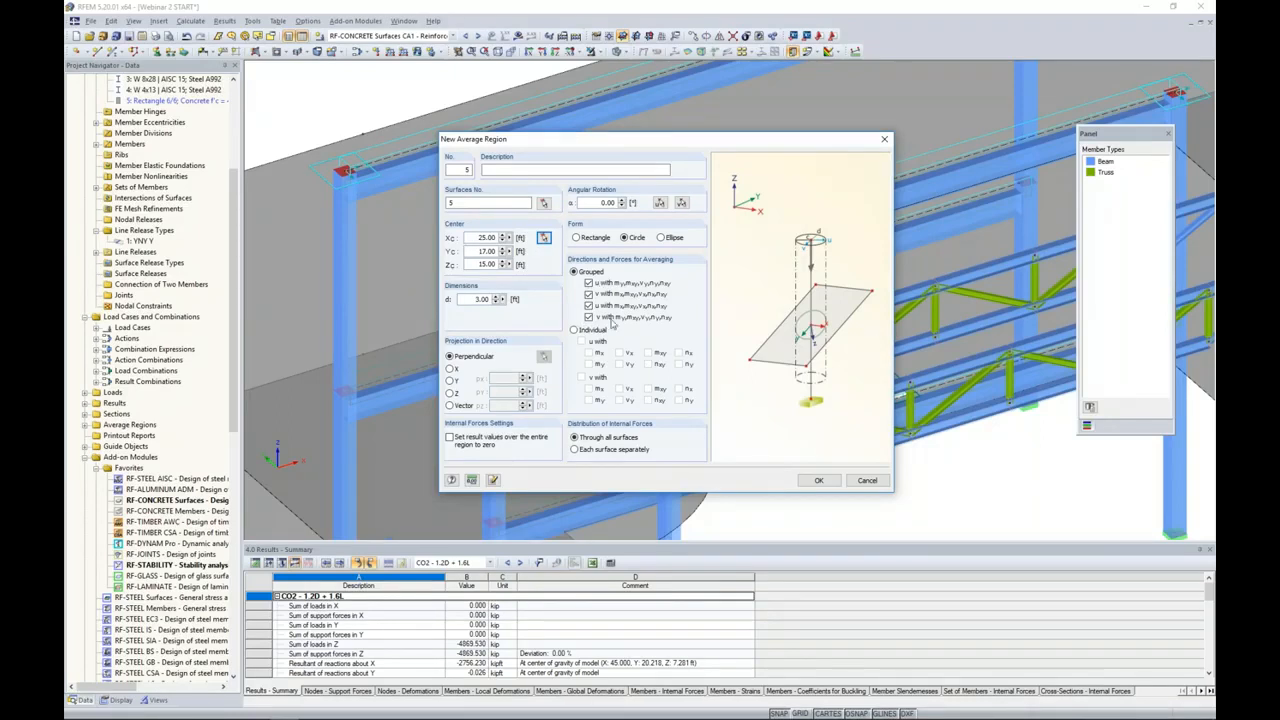
click(818, 480)
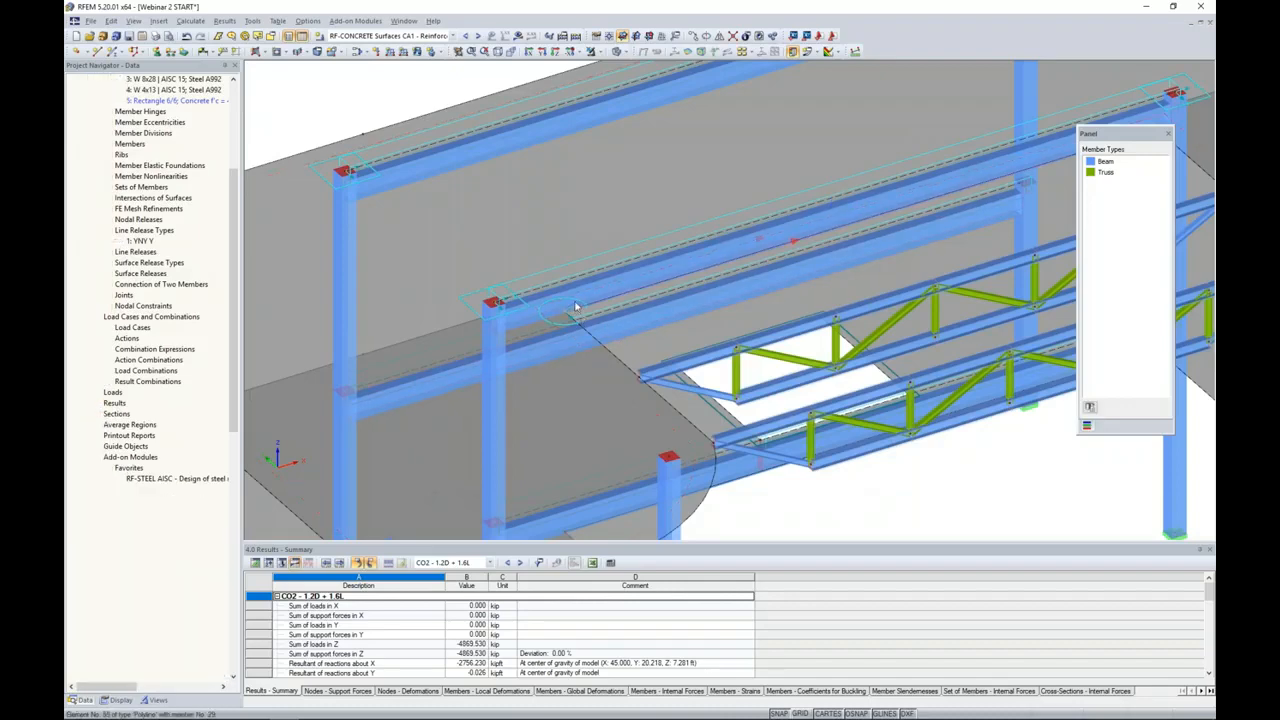
- Copy the circular average region to the upper slab's re-entrant corner at the other end of the beams
ctrl+middle_drag(770, 462, 626, 289)
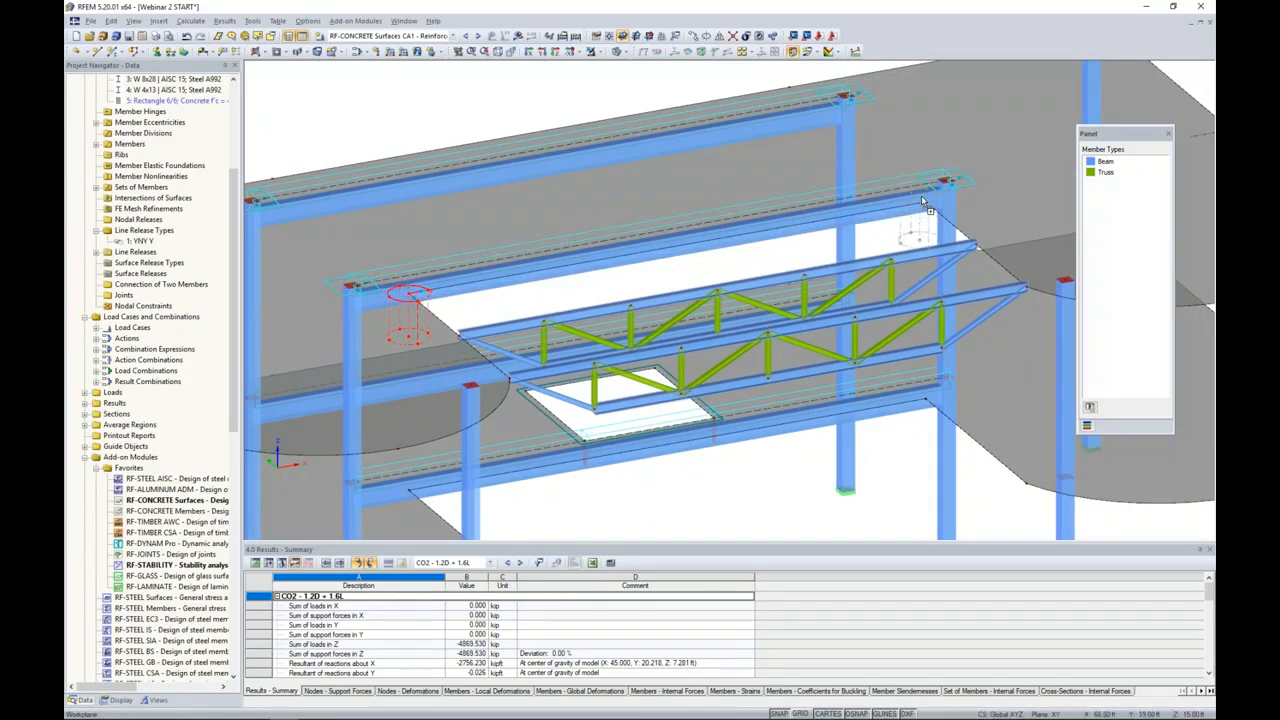
ctrl+middle_drag(827, 424, 801, 369)
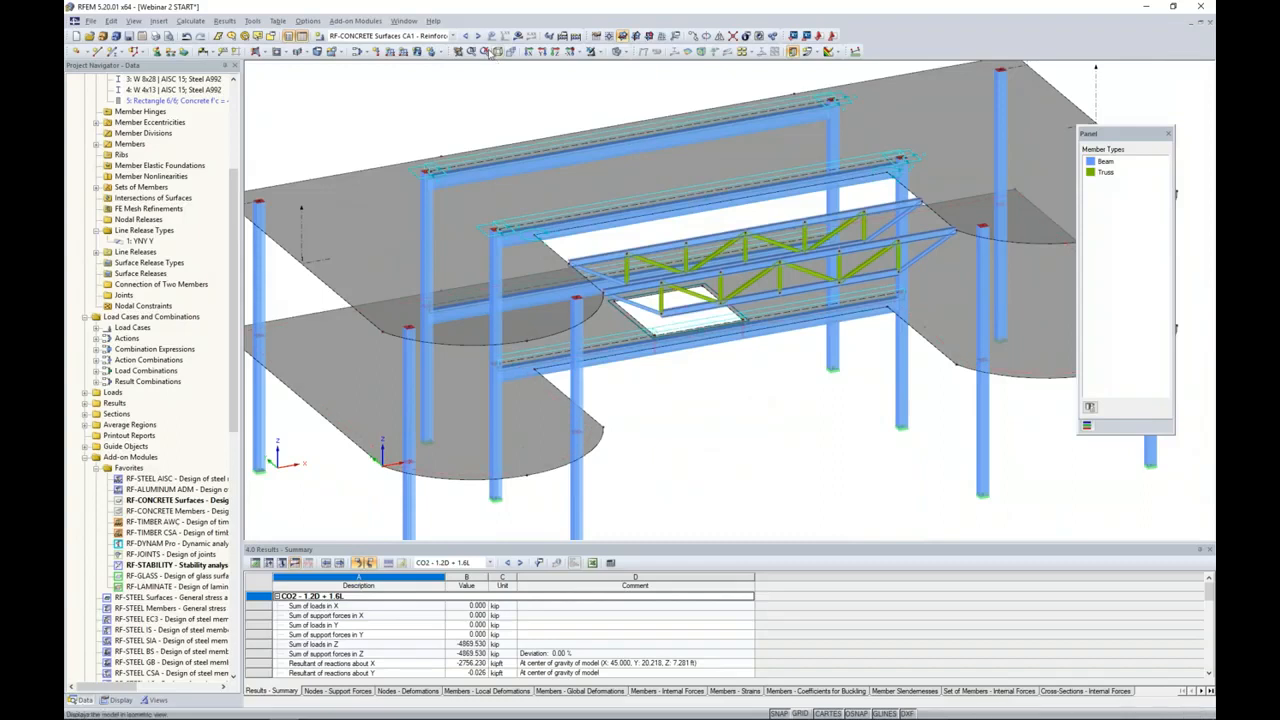
- Display the basic internal force m-x results on the slabs for load combination CO2 - 1.2D + 1.6L
click(452, 35)
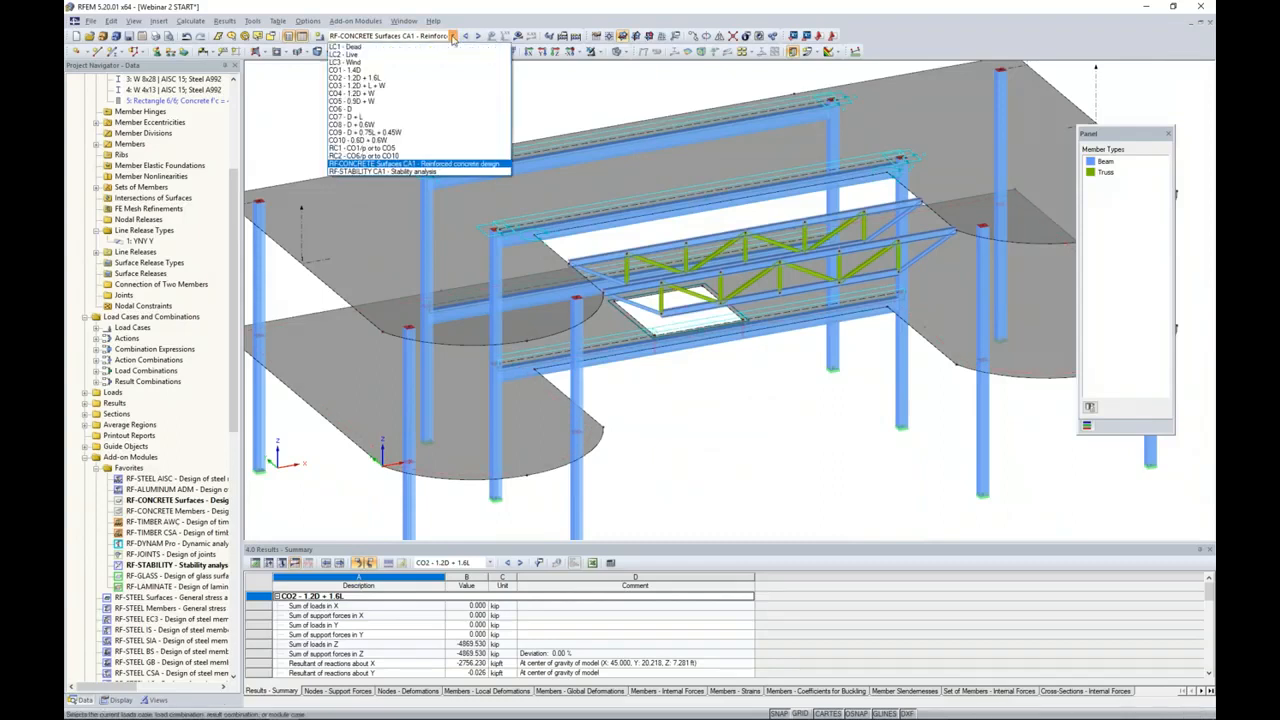
click(420, 78)
click(518, 36)
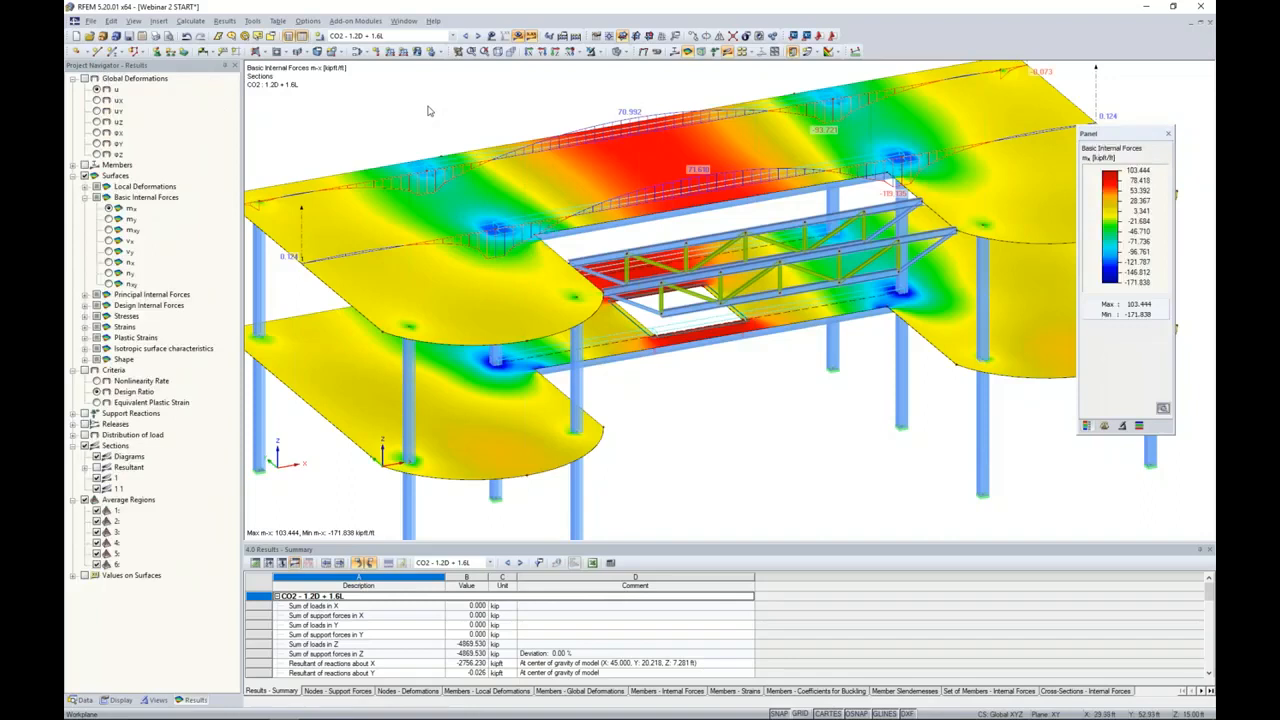
scroll(424, 124, down, 1)
middle_drag(424, 126, 442, 132)
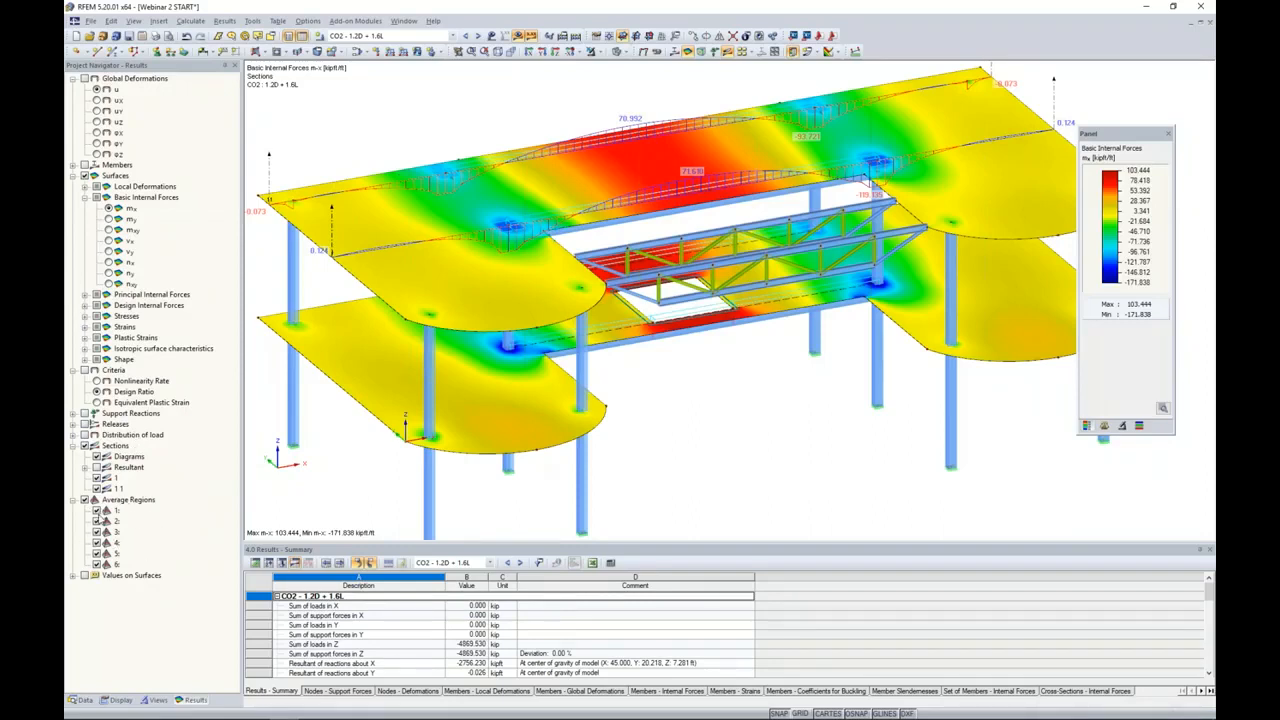
- Examine the averaged m-x moments around the column top near the upper slab's front re-entrant corner
click(97, 511)
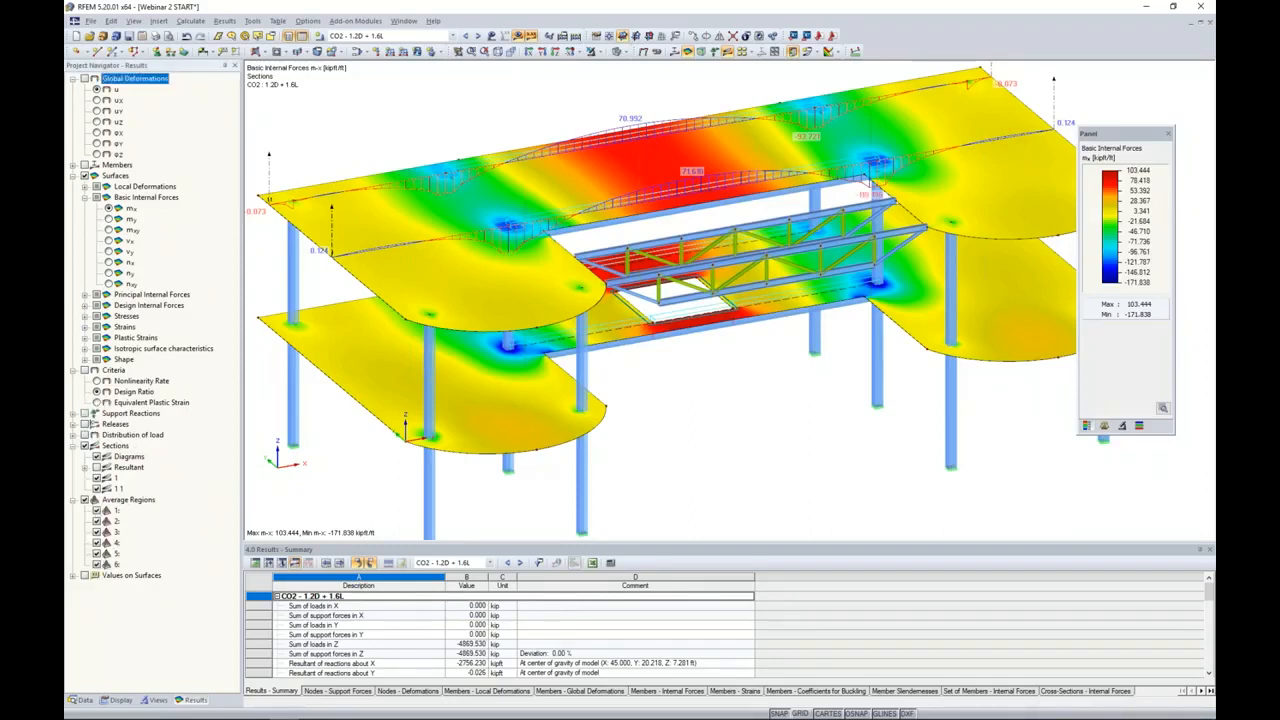
scroll(507, 233, up, 3)
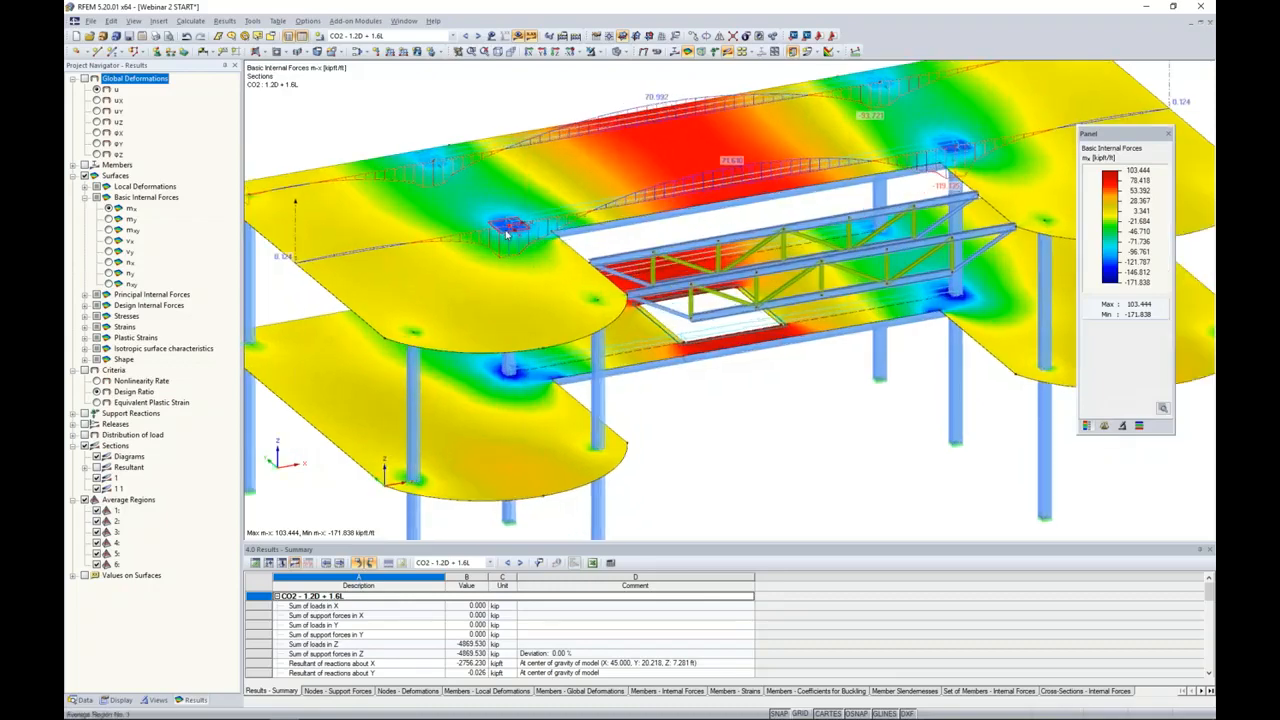
click(97, 511)
click(97, 478)
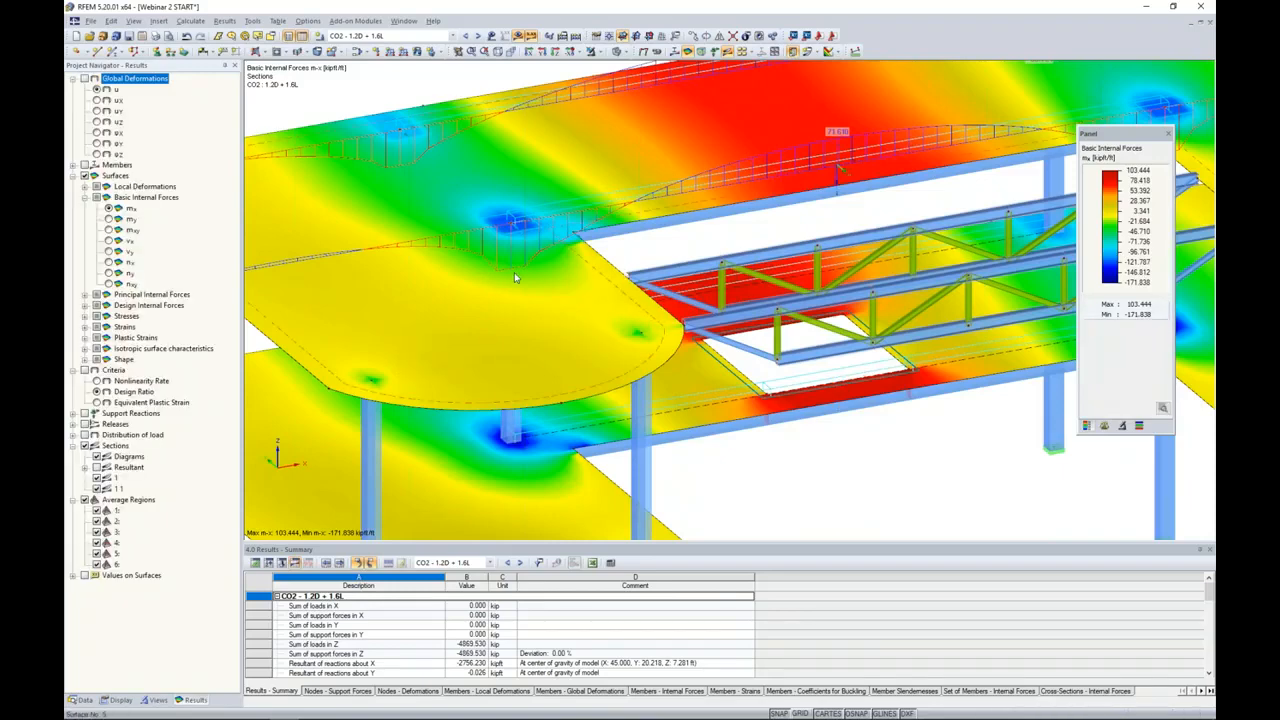
scroll(514, 272, down, 3)
scroll(716, 222, up, 1)
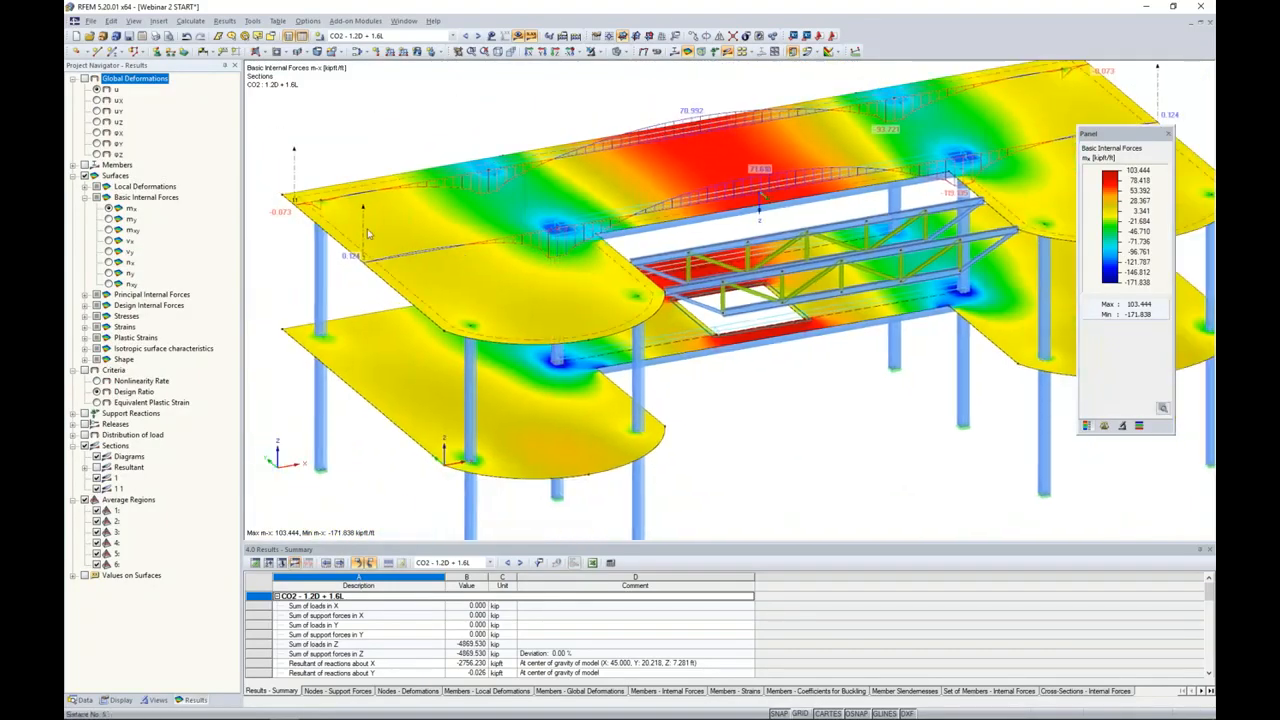
- Review the m-x and m-y result diagrams for the section along the upper slab's front column line
right_click(365, 225)
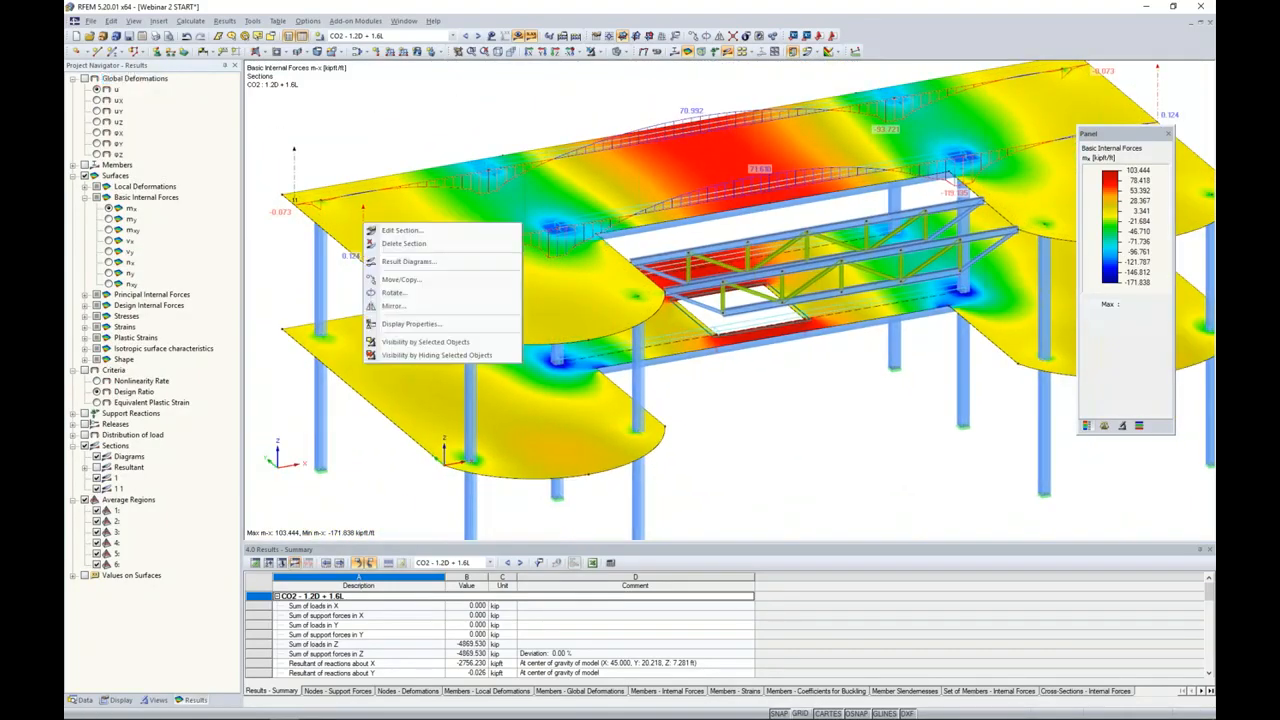
click(392, 262)
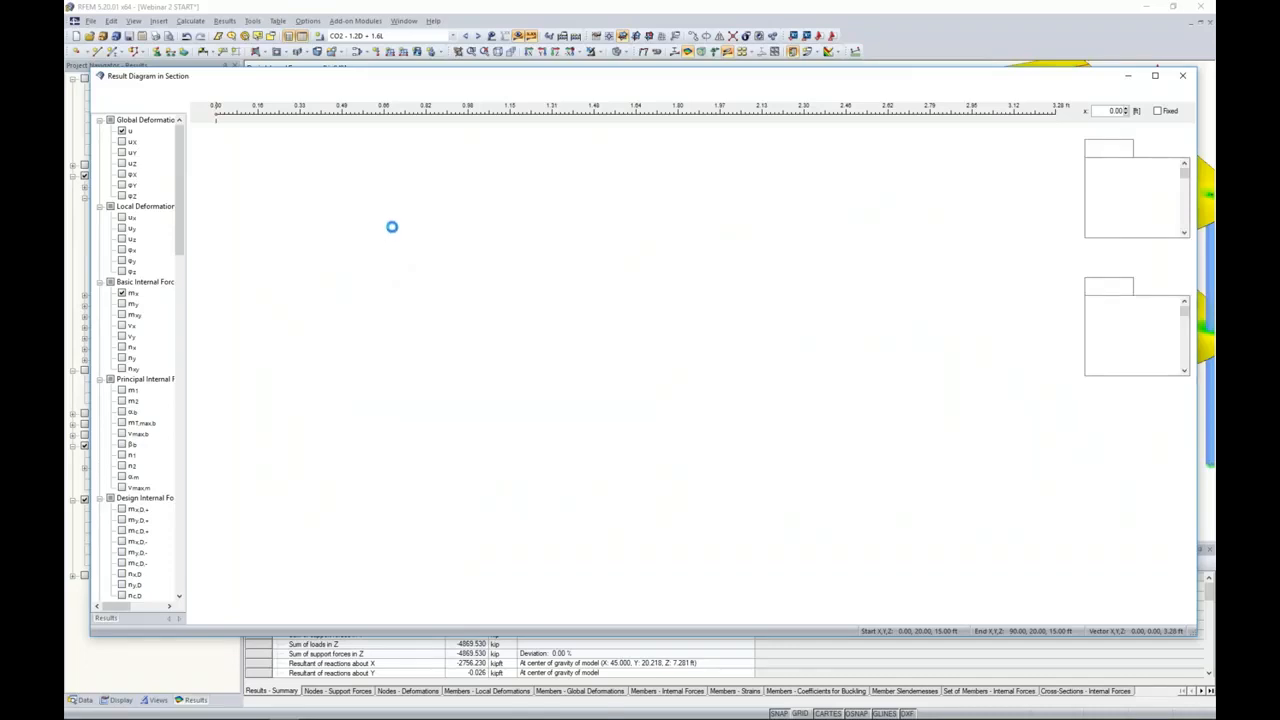
click(307, 94)
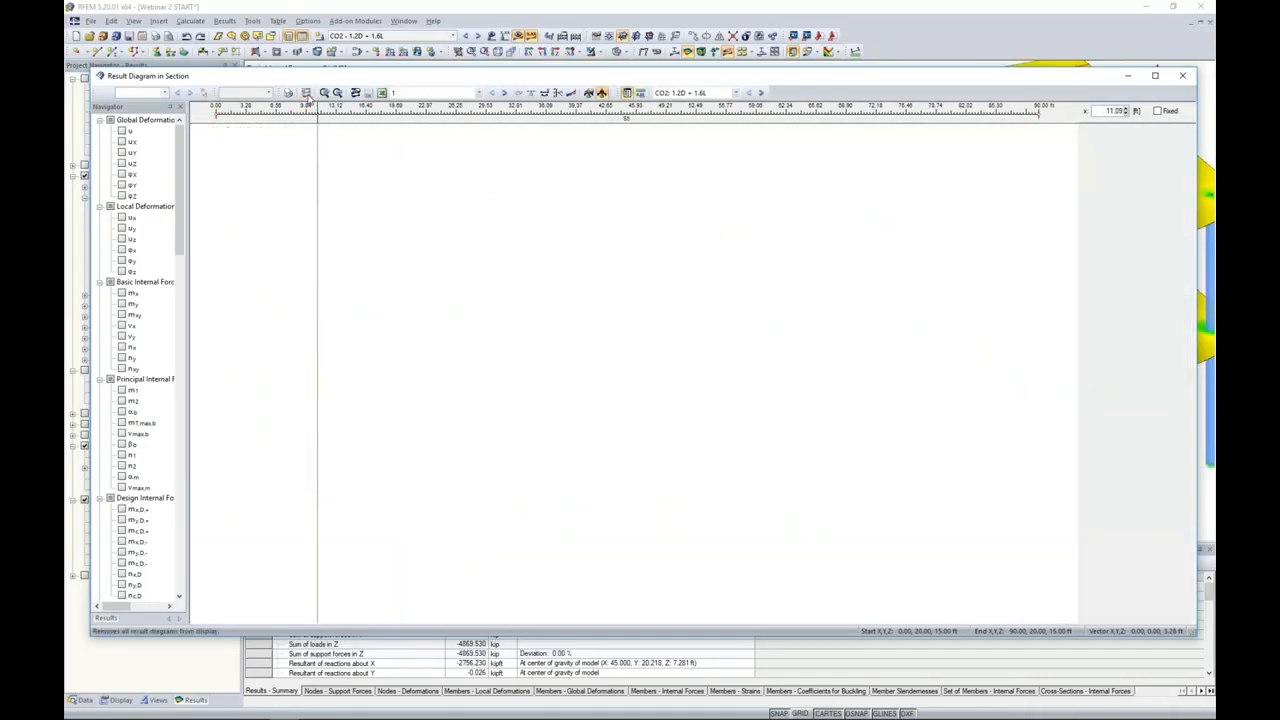
click(122, 302)
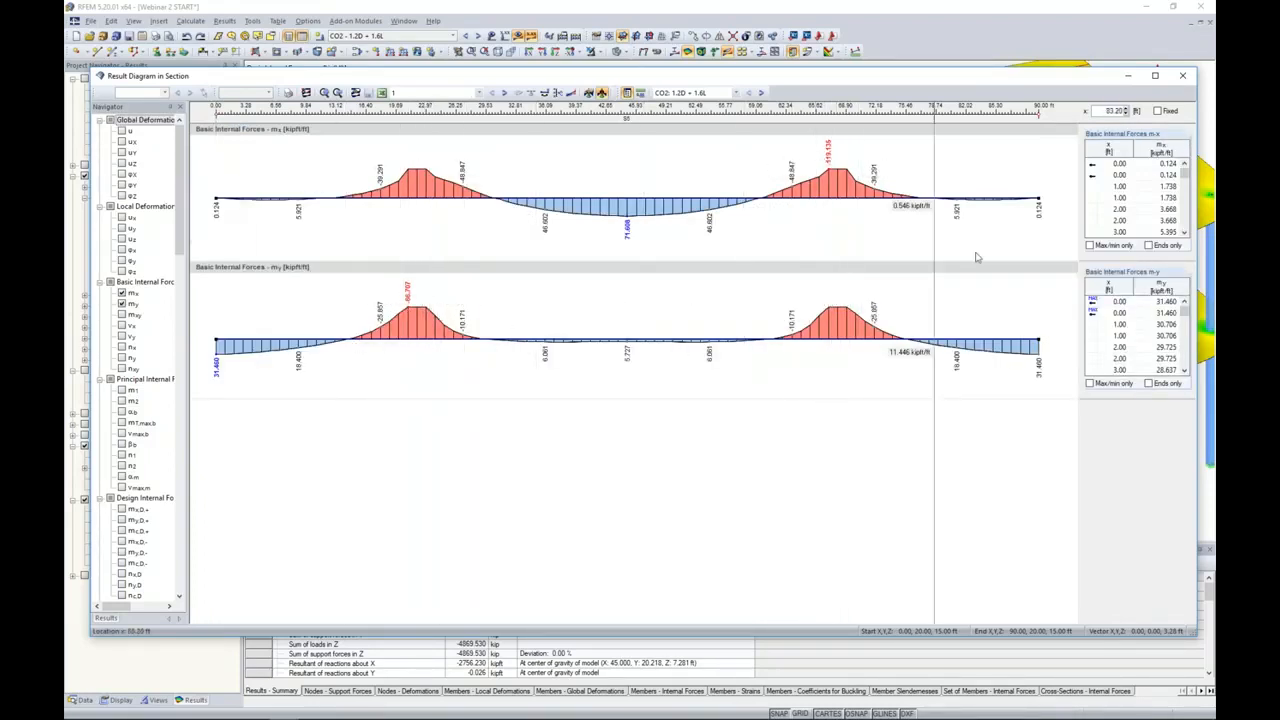
click(1182, 75)
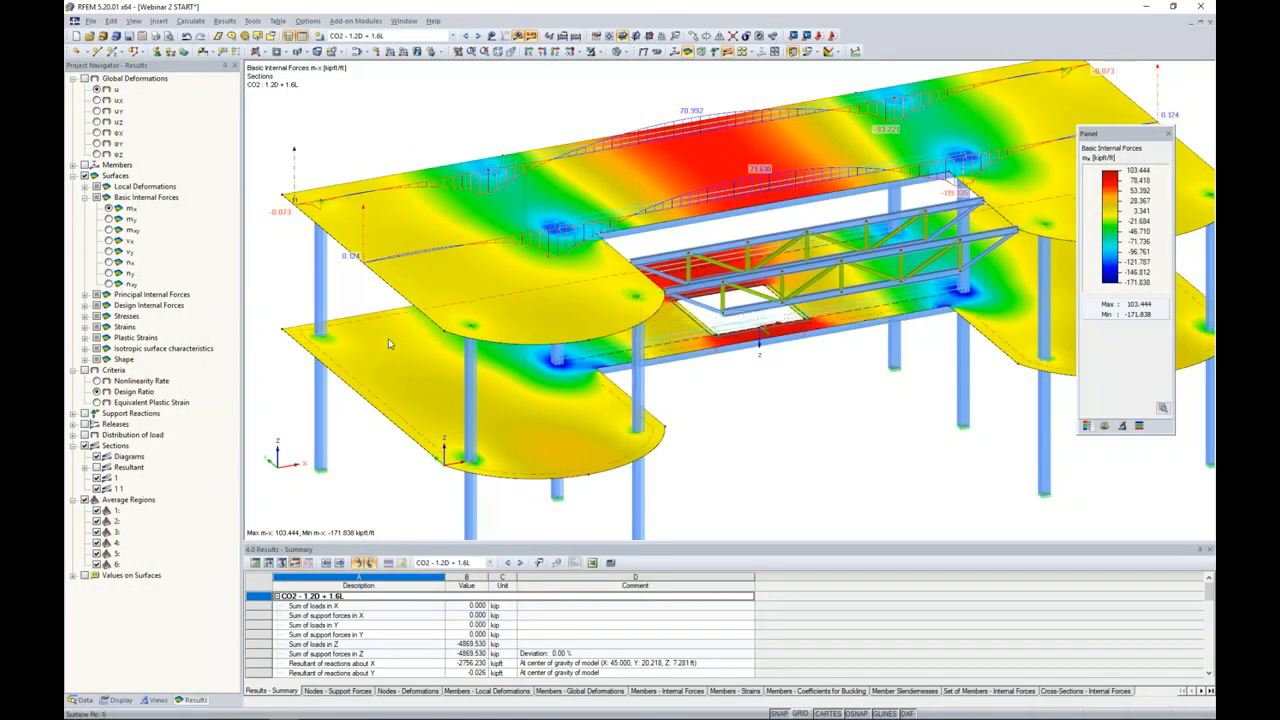
- Open the RF-CONCRETE Surfaces module and review the total required reinforcement for surface 5
click(84, 699)
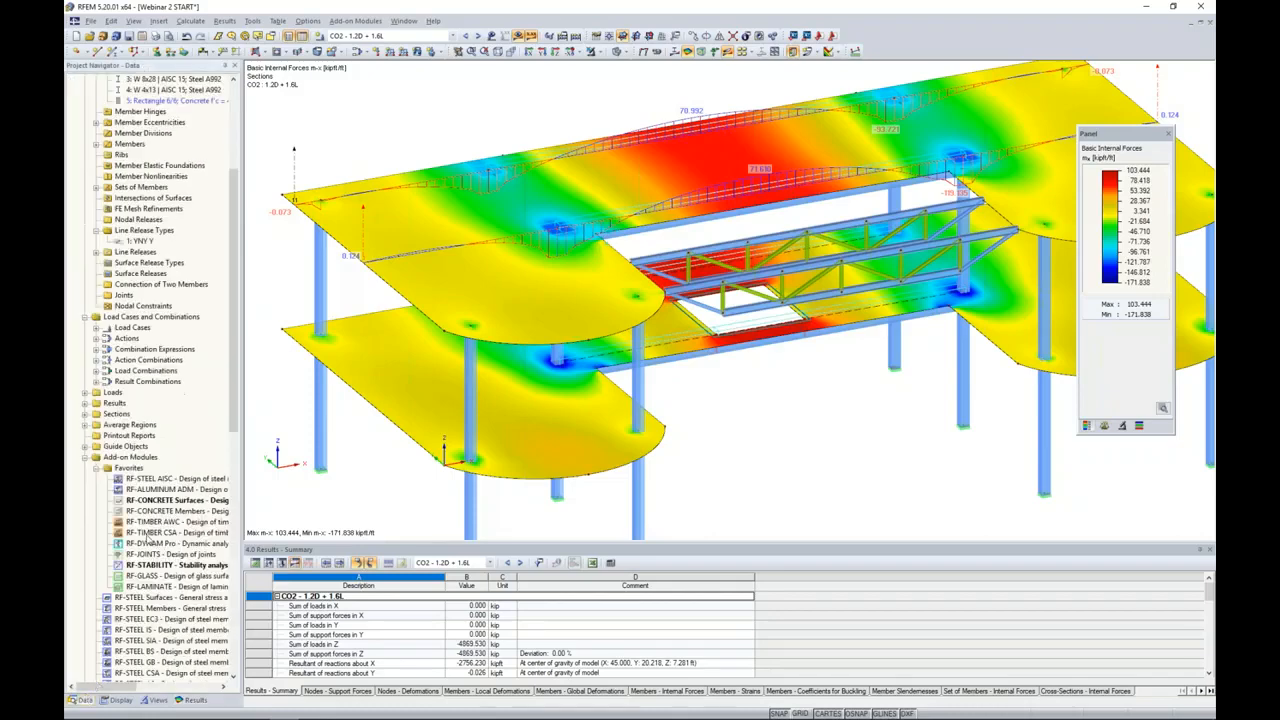
double_click(165, 500)
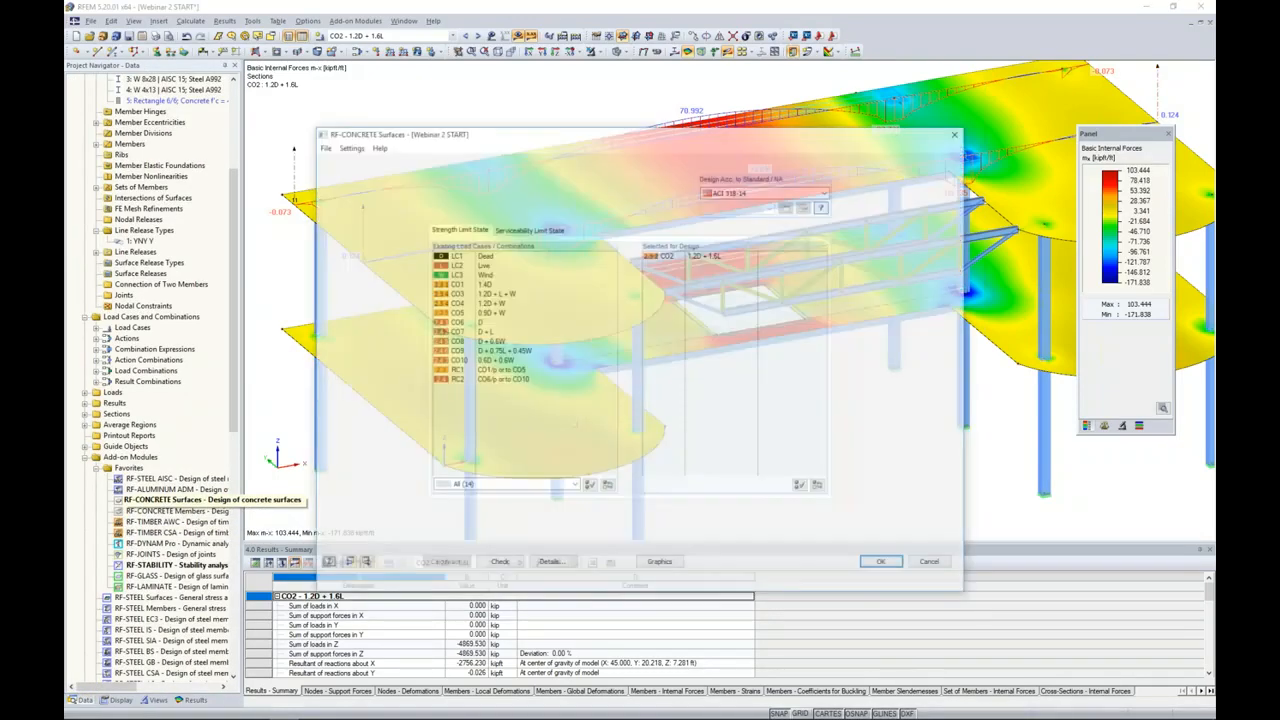
click(347, 251)
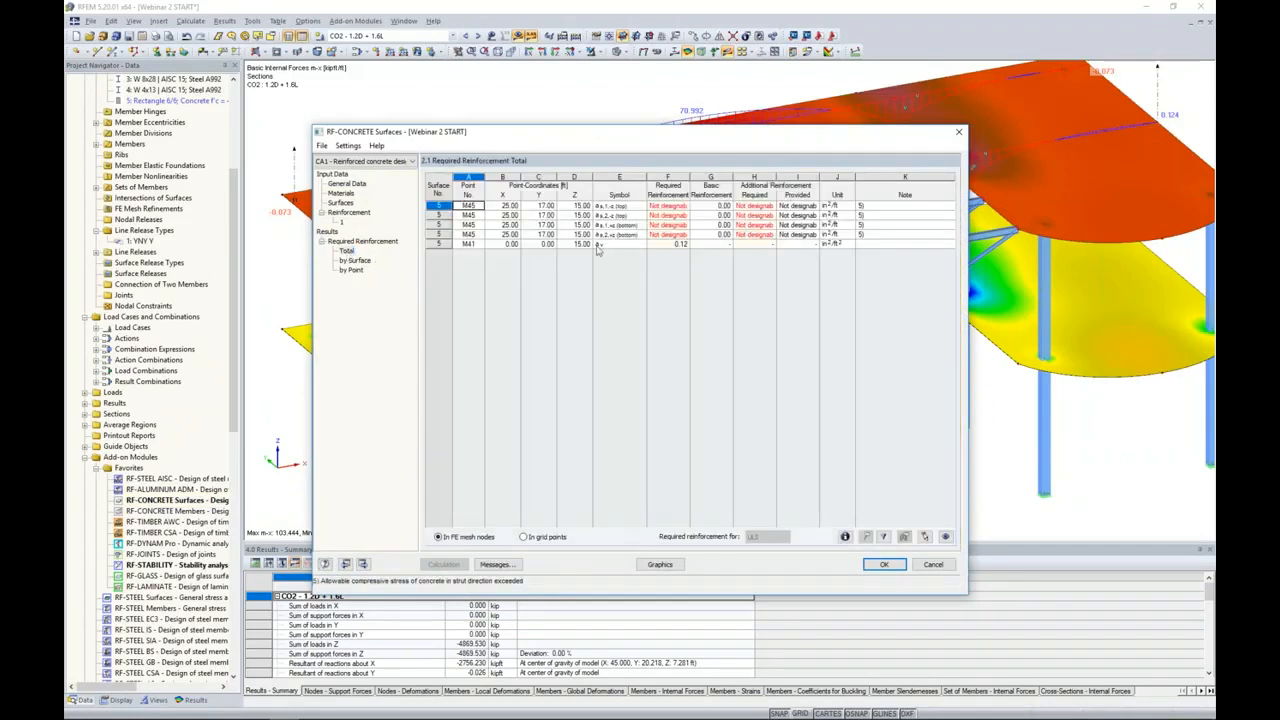
drag(691, 178, 721, 177)
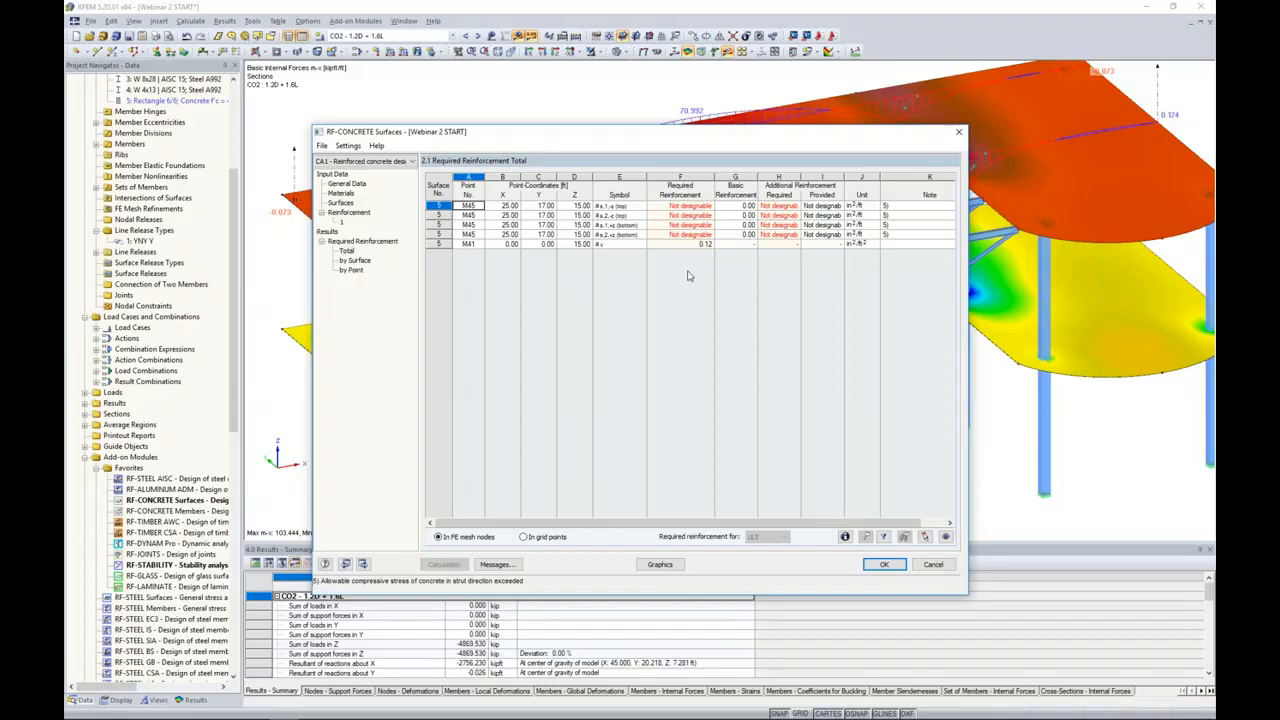
- Apply the averaged internal forces from the defined average regions in the concrete design details and recalculate the required reinforcement
click(358, 185)
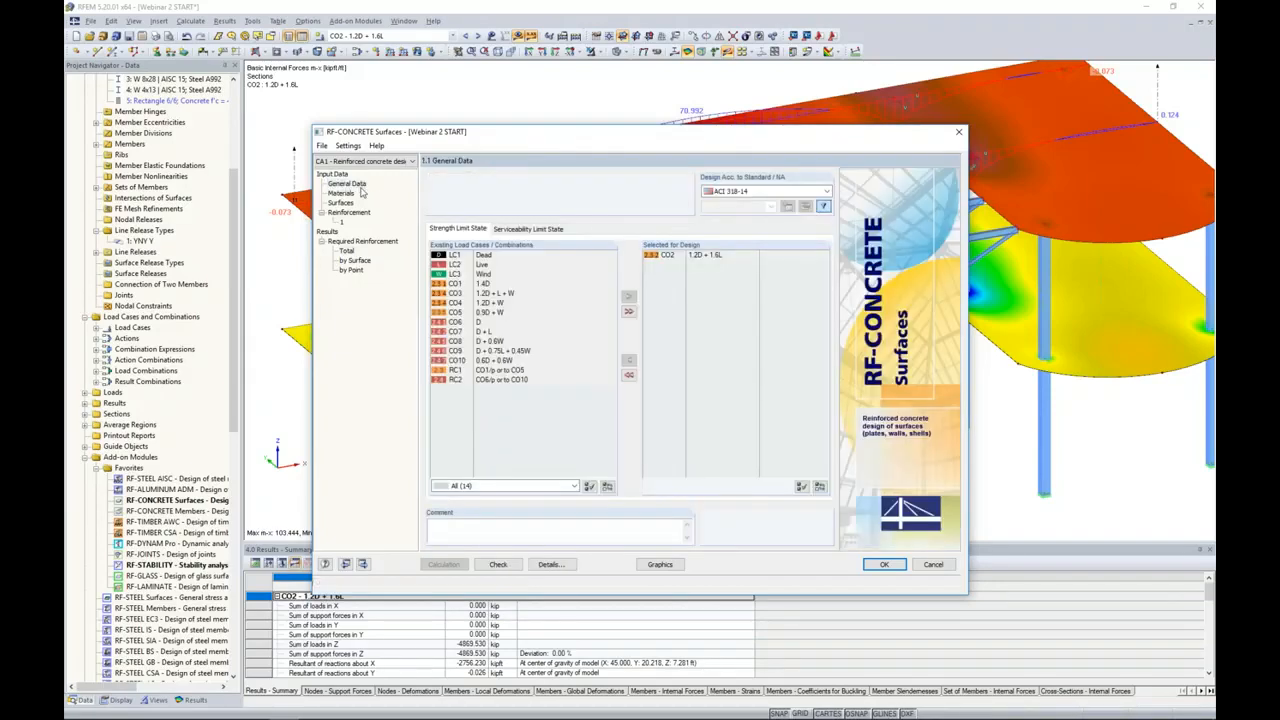
click(553, 564)
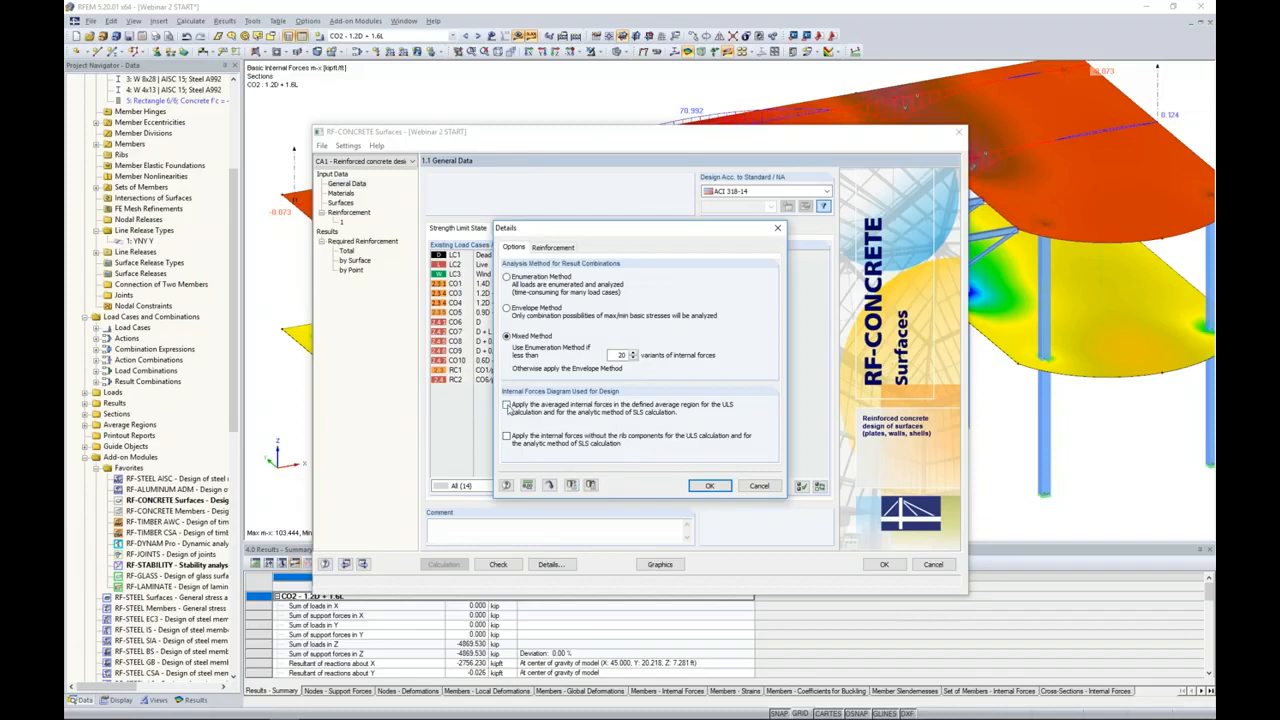
click(507, 405)
click(709, 485)
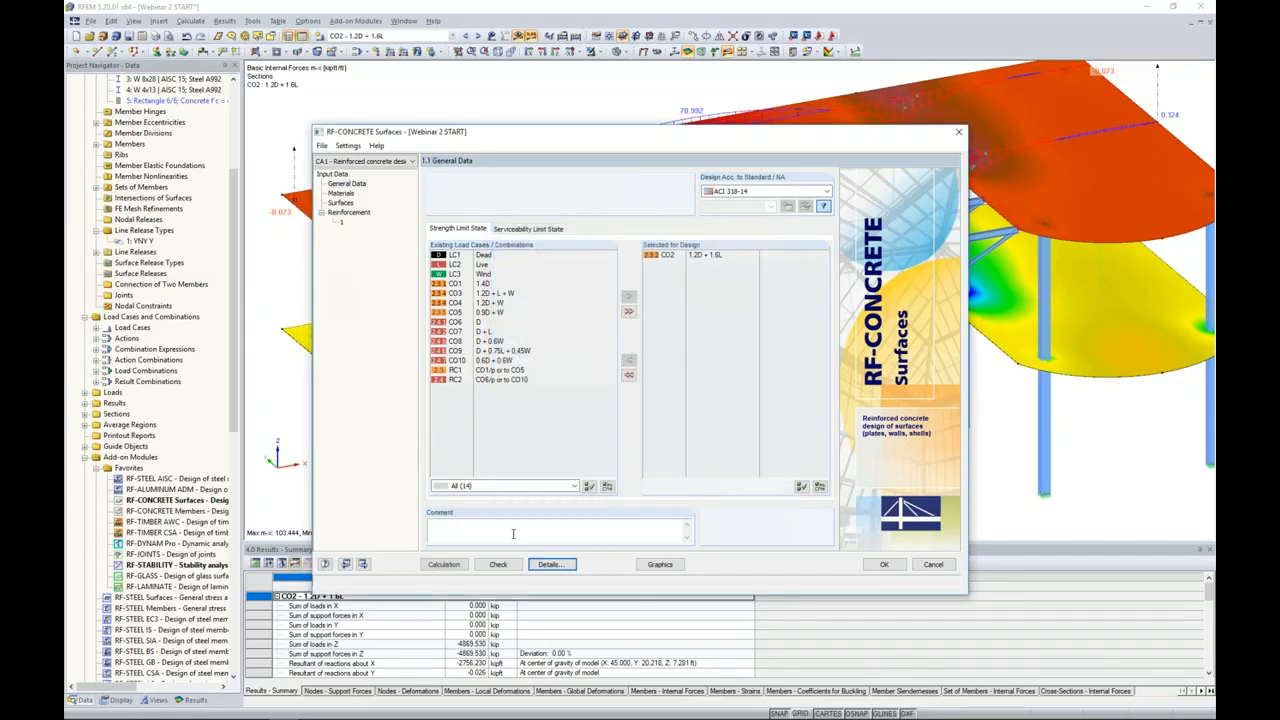
click(443, 564)
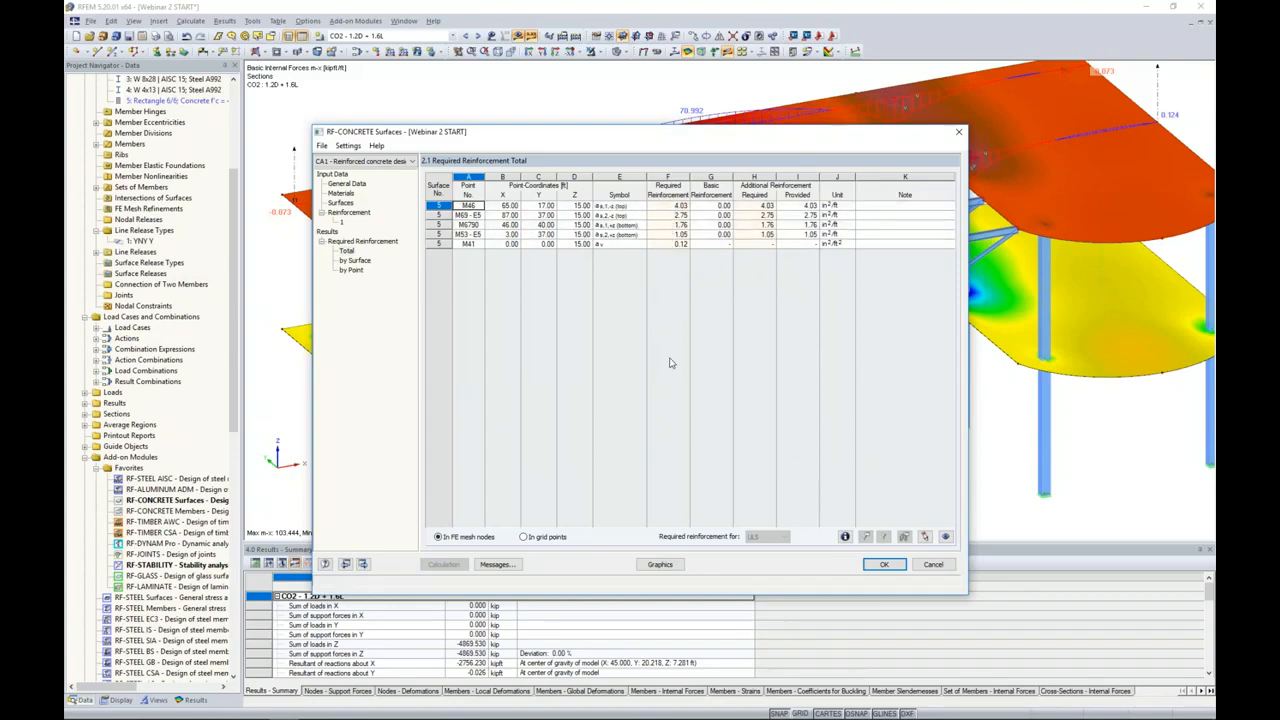
click(881, 564)
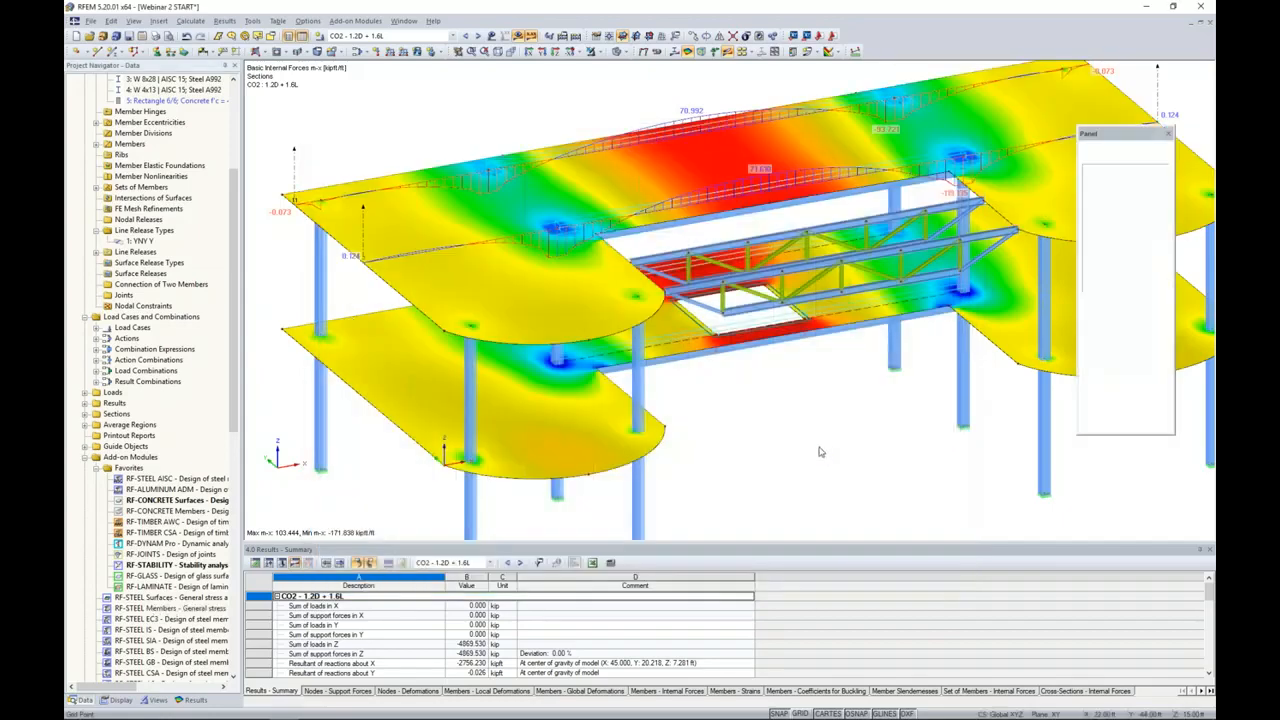
- Display the RF-CONCRETE Surfaces CA1 required top reinforcement a-s,1,-z on the upper slab and inspect it near the re-entrant corner
click(191, 699)
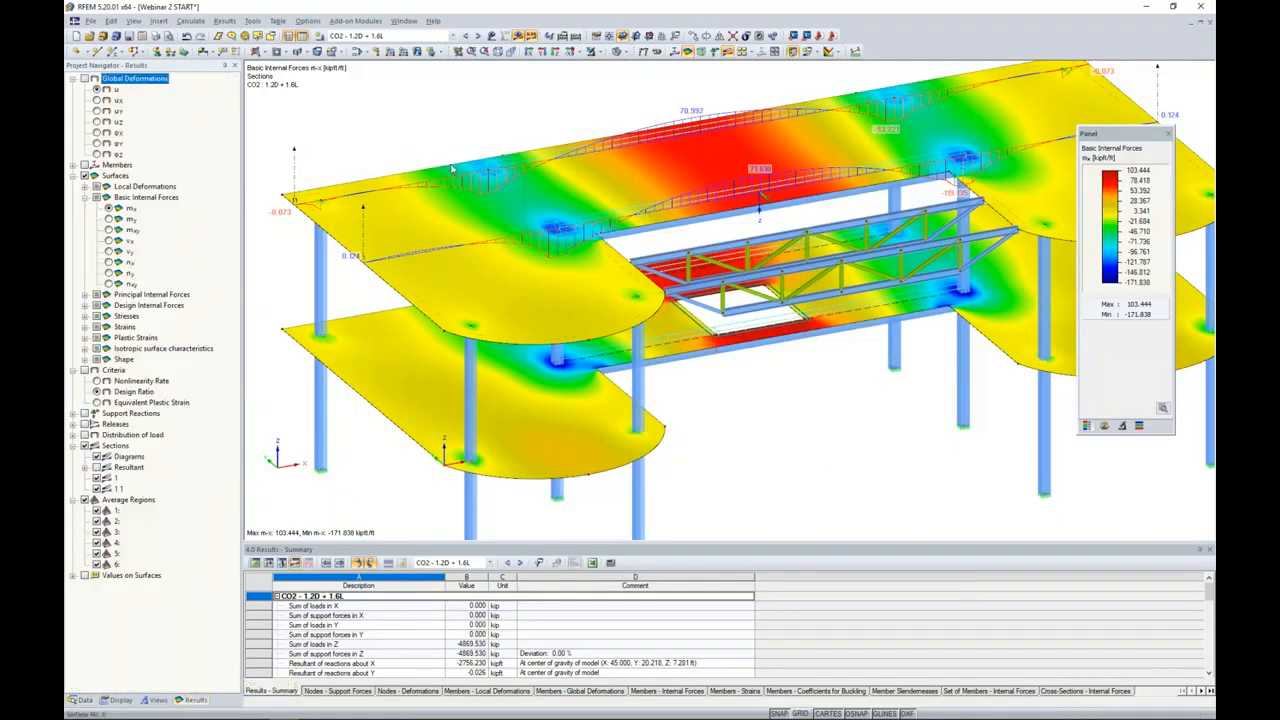
click(453, 36)
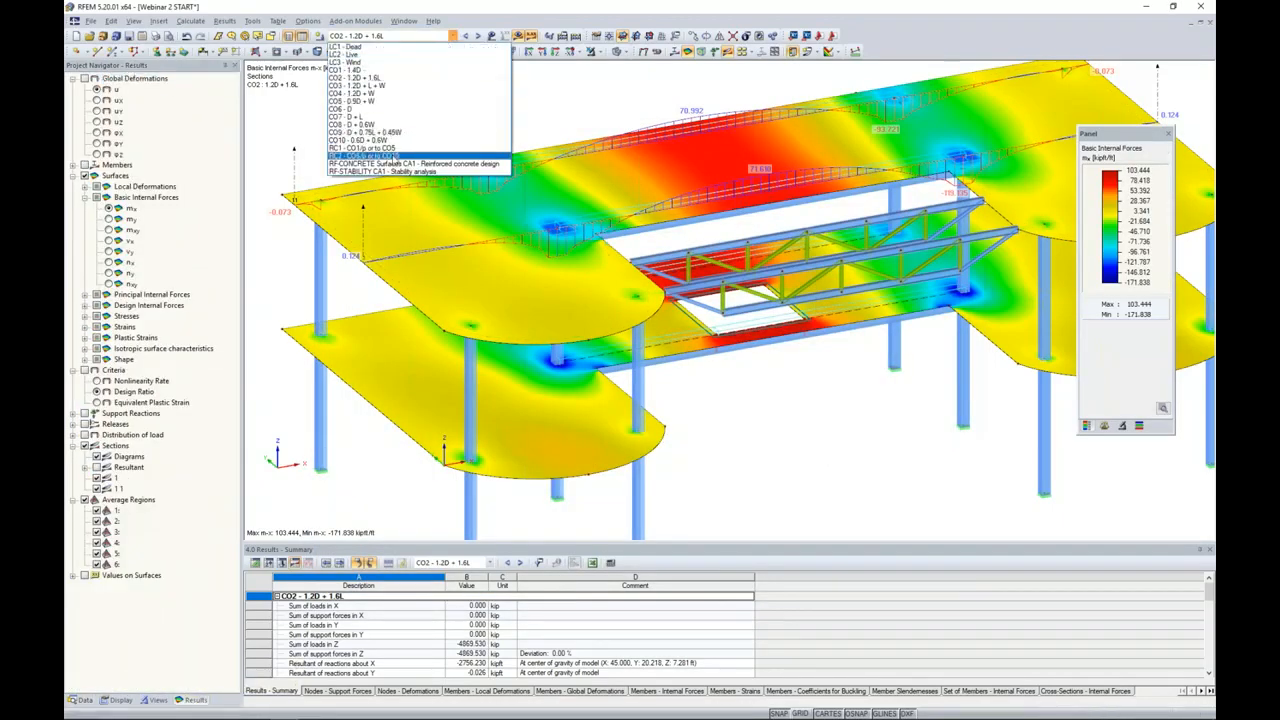
click(410, 164)
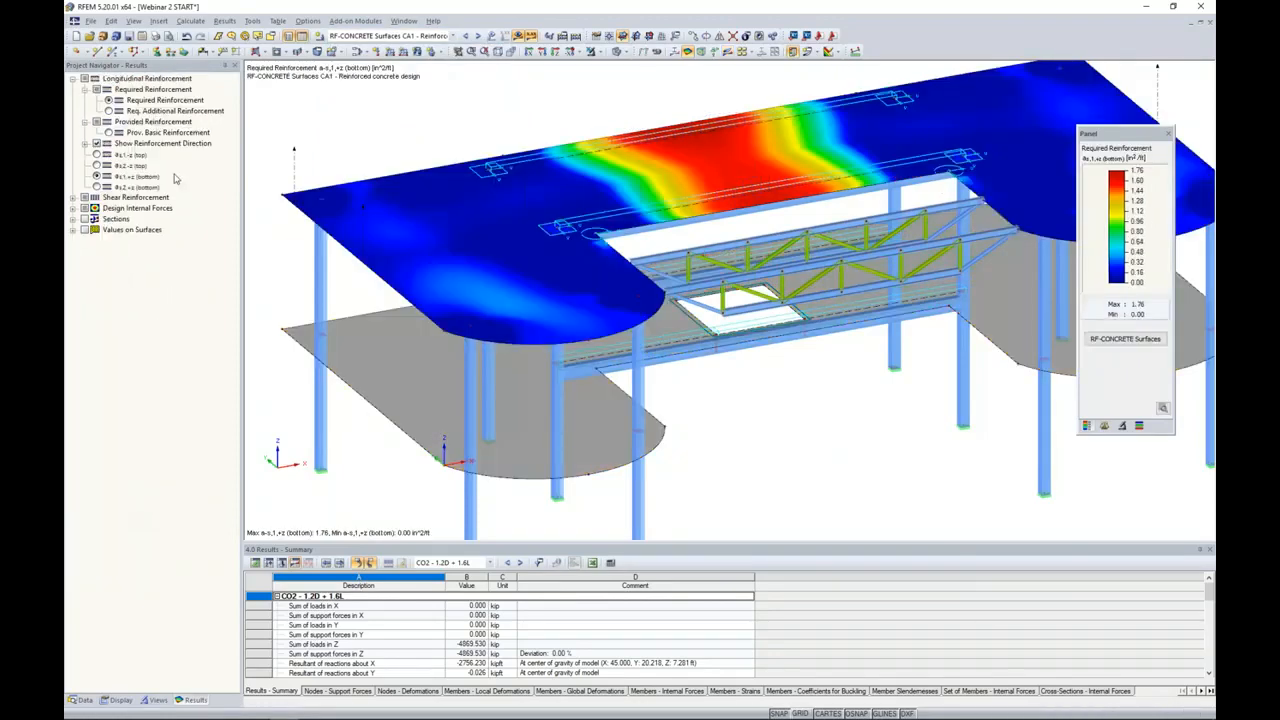
click(96, 155)
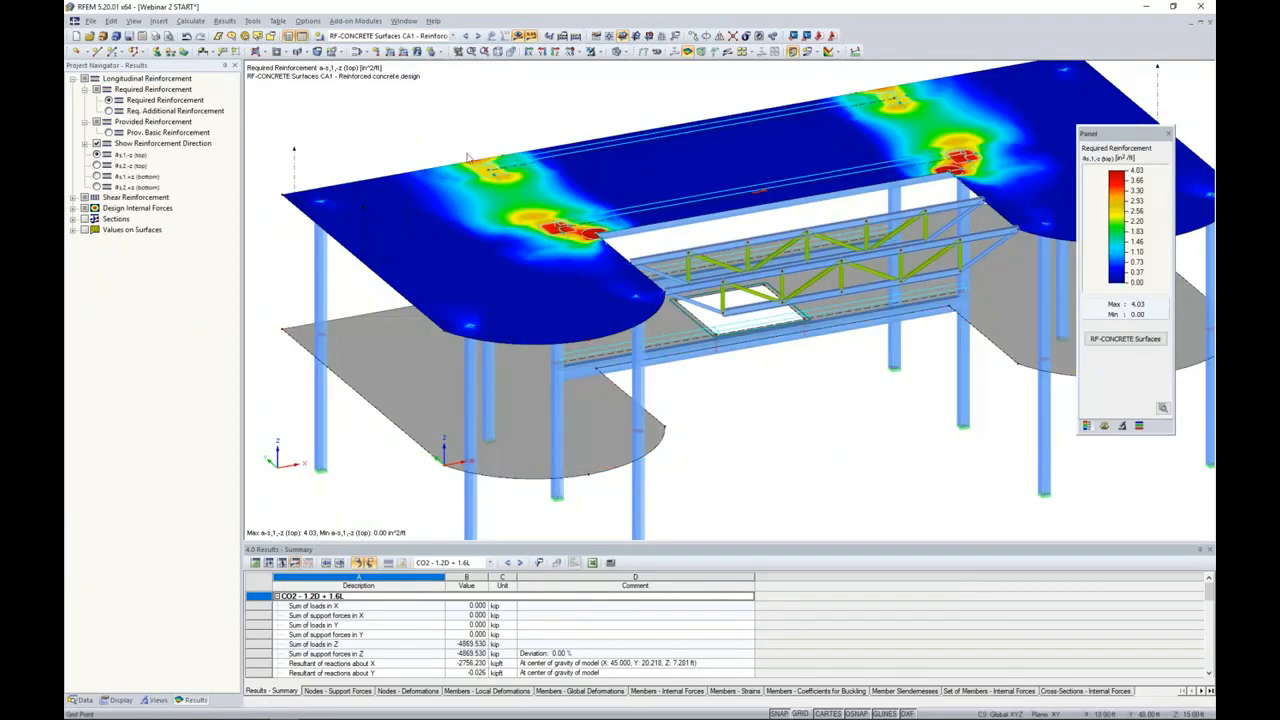
scroll(597, 222, up, 5)
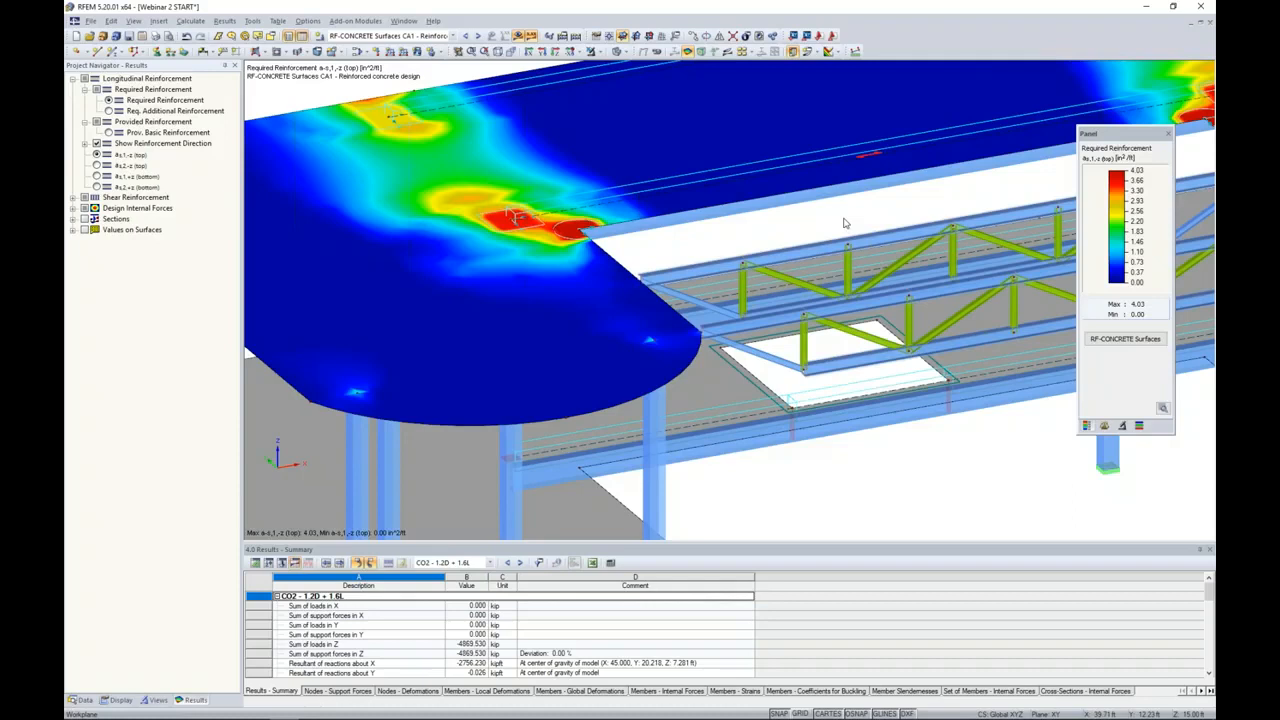
scroll(848, 213, down, 1)
middle_drag(848, 216, 772, 213)
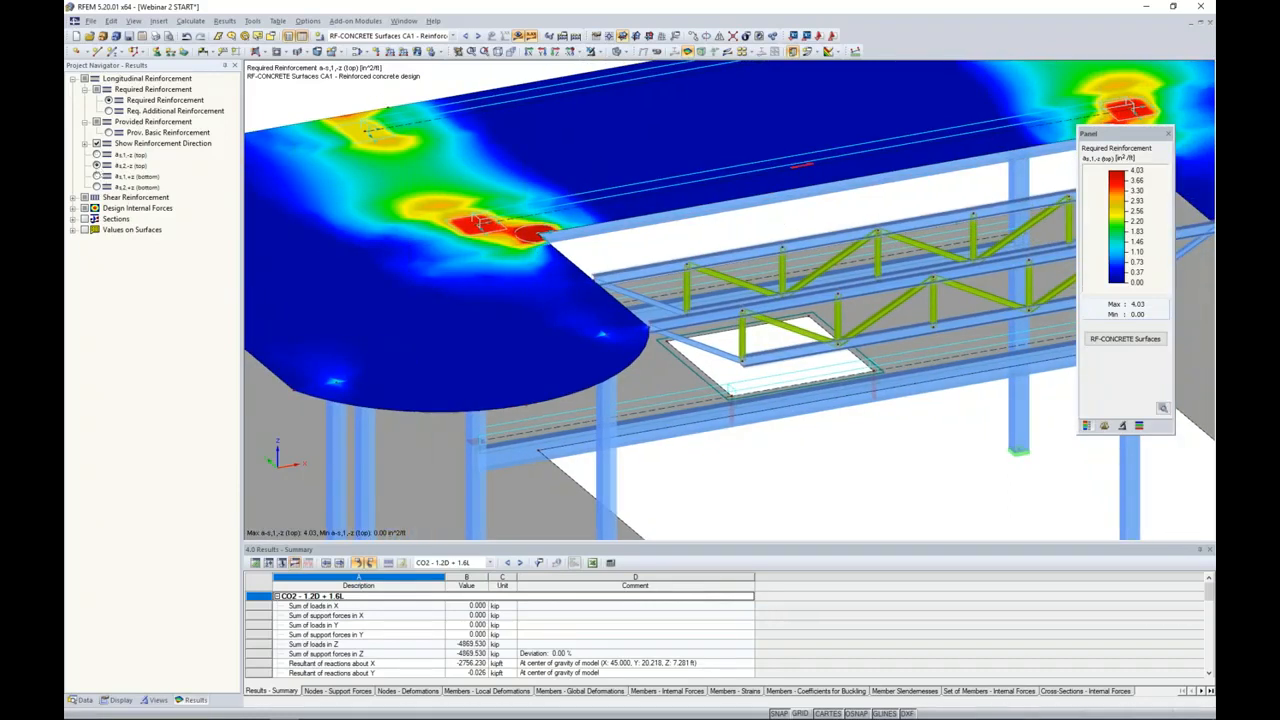
- Review the upper slab's required reinforcement for a-s,2,-z (top), a-s,1,+z (bottom) and a-s,2,+z (bottom)
ctrl+middle_drag(851, 213, 782, 227)
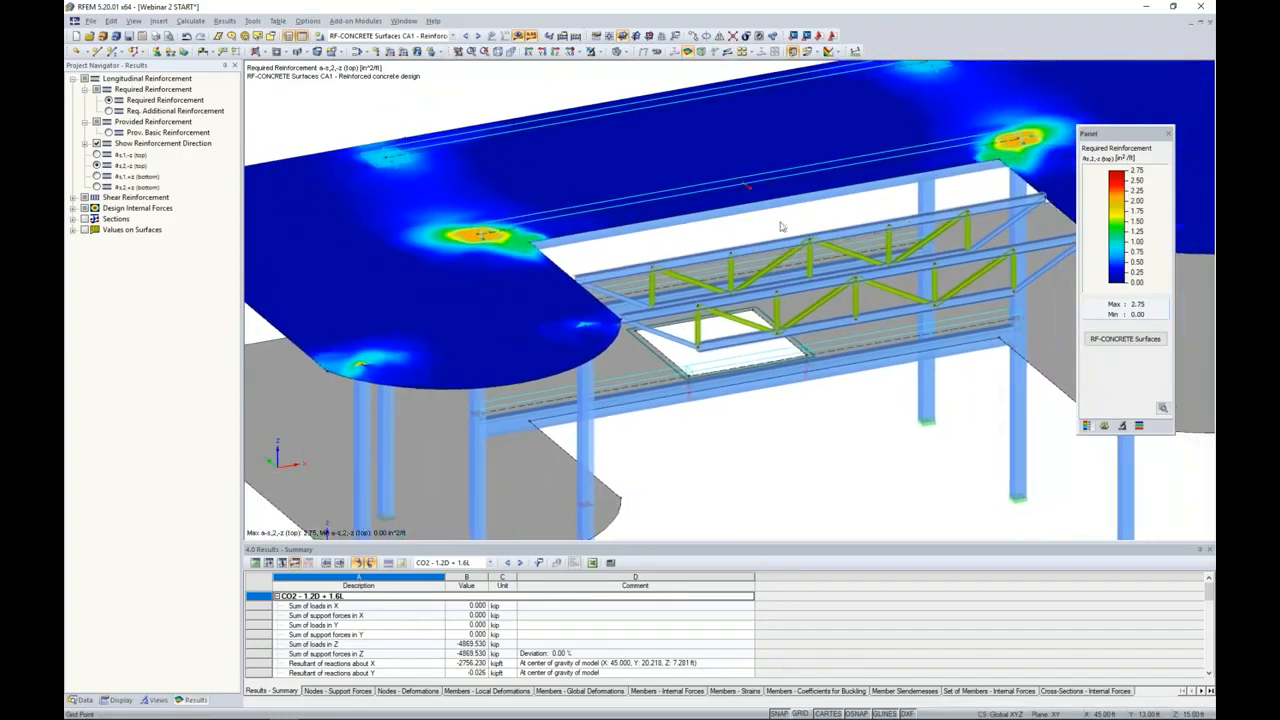
click(96, 176)
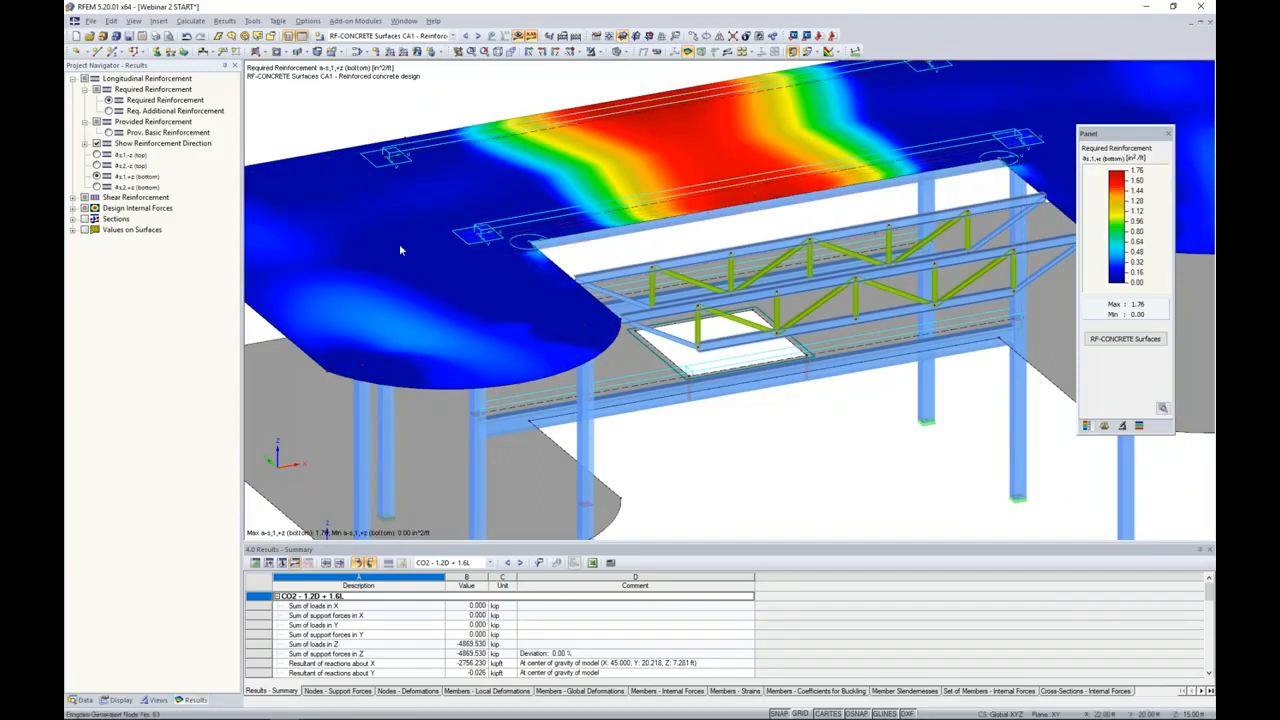
click(96, 187)
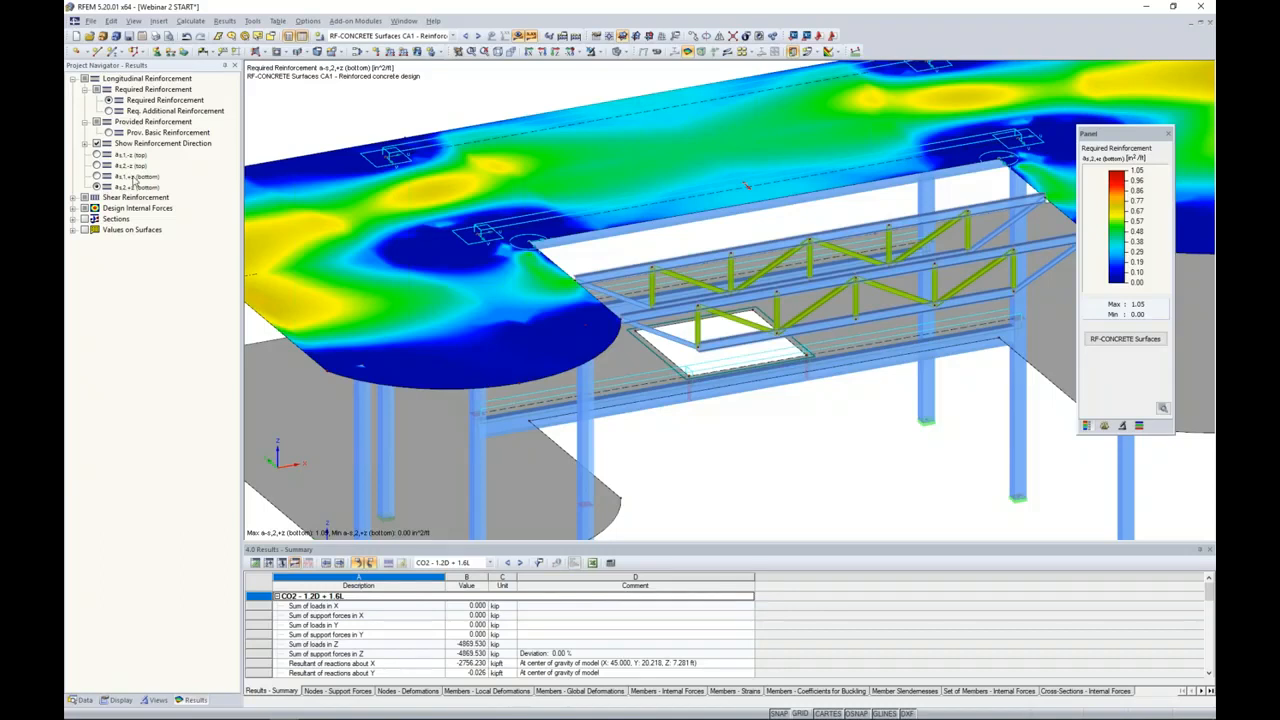
- Turn off the reinforcement results and make LC1 - Dead the current load case
click(518, 36)
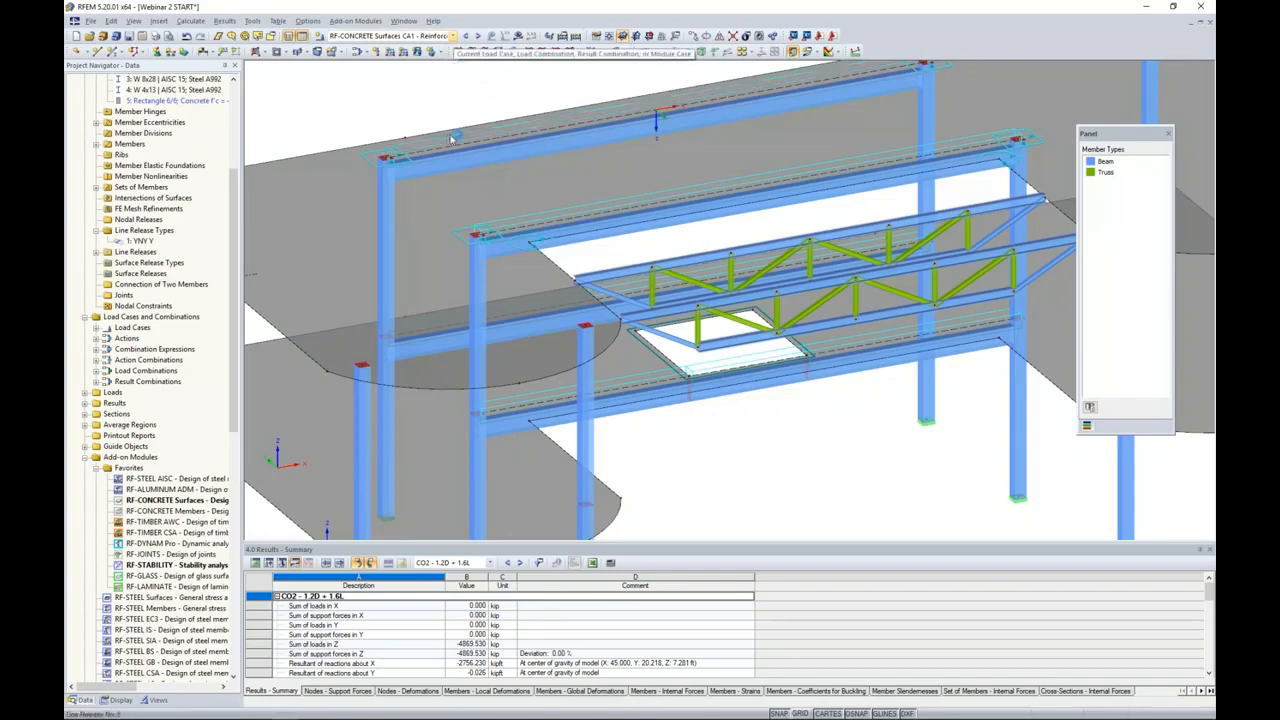
scroll(452, 138, down, 3)
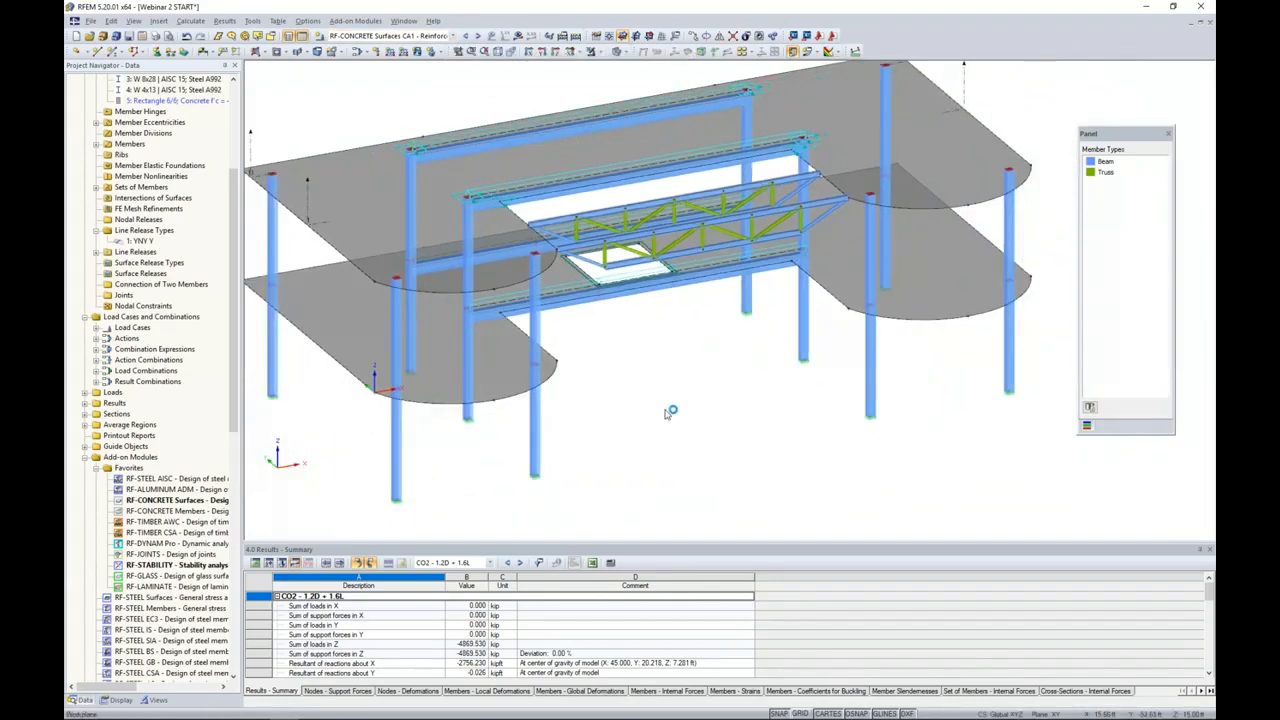
click(453, 35)
click(420, 47)
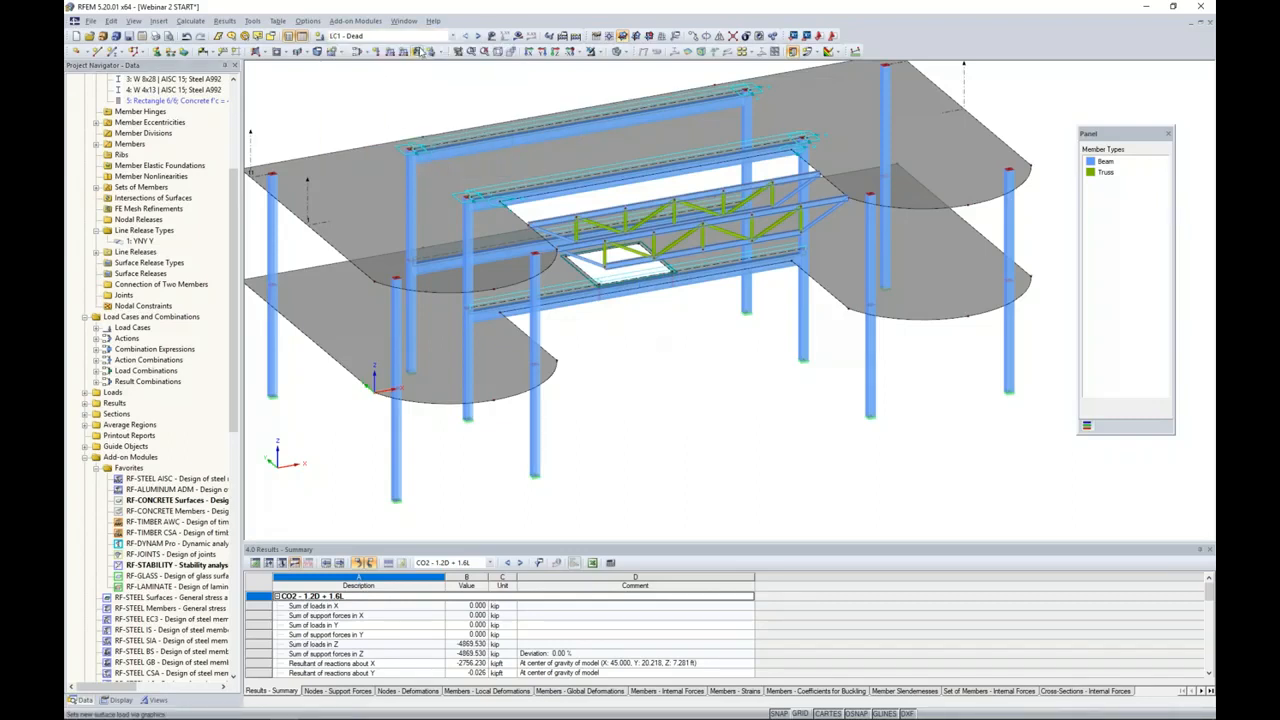
- Select all members of the front truss and isolate them with Visibility by Selected Objects
ctrl+middle_drag(709, 402, 740, 386)
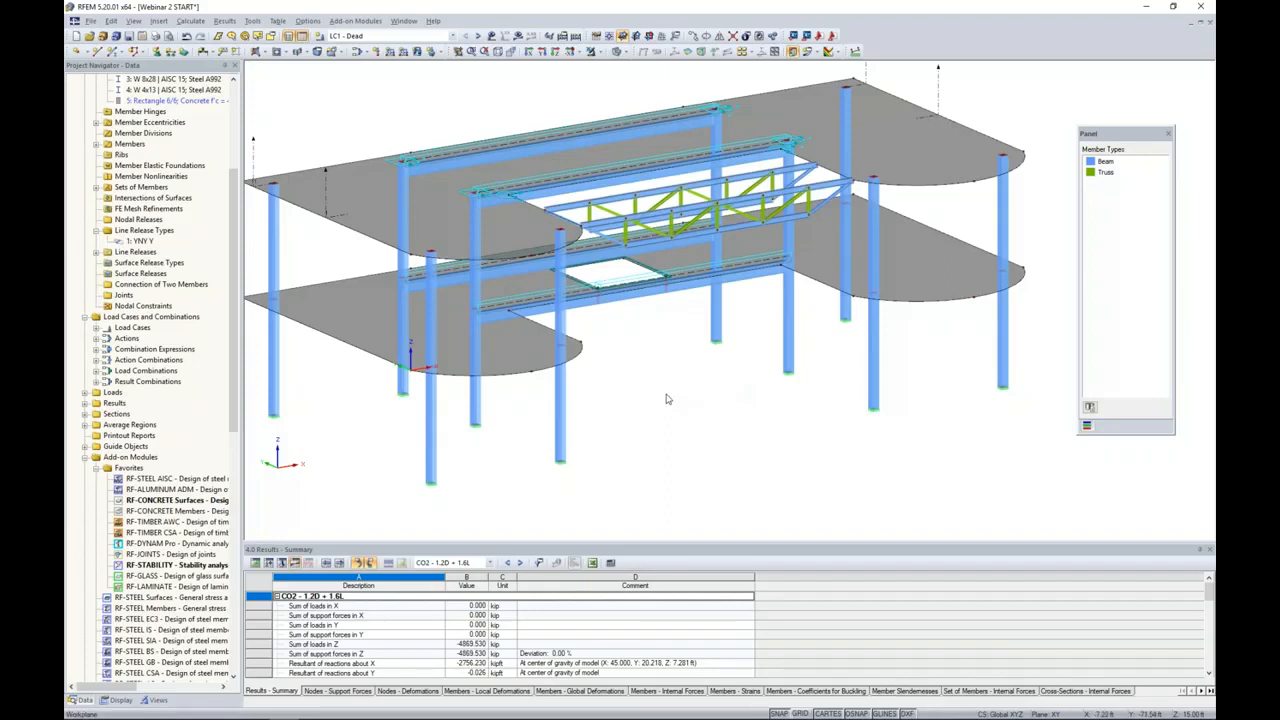
scroll(668, 399, down, 3)
middle_drag(668, 399, 968, 322)
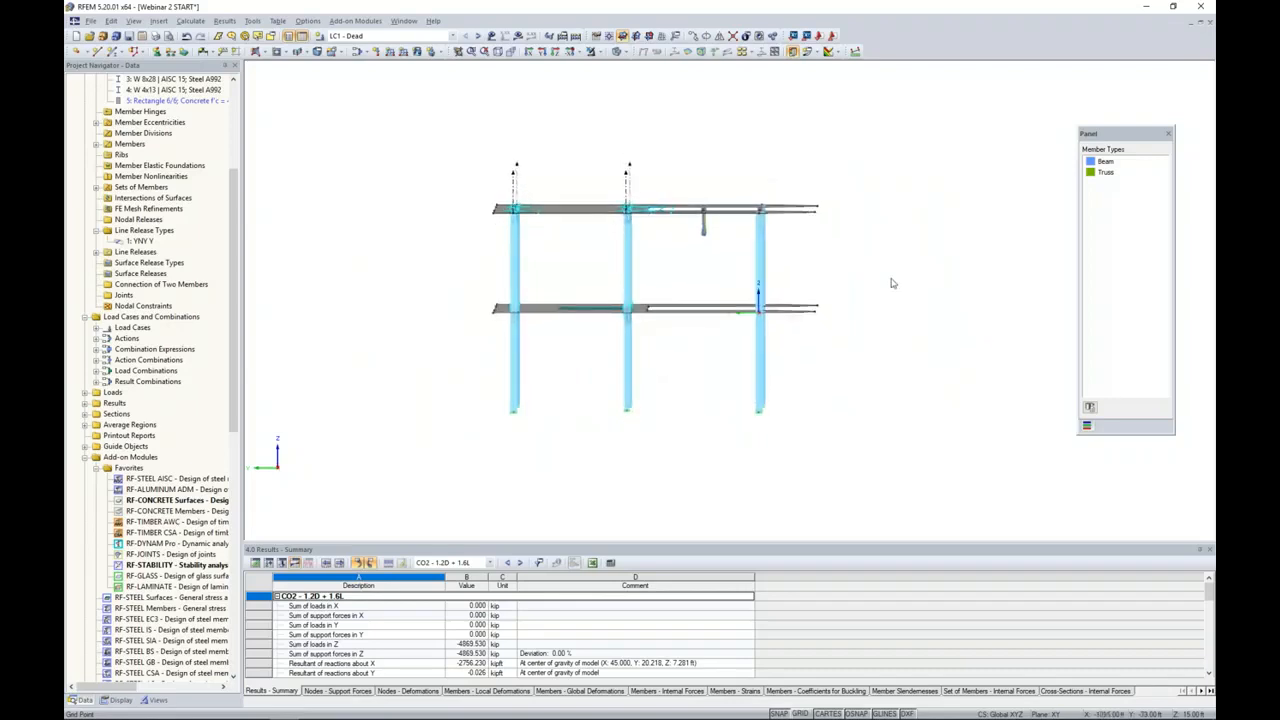
drag(743, 173, 778, 250)
ctrl+middle_drag(836, 256, 461, 305)
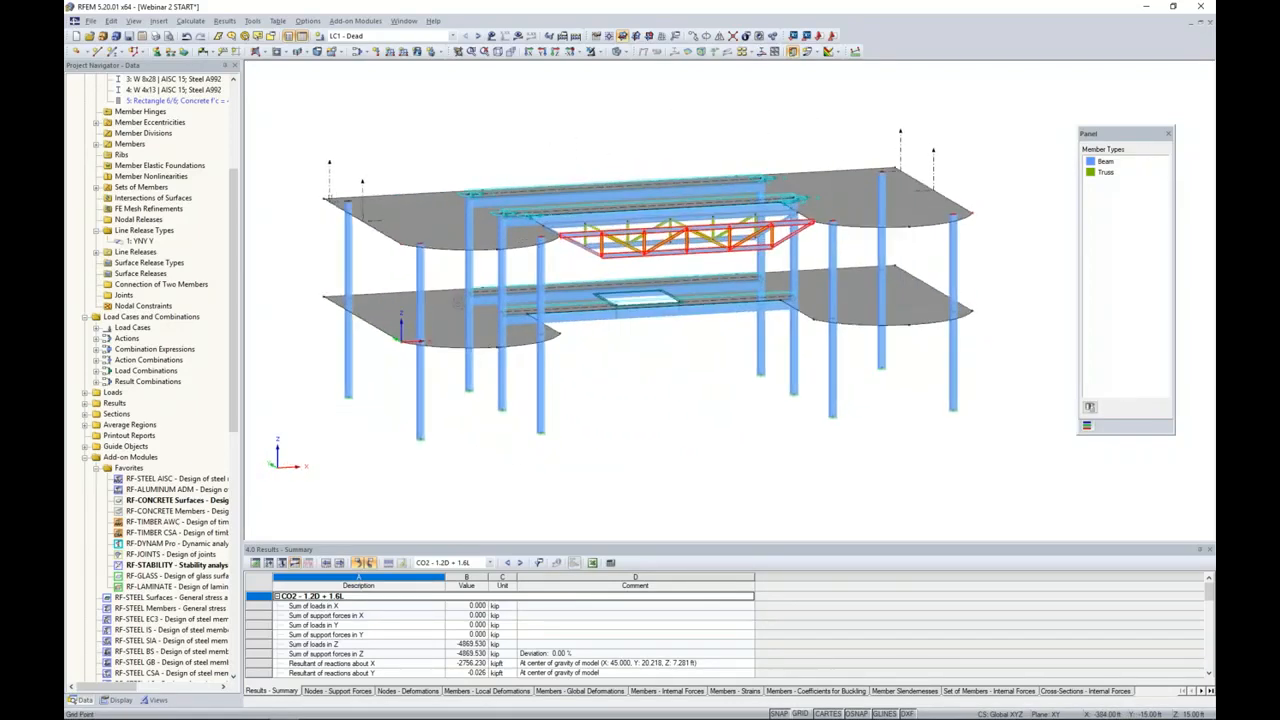
click(597, 52)
click(606, 69)
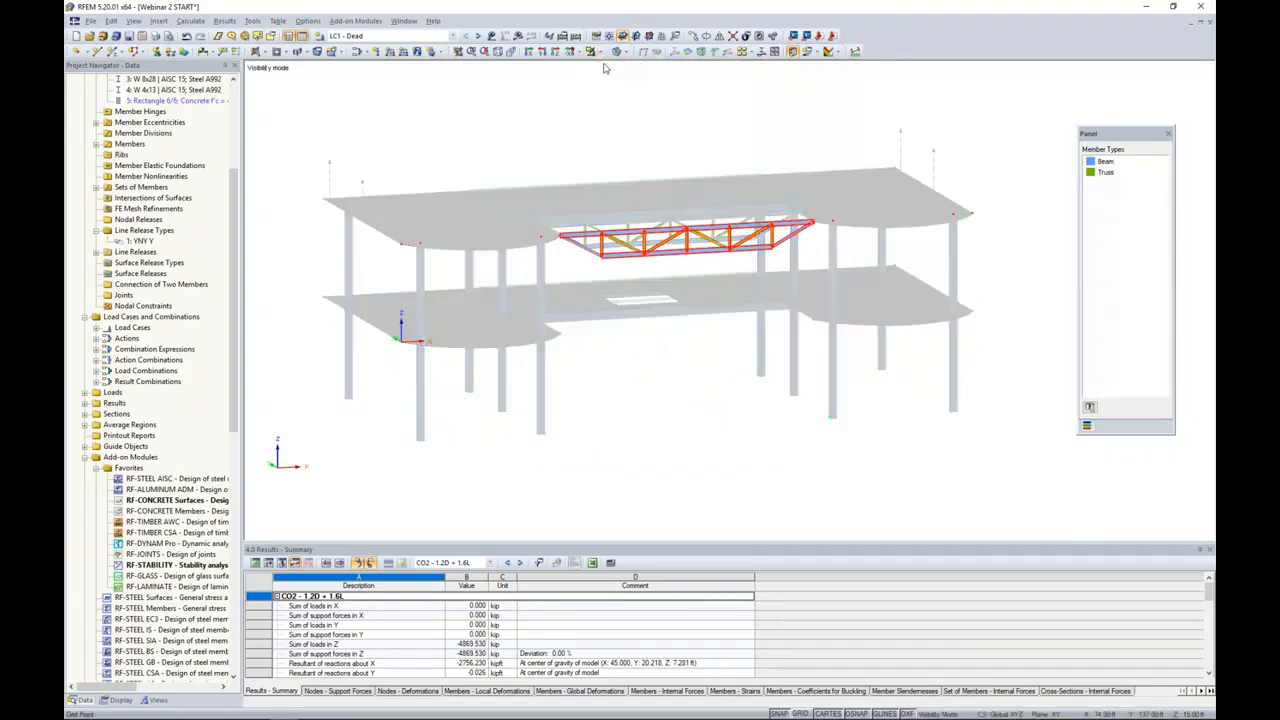
- Turn off the background display of hidden objects so that only the isolated truss is shown
scroll(661, 196, up, 2)
scroll(661, 196, up, 5)
mouse_move(641, 285)
ctrl+middle_down()
mouse_move(632, 294)
mouse_move(648, 278)
ctrl+middle_up()
right_click(656, 182)
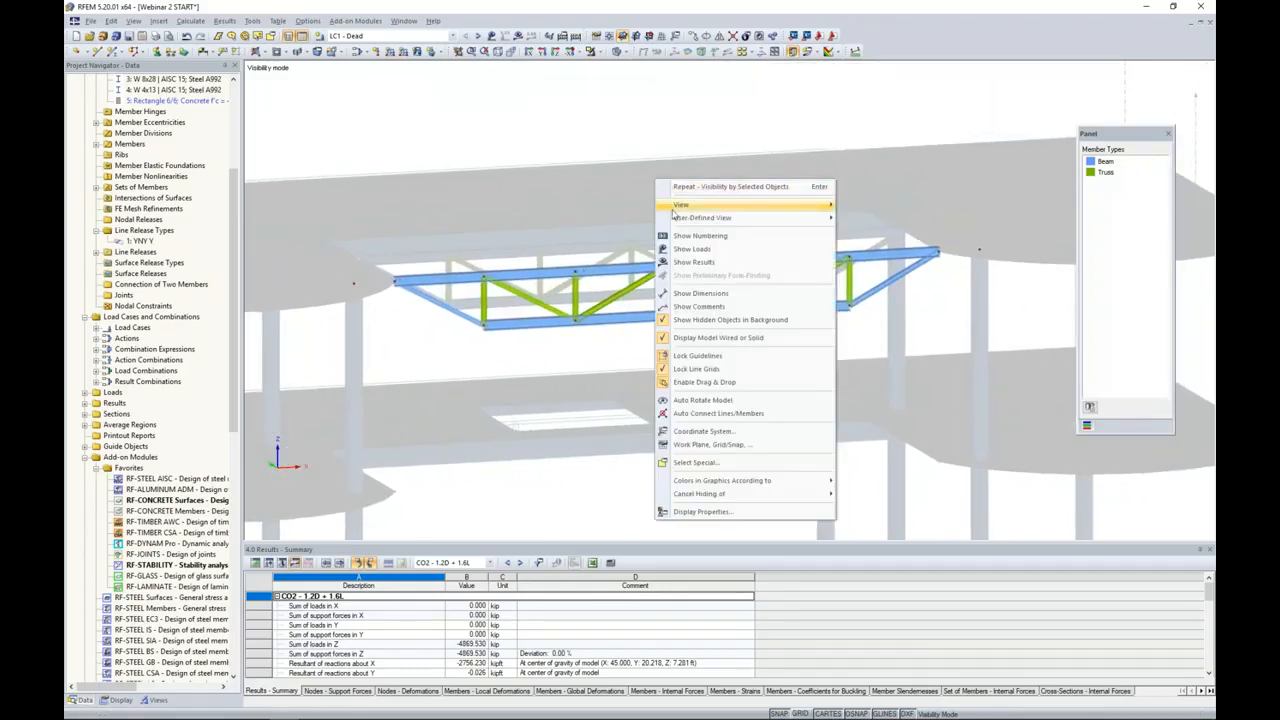
click(692, 319)
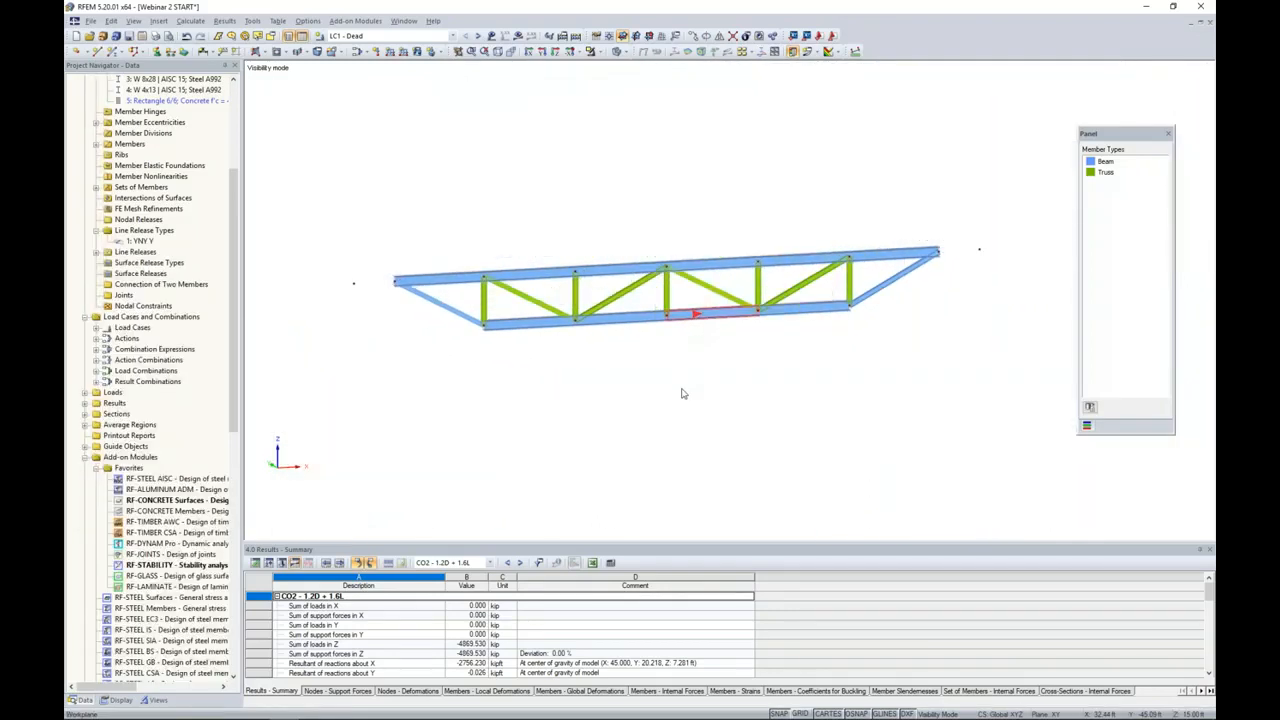
- Examine the lower chord joint where two diagonals and a vertical meet, and switch the model to wireframe display
middle_drag(594, 360, 605, 357)
scroll(588, 338, up, 3)
scroll(588, 338, up, 4)
middle_drag(586, 349, 593, 398)
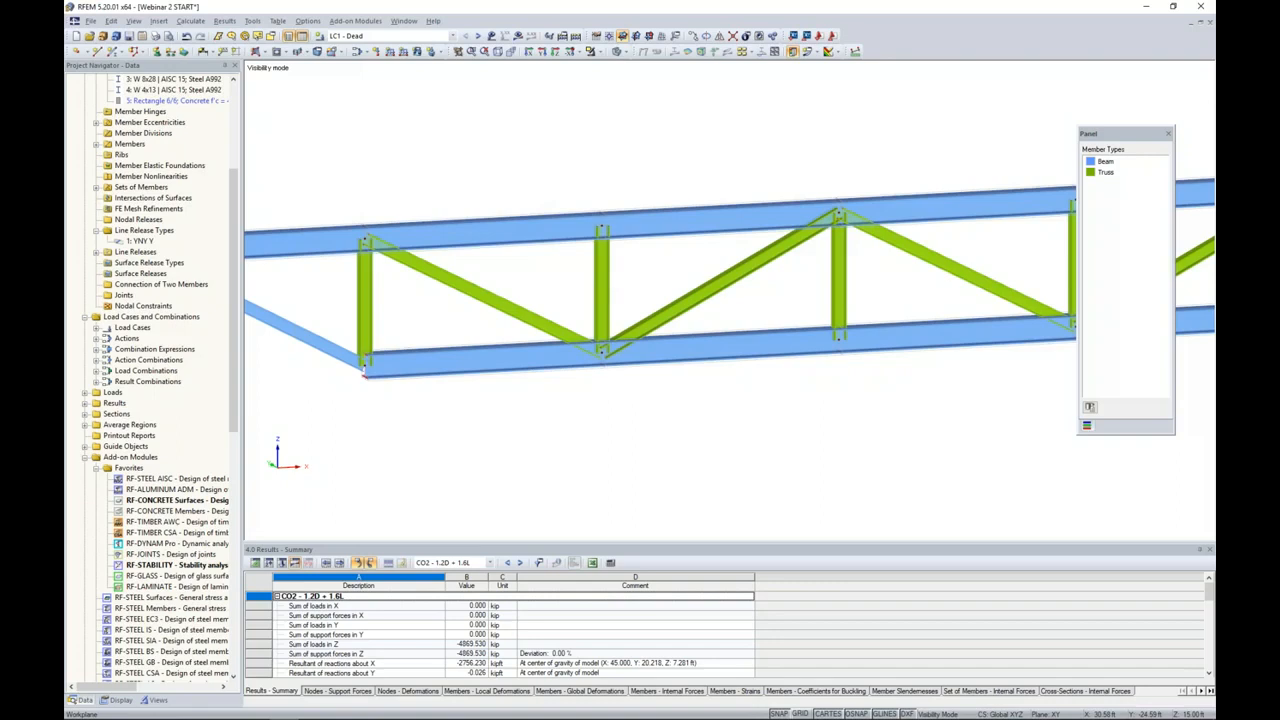
ctrl+middle_drag(599, 402, 569, 391)
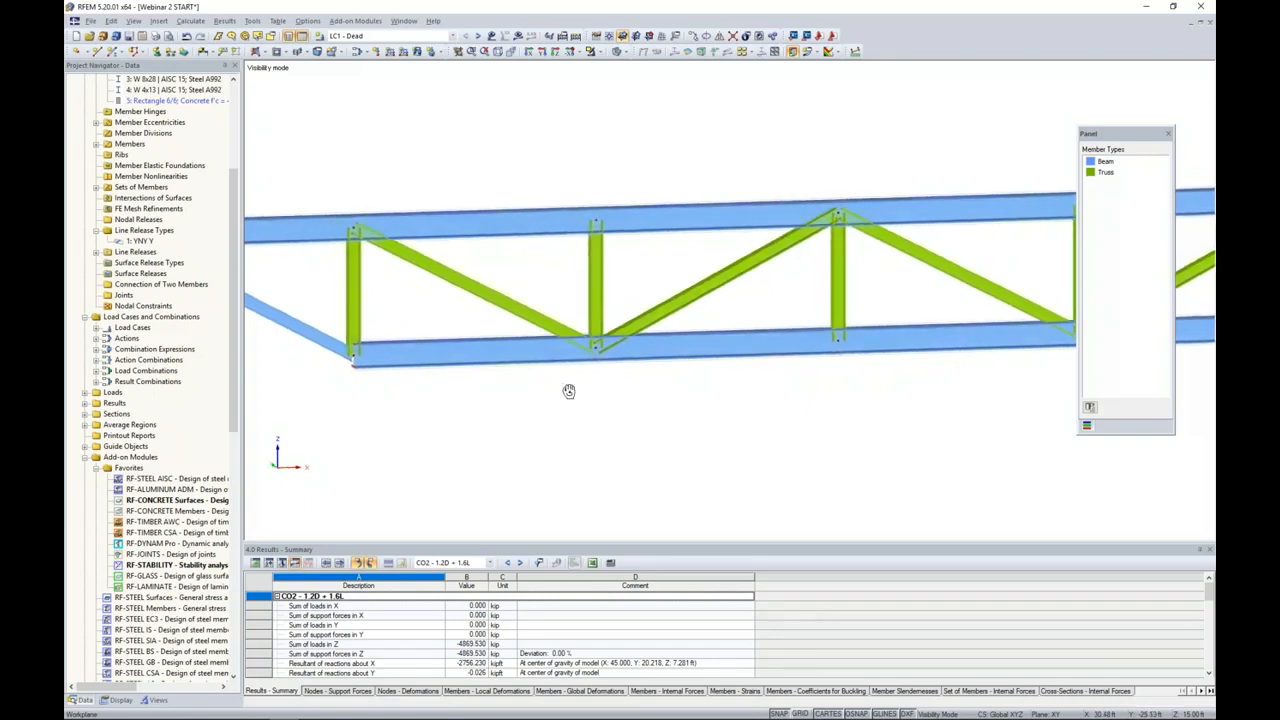
scroll(607, 388, up, 3)
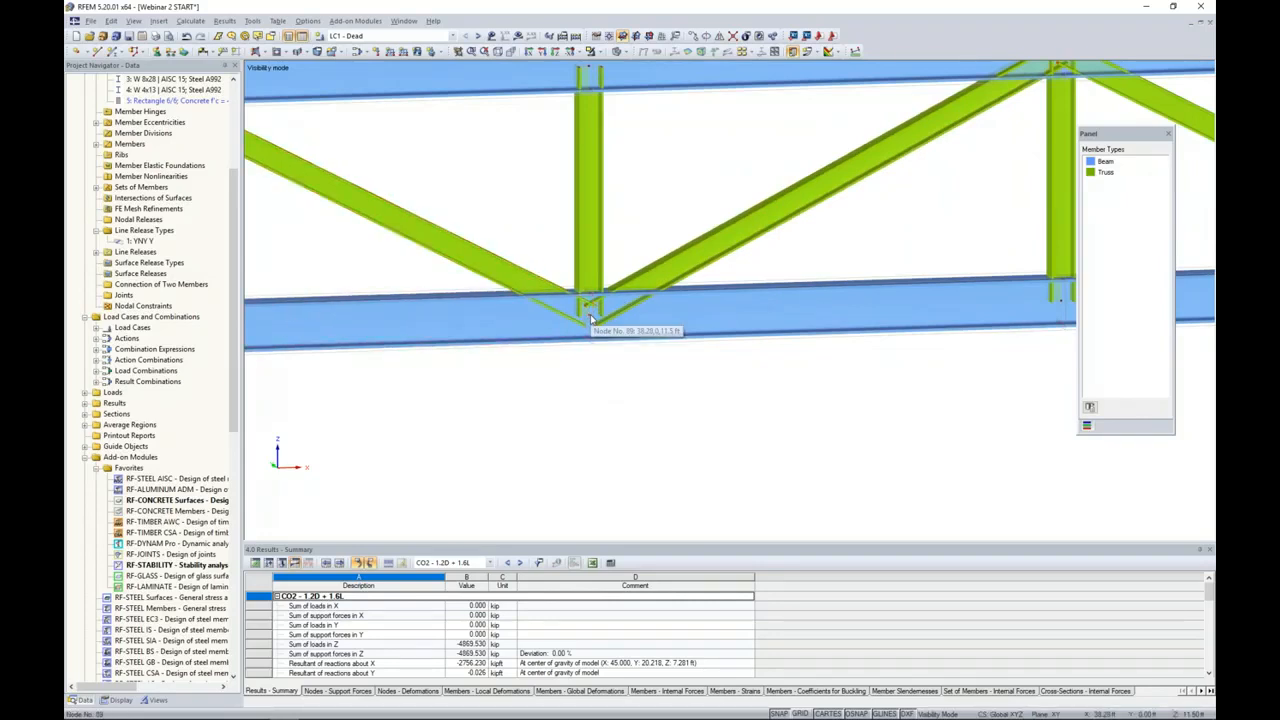
click(623, 52)
click(634, 66)
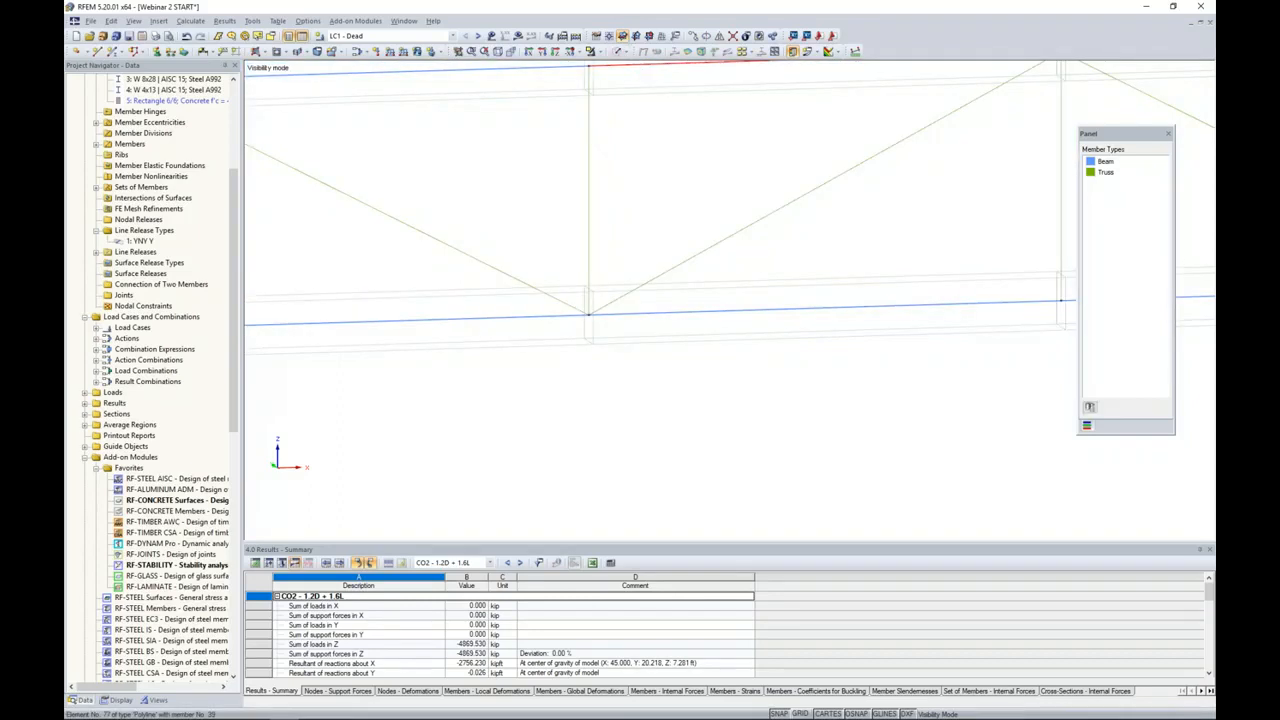
- Reverse the member orientation of the lower chord segment and the diagonal left of the joint, accepting deletion of the results
drag(580, 353, 566, 332)
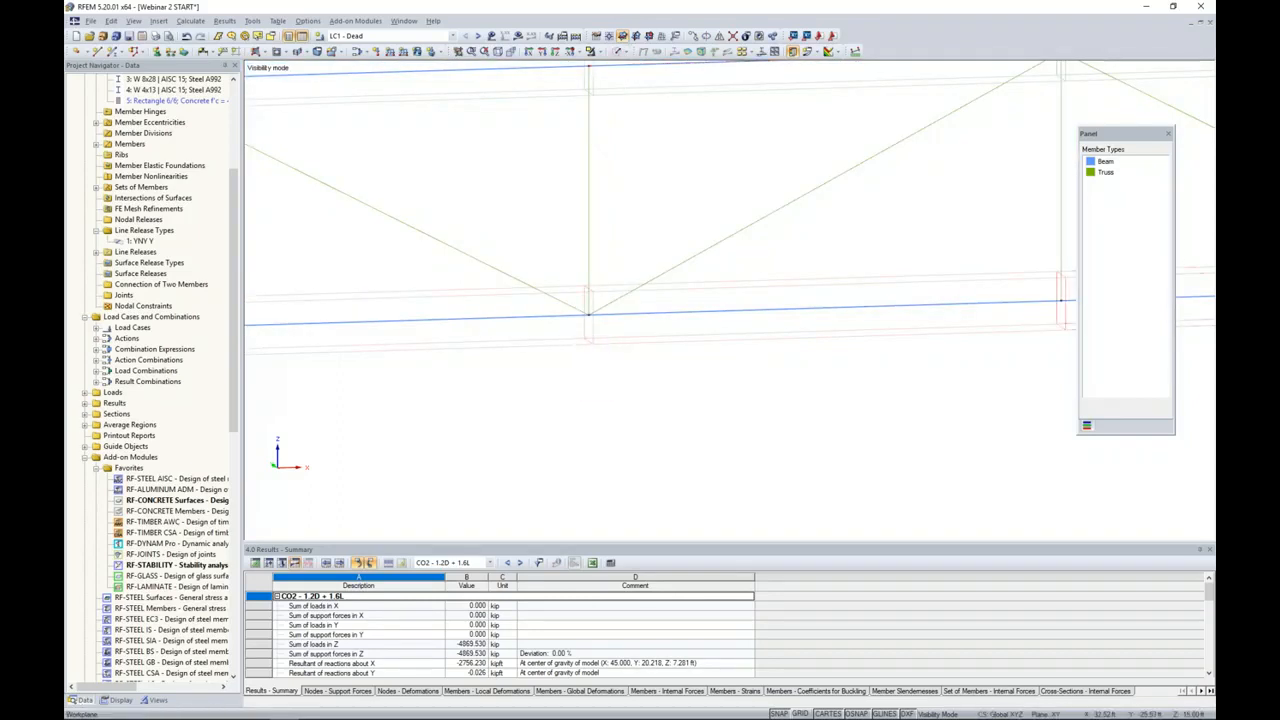
click(541, 318)
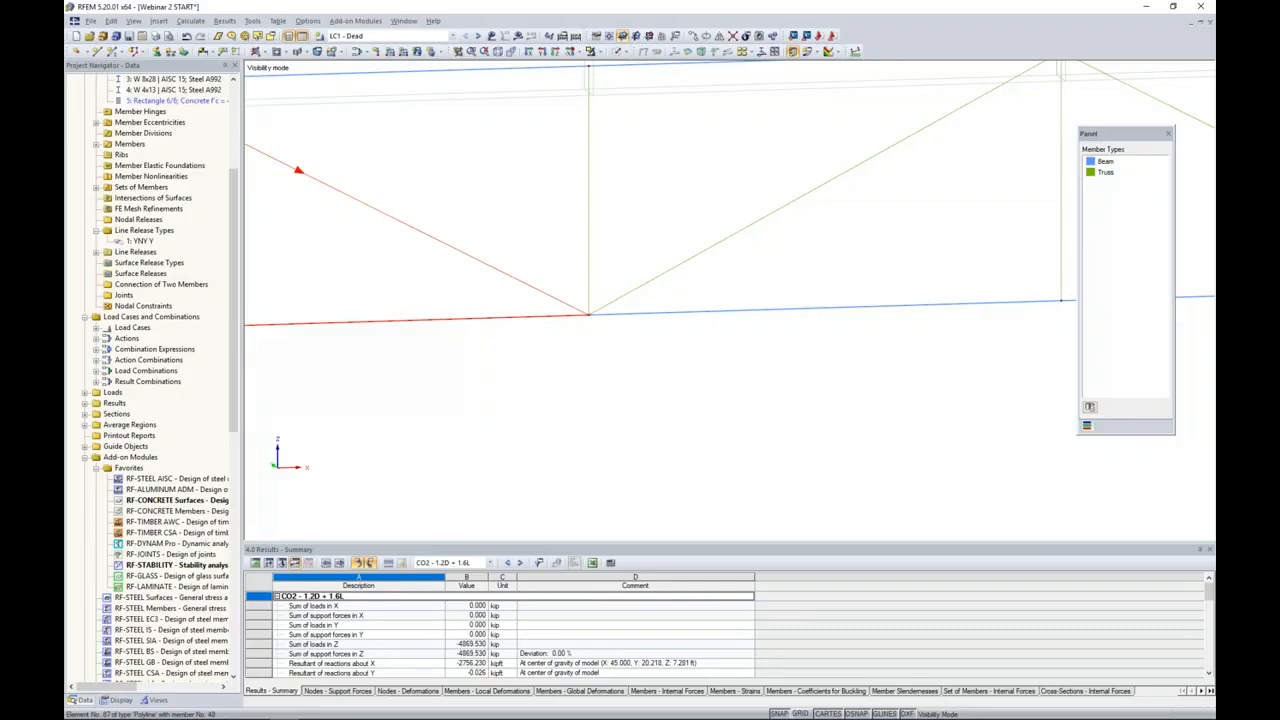
right_click(548, 295)
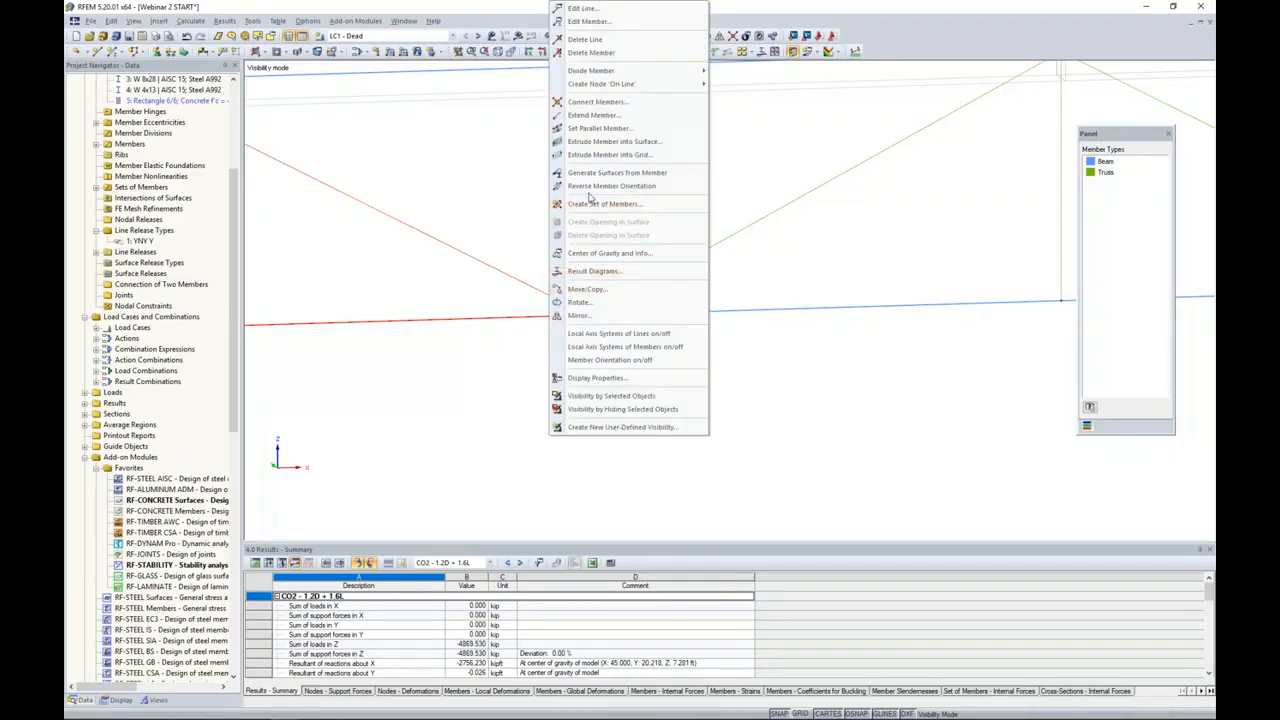
click(590, 187)
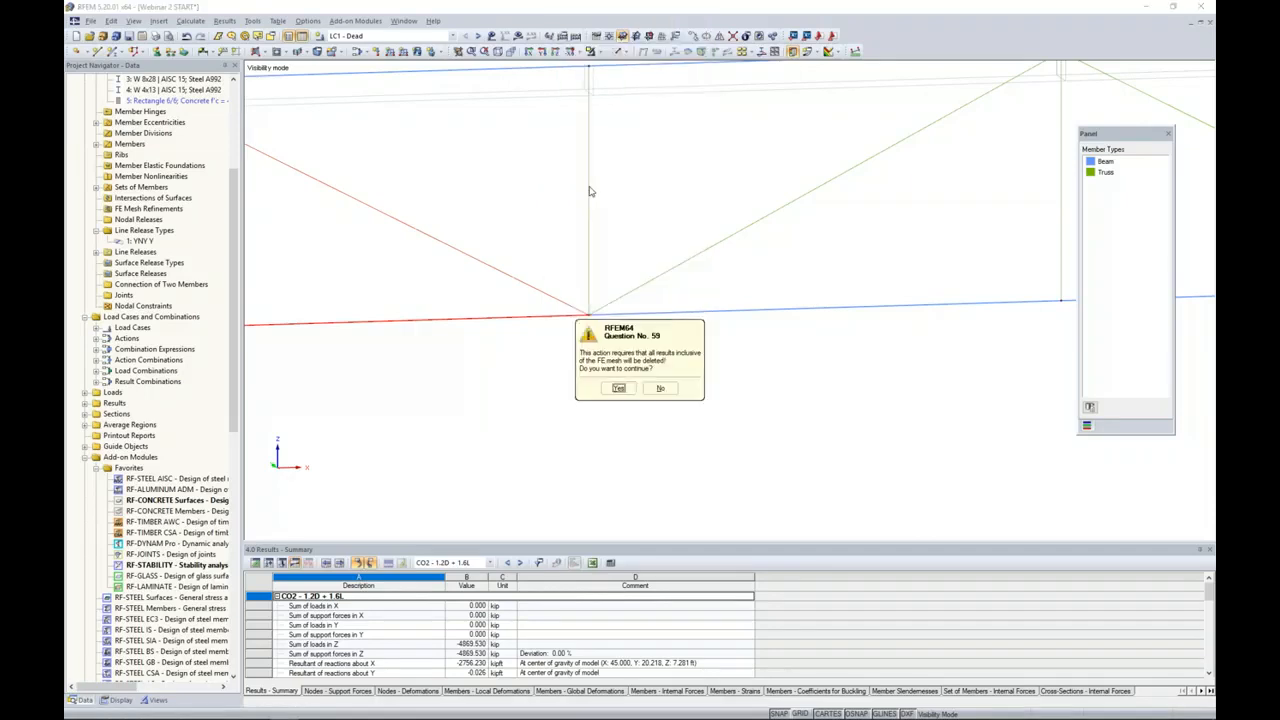
click(618, 389)
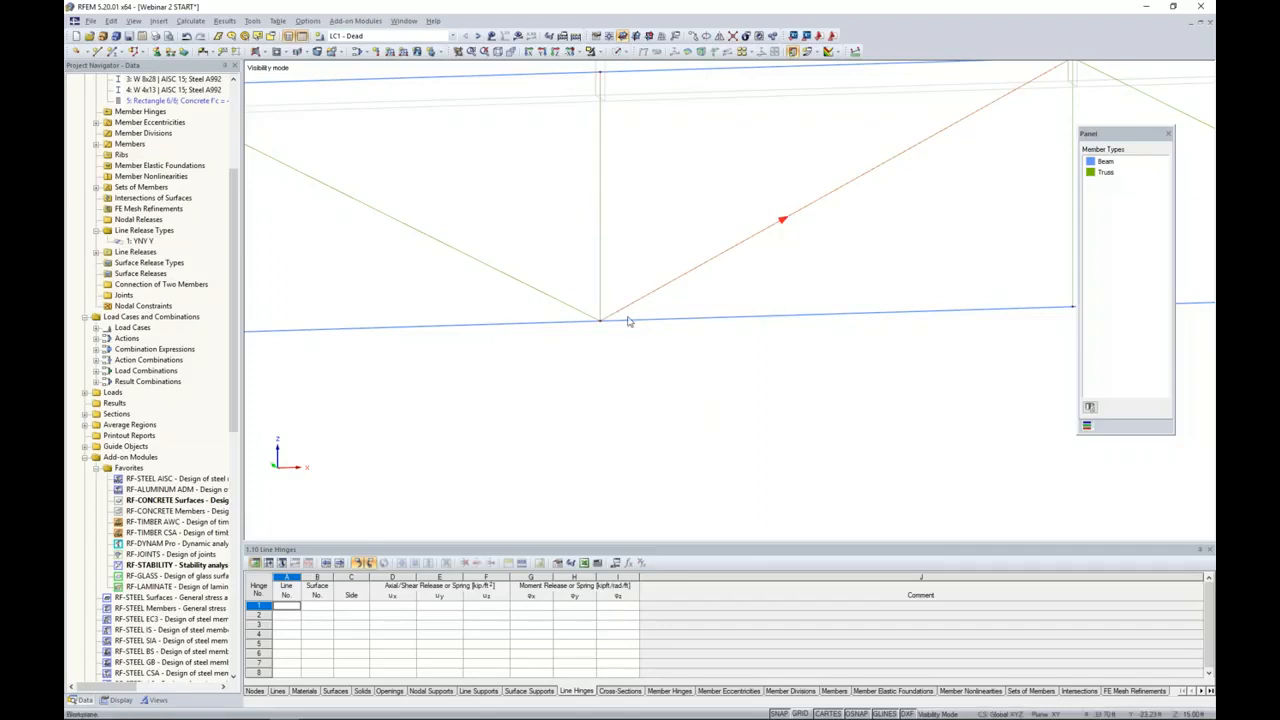
- Divide the five members meeting at the lower chord joint with new intermediate nodes 2.0 ft from each member start
drag(694, 378, 486, 233)
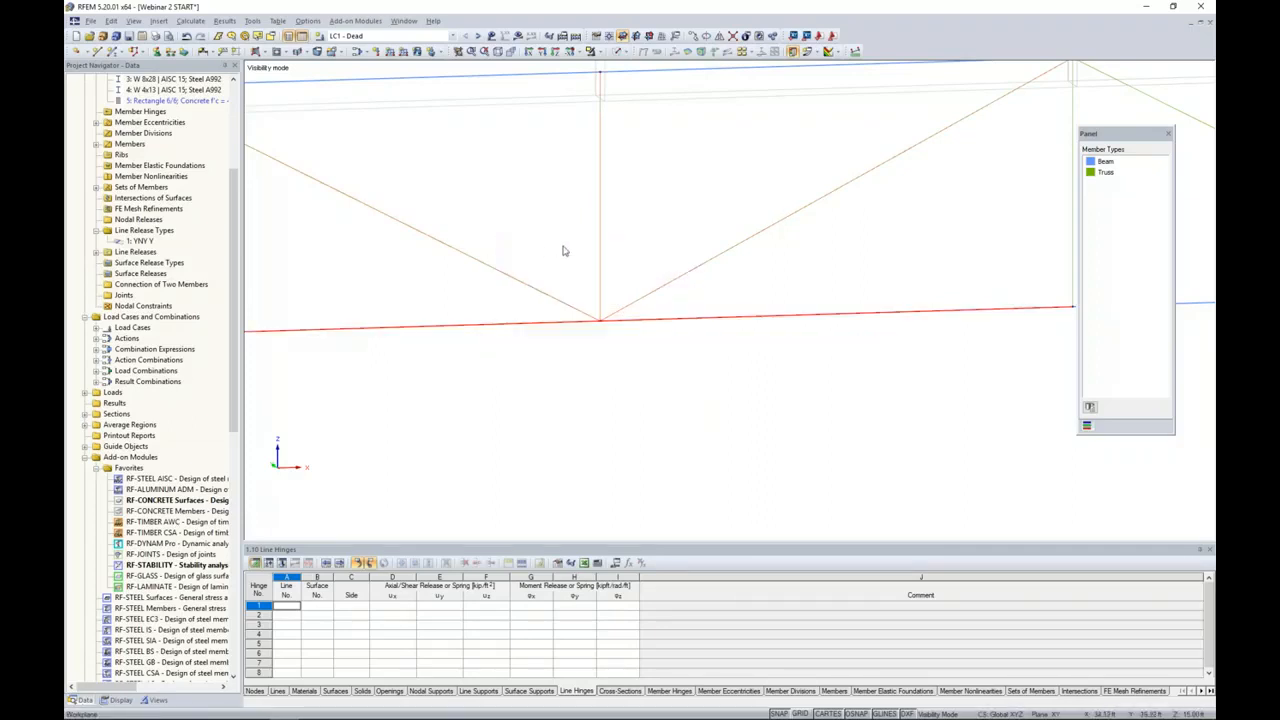
right_click(601, 245)
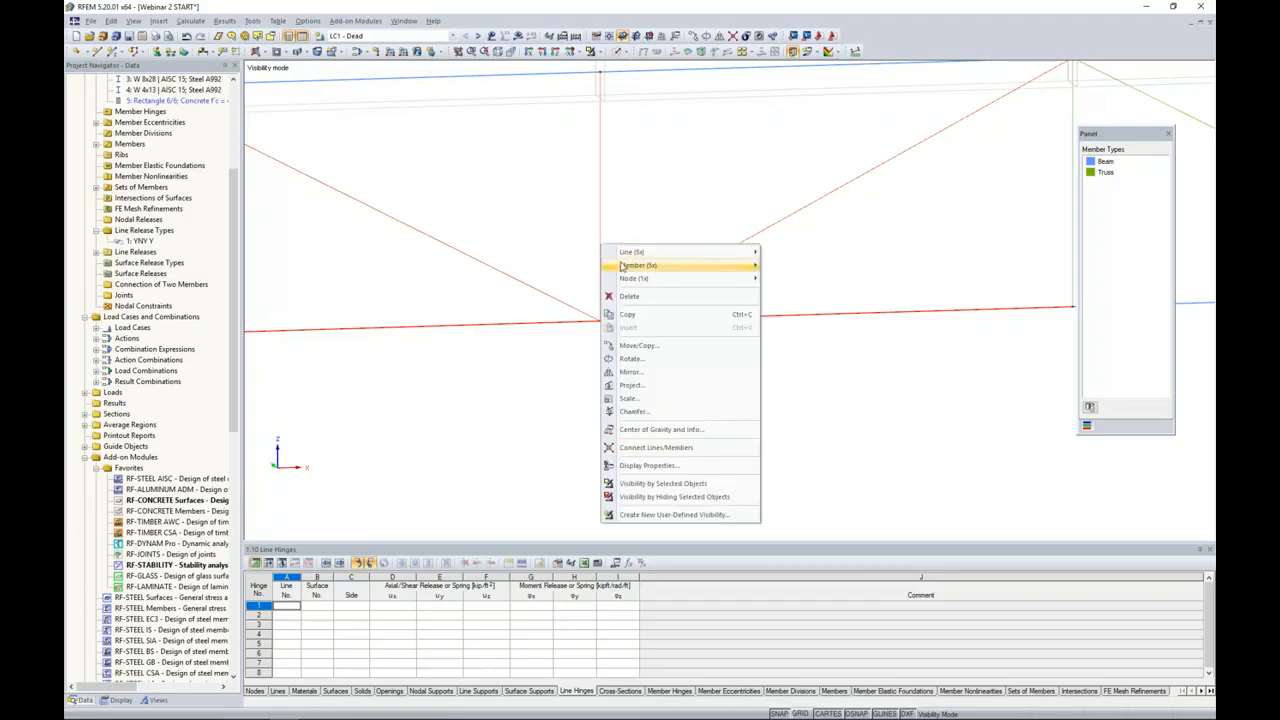
mouse_move(626, 266)
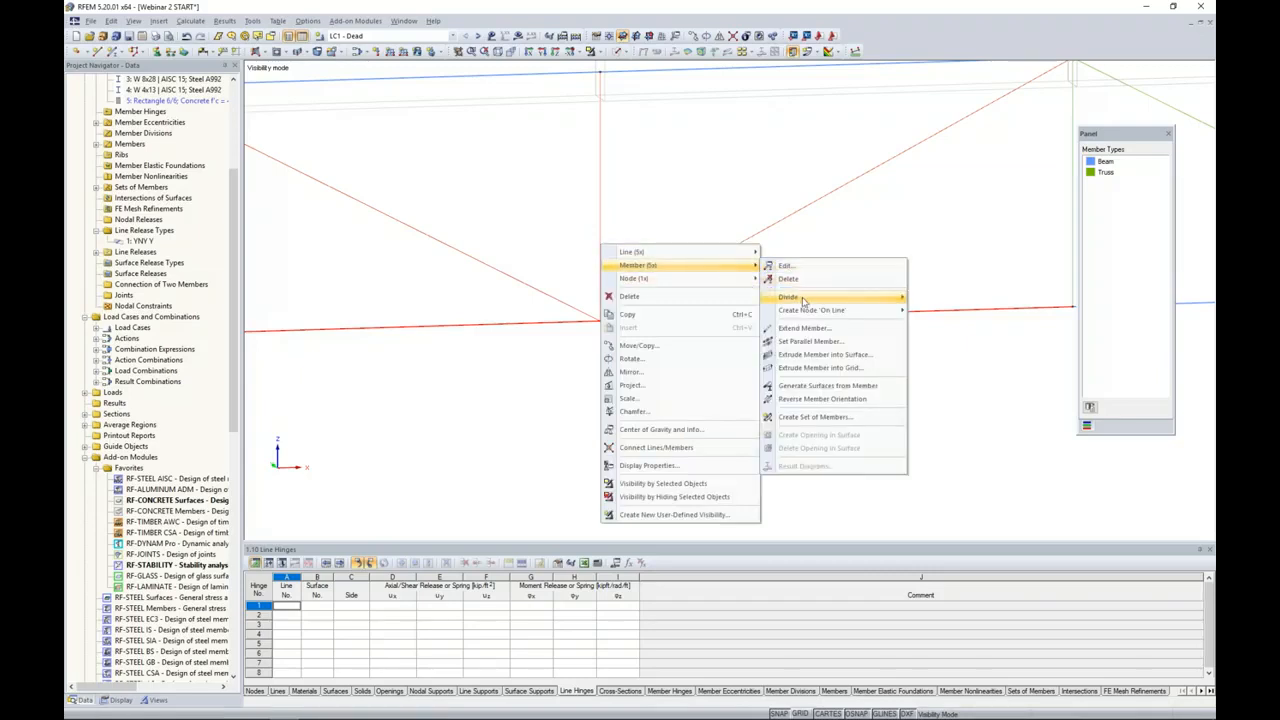
mouse_move(802, 299)
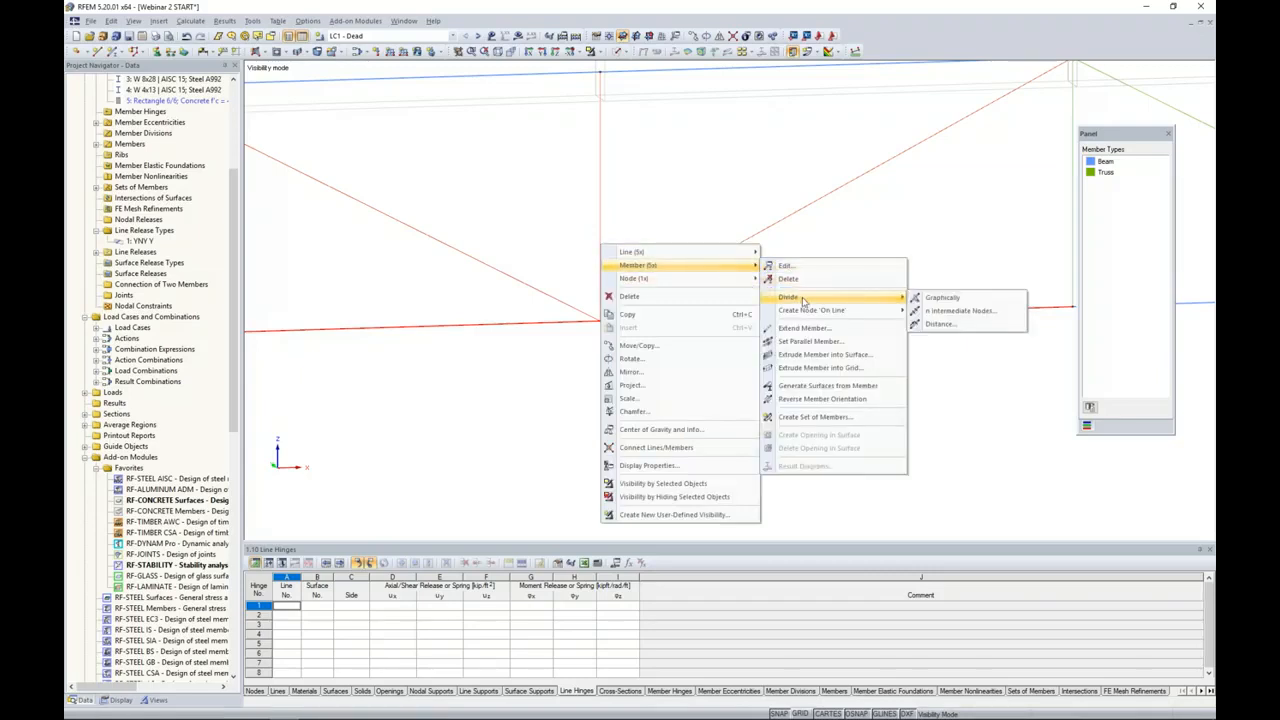
click(938, 326)
click(654, 383)
text(2.0)
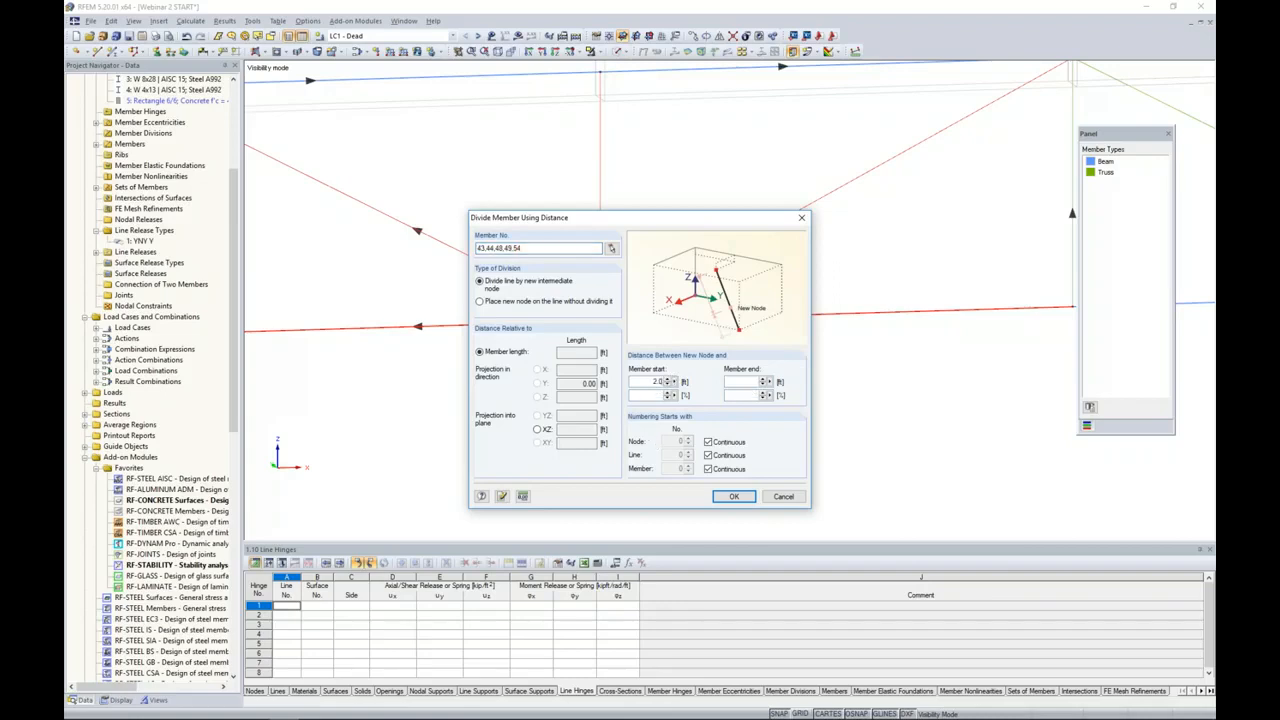
click(733, 496)
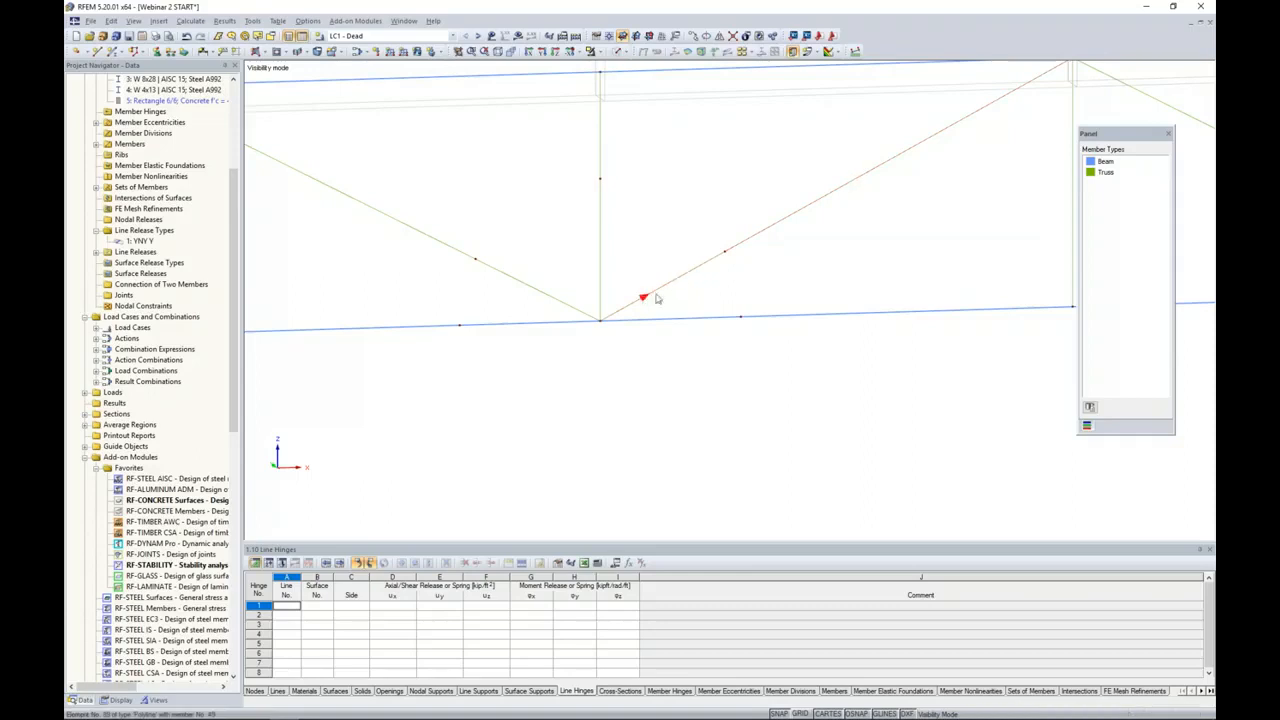
- Generate surfaces from the five short member segments around the lower chord joint
drag(664, 383, 509, 247)
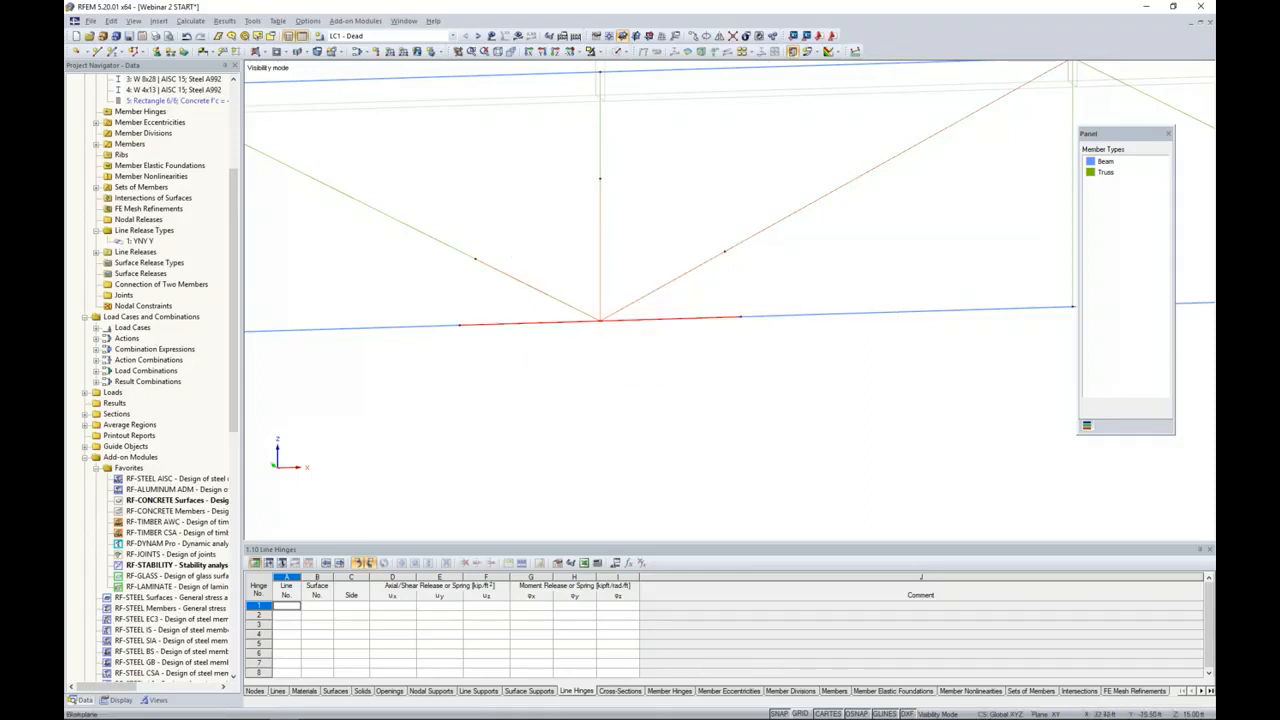
right_click(602, 245)
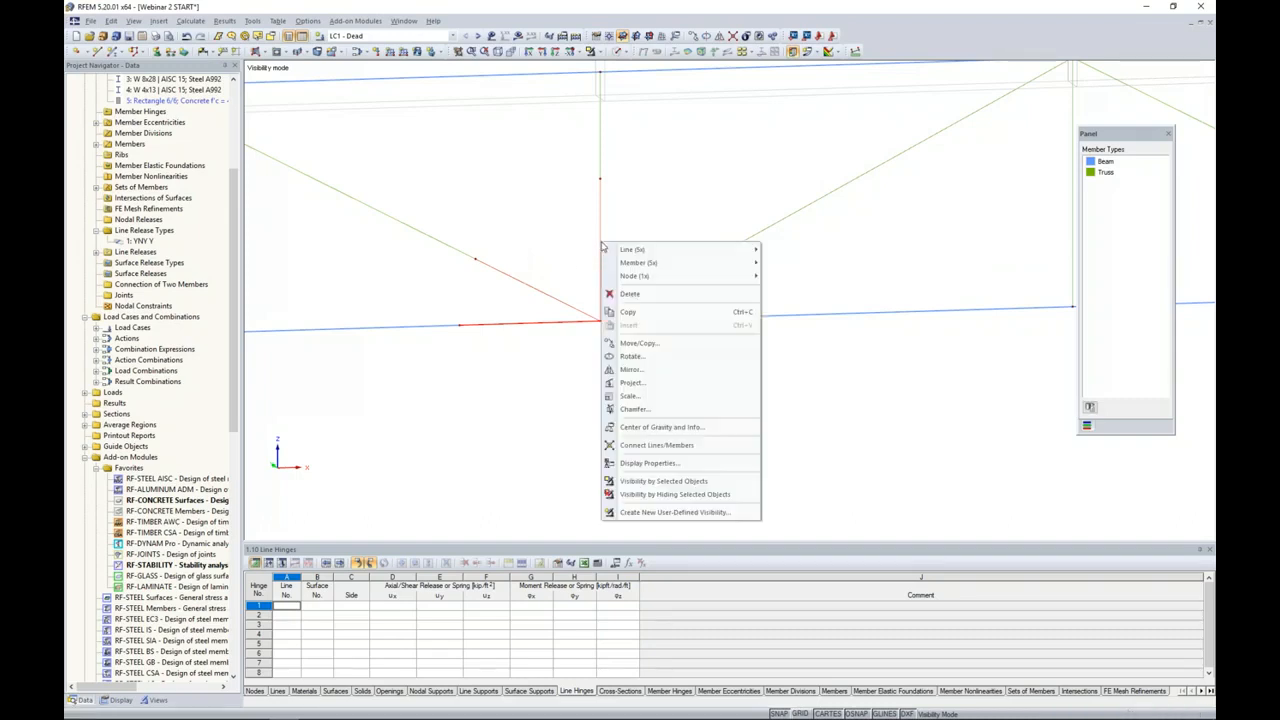
mouse_move(634, 264)
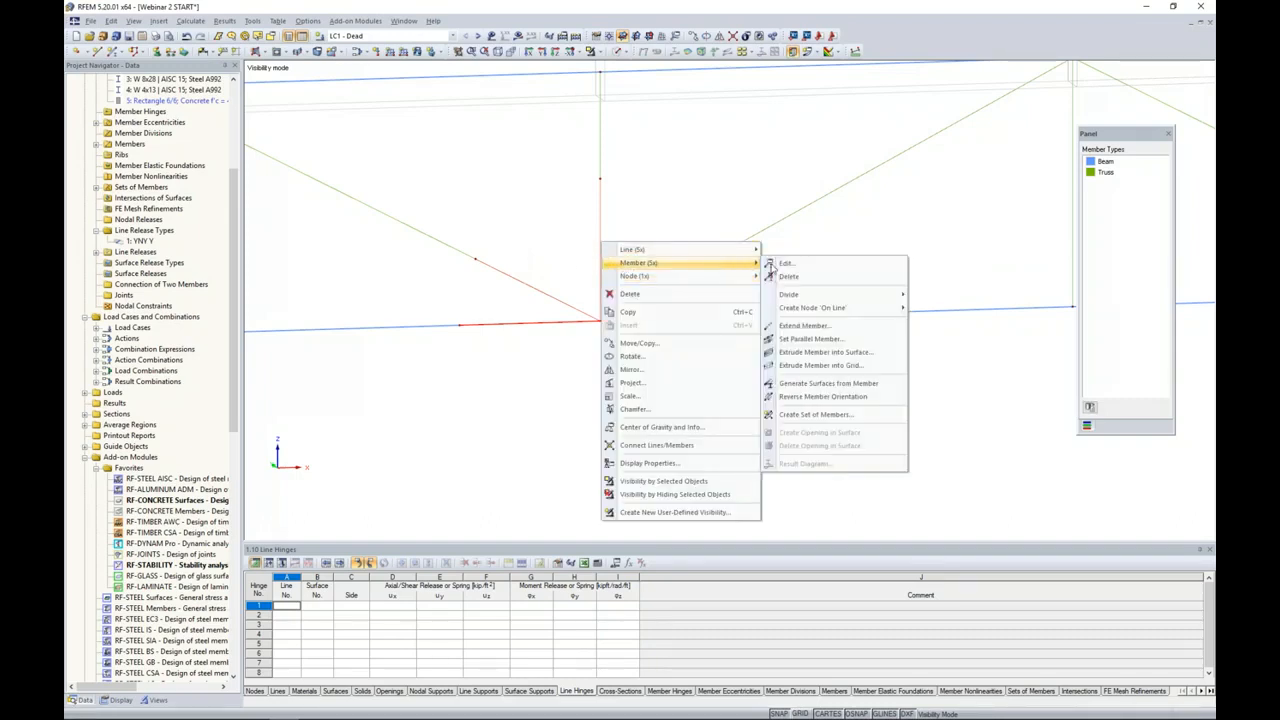
click(800, 386)
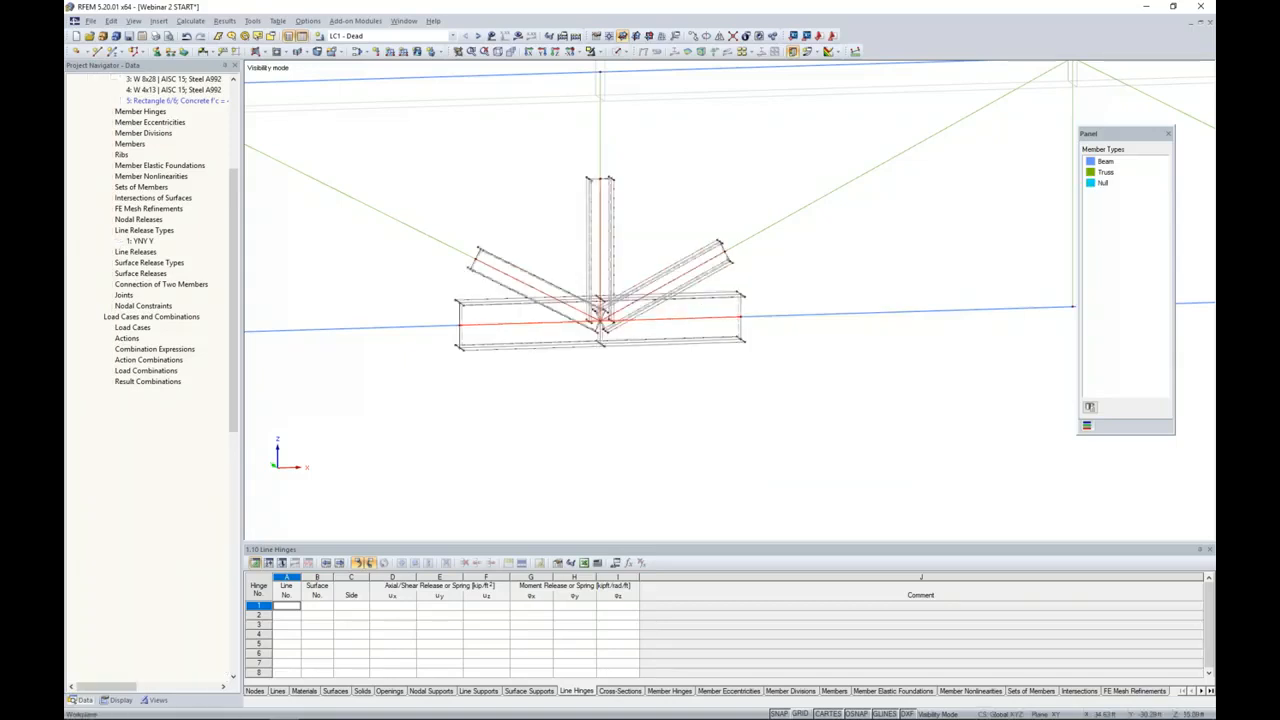
- Inspect the generated joint surfaces and switch the model to solid transparent display
ctrl+middle_drag(548, 385, 492, 426)
scroll(594, 382, up, 3)
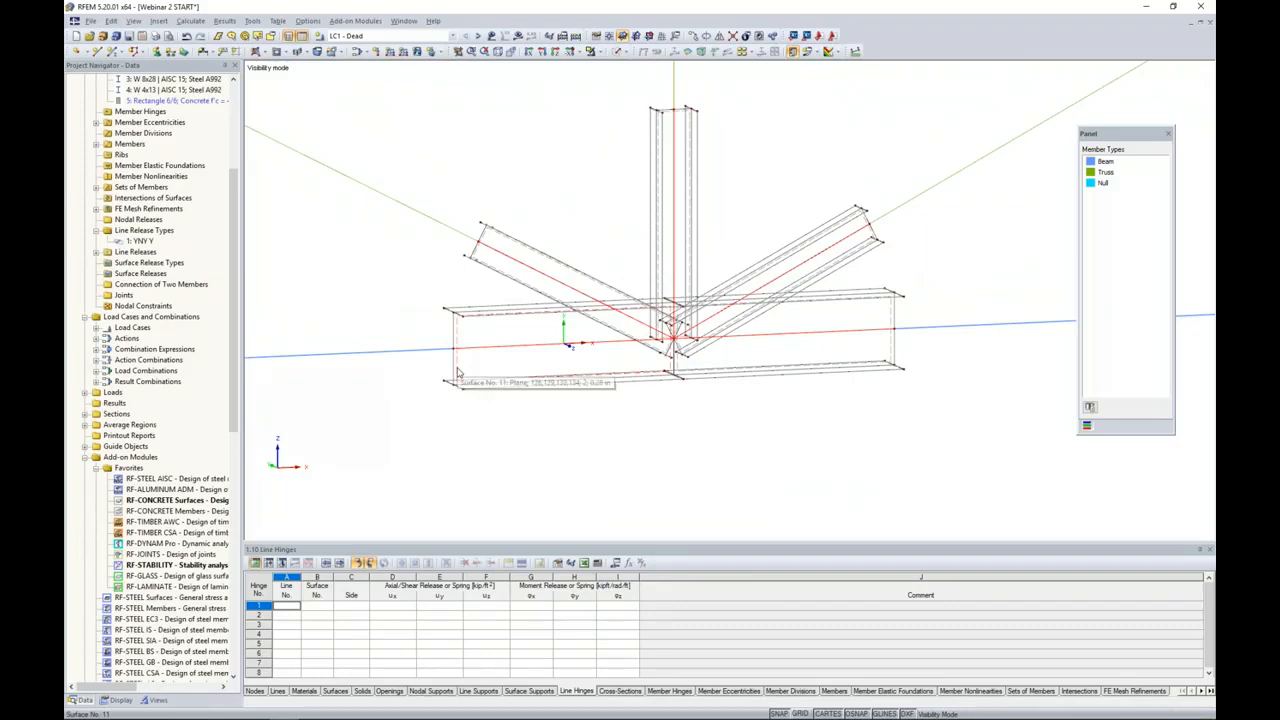
scroll(500, 430, down, 3)
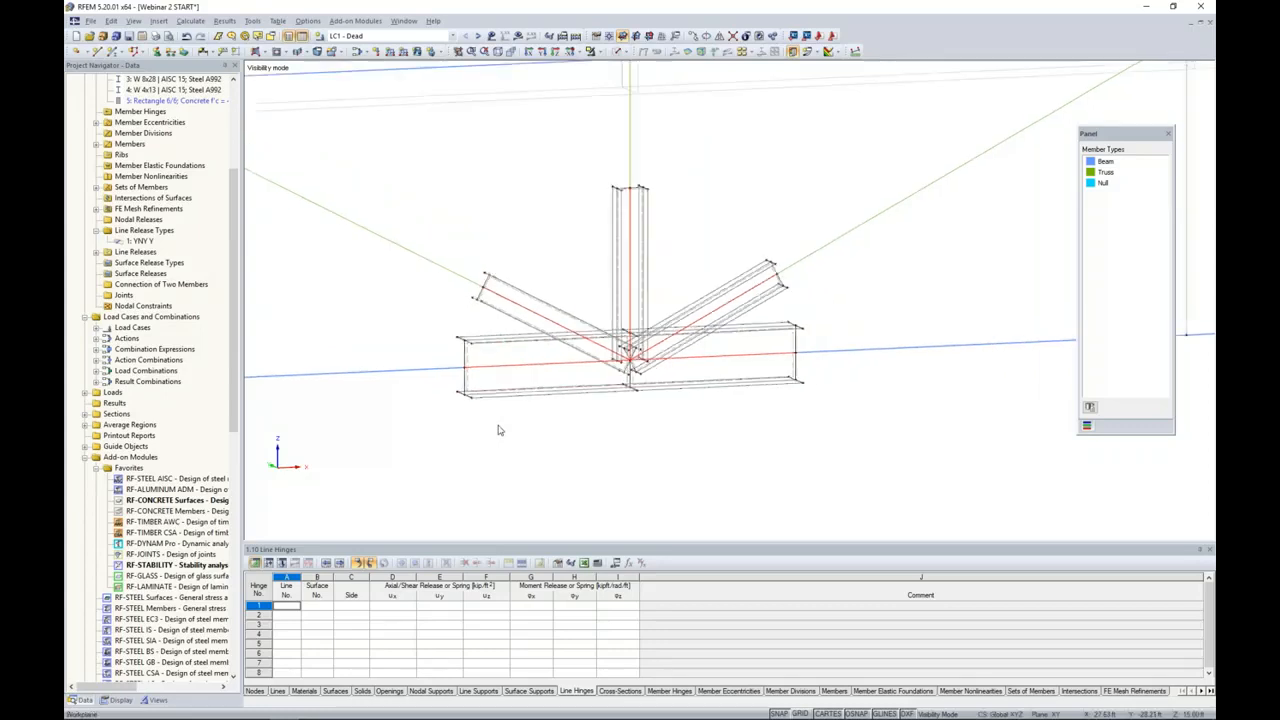
click(622, 51)
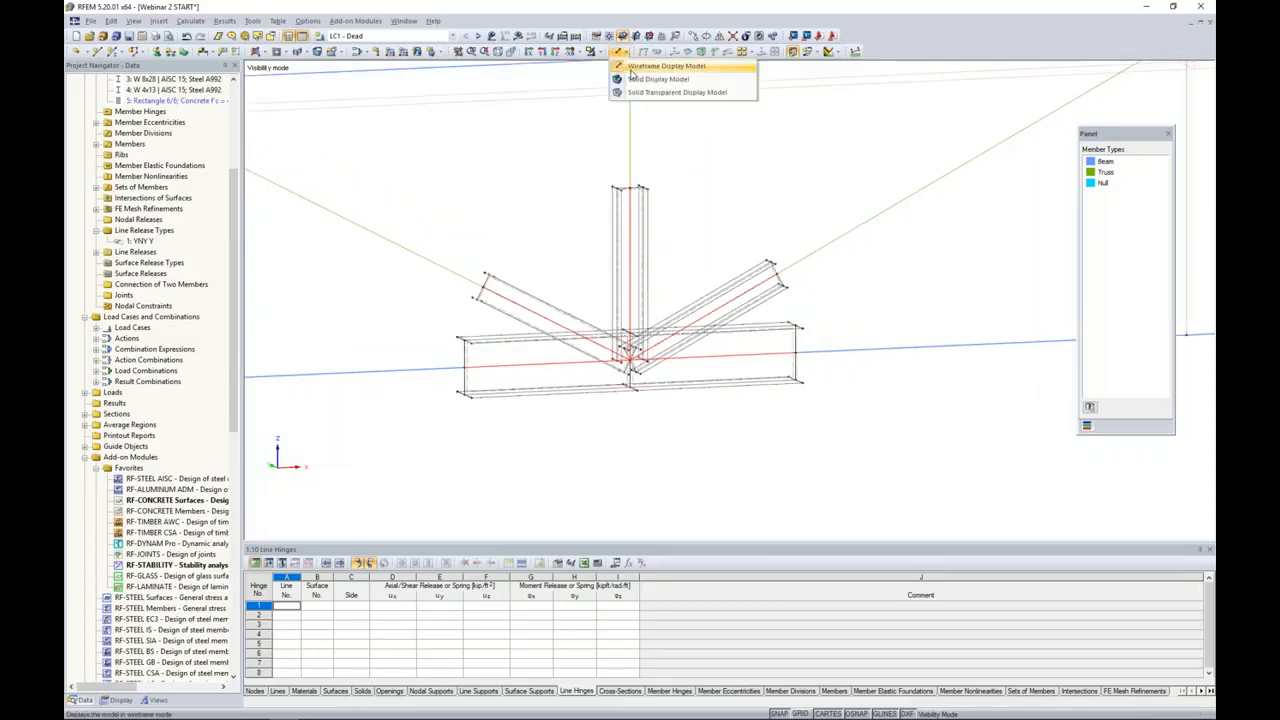
click(632, 92)
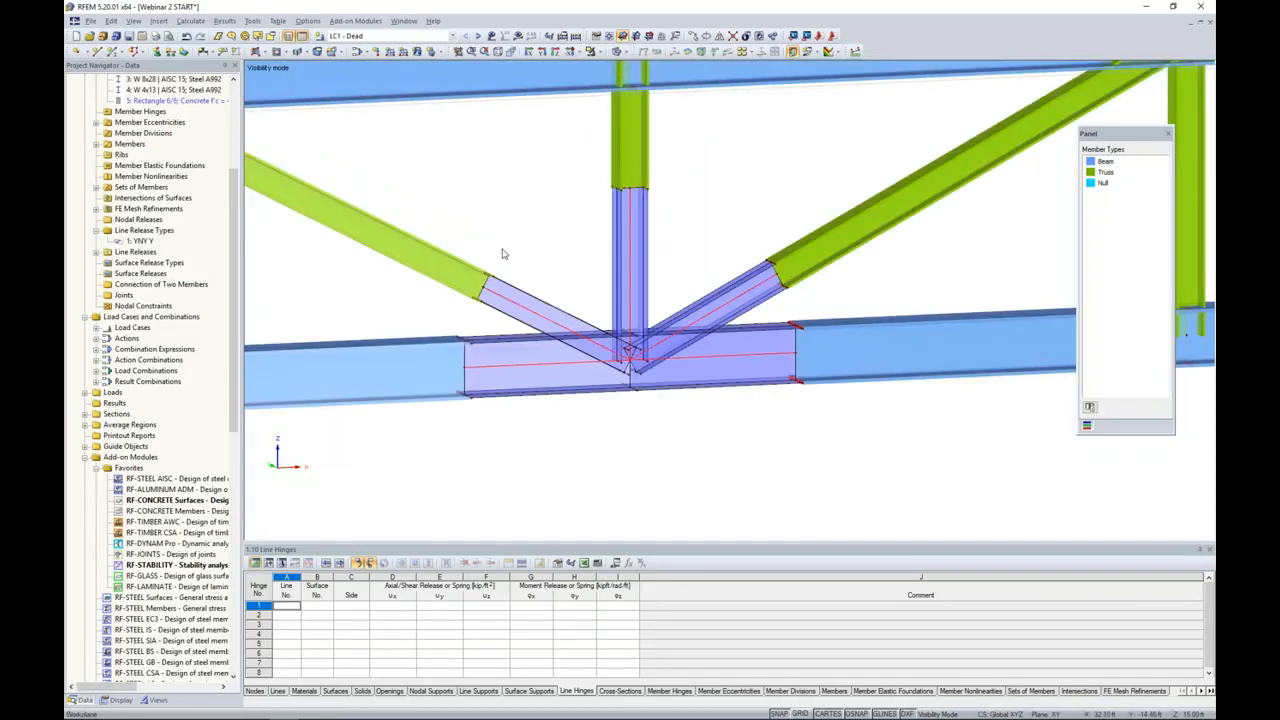
- Clear the selection of the joint surfaces and switch the model to wireframe display
scroll(504, 252, down, 1)
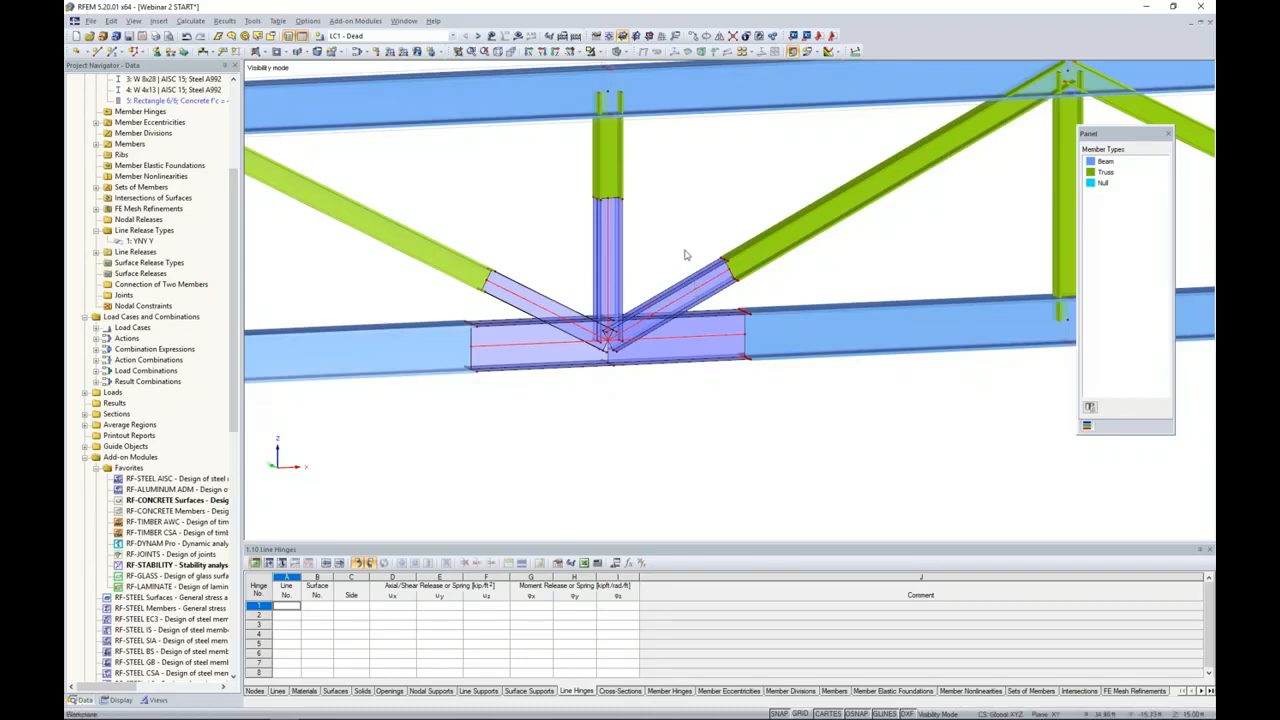
mouse_move(760, 266)
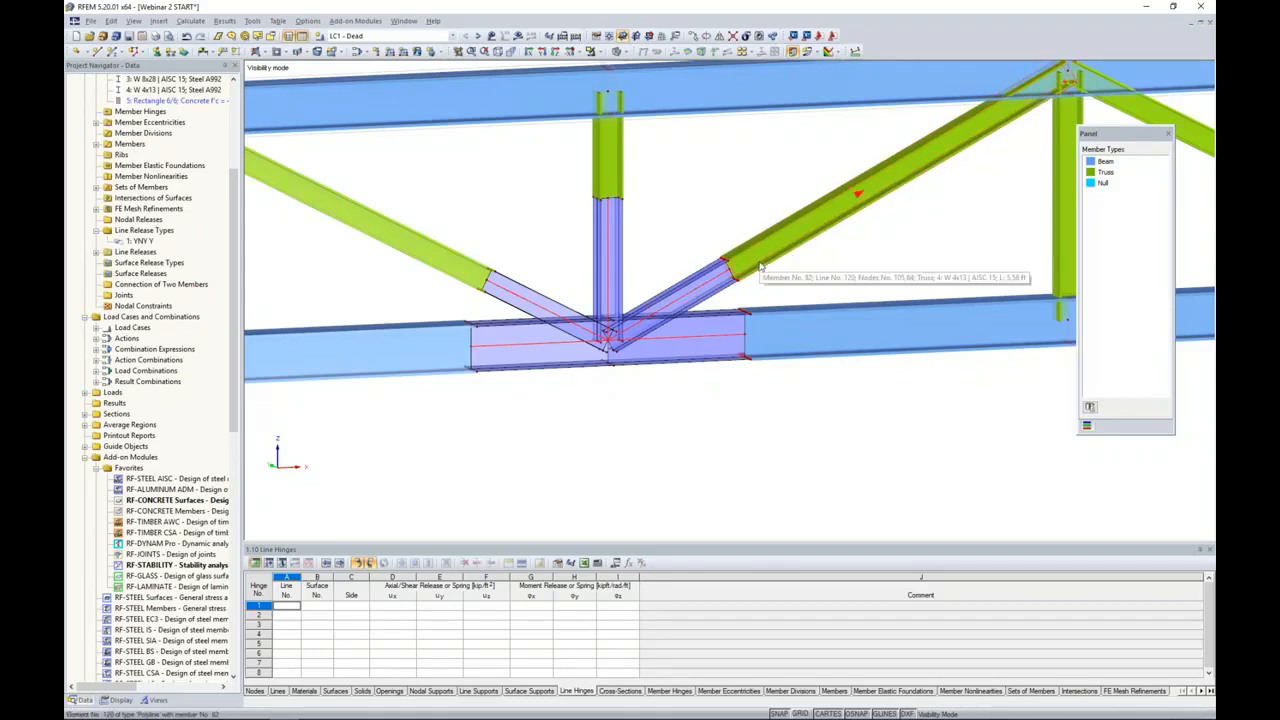
click(581, 383)
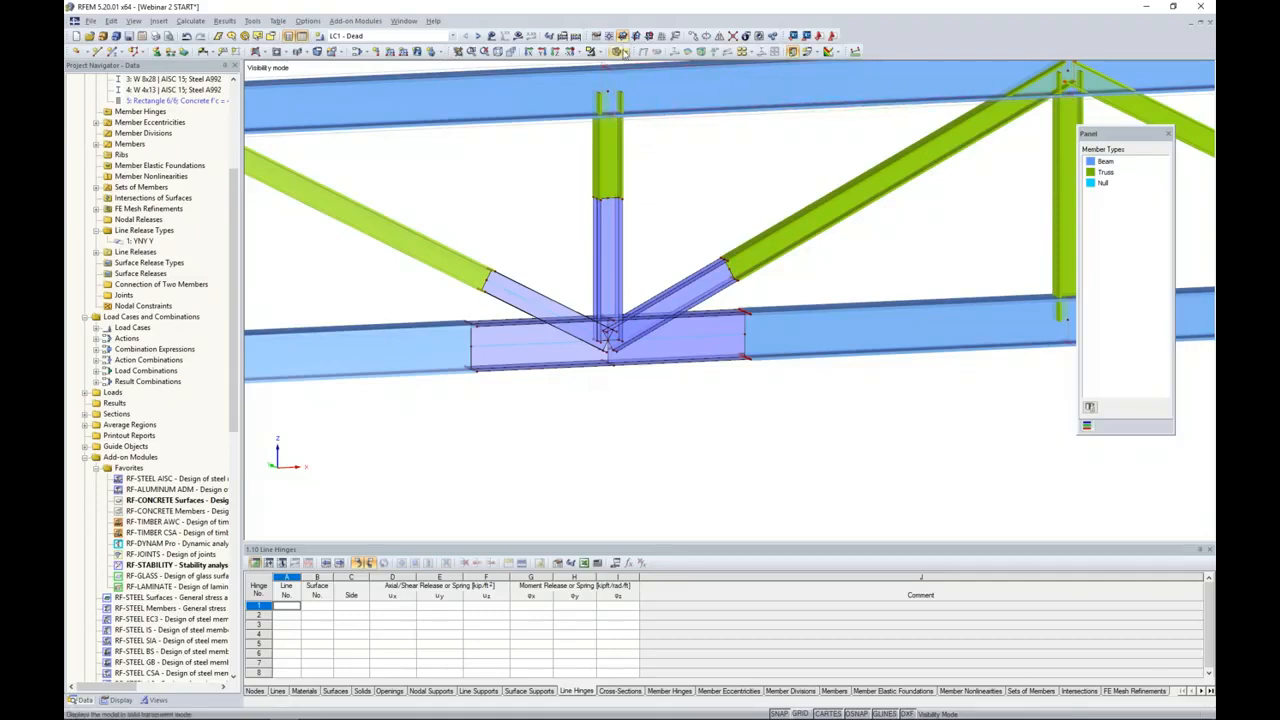
click(628, 52)
click(638, 66)
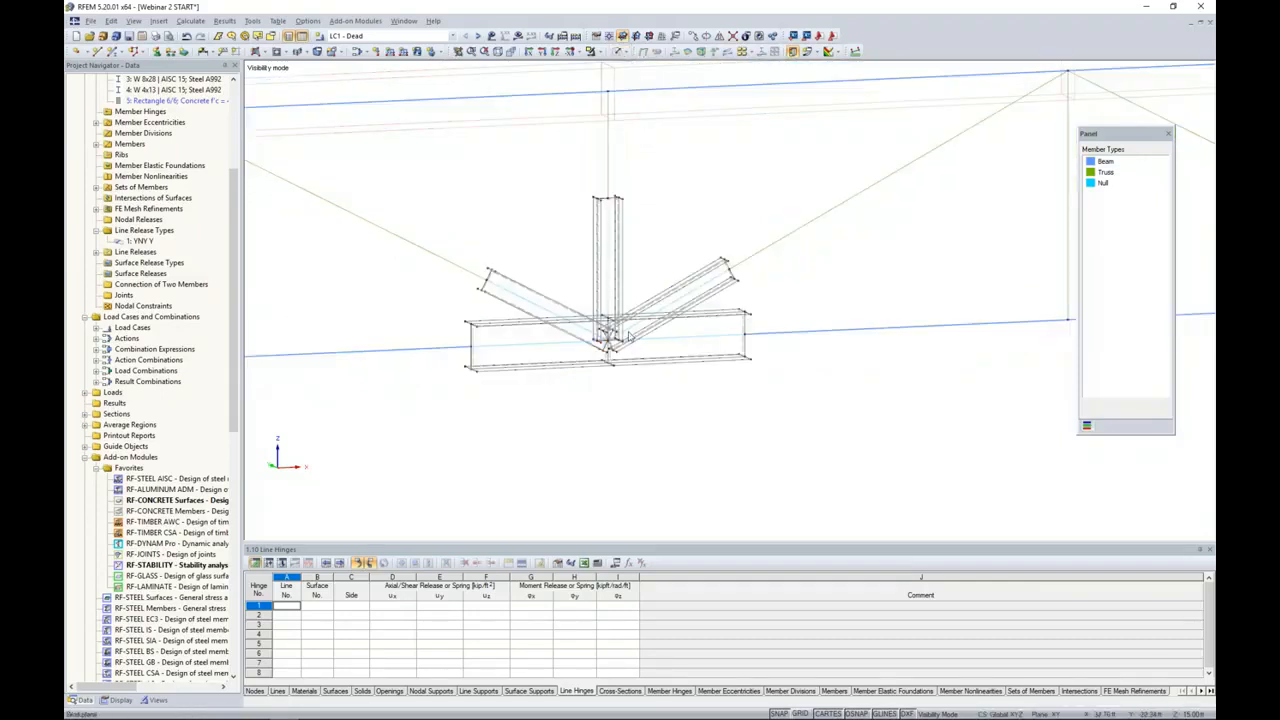
- Delete the five leftover null members meeting at the lower chord joint
scroll(603, 380, up, 6)
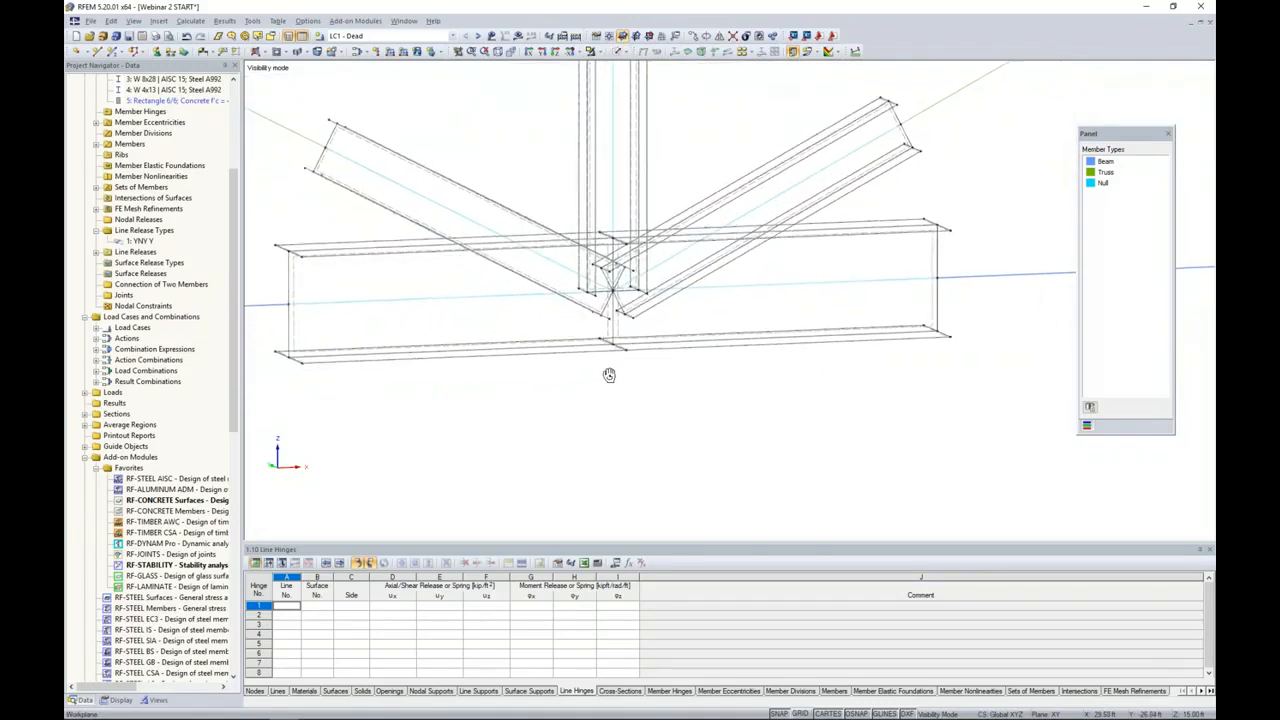
middle_drag(578, 275, 698, 331)
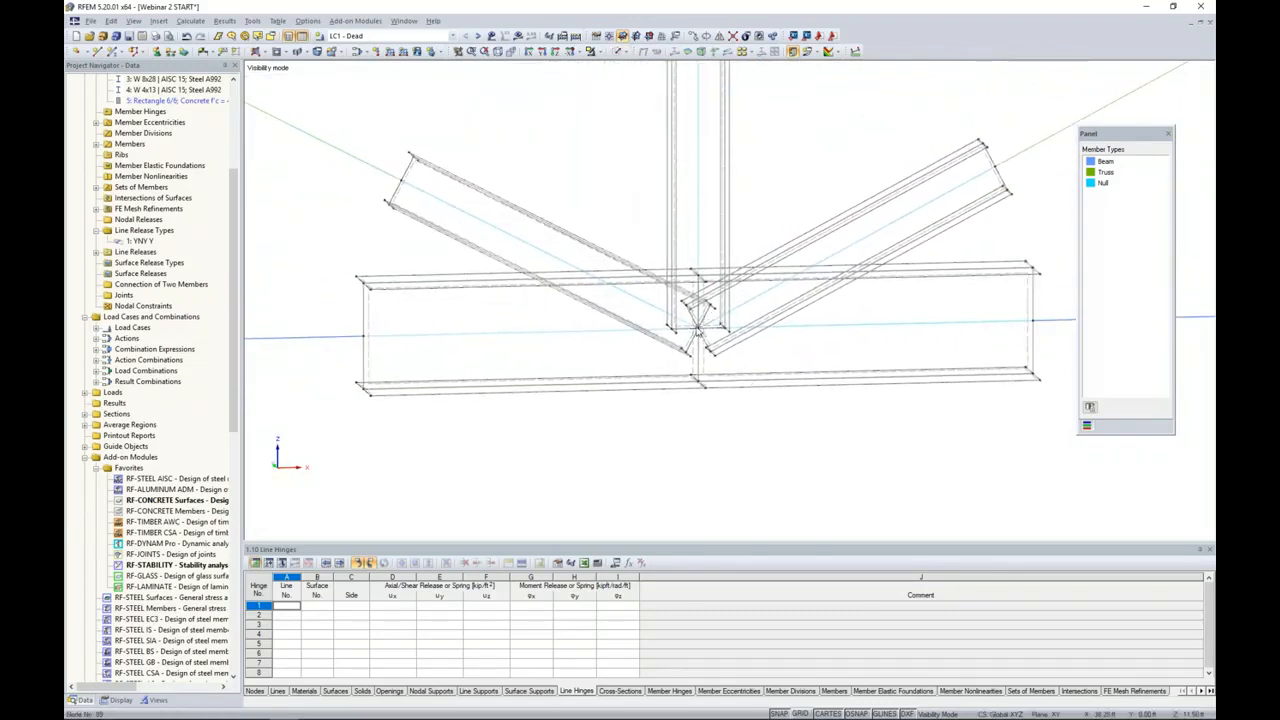
click(540, 331)
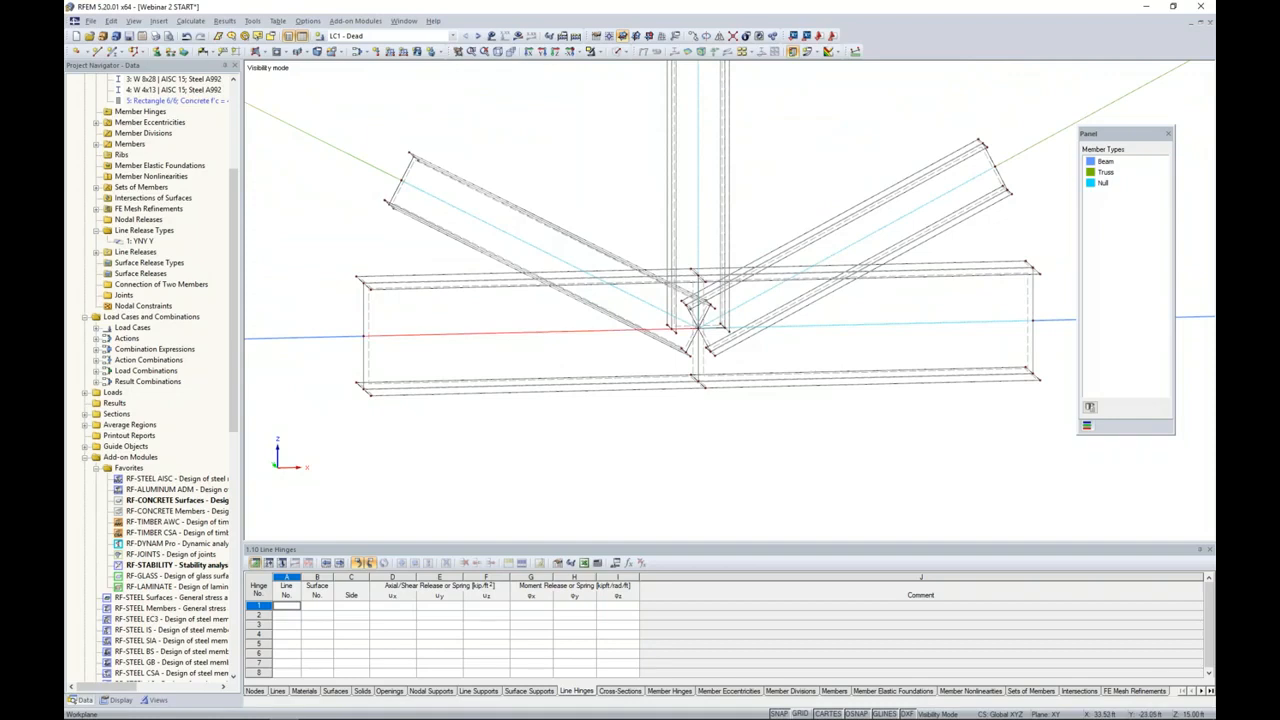
key(Delete)
click(514, 237)
key(Delete)
click(698, 170)
key(Delete)
click(860, 240)
key(Delete)
click(887, 325)
key(Delete)
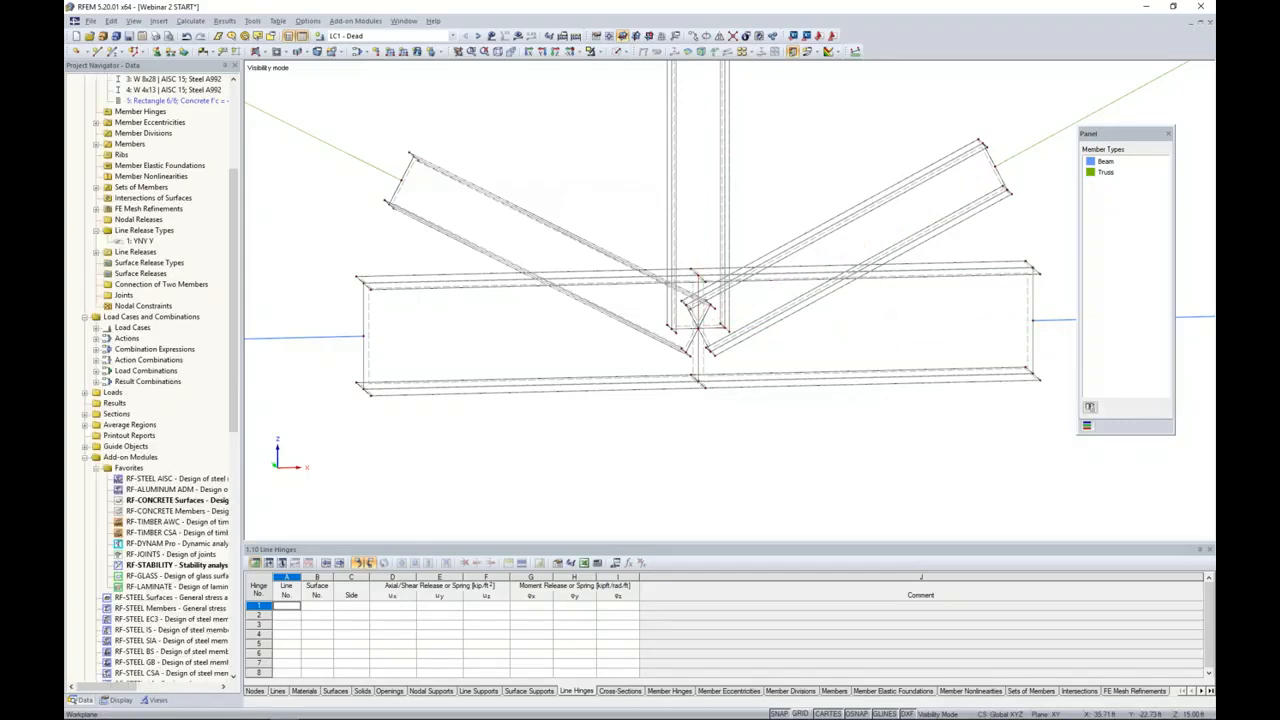
- Move the lower and upper flange end nodes of the left diagonal onto the chord's top flange
ctrl+middle_drag(783, 371, 641, 361)
scroll(641, 361, up, 5)
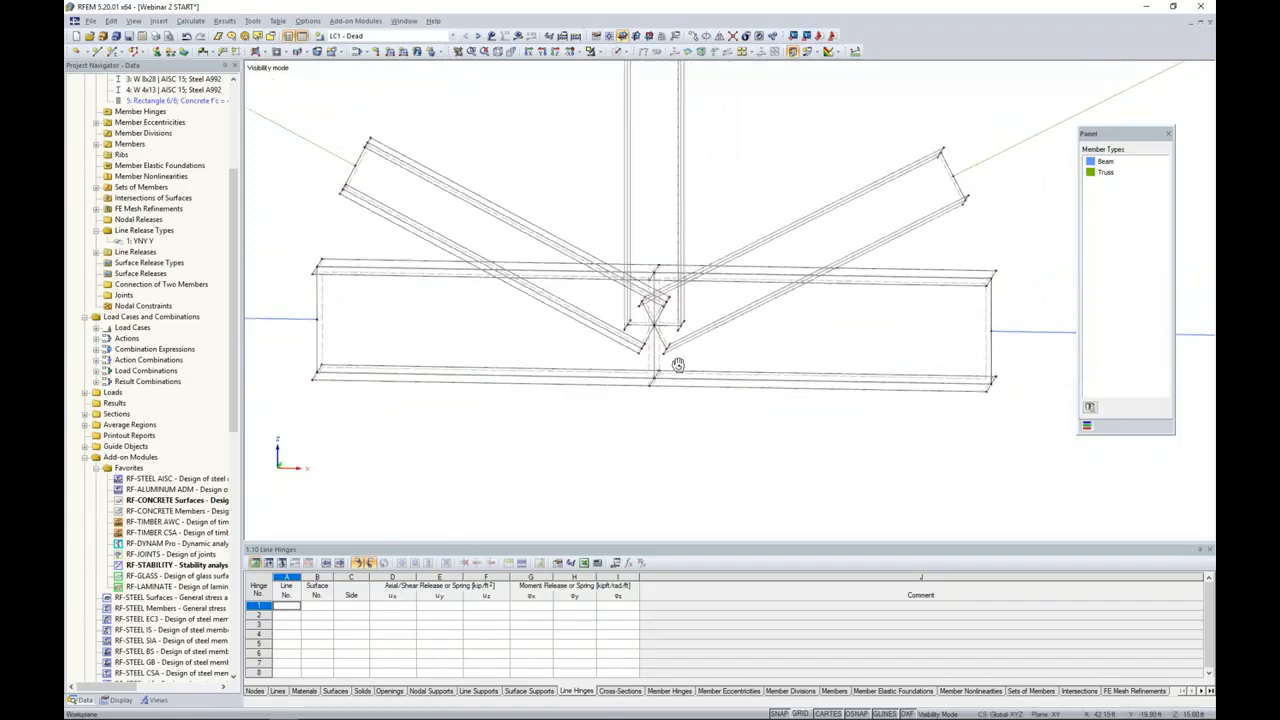
scroll(644, 360, up, 2)
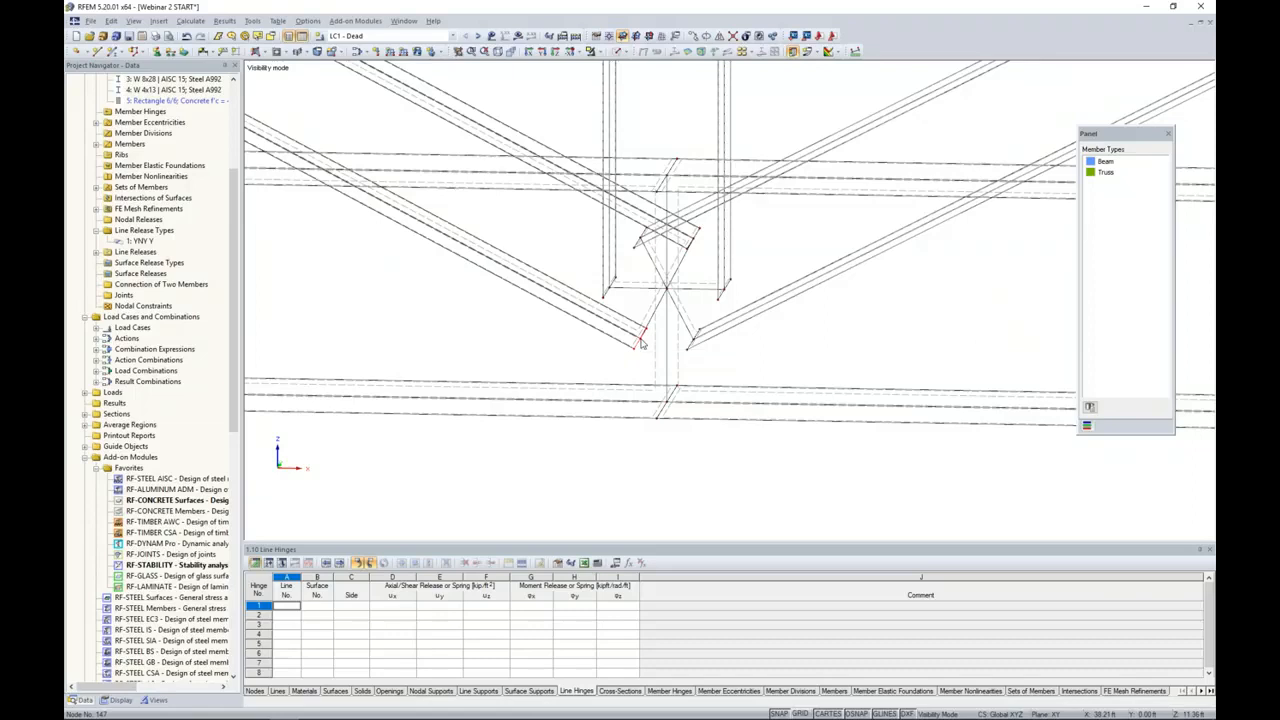
drag(338, 181, 321, 173)
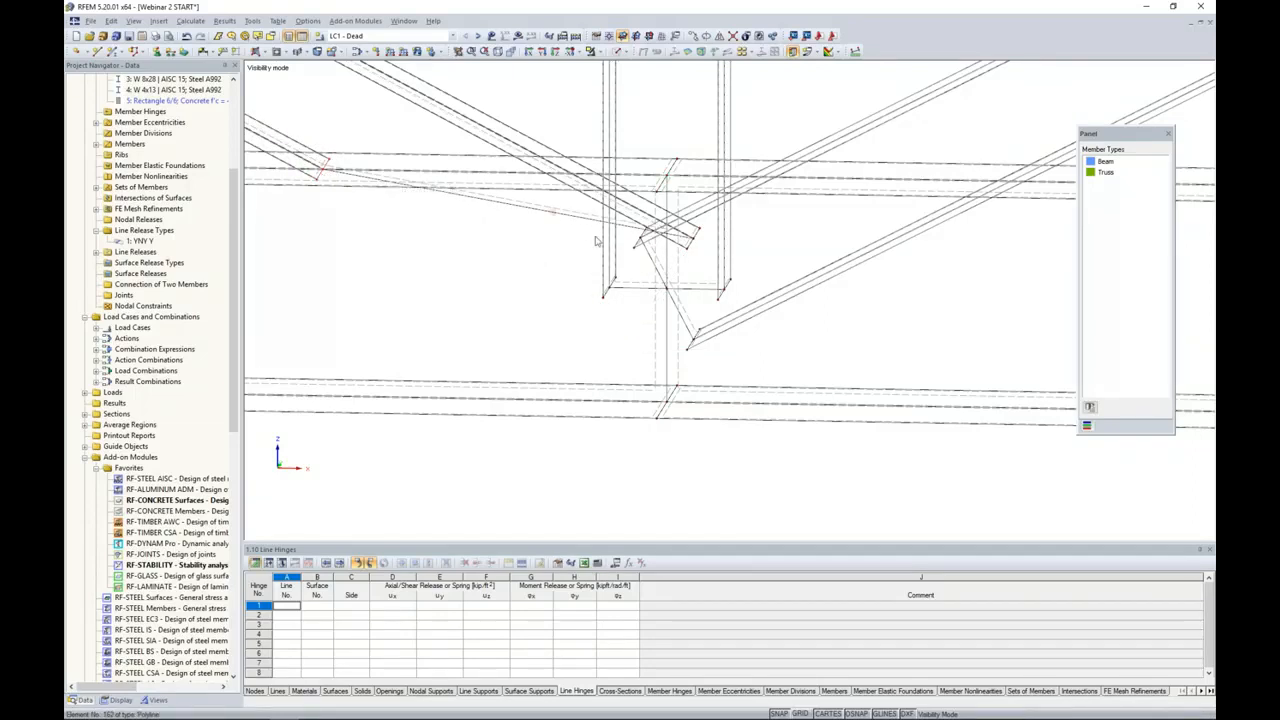
mouse_move(703, 261)
ctrl+middle_down()
mouse_move(719, 258)
mouse_move(680, 262)
ctrl+middle_up()
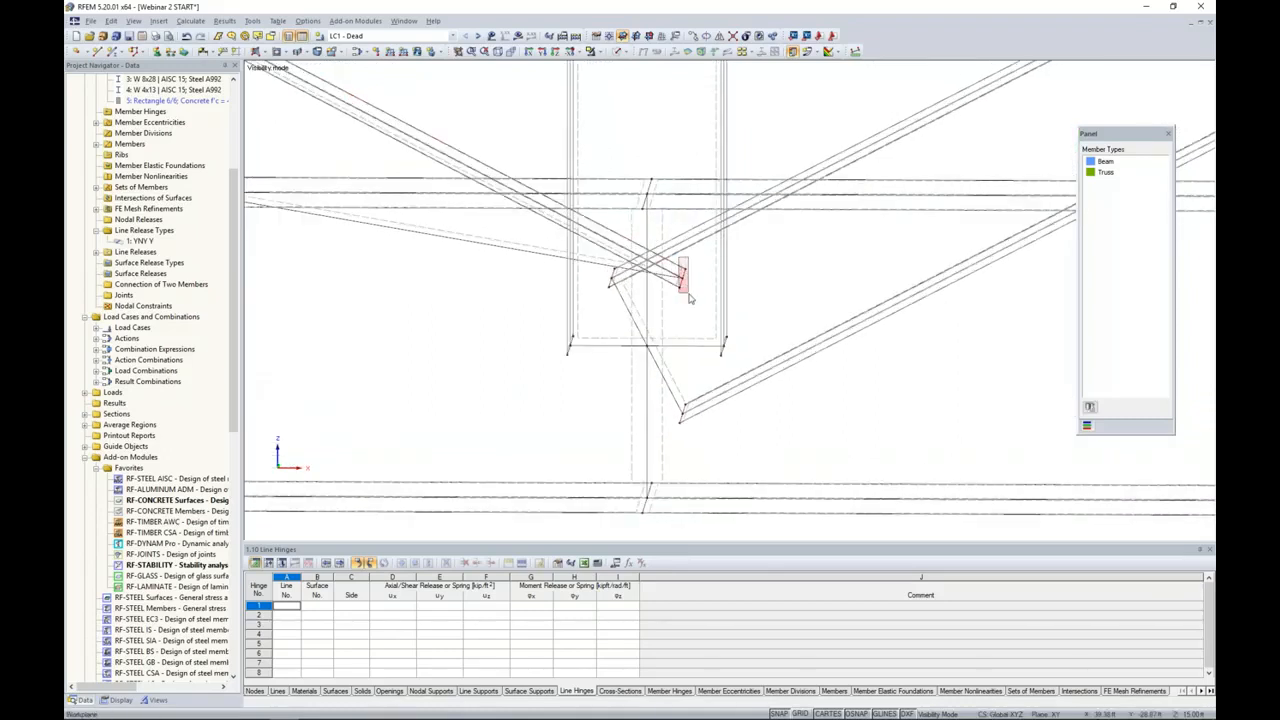
click(683, 283)
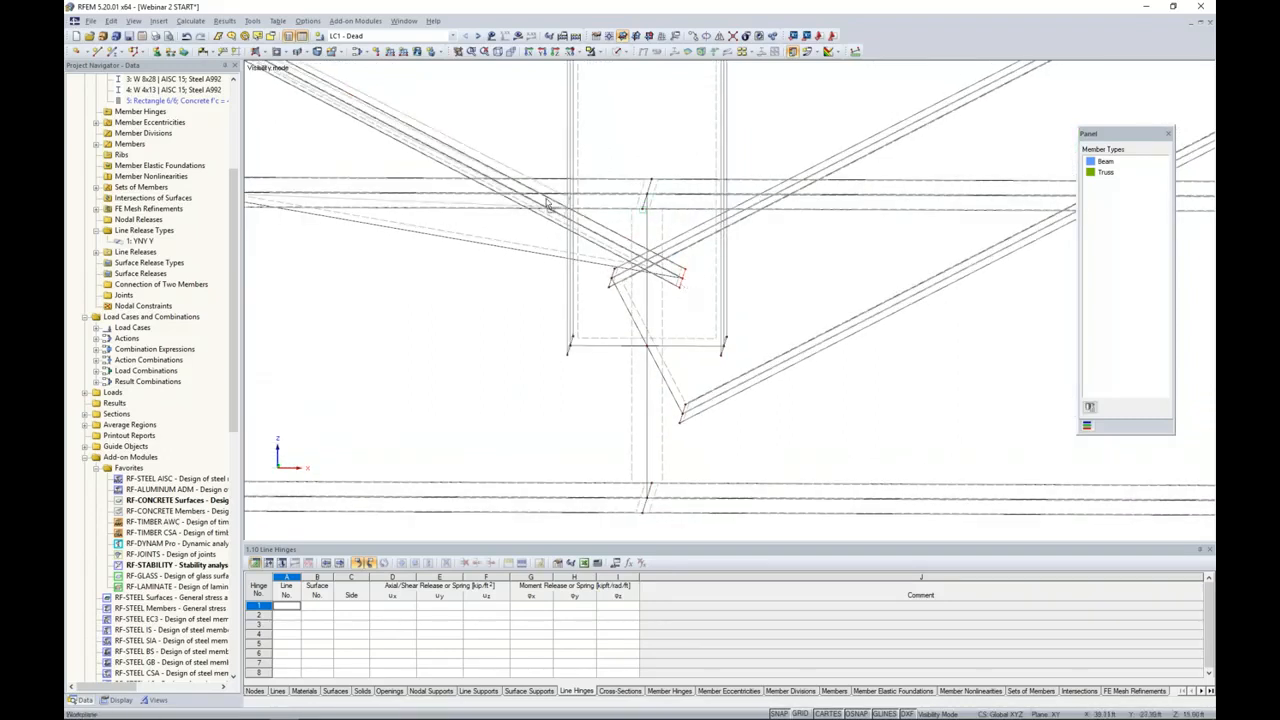
drag(517, 196, 519, 195)
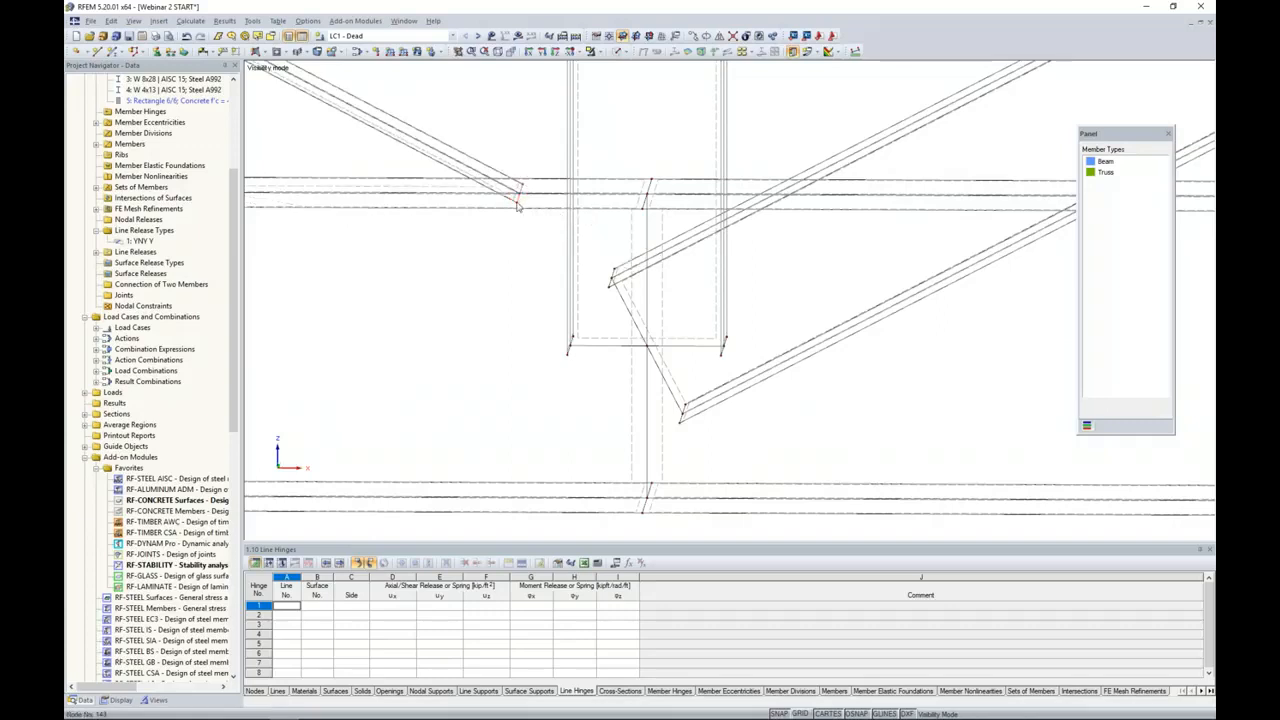
- Move the upper and lower flange end nodes of the right diagonal onto the chord's top flange
scroll(551, 227, down, 2)
scroll(551, 231, down, 1)
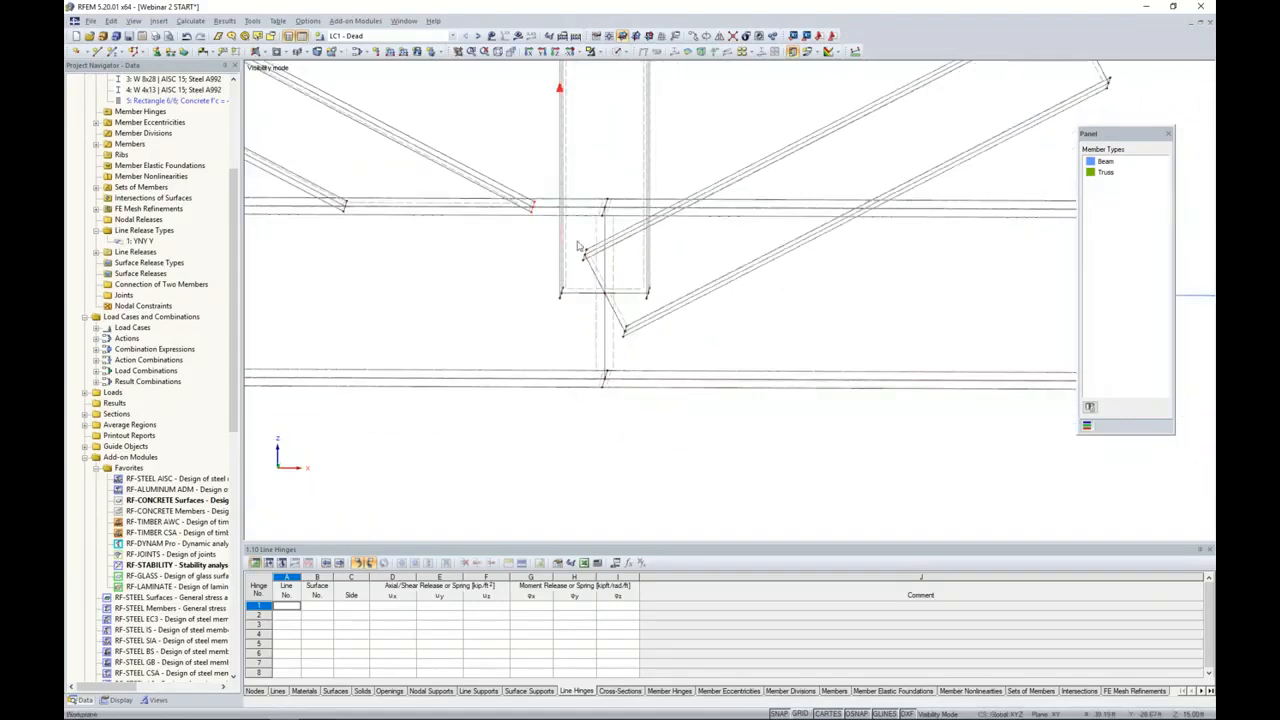
drag(590, 264, 704, 191)
scroll(600, 253, up, 2)
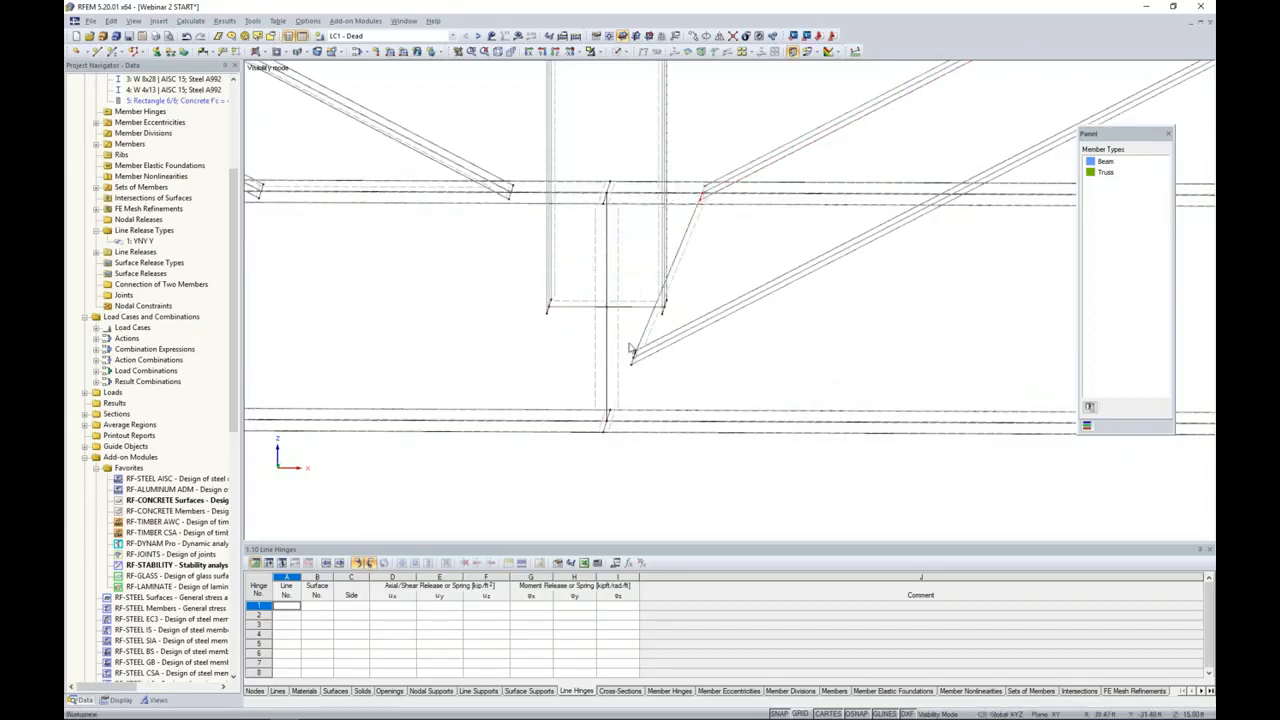
drag(623, 342, 947, 203)
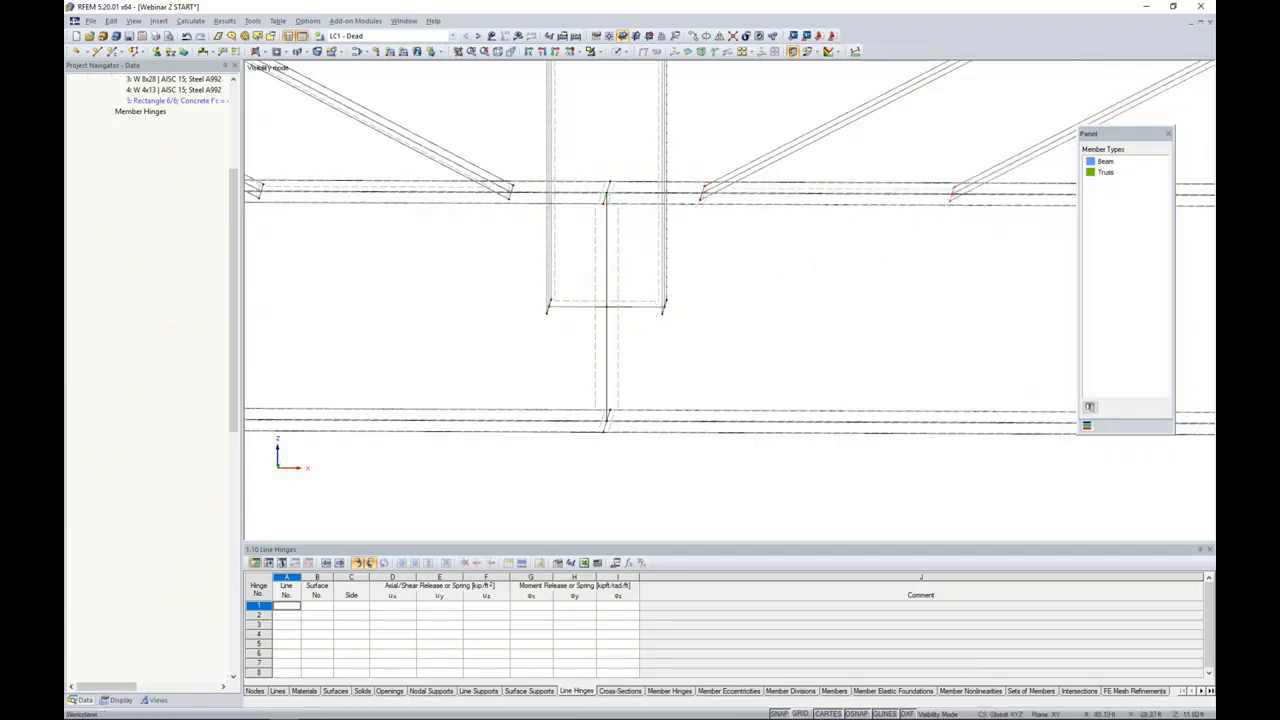
- Select the bottom end nodes of both vertical flanges and move them up onto the chord's top flange
drag(534, 294, 568, 338)
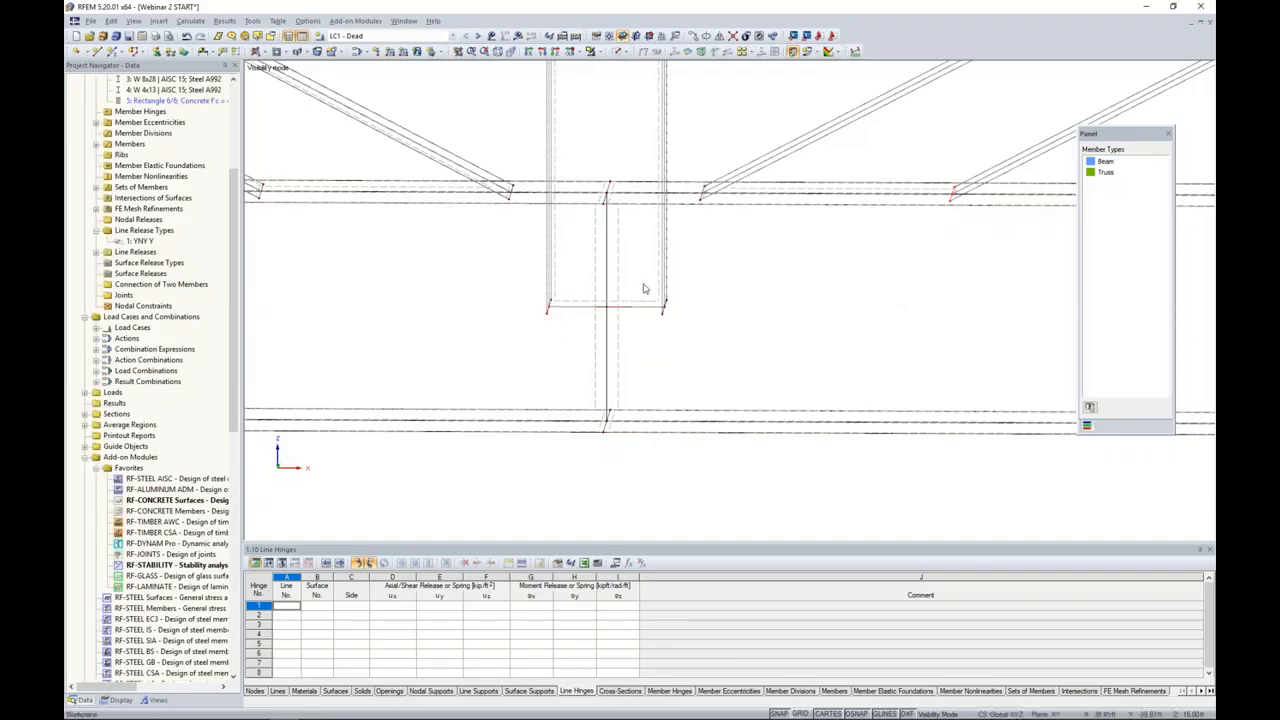
drag(644, 289, 684, 334)
scroll(689, 297, up, 1)
scroll(691, 297, up, 3)
scroll(691, 297, down, 2)
ctrl+middle_drag(691, 297, 676, 366)
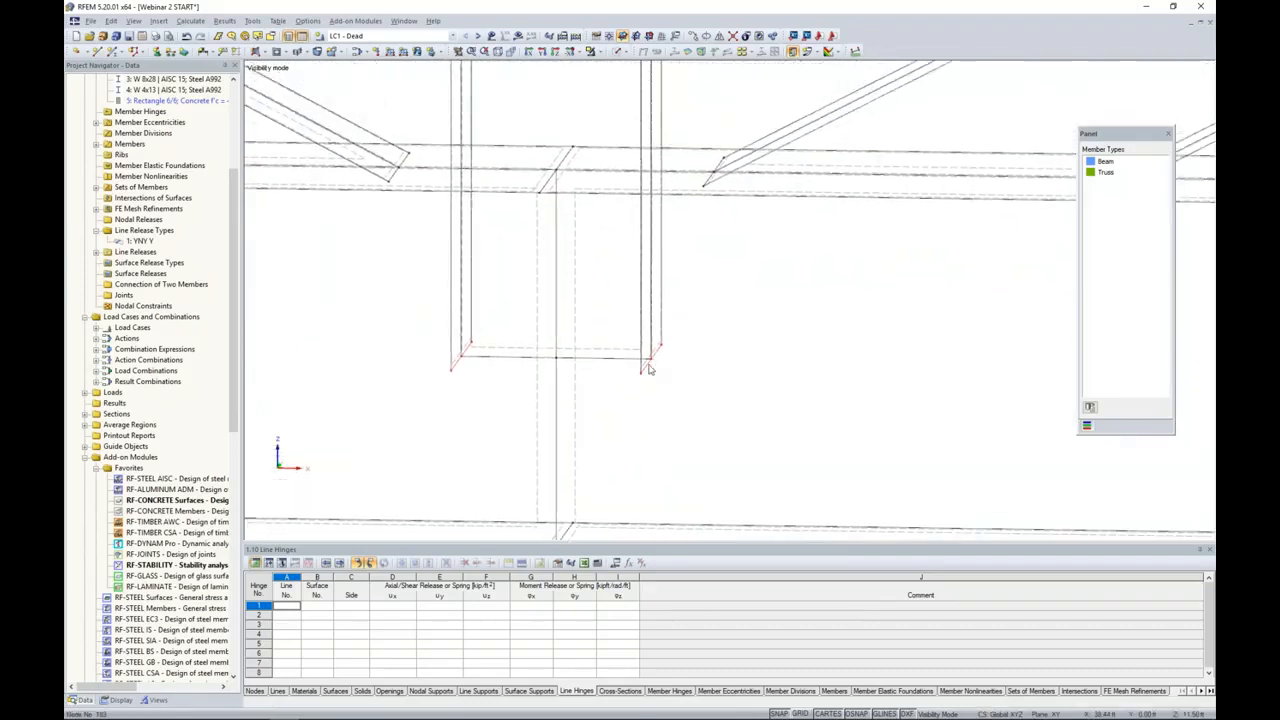
drag(651, 361, 651, 171)
scroll(680, 268, down, 5)
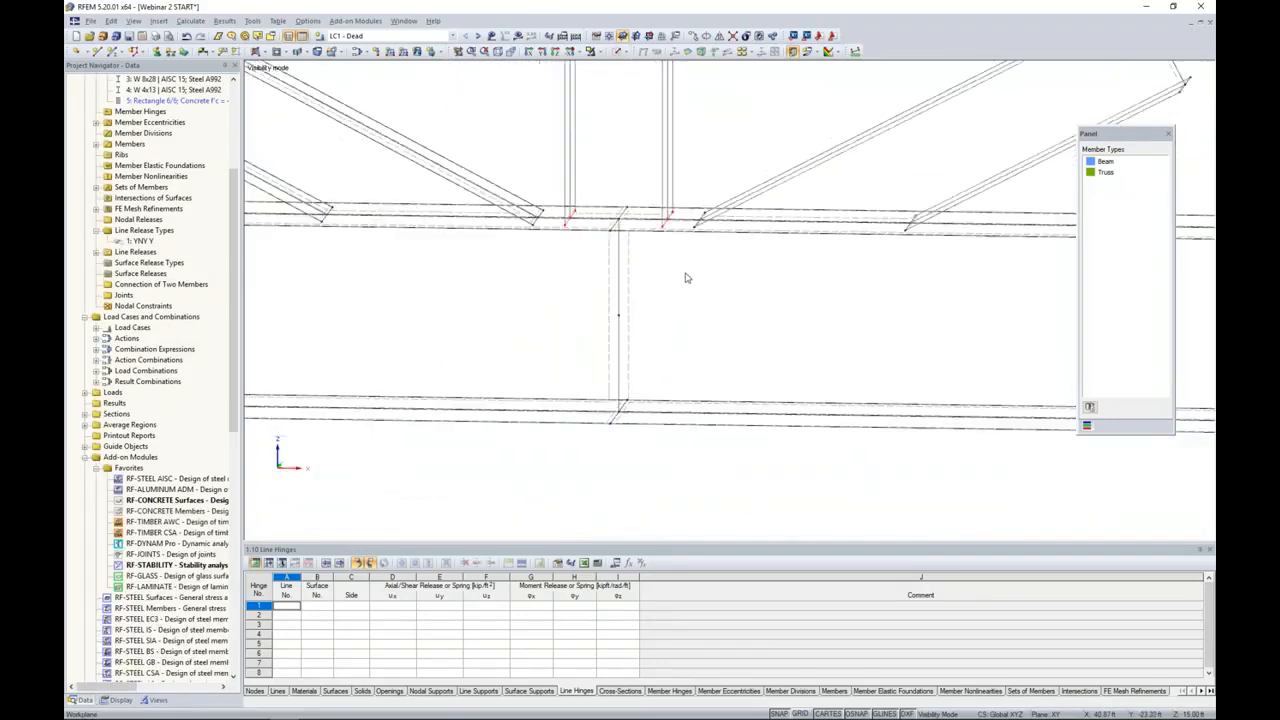
- Start a new polygonal surface with the stiffness type set to Rigid
scroll(680, 292, down, 1)
ctrl+middle_drag(587, 405, 655, 432)
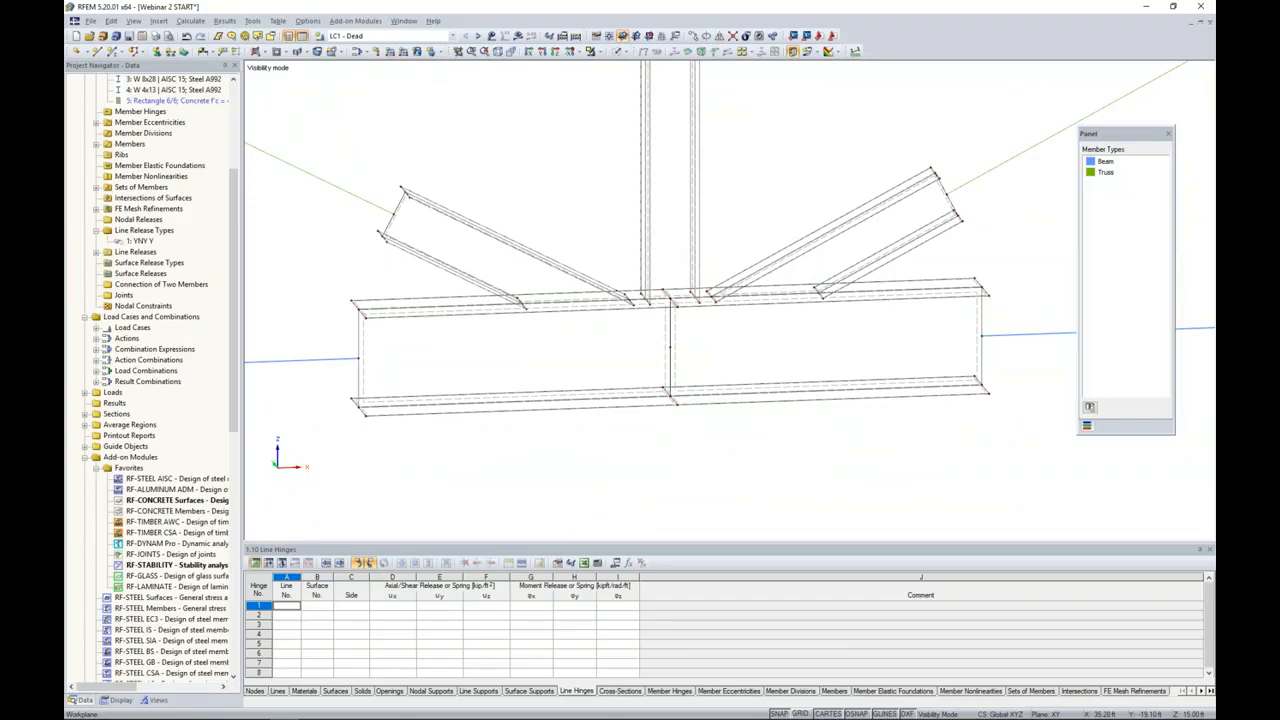
ctrl+middle_drag(660, 430, 694, 408)
middle_drag(471, 446, 522, 463)
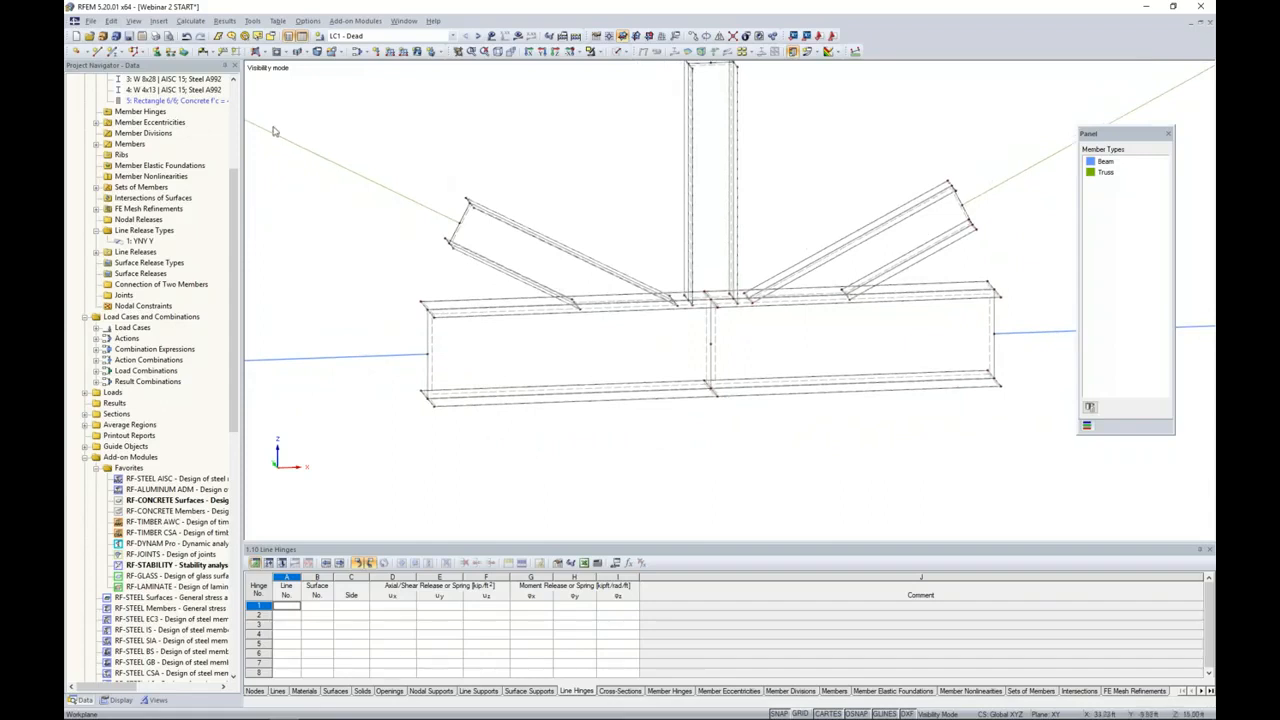
scroll(456, 232, up, 3)
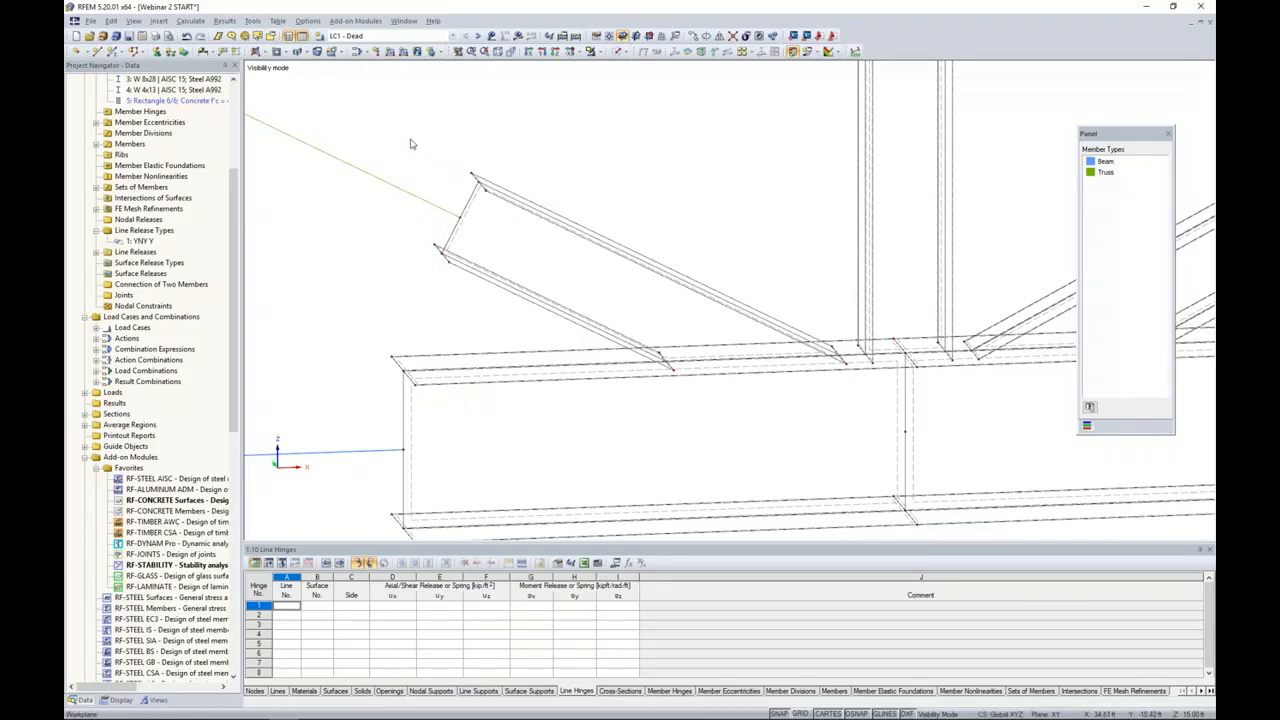
click(264, 55)
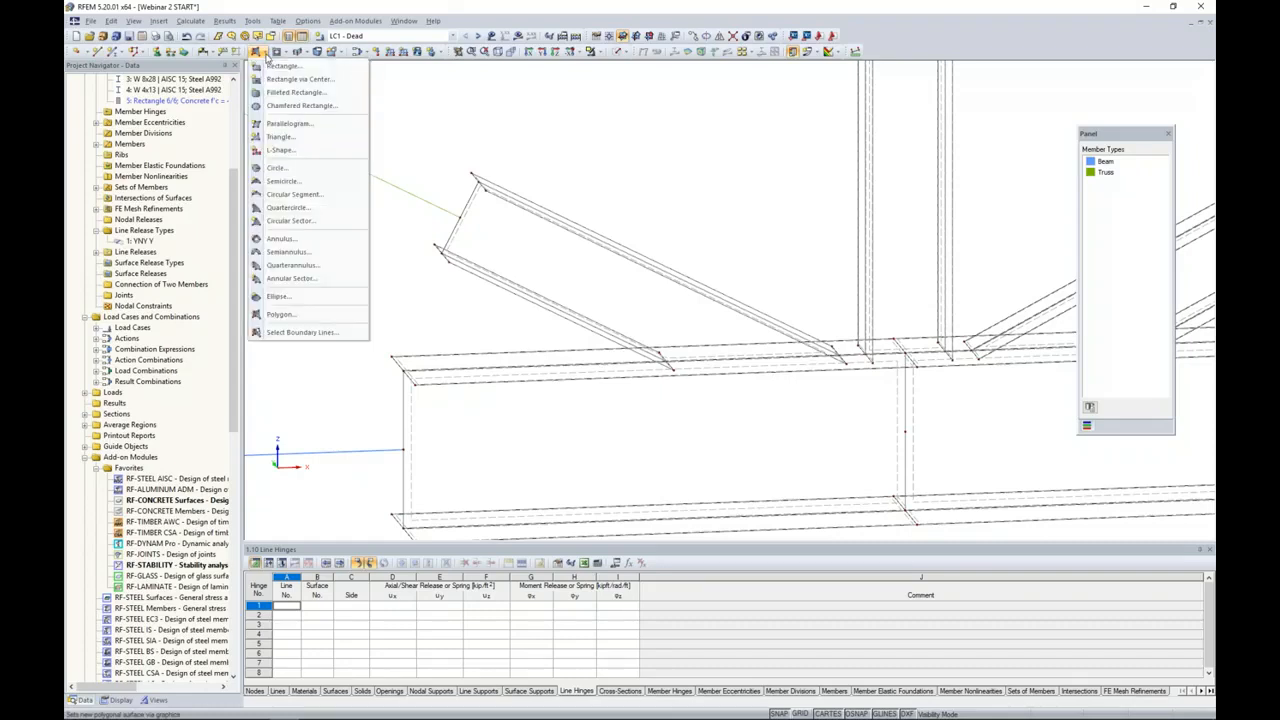
click(280, 315)
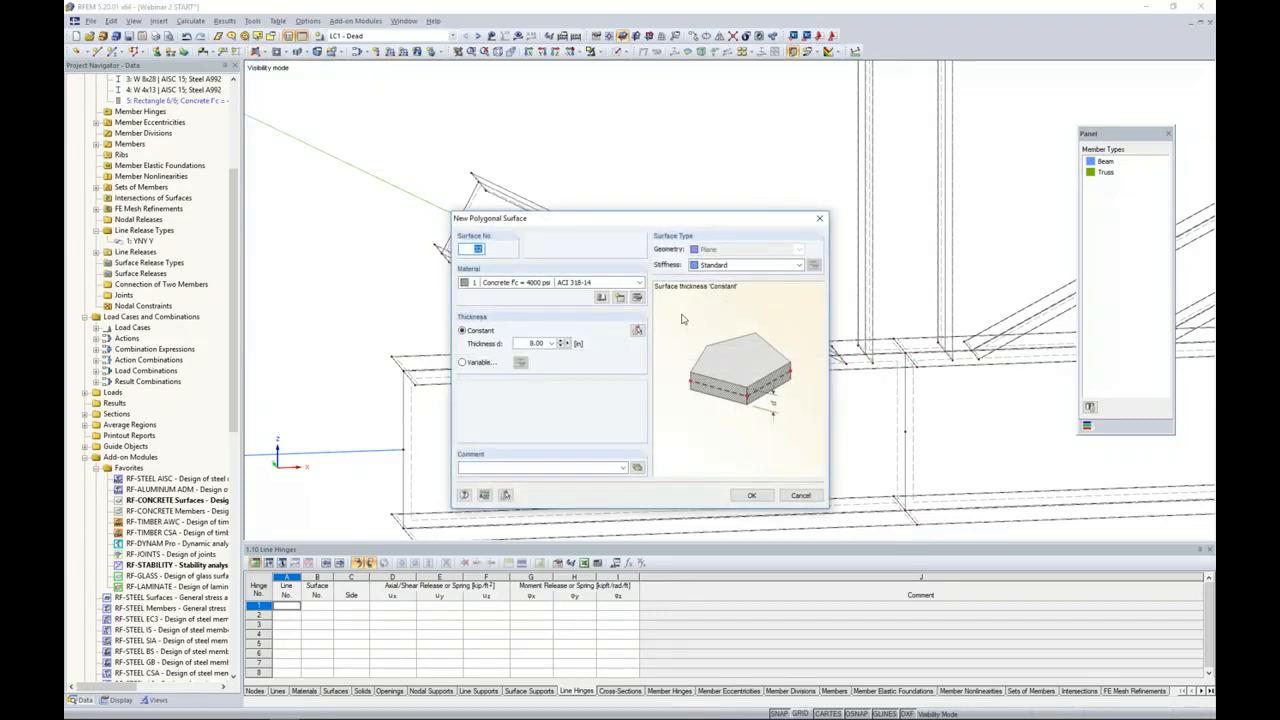
click(728, 265)
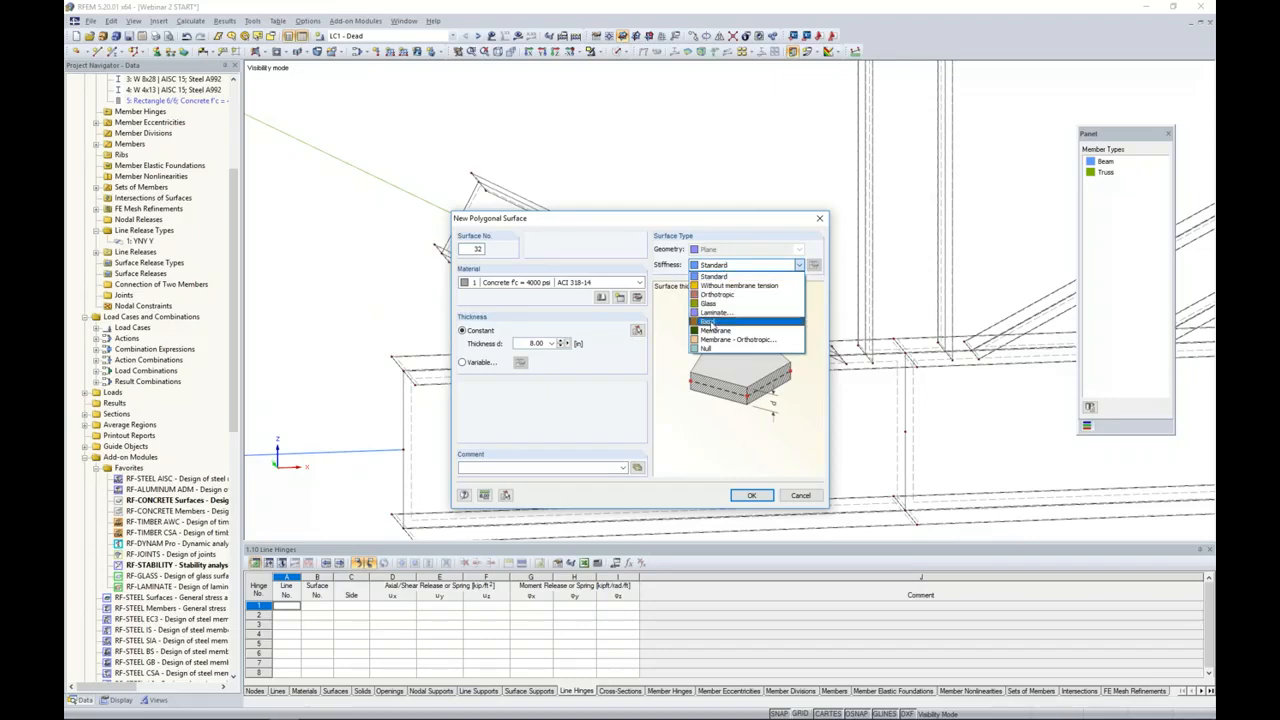
click(713, 322)
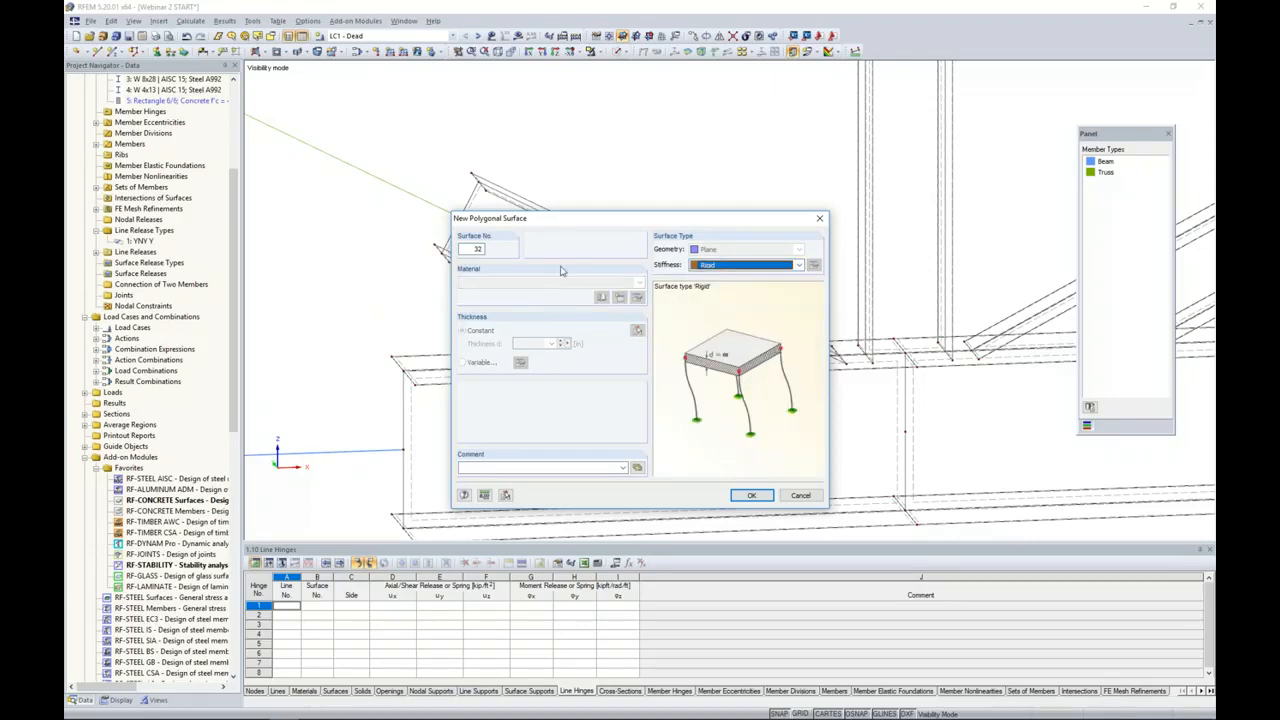
drag(568, 223, 591, 177)
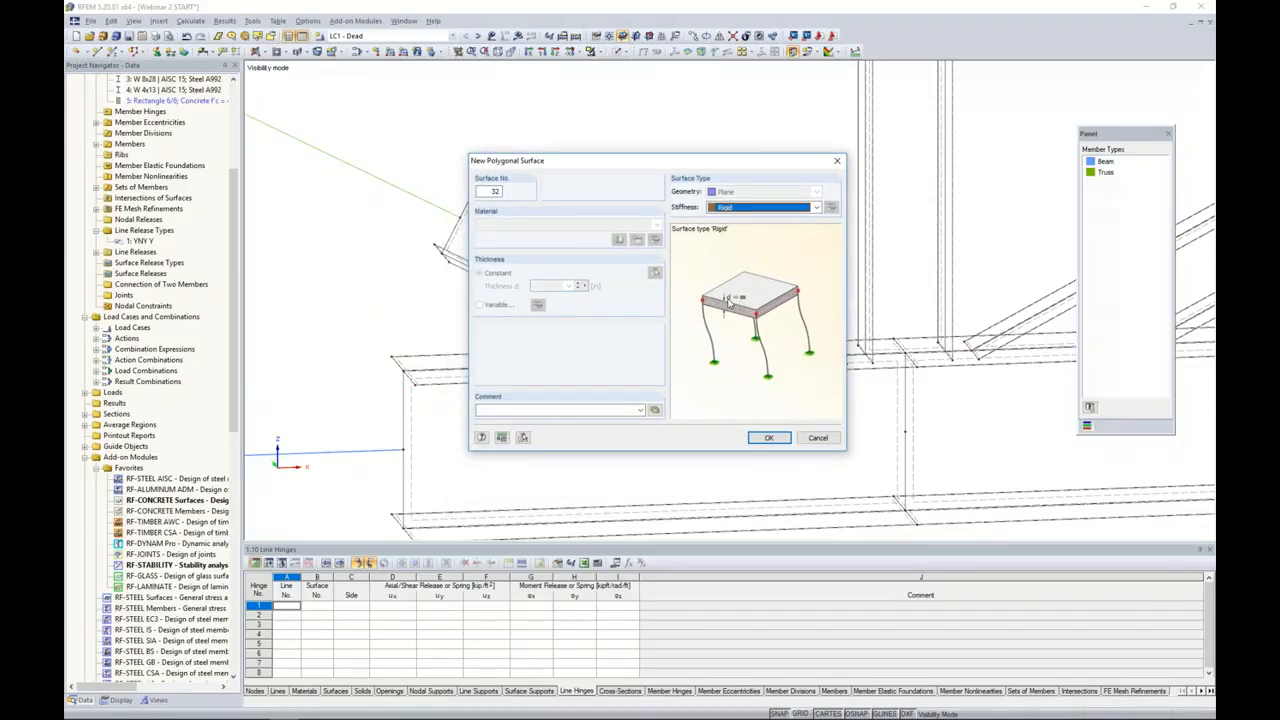
click(766, 439)
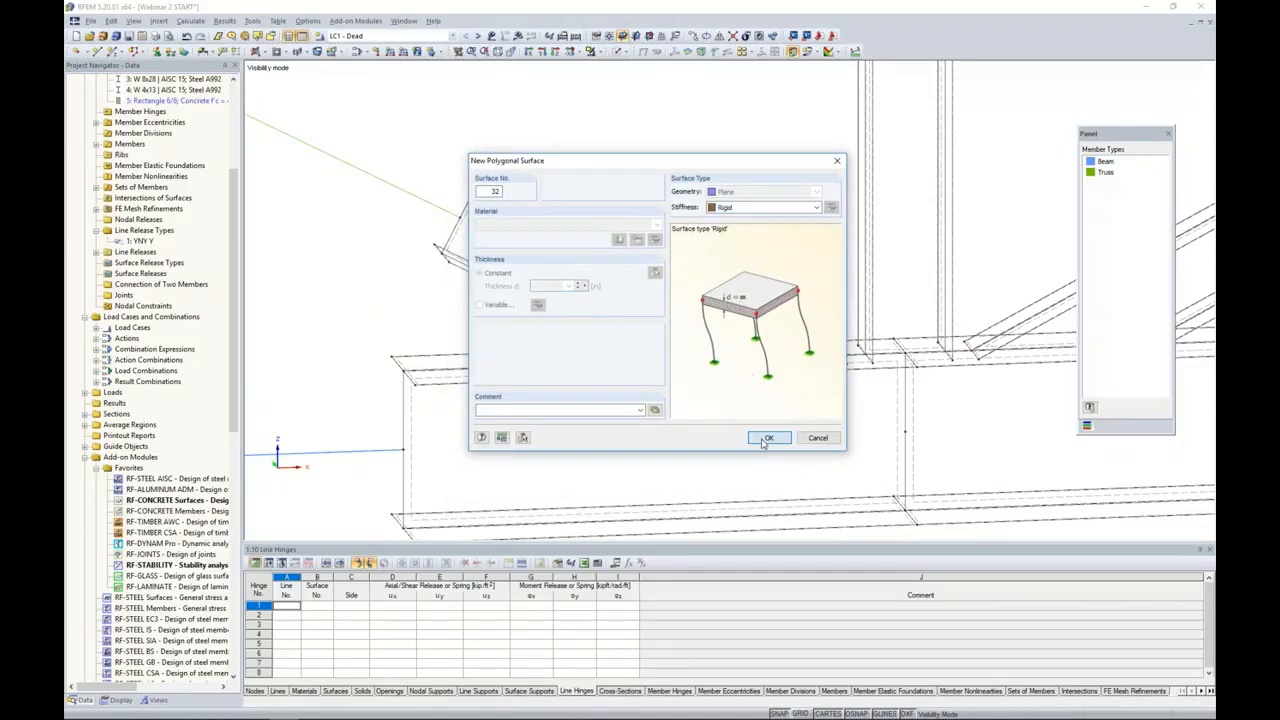
- Draw the rigid surface across the outer end of the left diagonal through its four flange corners
scroll(476, 180, up, 2)
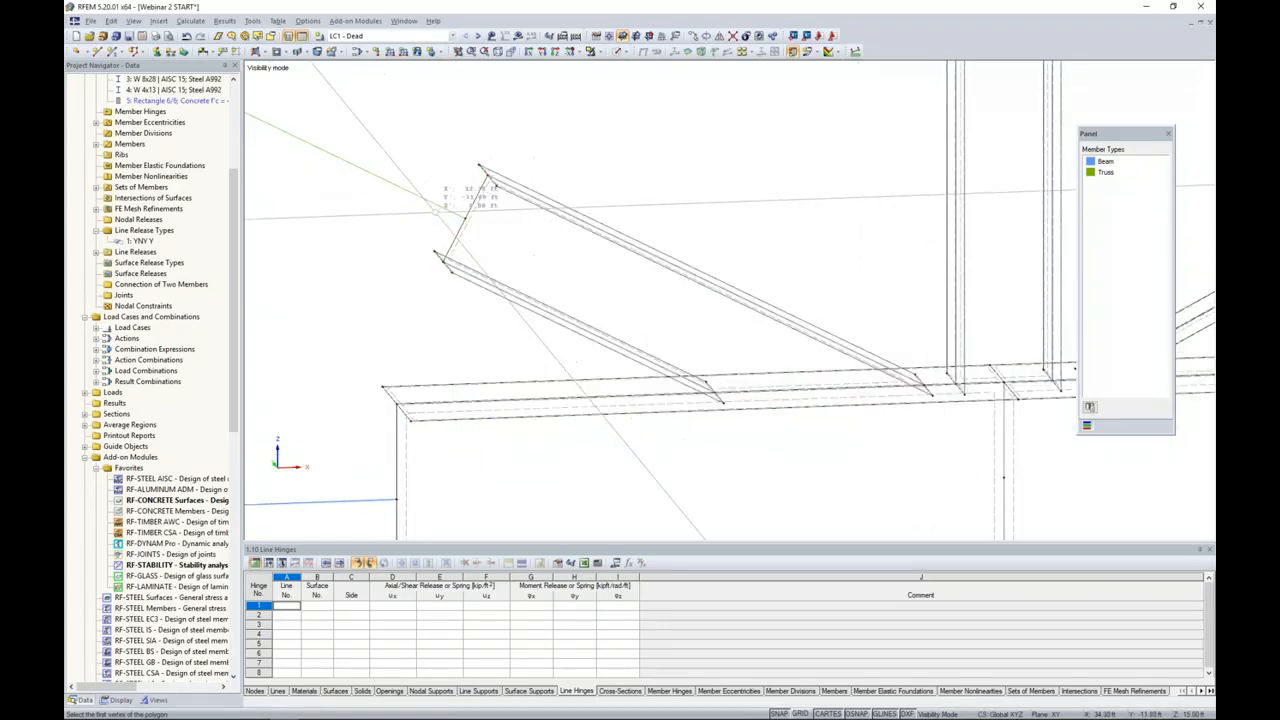
click(487, 155)
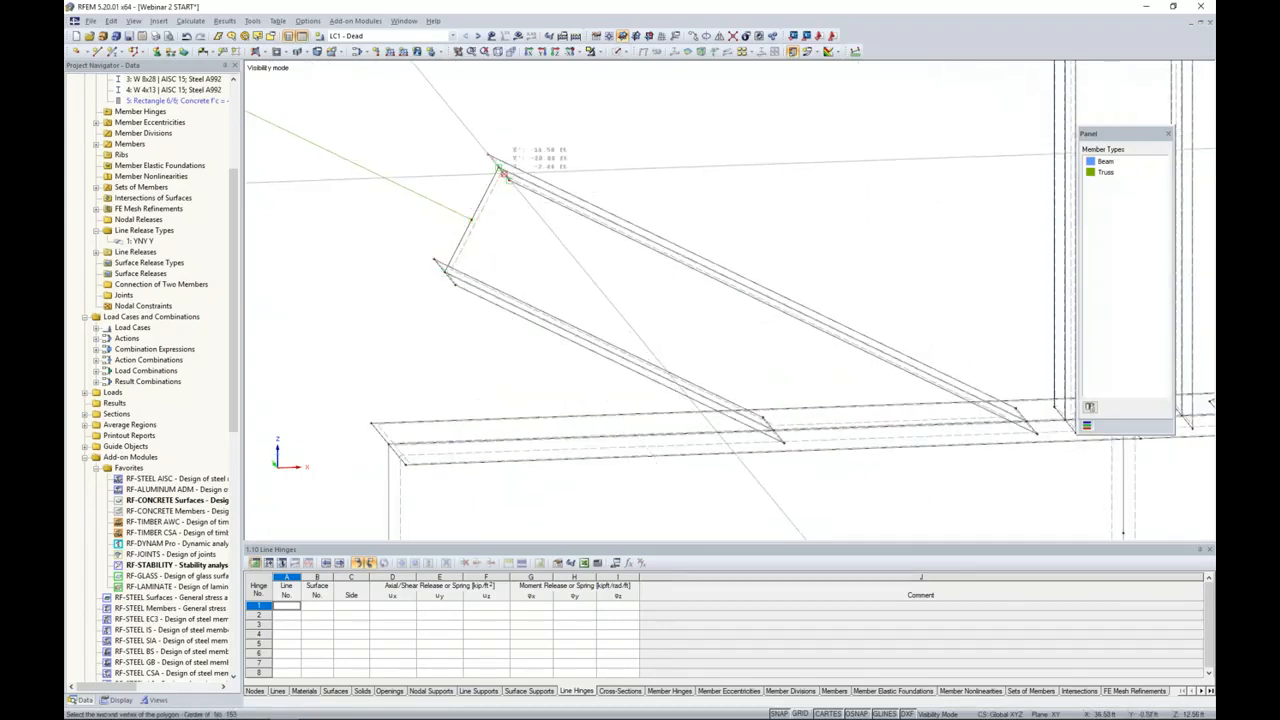
click(455, 285)
double_click(434, 259)
- Draw another rigid surface across the left end of the chord segment through its four flange corners
middle_drag(467, 358, 544, 135)
click(449, 202)
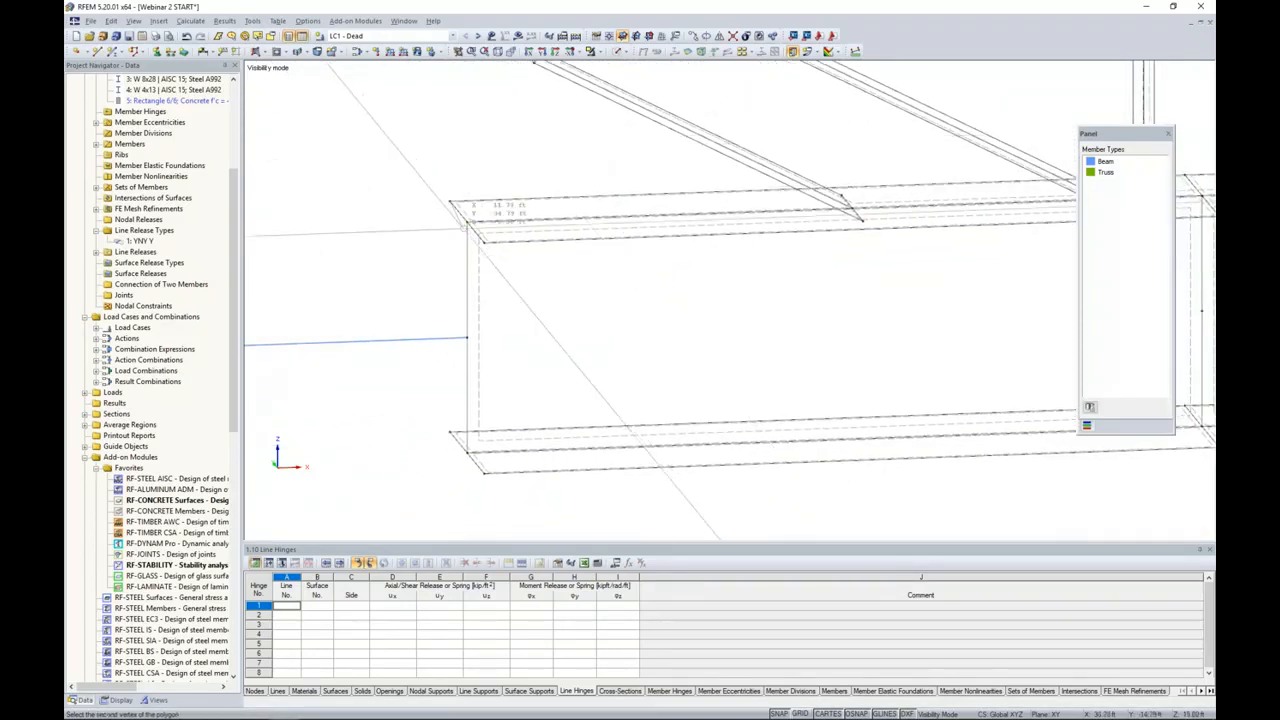
click(484, 242)
click(482, 468)
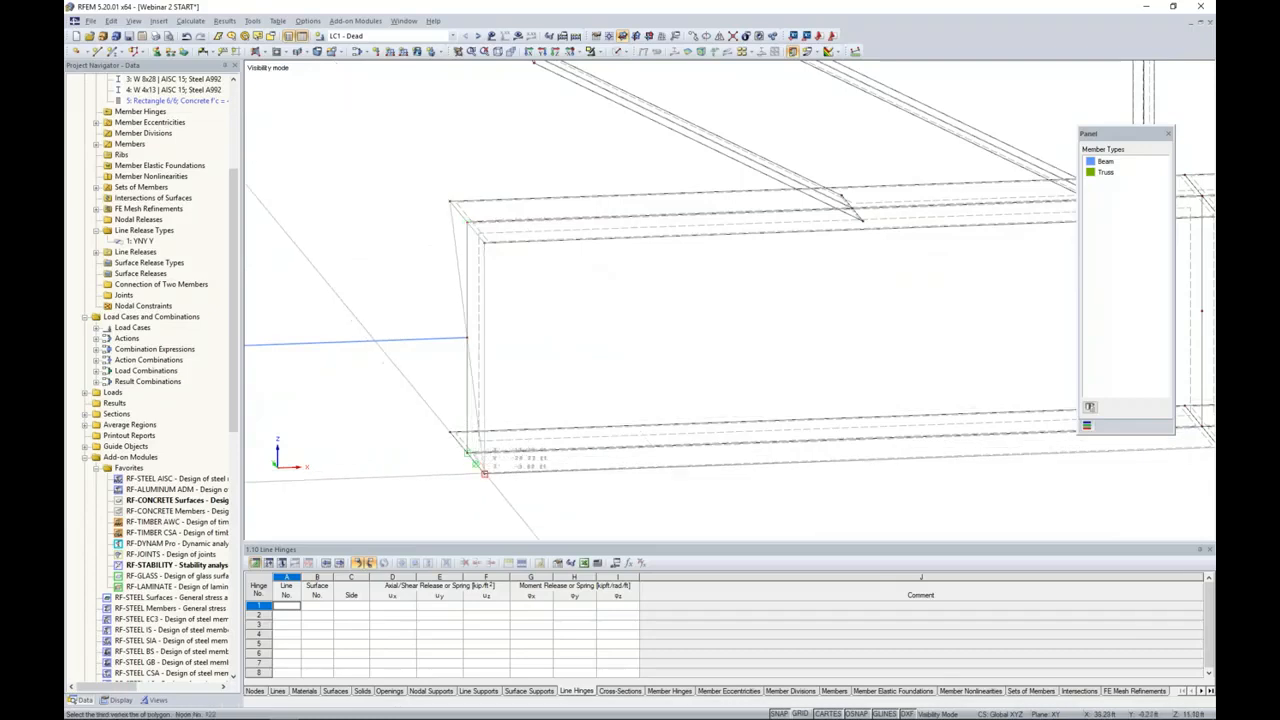
double_click(451, 433)
- Draw a rigid surface across the top end of the vertical segment through its four flange corners
scroll(551, 343, down, 4)
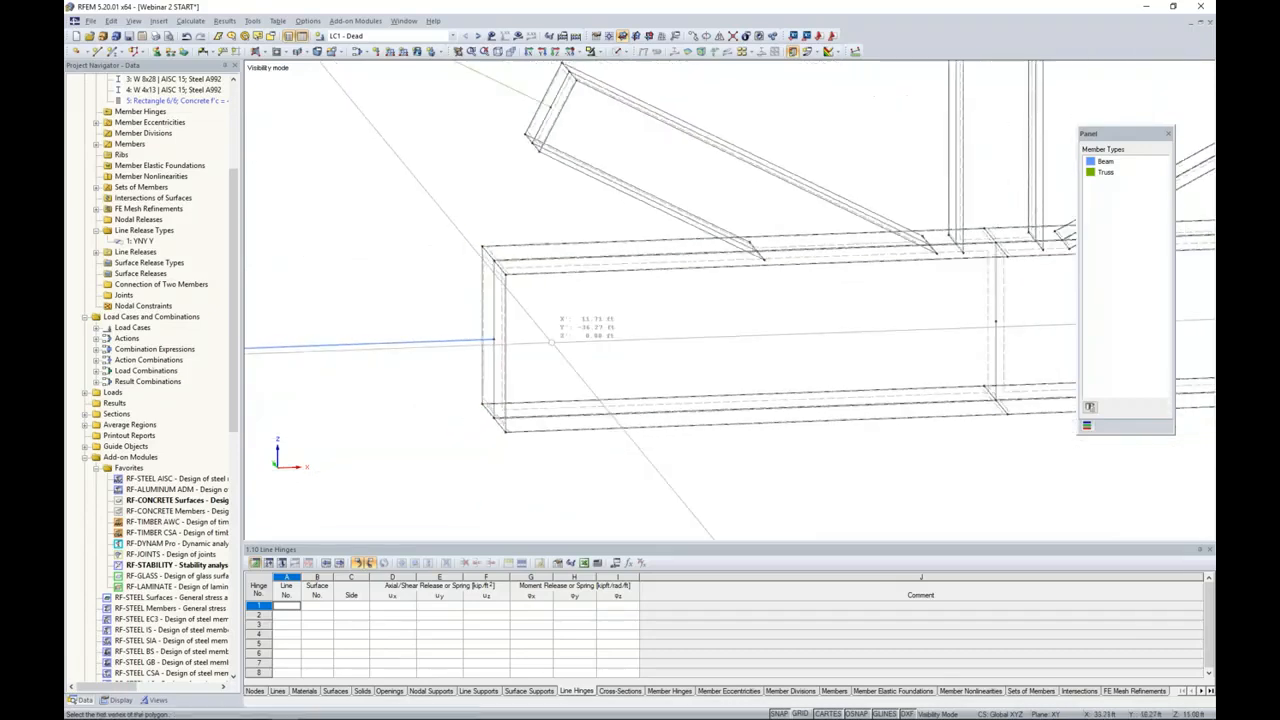
middle_drag(799, 166, 674, 372)
scroll(715, 200, up, 5)
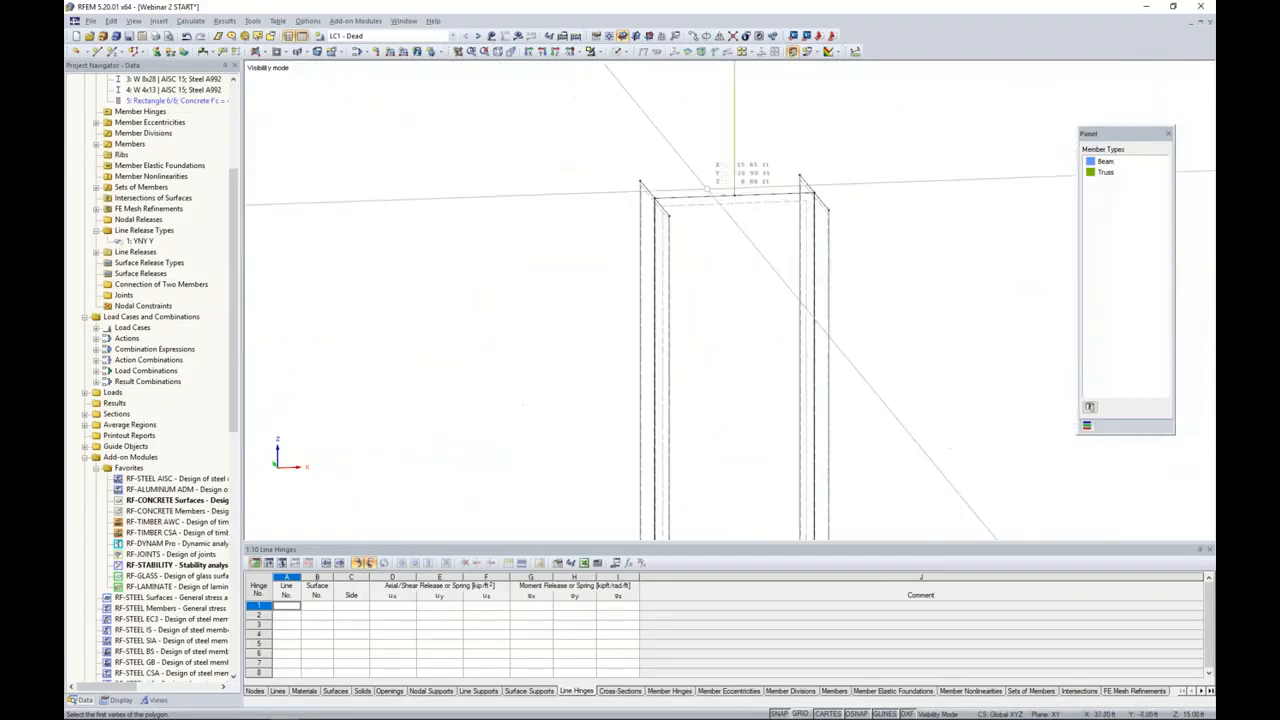
click(810, 174)
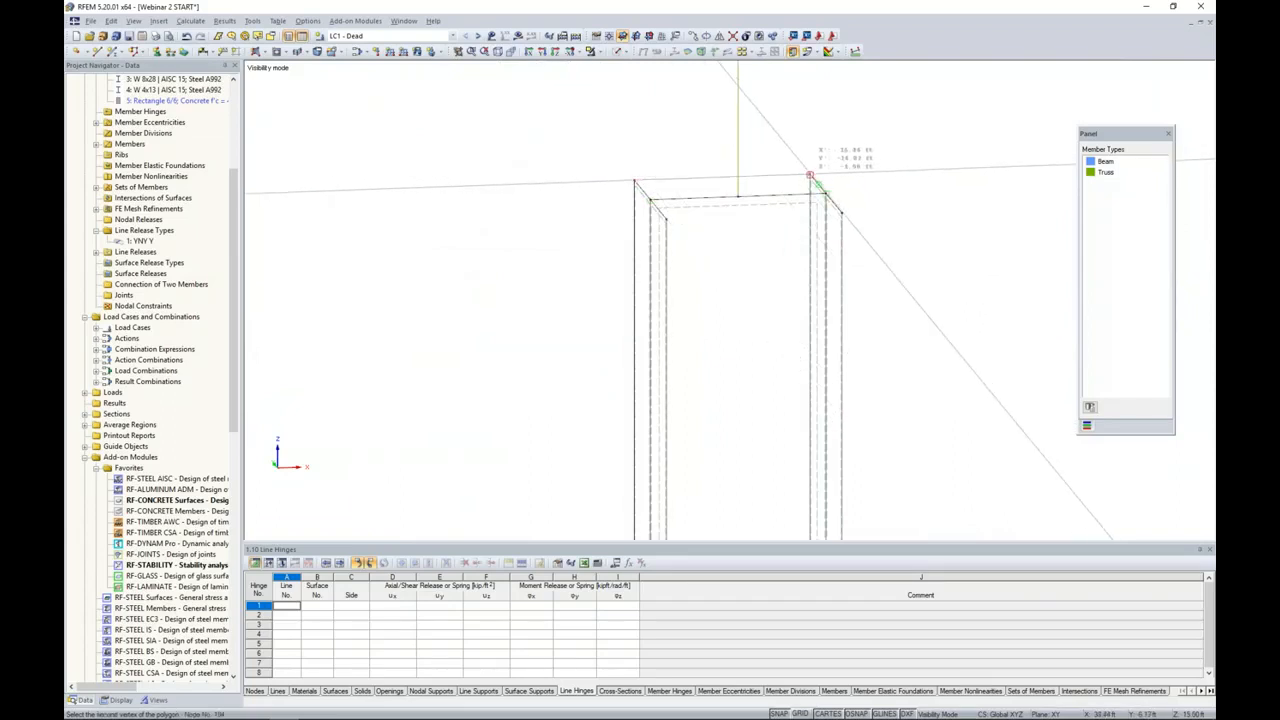
click(842, 212)
double_click(666, 219)
middle_drag(910, 351, 598, 196)
scroll(803, 366, down, 4)
middle_drag(880, 402, 592, 218)
scroll(806, 322, down, 1)
middle_drag(948, 240, 824, 315)
scroll(824, 315, up, 4)
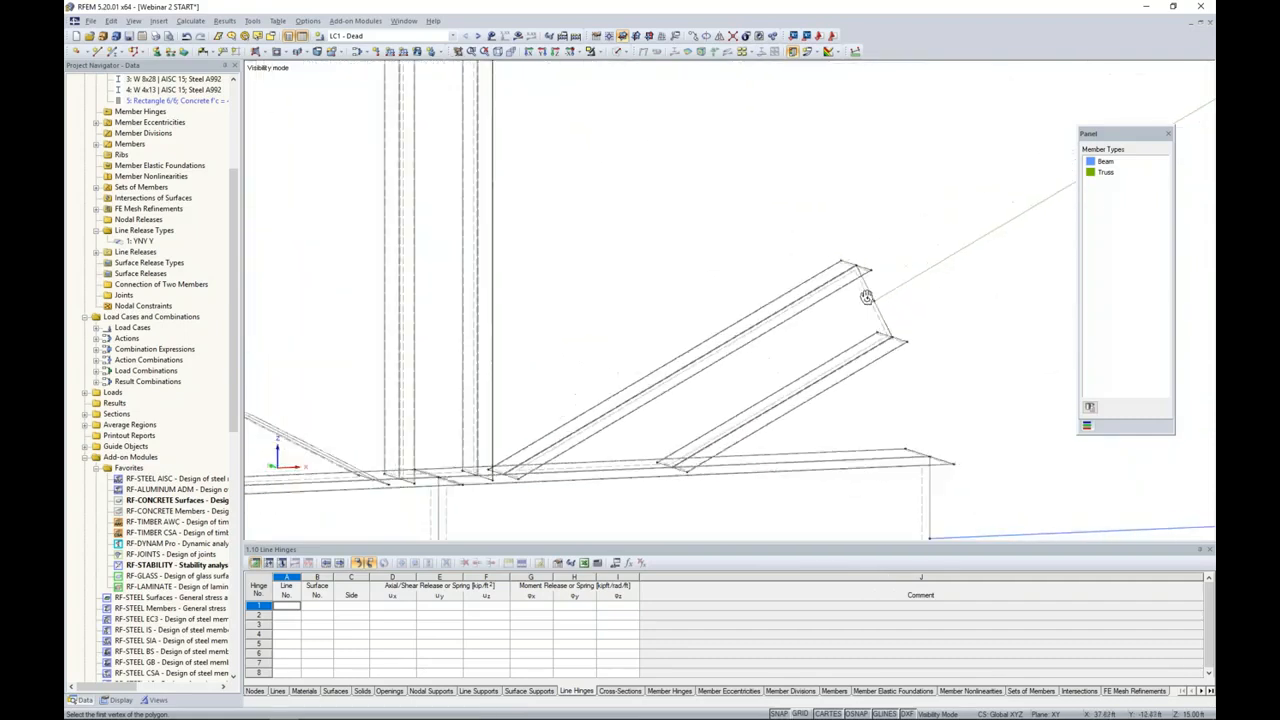
click(715, 214)
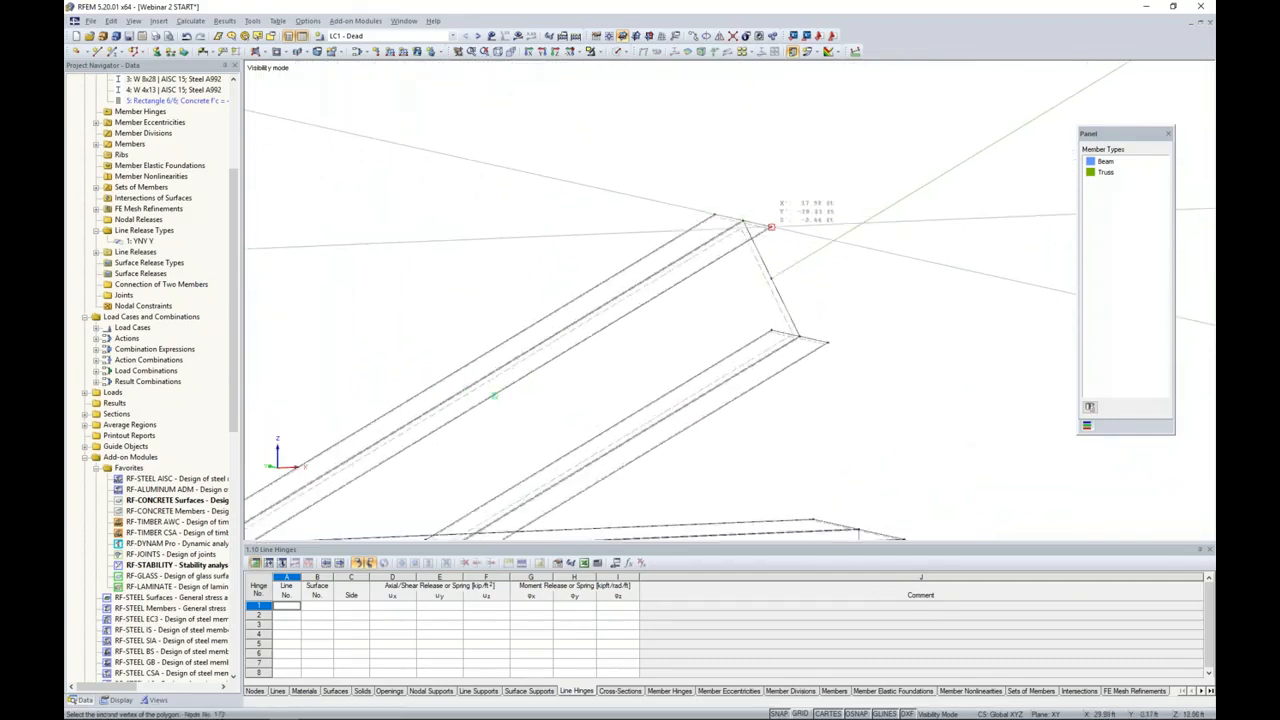
click(771, 227)
click(828, 343)
key(Escape)
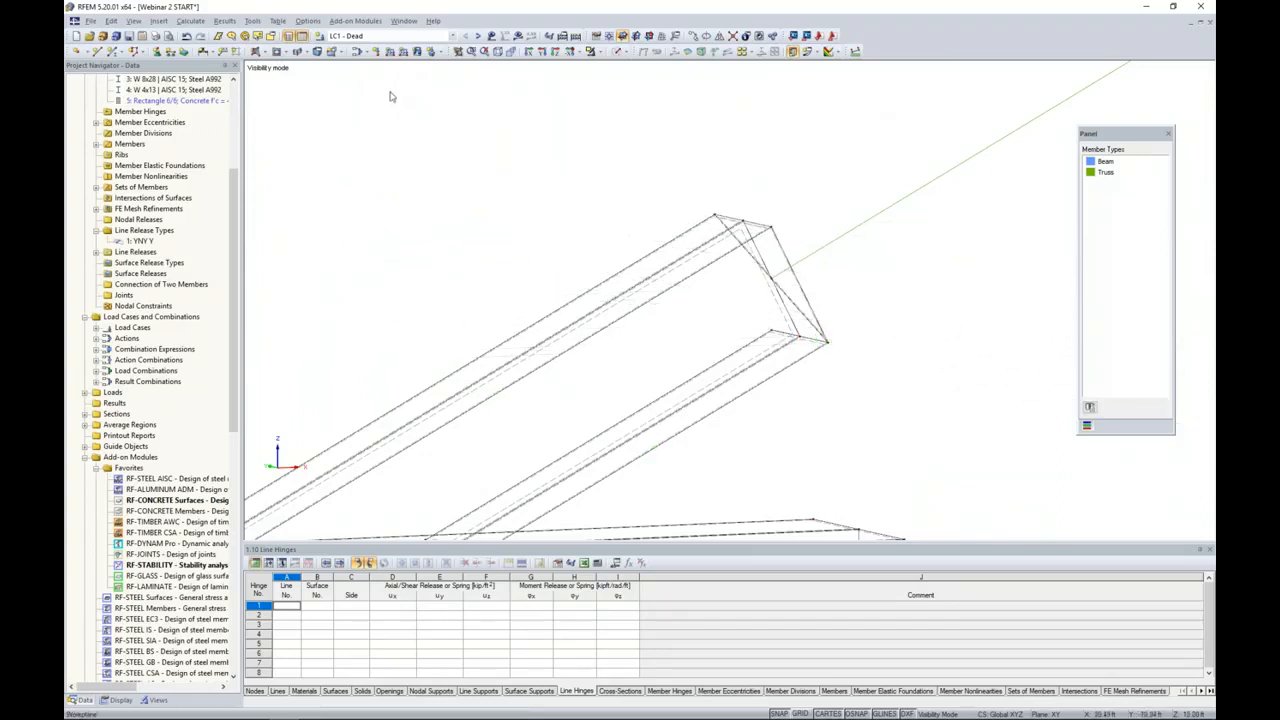
click(186, 36)
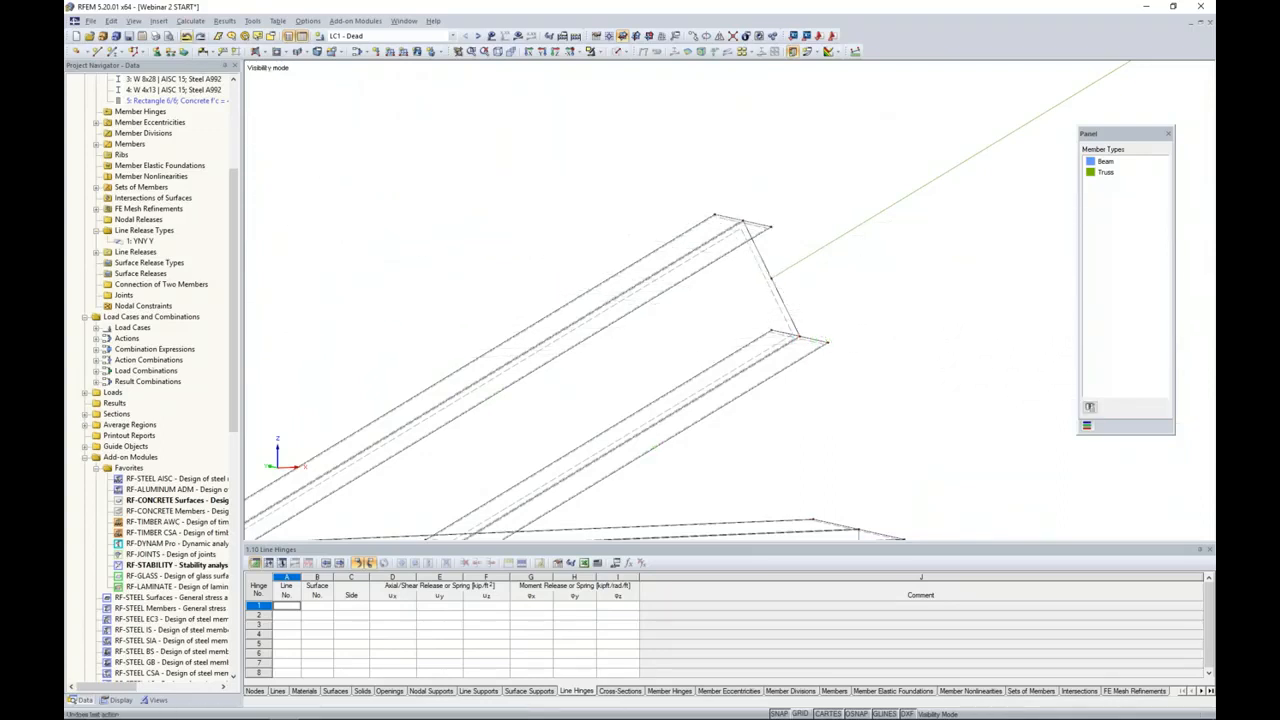
- Start a new Rigid polygonal surface and draw it across the outer end of the right diagonal through its four flange corners
click(256, 52)
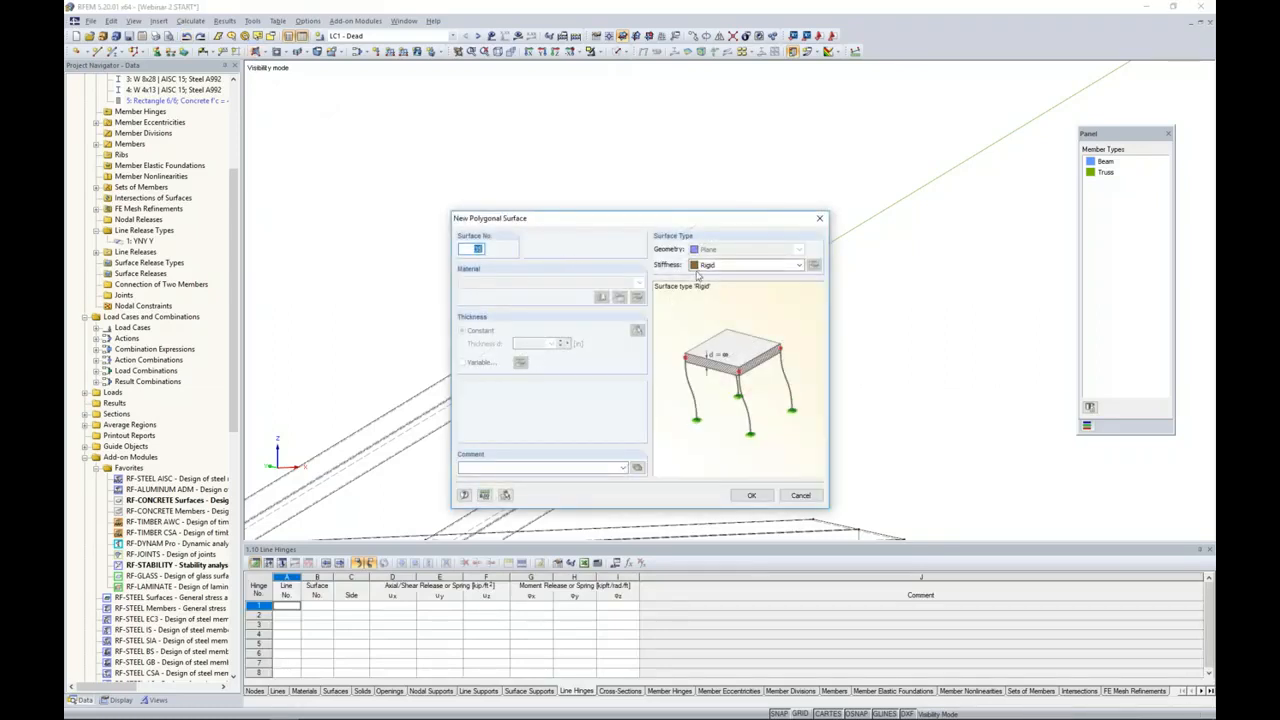
click(752, 495)
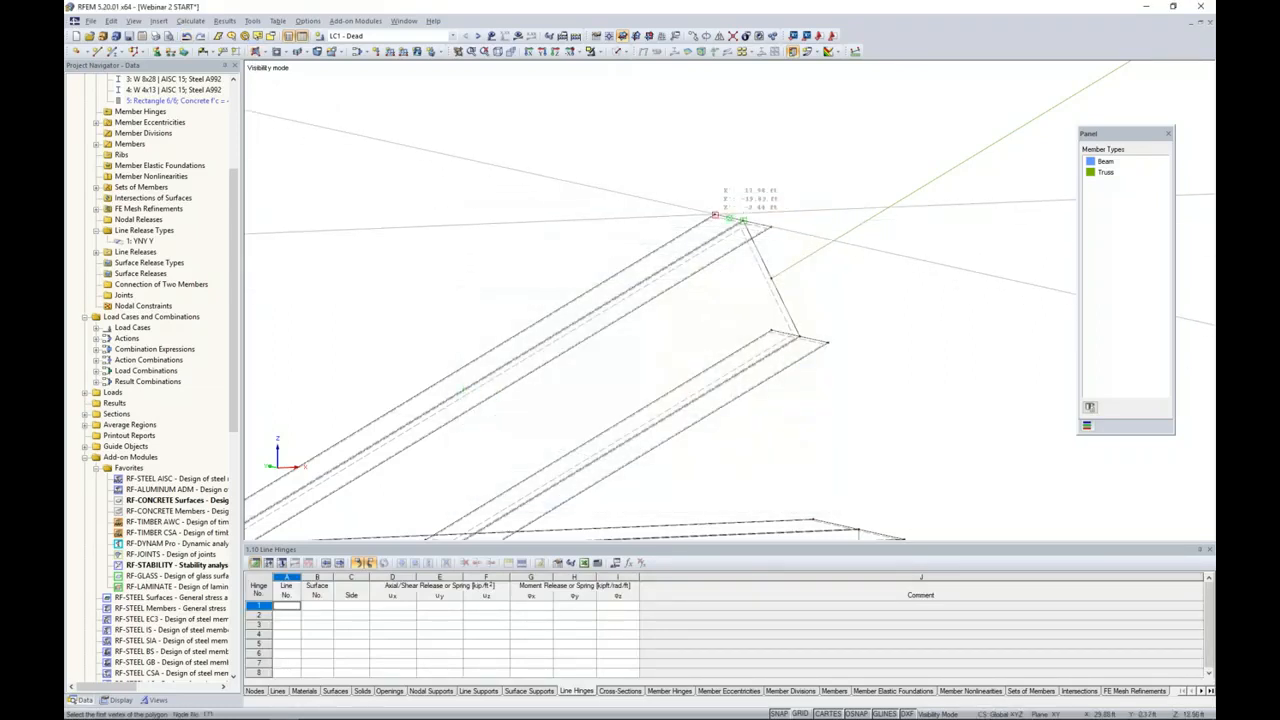
click(776, 226)
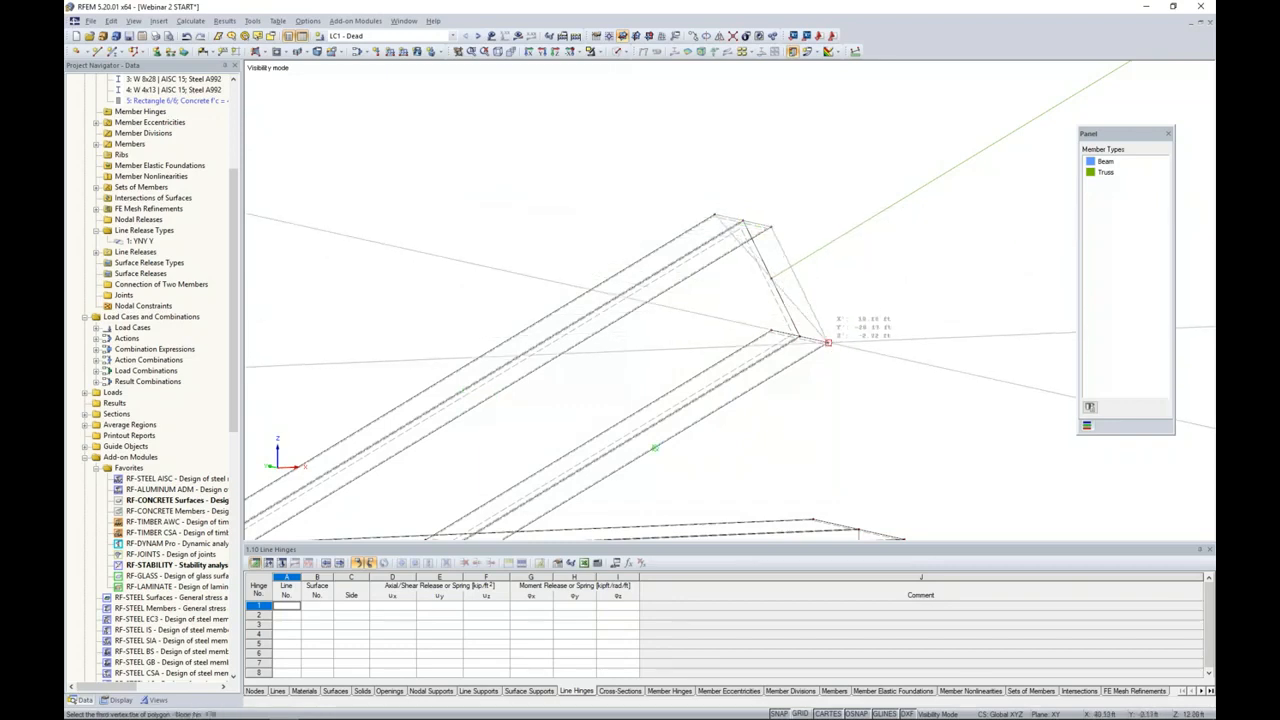
double_click(772, 330)
- Draw another rigid surface across the right end of the chord segment through its four flange corners
middle_drag(846, 415, 802, 140)
middle_drag(794, 205, 770, 104)
click(744, 139)
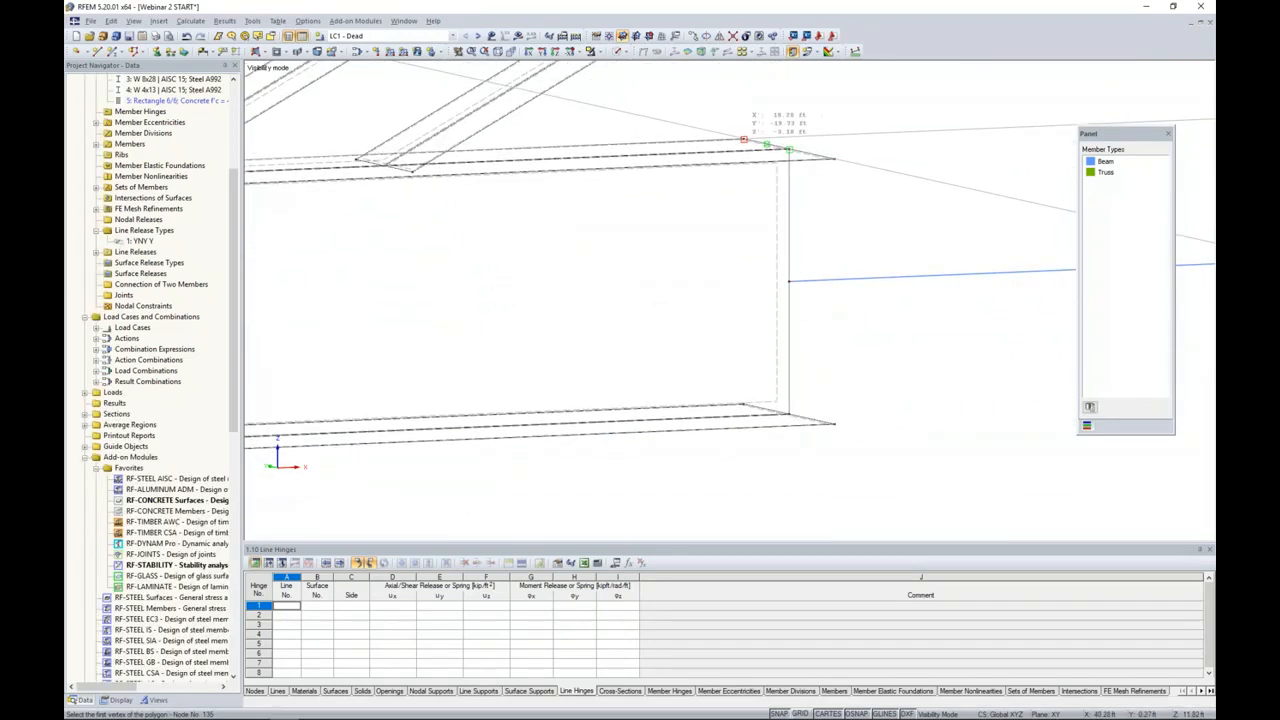
click(836, 158)
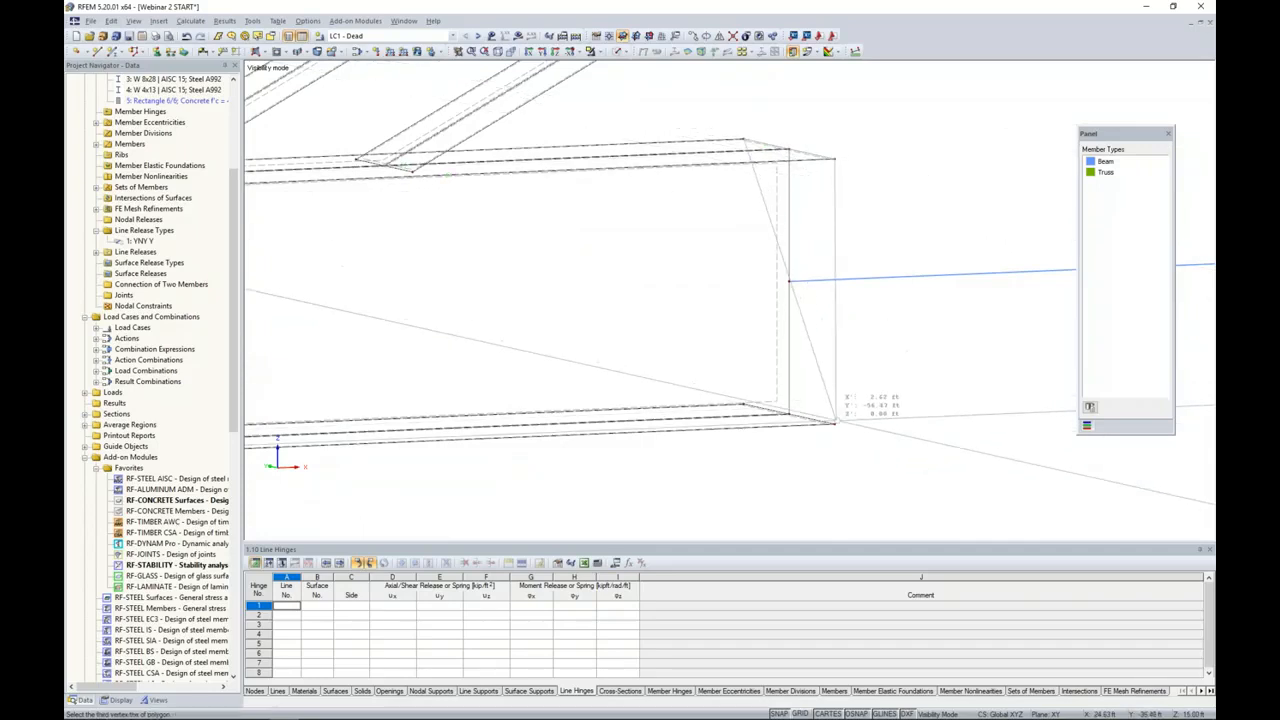
double_click(744, 404)
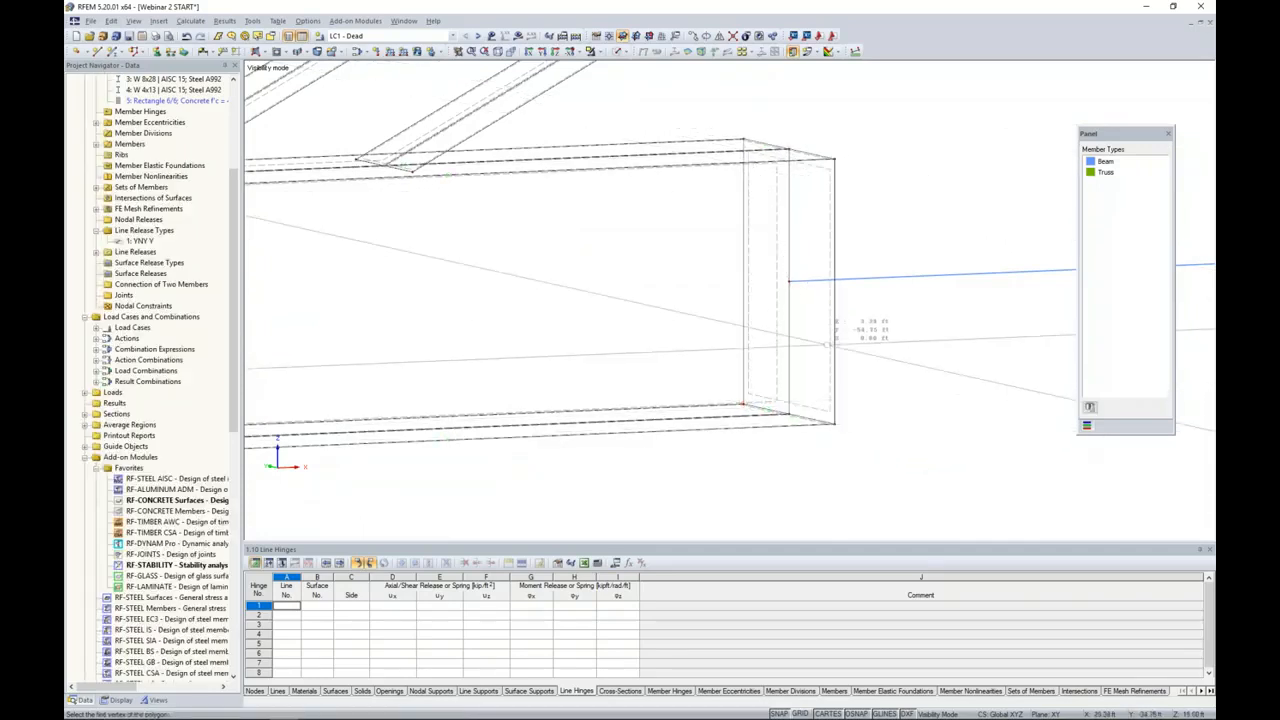
- Switch the model to transparent solid rendering and examine the capped joint and its connecting members
scroll(827, 345, down, 3)
scroll(827, 345, down, 4)
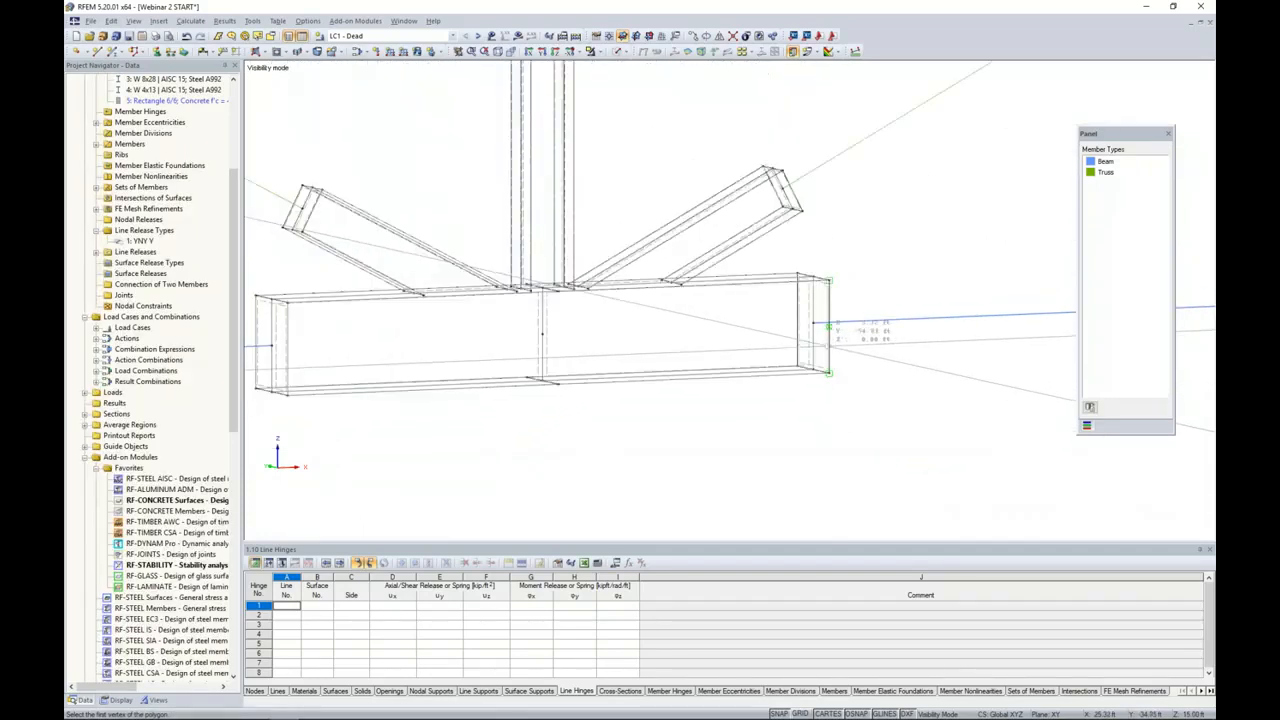
click(621, 52)
click(668, 92)
middle_drag(517, 323, 567, 370)
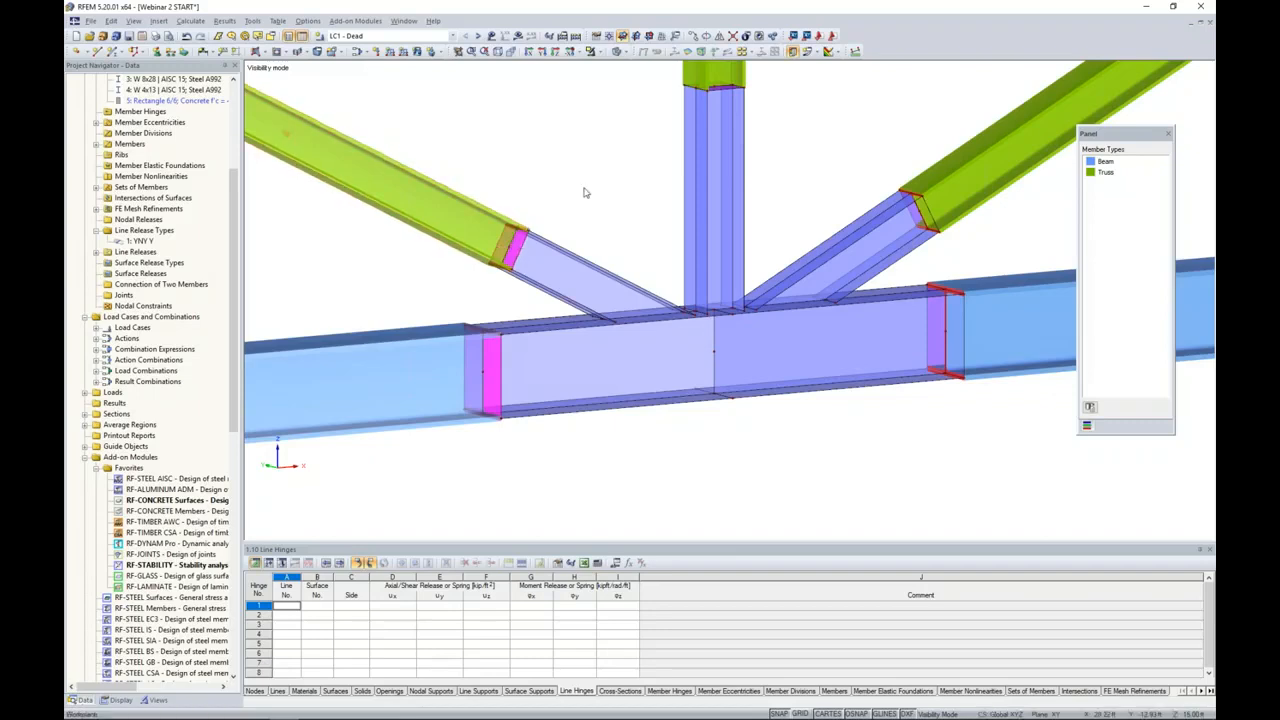
scroll(590, 195, down, 1)
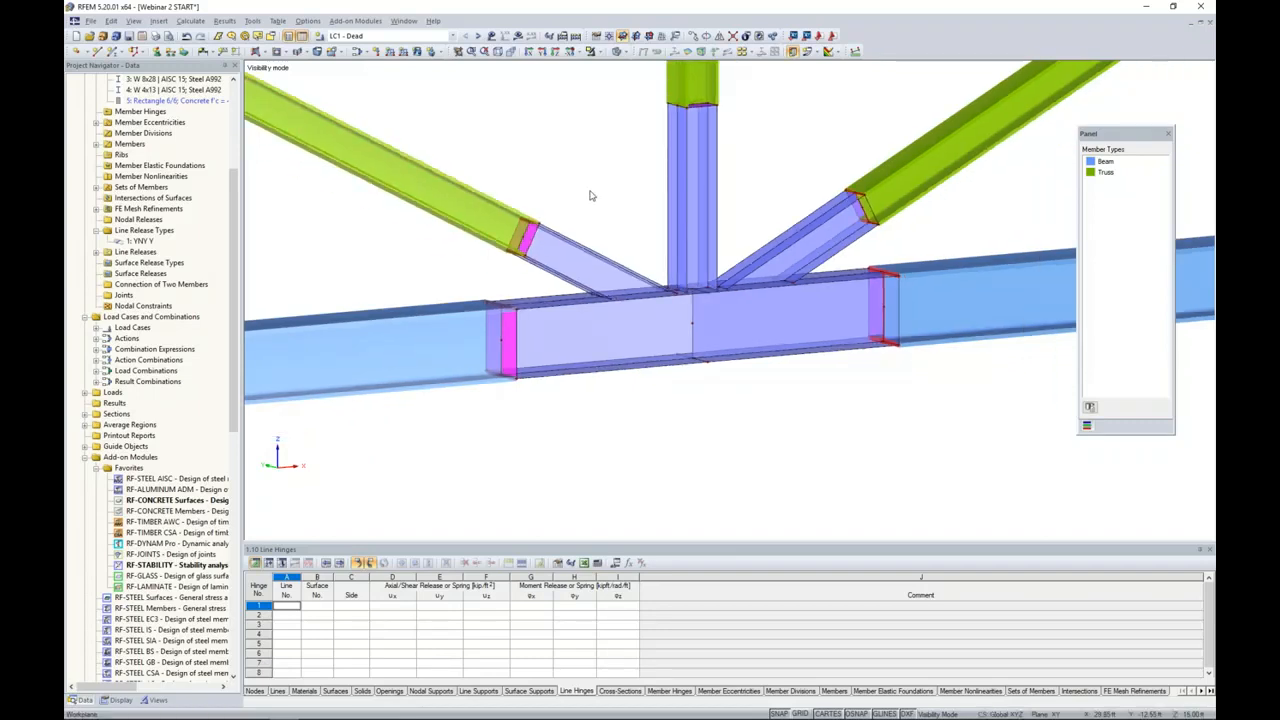
scroll(590, 196, down, 1)
middle_drag(620, 217, 592, 270)
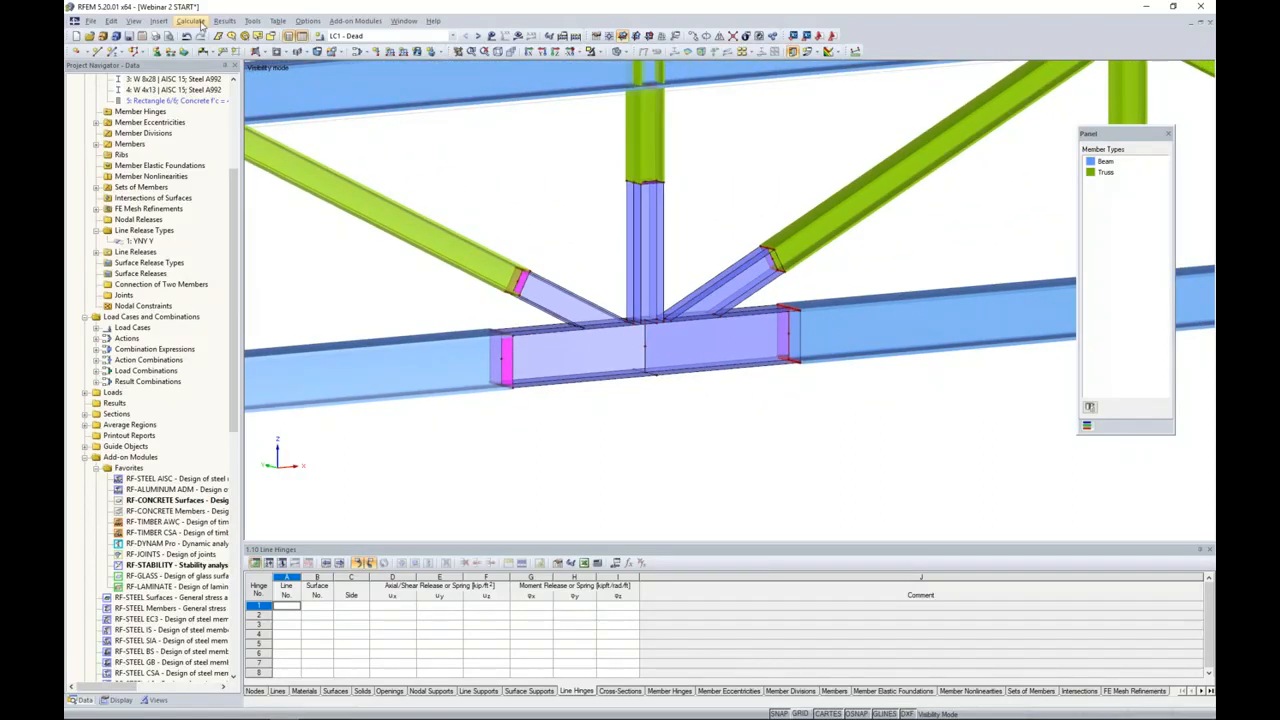
- Review the global FE mesh settings, including the target element length, and accept them as they are
click(199, 22)
click(208, 157)
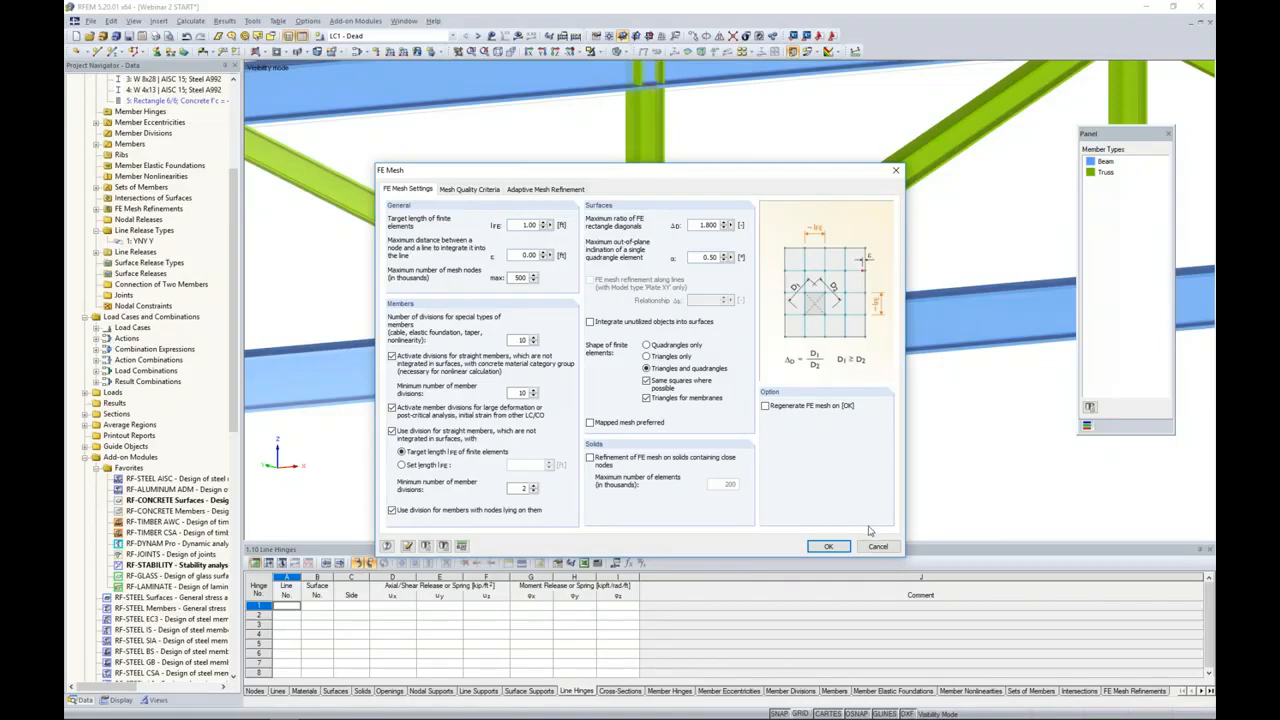
click(828, 546)
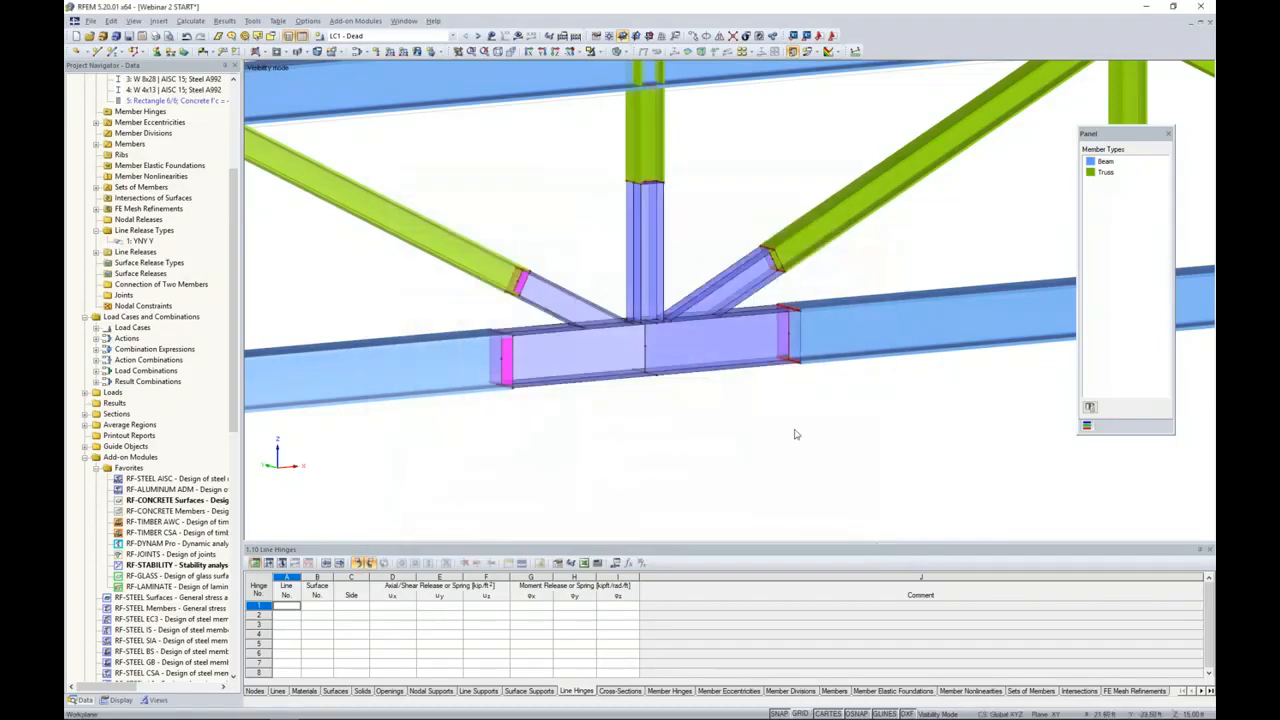
- Turn on the display of FE mesh refinements on the joint surfaces
scroll(610, 402, up, 2)
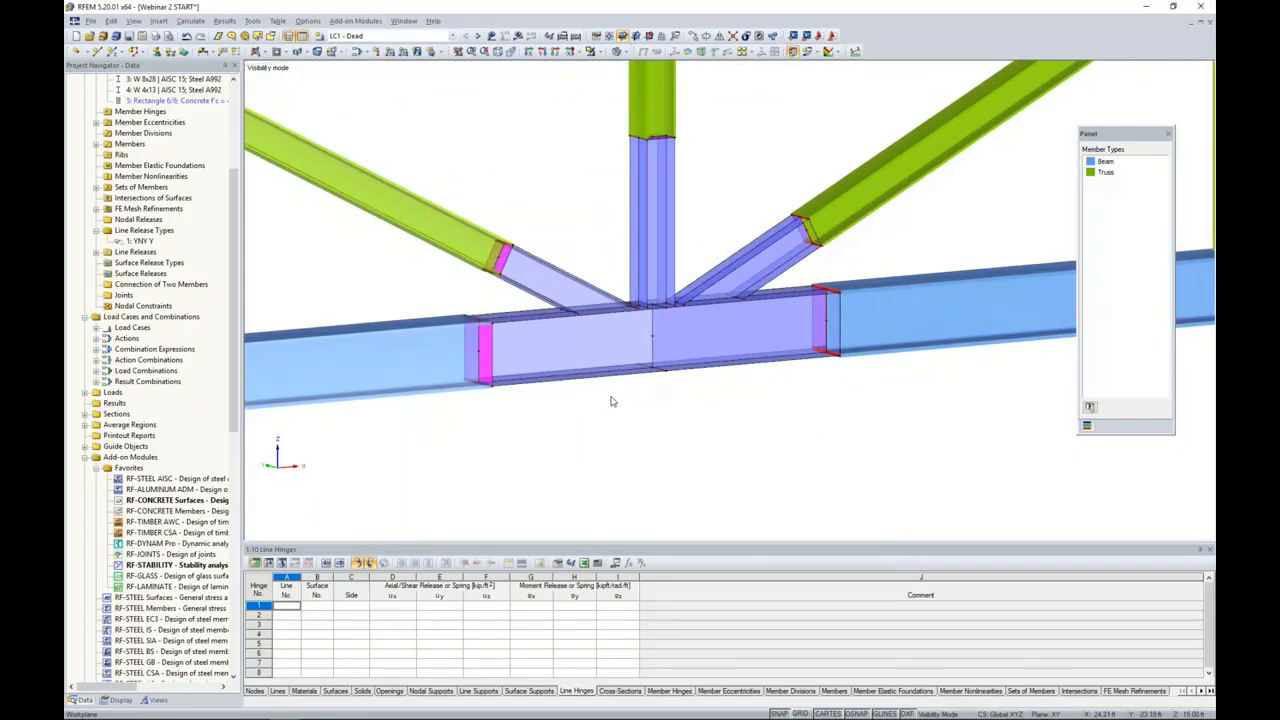
click(120, 699)
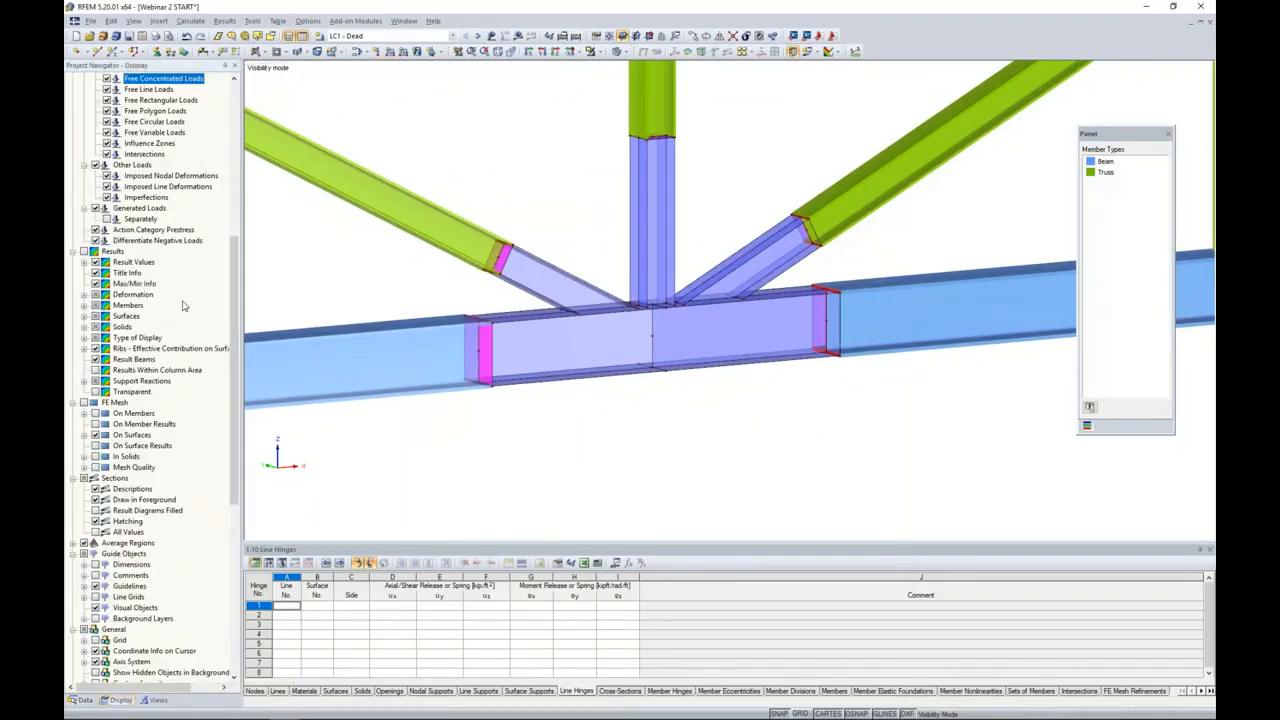
scroll(183, 214, up, 10)
scroll(170, 212, up, 1)
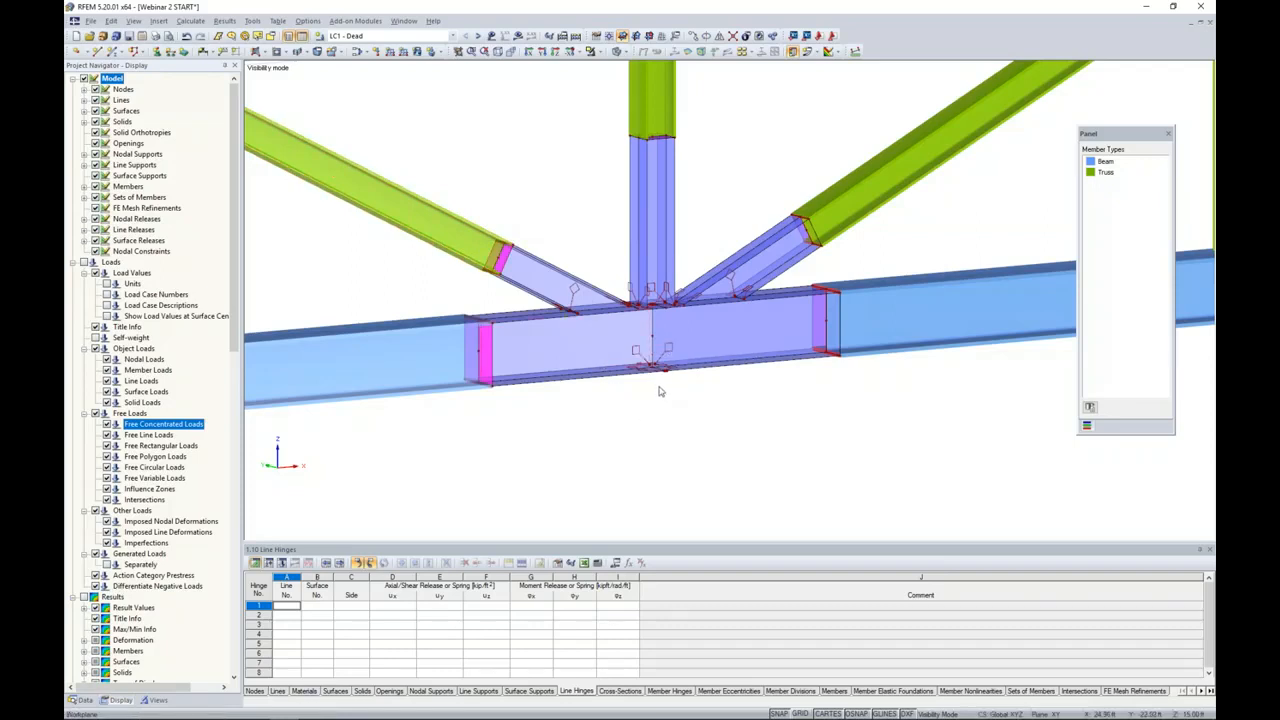
scroll(659, 391, up, 3)
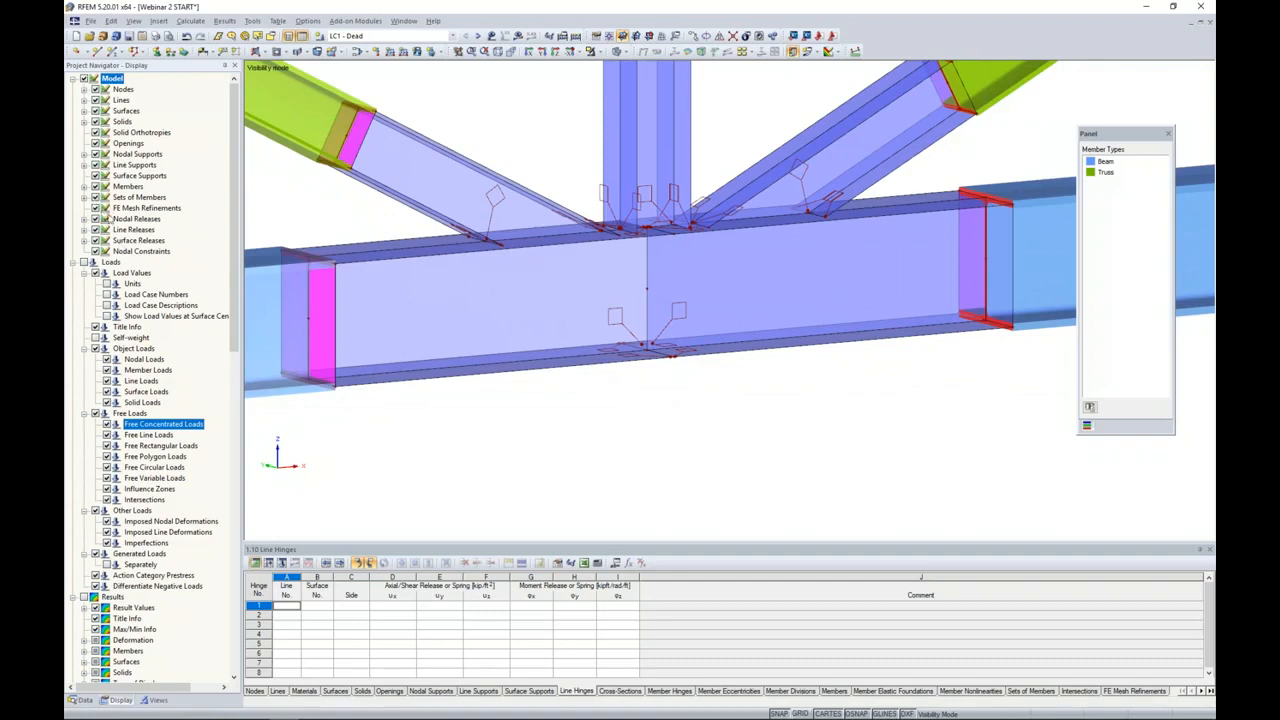
- Inspect the target FE length of the mesh refinement assigned to the chord web surface, leaving its settings as they are
click(619, 315)
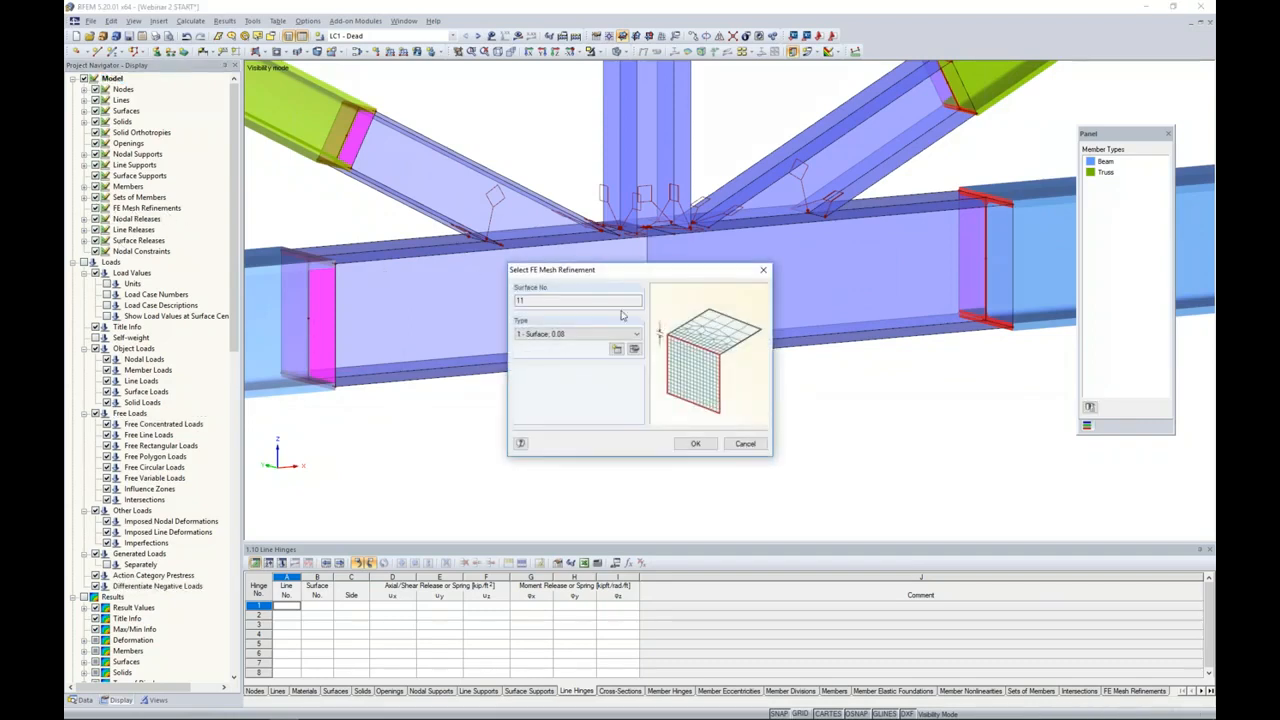
click(634, 349)
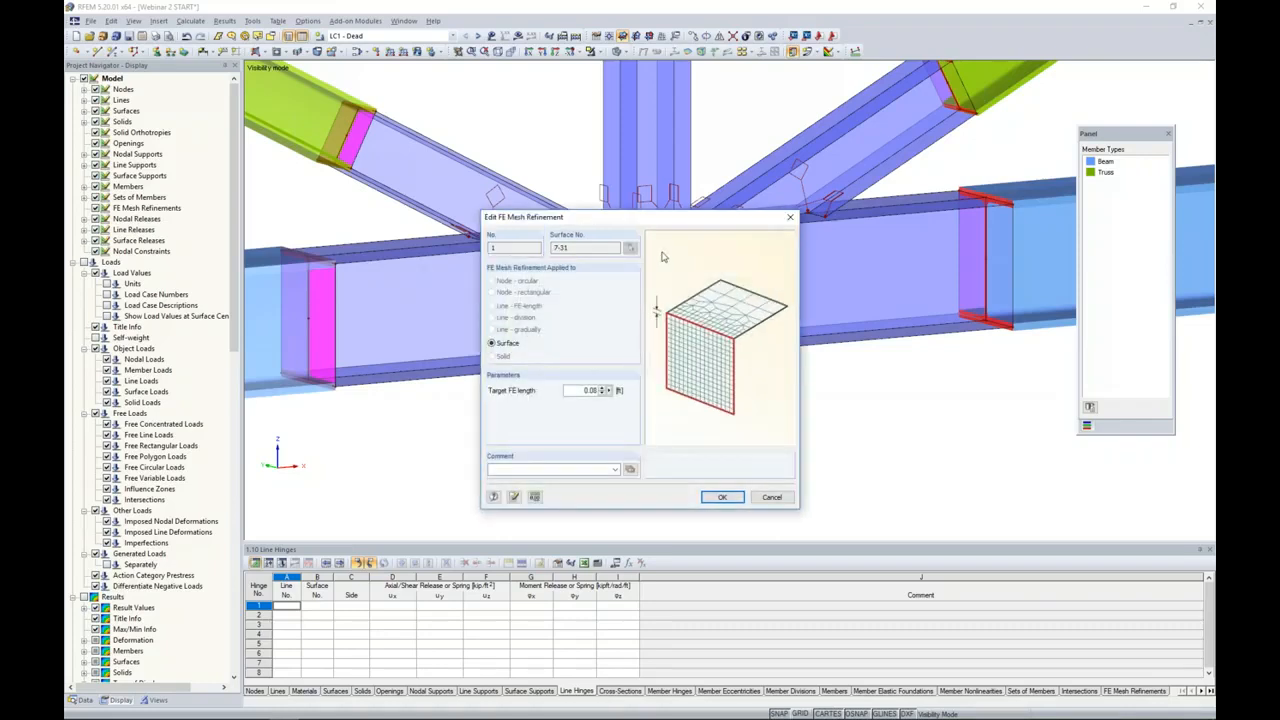
drag(663, 225, 809, 238)
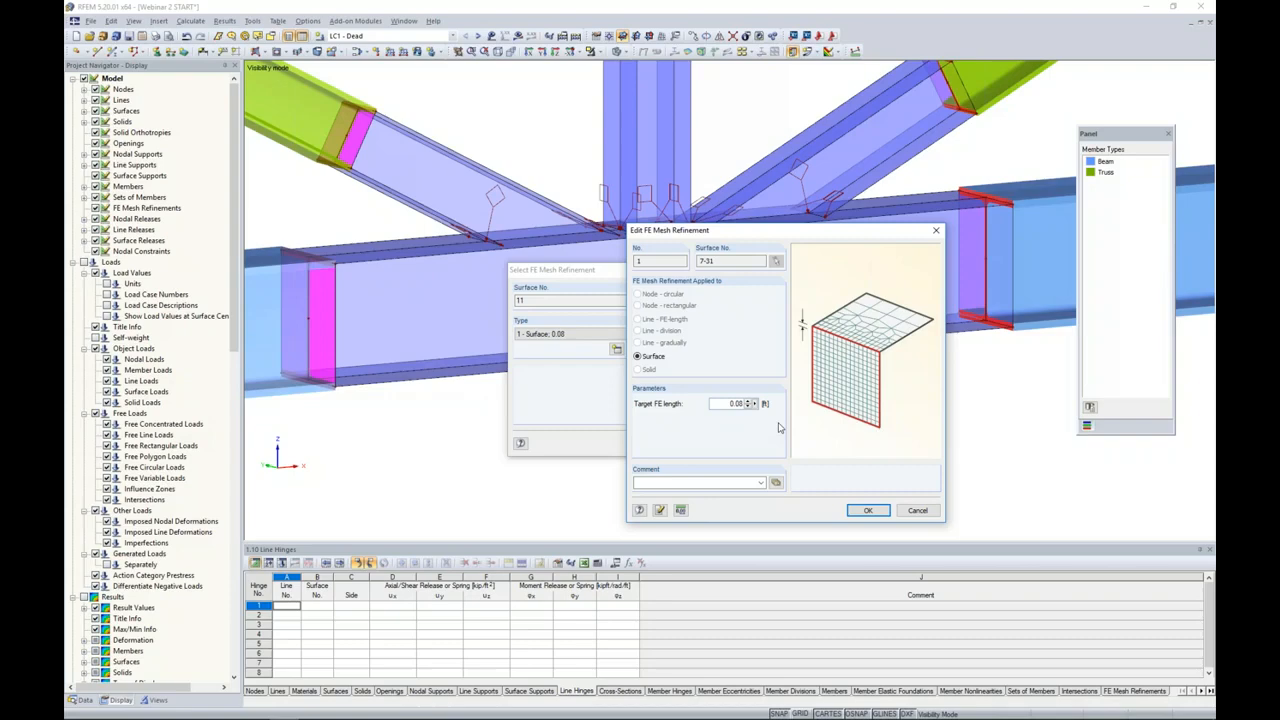
click(900, 508)
click(746, 444)
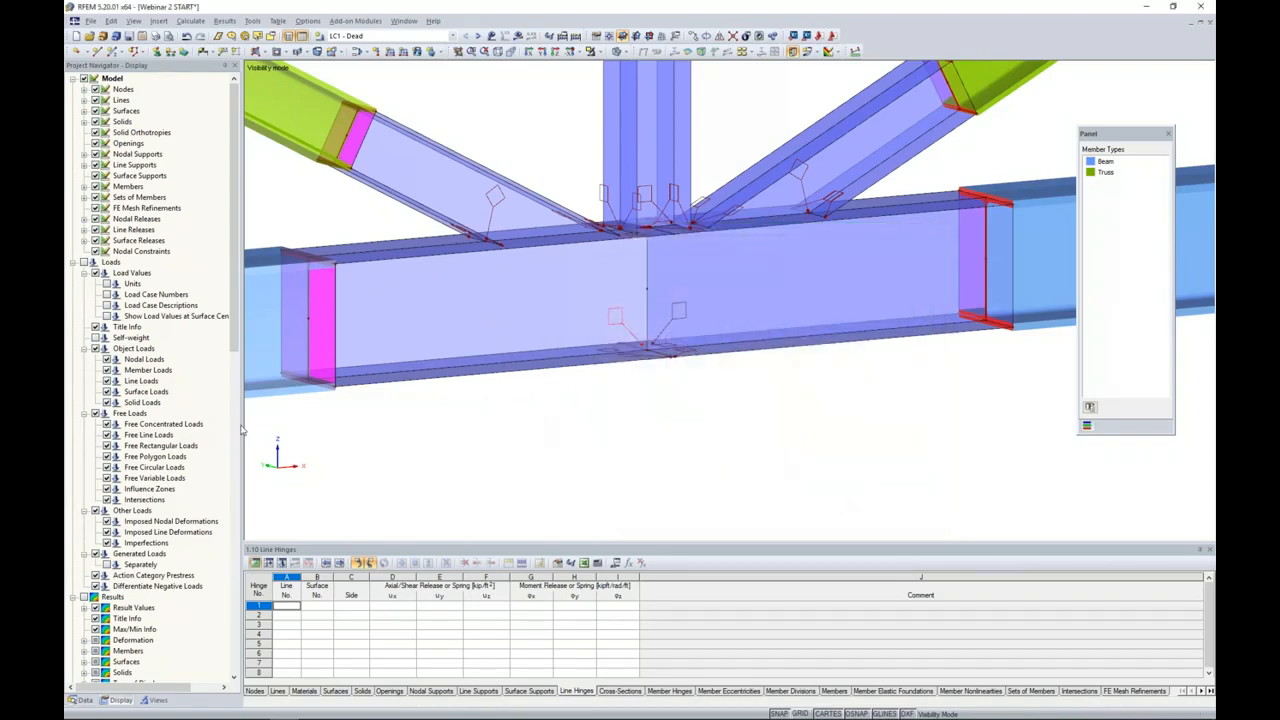
- Generate the FE mesh and turn on its display
click(197, 36)
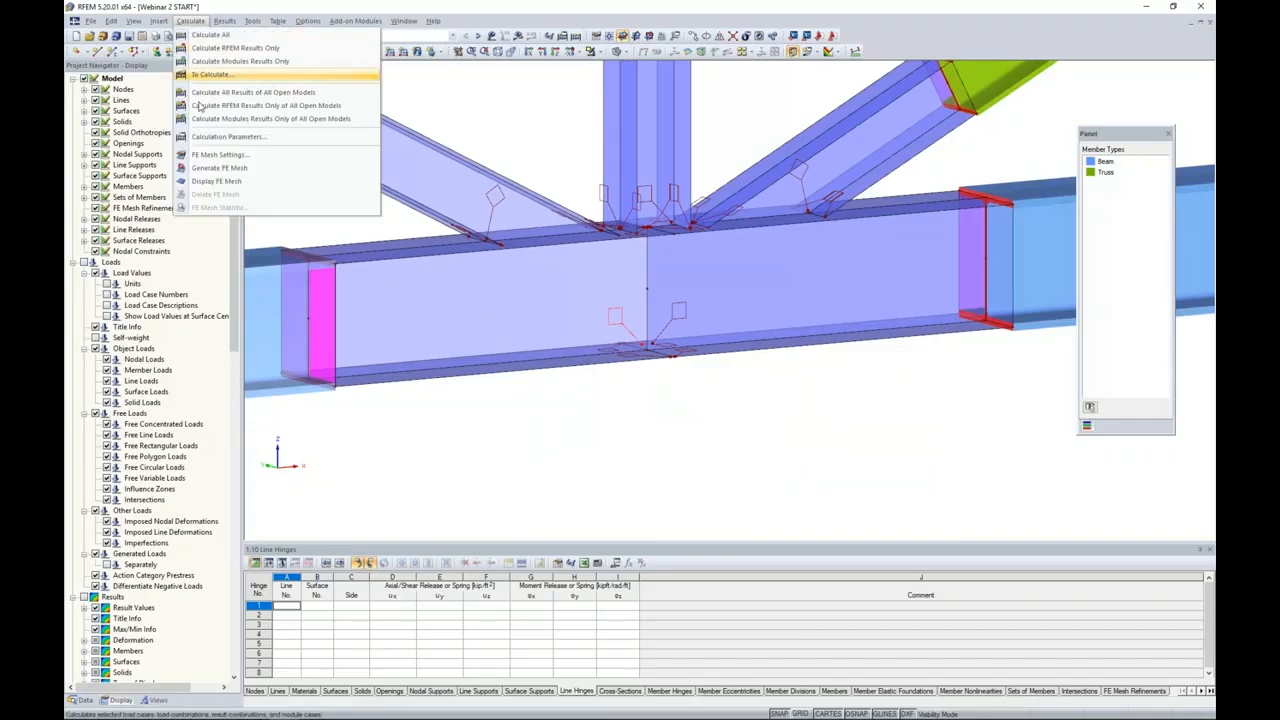
click(194, 170)
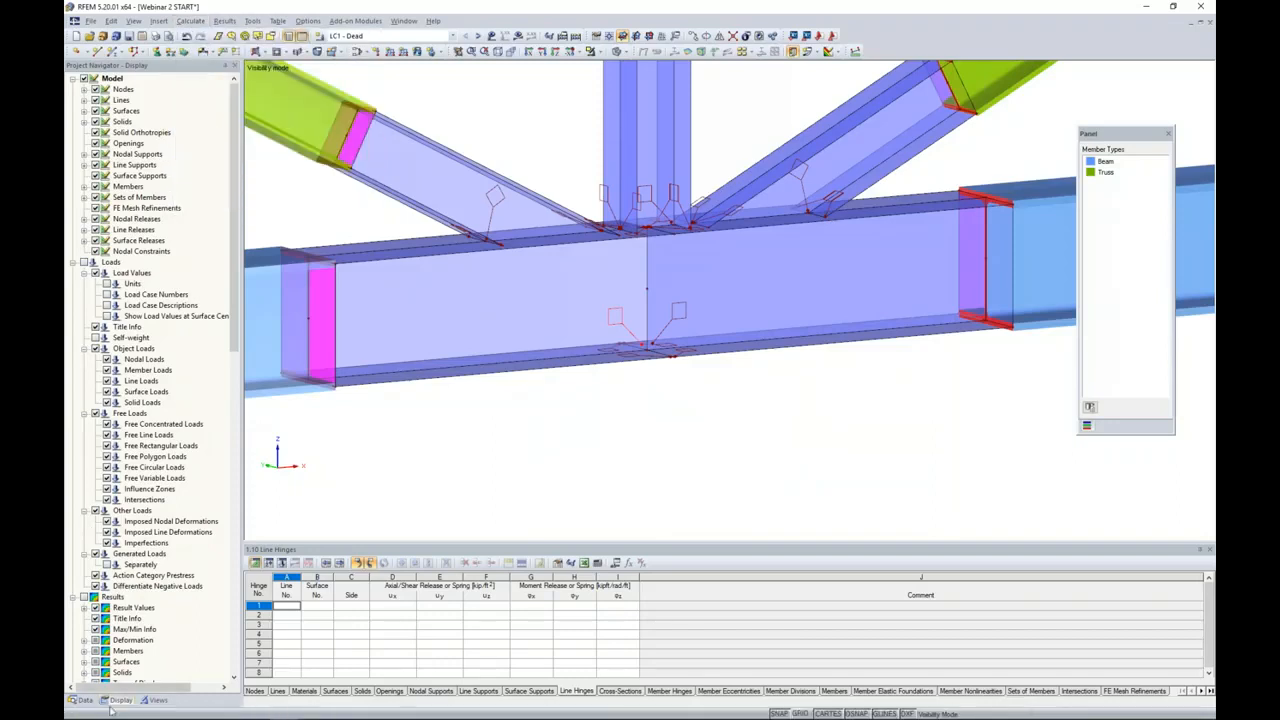
scroll(170, 413, down, 5)
click(84, 424)
- Switch the model to wireframe display and hide the FE mesh refinement symbols around the joint
click(628, 53)
click(640, 66)
scroll(567, 198, down, 4)
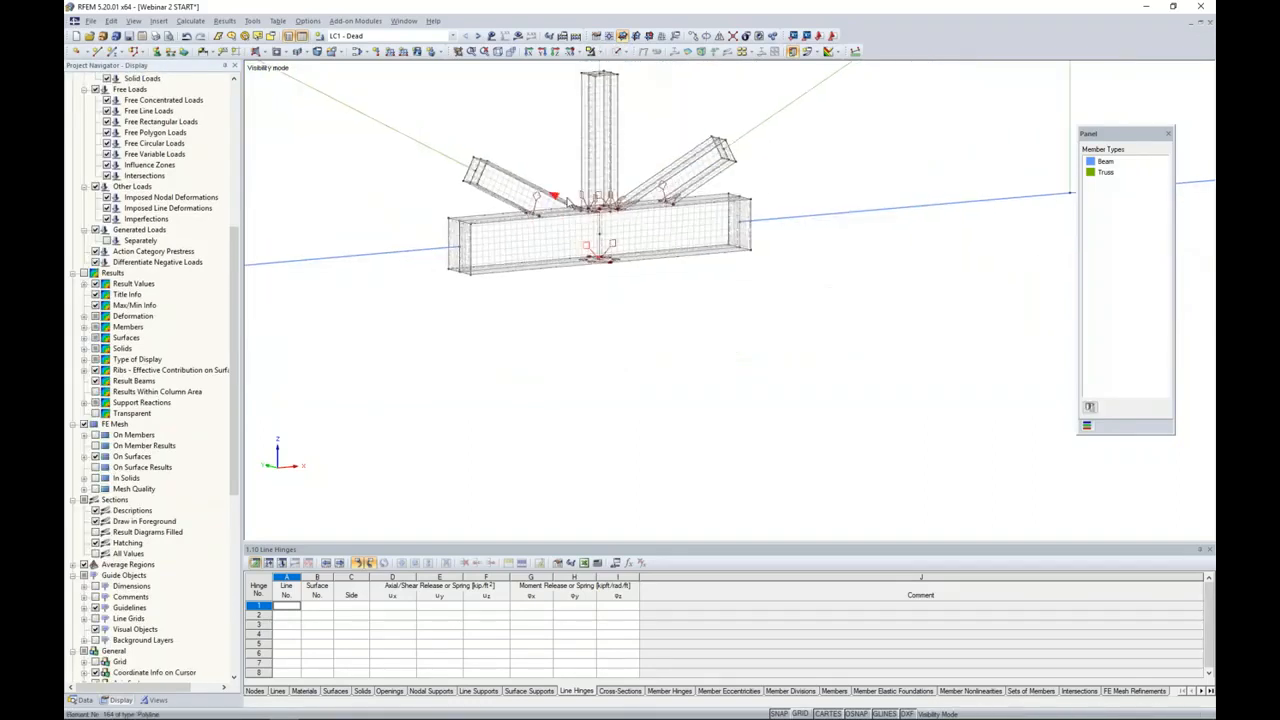
scroll(552, 196, down, 2)
scroll(118, 333, up, 5)
click(96, 209)
middle_drag(714, 293, 663, 357)
scroll(477, 372, up, 4)
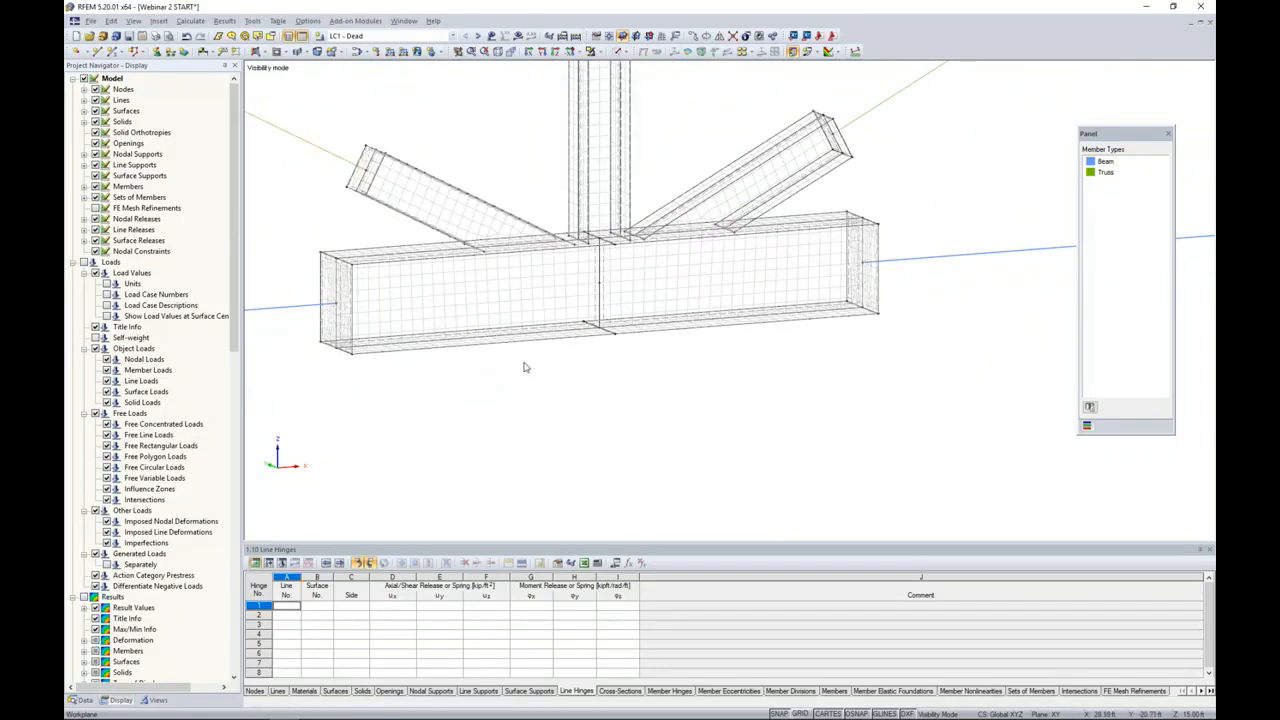
middle_drag(524, 367, 594, 446)
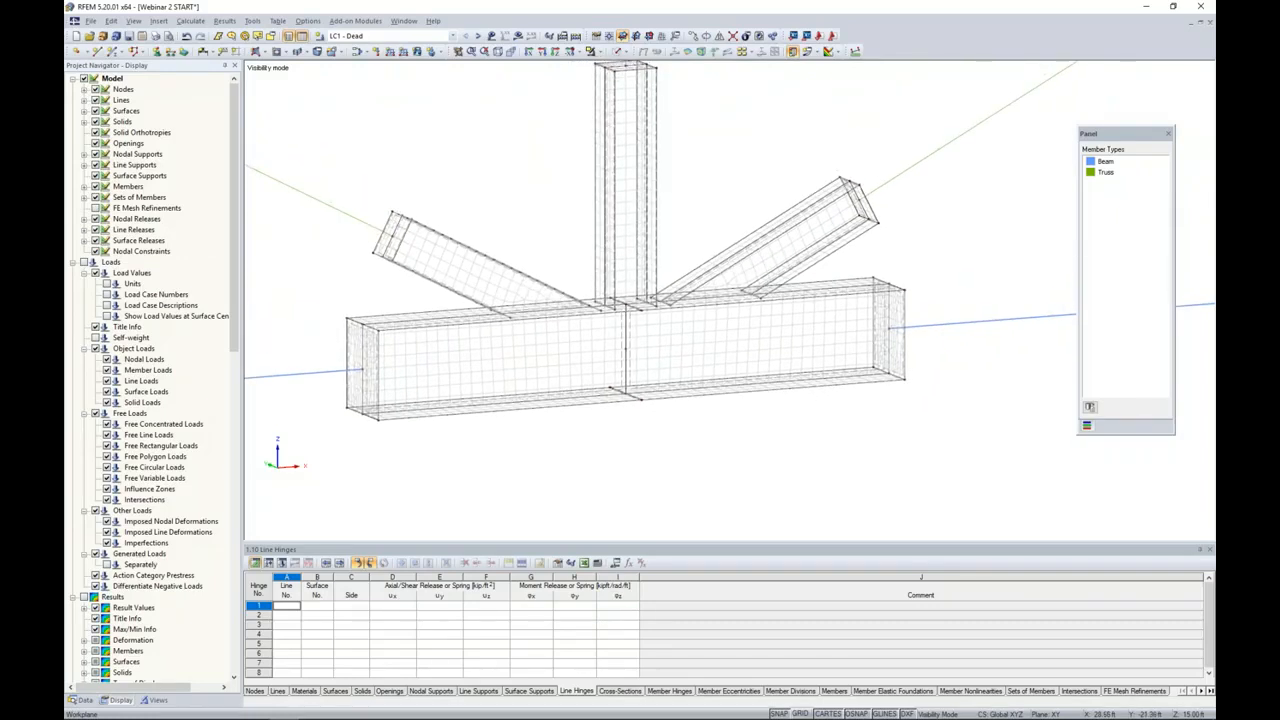
- Show the hidden objects of the structure in the background behind the truss
scroll(657, 248, down, 5)
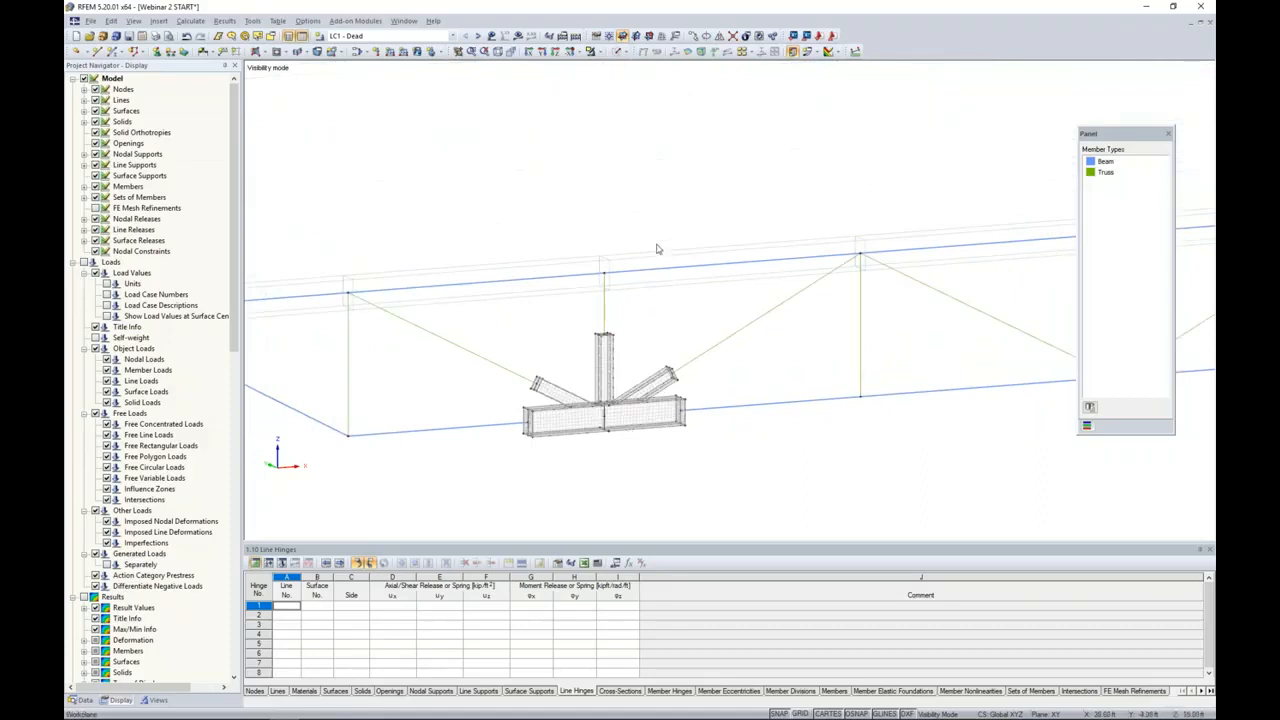
right_click(564, 207)
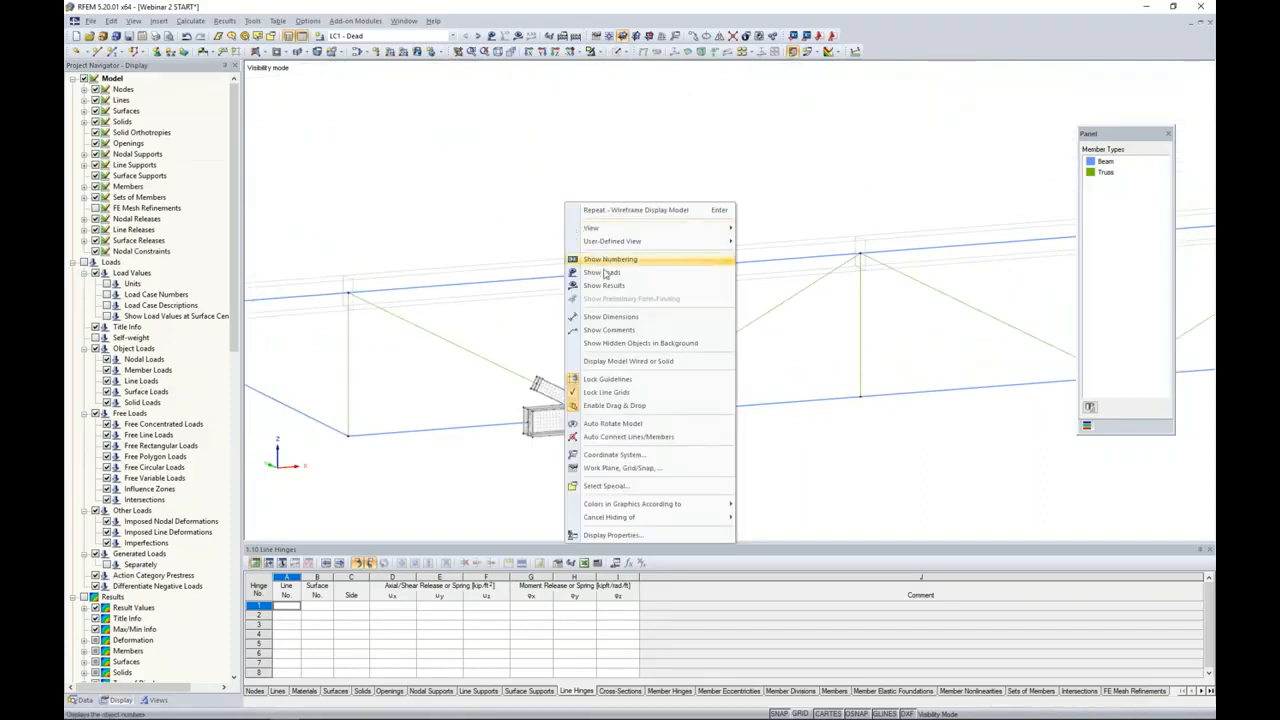
click(612, 343)
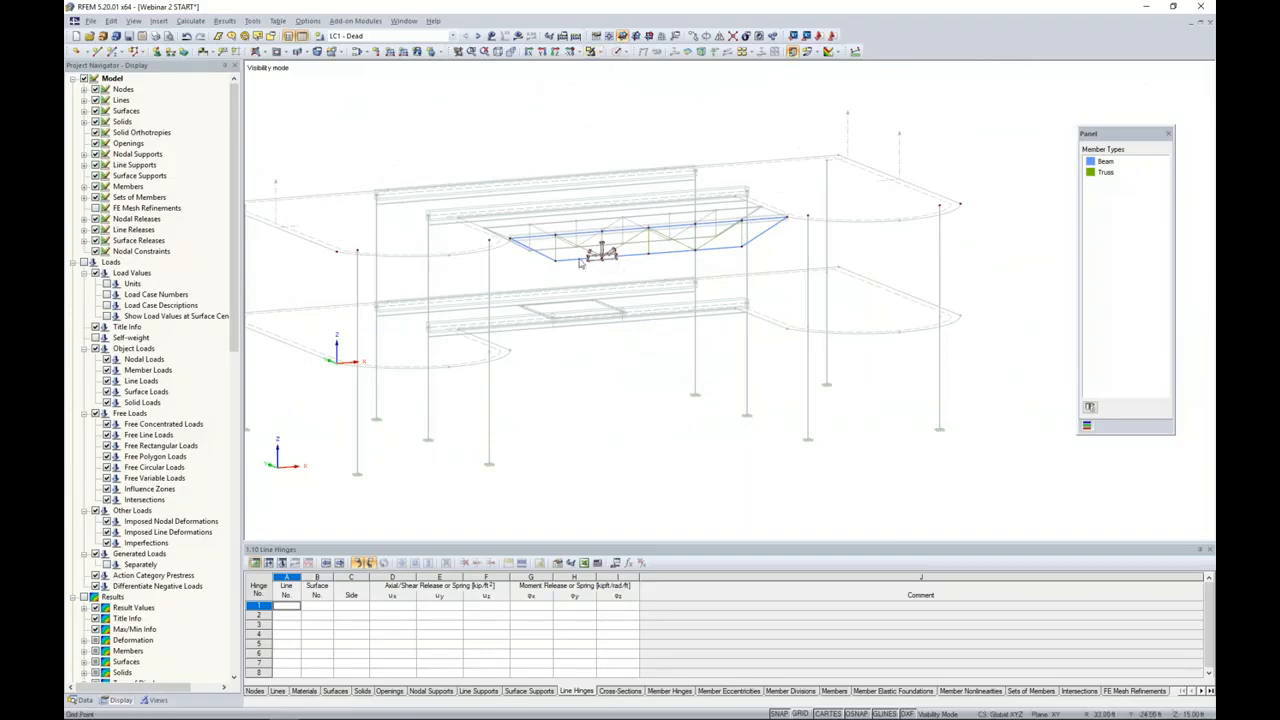
- Switch the model around the lower chord joint to the solid transparent display
scroll(580, 262, up, 10)
middle_drag(580, 289, 576, 355)
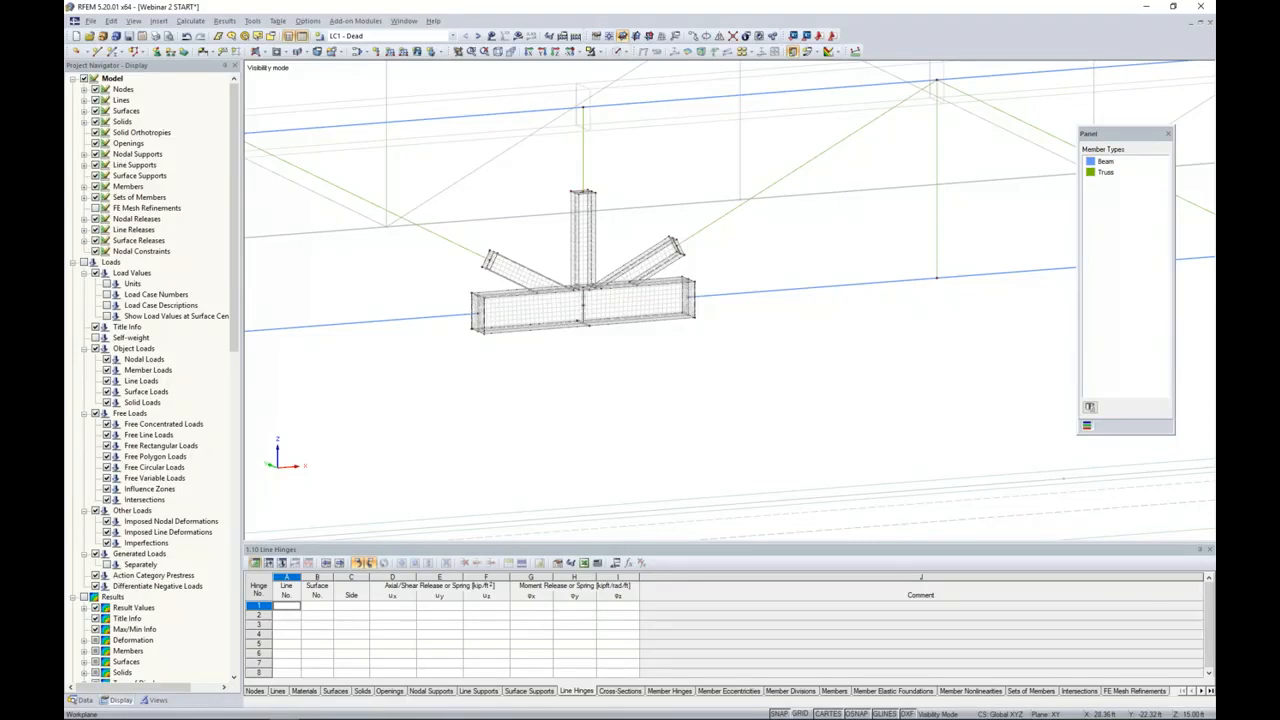
scroll(580, 351, up, 2)
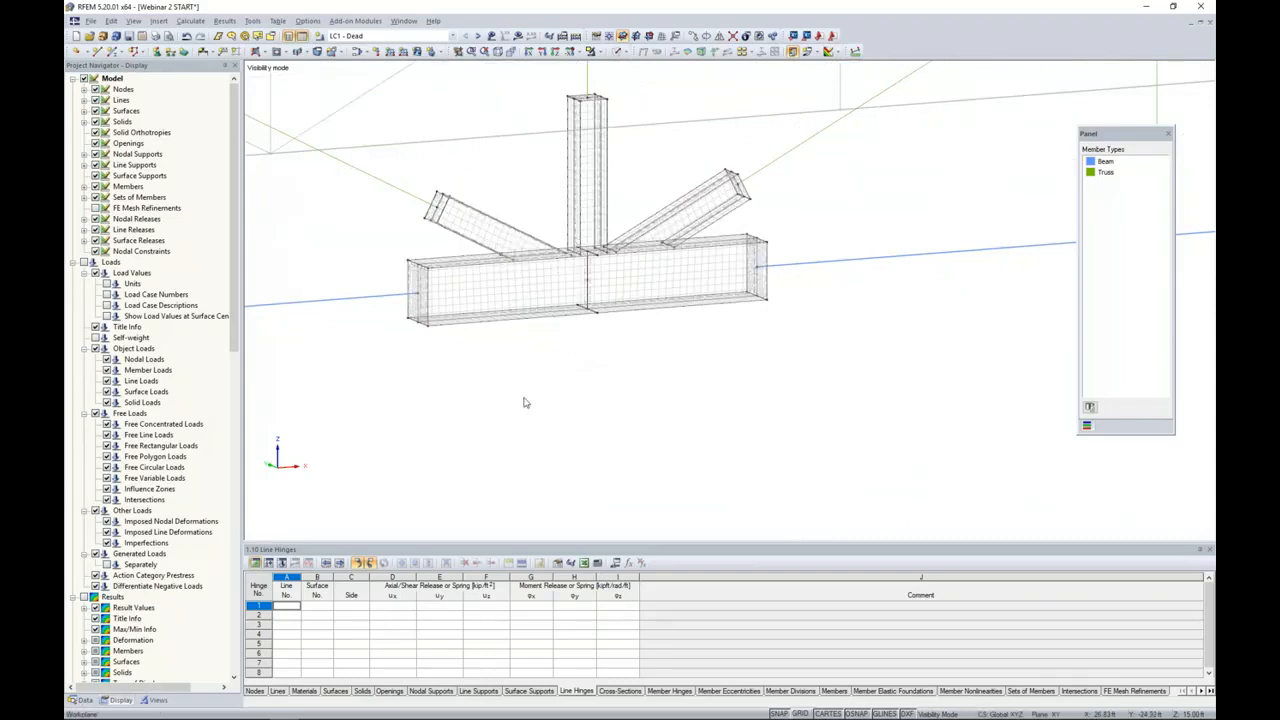
click(618, 51)
click(634, 92)
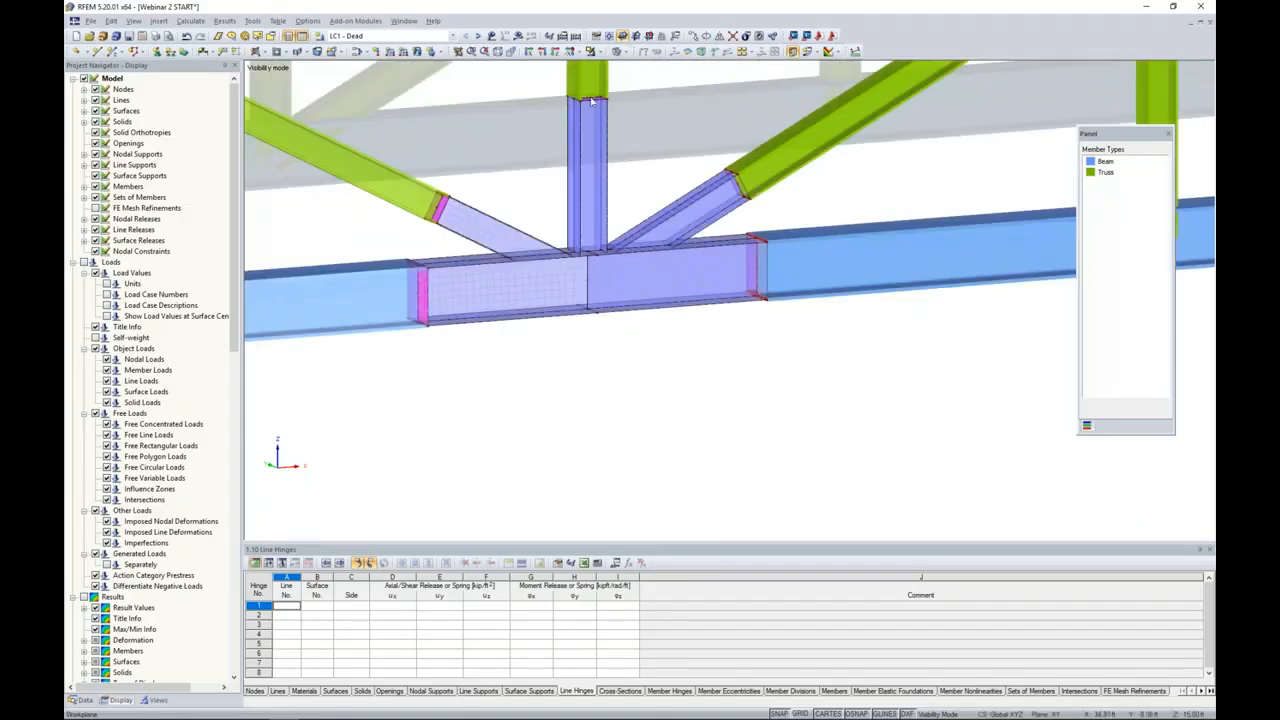
- Turn off the display of hidden objects in the background so only the truss is shown
right_click(504, 128)
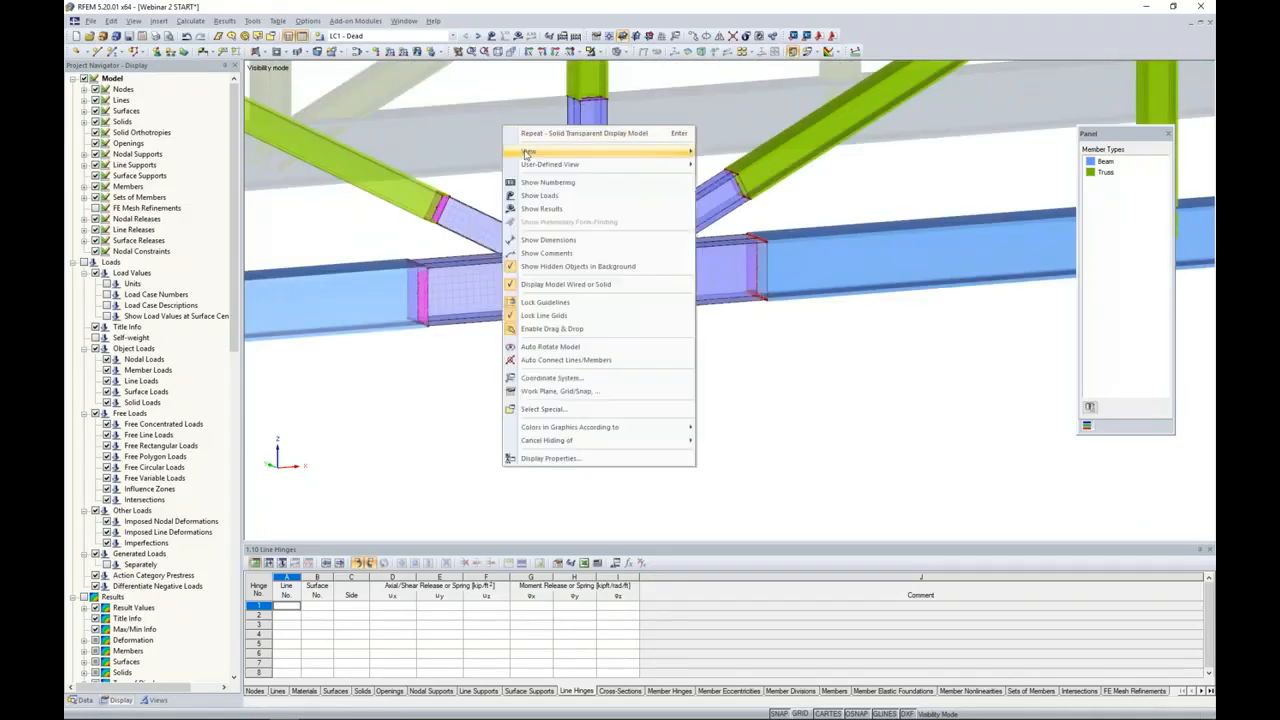
click(541, 266)
scroll(541, 182, down, 5)
scroll(541, 203, down, 1)
middle_drag(541, 205, 589, 366)
scroll(603, 391, down, 2)
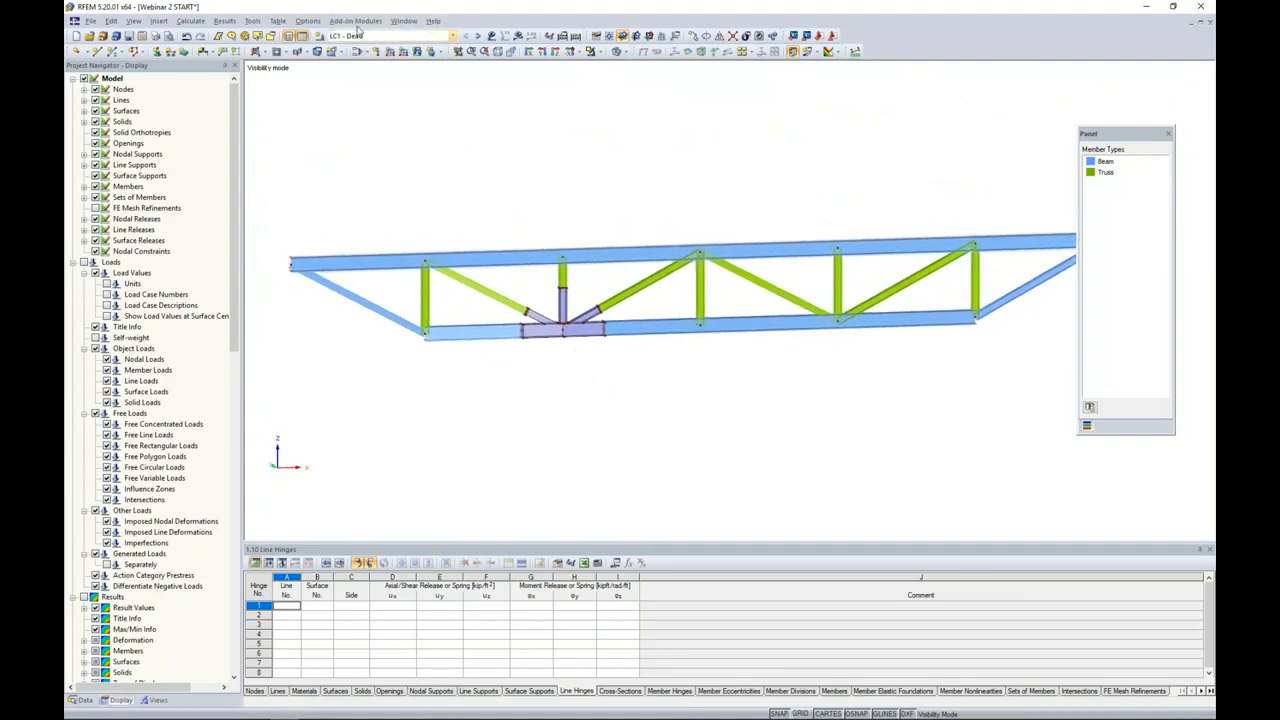
- Turn on the load display for load case LC1 - Dead and view the member load above the truss
click(492, 36)
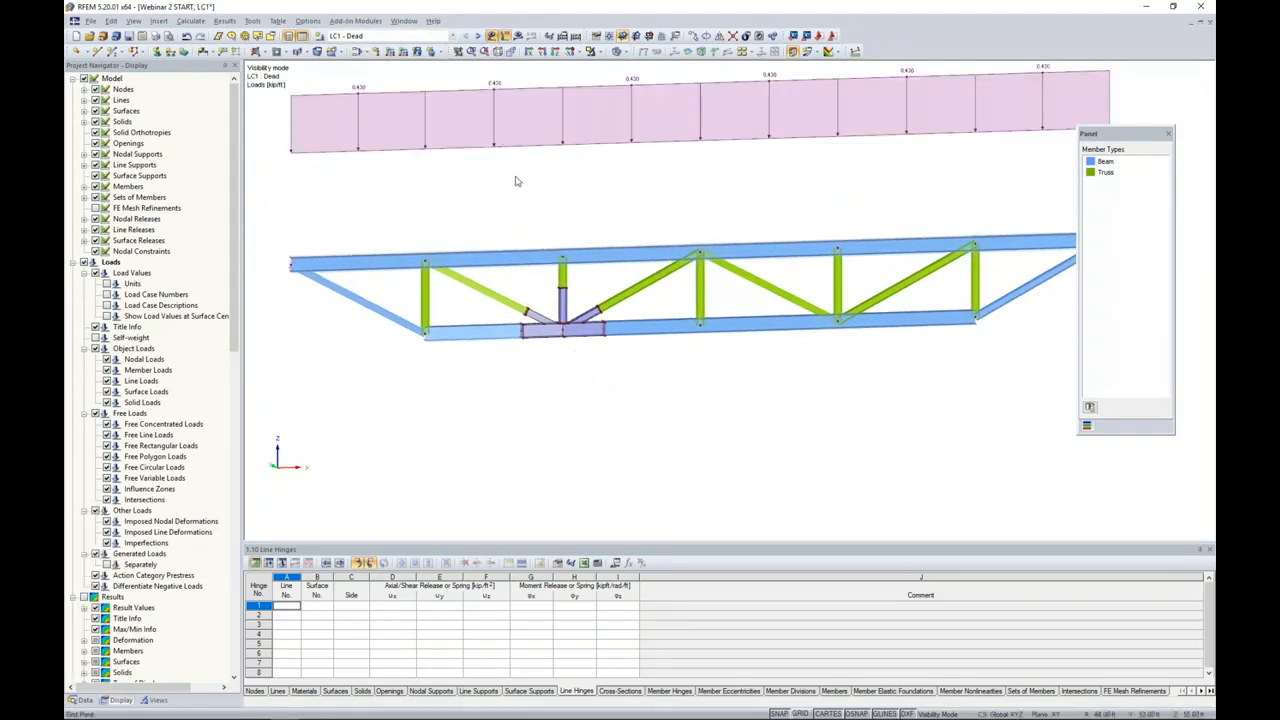
scroll(518, 192, down, 2)
scroll(355, 205, down, 1)
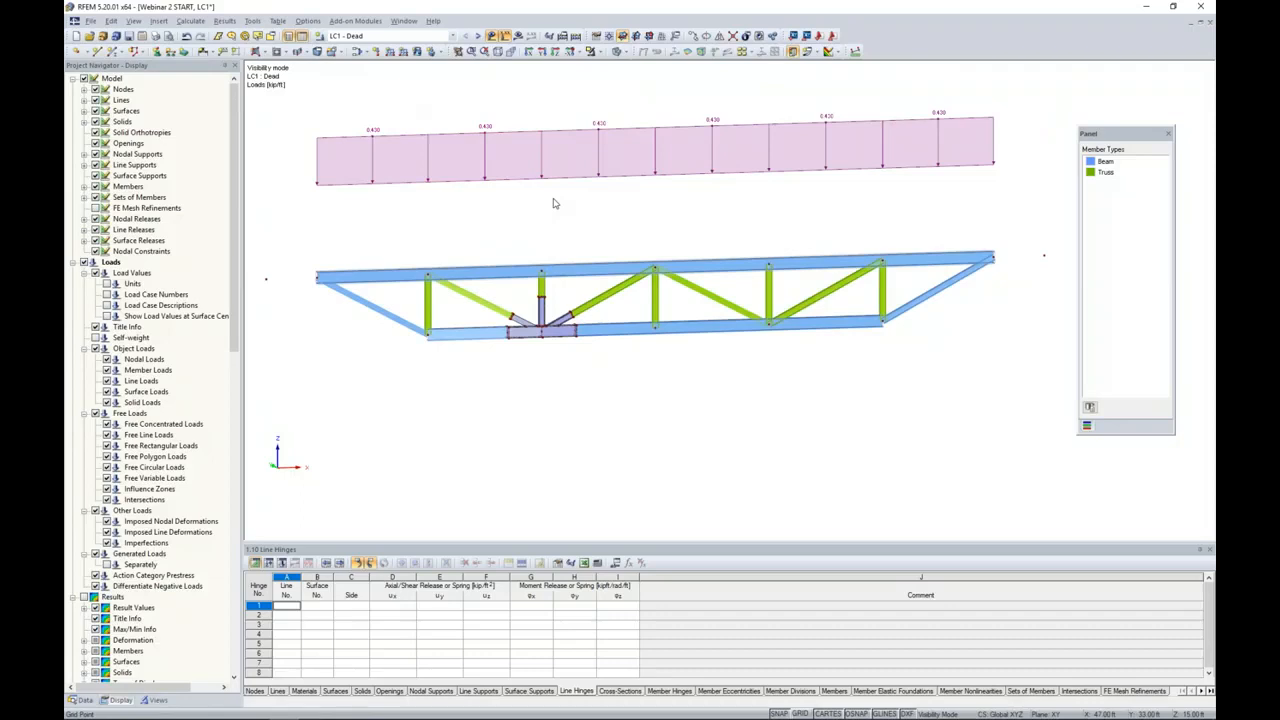
middle_drag(553, 235, 565, 150)
- Start a new nodal load defined by direction, oriented the same as the diagonal truss member 81 at the lower chord joint
scroll(553, 212, up, 3)
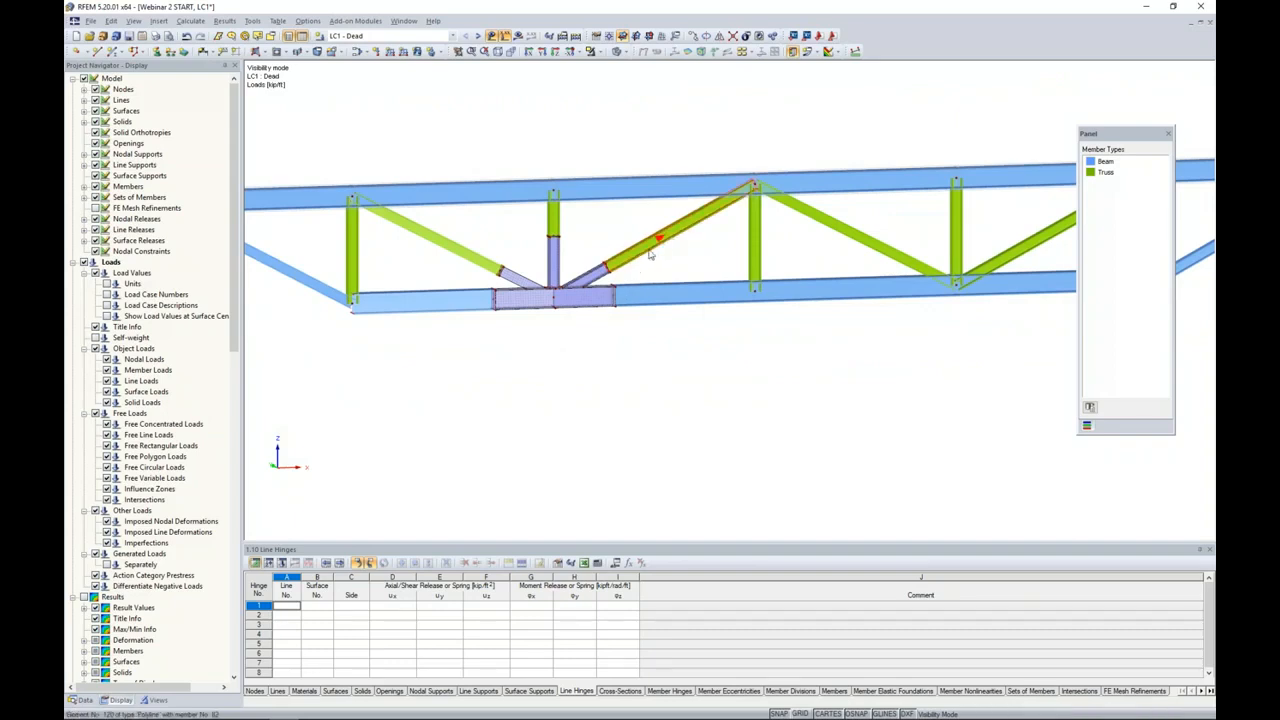
scroll(571, 255, up, 2)
scroll(571, 252, up, 1)
middle_drag(571, 252, 615, 262)
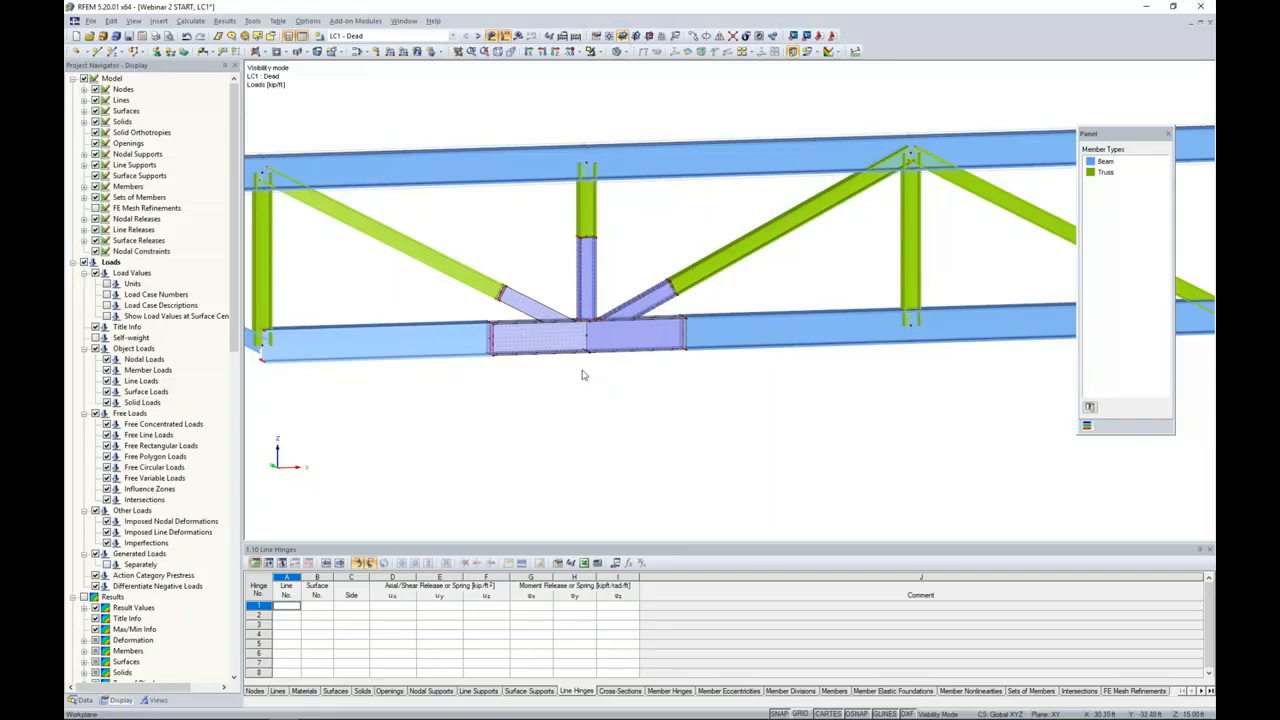
scroll(583, 375, up, 1)
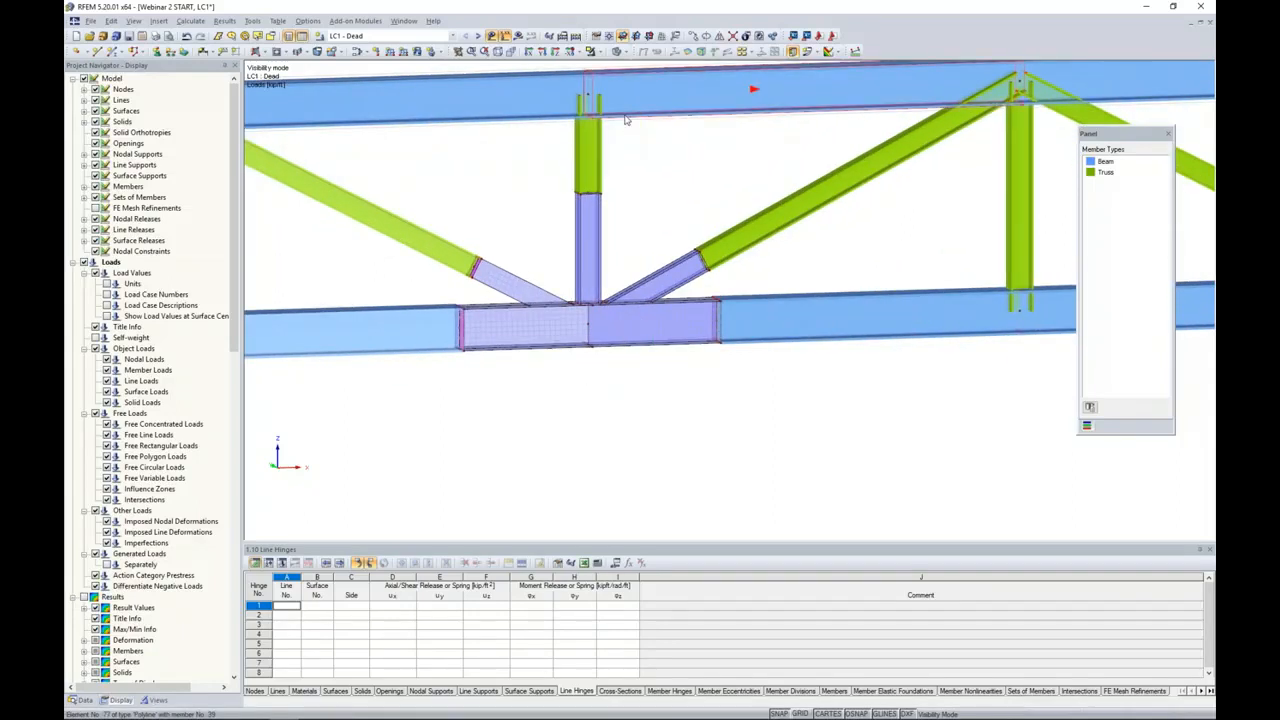
click(376, 52)
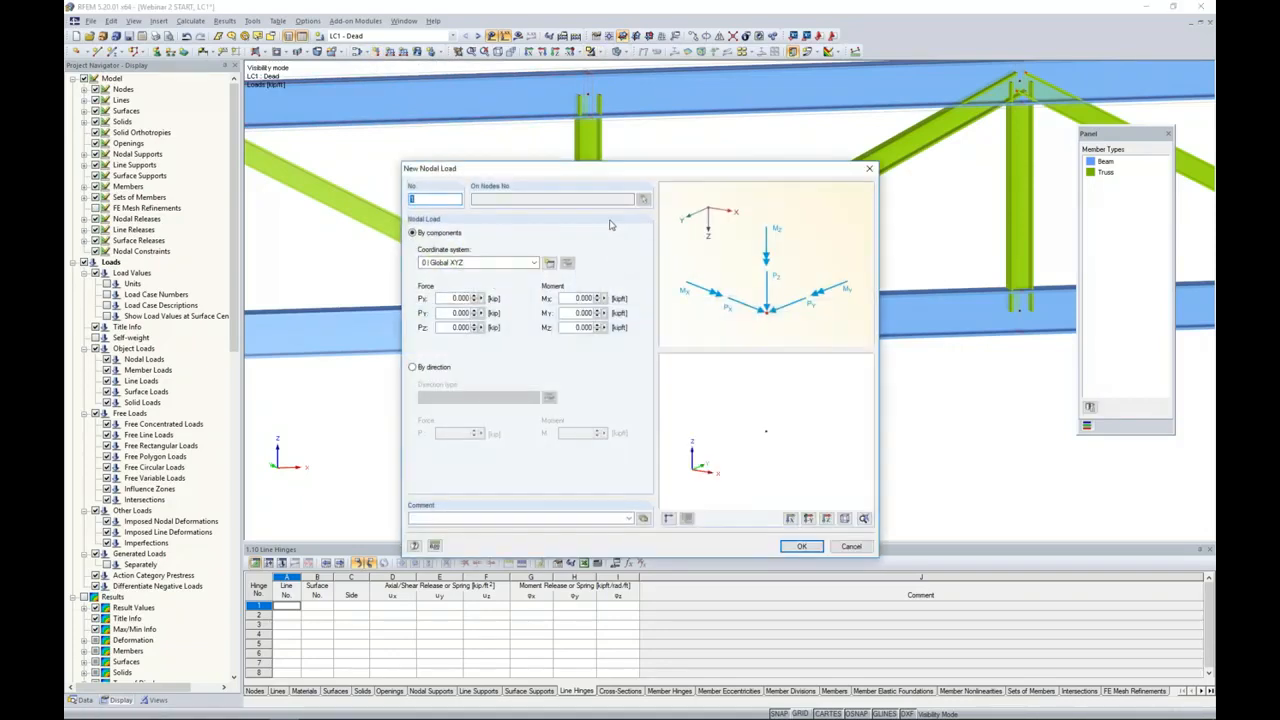
drag(595, 169, 731, 154)
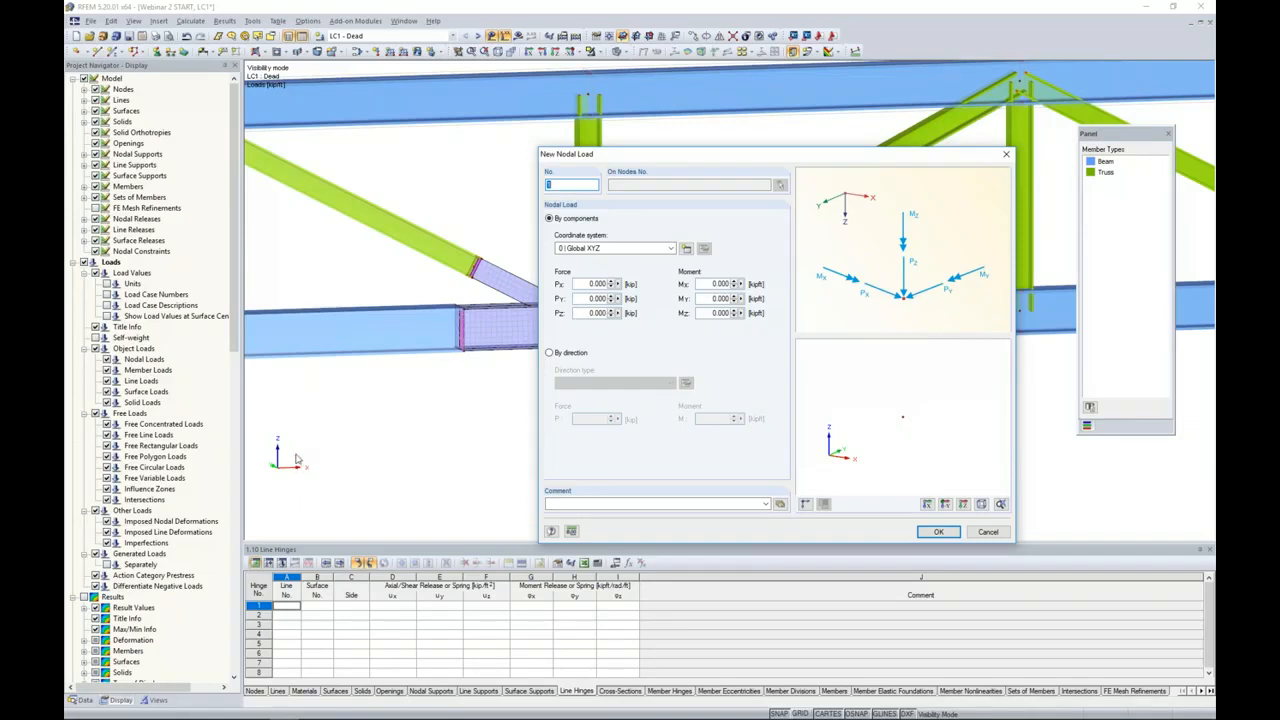
click(549, 354)
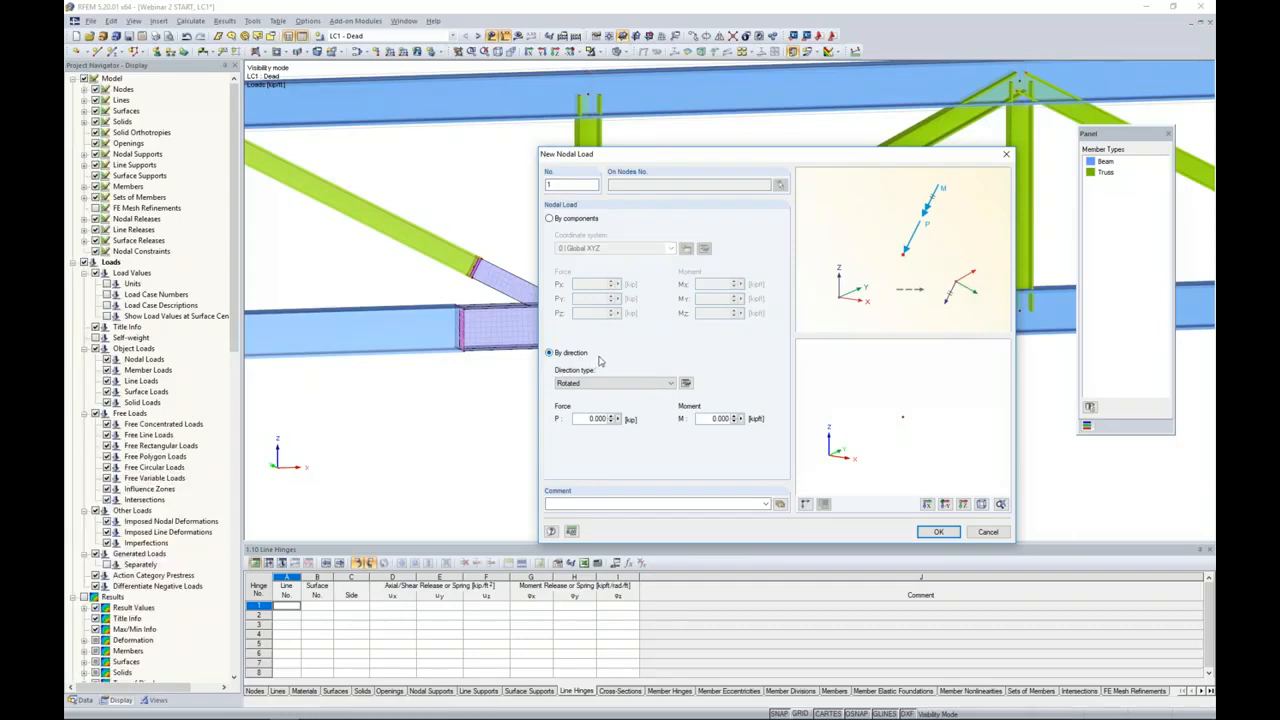
click(672, 383)
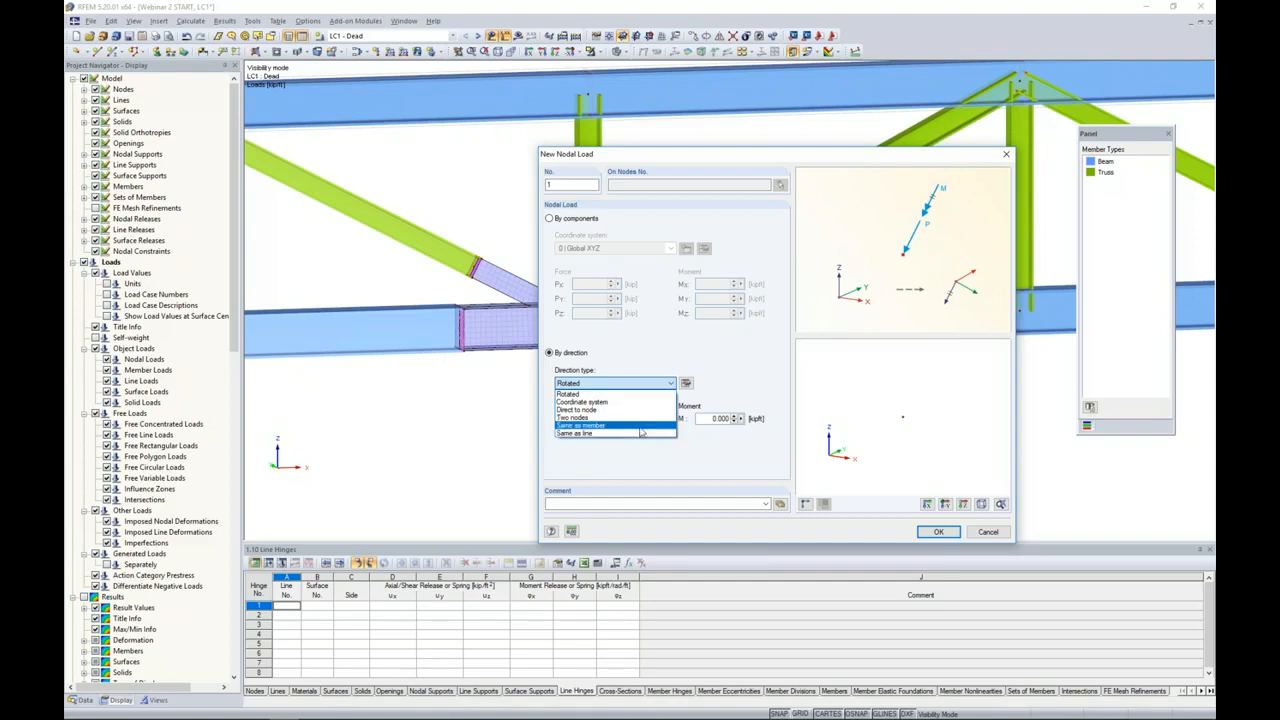
click(641, 431)
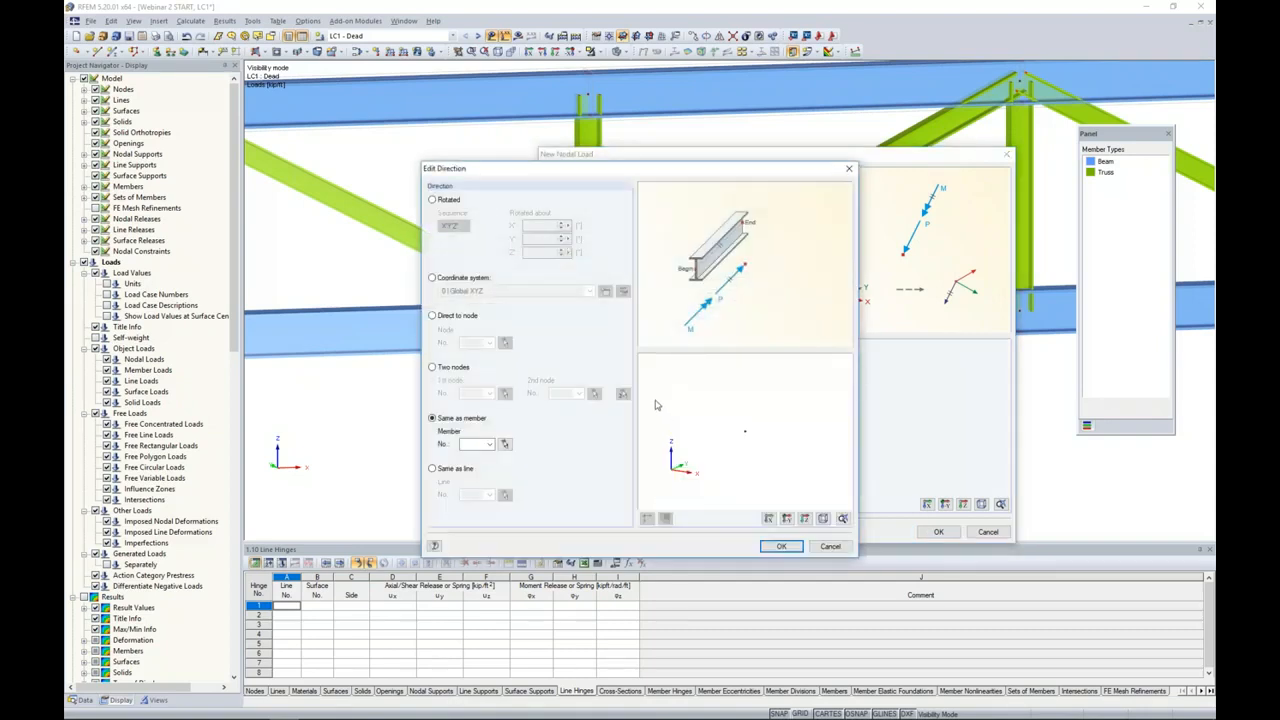
click(505, 444)
click(360, 208)
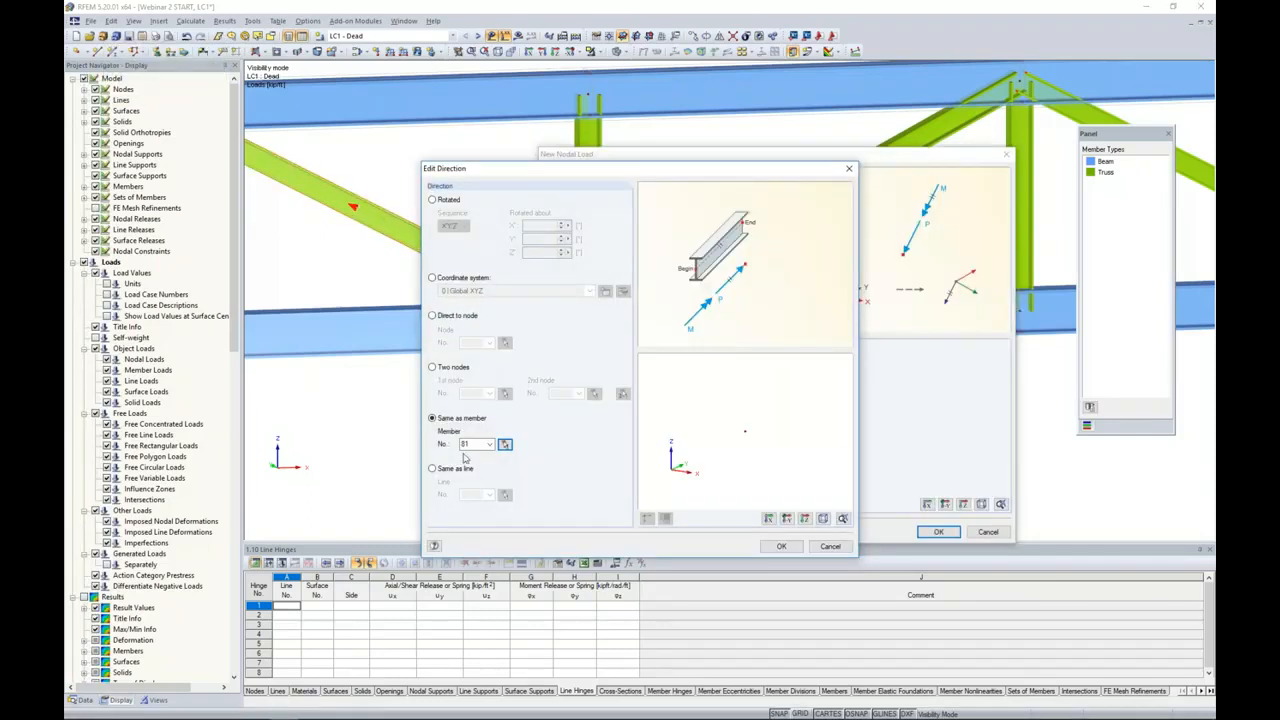
click(781, 546)
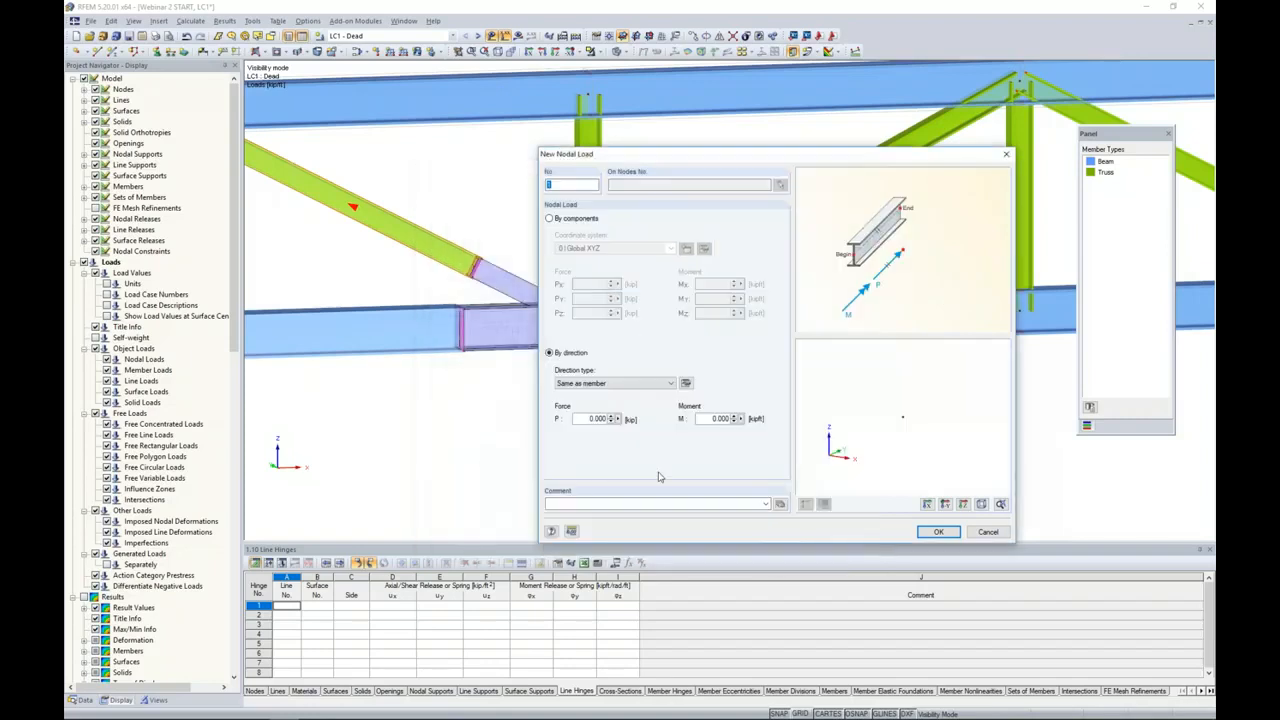
- Set the nodal load's force P to -70 kip and apply it at the cut end of that diagonal
text(70)
click(938, 531)
scroll(484, 290, up, 5)
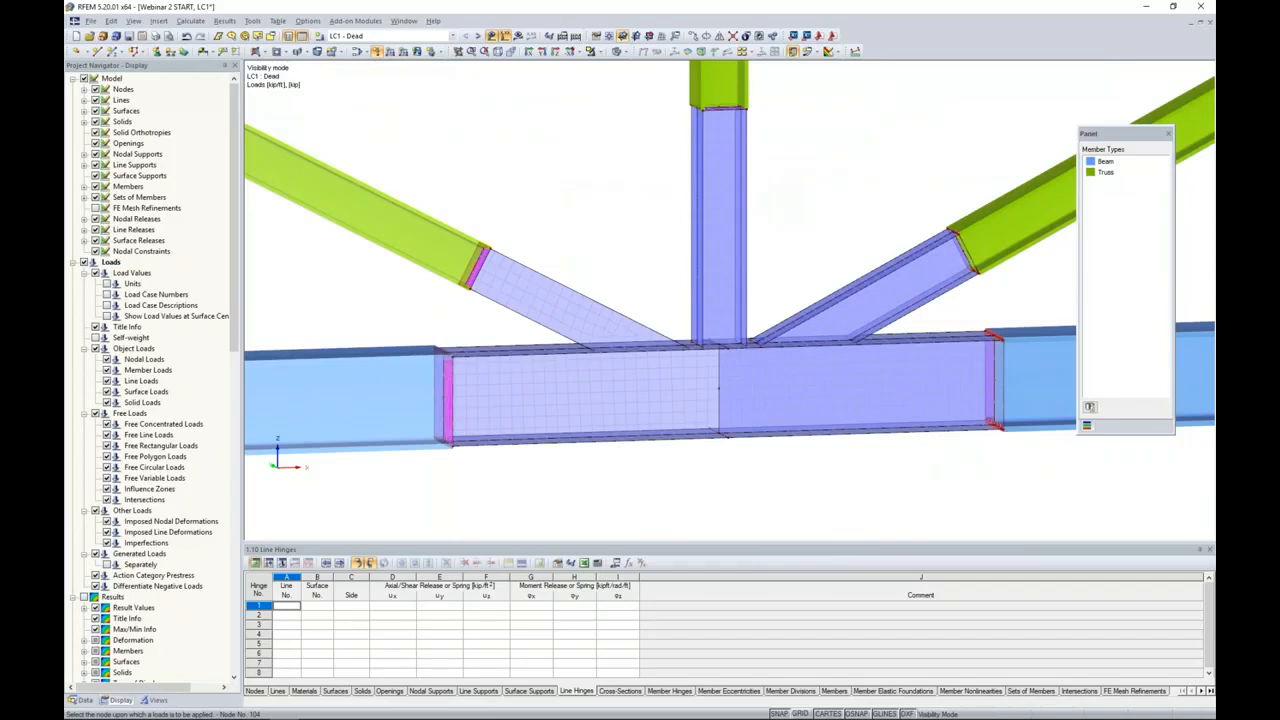
scroll(507, 265, down, 5)
scroll(507, 265, down, 4)
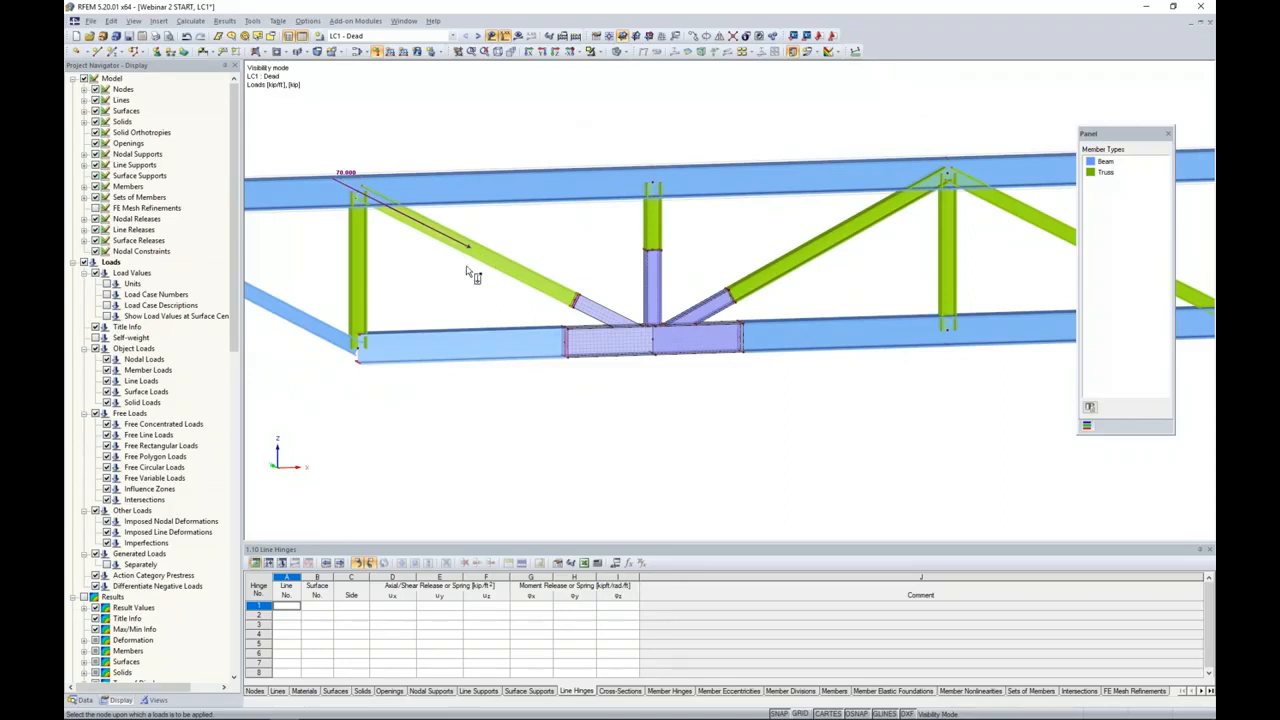
key(Escape)
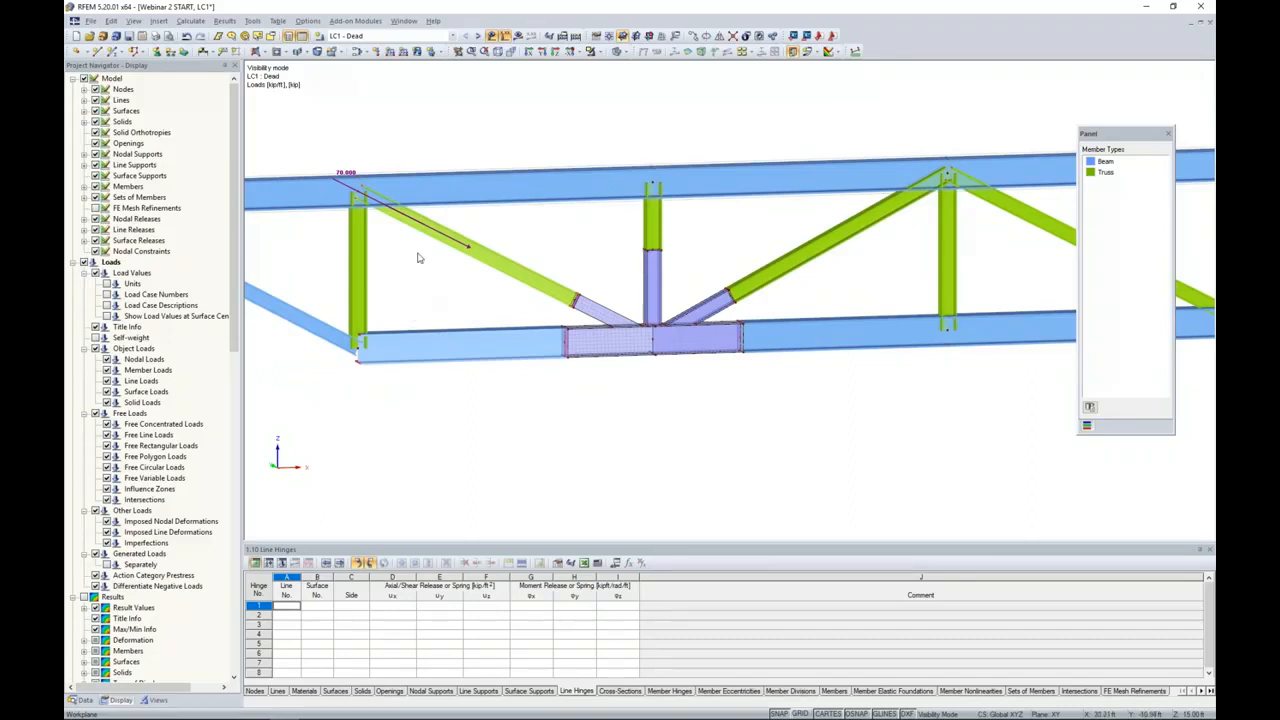
- Apply a nodal load by components with PZ of -70 kip in global XYZ at the cut end of the vertical web member
middle_drag(608, 258, 575, 274)
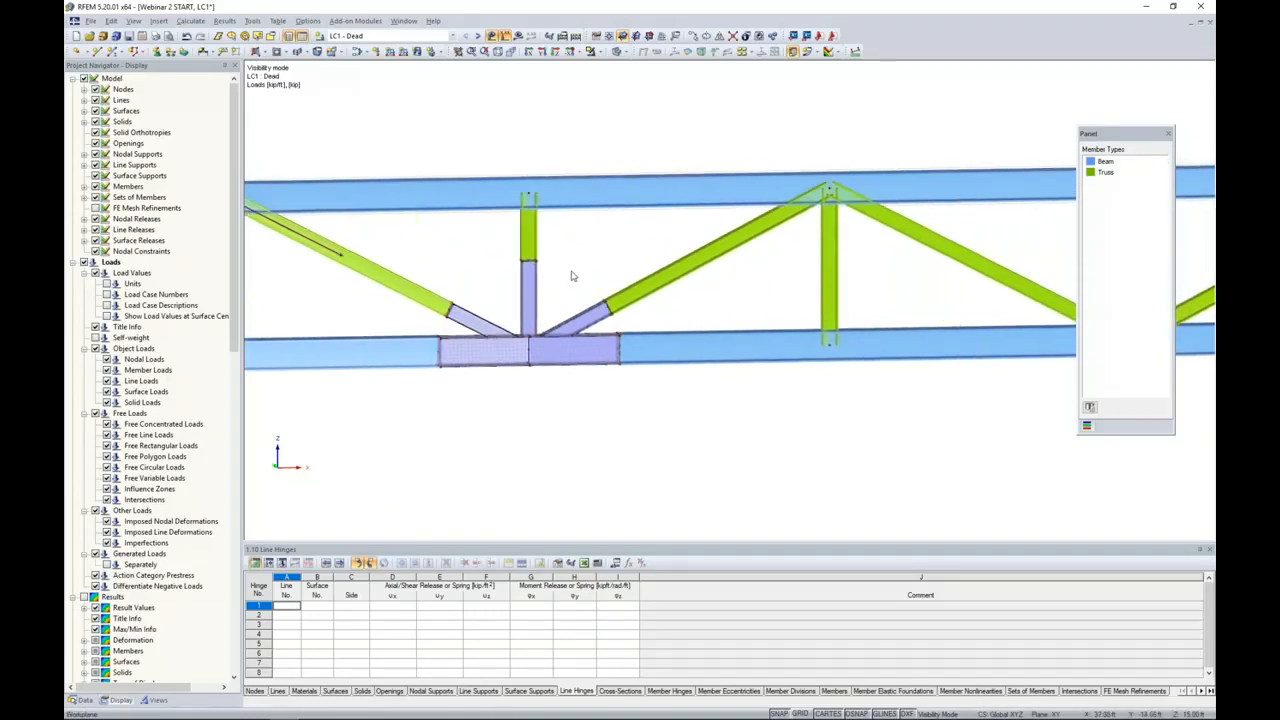
scroll(567, 274, up, 1)
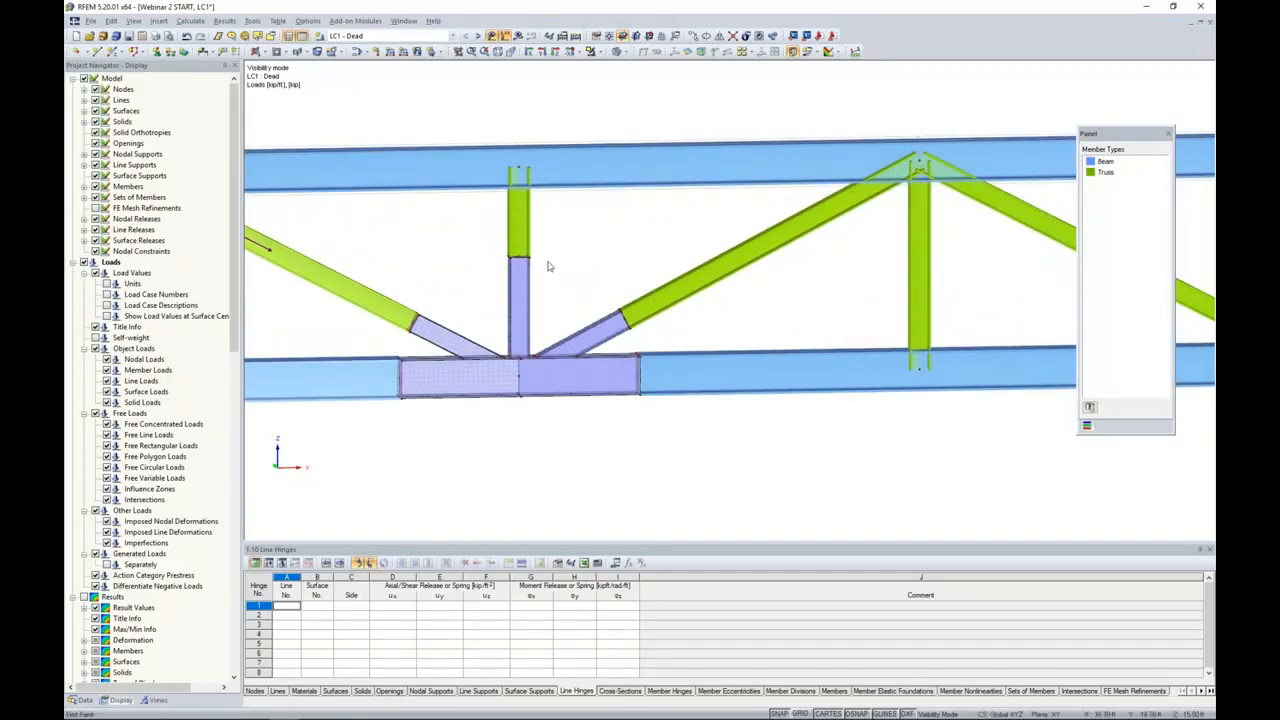
click(377, 51)
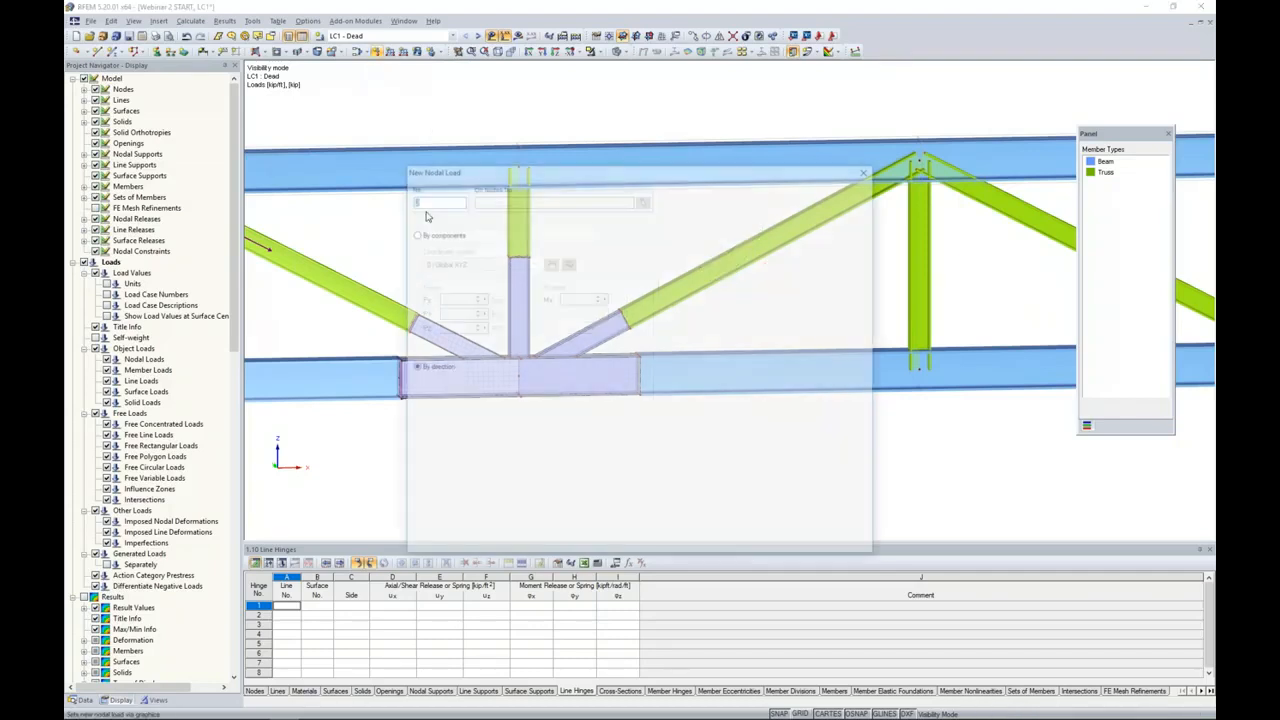
click(412, 232)
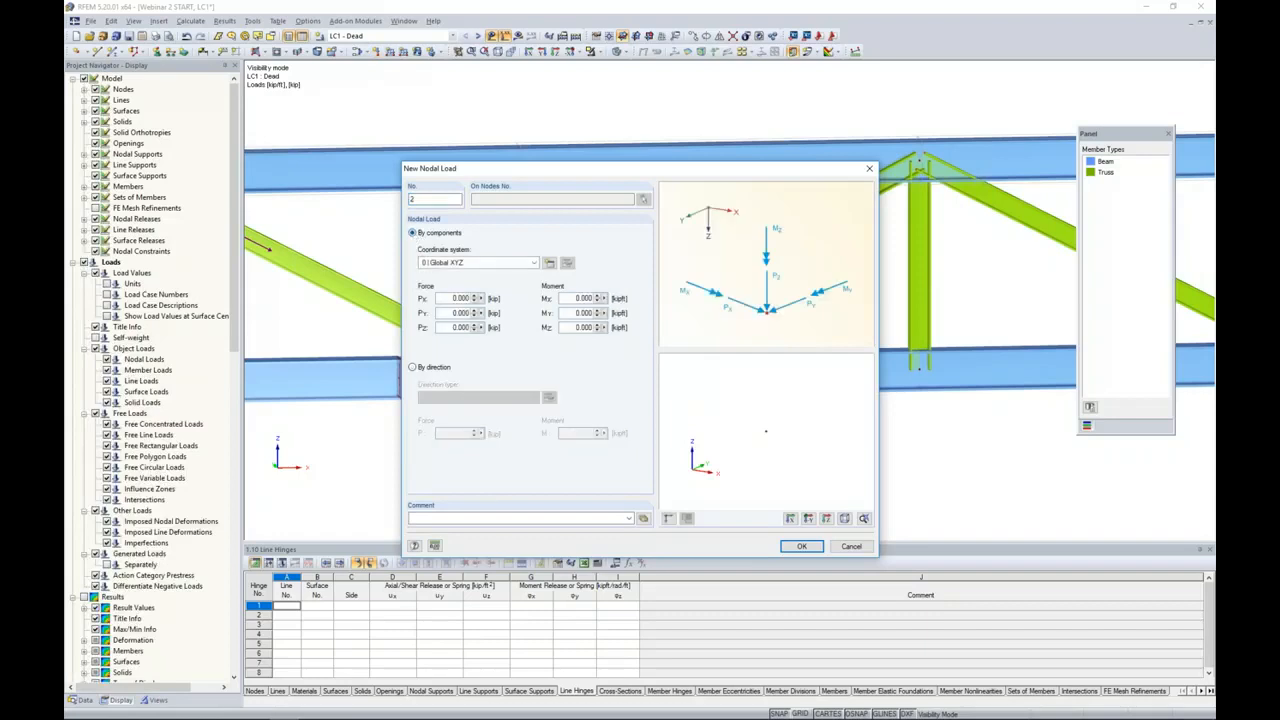
double_click(455, 327)
text(70)
click(800, 546)
scroll(518, 262, up, 5)
scroll(518, 259, up, 3)
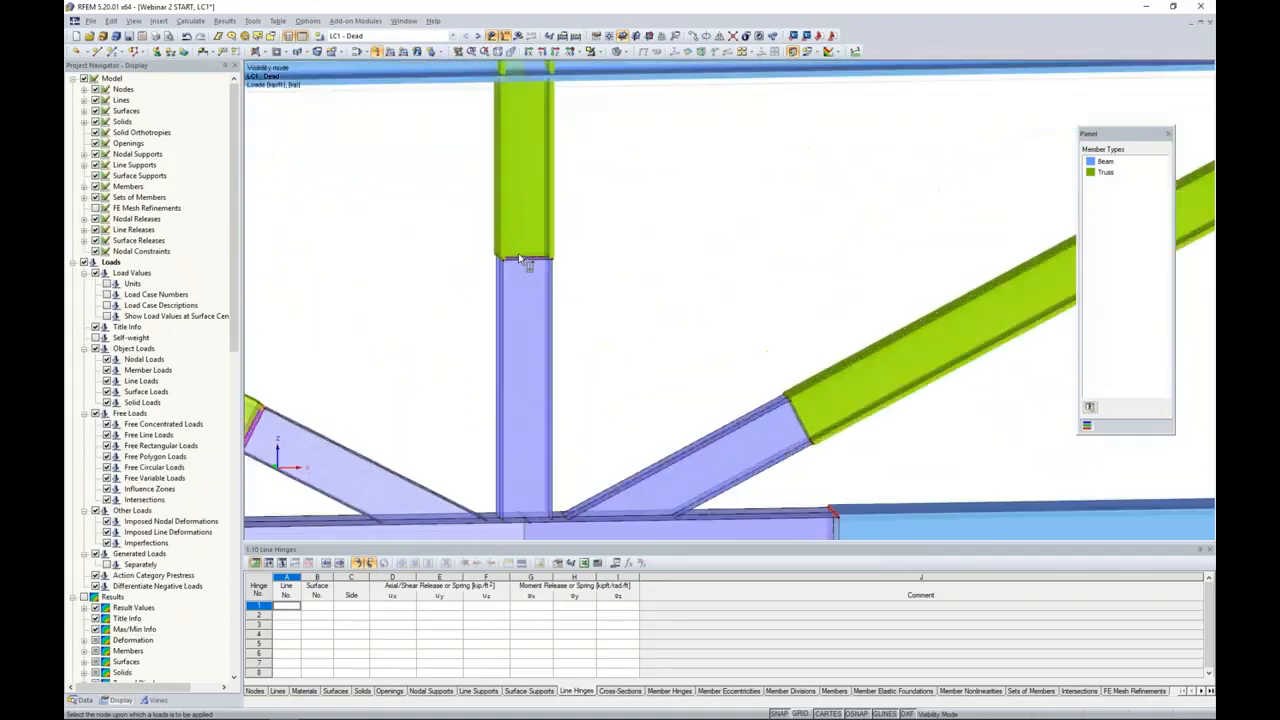
scroll(526, 256, down, 8)
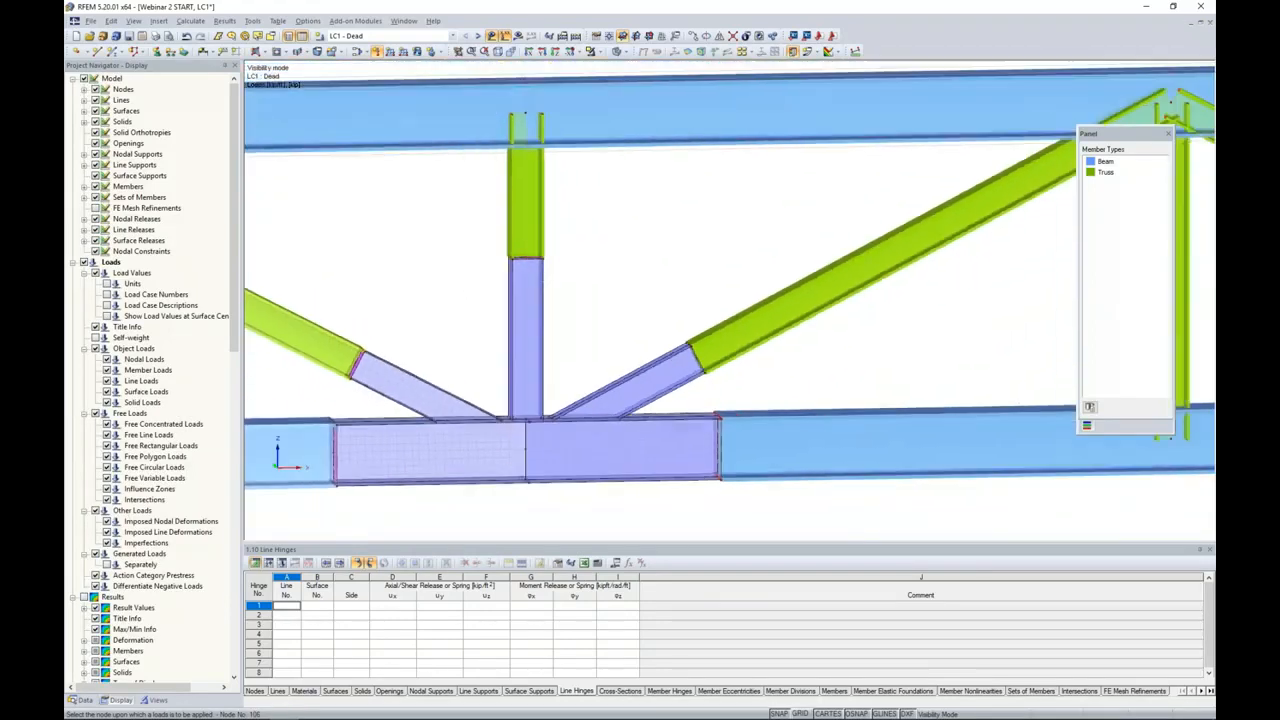
middle_drag(565, 259, 594, 294)
scroll(598, 300, up, 3)
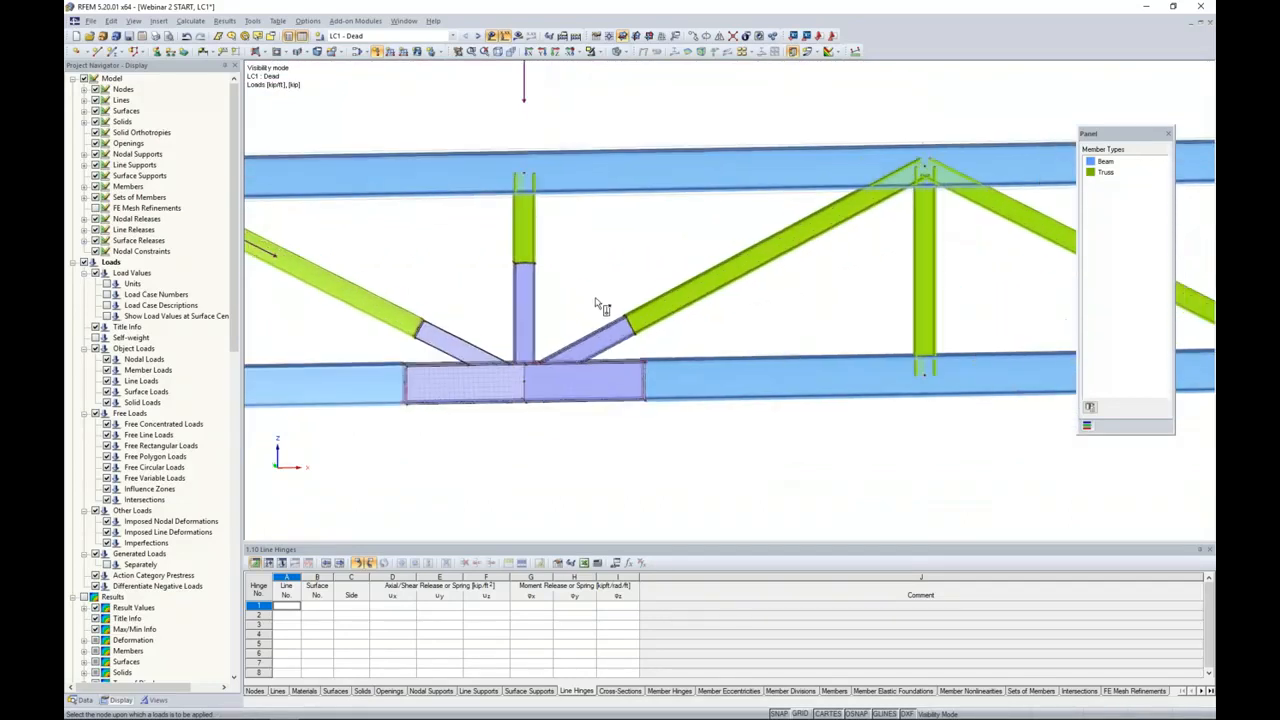
- Start a new nodal load defined by direction, oriented the same as the opposite diagonal truss member 82
middle_drag(597, 281, 544, 259)
scroll(729, 211, up, 1)
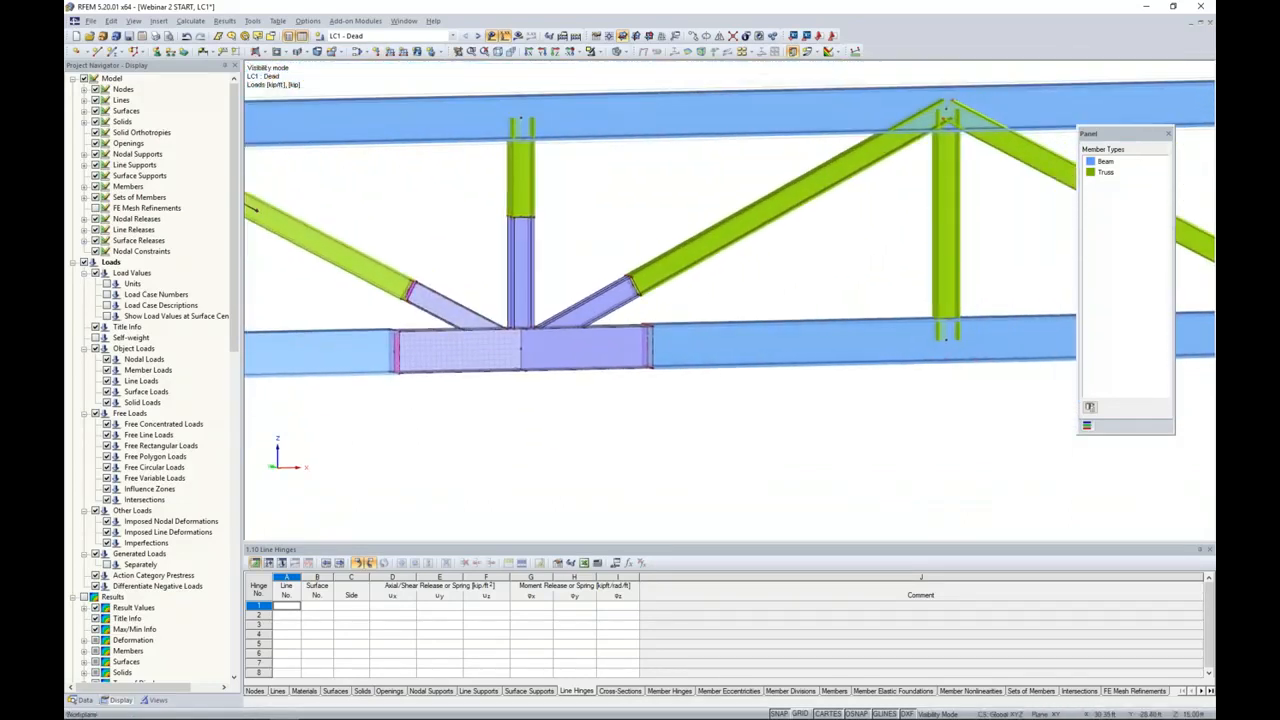
click(377, 52)
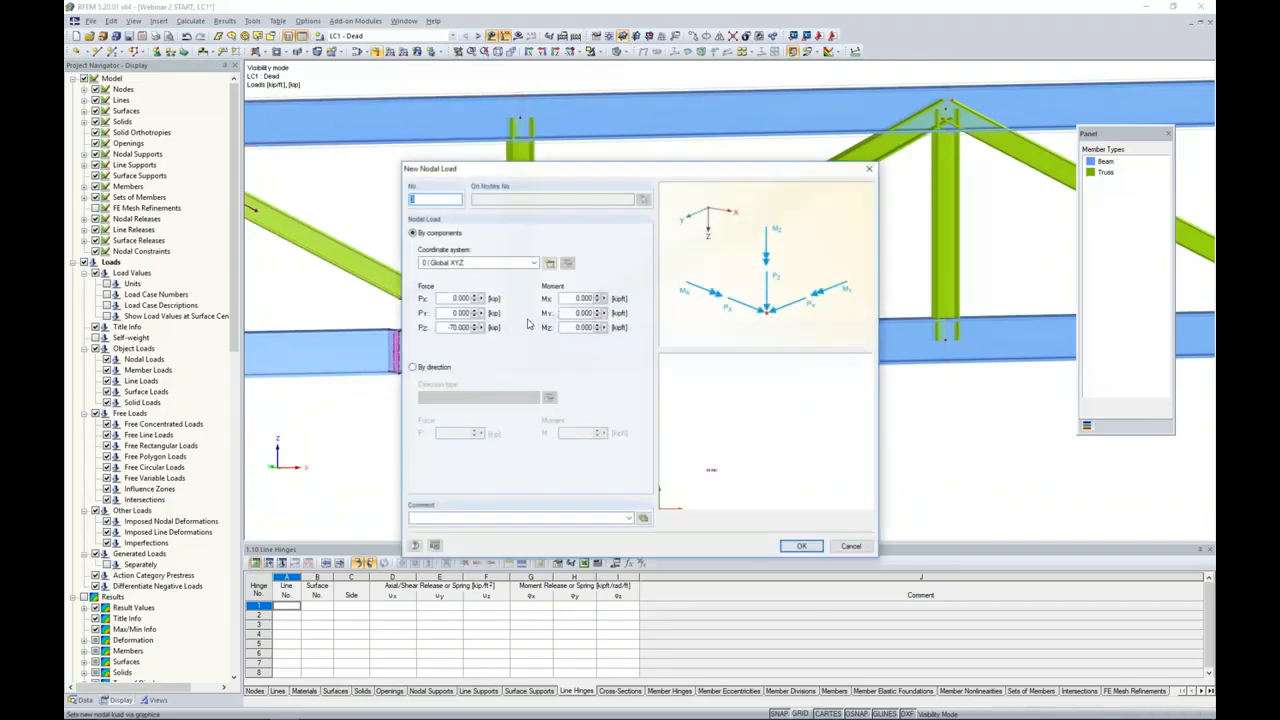
click(412, 367)
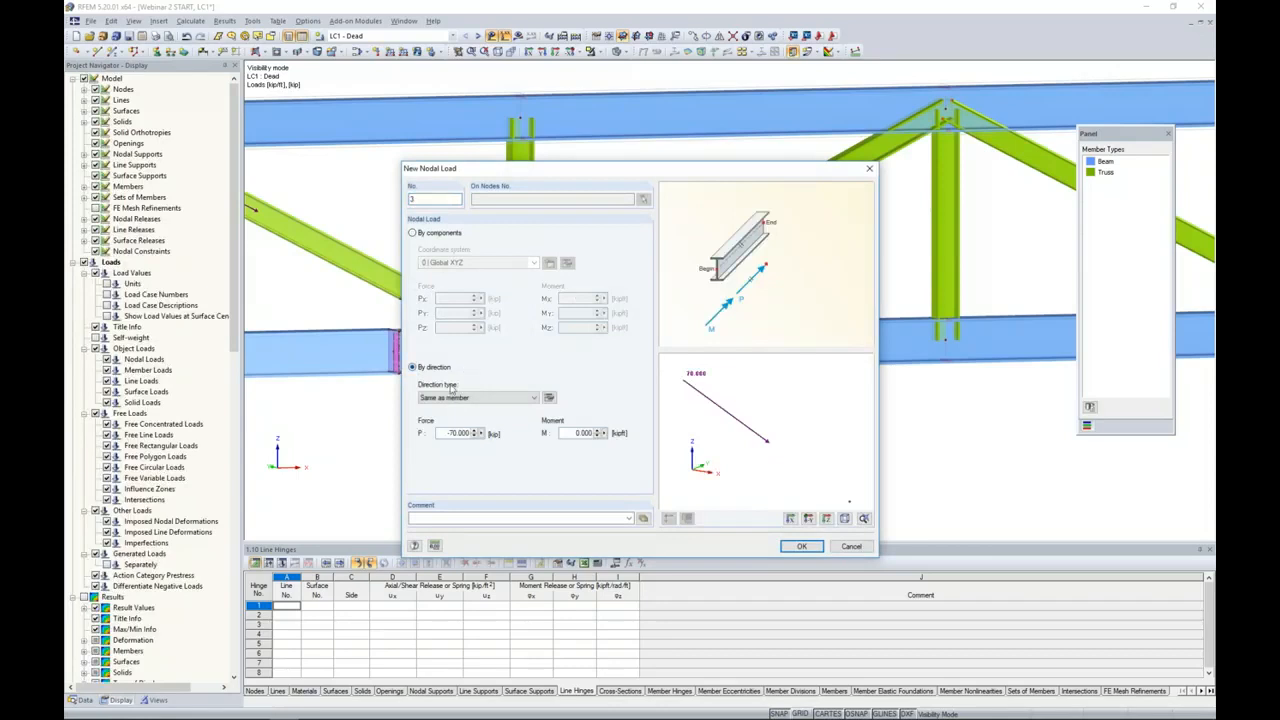
click(548, 397)
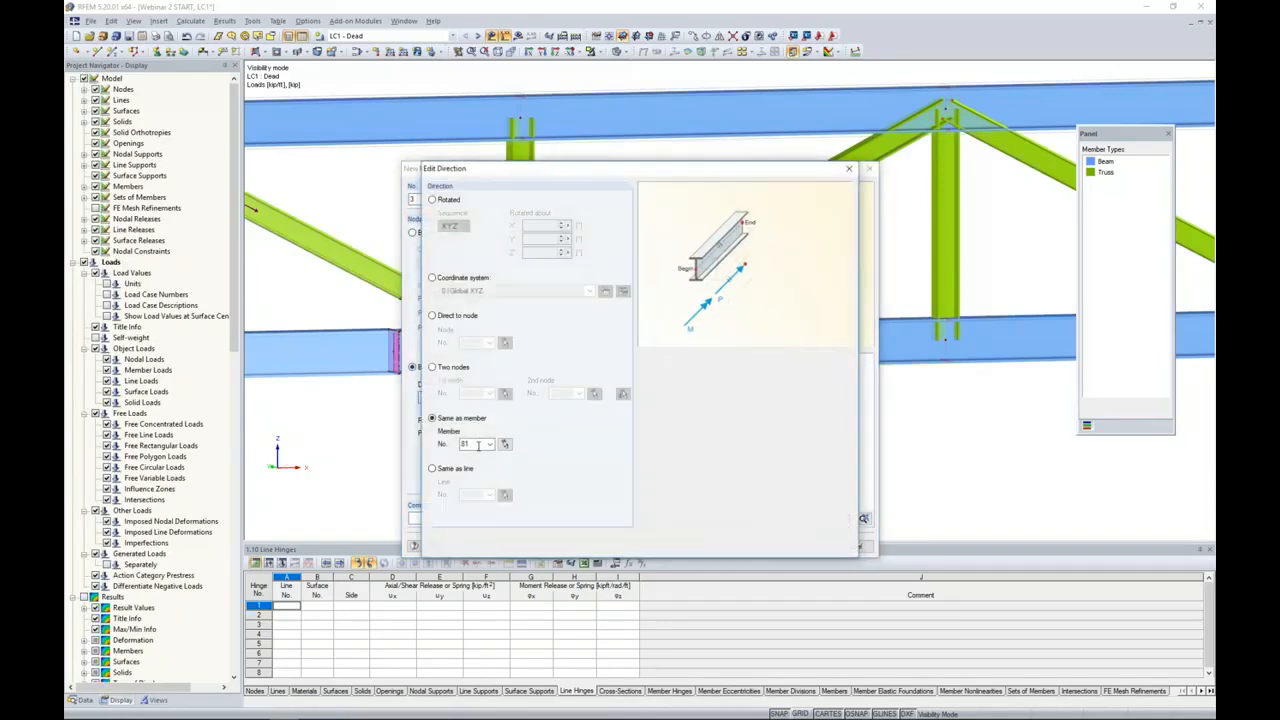
click(503, 443)
click(658, 327)
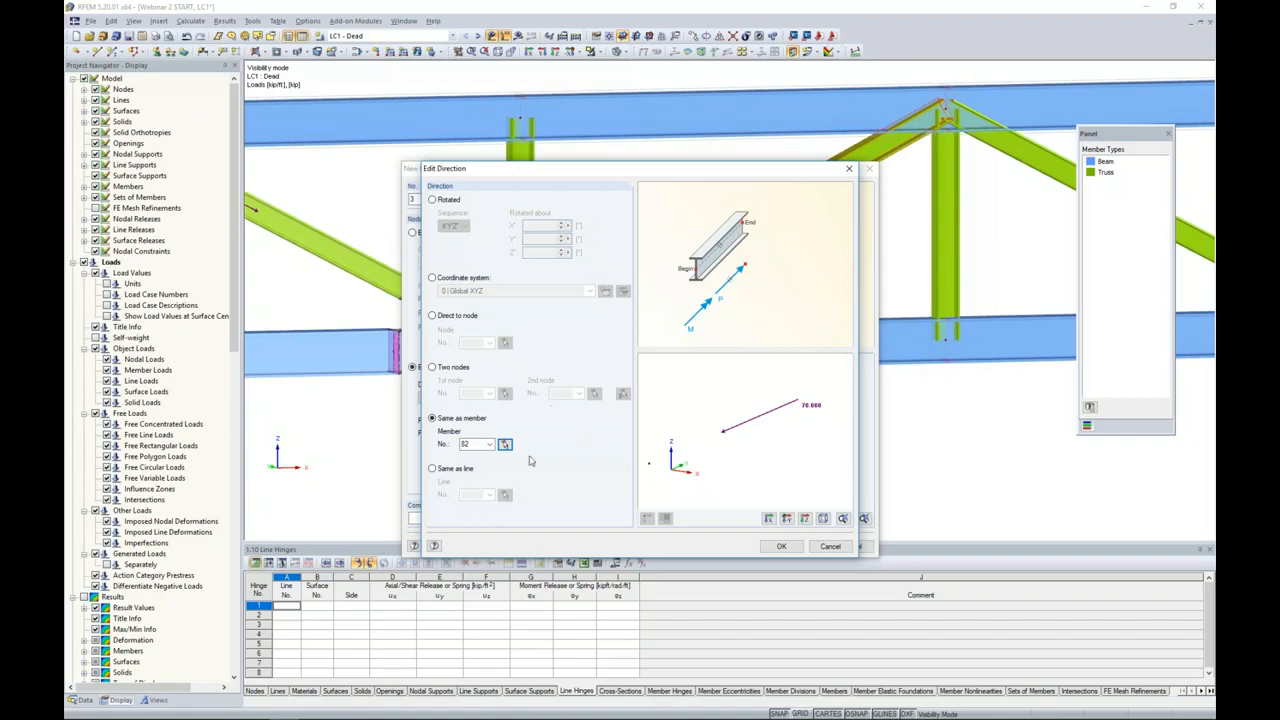
click(781, 546)
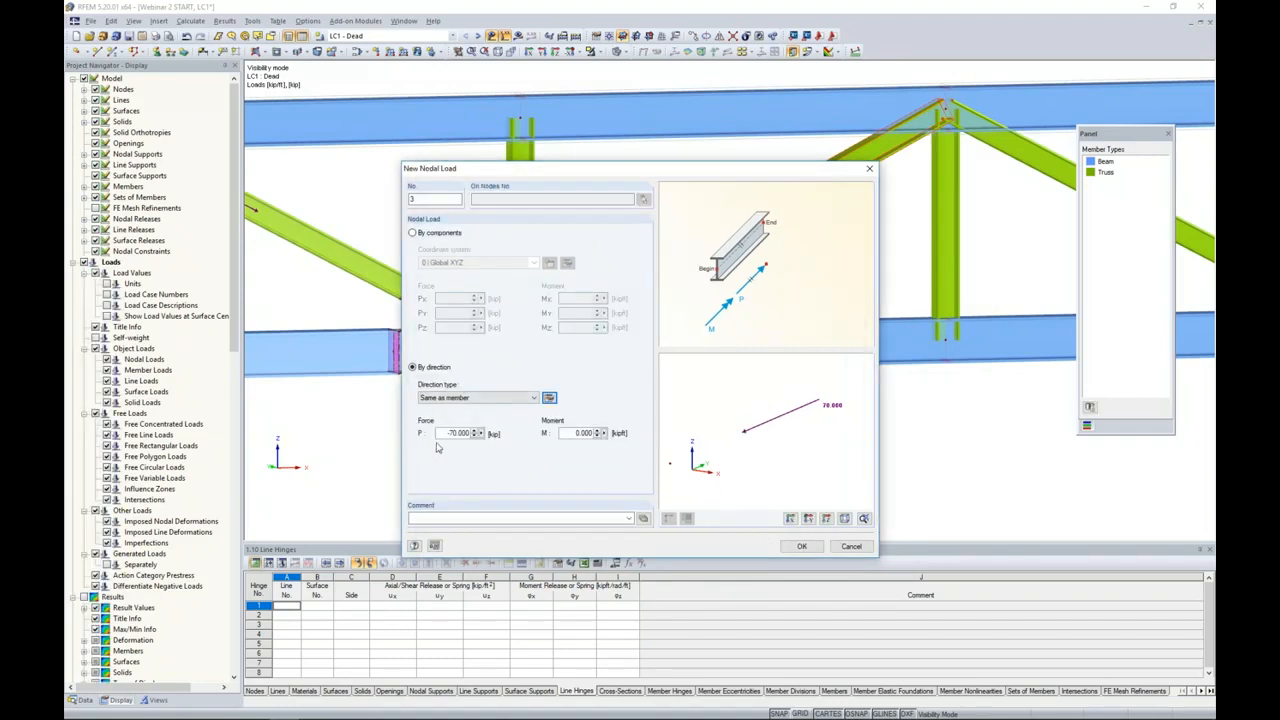
- Apply the nodal load with force P of -70 kip at the cut end of that opposite diagonal
click(801, 546)
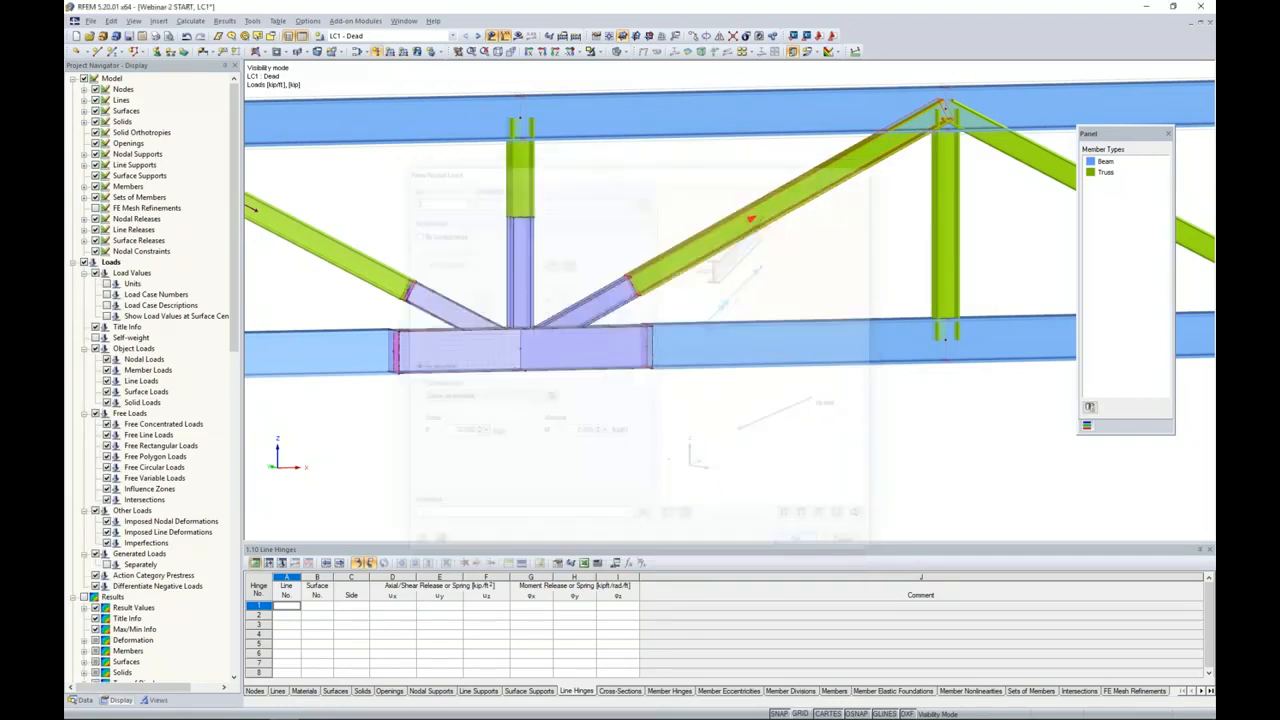
scroll(700, 430, down, 2)
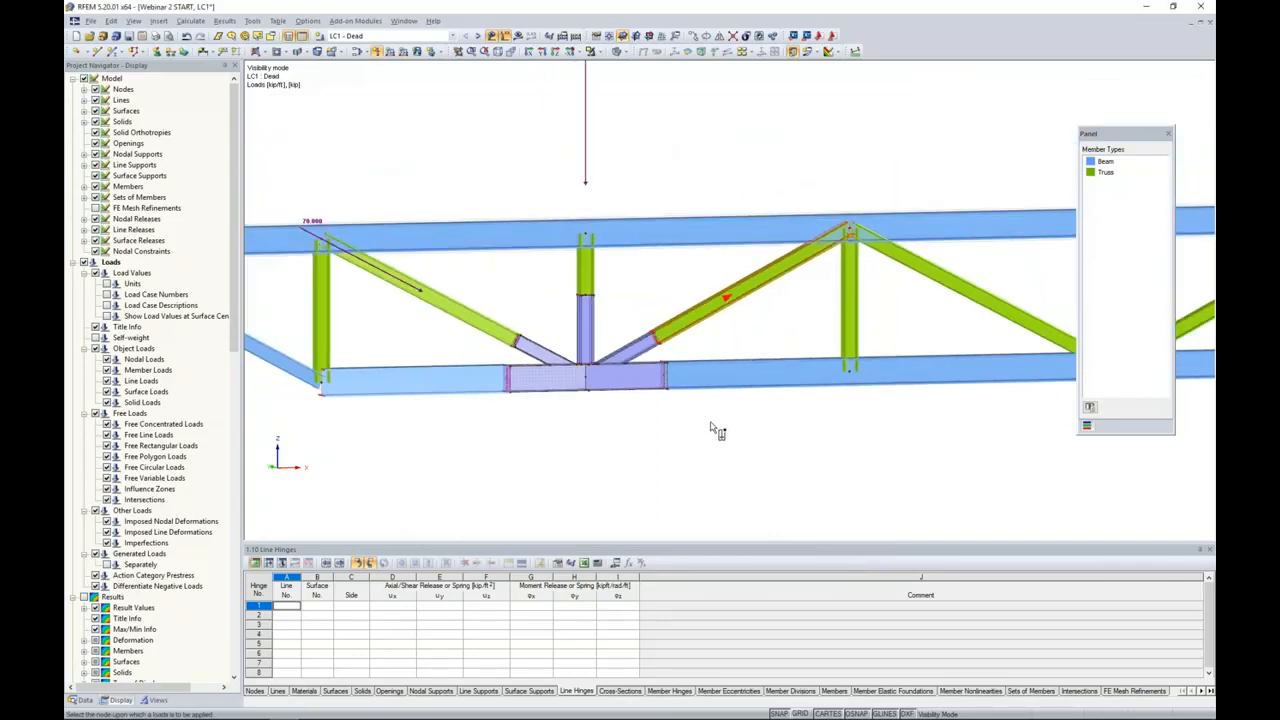
scroll(655, 368, up, 5)
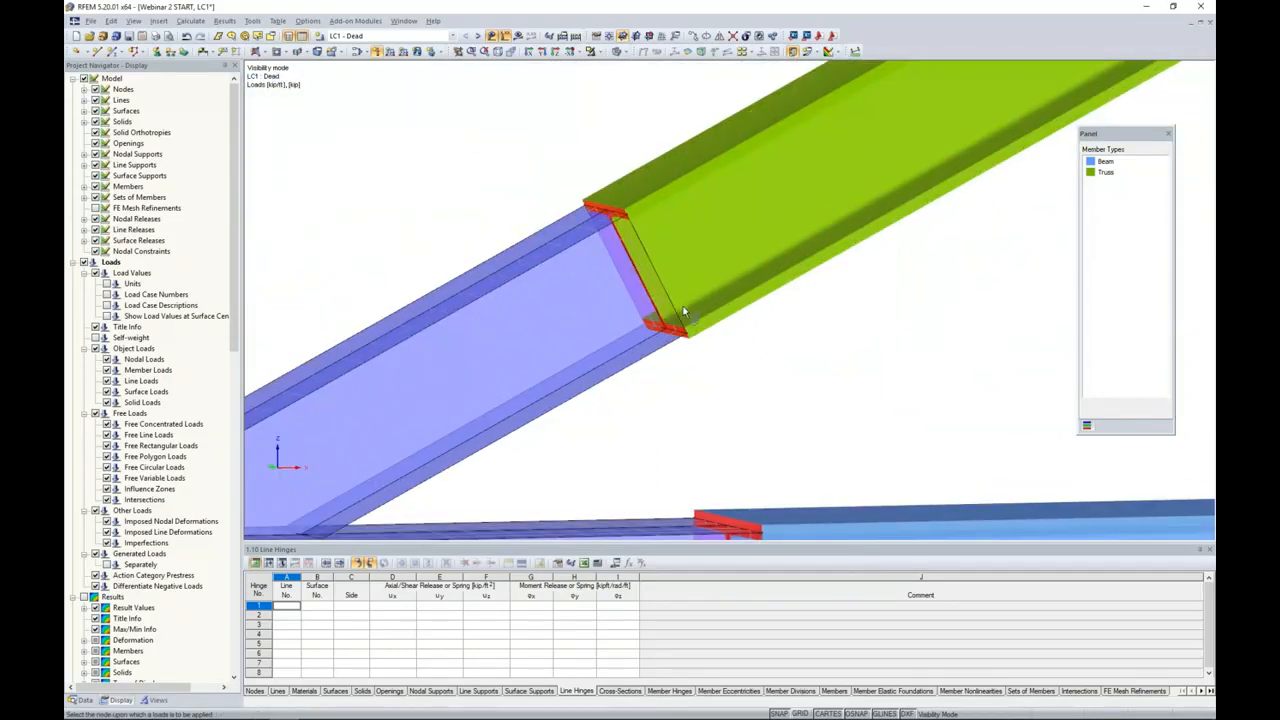
scroll(684, 303, down, 5)
scroll(674, 400, down, 1)
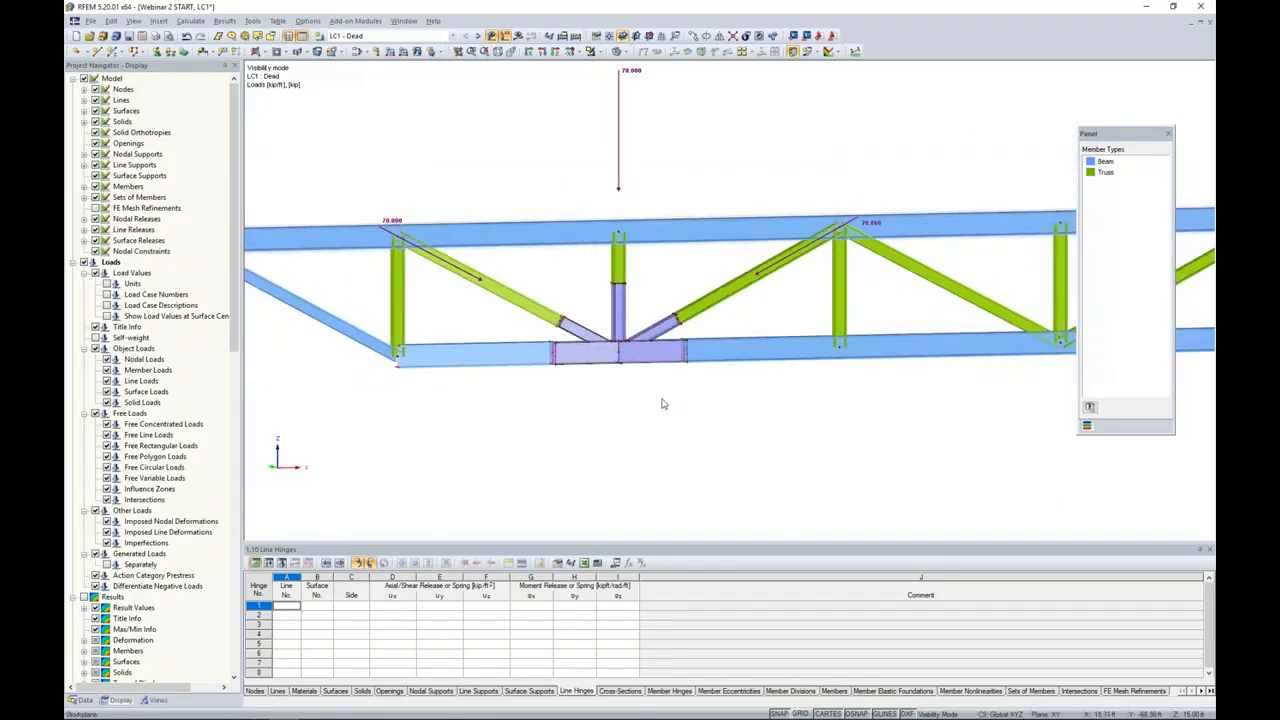
scroll(662, 404, down, 2)
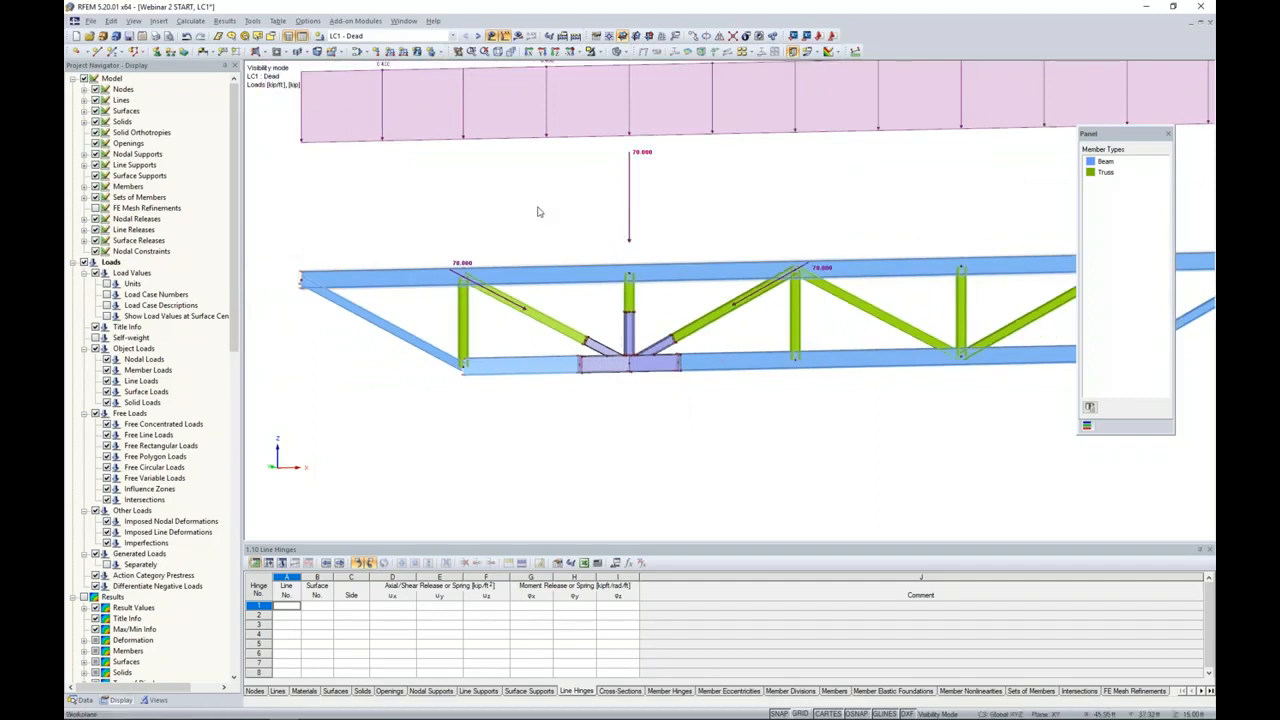
- Calculate load case LC1 - Dead and display its results on the truss joint
scroll(648, 384, up, 2)
scroll(622, 406, up, 2)
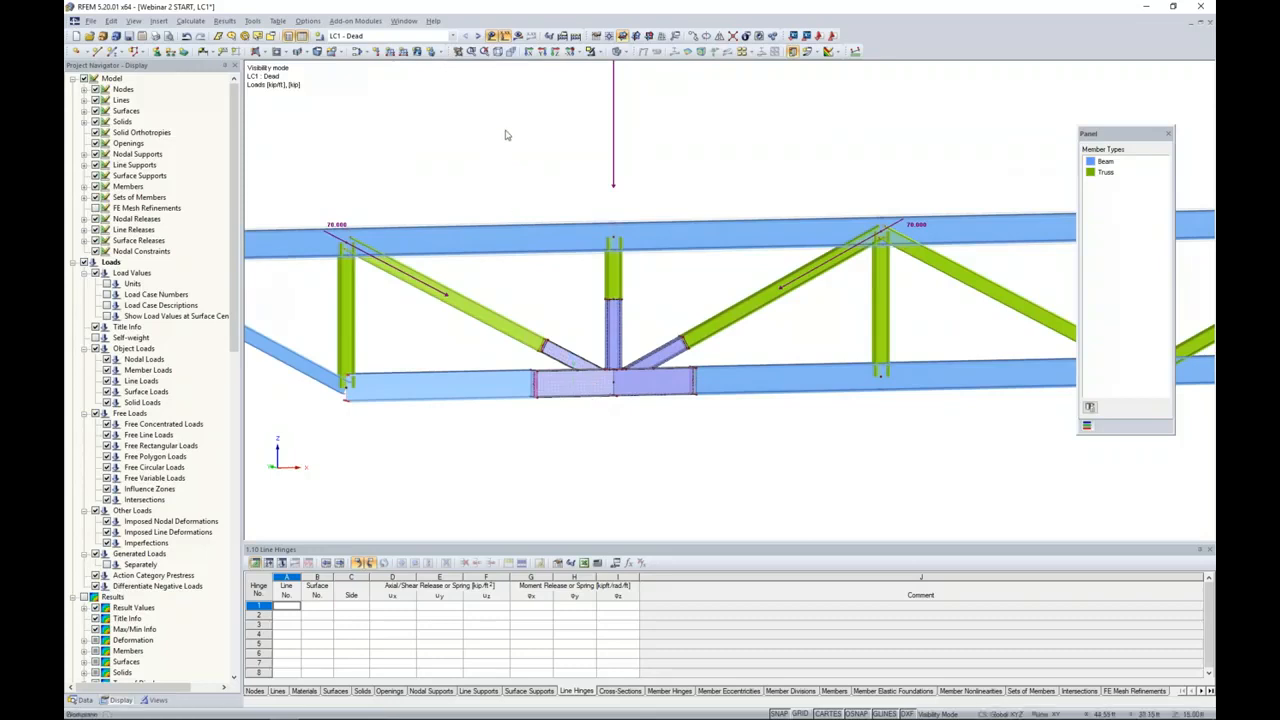
click(517, 36)
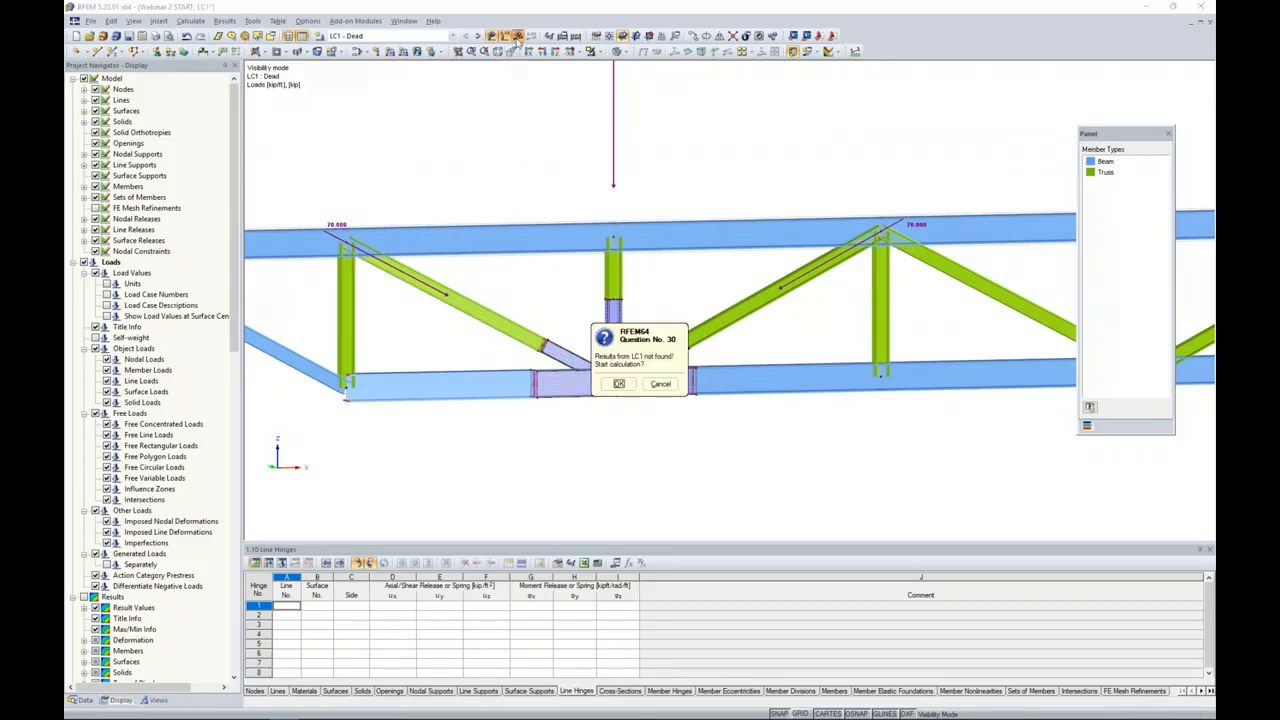
click(617, 384)
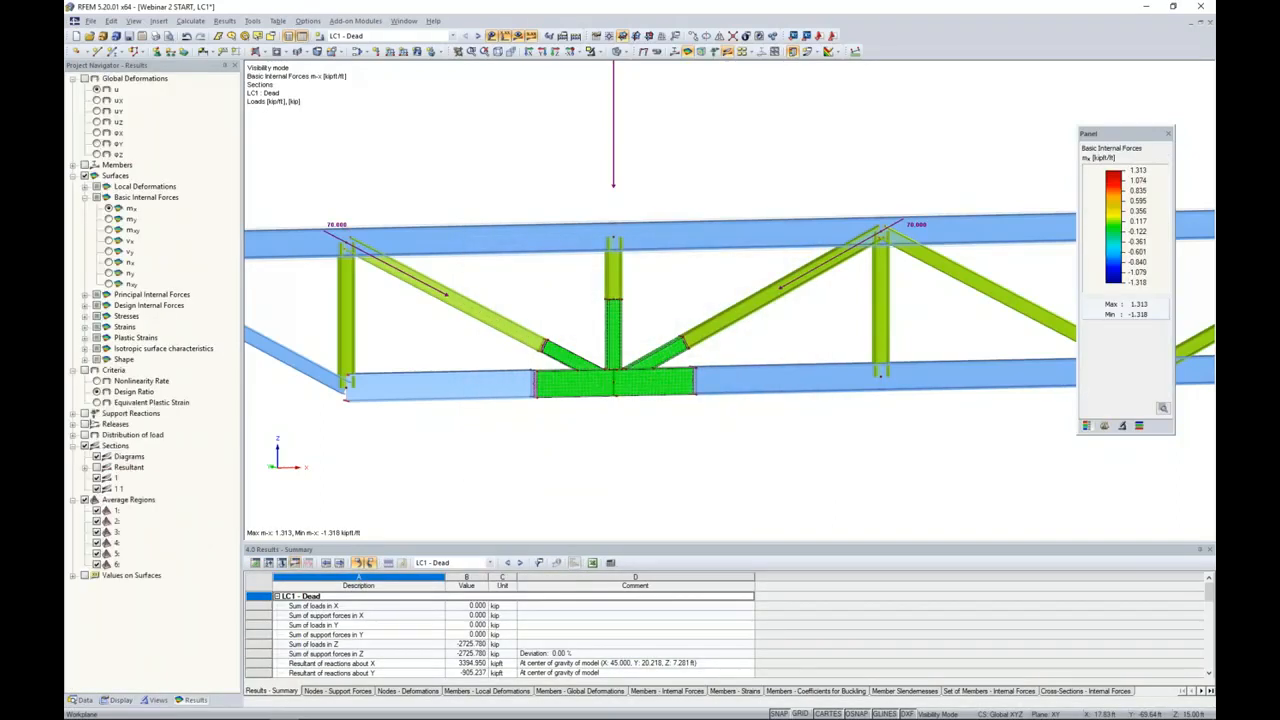
- Examine the joint surfaces' basic internal forces, switching the display to the moment m-y
scroll(620, 407, down, 2)
ctrl+middle_drag(619, 406, 634, 356)
scroll(634, 356, up, 5)
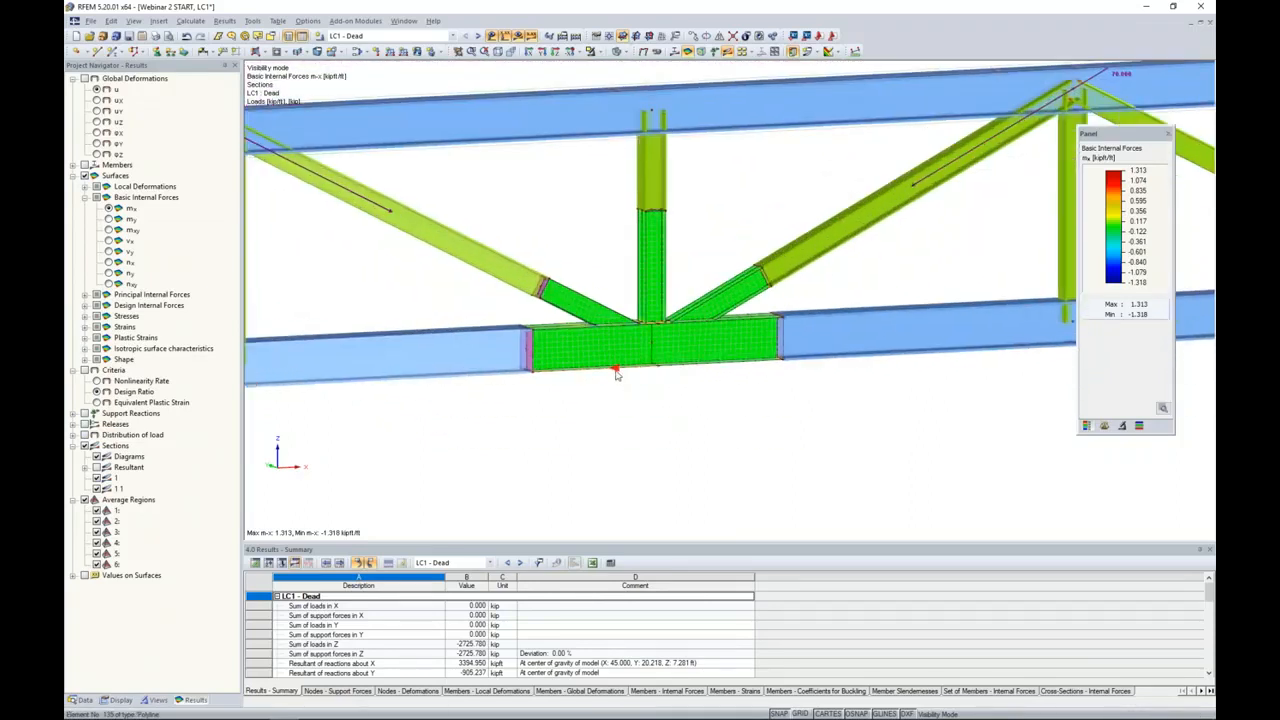
ctrl+middle_drag(694, 394, 638, 372)
click(109, 220)
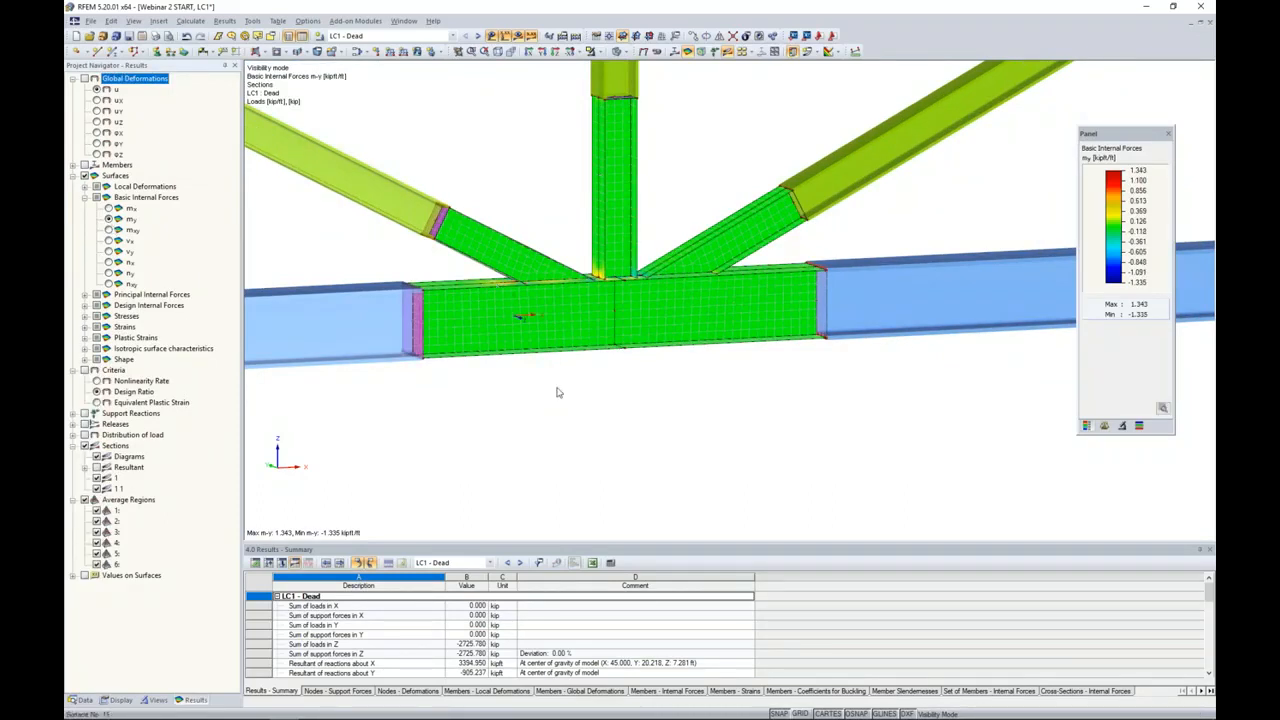
- Display the surface stresses Sigma-x,+ and Tau-xy,- on the joint in turn
click(85, 317)
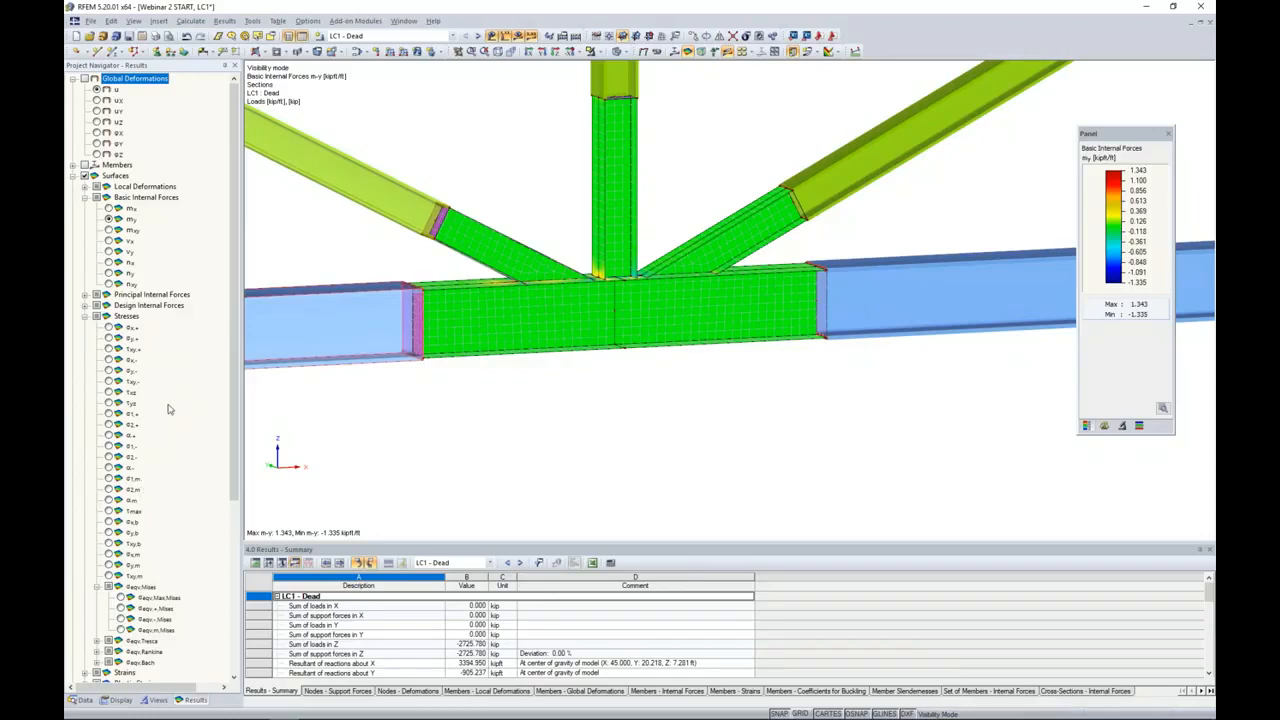
scroll(169, 409, down, 2)
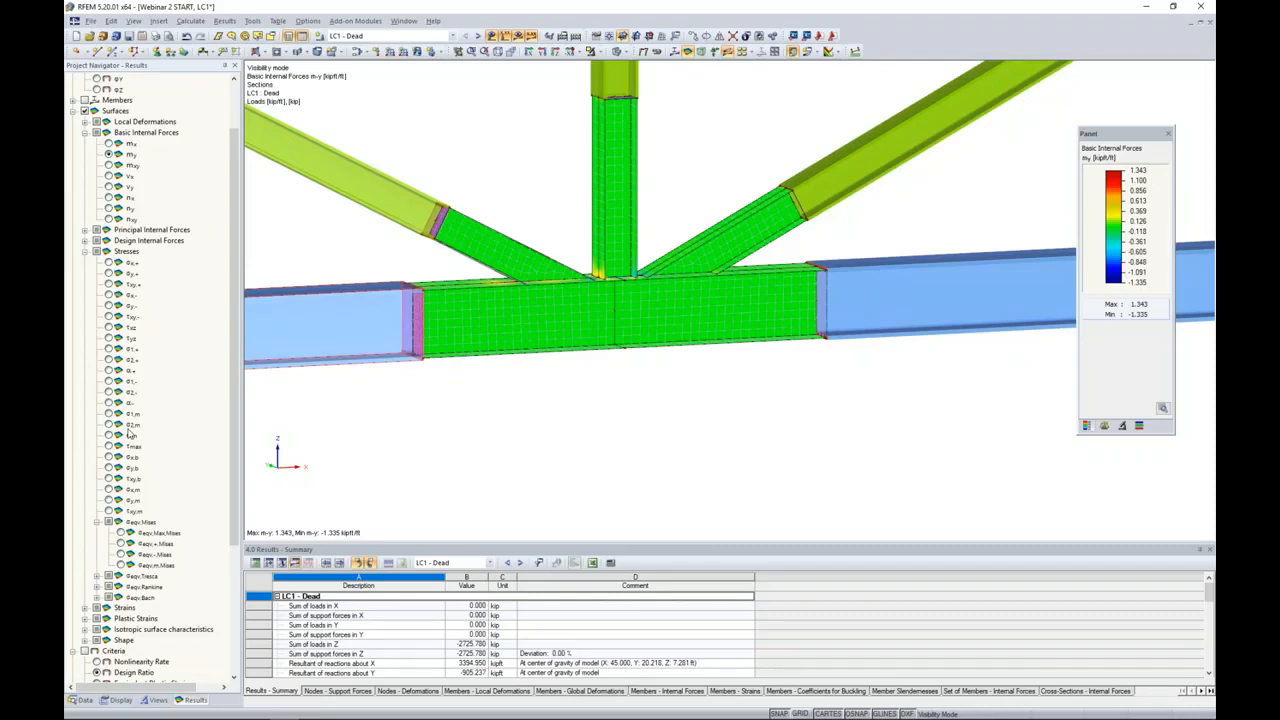
click(108, 263)
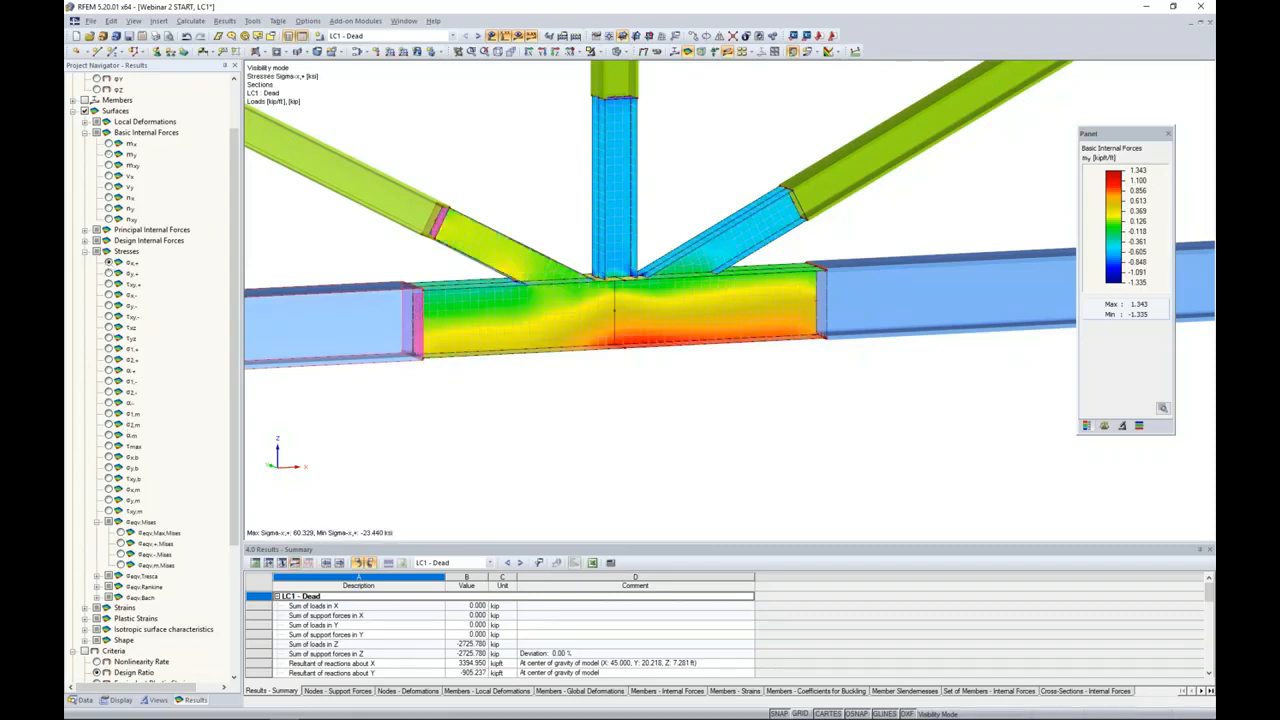
click(109, 316)
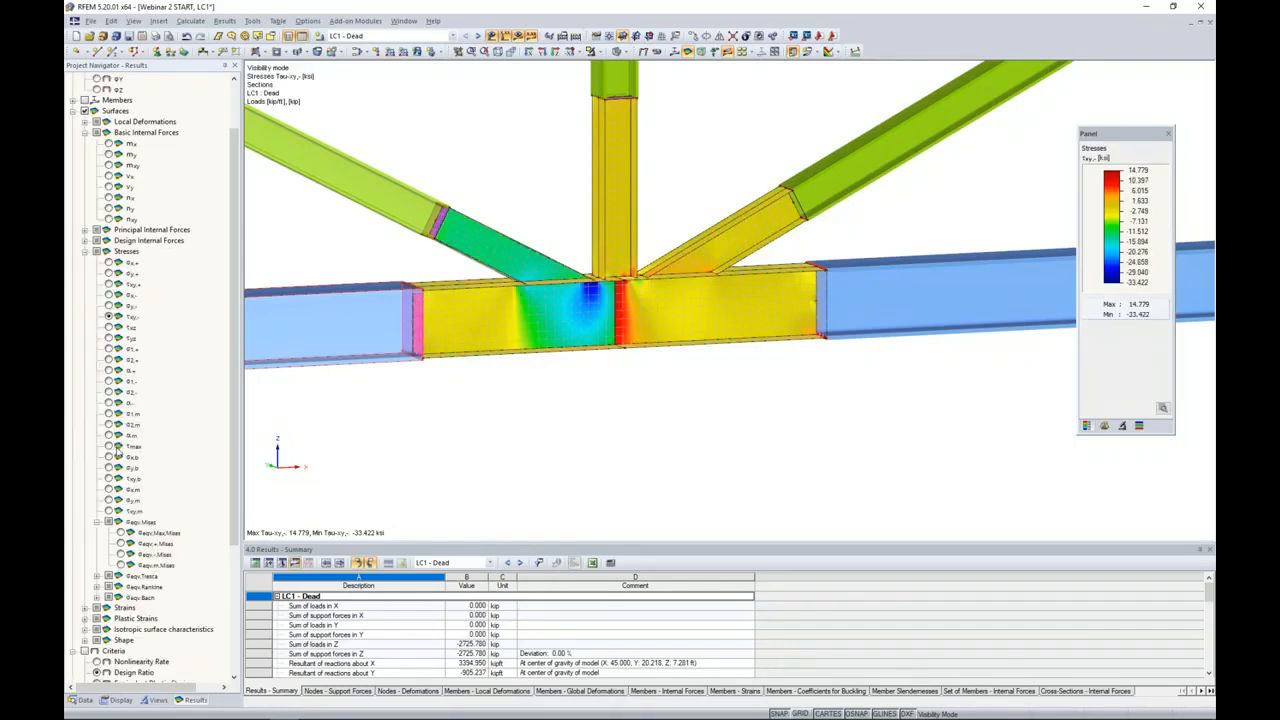
- Display the maximum von Mises equivalent stress on the joint and move the color scale closer to it
scroll(118, 450, down, 2)
click(121, 467)
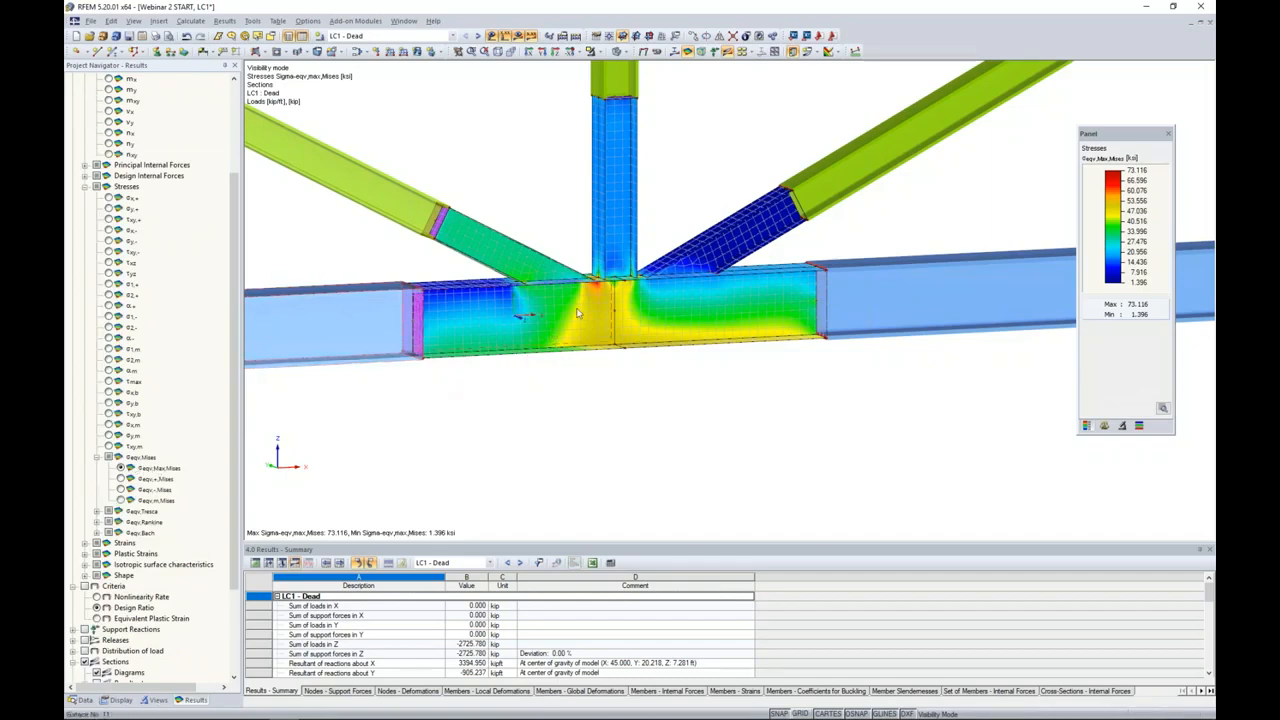
scroll(567, 325, up, 2)
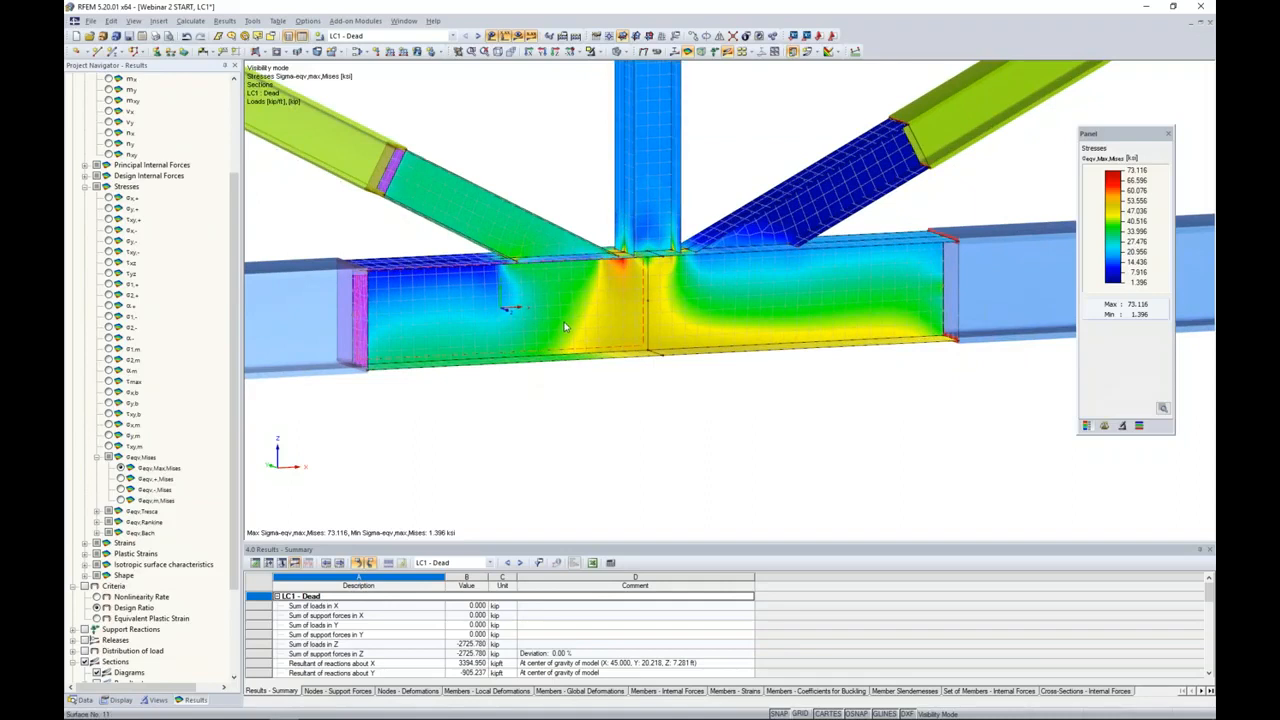
middle_drag(662, 311, 649, 341)
scroll(649, 341, up, 1)
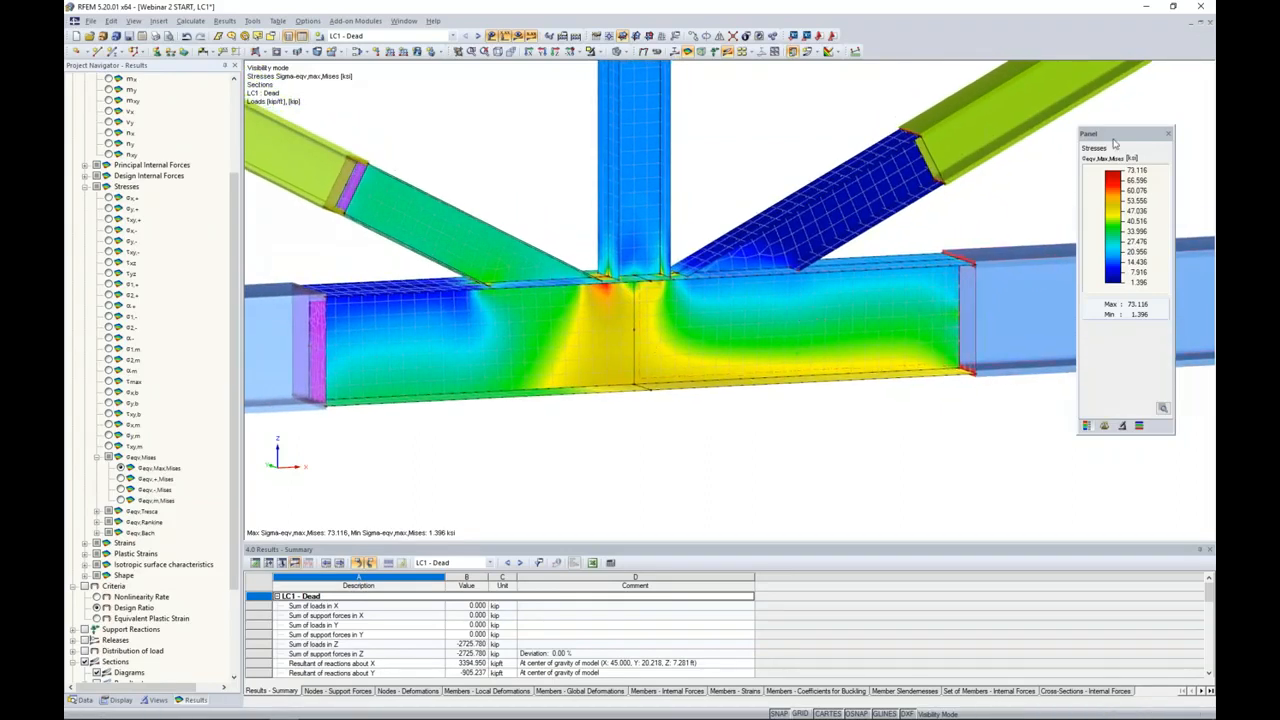
drag(1115, 143, 1070, 151)
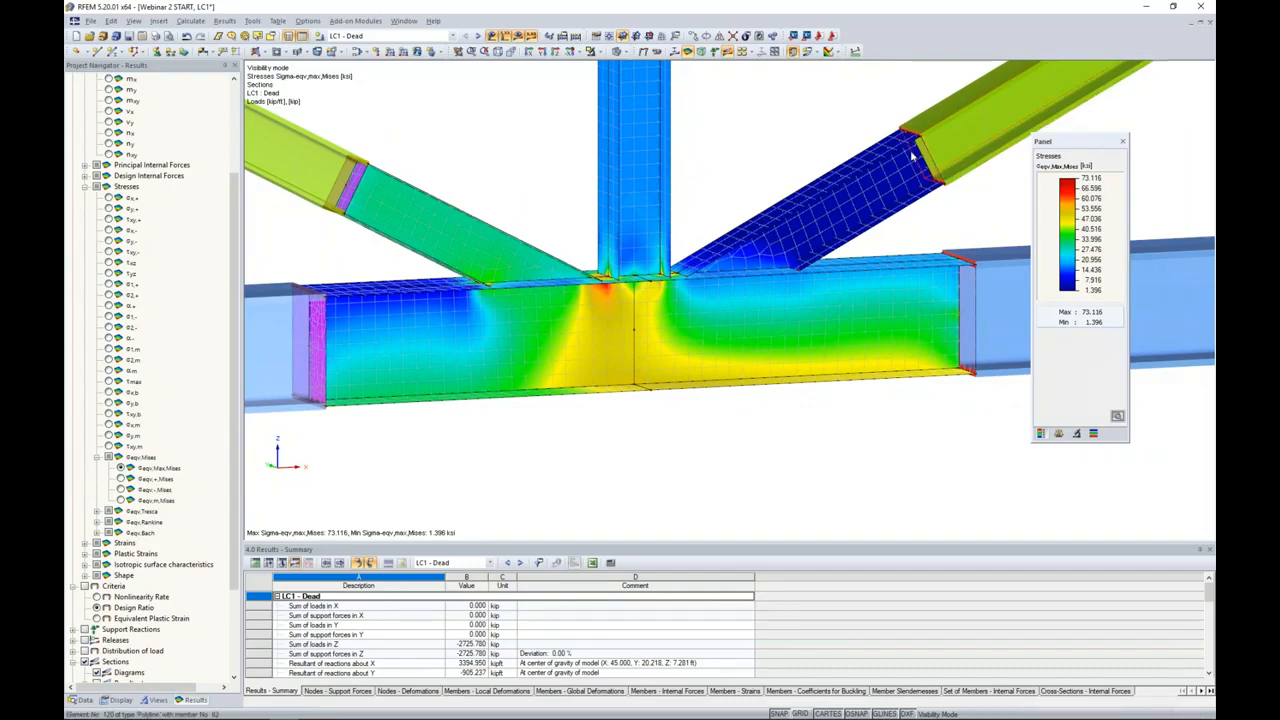
- Review the material and thickness of the web surface on the diagonal loaded along member 82
double_click(894, 182)
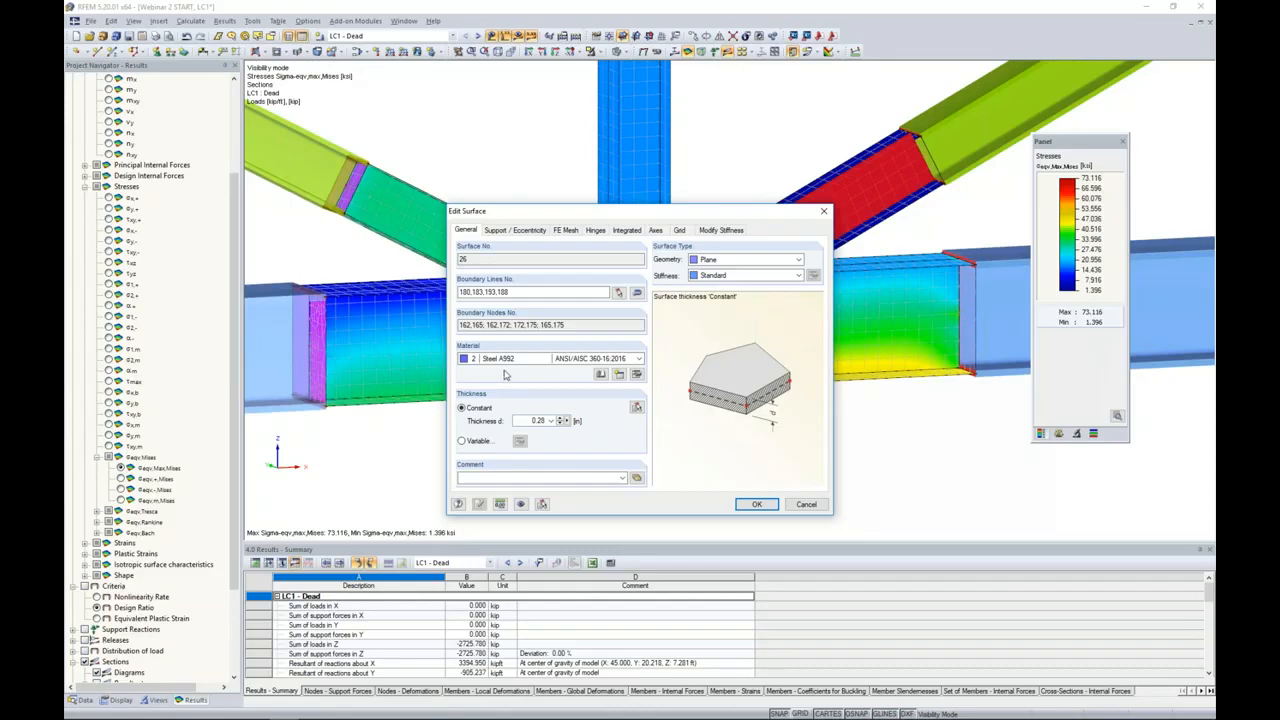
click(757, 504)
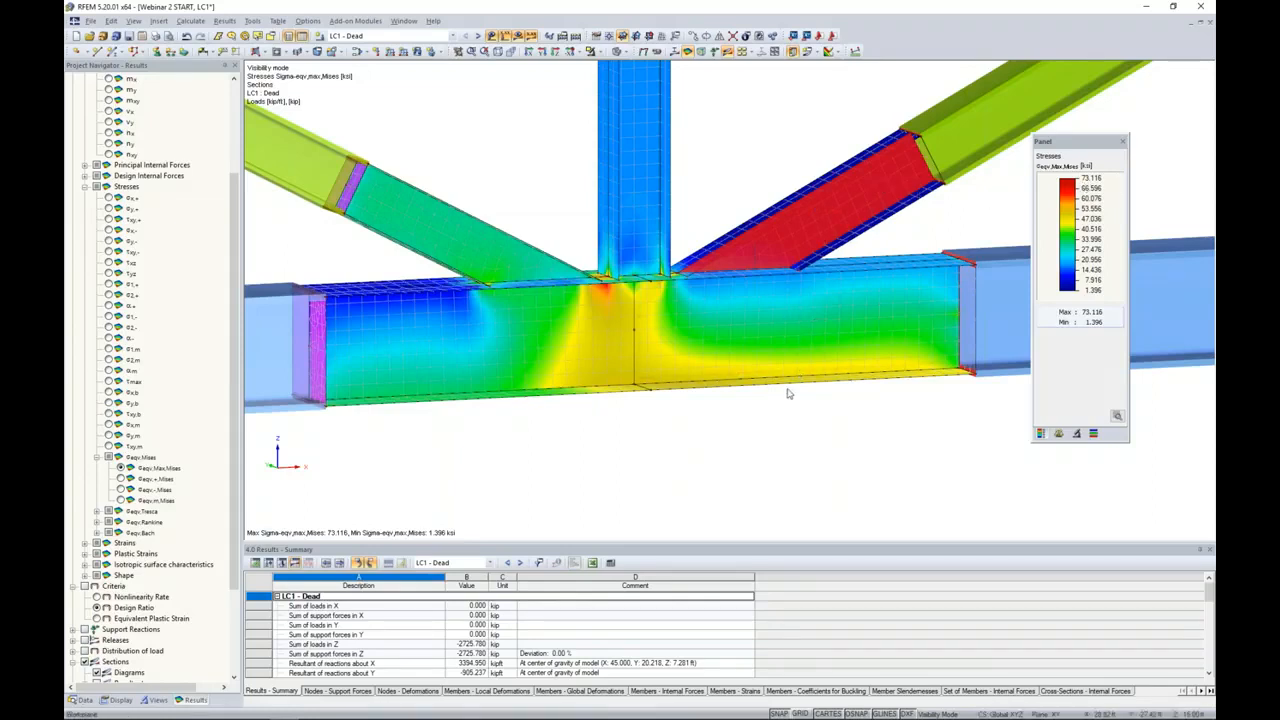
- Select all the joint surfaces, open them together for editing, and check the material model of their Steel A992
scroll(788, 393, down, 1)
drag(842, 451, 528, 130)
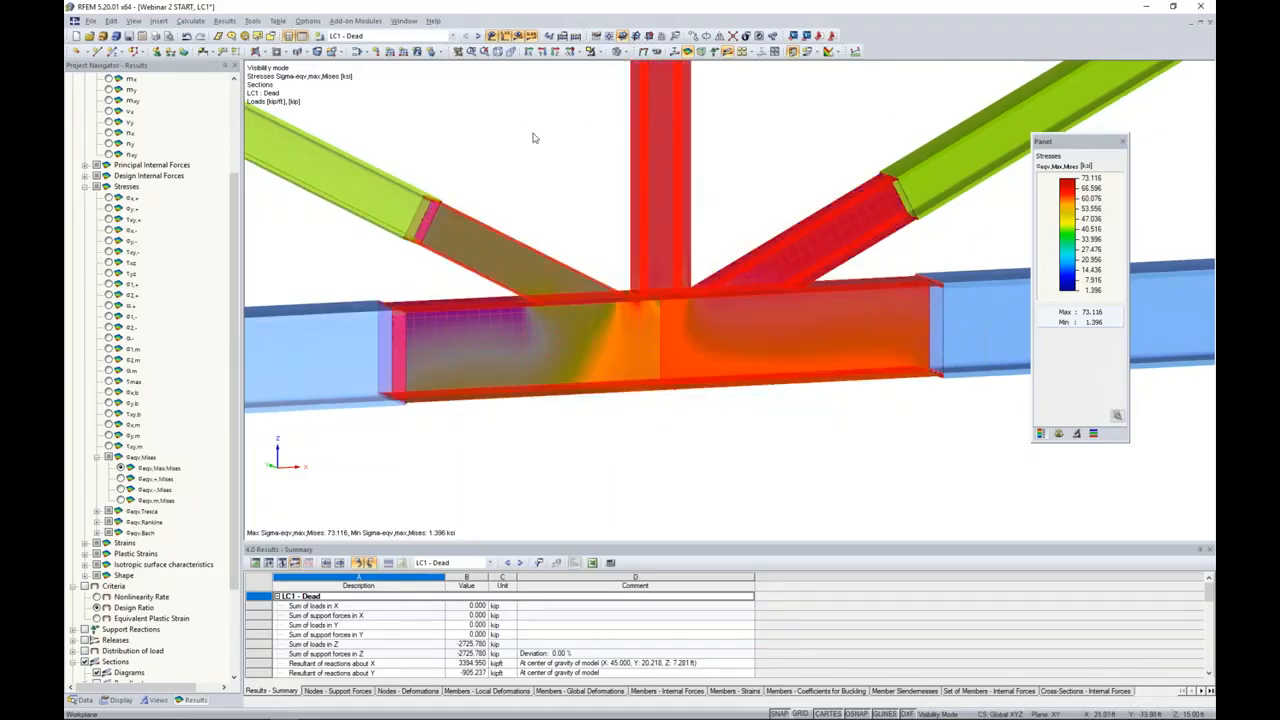
double_click(660, 176)
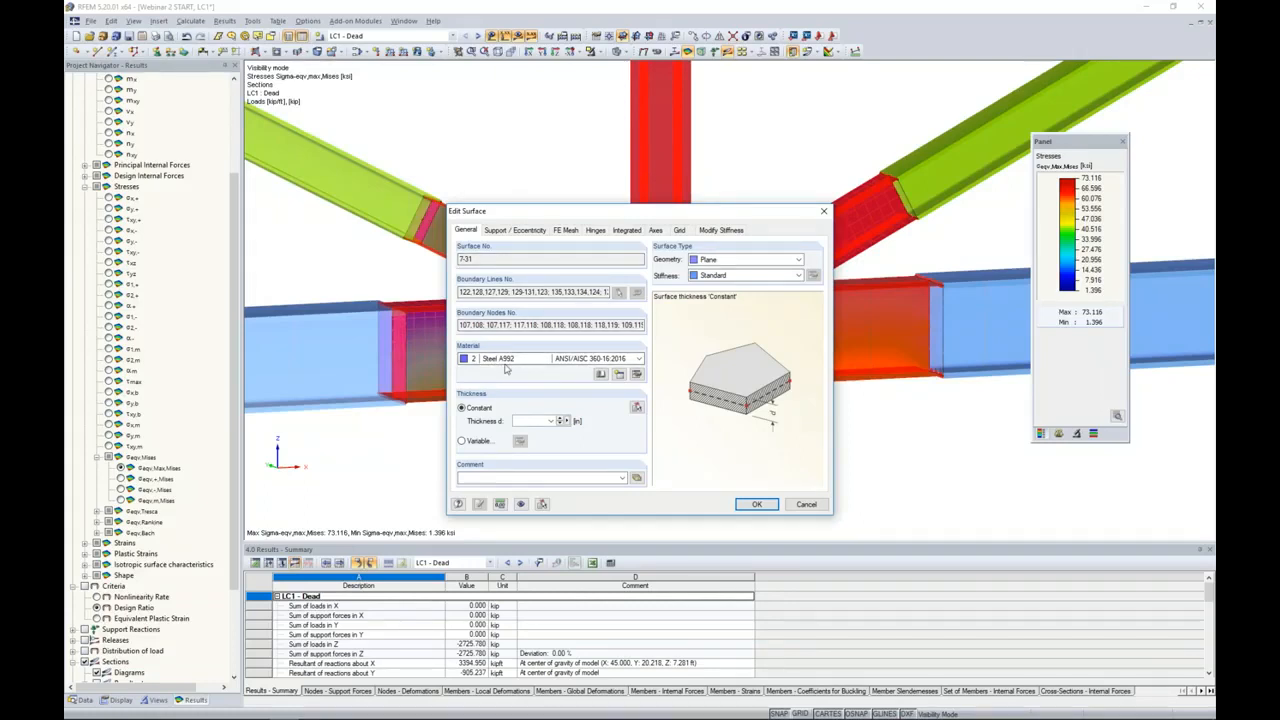
click(636, 375)
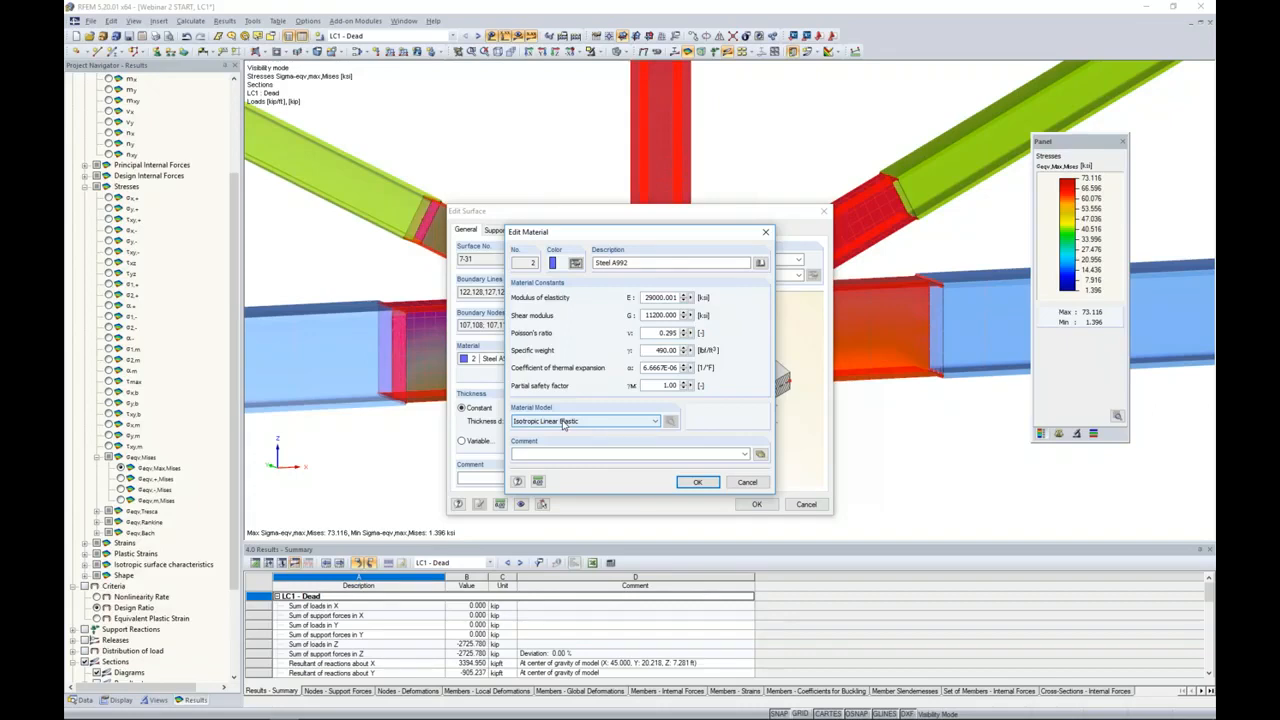
click(749, 481)
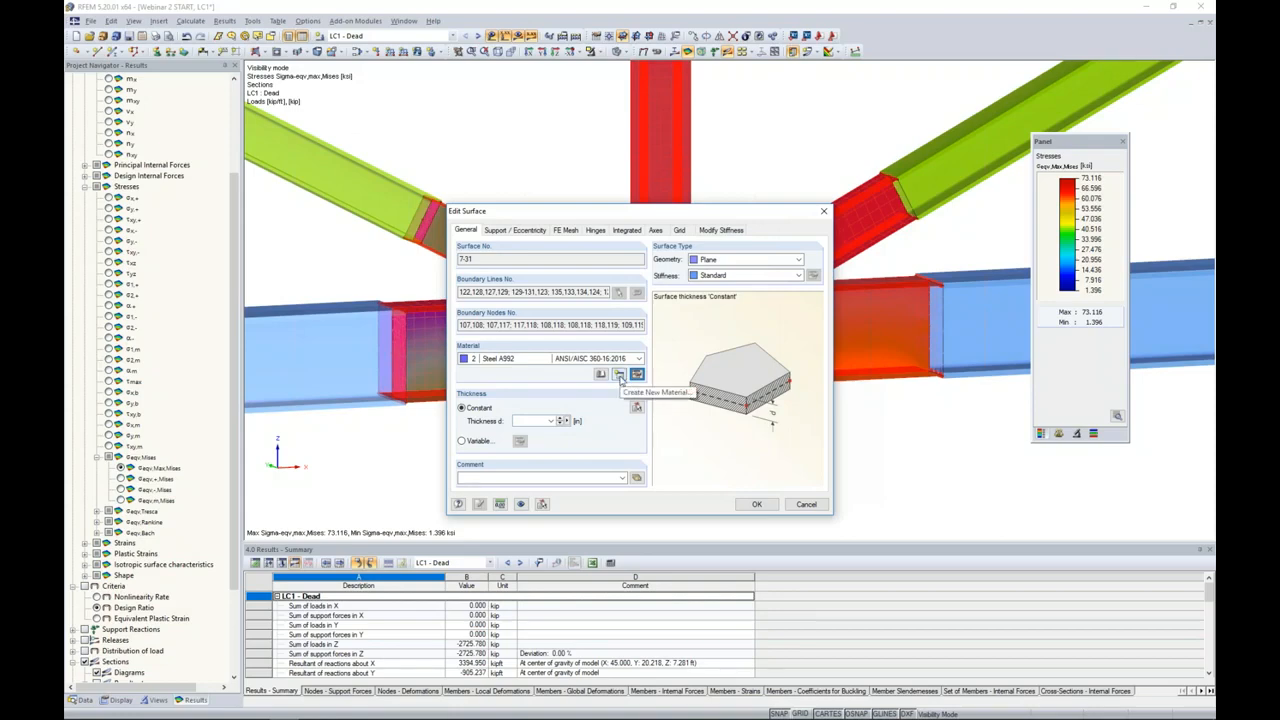
- Create a new material for the selected joint surfaces, taking Steel A992 of ANSI/AISC 360-16:2016 from the material library
click(619, 374)
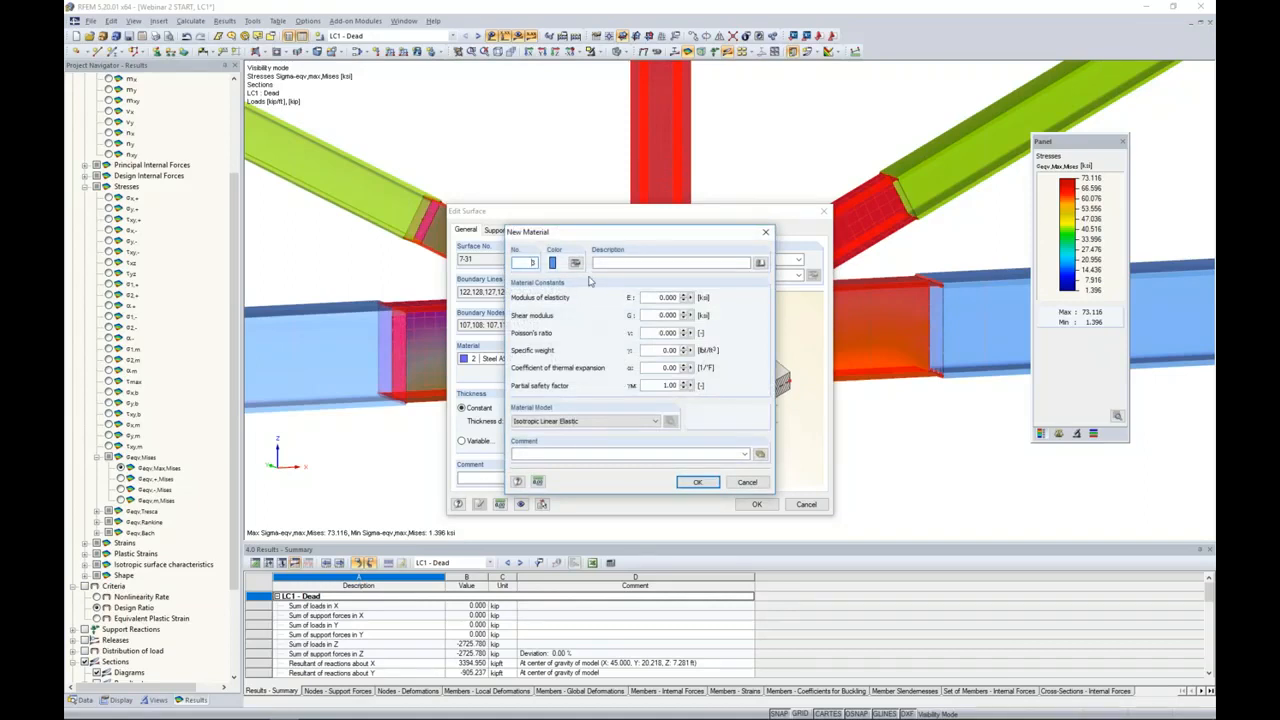
click(760, 264)
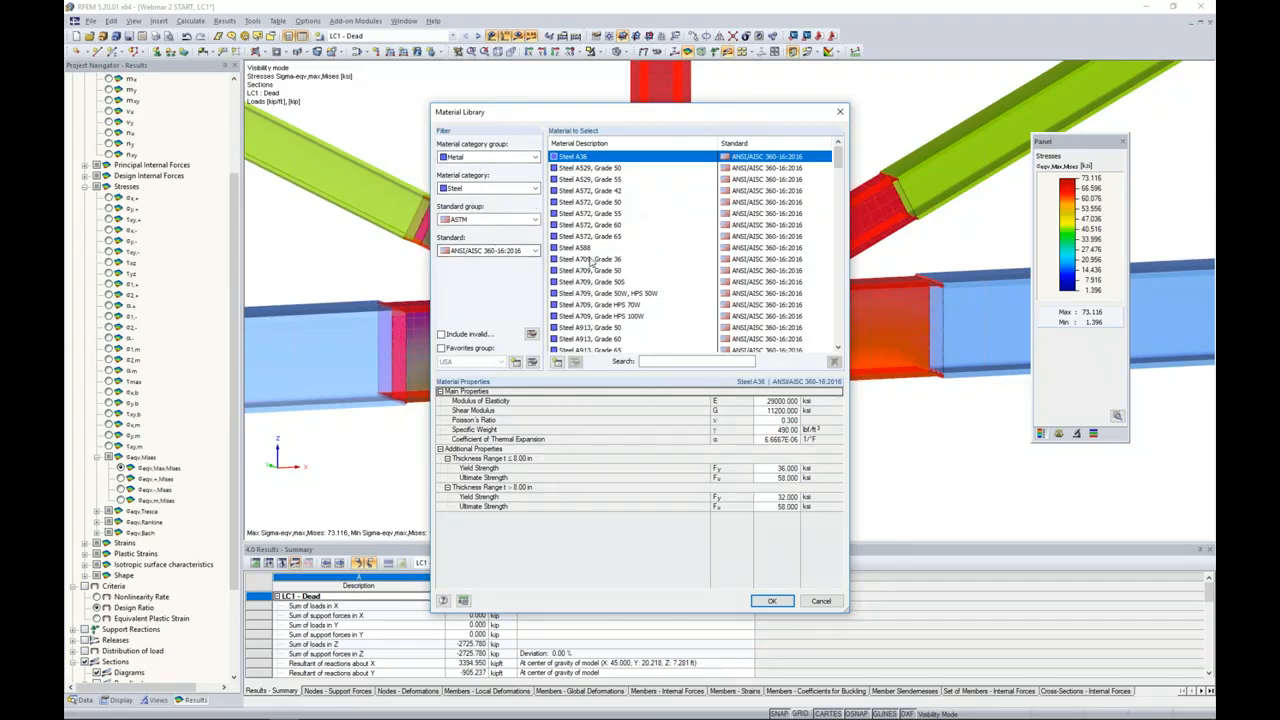
scroll(591, 262, down, 2)
click(584, 306)
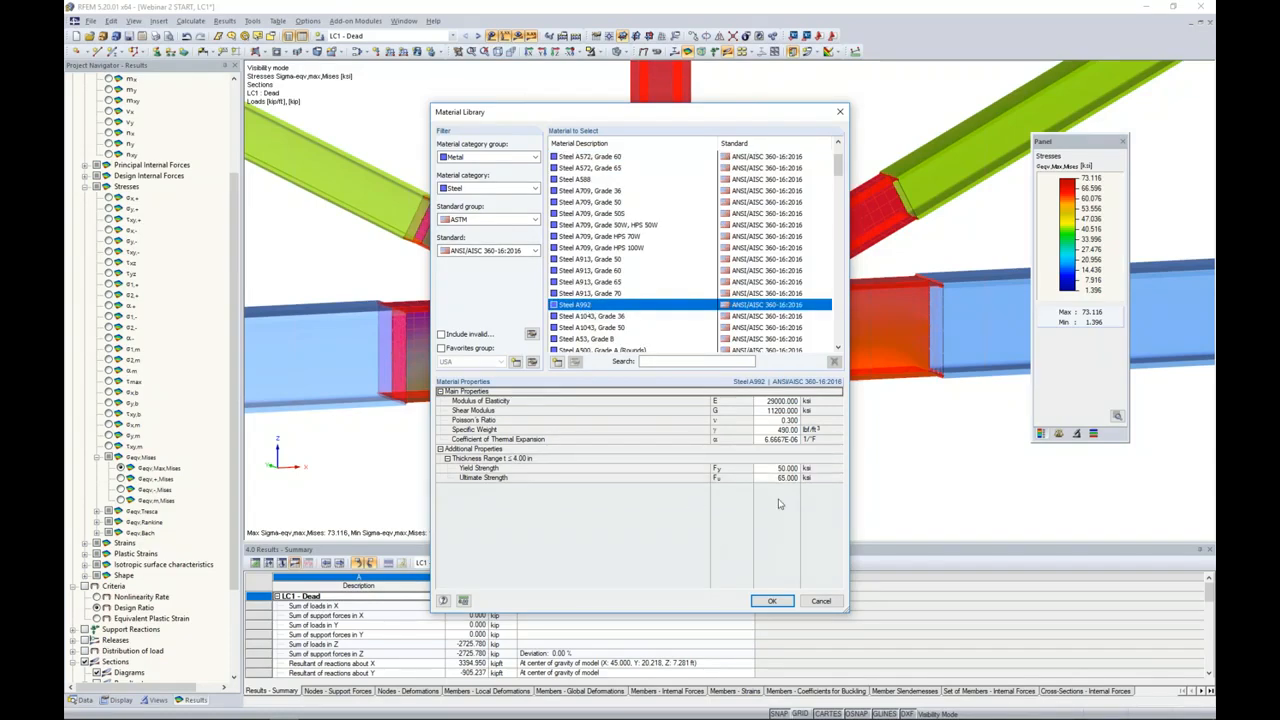
click(772, 600)
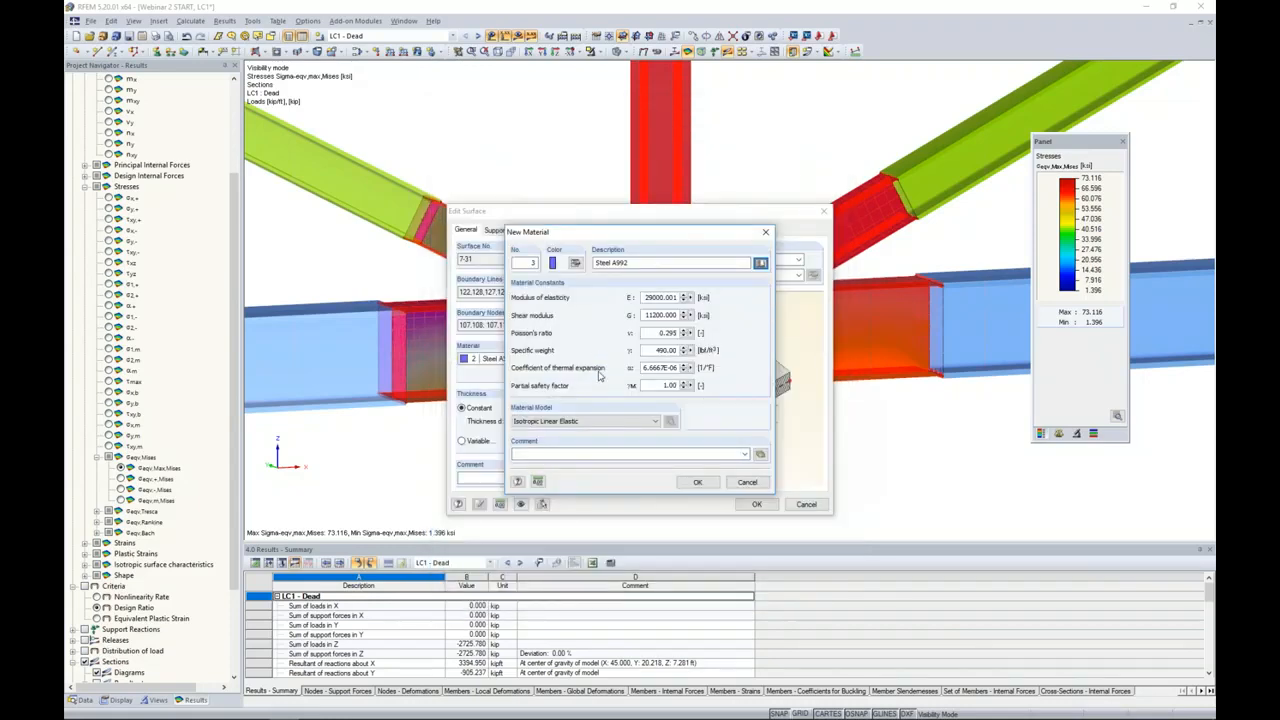
- Set the new material's model to Isotropic Plastic 2D/3D, accepting the Basic definition with the von Mises hypothesis and 50 ksi yield strength
click(604, 421)
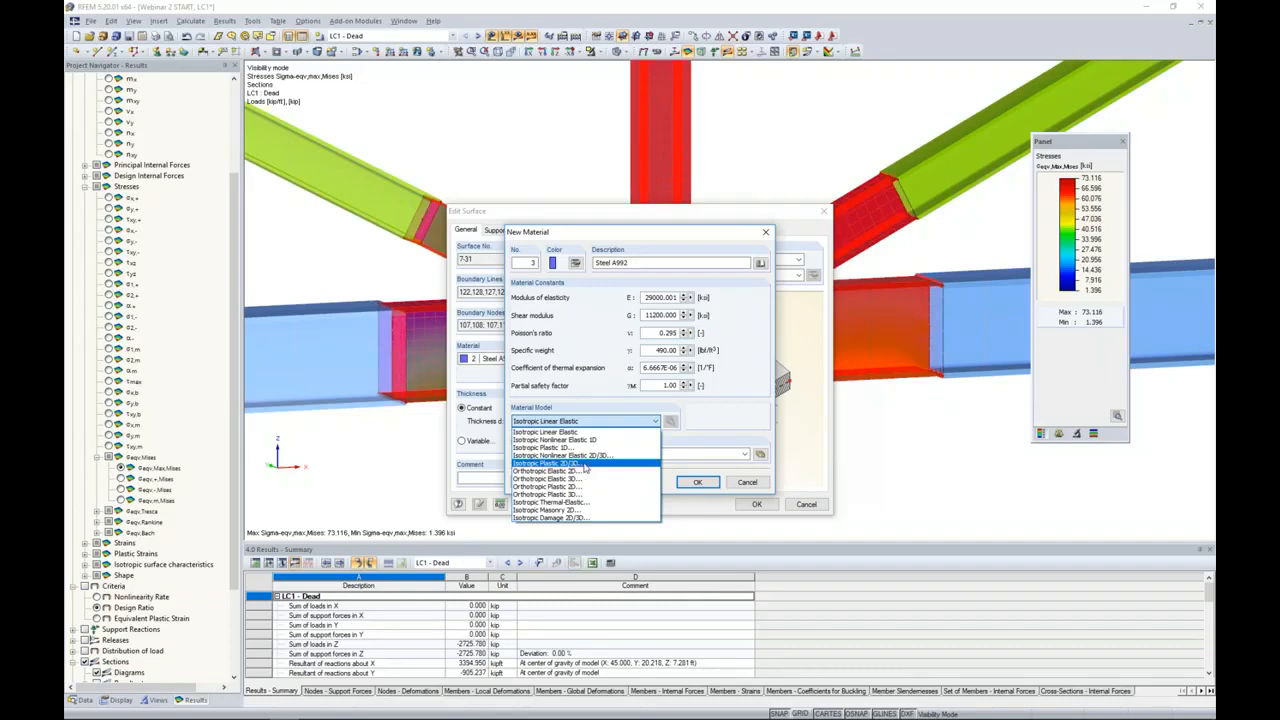
click(585, 464)
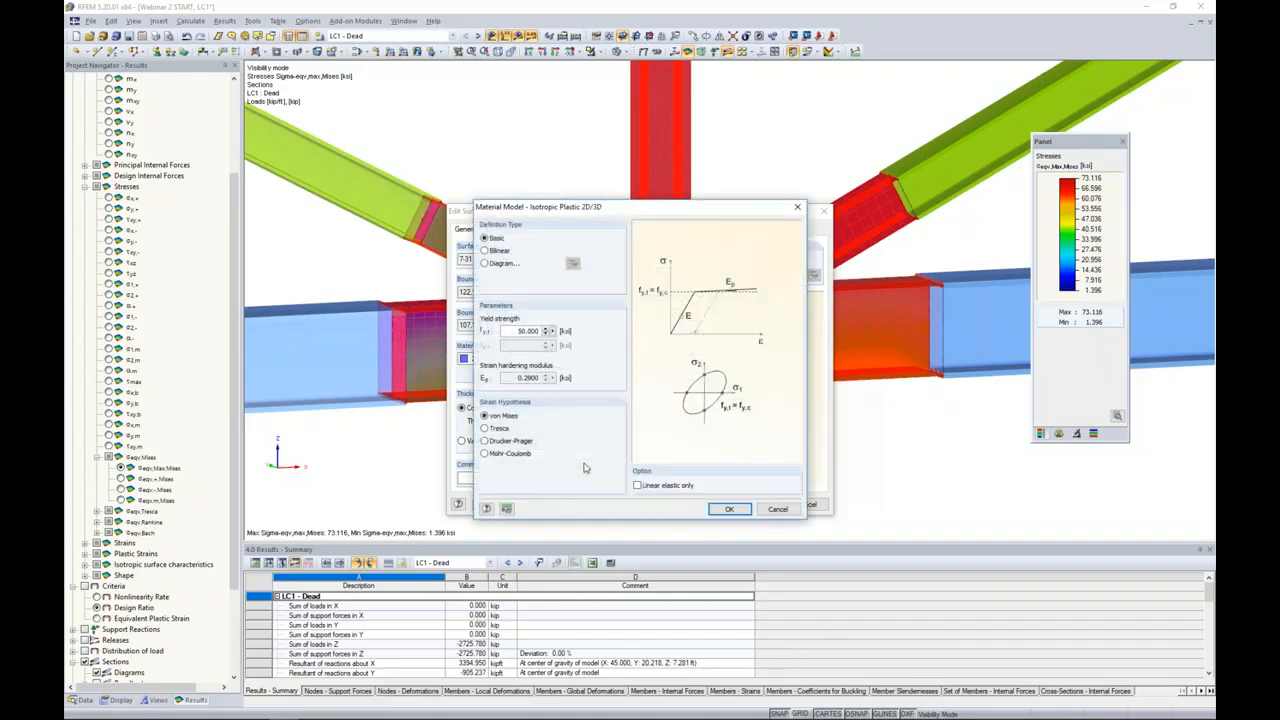
drag(624, 208, 734, 216)
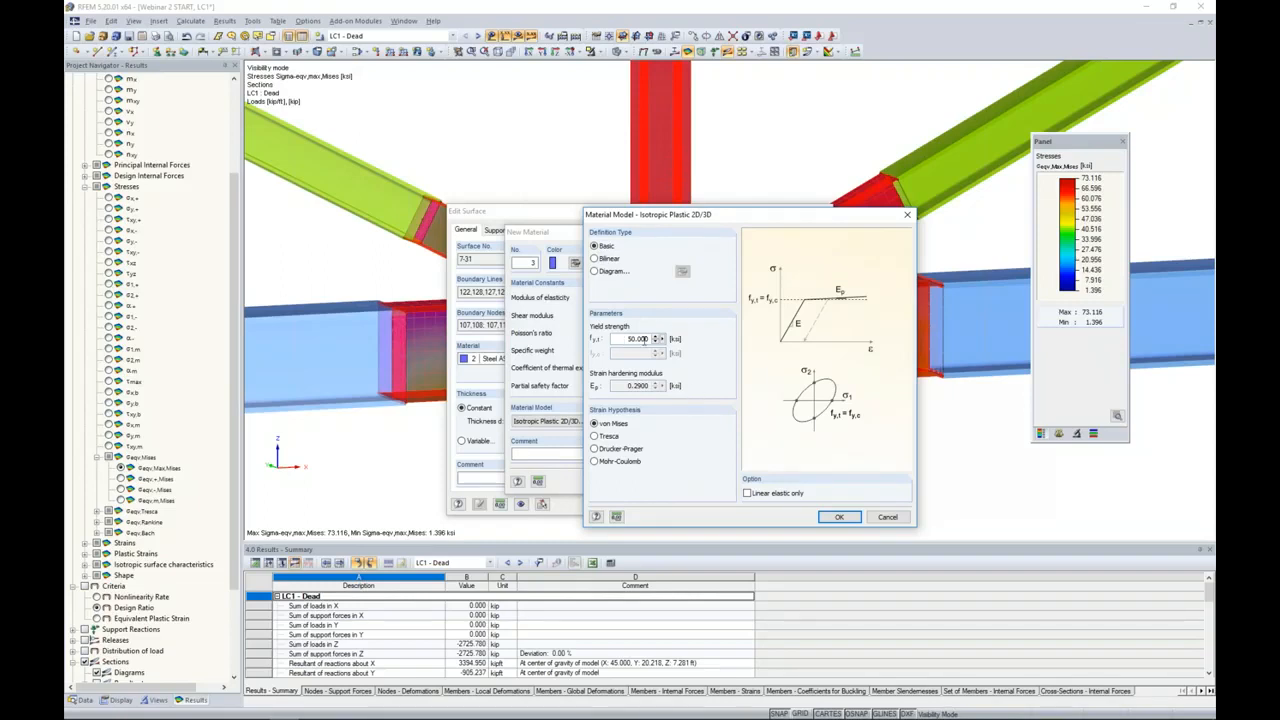
click(839, 517)
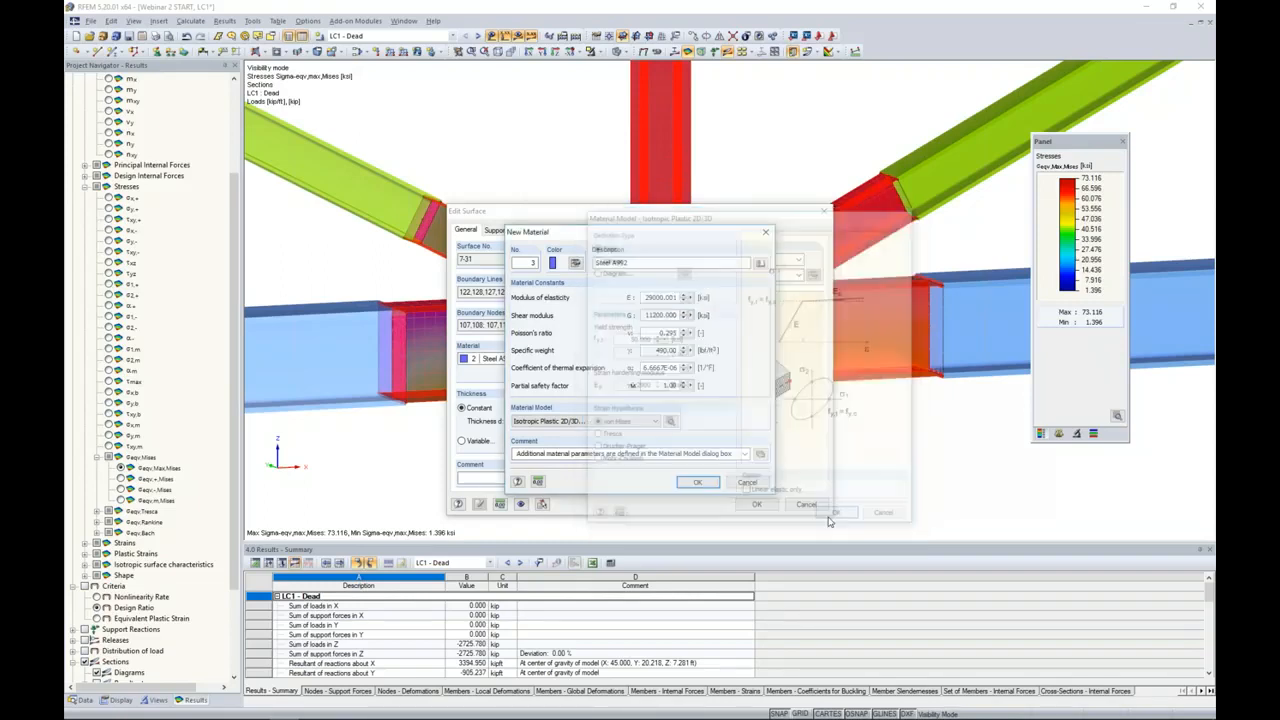
- Save the new material, apply it to all the joint surfaces and accept deleting the existing results
click(707, 484)
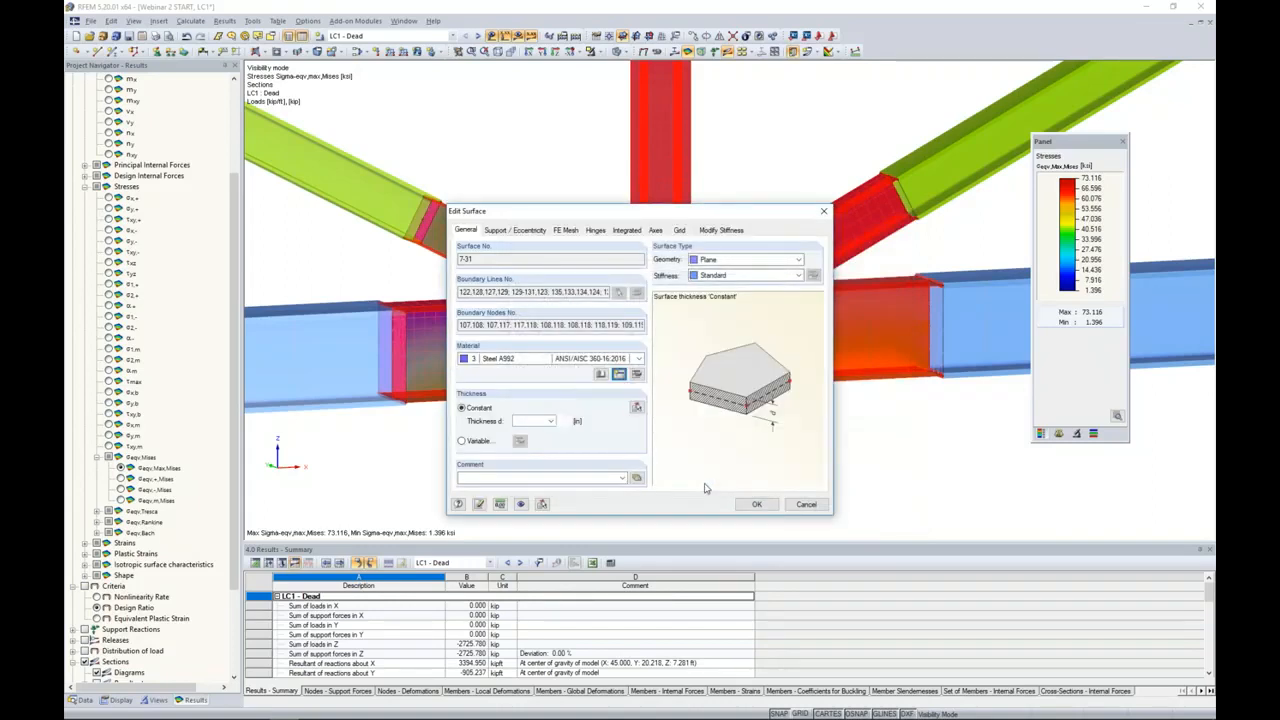
click(748, 506)
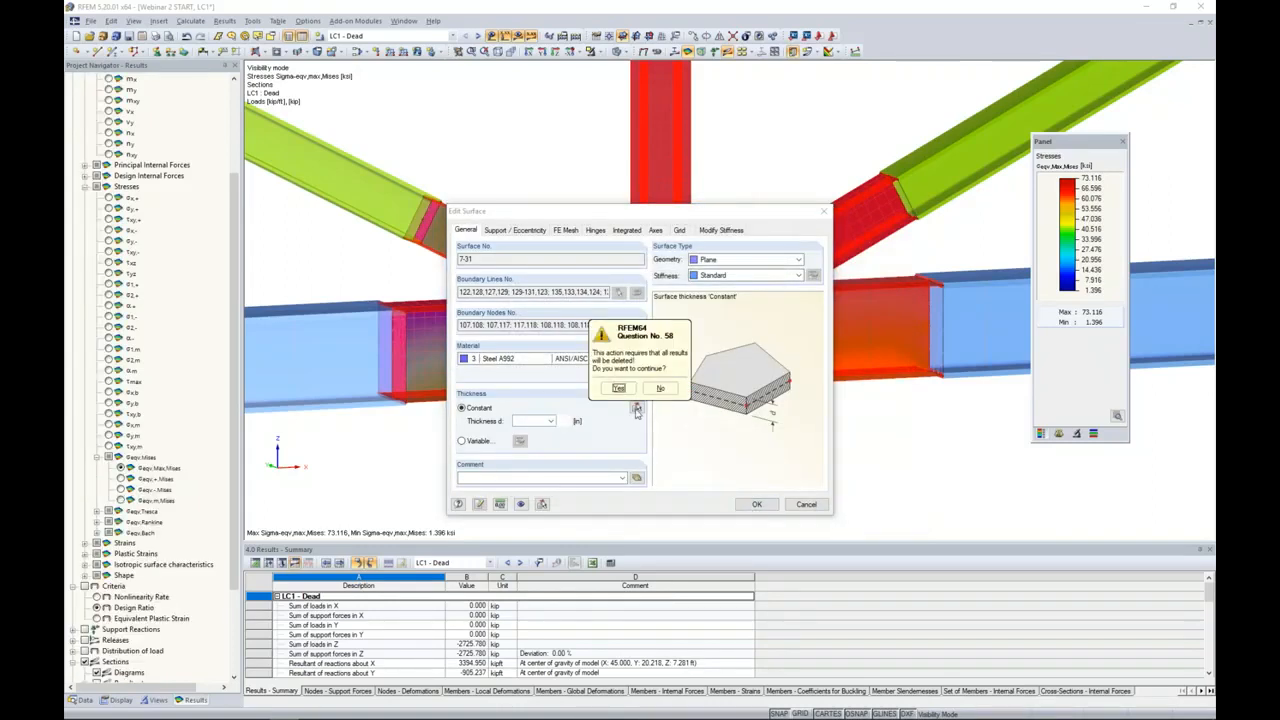
click(619, 389)
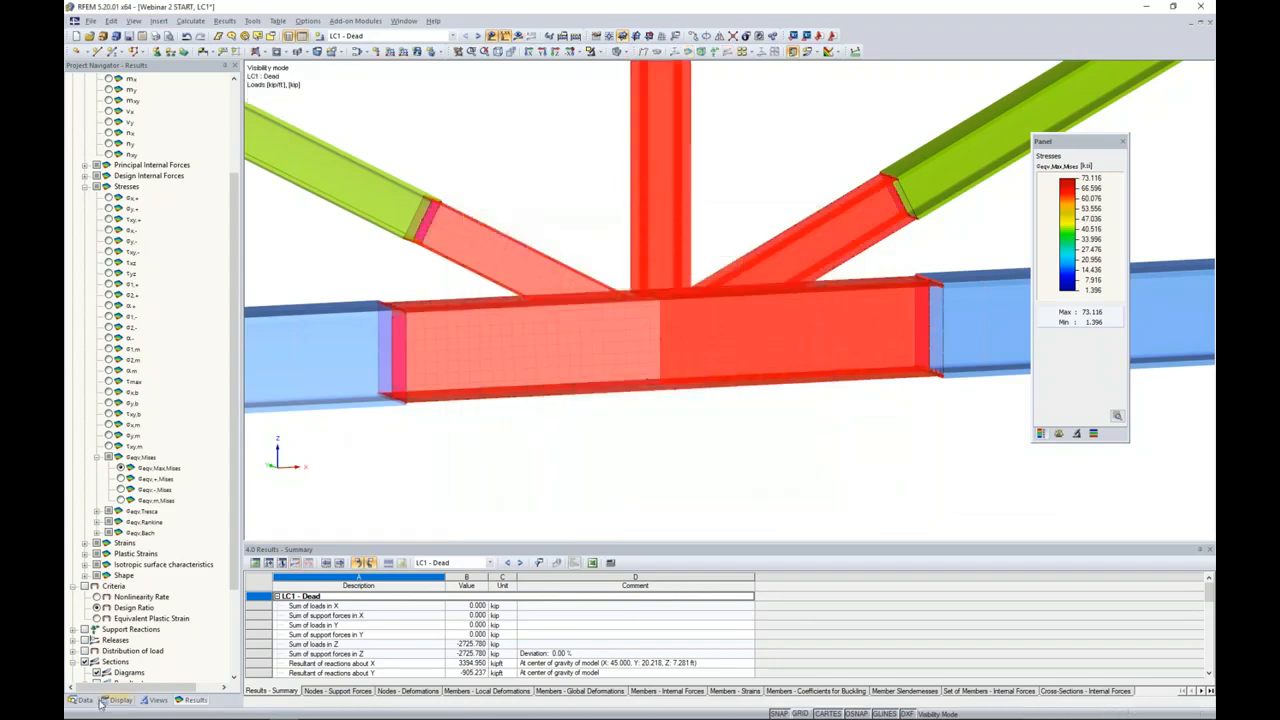
- Highlight the objects using Steel A992 material 2 and those using material 3 in turn to check the assignment, and clear the selection
click(84, 700)
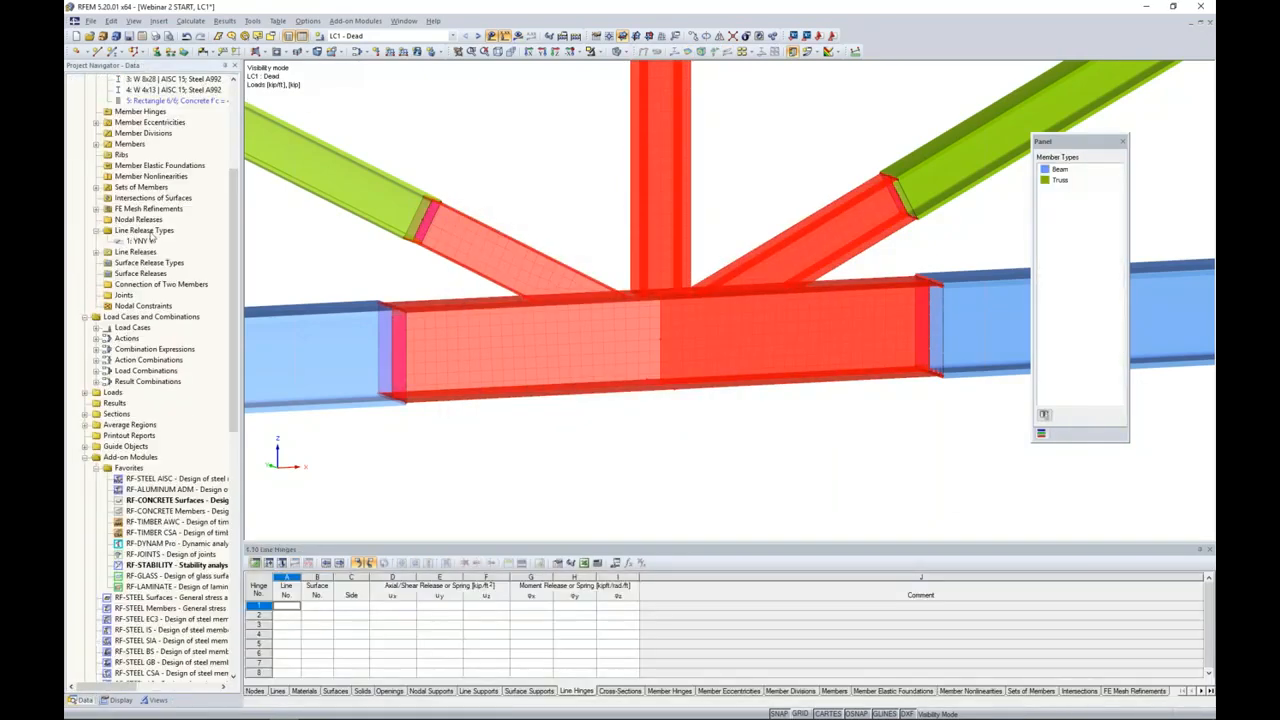
click(96, 241)
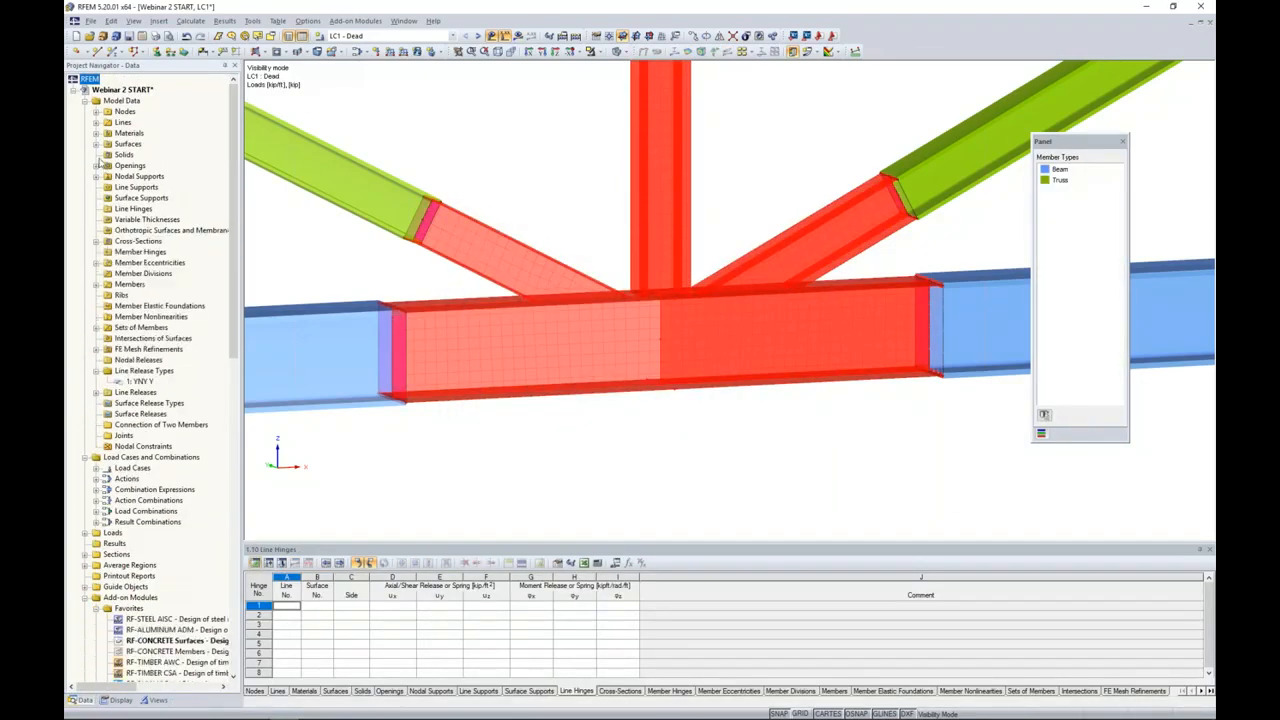
click(96, 133)
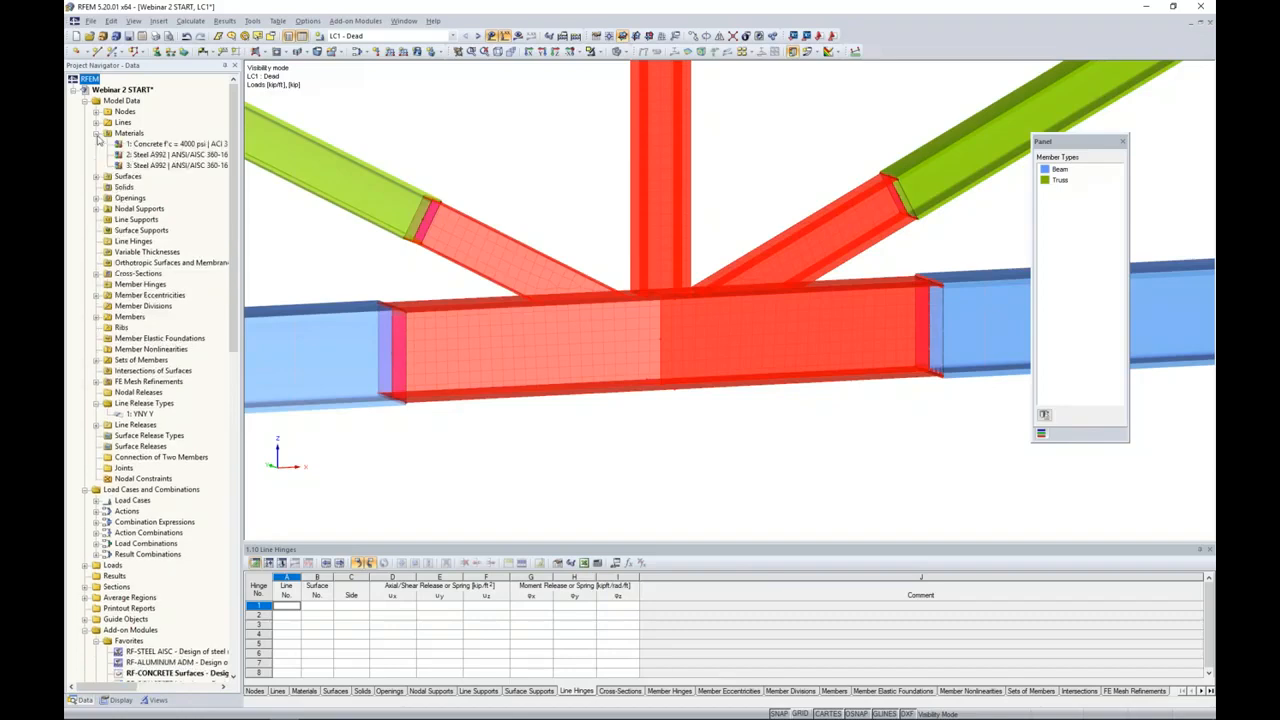
click(150, 155)
scroll(546, 213, down, 2)
scroll(546, 213, down, 3)
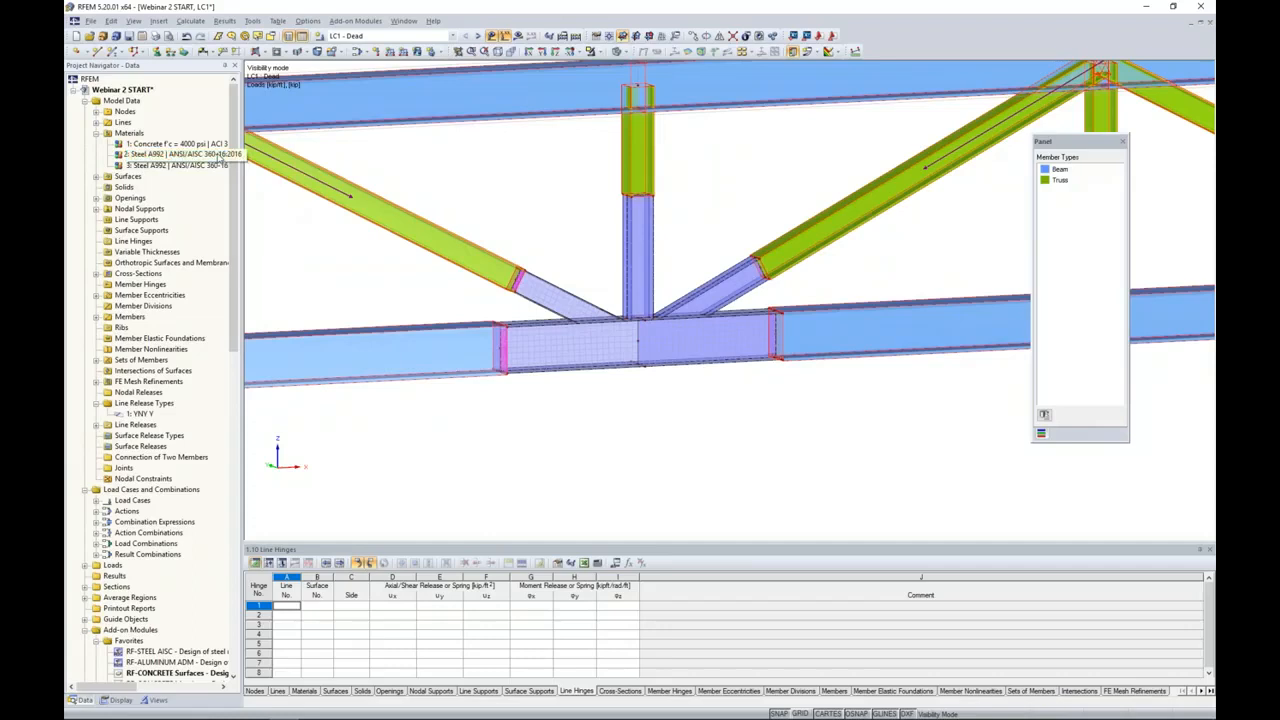
scroll(394, 266, down, 4)
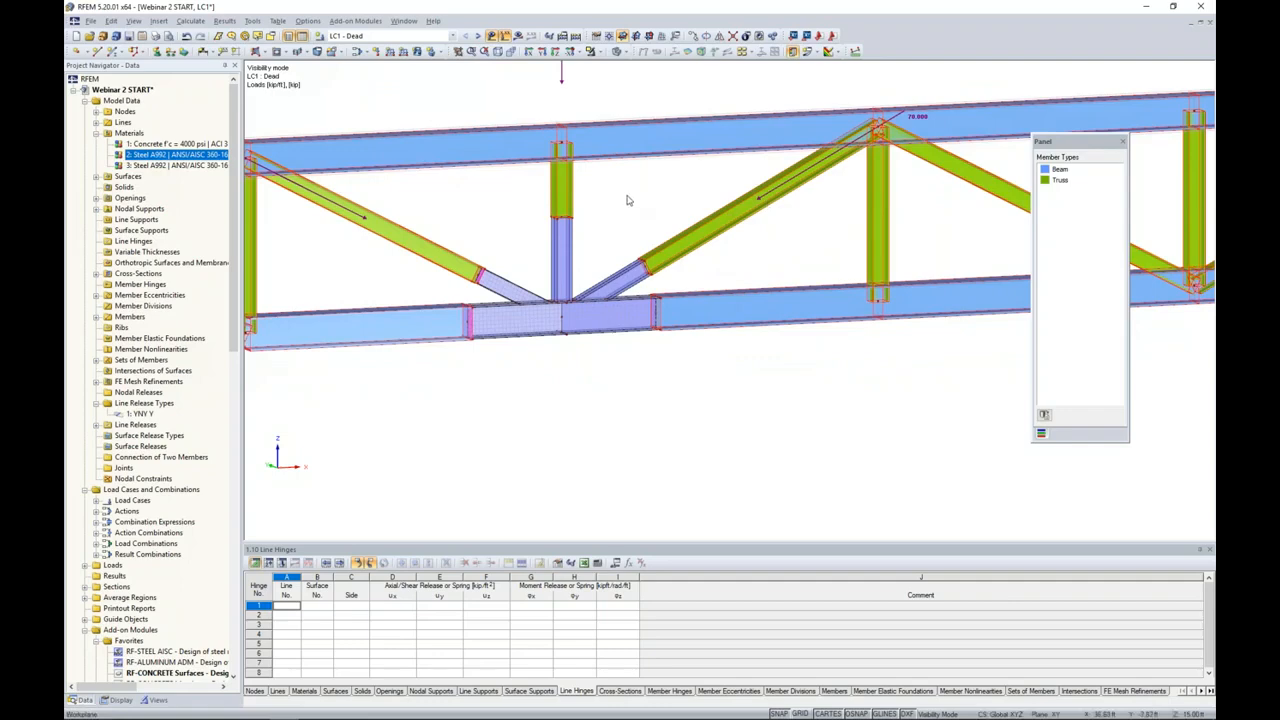
scroll(423, 298, down, 1)
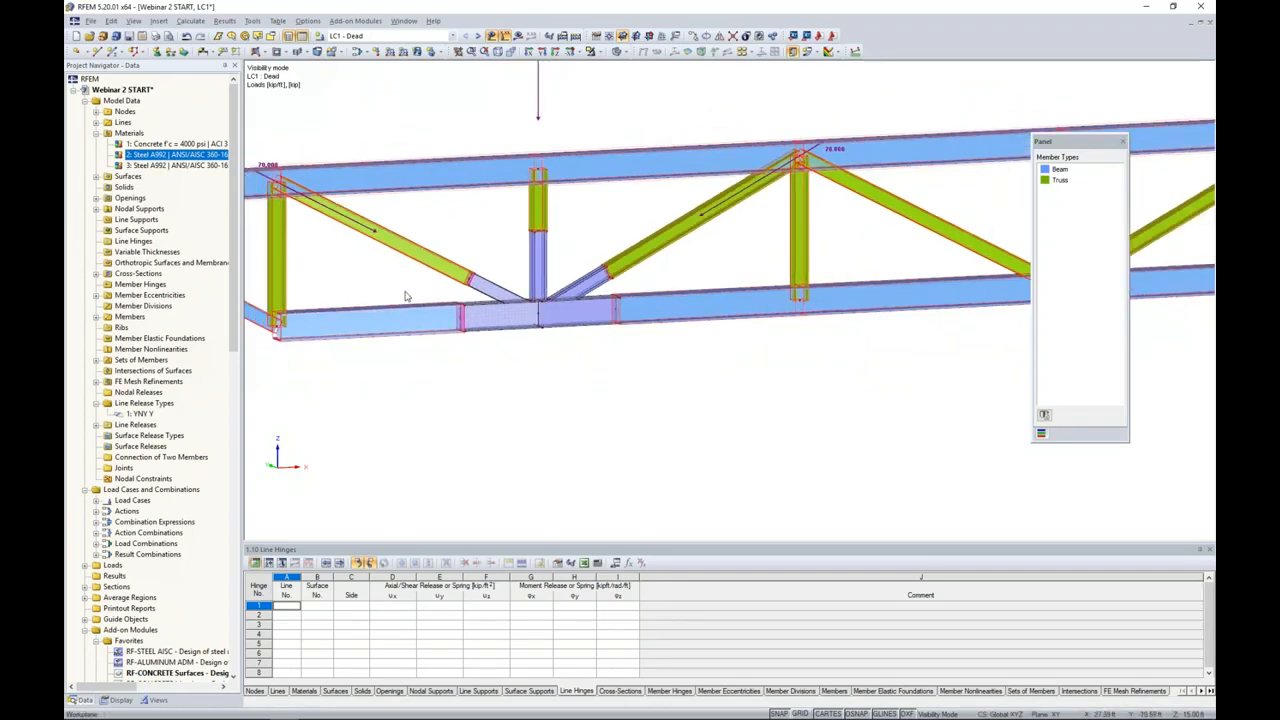
middle_drag(405, 292, 457, 306)
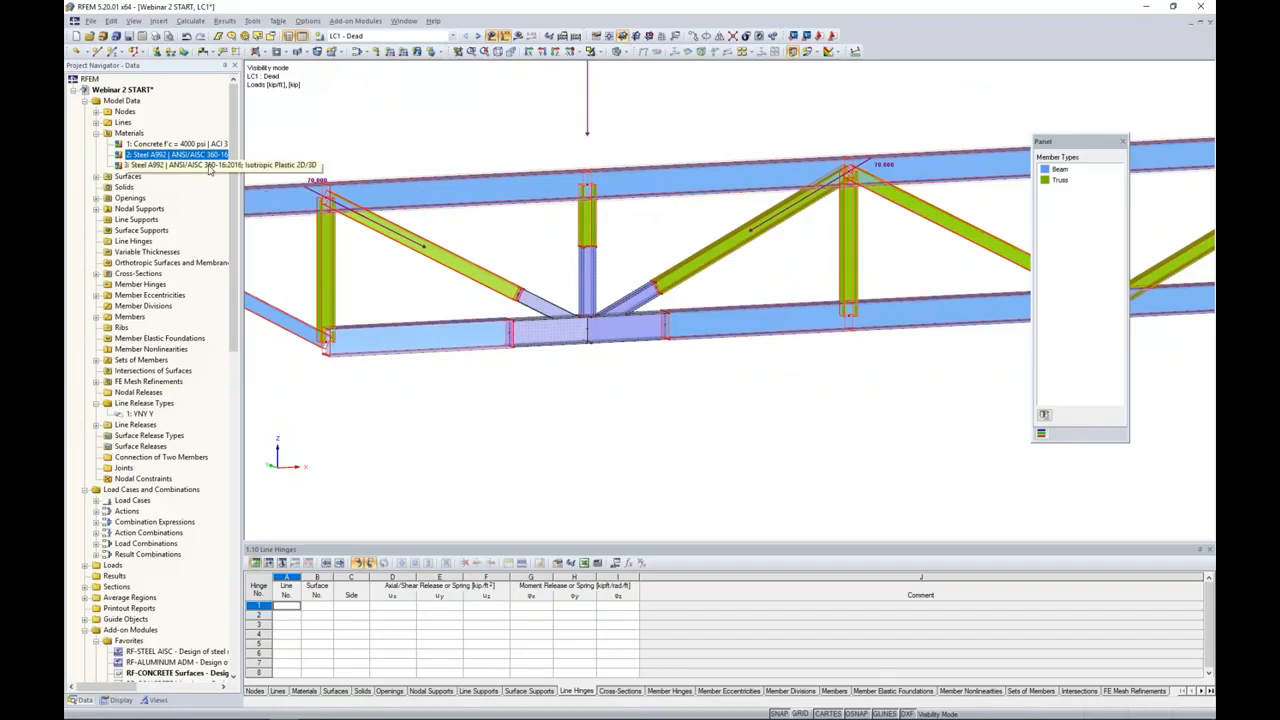
click(209, 166)
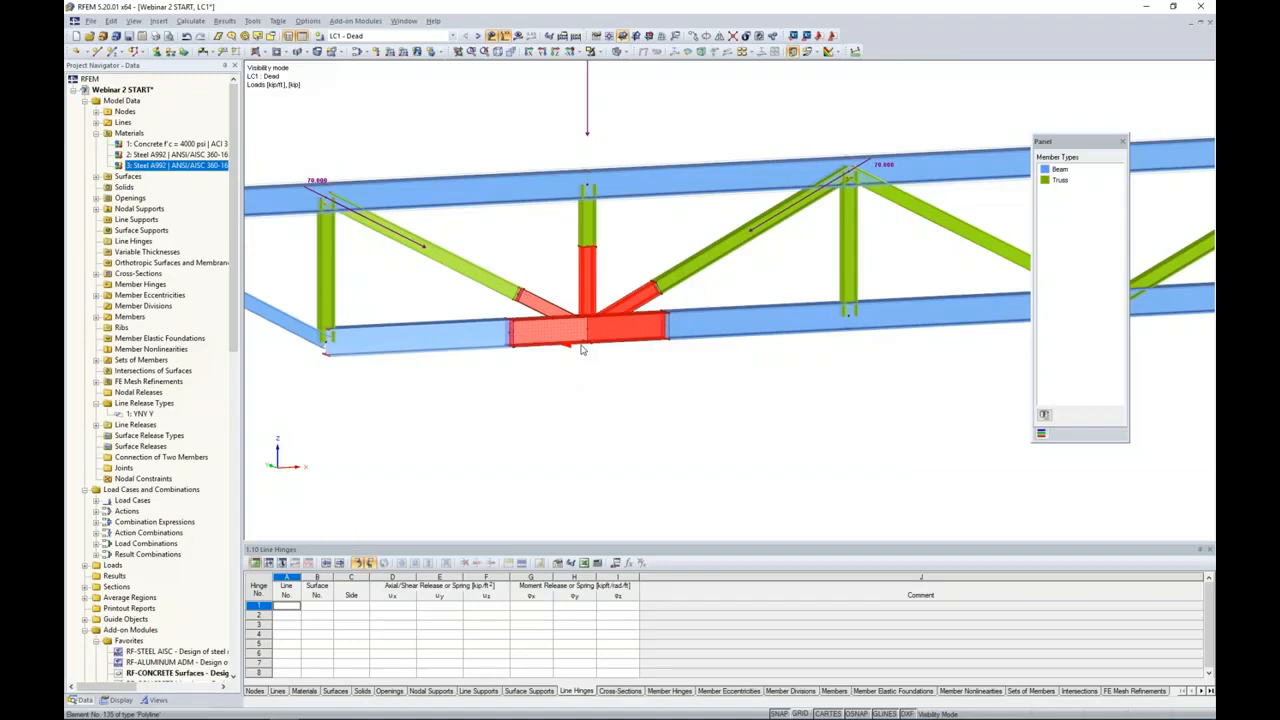
click(563, 316)
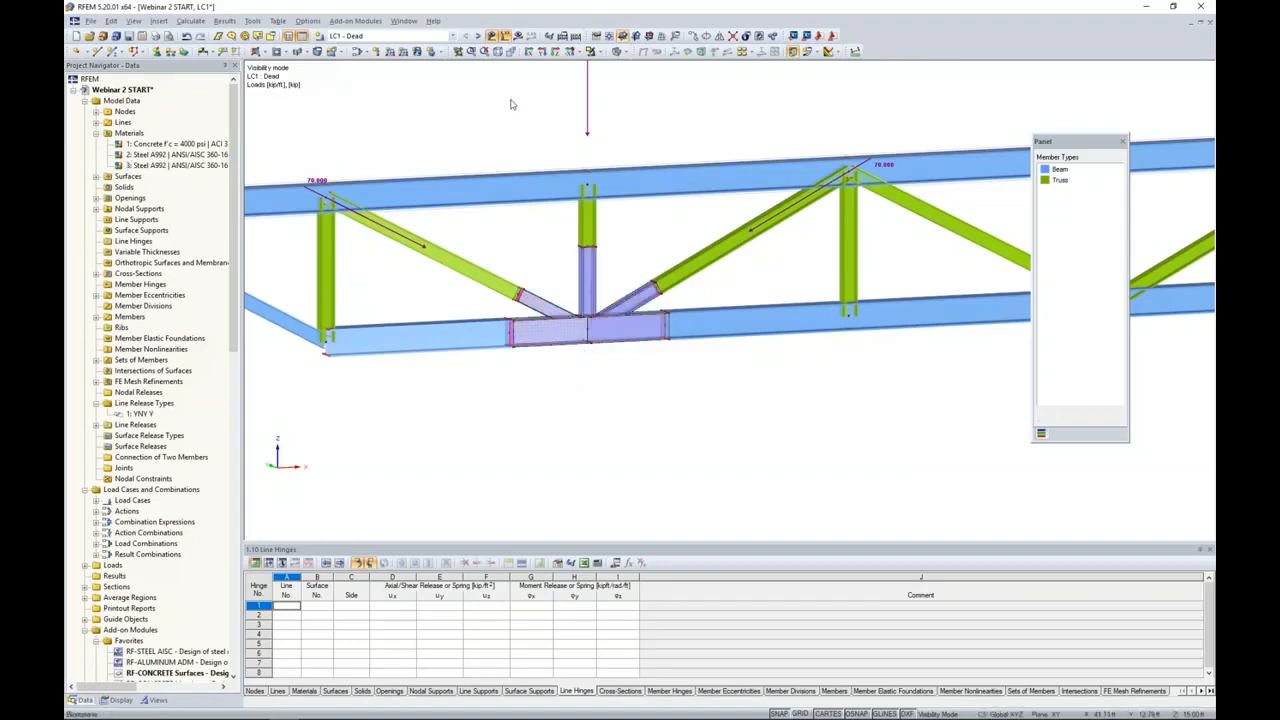
- Recalculate LC1 with the plastic material and examine the maximum von Mises stresses on the joint, with the color scale moved closer
click(519, 37)
click(619, 384)
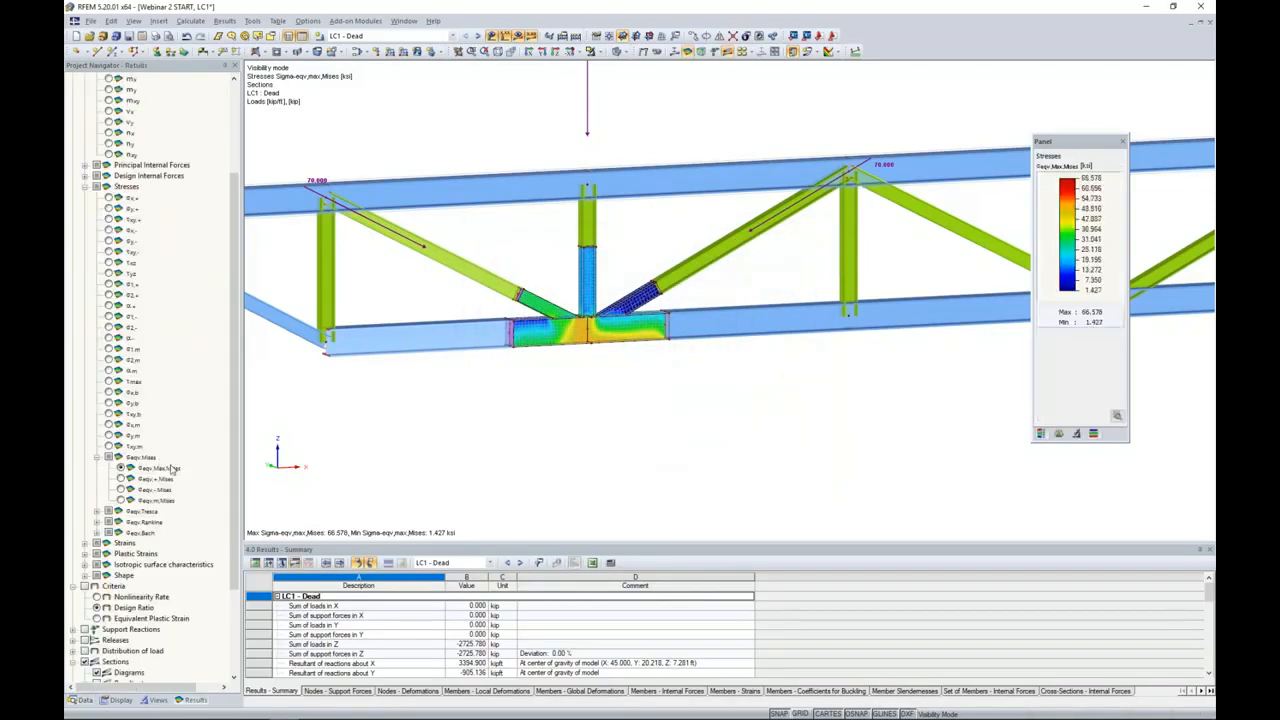
scroll(600, 405, up, 5)
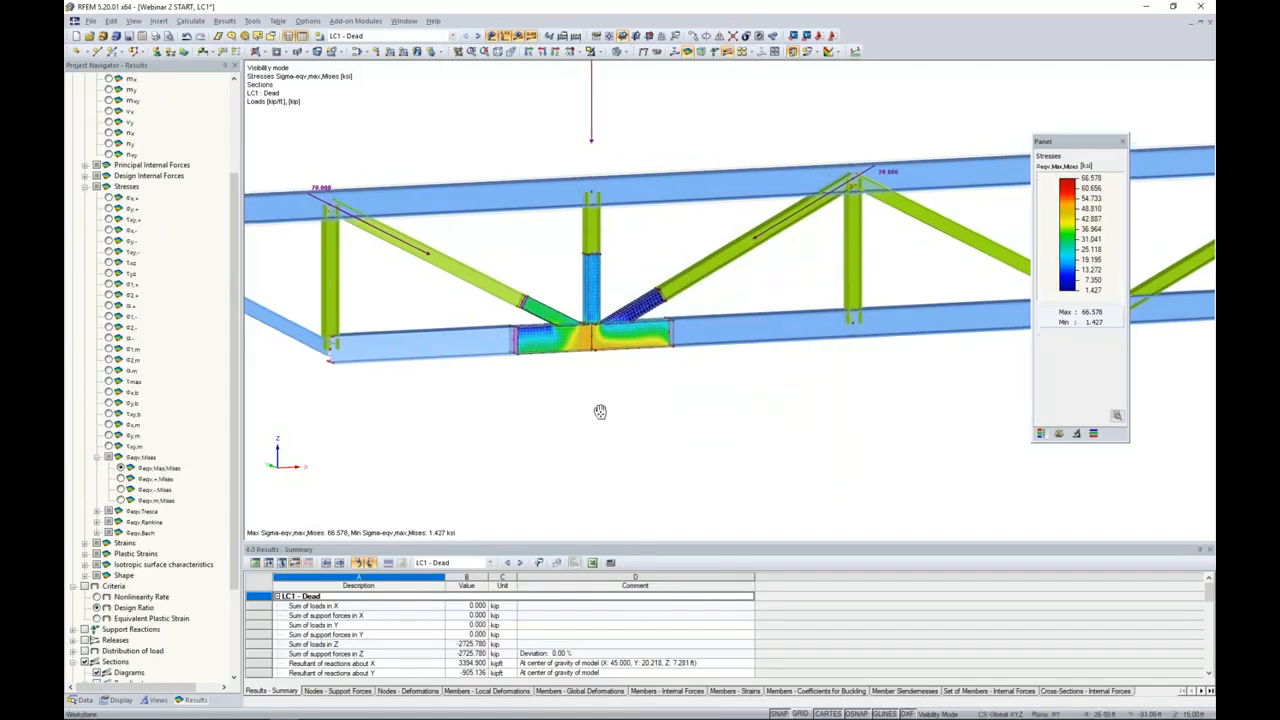
scroll(617, 383, up, 2)
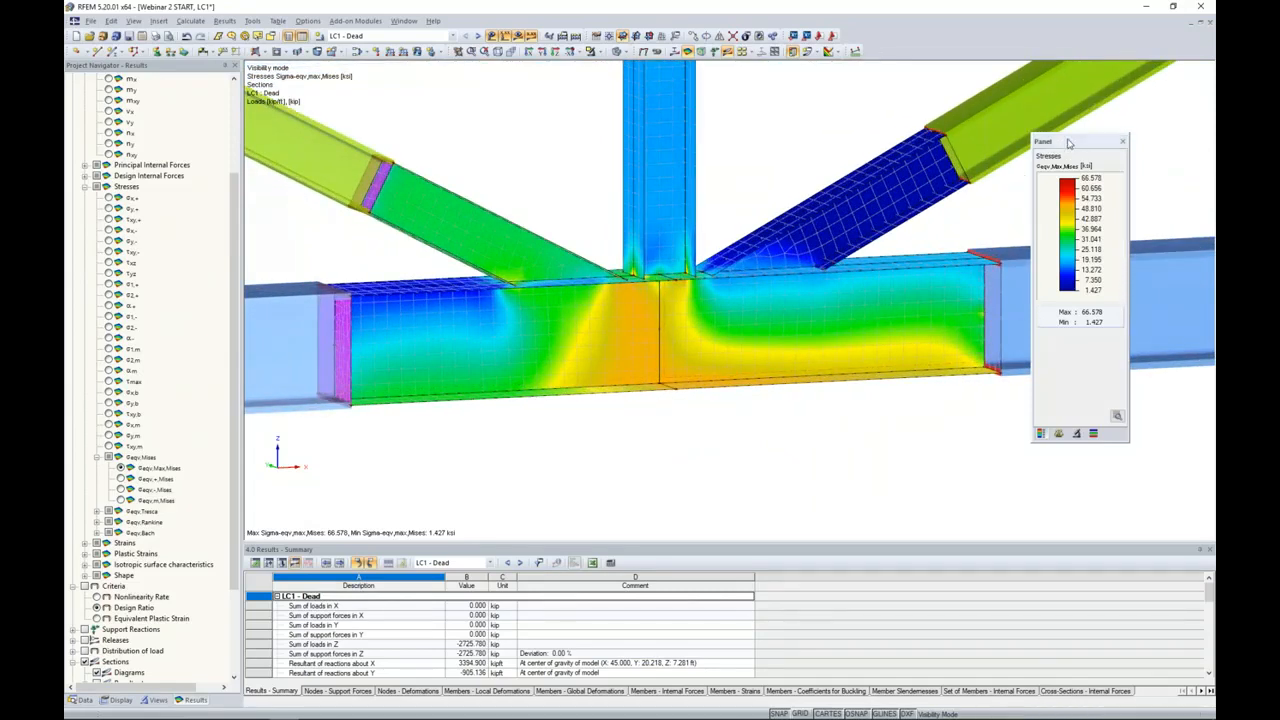
drag(1066, 149, 1030, 161)
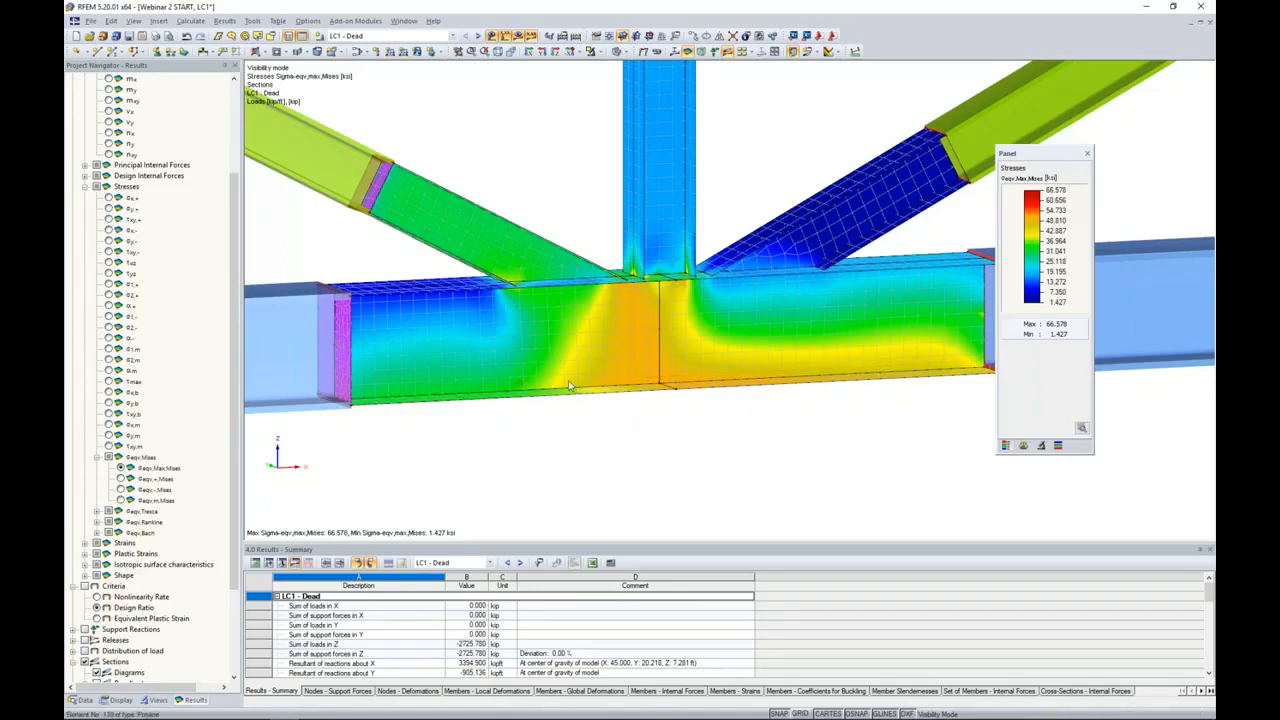
scroll(593, 374, up, 1)
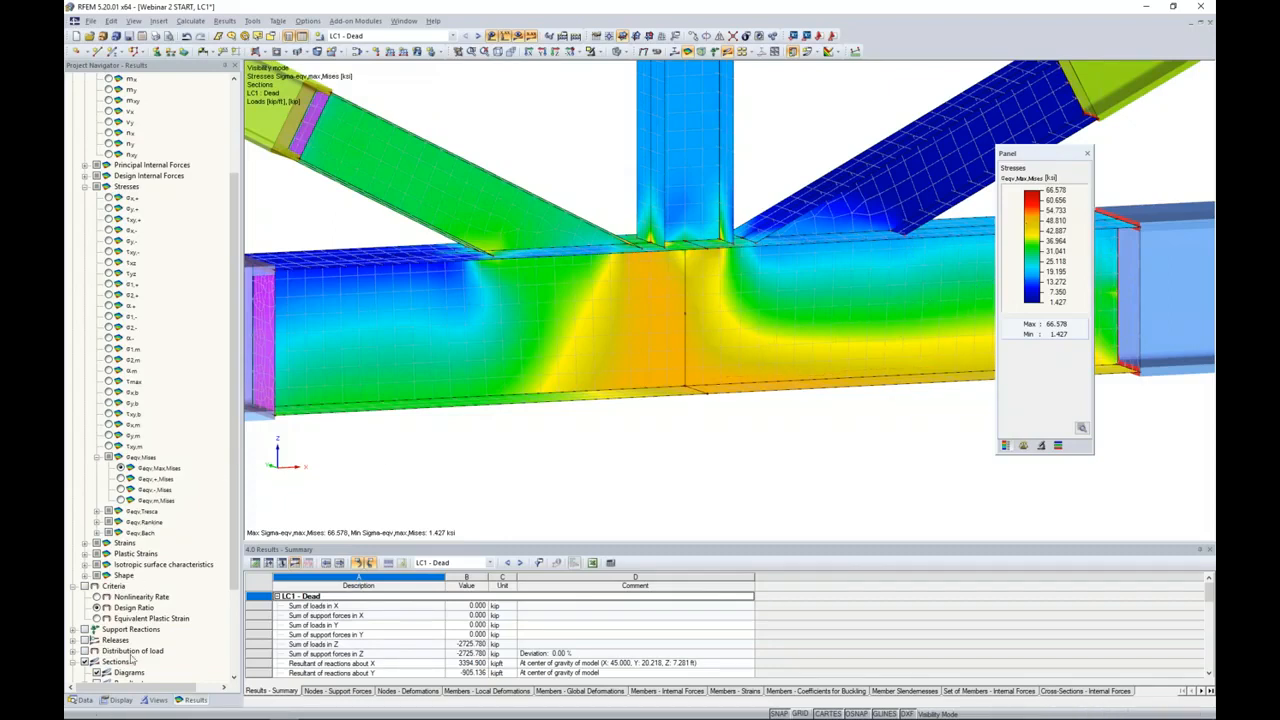
- Widen the project navigator and set the distribution of surface internal forces and stresses to Constant on Elements
click(118, 701)
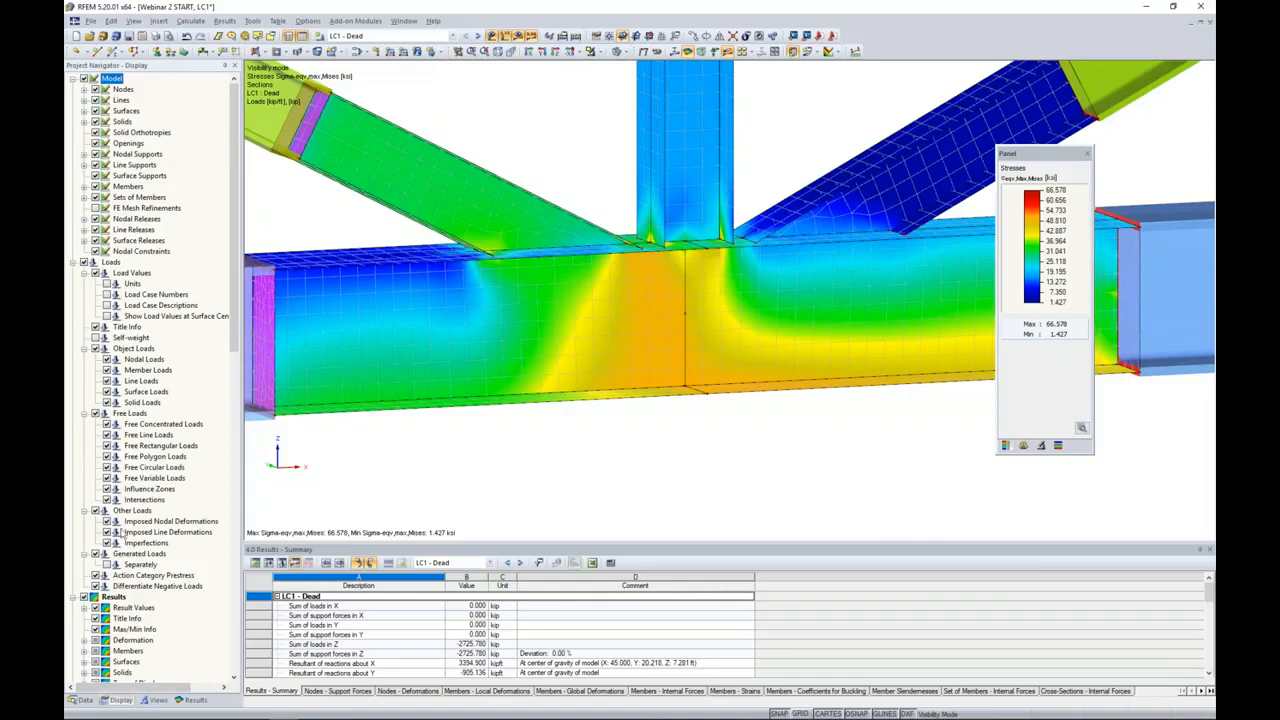
scroll(135, 458, down, 3)
scroll(135, 458, down, 6)
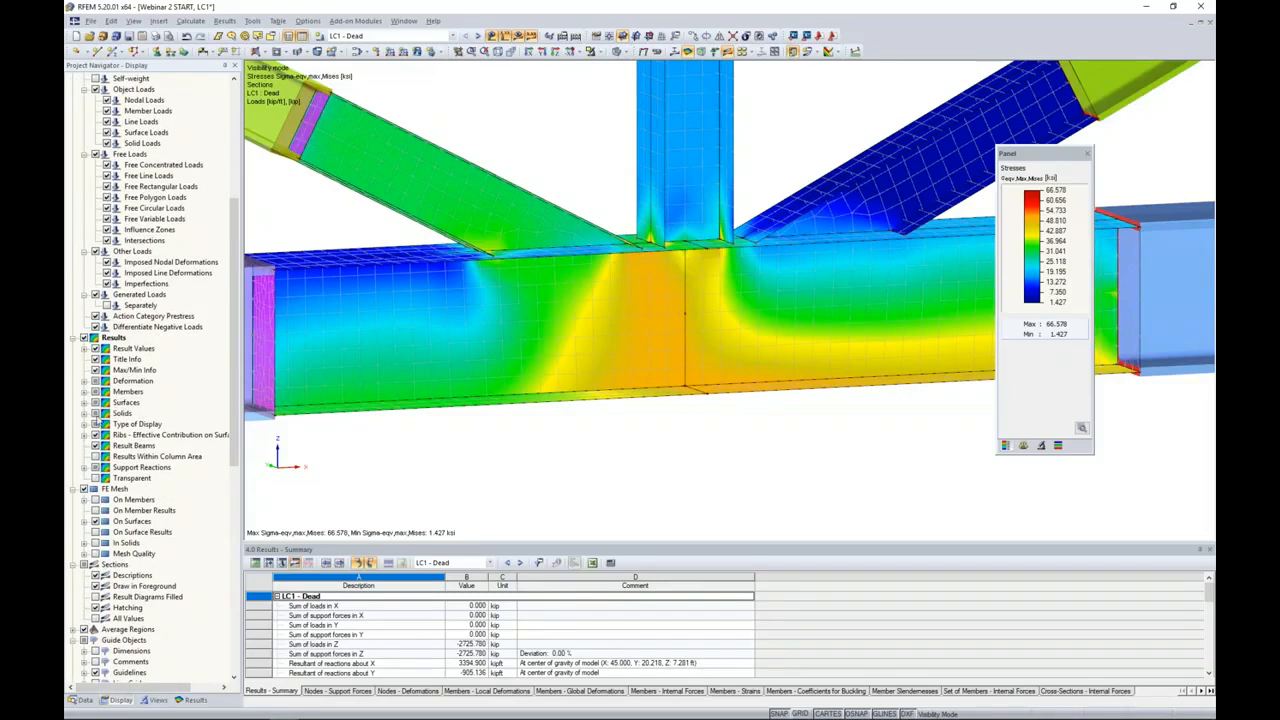
click(88, 404)
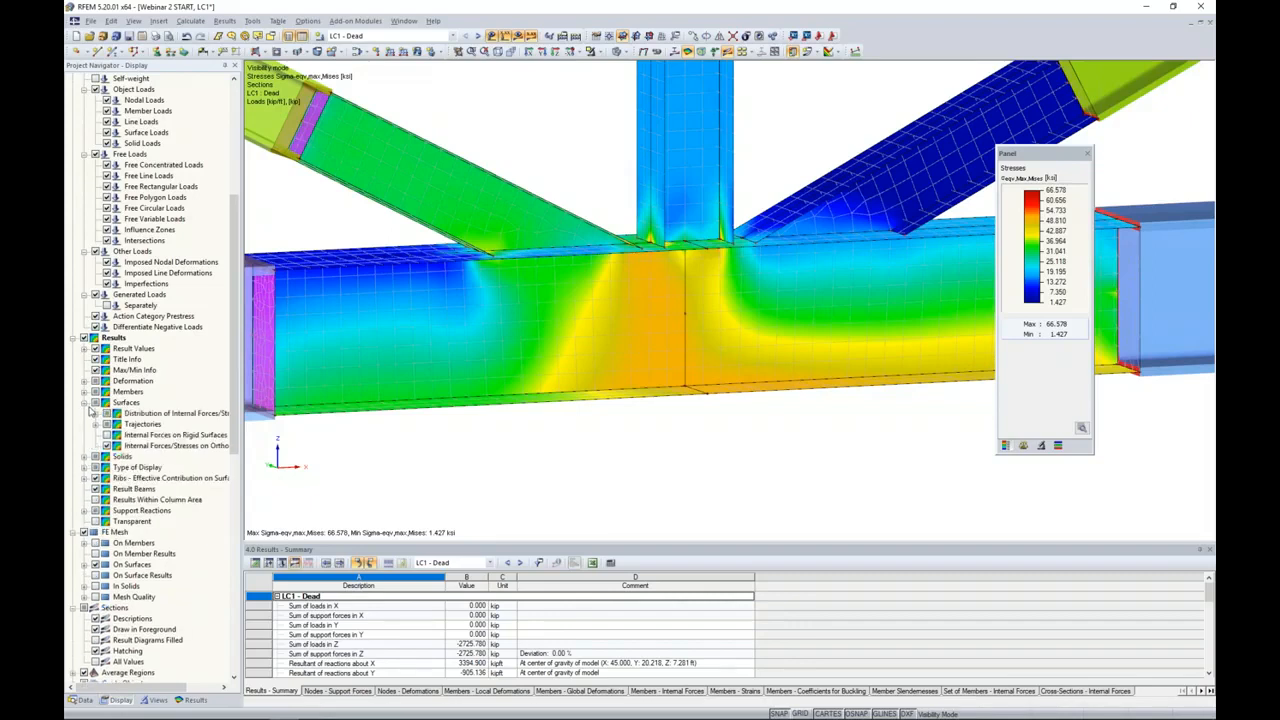
click(96, 414)
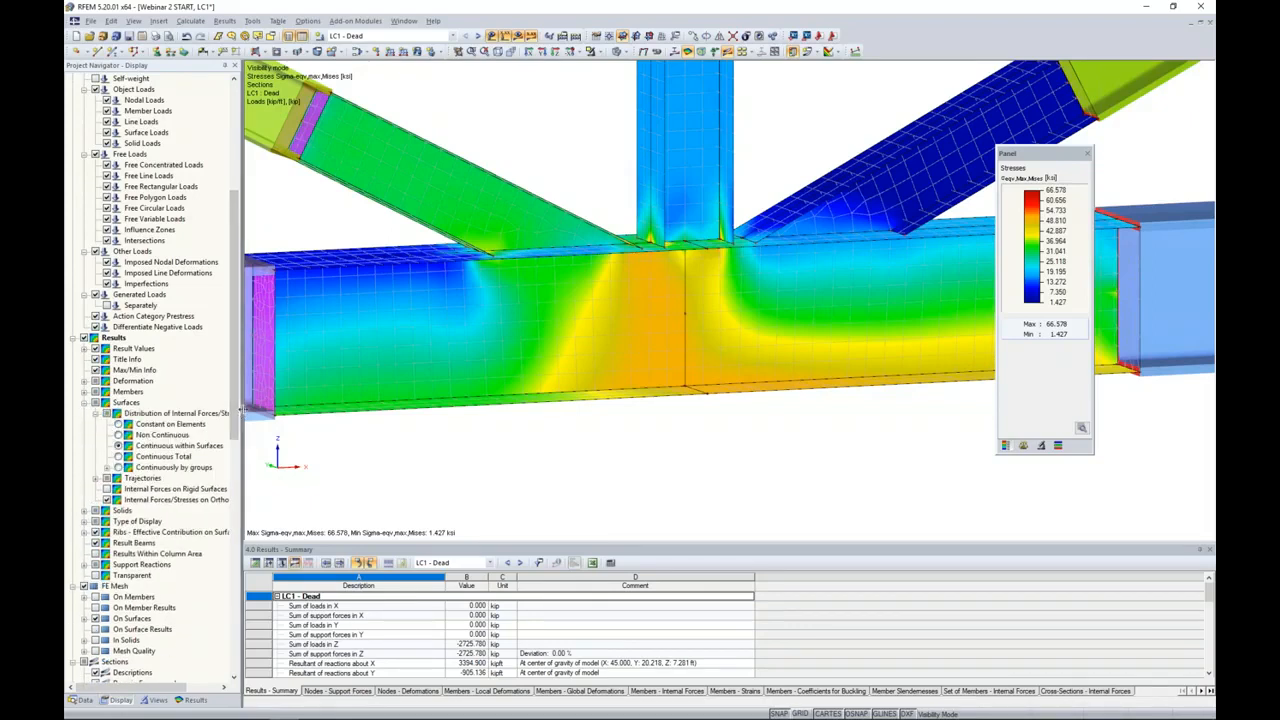
drag(240, 405, 286, 405)
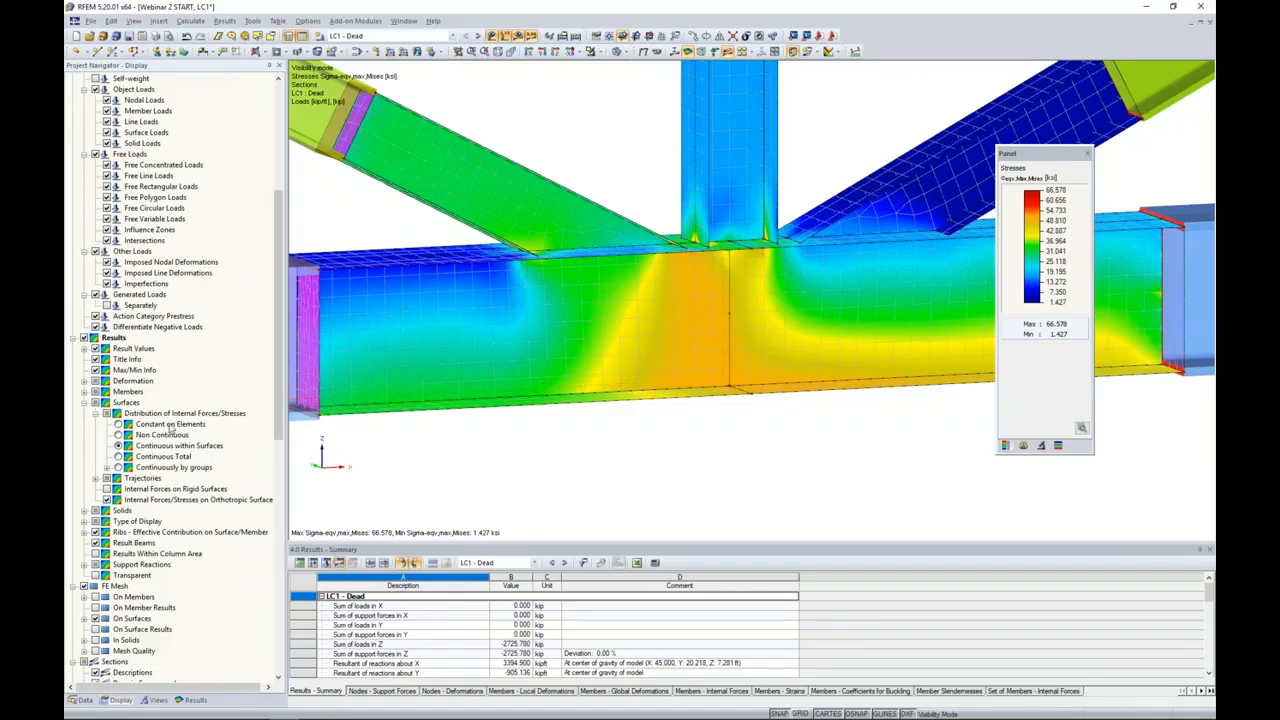
click(119, 424)
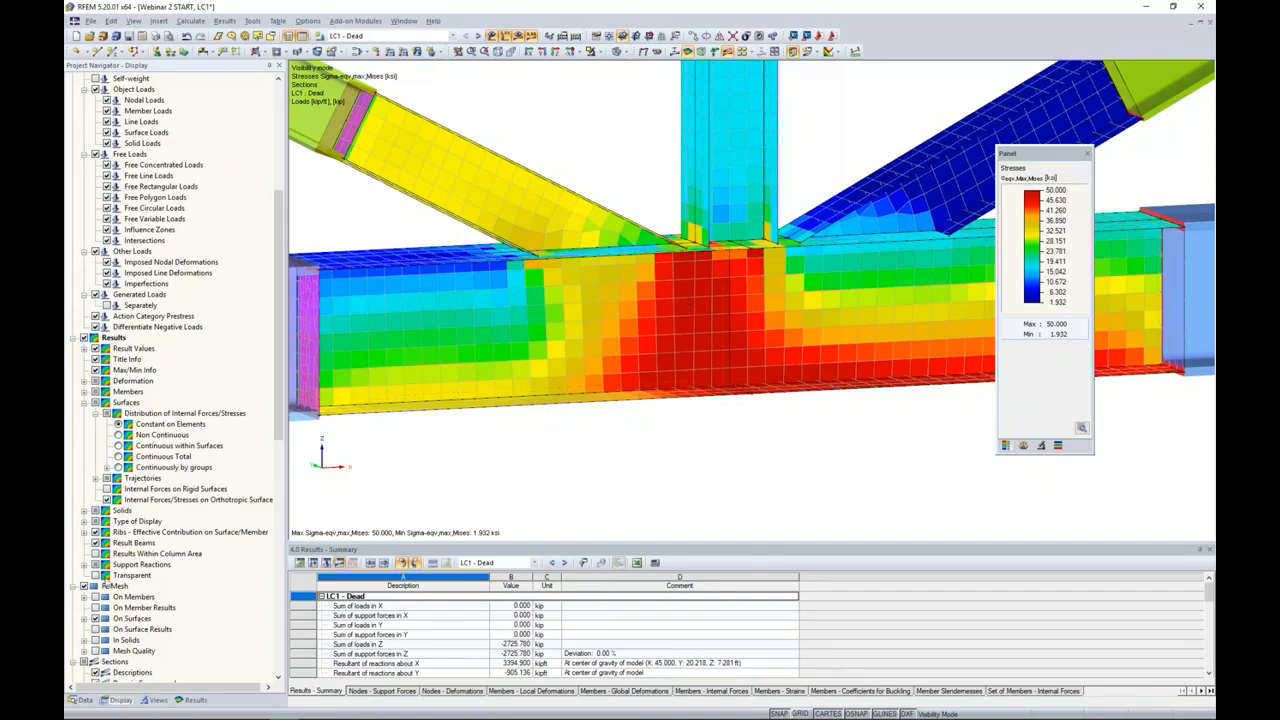
- Display the Nonlinearity Rate and Design Ratio criteria on the joint surfaces in turn
click(193, 700)
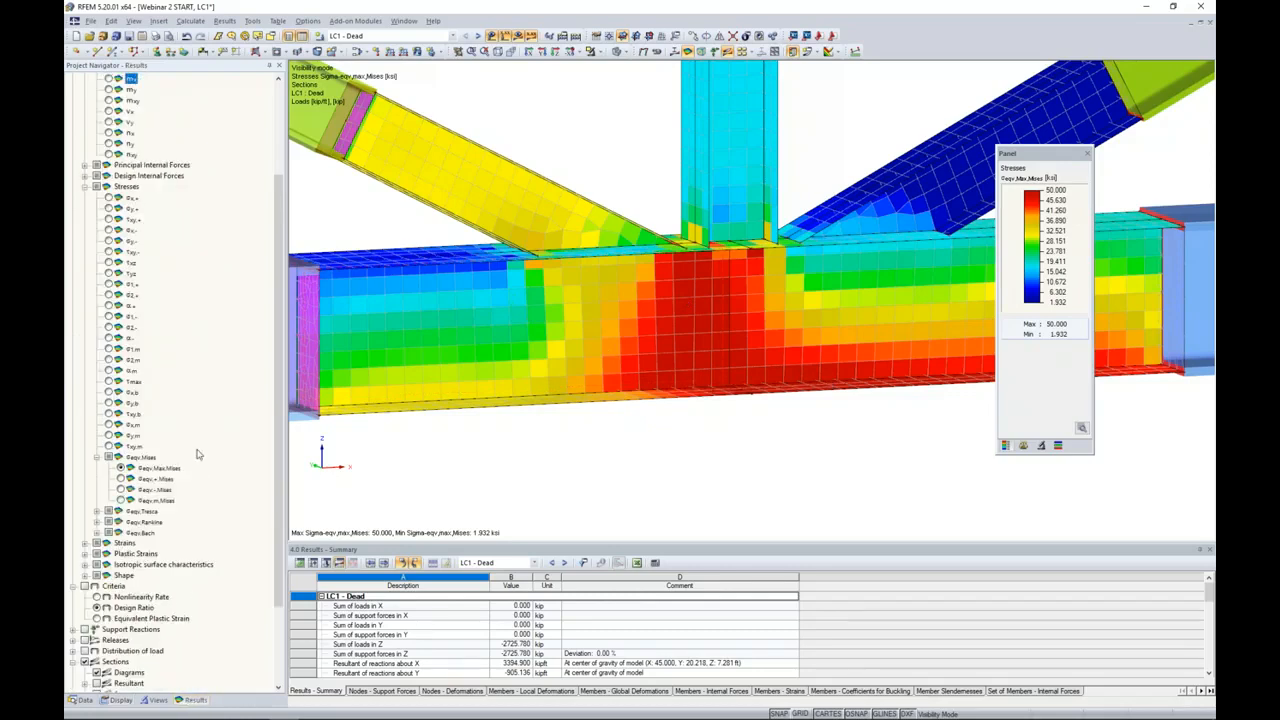
scroll(162, 462, down, 3)
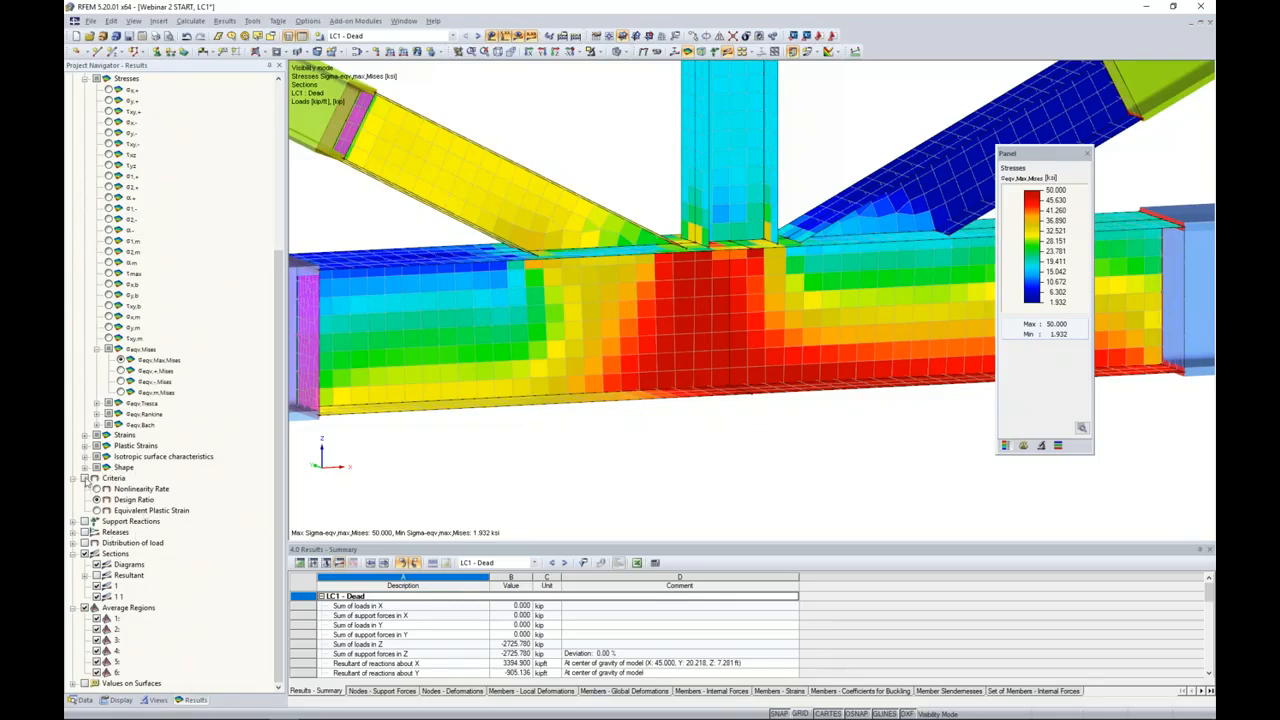
click(96, 489)
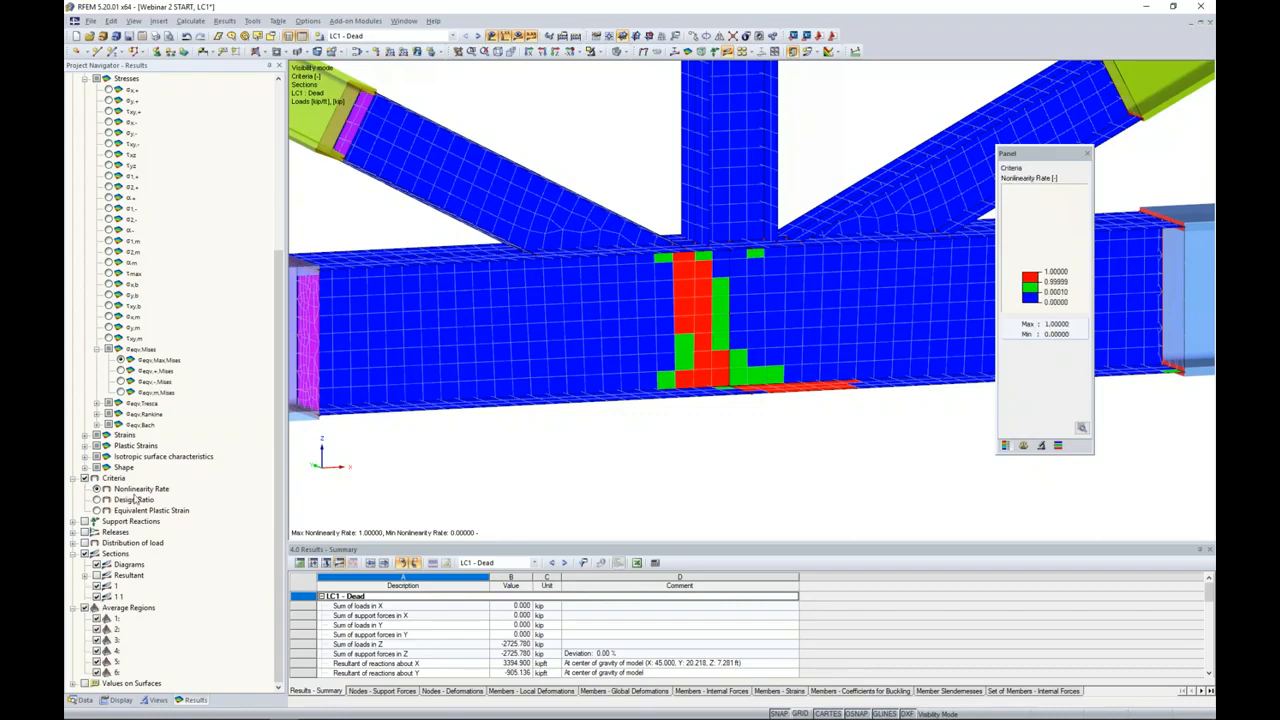
scroll(707, 370, up, 2)
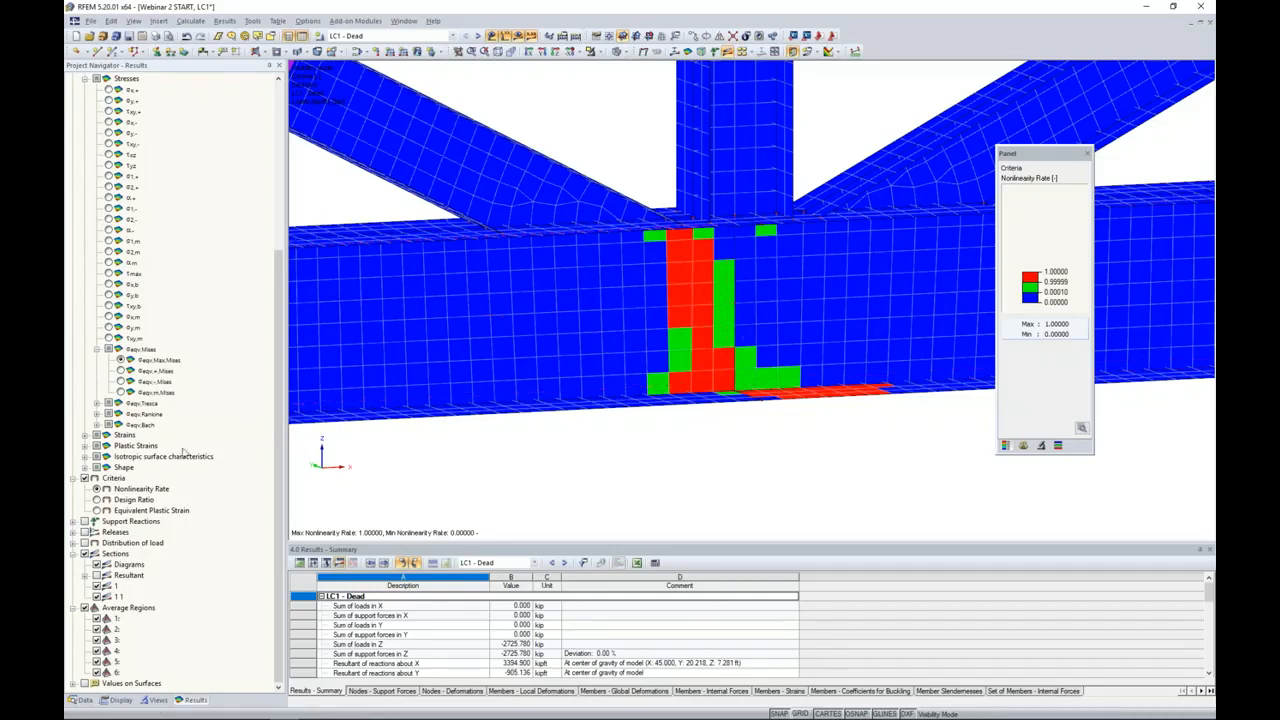
click(97, 499)
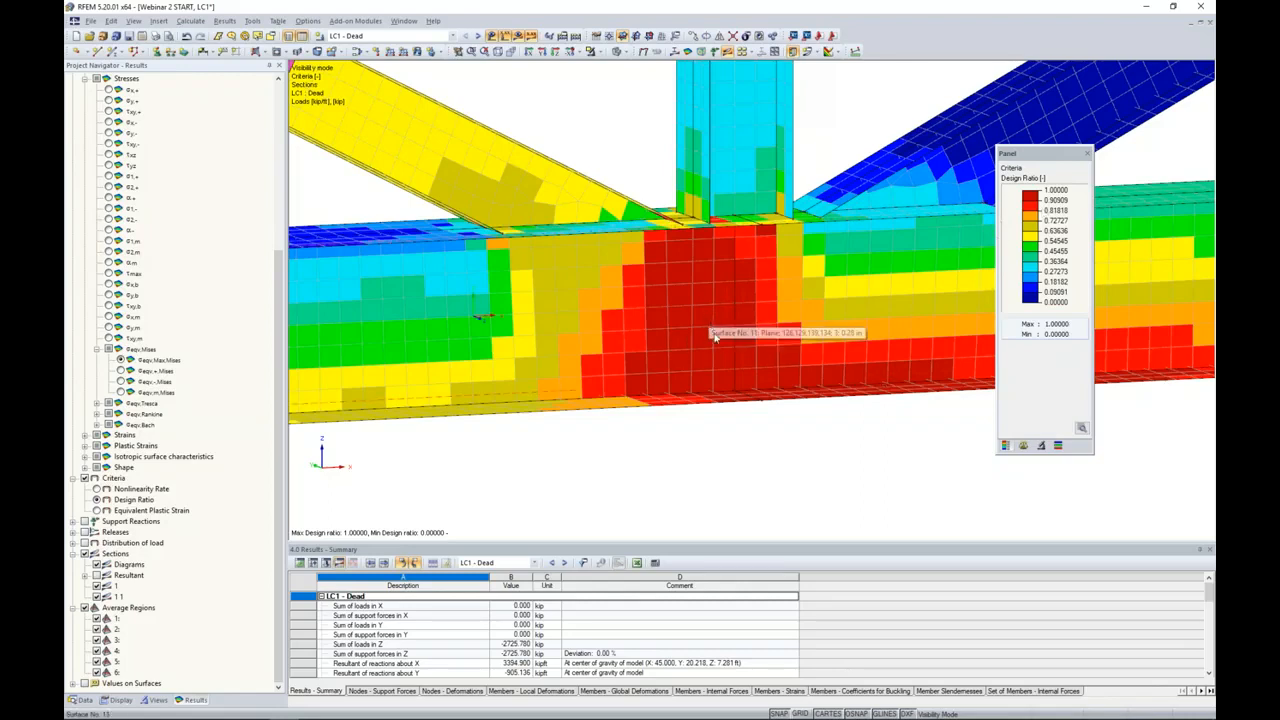
scroll(715, 337, down, 3)
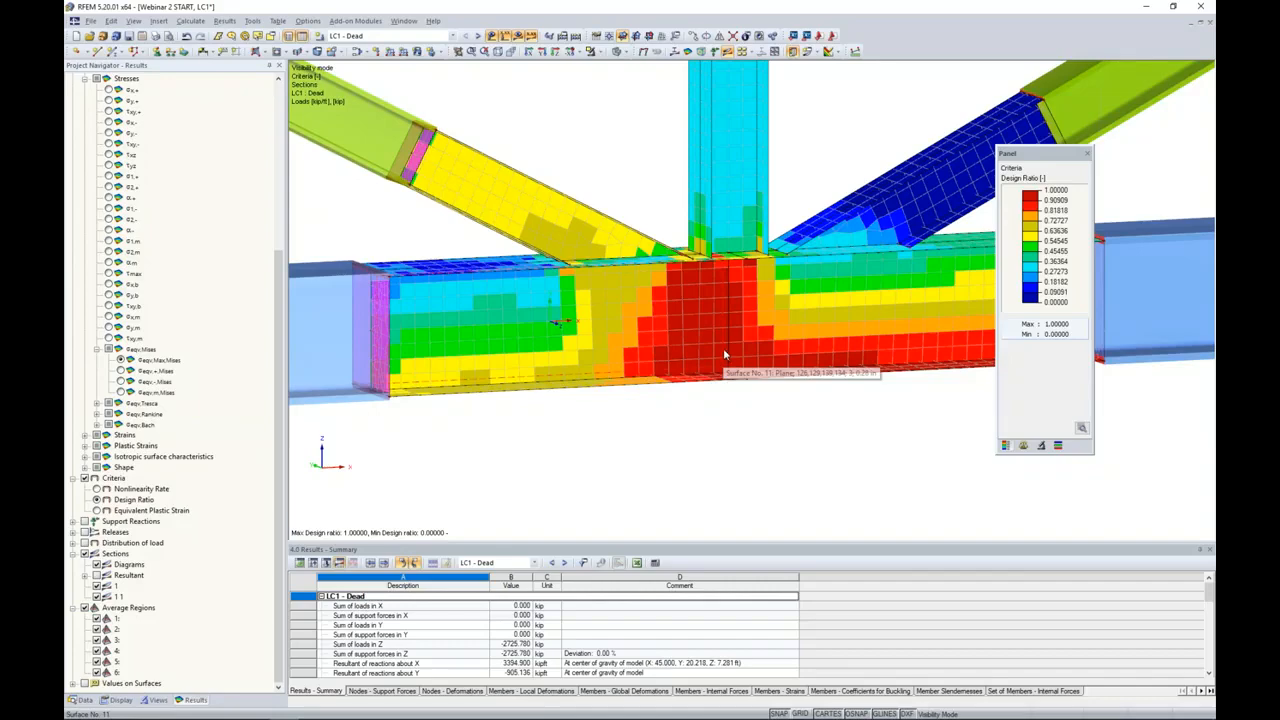
- Switch to the running PowerPoint slide show and advance to the next slide
key(super+Tab)
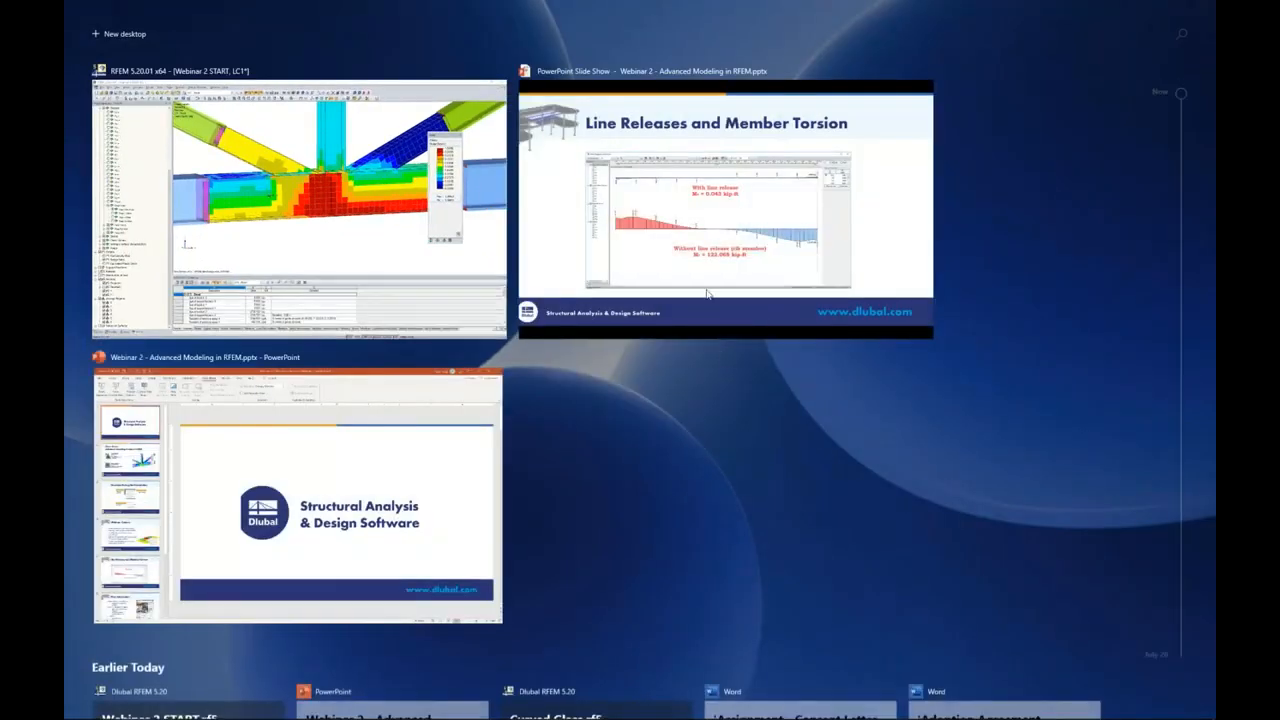
click(693, 253)
key(Right)
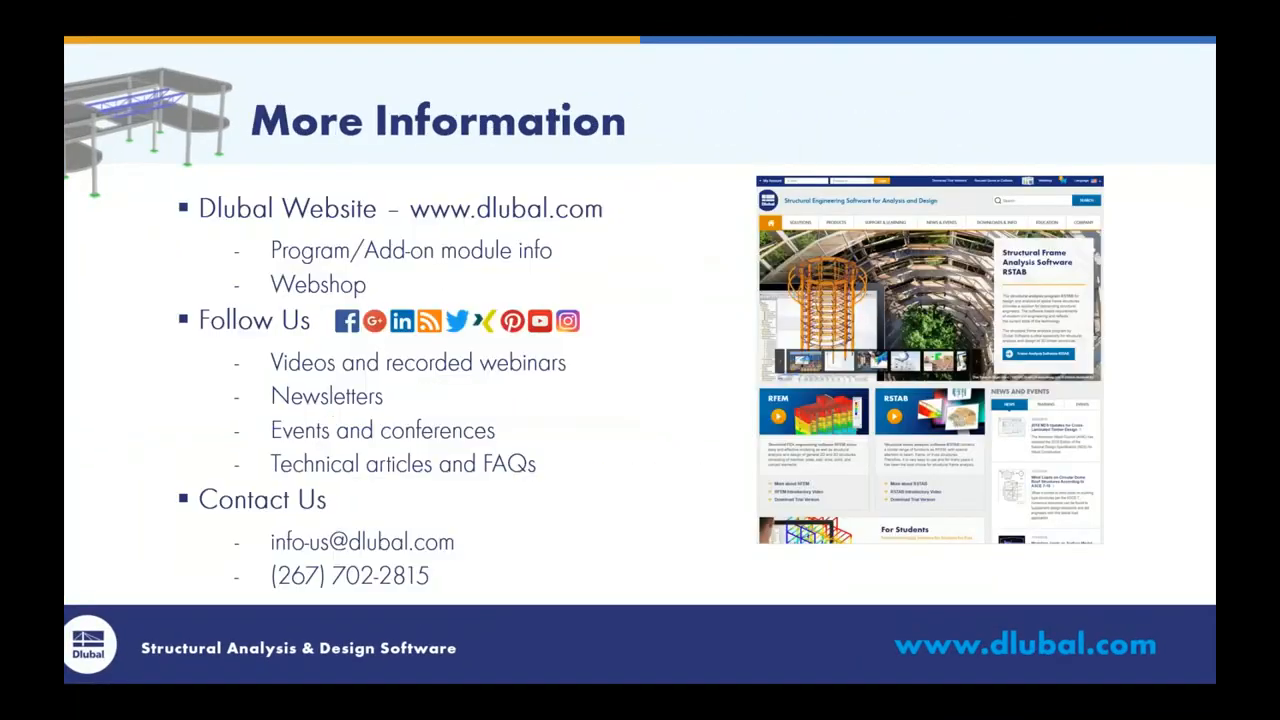